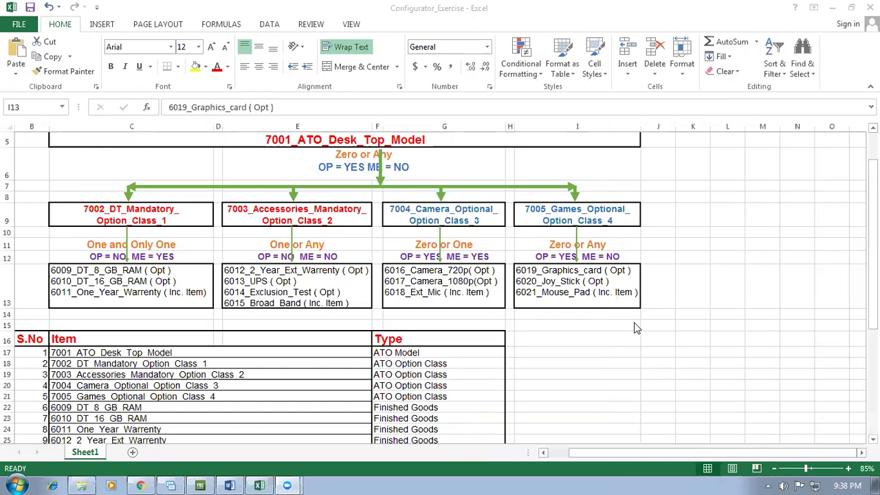
Review the 7001_ATO_Desk_Top_Model structure and its four option classes, 7002 through 7005, in the configurator diagram
left_click(585, 341)
left_click(585, 340)
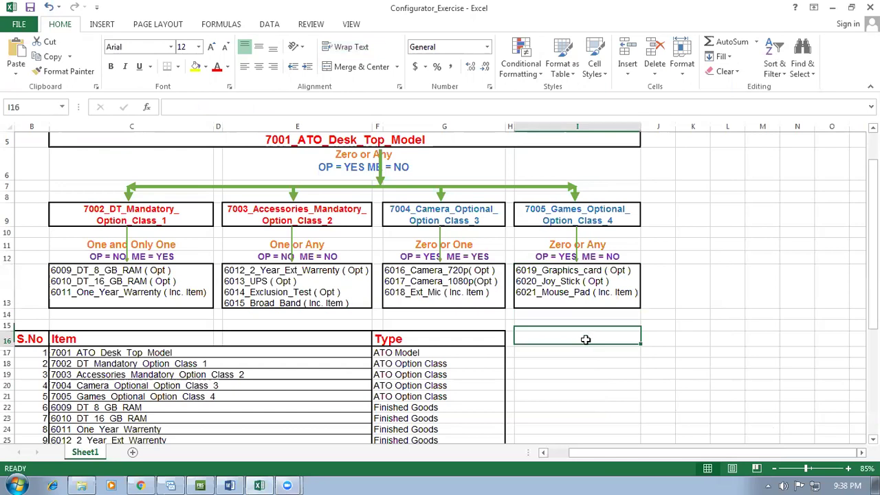
scroll(585, 340, "up", 1)
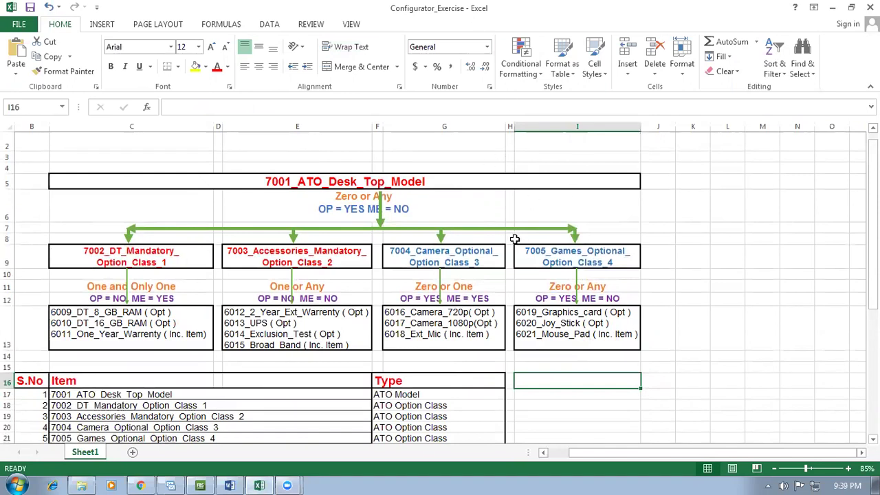
left_click(327, 182)
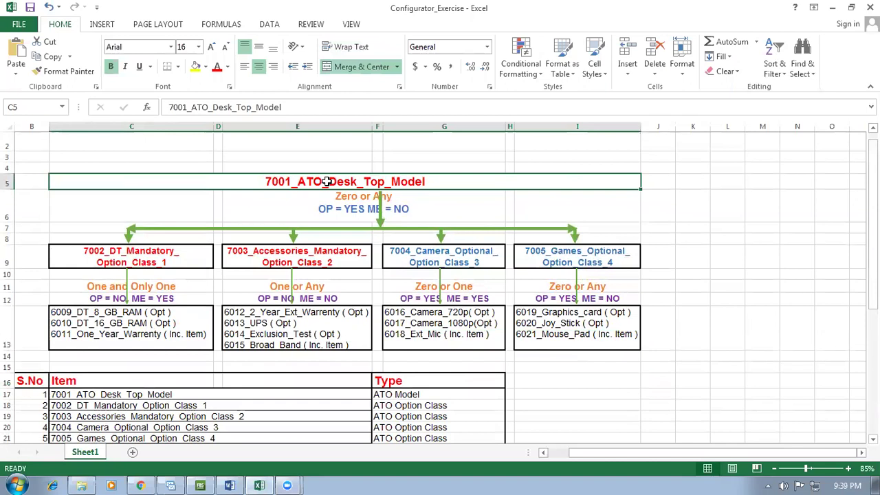
left_click(129, 251)
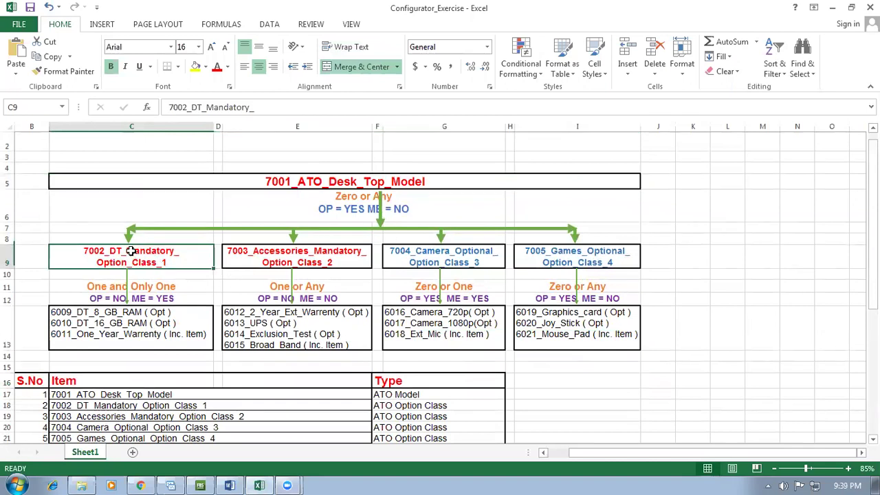
left_click(242, 254)
left_click(408, 256)
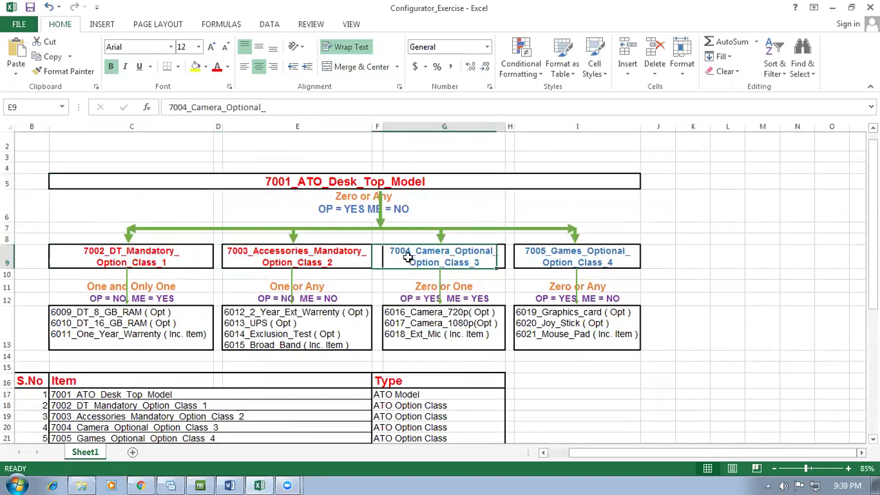
left_click(562, 260)
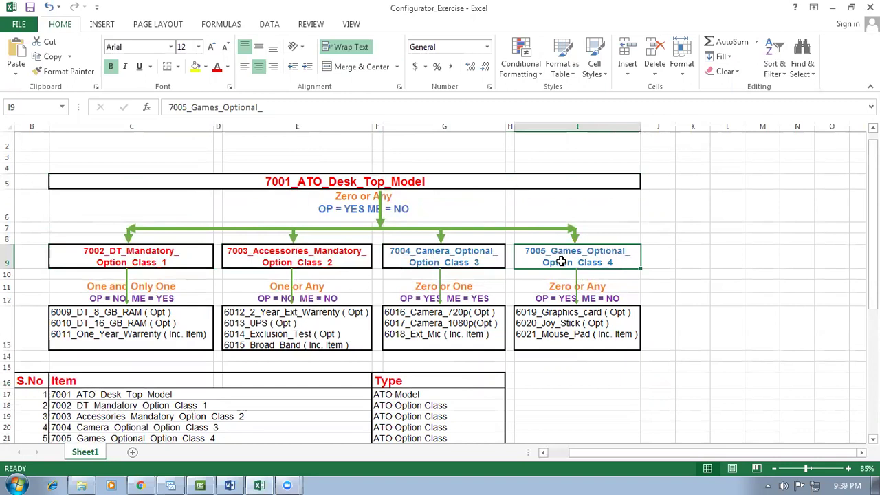
Examine the optional and included items listed under each of the four option classes
left_click(122, 257)
left_click(128, 320)
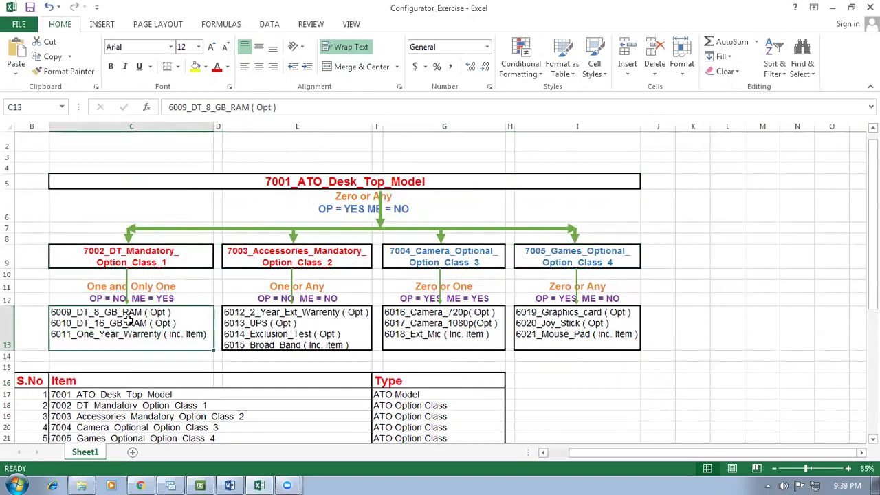
left_click(305, 269)
left_click(297, 338)
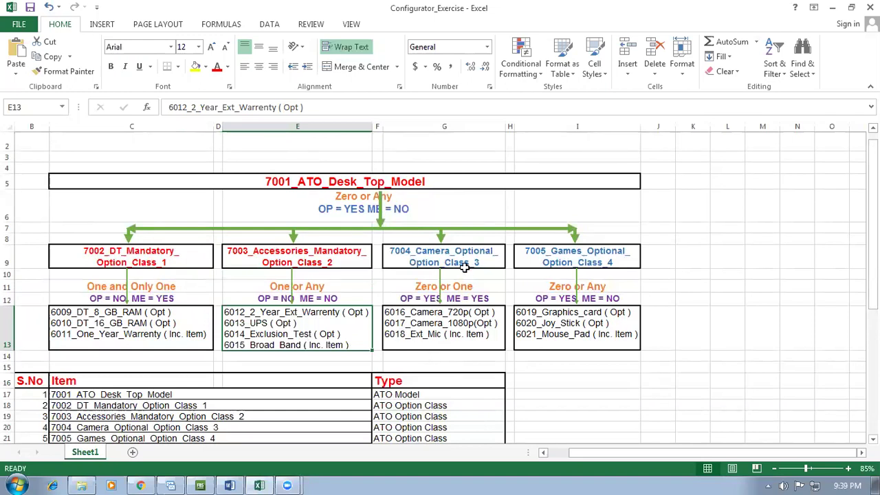
left_click(420, 335)
left_click(565, 332)
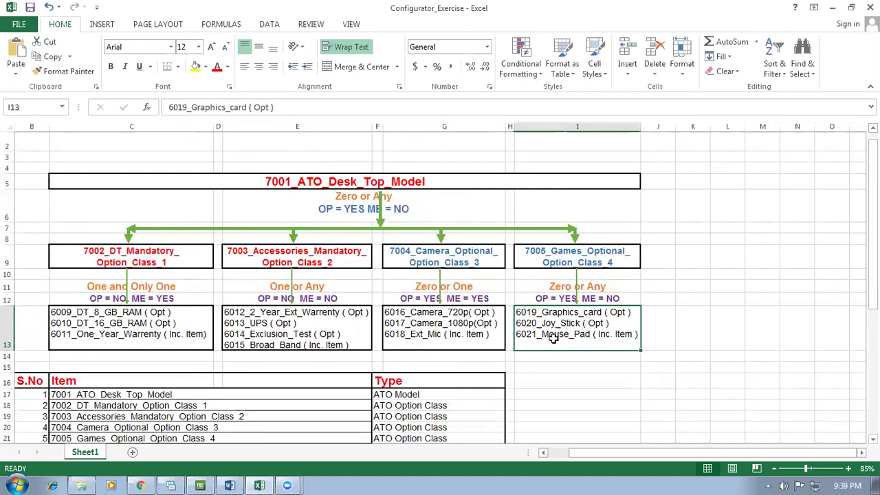
left_click(115, 336)
left_click(235, 335)
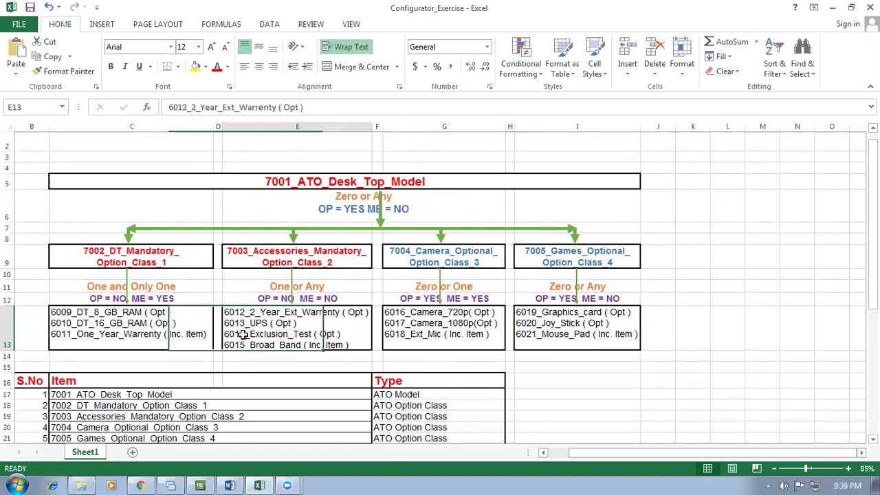
left_click(393, 327)
left_click(543, 322)
Review the item list below the diagram, covering the finished goods, the option classes and the ATO model
scroll(335, 389, "down", 4)
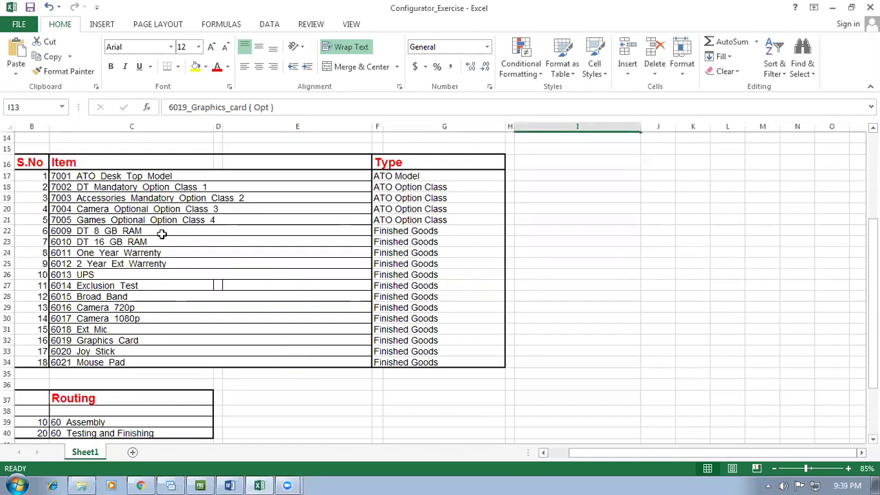
left_click(161, 233)
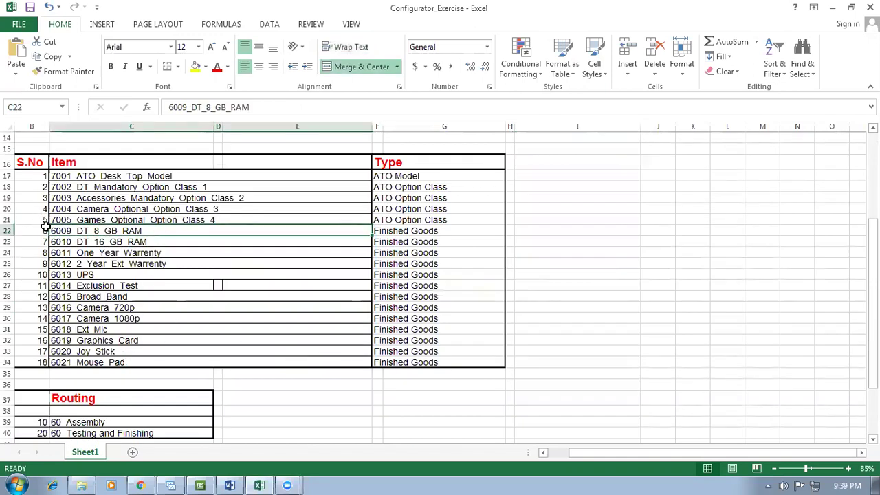
left_click(118, 244)
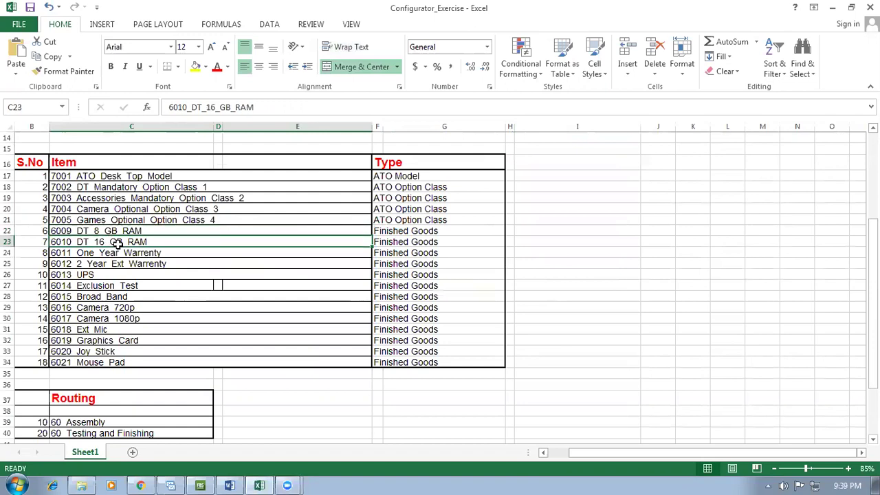
left_click(117, 364)
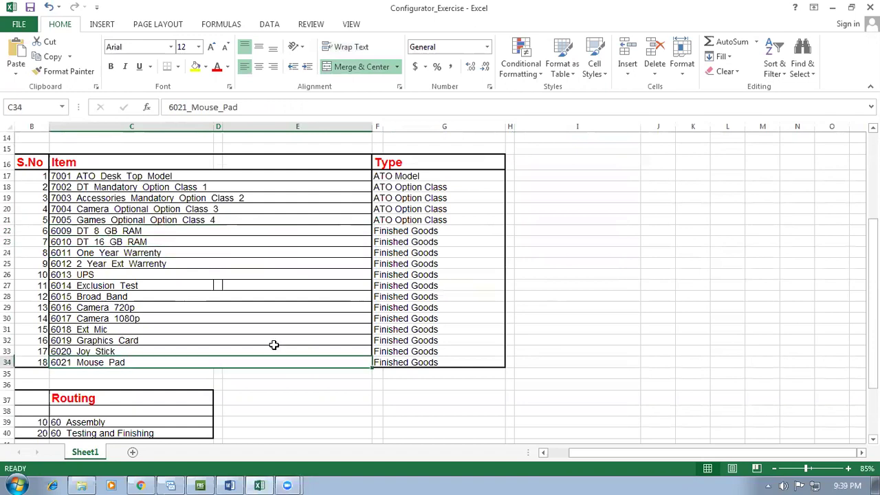
scroll(274, 345, "up", 1)
left_click(219, 257)
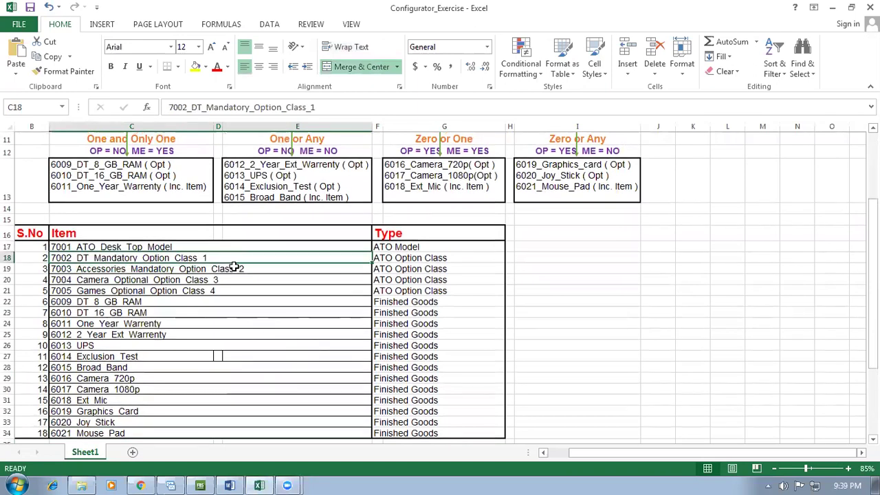
left_click(232, 269)
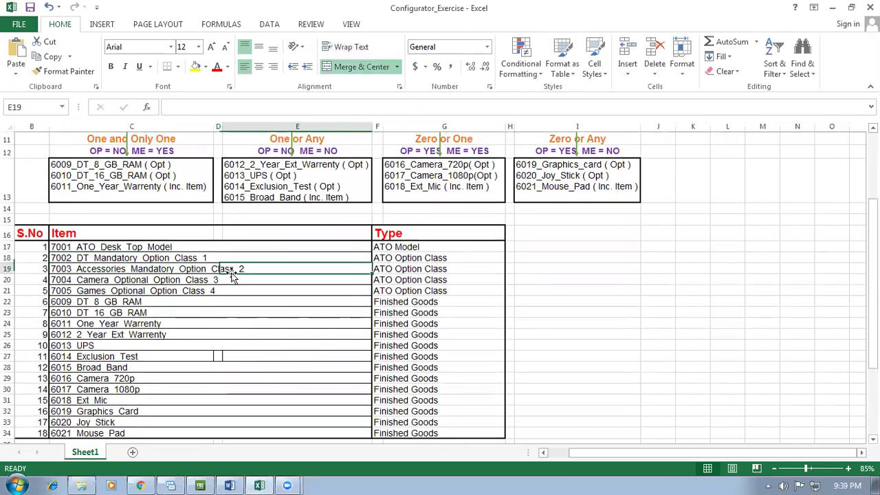
left_click(113, 250)
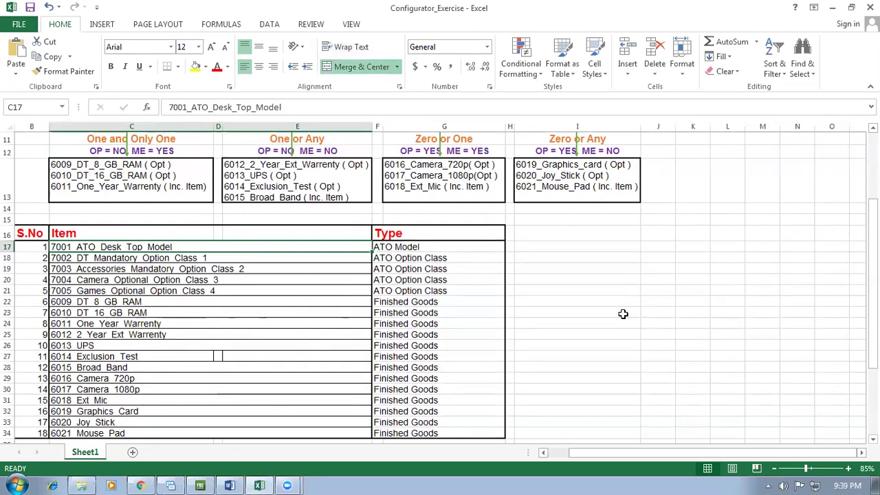
Compare the 7001_ATO_Desk_Top_Model entry in the item list with the component items under each option class
scroll(563, 395, "up", 2)
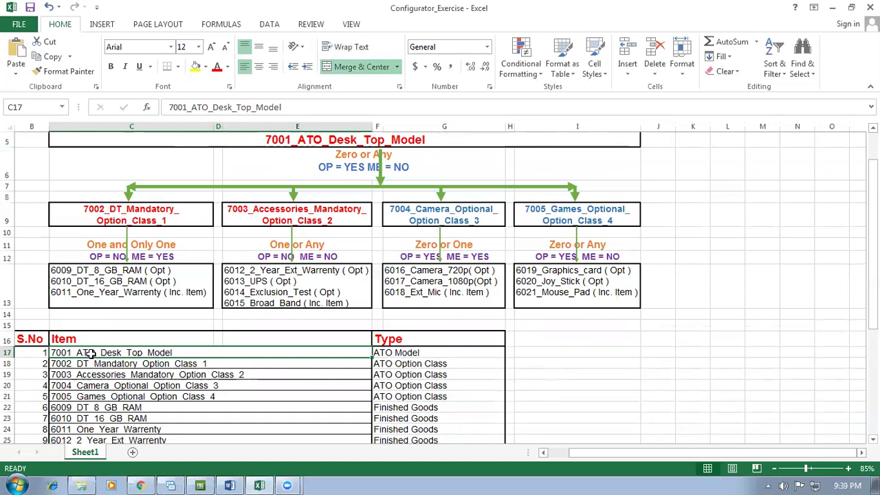
left_click(121, 297)
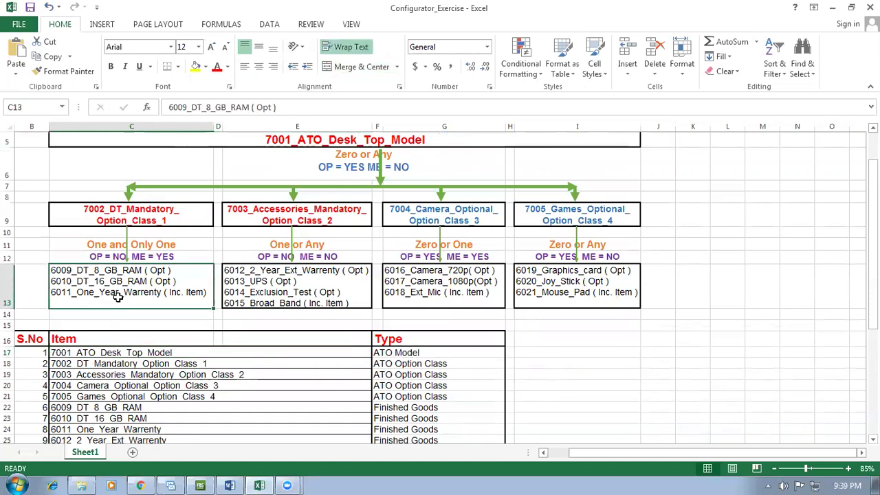
left_click(229, 289)
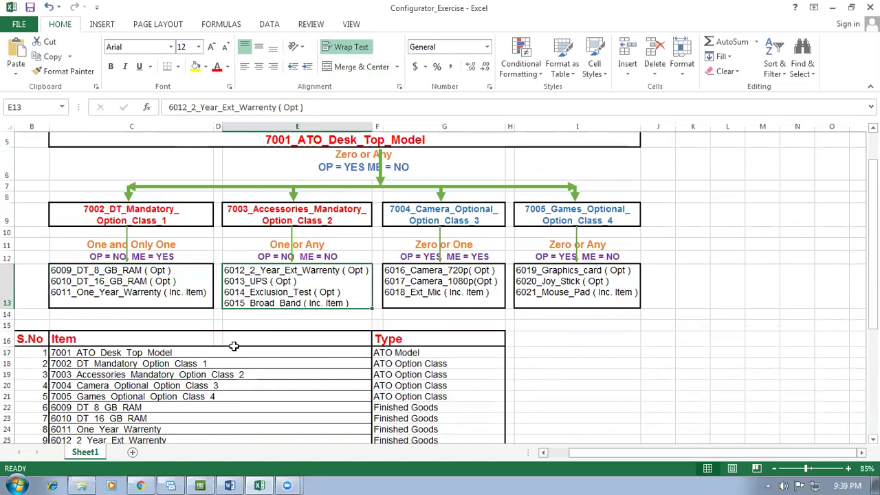
left_click(101, 352)
left_click(144, 299)
left_click(293, 295)
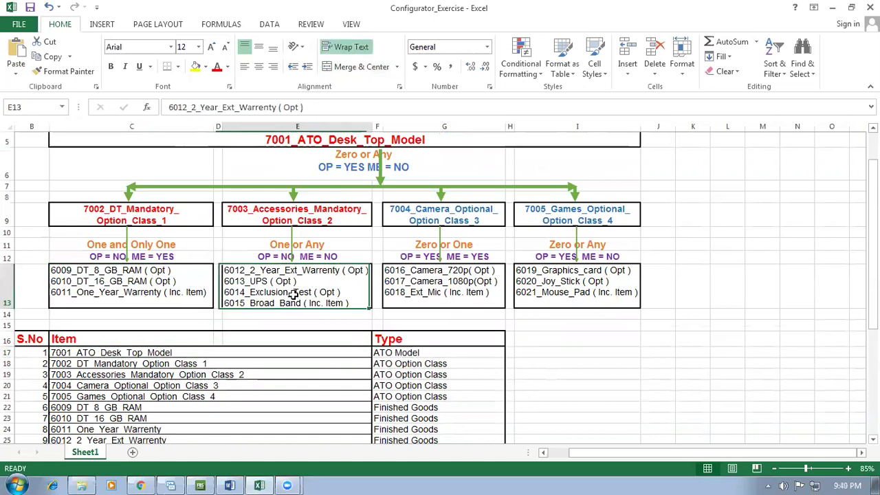
left_click(432, 300)
left_click(573, 294)
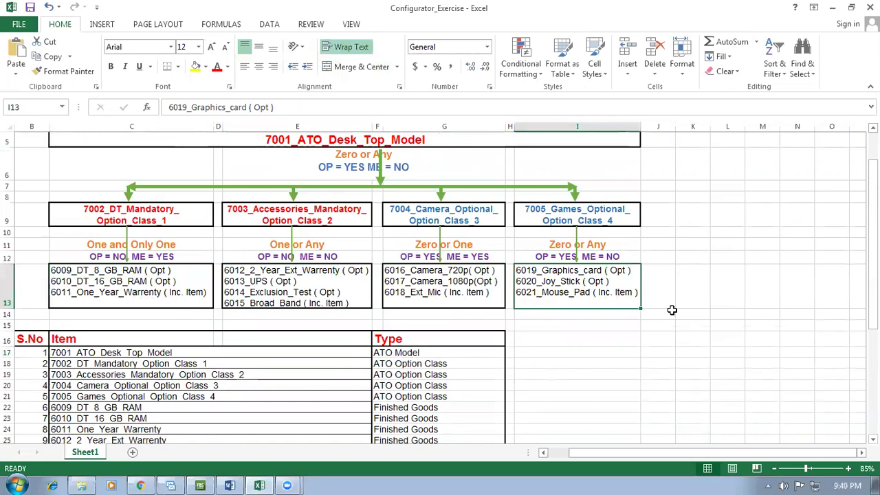
left_click(694, 288)
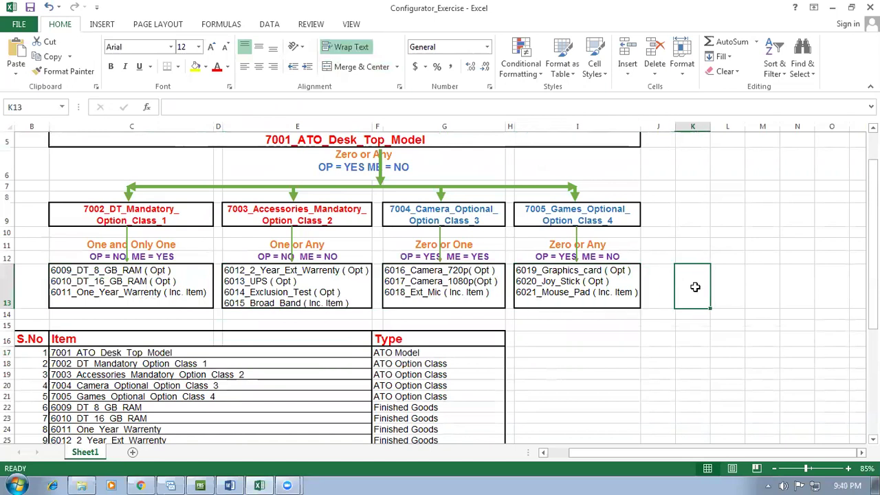
Check the item types assigned to 7001_ATO_Desk_Top_Model and the four option classes in the item list
left_click(175, 353)
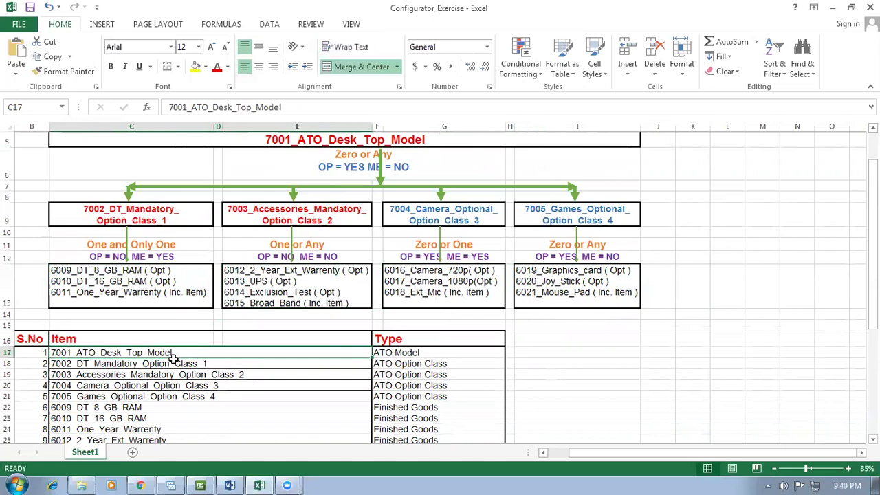
left_click(548, 356)
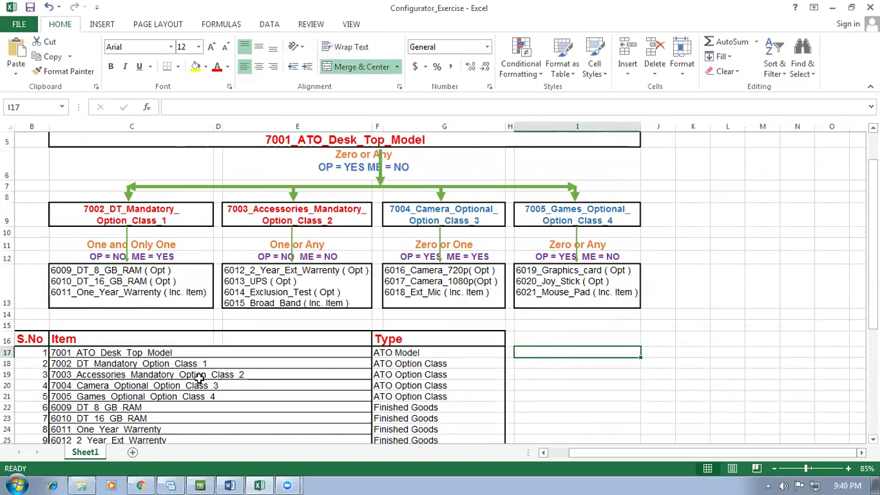
left_click(192, 354)
scroll(425, 392, "down", 1)
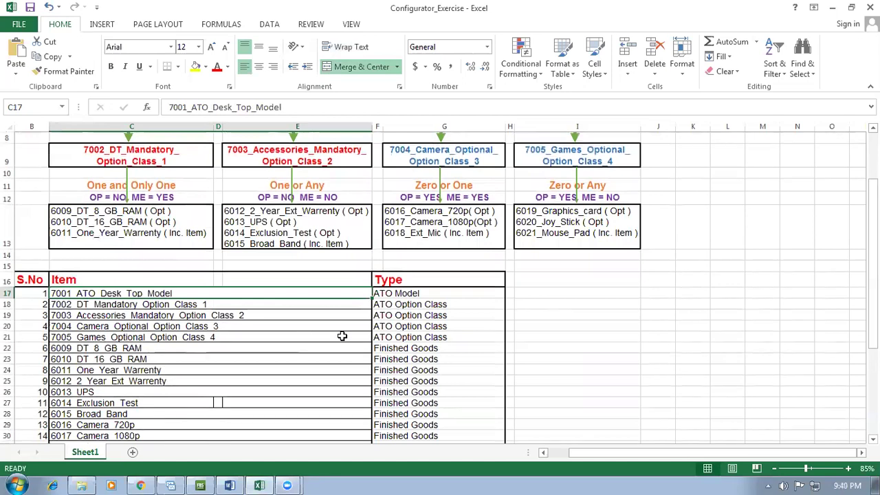
left_click(416, 304)
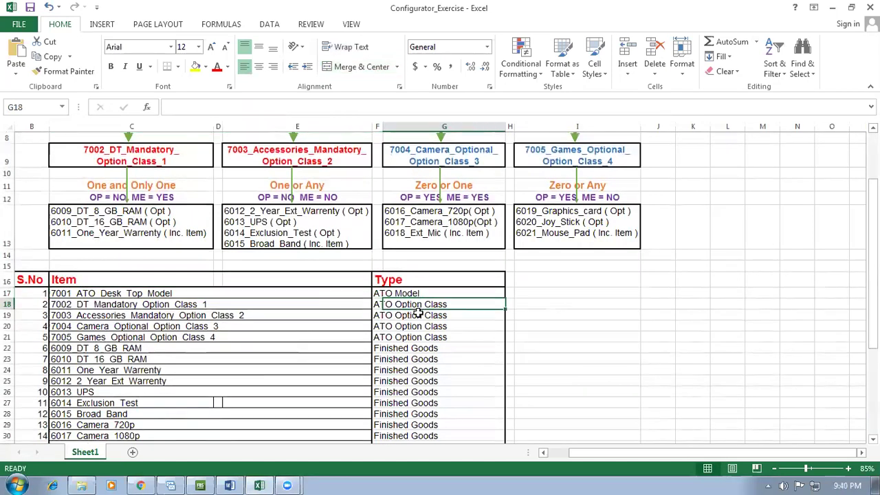
left_click(416, 315)
left_click(413, 326)
left_click(413, 336)
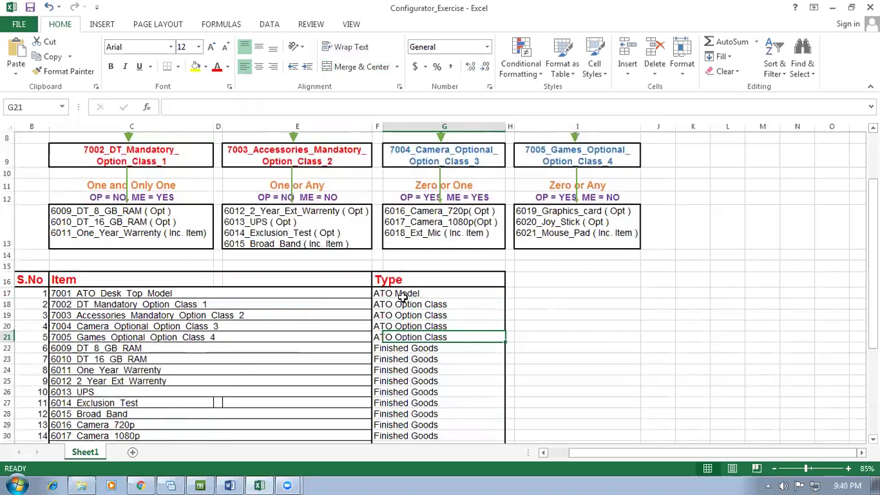
left_click(403, 294)
scroll(365, 376, "up", 1)
scroll(365, 376, "up", 2)
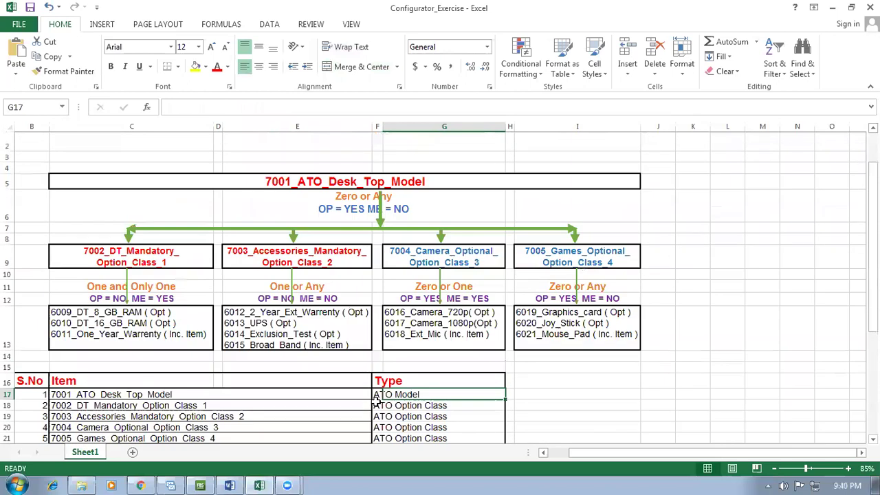
Trace option classes 7002 through 7005 back to their parent 7001_ATO_Desk_Top_Model in the diagram
left_click(303, 404)
left_click(114, 255)
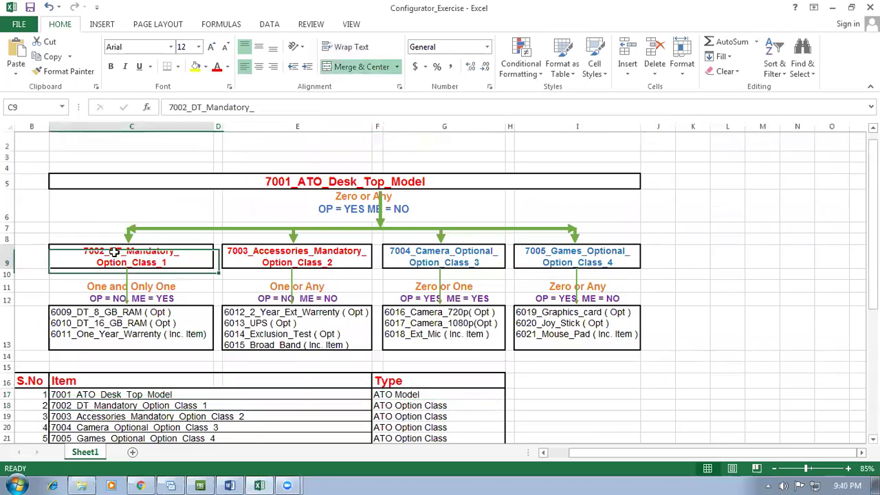
left_click(256, 255)
left_click(440, 263)
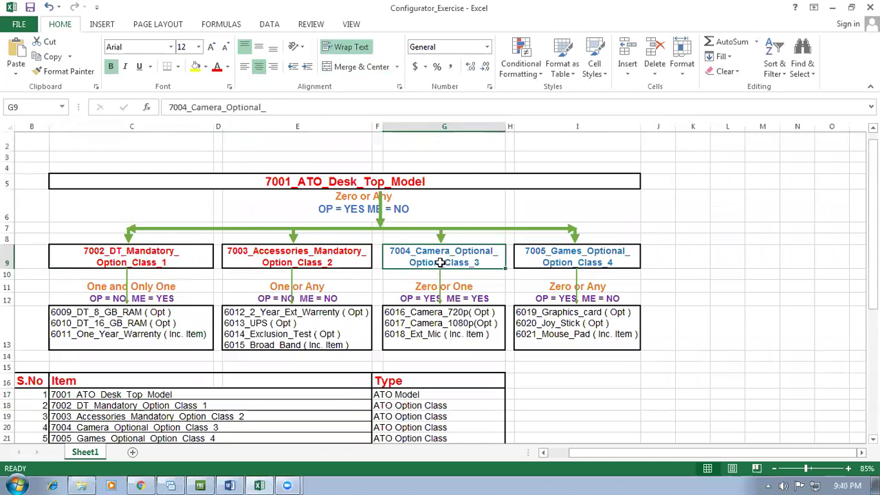
left_click(576, 258)
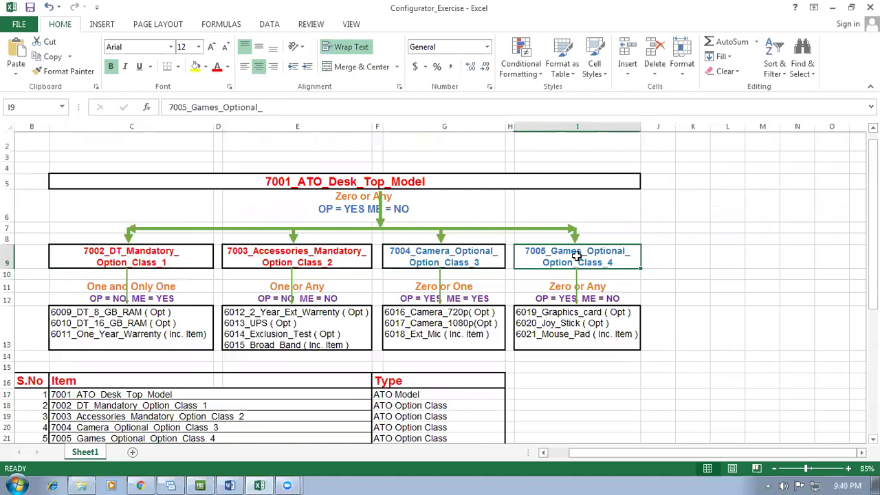
left_click(281, 181)
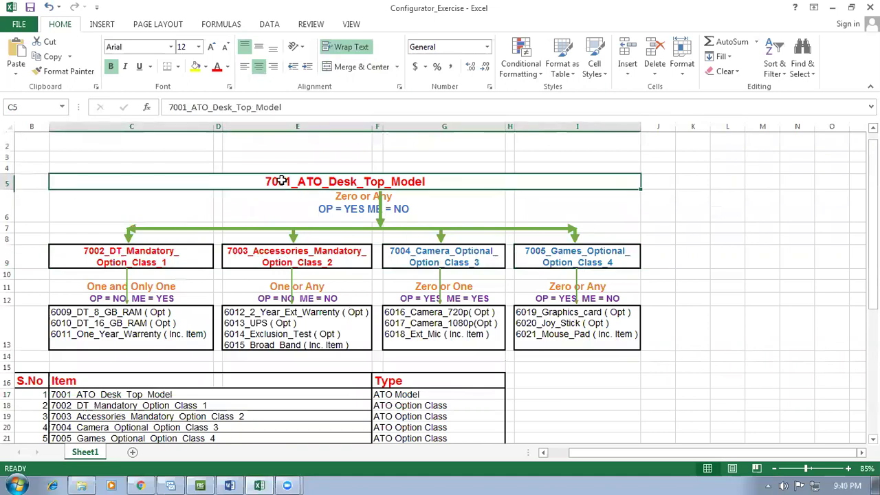
left_click(583, 256)
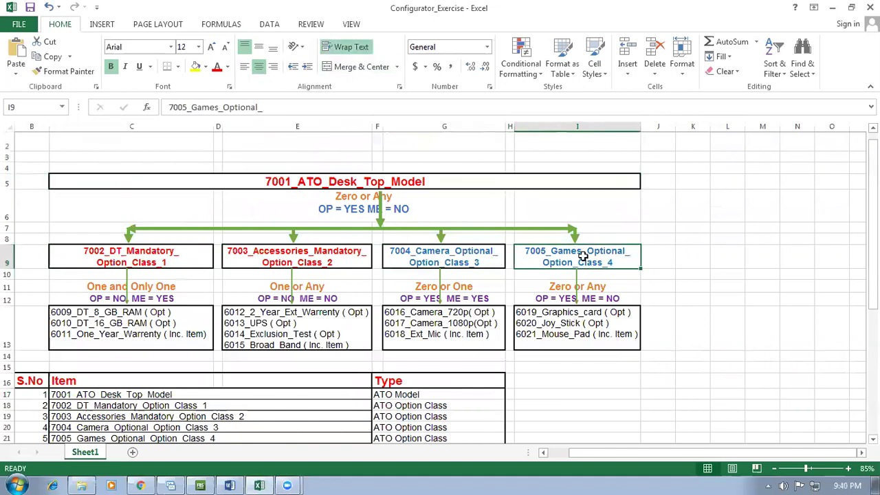
Switch to Oracle Fusion Cloud in Chrome, save and close item 7004_Camera_Optional_Option_Class_3, and leave Browse Items
left_click(141, 484)
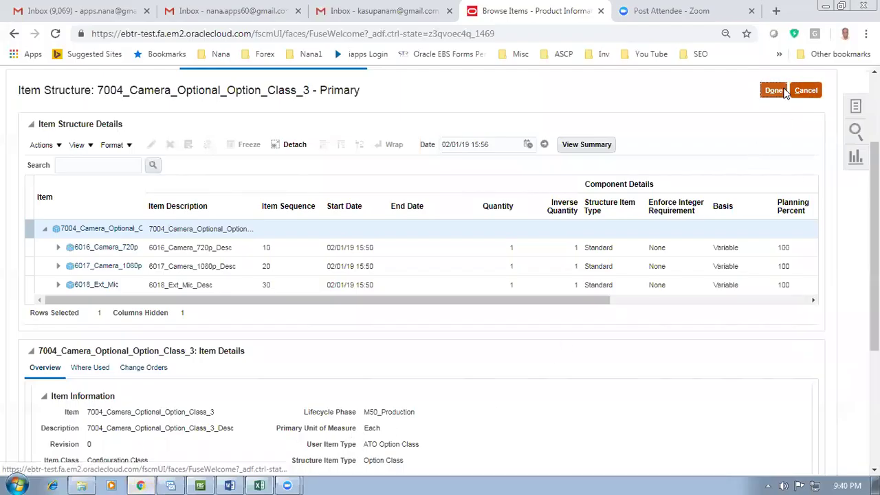
left_click(780, 92)
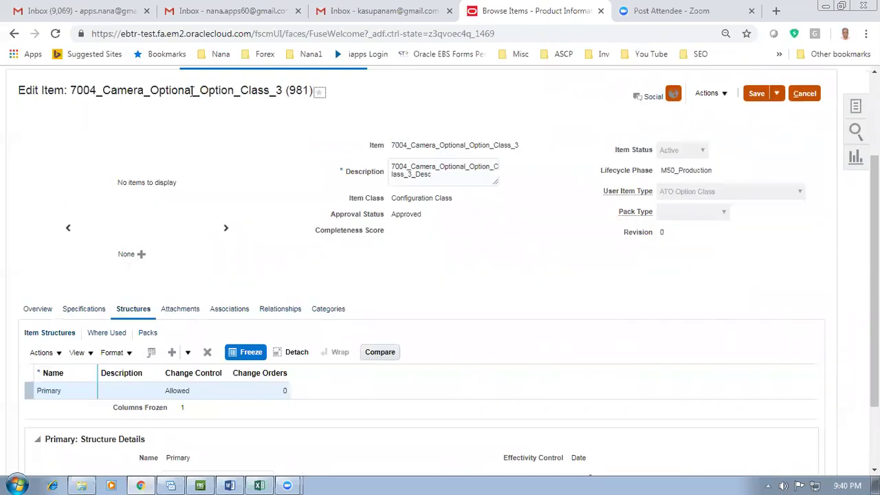
left_click(776, 94)
left_click(781, 111)
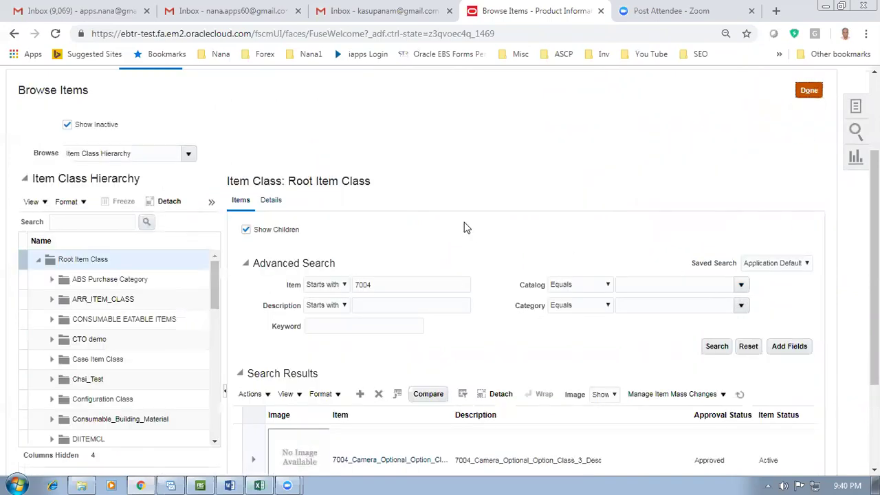
left_click(808, 90)
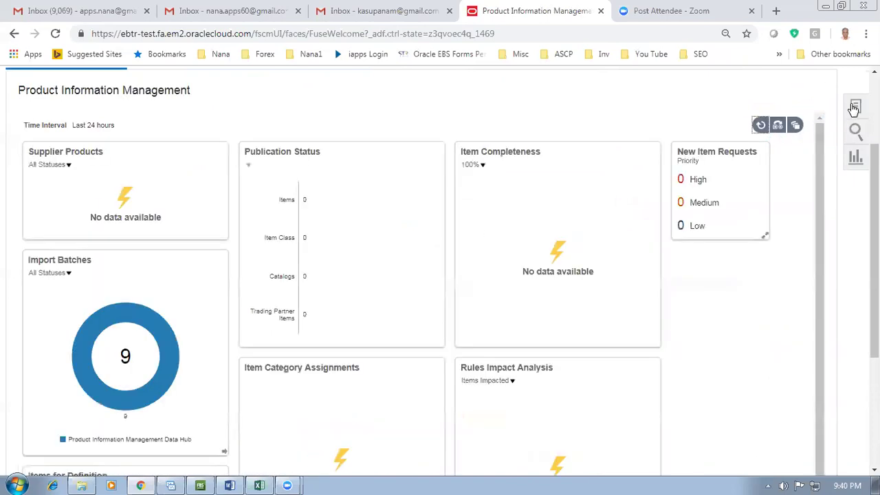
left_click(854, 108)
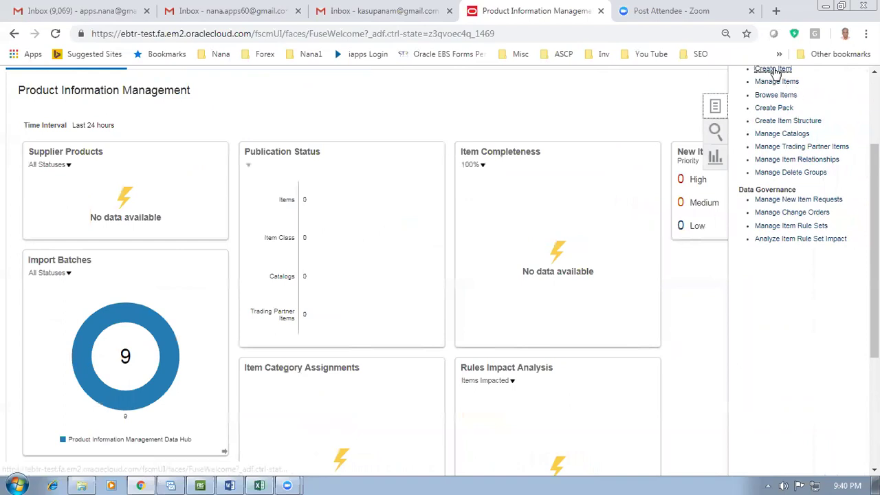
left_click(771, 70)
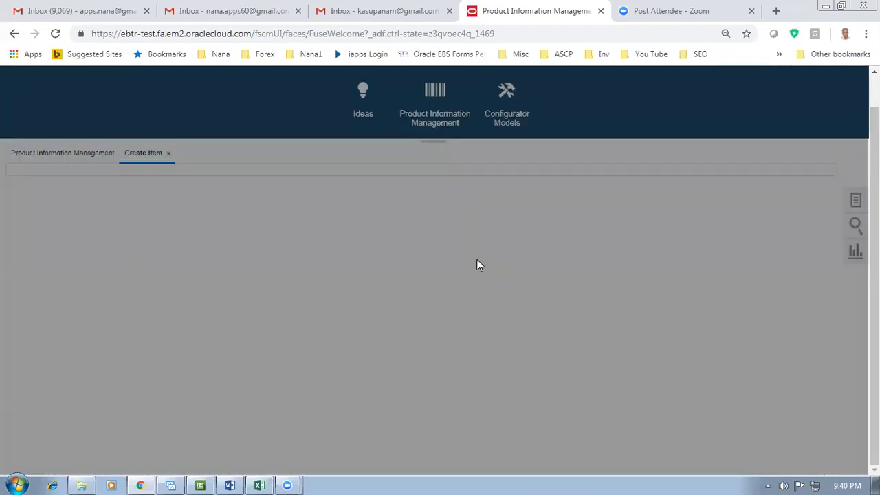
left_click(371, 410)
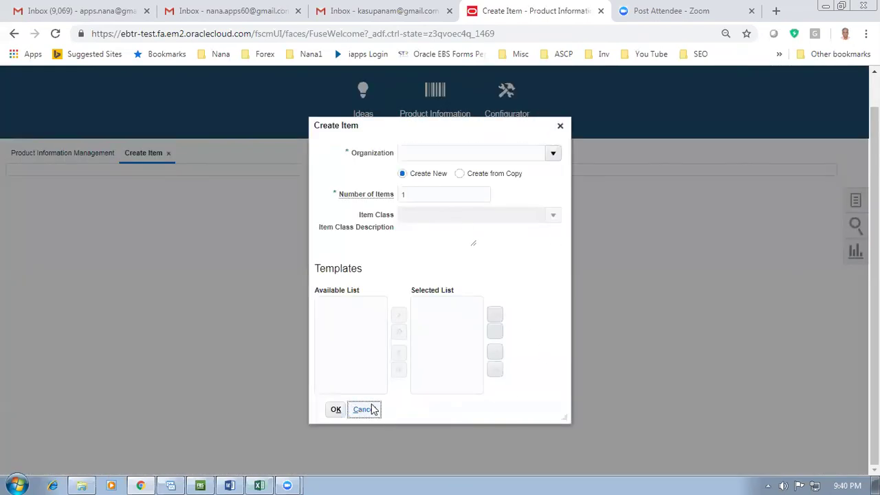
left_click(692, 16)
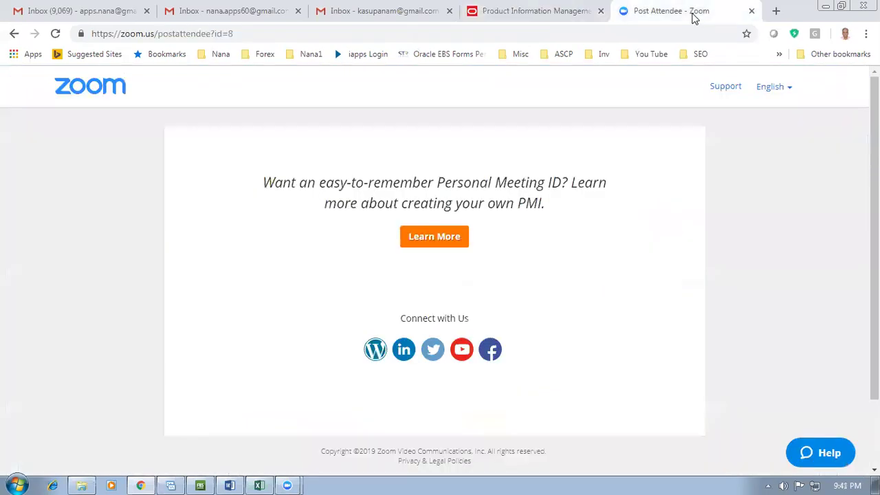
left_click(488, 14)
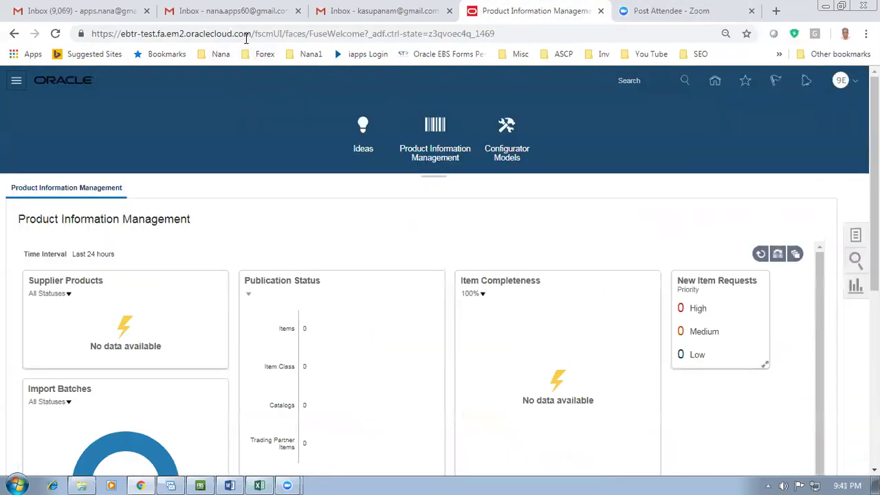
left_click(216, 35)
left_click(215, 36)
left_click_drag(91, 34, 112, 35)
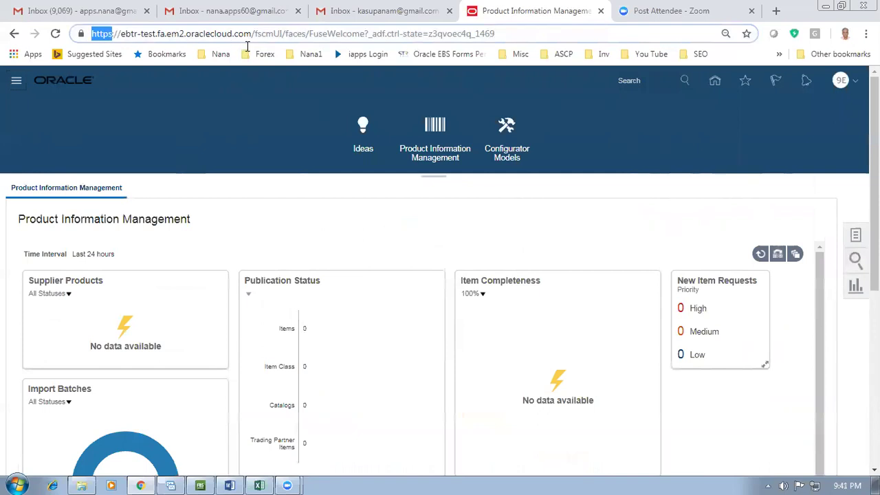
left_click(664, 12)
left_click(491, 33)
type("https://ebtr-test.fa.em2.oraclecloud.com")
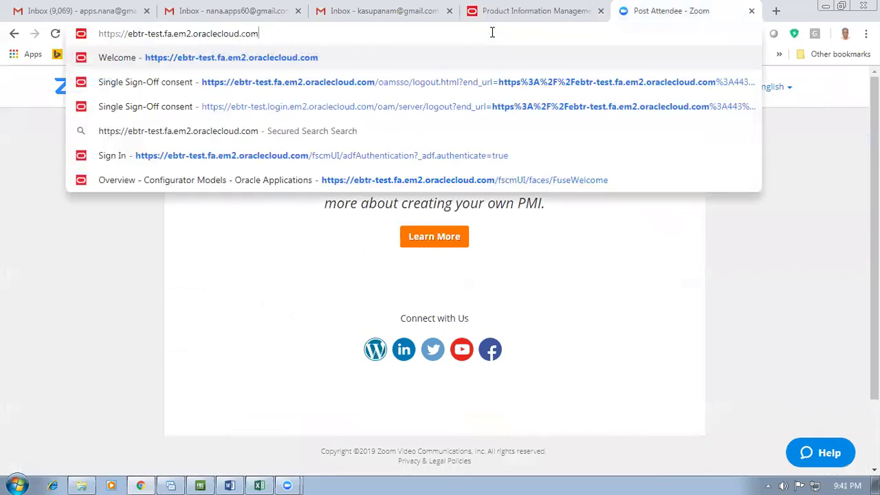
key("Return")
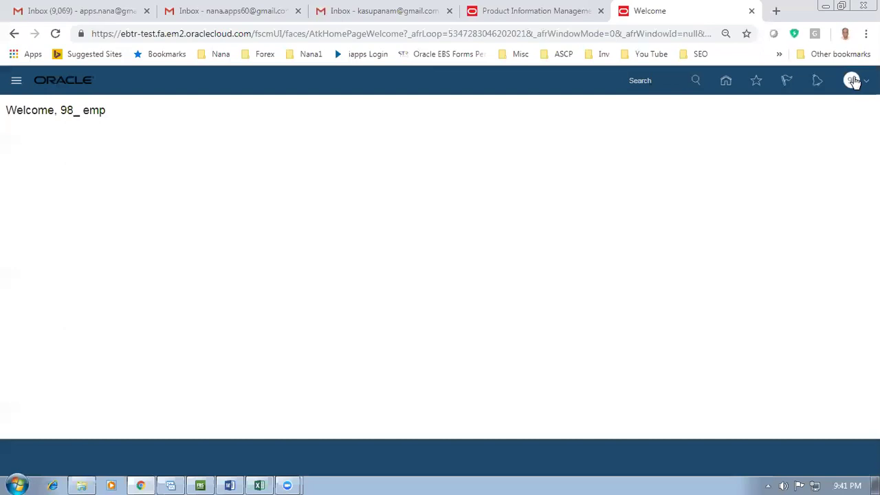
Go to Setup and Maintenance and open its task search page
left_click(853, 81)
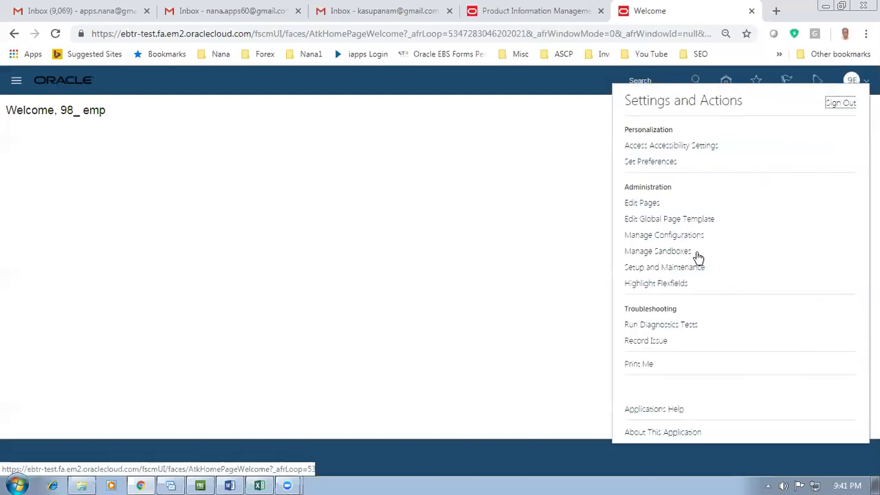
left_click(683, 270)
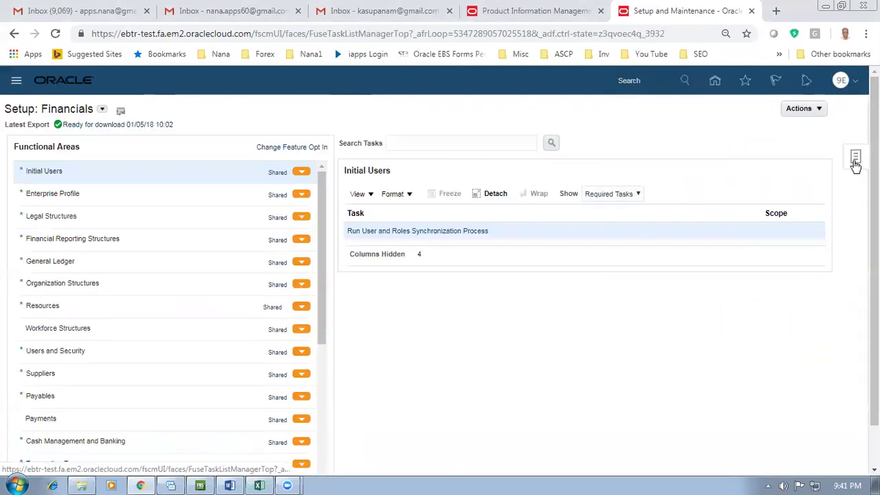
left_click(855, 158)
left_click(756, 185)
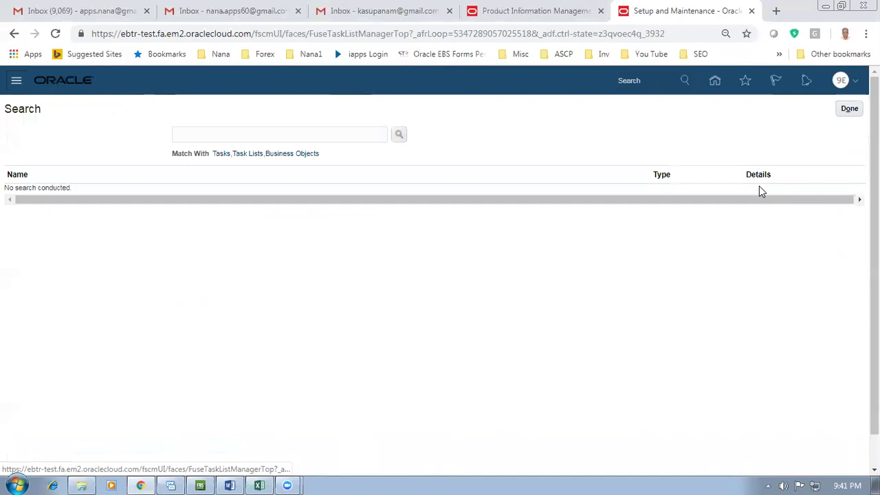
Search the setup tasks for man%item%class% and open the Manage Item Classes task
left_click(264, 137)
type("ma")
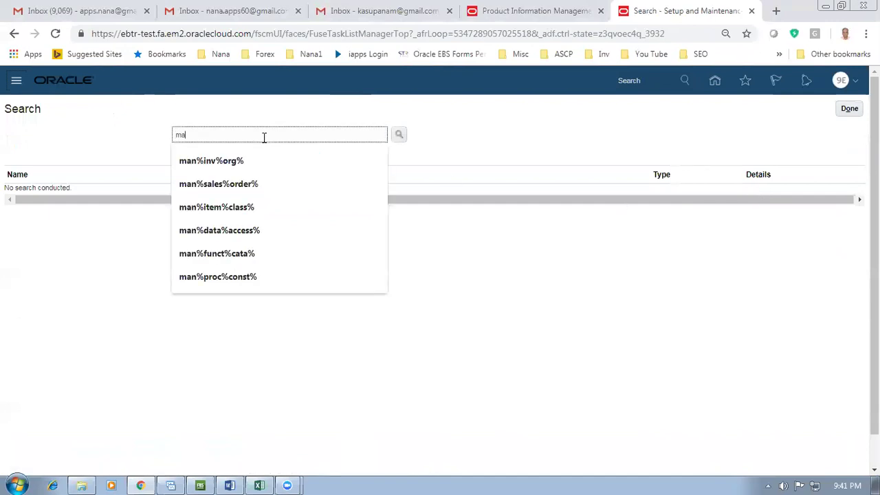
type("n%item")
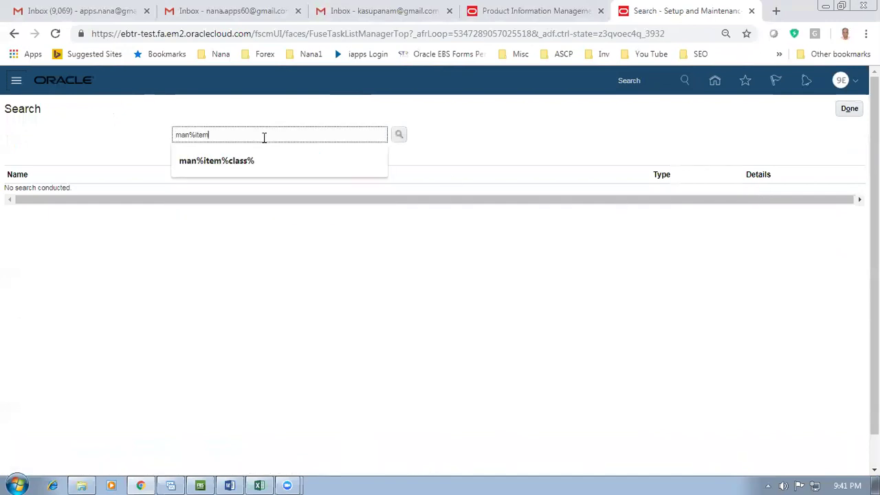
type("%class%")
key("Return")
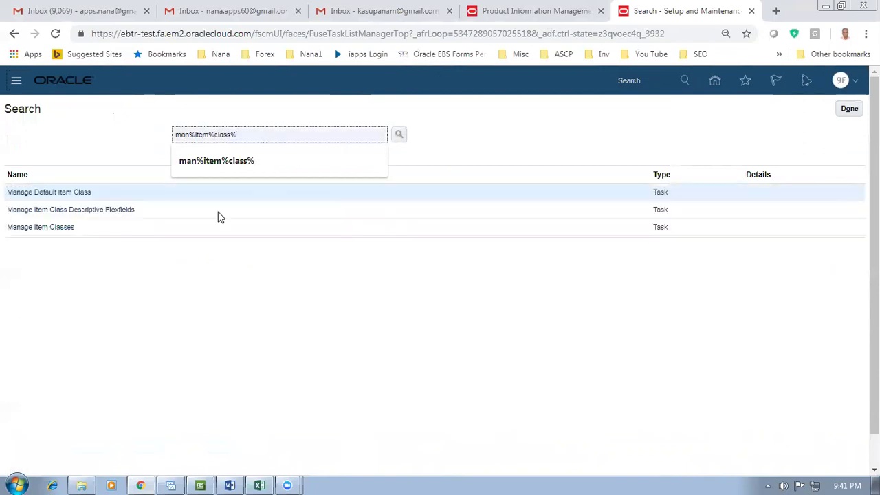
left_click(26, 228)
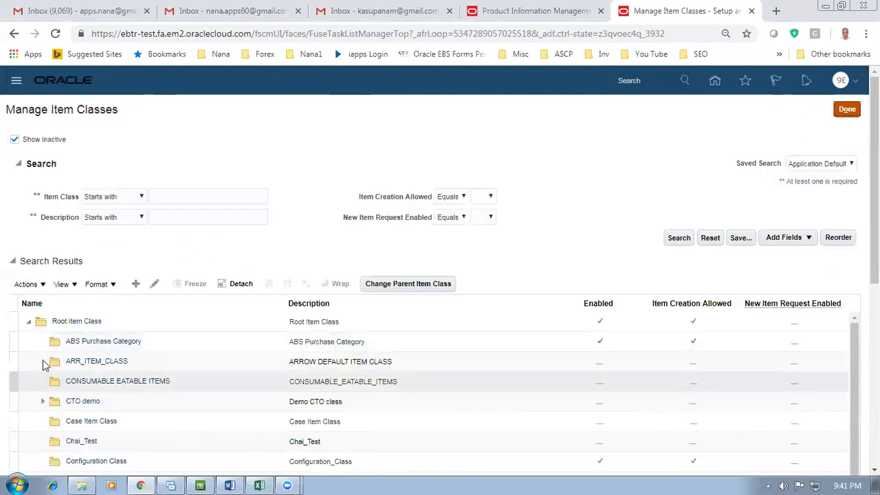
Open Root Item Class for editing, check its item management number generation methods, and leave without saving
left_click(13, 321)
left_click(154, 283)
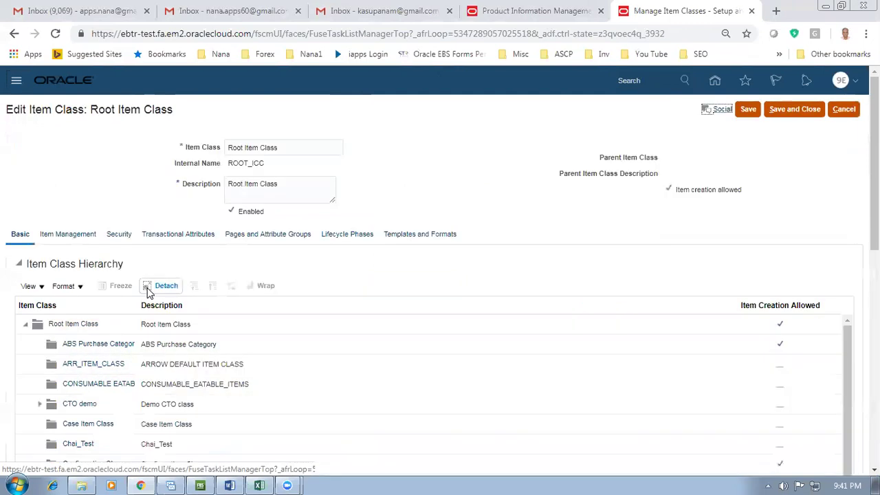
left_click(68, 236)
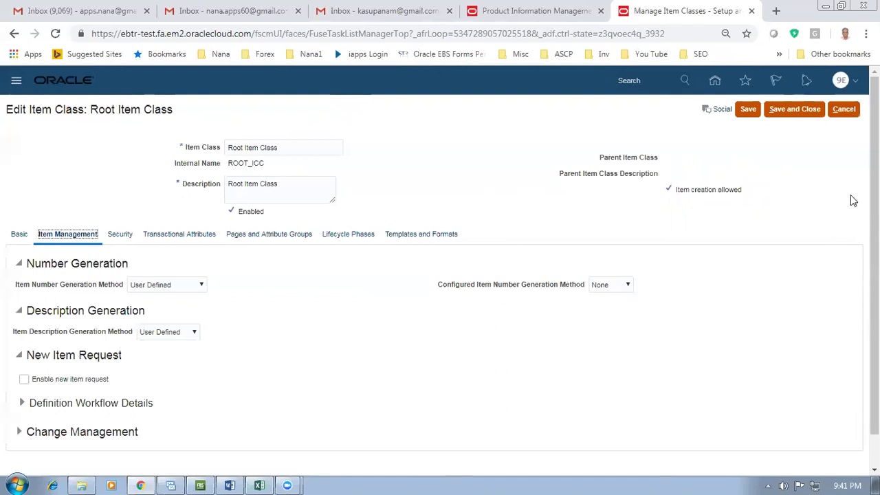
left_click(844, 108)
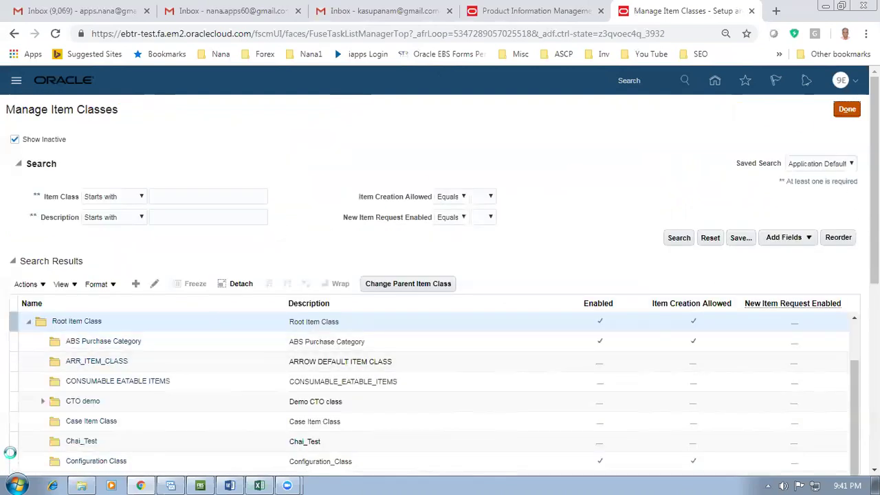
Find Configuration Class in the item class hierarchy and open it for editing
scroll(10, 453, "down", 1)
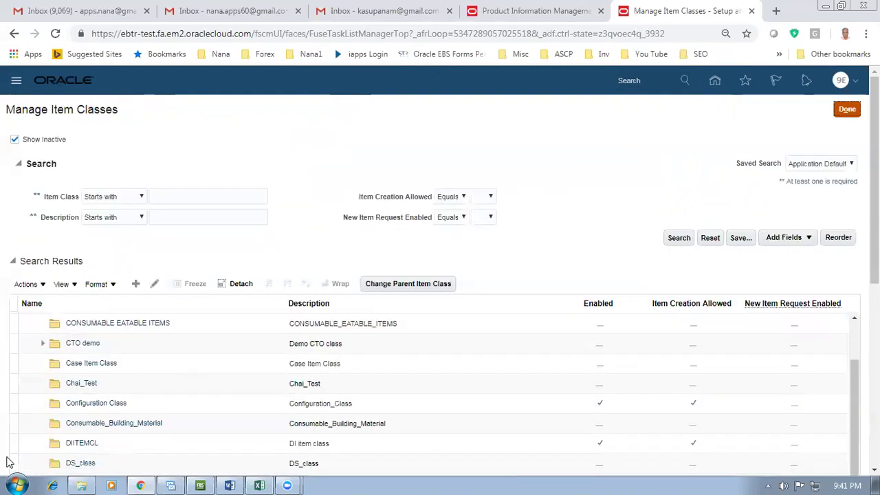
left_click(9, 407)
scroll(10, 407, "down", 3)
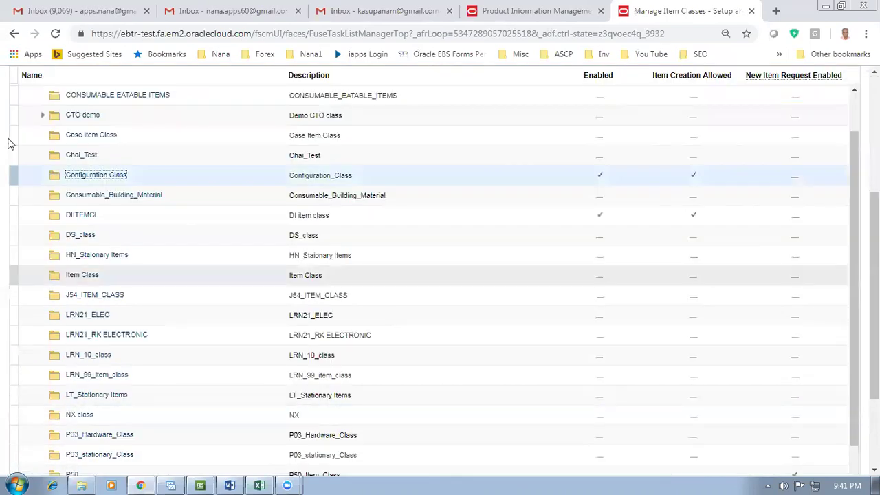
scroll(144, 207, "up", 1)
scroll(144, 206, "up", 1)
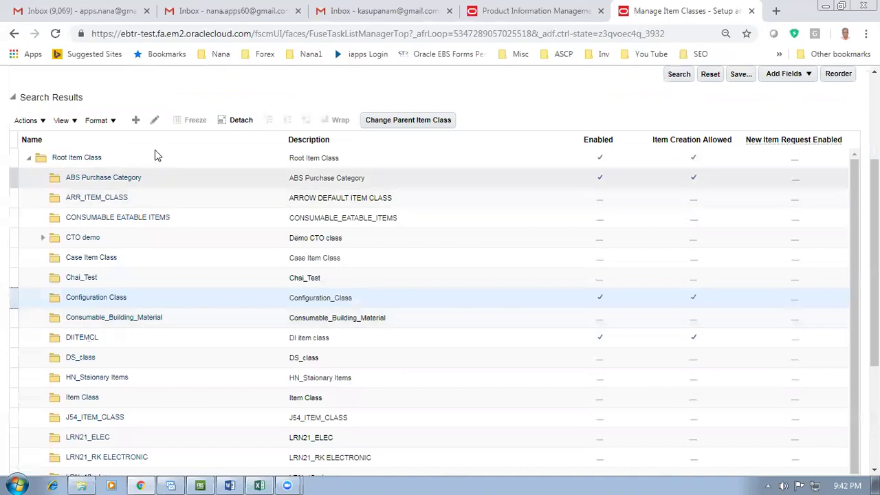
left_click(155, 121)
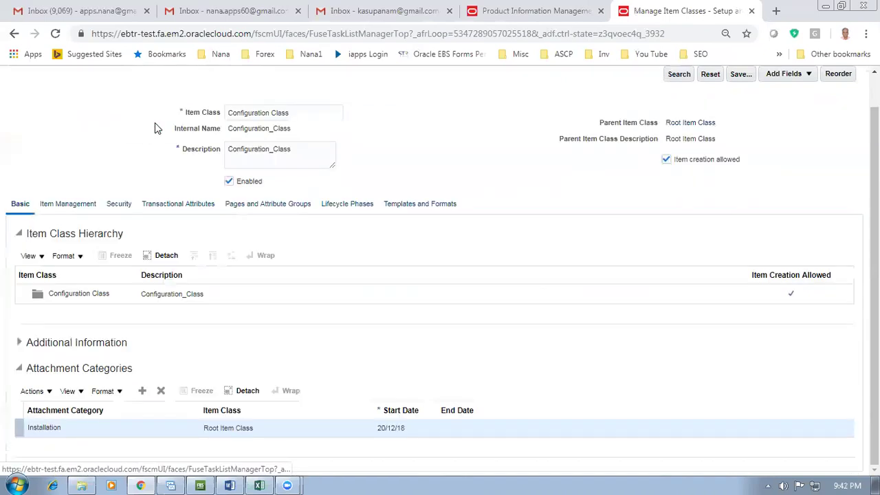
Review the item management settings and description of Configuration Class, and leave without saving
left_click(62, 205)
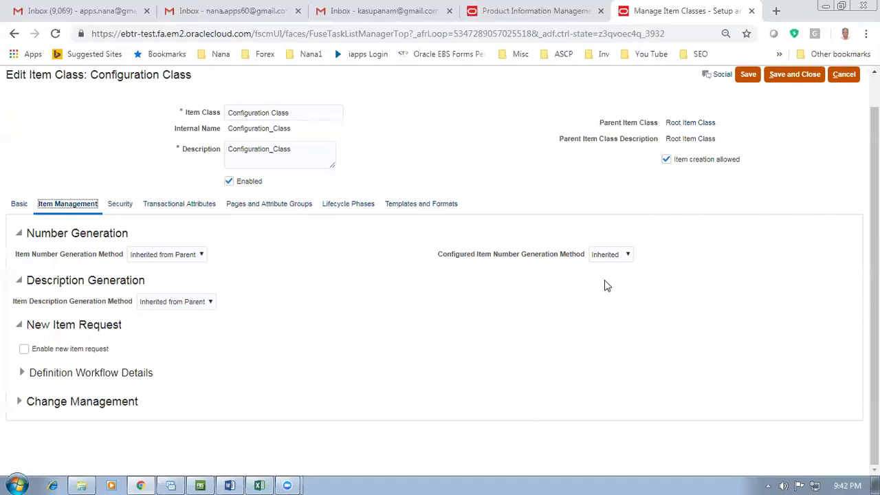
left_click_drag(299, 143, 244, 149)
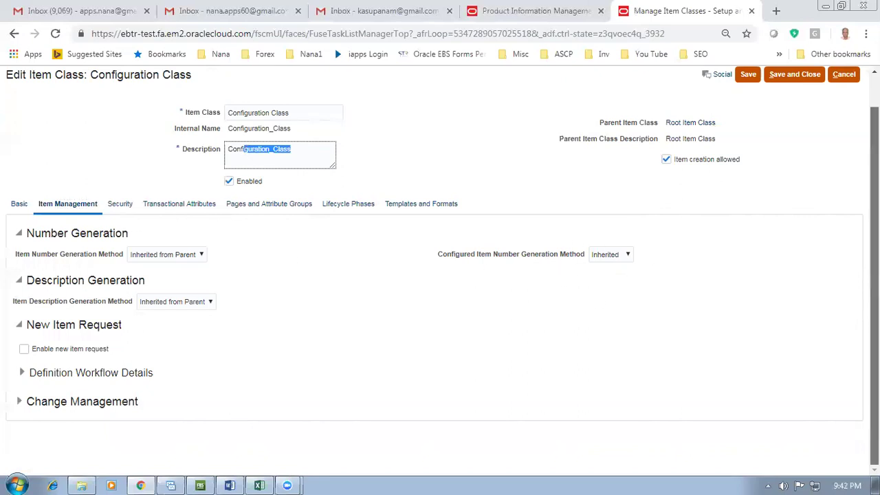
scroll(852, 178, "up", 1)
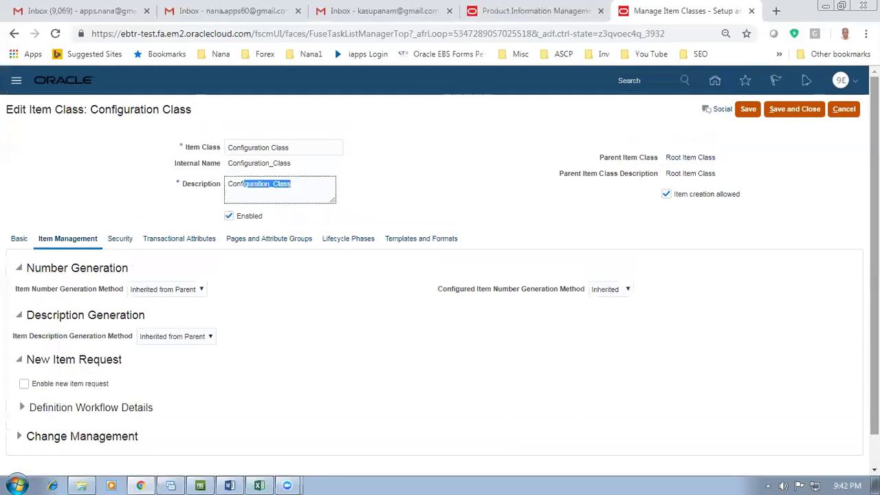
left_click(845, 110)
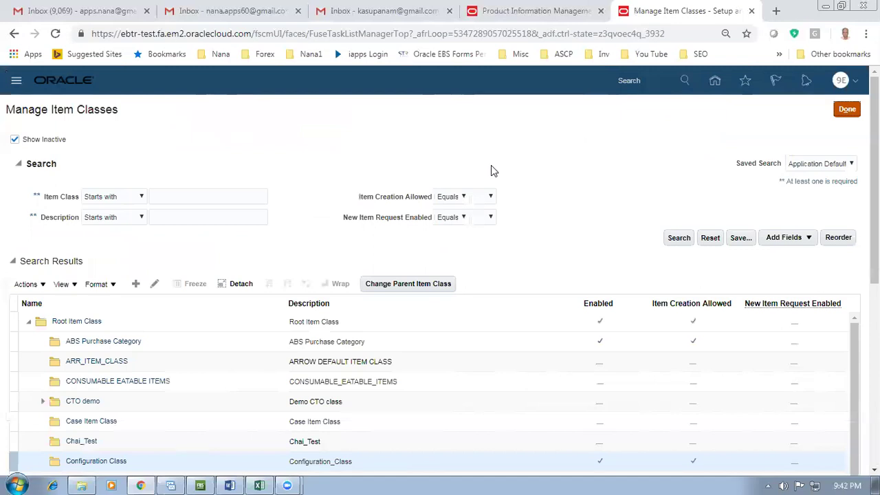
Close Manage Item Classes and the task search, and open Product Information Management from the home page
left_click(847, 112)
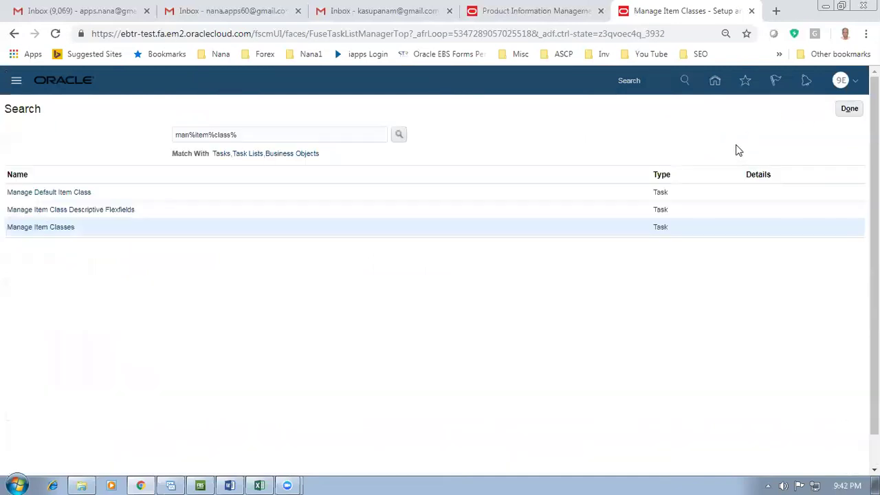
left_click(844, 111)
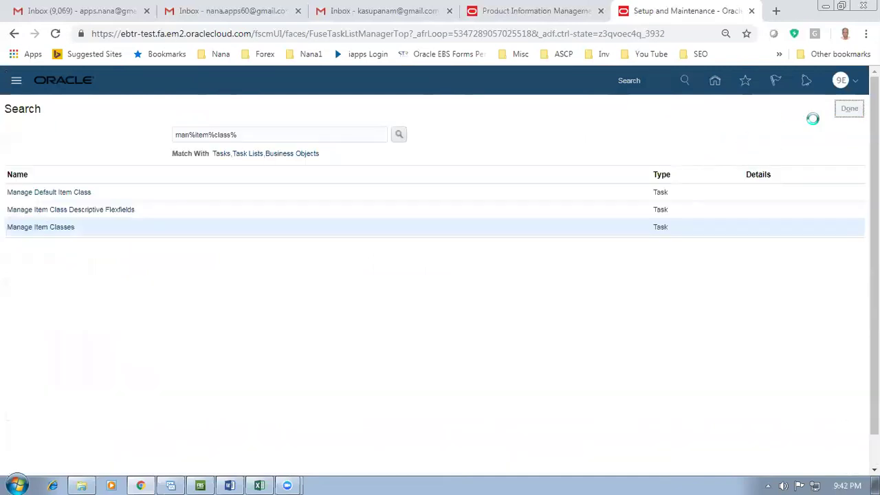
left_click(713, 84)
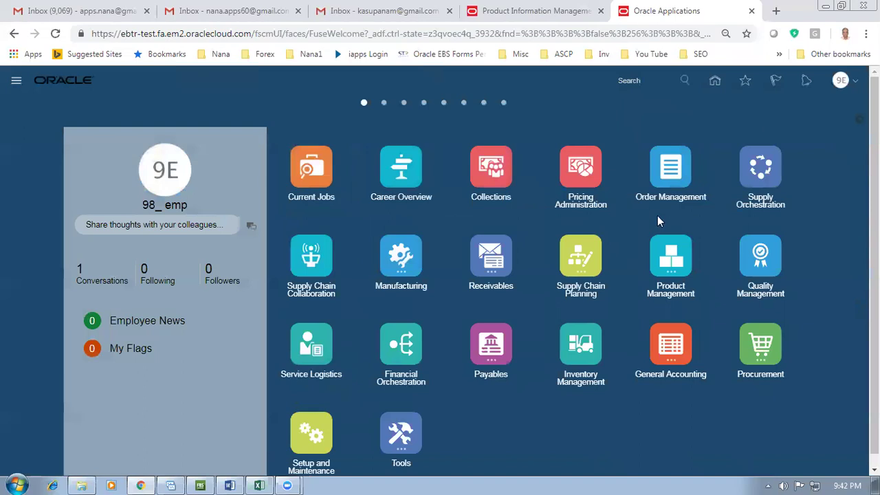
left_click(677, 264)
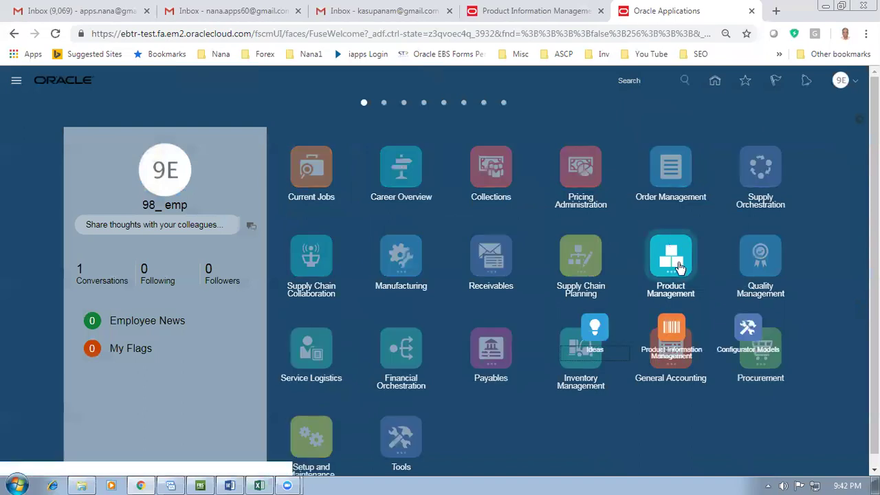
left_click(671, 330)
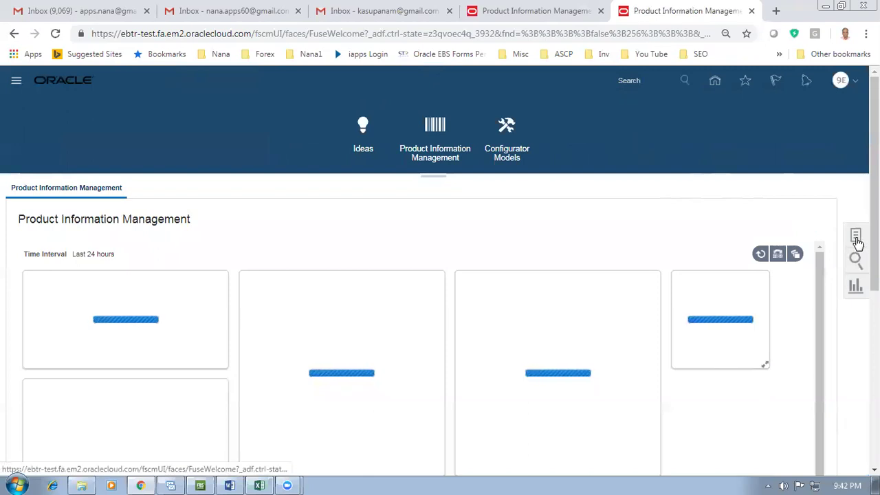
Start creating a new item in organization 980 with Configuration Class as its item class
left_click(855, 238)
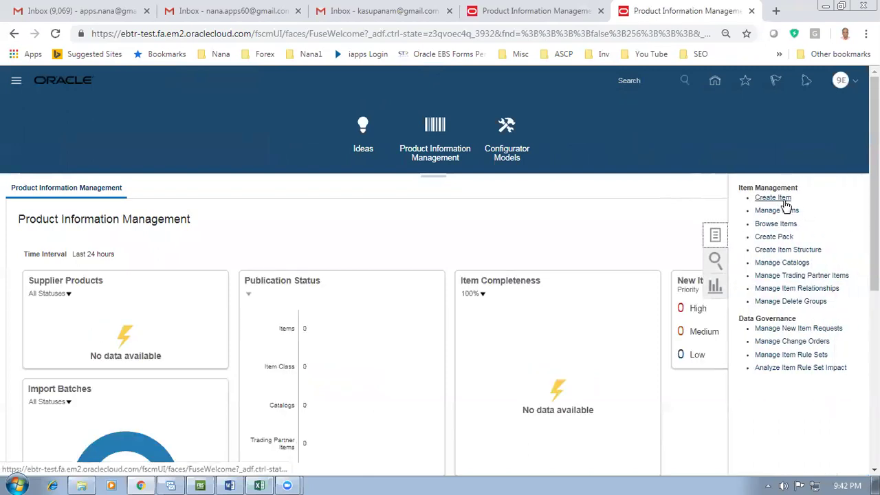
left_click(785, 202)
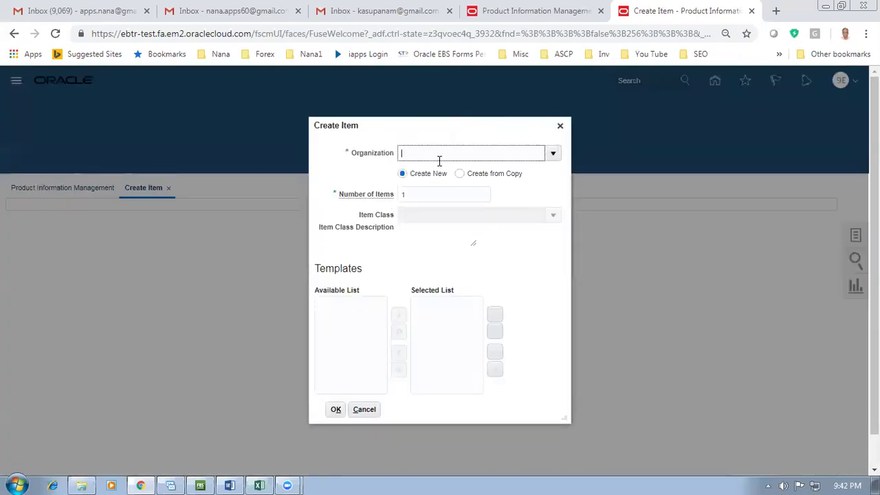
type("980")
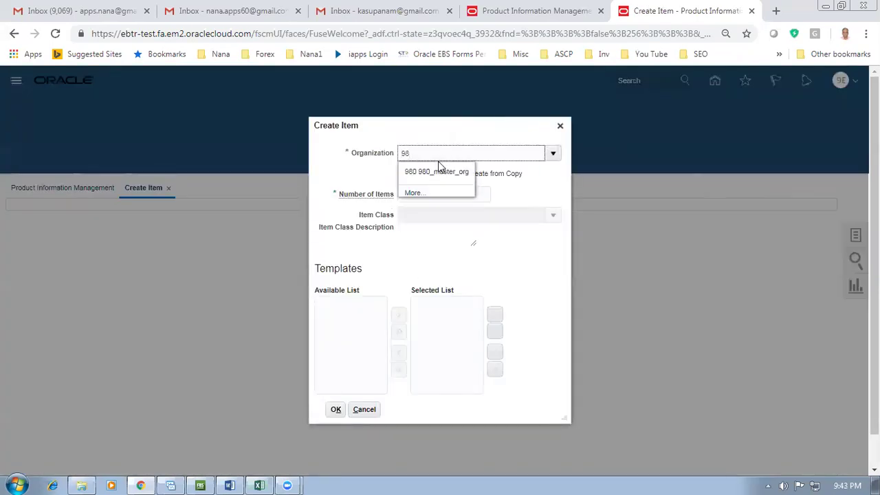
left_click(437, 173)
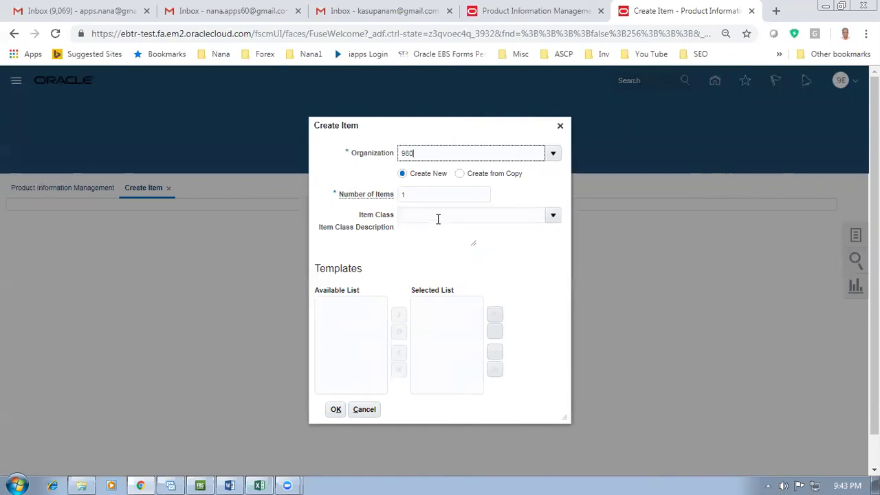
left_click(438, 216)
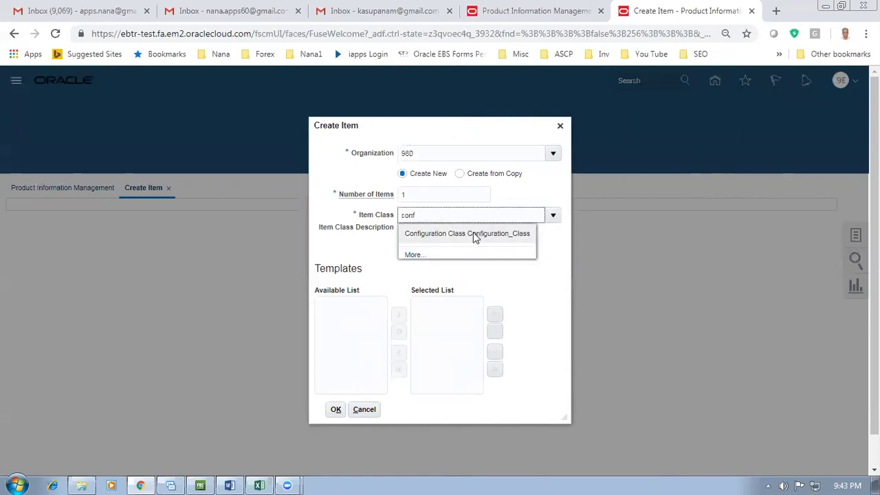
type("conf")
left_click(474, 234)
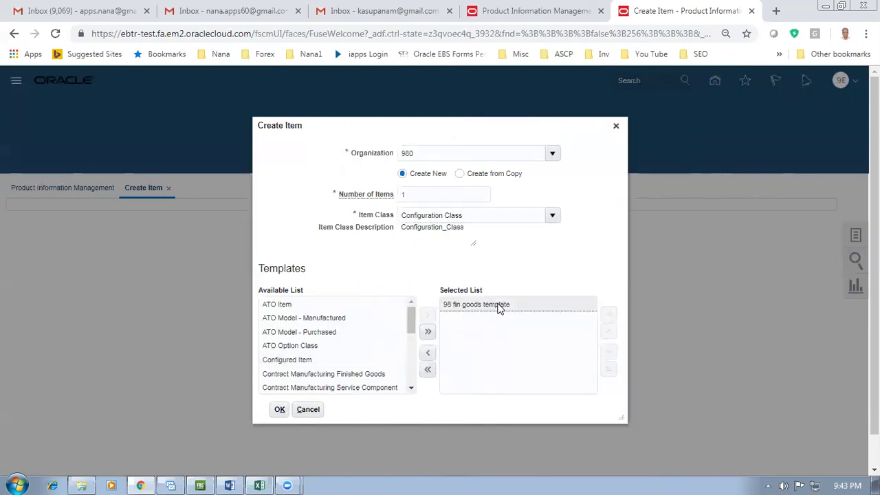
Replace the preselected 98 fin goods template with ATO Option Class and proceed to the new item's details
left_click(426, 354)
left_click_drag(412, 382, 416, 325)
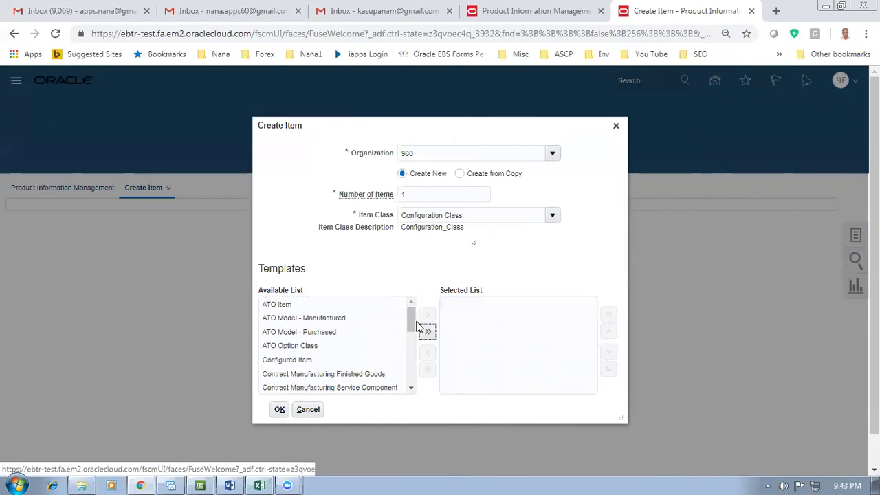
left_click(309, 345)
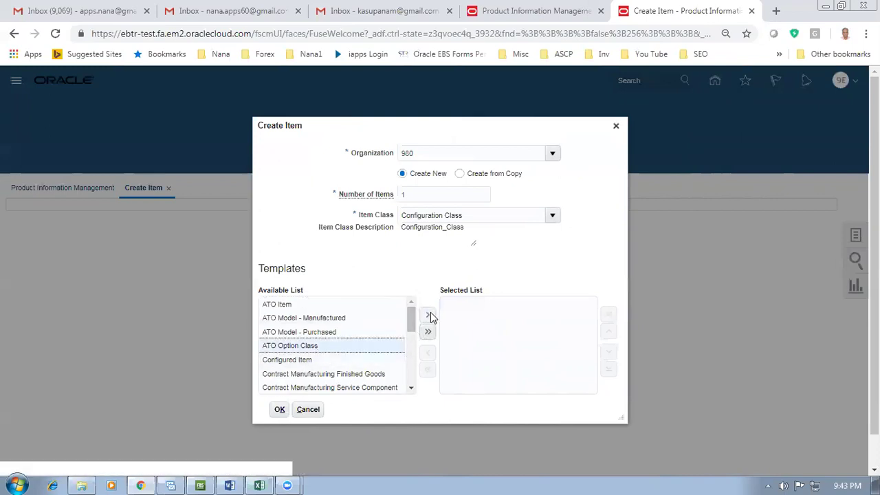
left_click(427, 317)
left_click(280, 411)
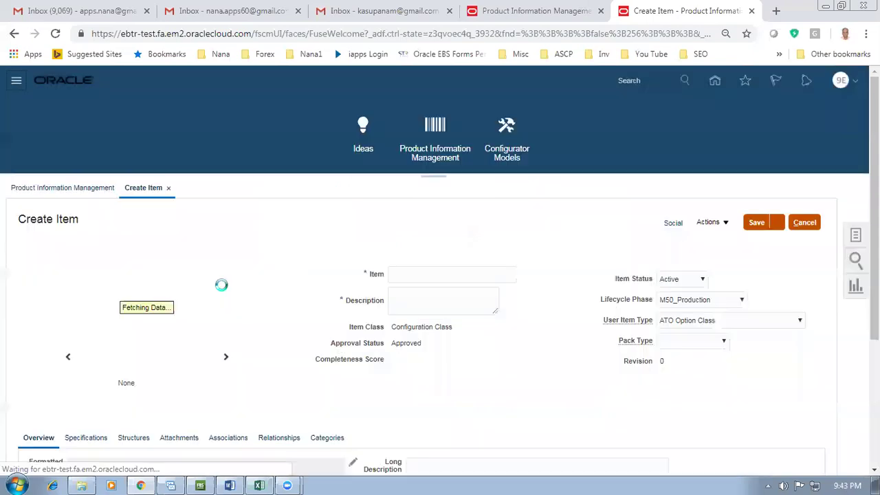
Copy the item name 7005_Games_Optional_Option_Class_4 from the item list in the Configurator_Exercise Excel workbook and return to the browser
key("alt+Tab")
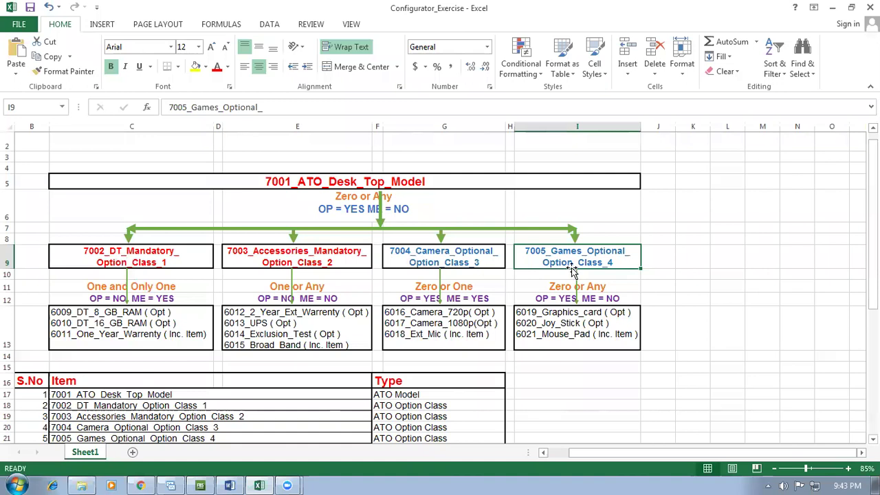
scroll(319, 356, "down", 3)
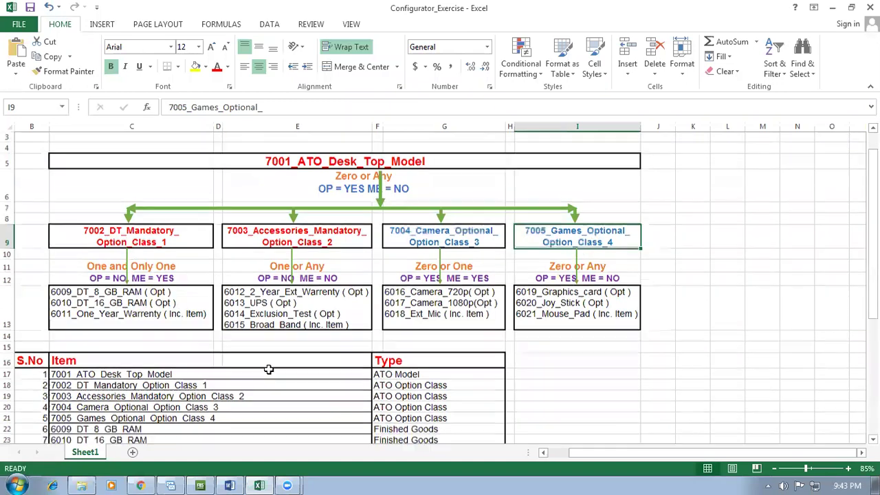
left_click(118, 397)
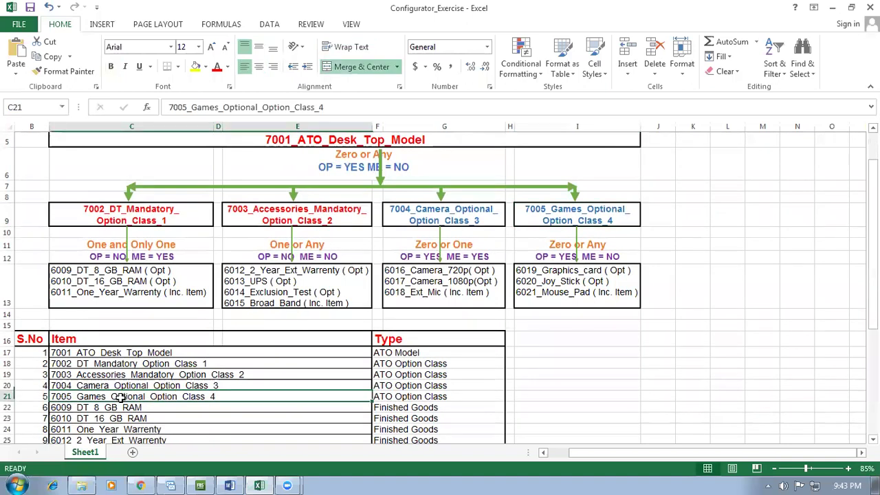
key("ctrl+c")
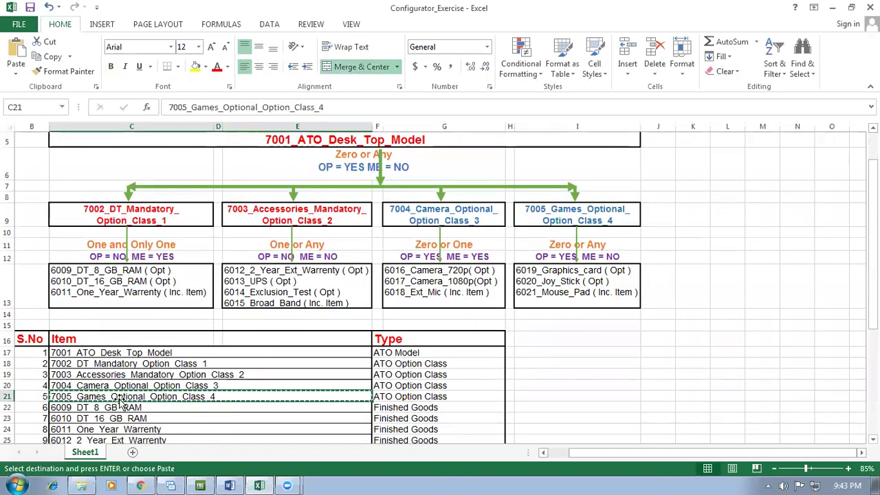
key("alt+Tab")
Name the item 7005_Games_Optional_Option_Class_4 without trailing spaces and set its description to 7005_Games_Optional_Option_Class_4_Desc
left_click(449, 278)
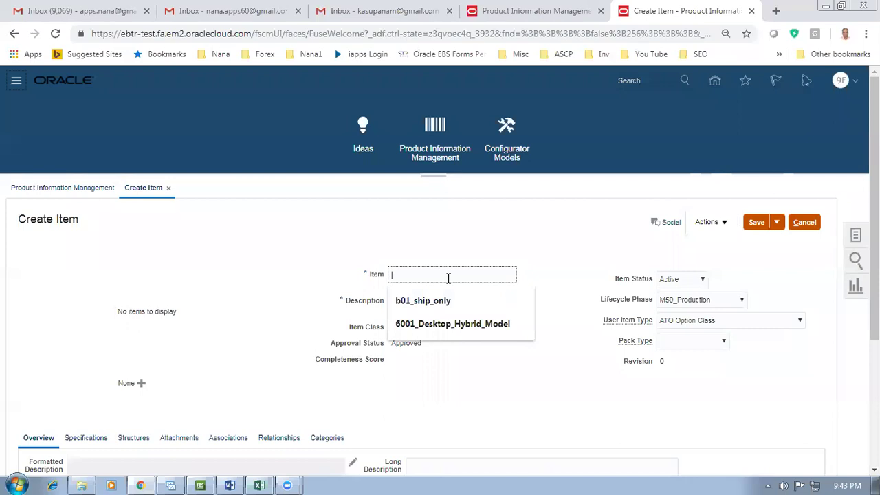
key("ctrl+v")
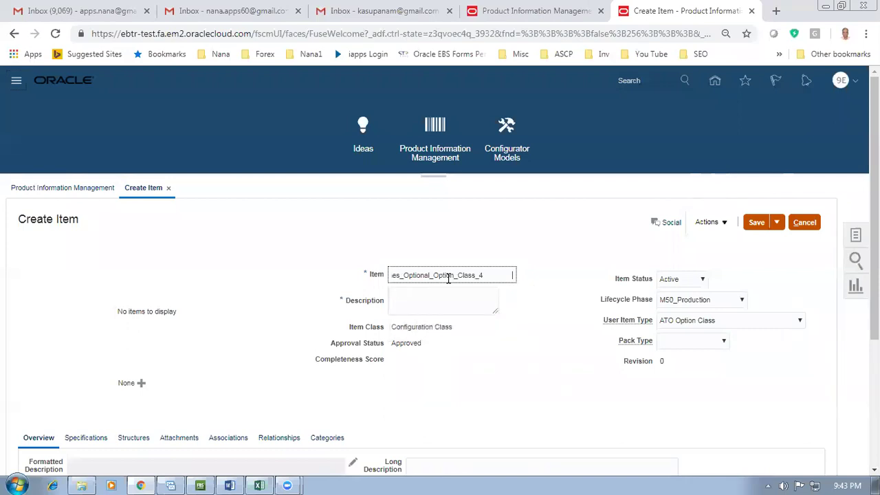
key("BackSpace")
key("BackSpace")
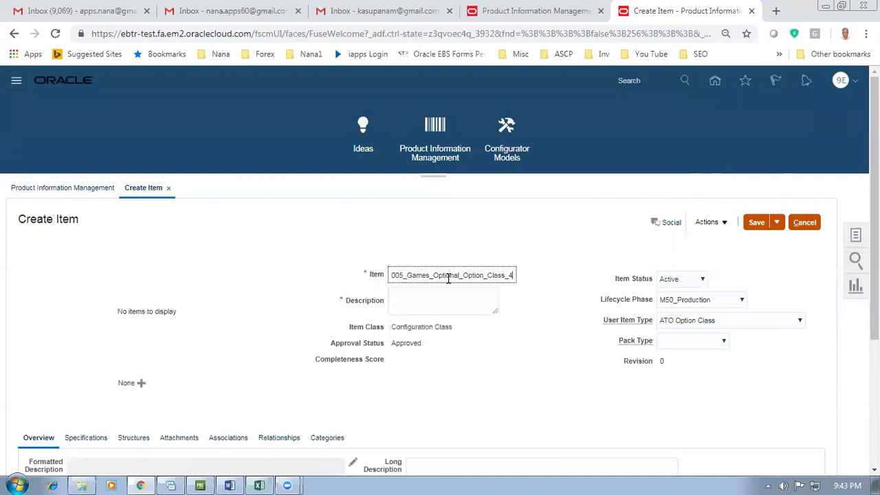
key("ctrl+a")
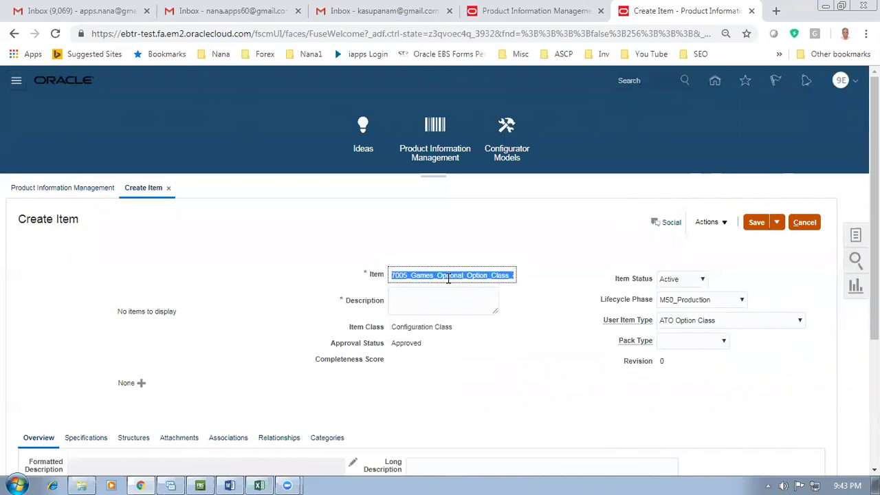
left_click(468, 299)
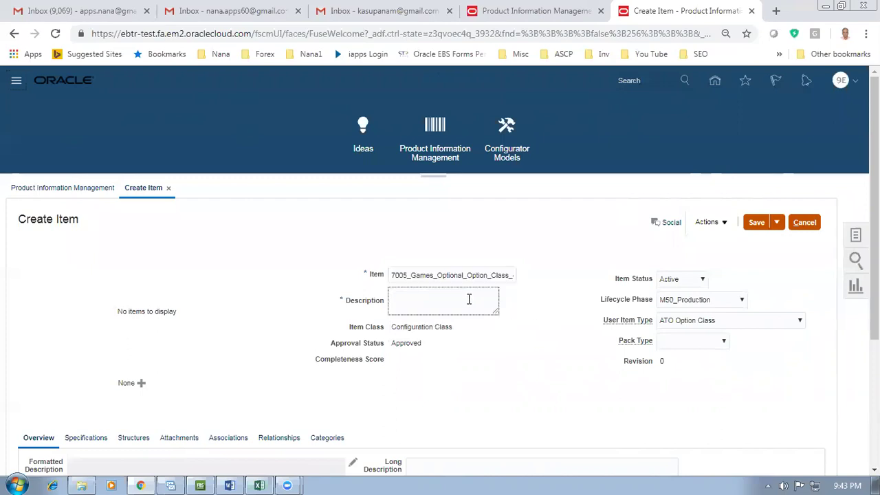
key("ctrl+v")
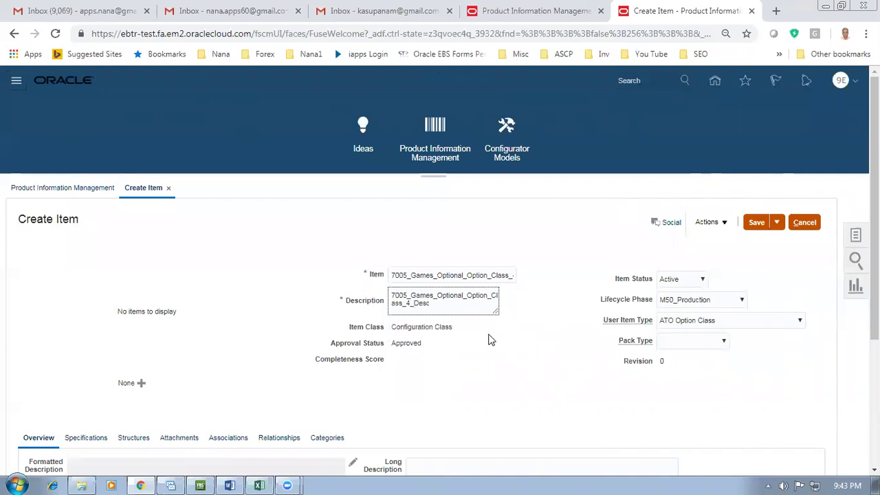
Find organization 981 and add it to the item's organization associations
scroll(206, 392, "down", 1)
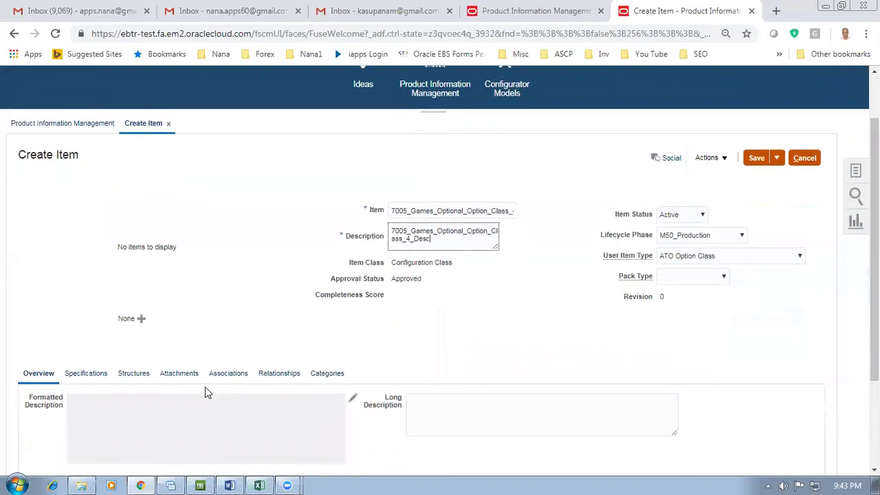
left_click(217, 375)
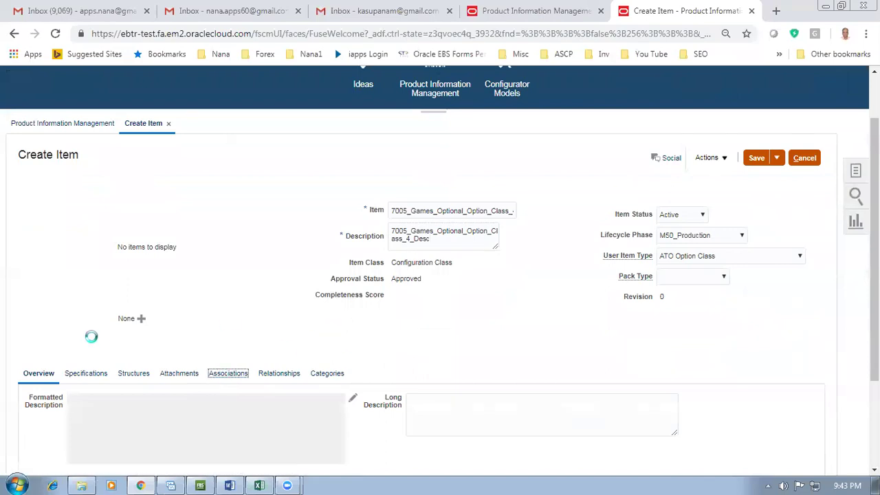
scroll(86, 351, "down", 1)
left_click(40, 369)
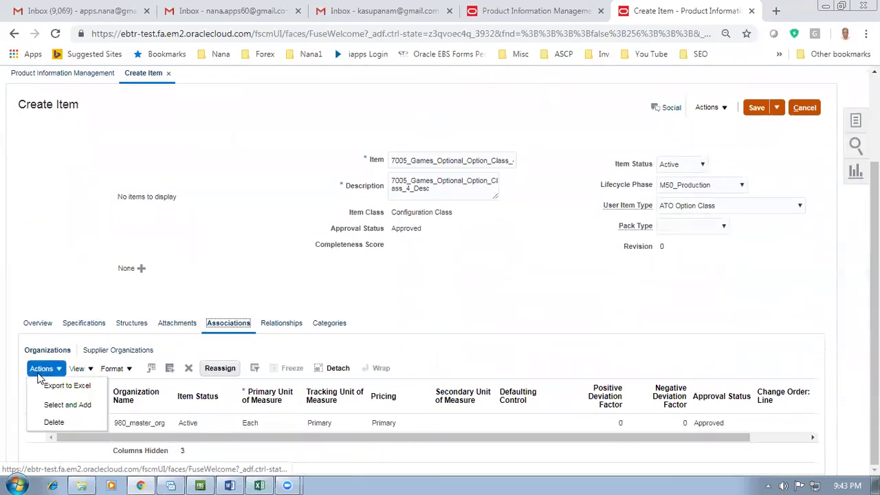
left_click(62, 404)
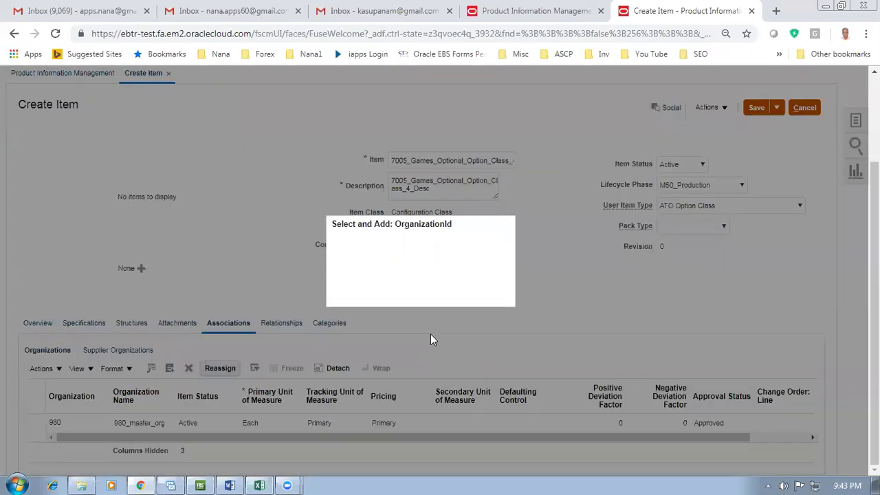
left_click(455, 246)
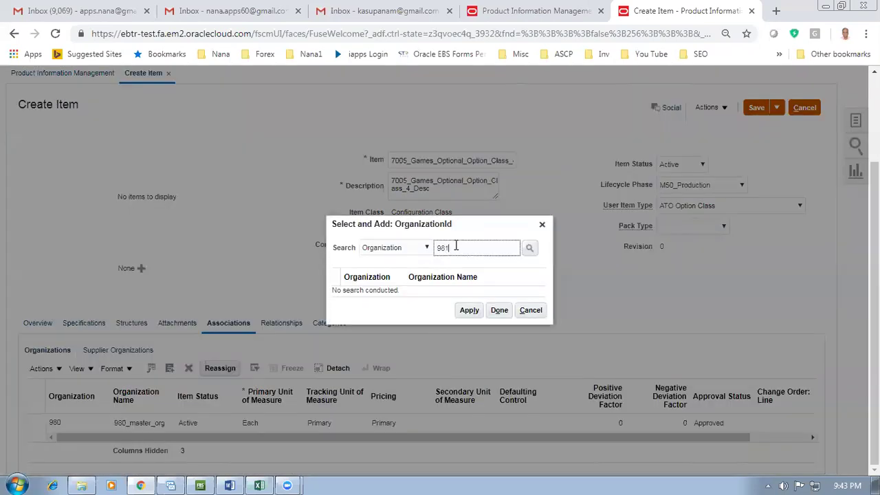
type("981")
key("Return")
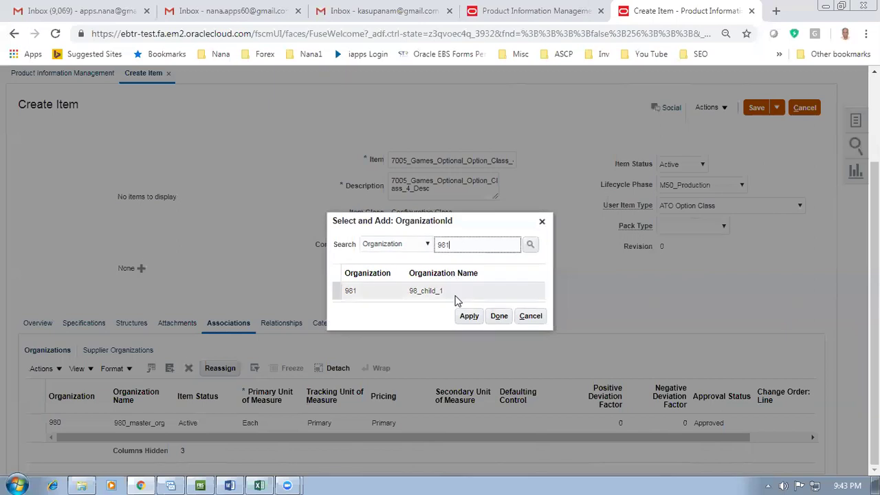
left_click(468, 314)
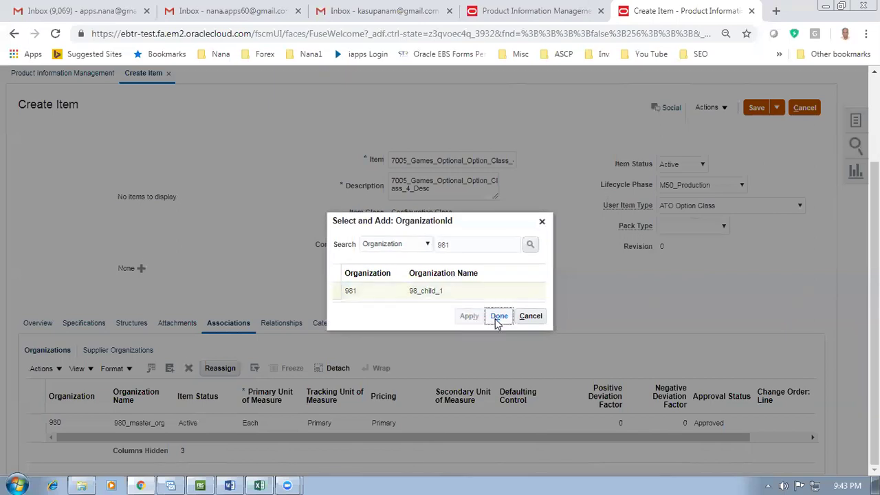
left_click(498, 319)
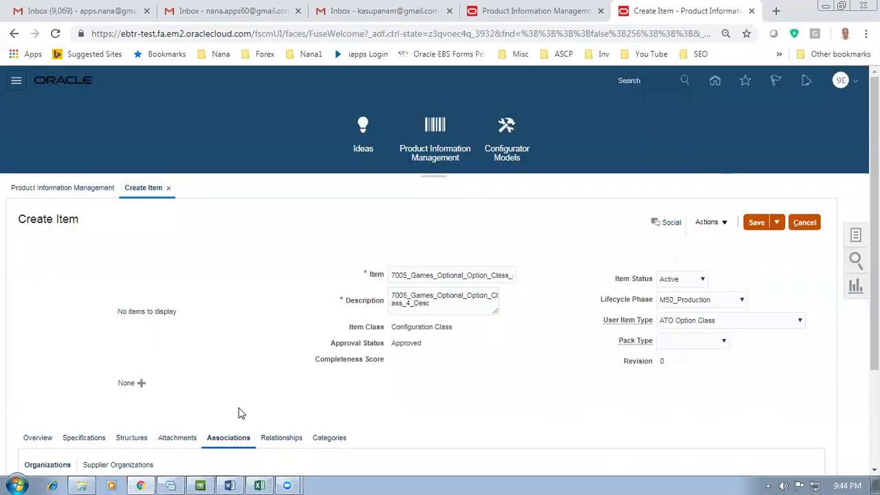
Create an item structure named Primary with the description Primary, and proceed to its component details
scroll(240, 413, "down", 2)
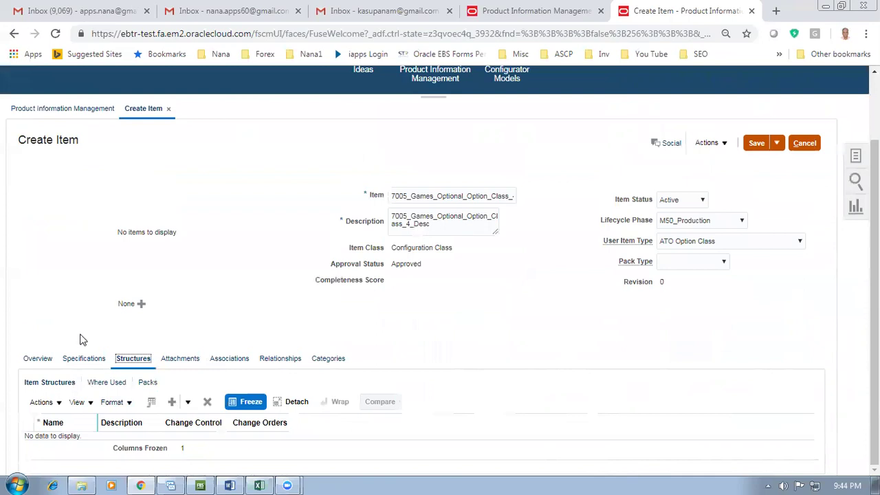
left_click(43, 402)
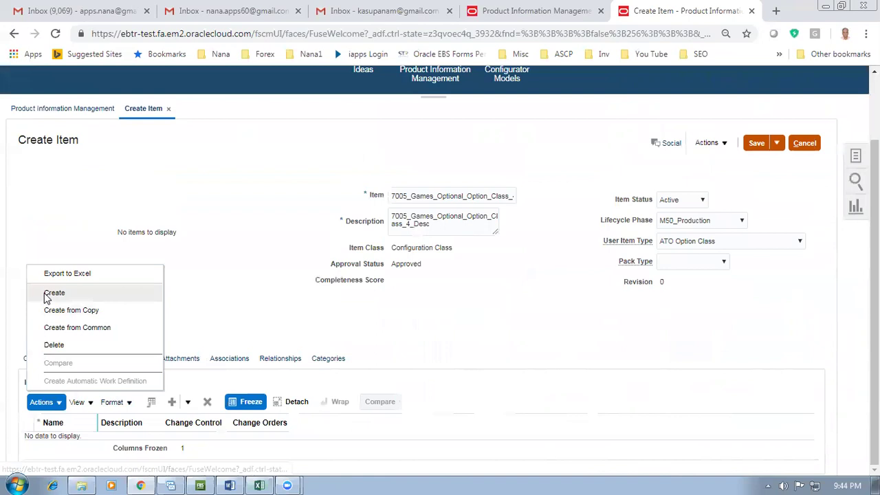
left_click(47, 296)
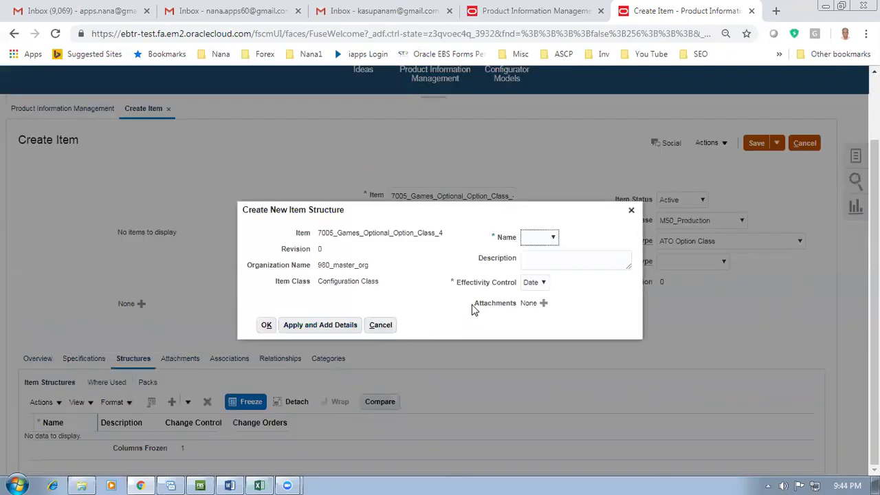
left_click(552, 237)
left_click(536, 257)
left_click(555, 259)
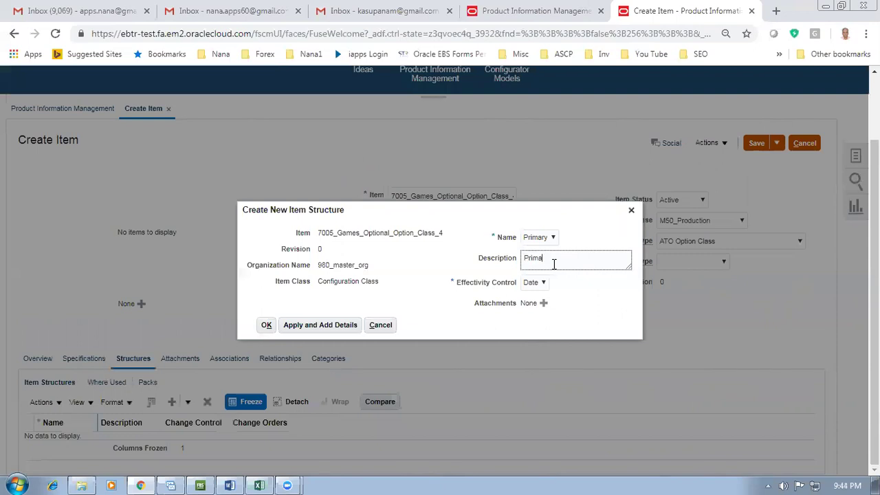
type("Primary")
left_click(311, 326)
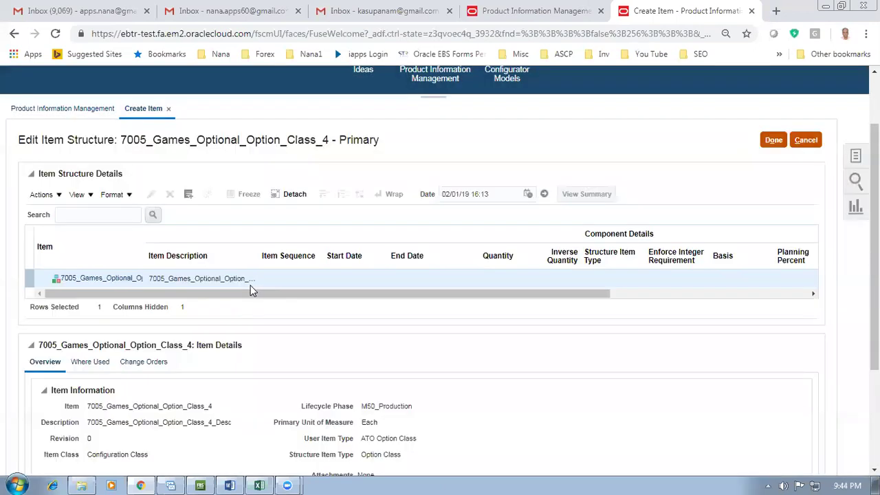
Start selecting components to add to the structure and check the games option class's component list in the Configurator_Exercise workbook
left_click(41, 196)
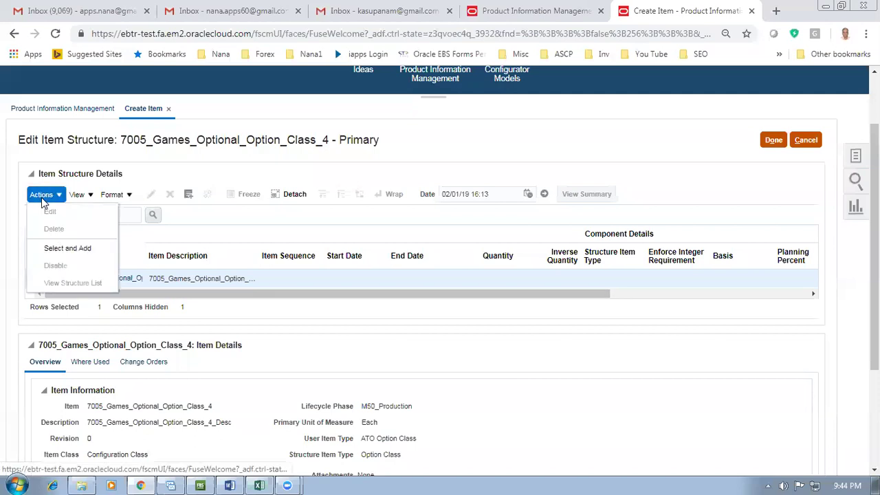
left_click(61, 248)
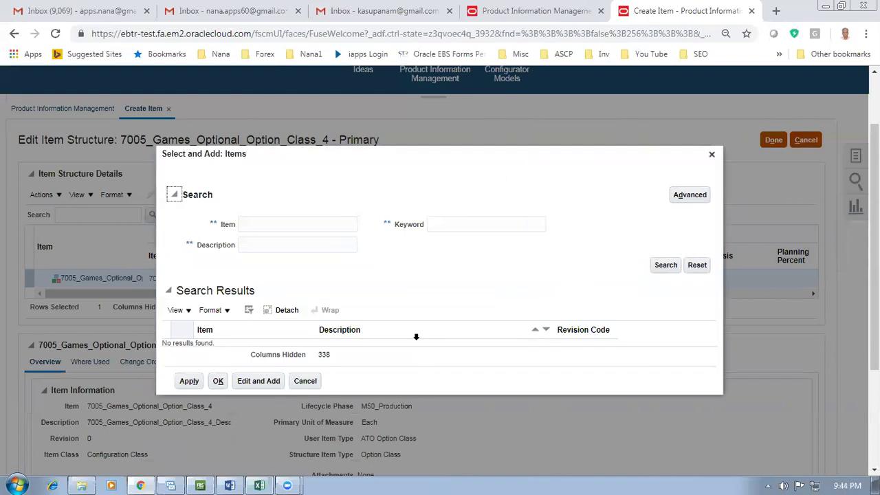
key("alt+Tab")
left_click(556, 219)
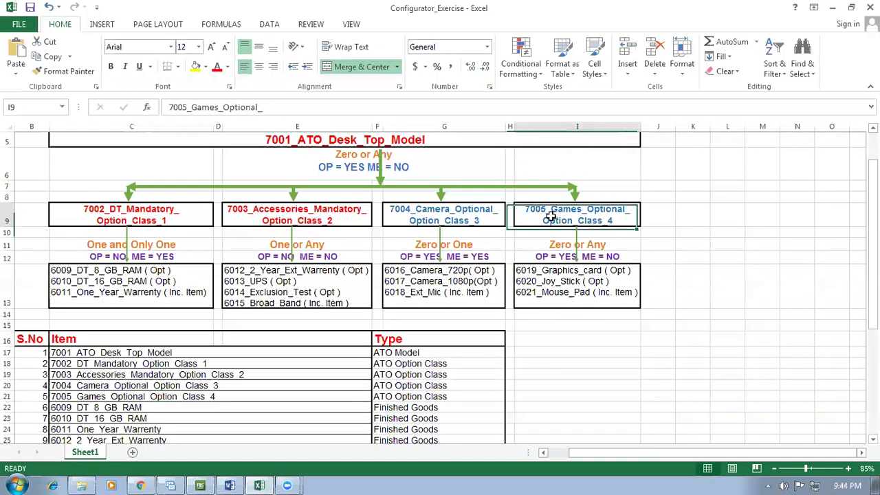
left_click(548, 275)
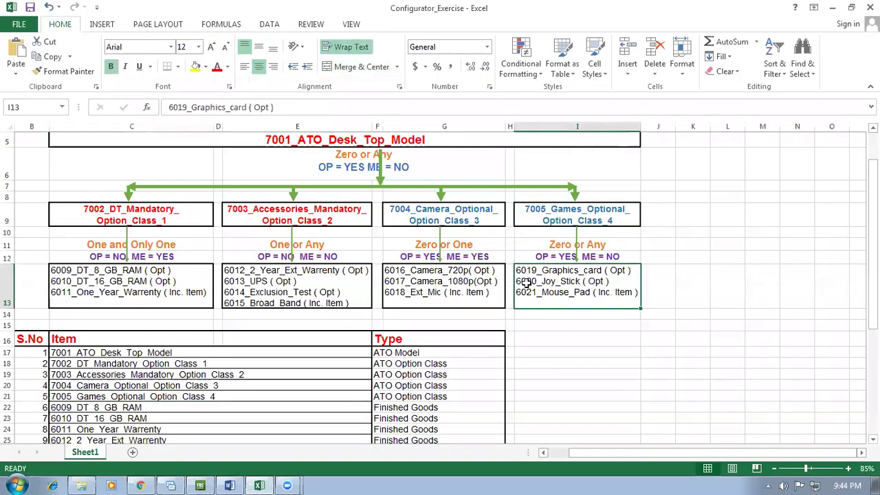
key("alt+Tab")
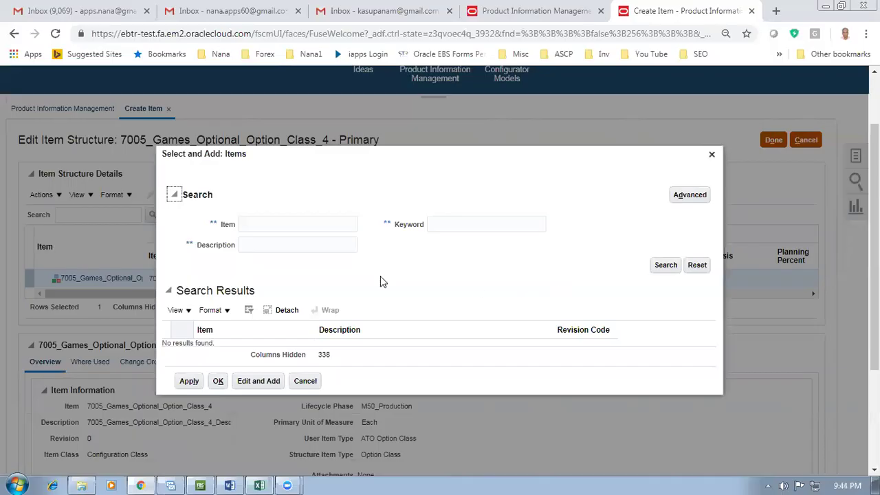
Search for items with 601 and add 6019_Graphics_Card as a component of the structure
left_click(278, 227)
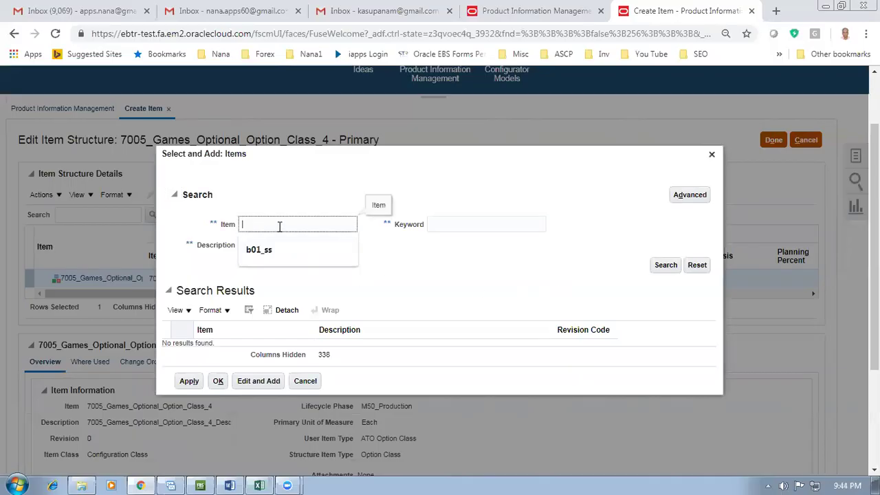
type("601")
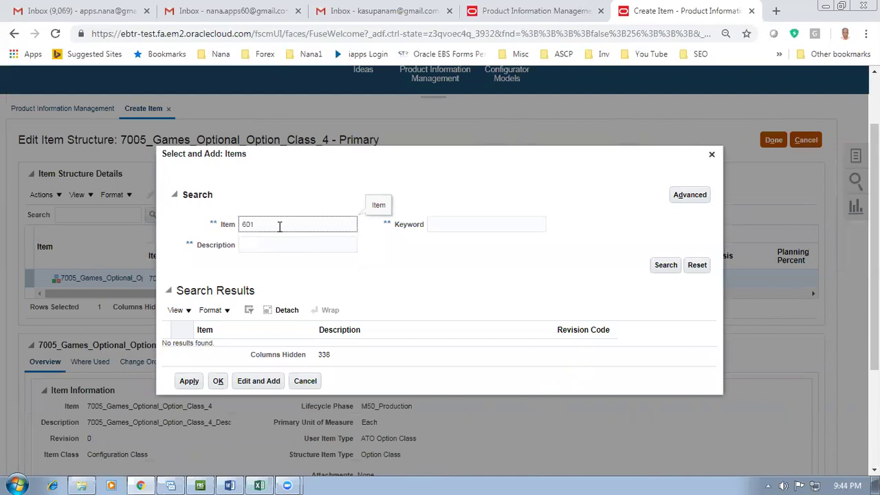
key("Return")
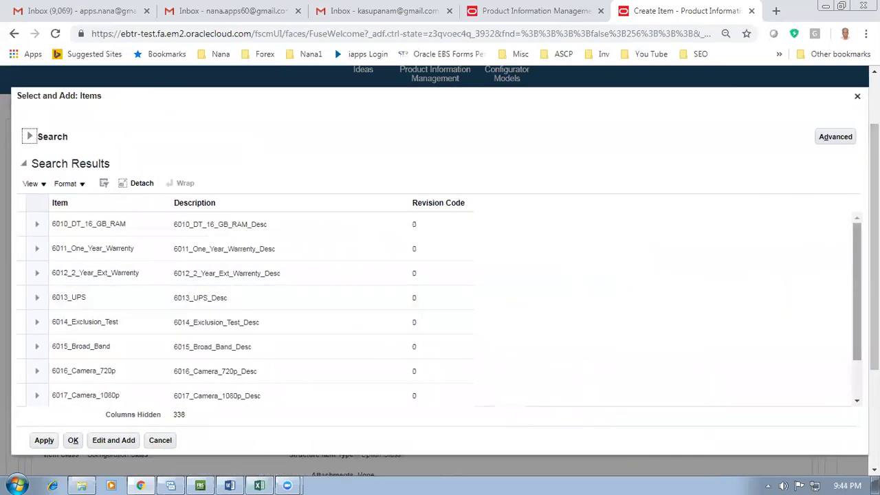
left_click(856, 379)
left_click(18, 394)
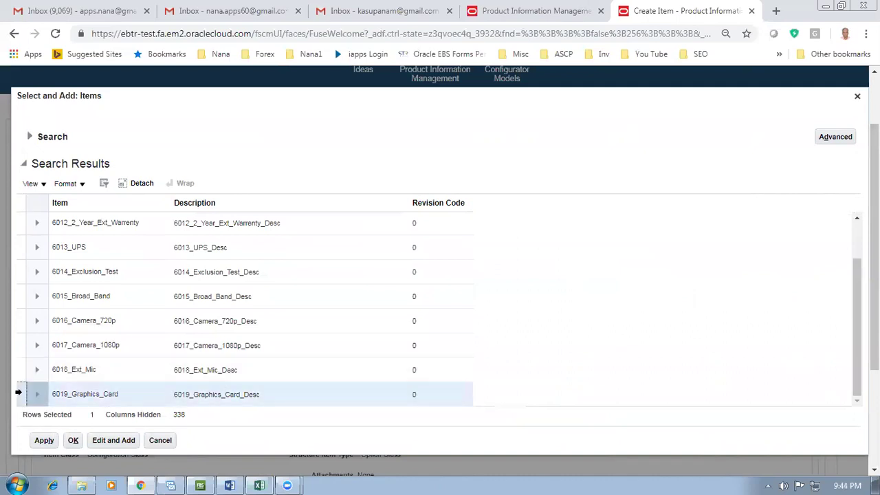
left_click(44, 442)
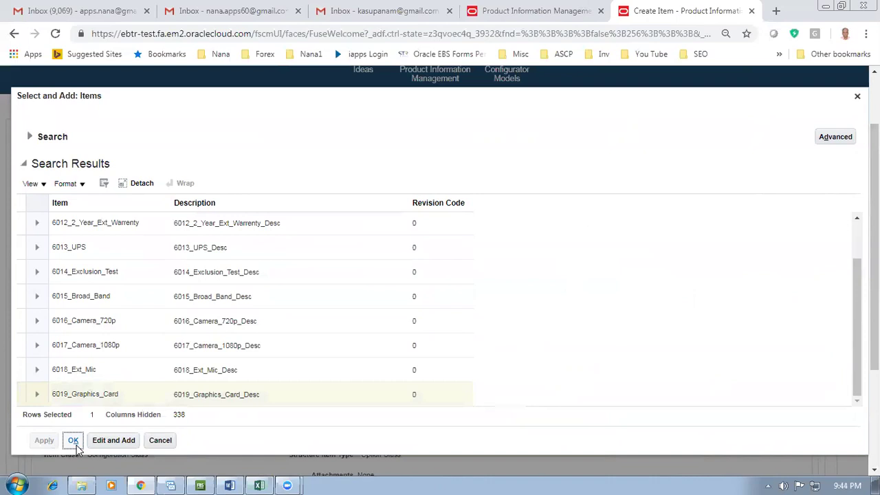
left_click(76, 444)
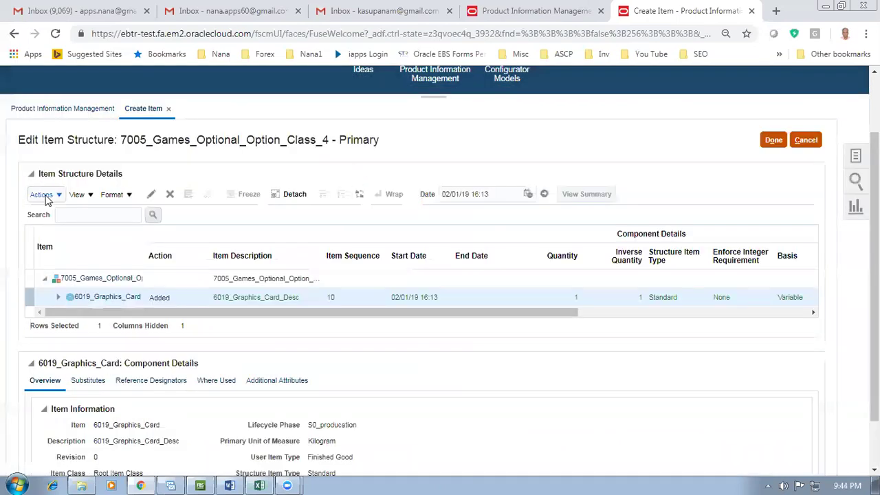
Select the parent 7005_Games_Optional_Option_Class_4, start adding more components beneath it, and search for items with 602
left_click(34, 281)
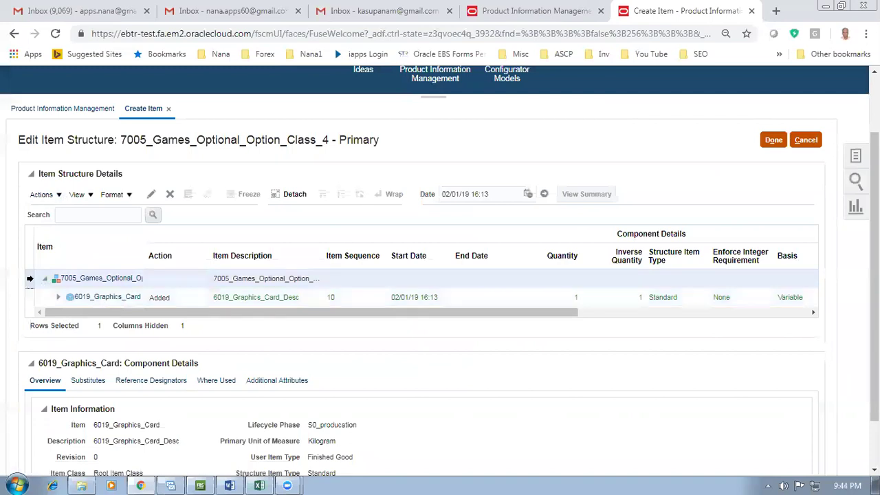
left_click(41, 194)
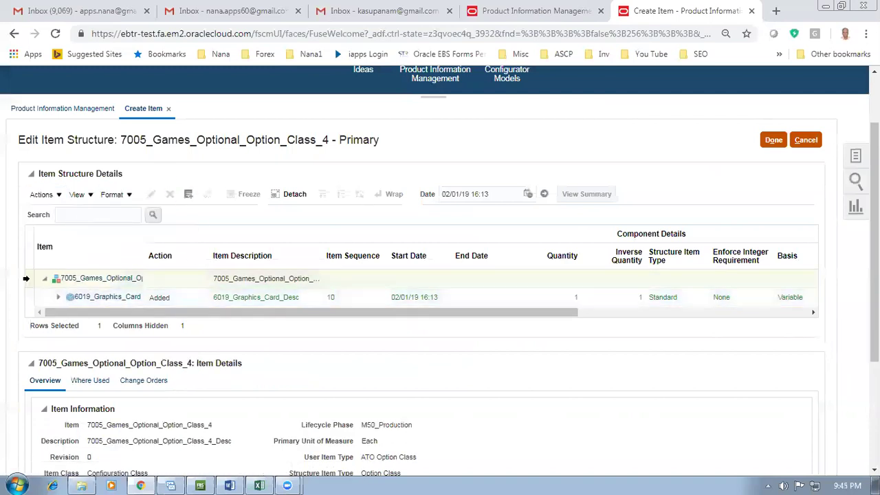
left_click(28, 277)
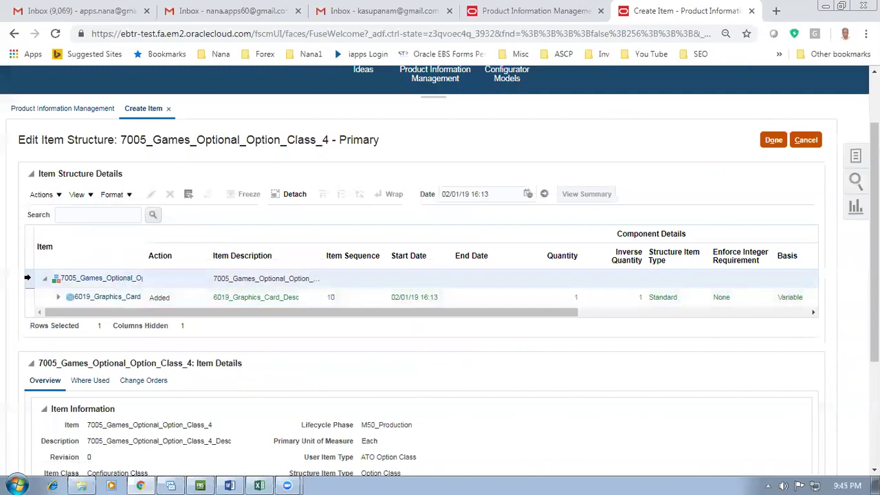
left_click(41, 194)
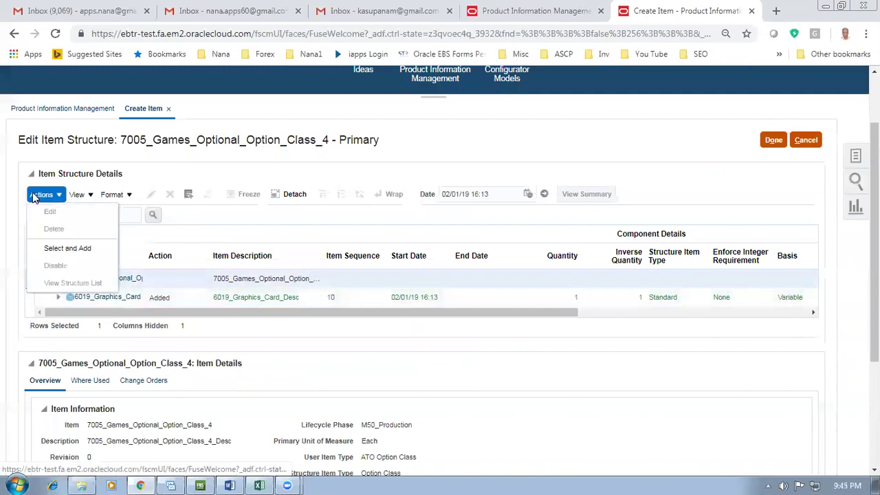
left_click(55, 249)
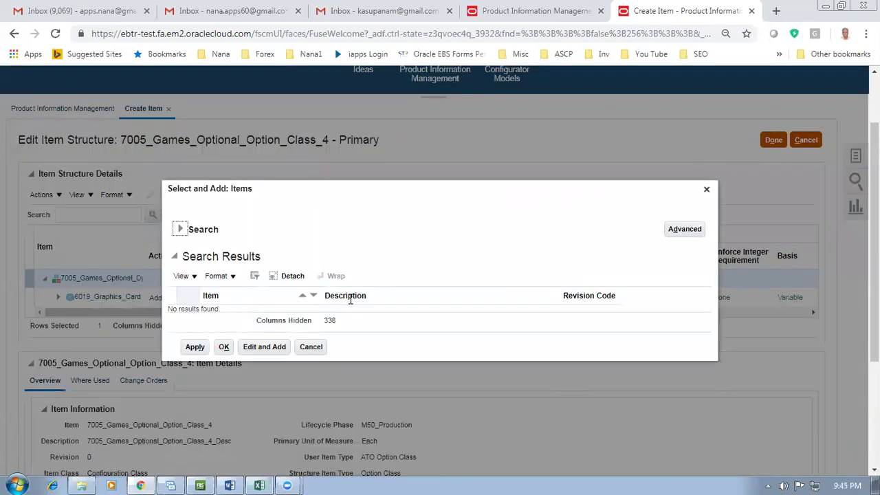
key("alt+Tab")
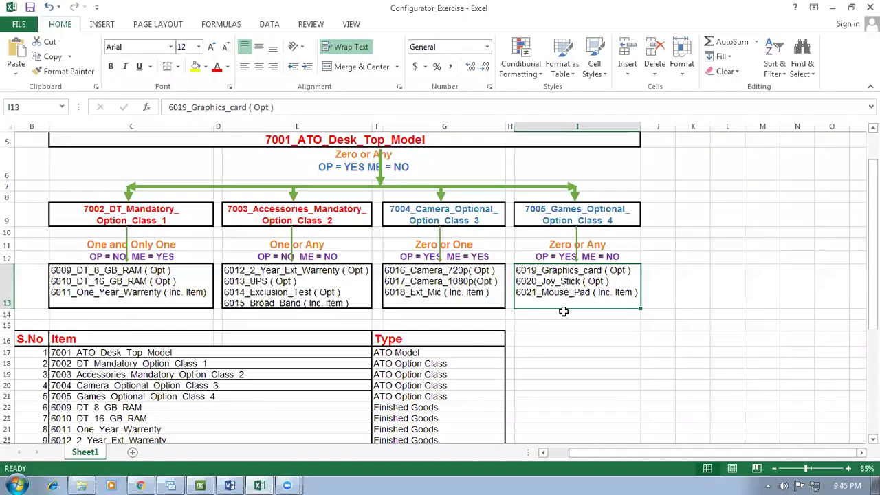
key("alt+Tab")
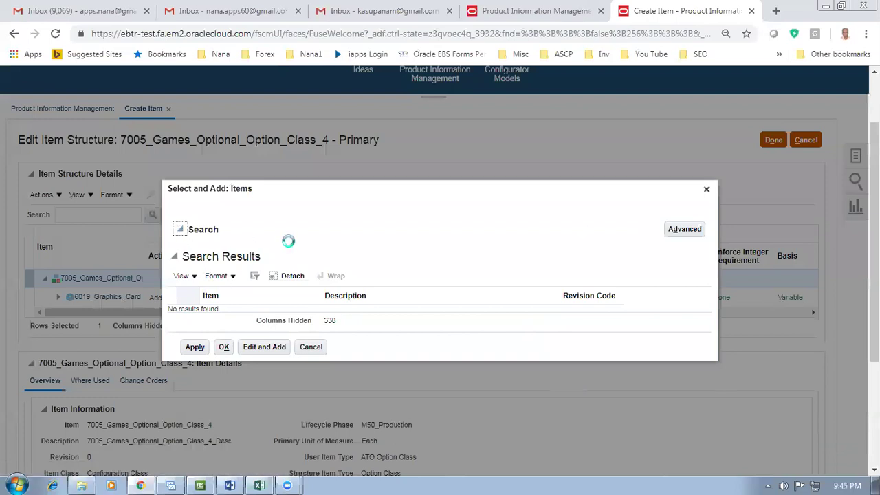
left_click(167, 221)
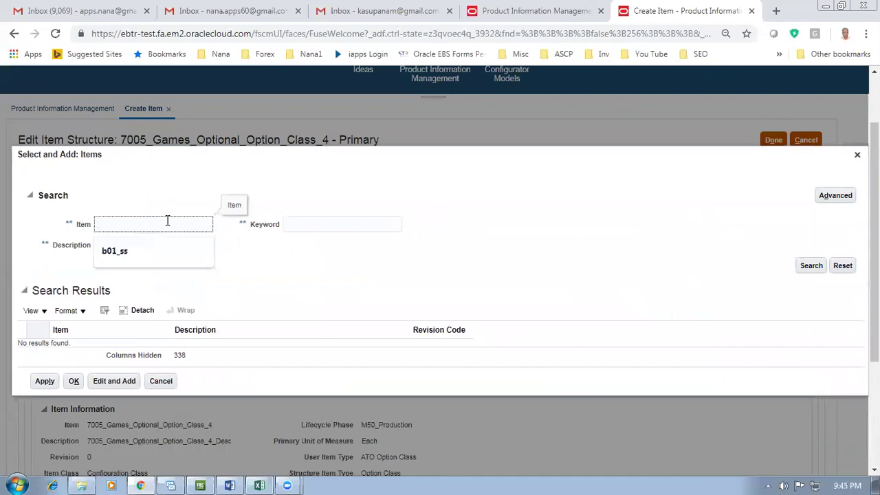
type("602")
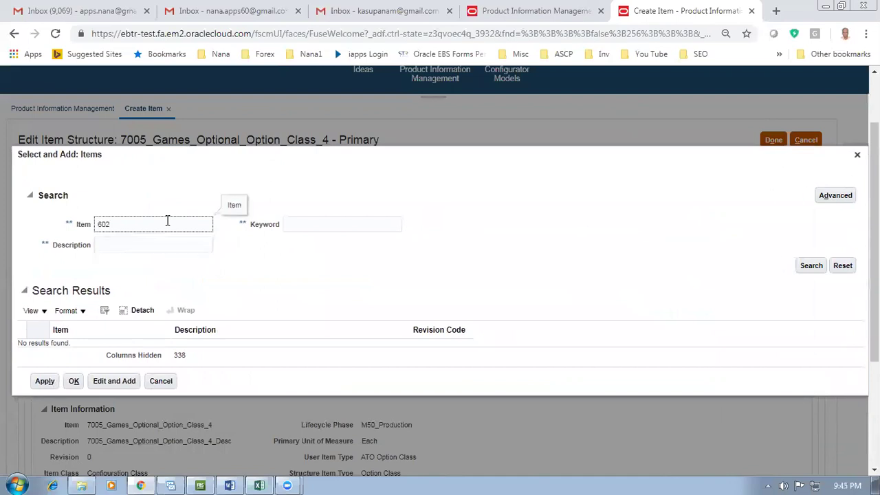
key("Return")
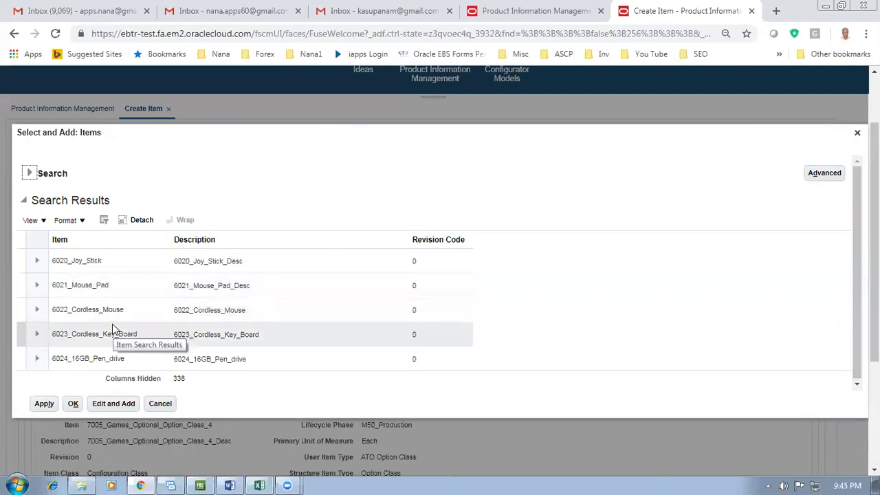
Check the required components in the workbook and add 6020_Joy_Stick and 6021_Mouse_Pad to the structure
key("alt+Tab")
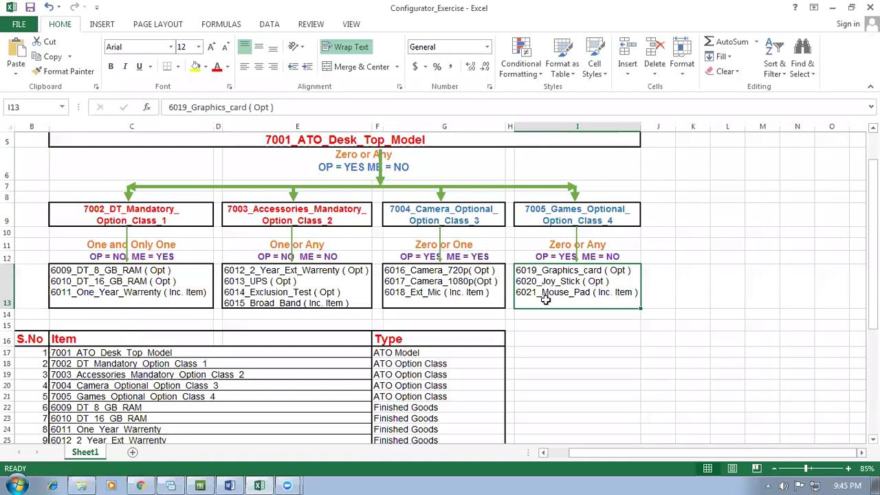
key("alt+Tab")
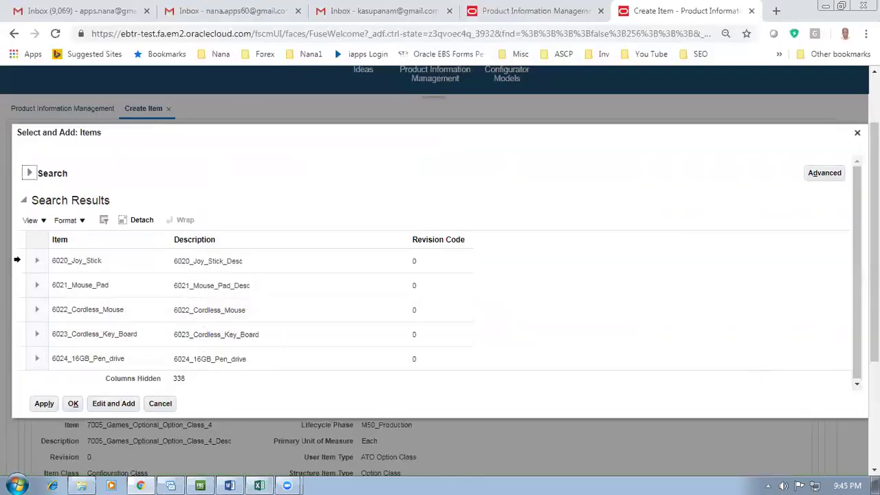
left_click(16, 261)
left_click(19, 281, "shift")
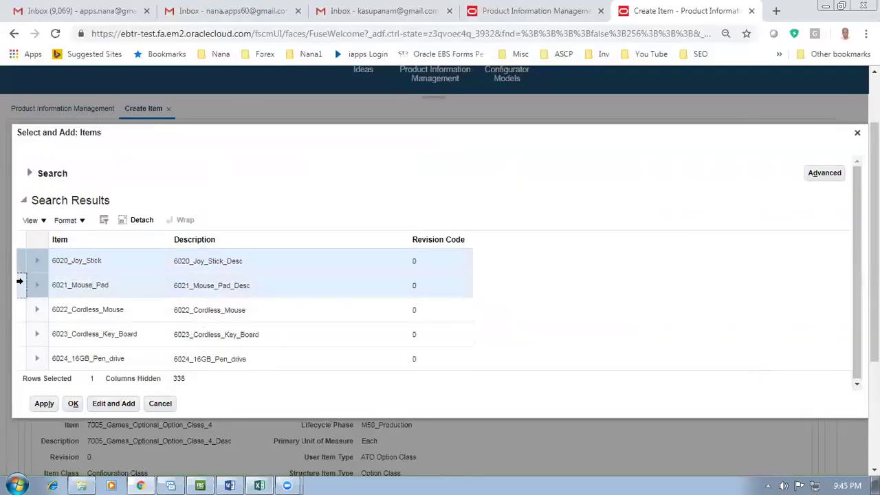
left_click(44, 404)
left_click(73, 405)
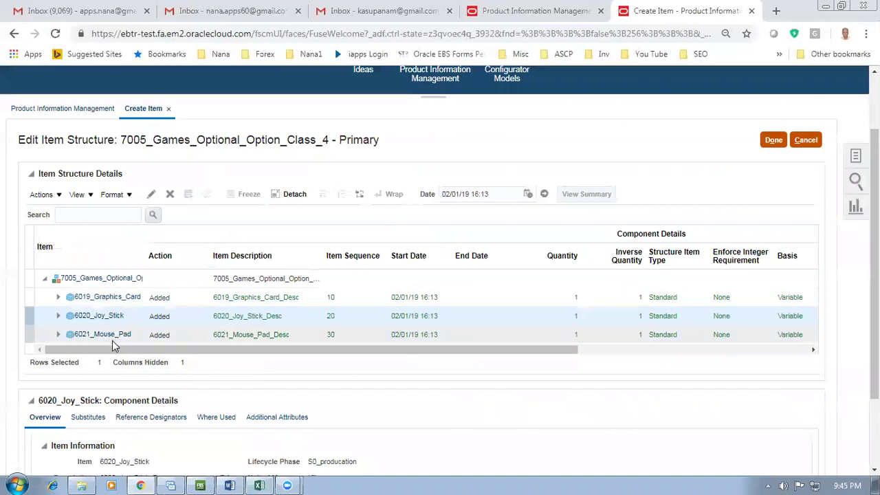
Check which games components are optional in the workbook and review the editable attributes of the 6020_Joy_Stick component
key("alt+Tab")
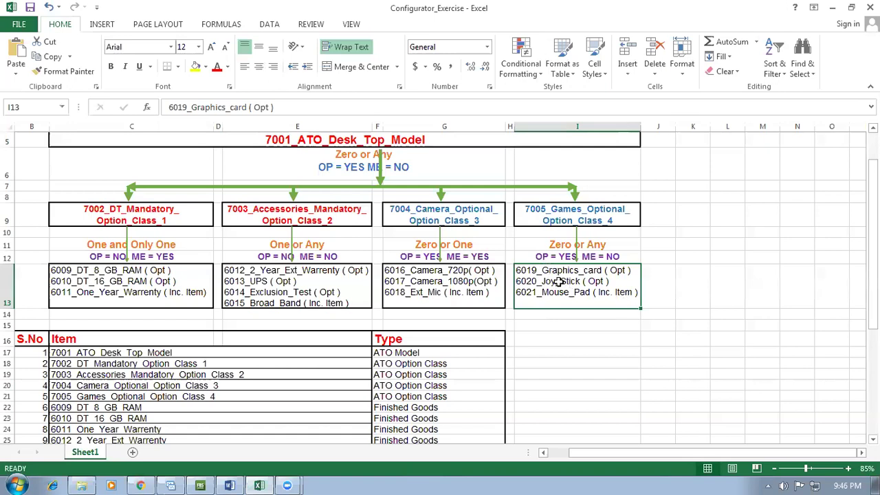
key("alt+Tab")
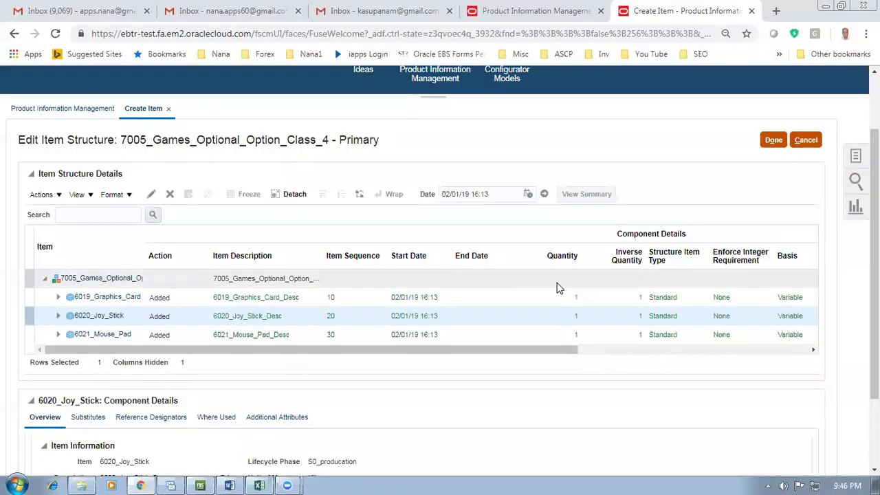
left_click(152, 196)
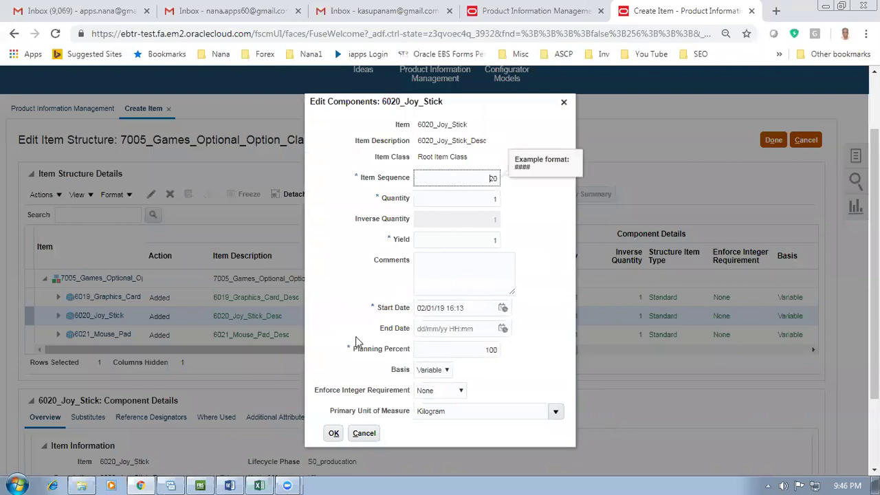
left_click(358, 438)
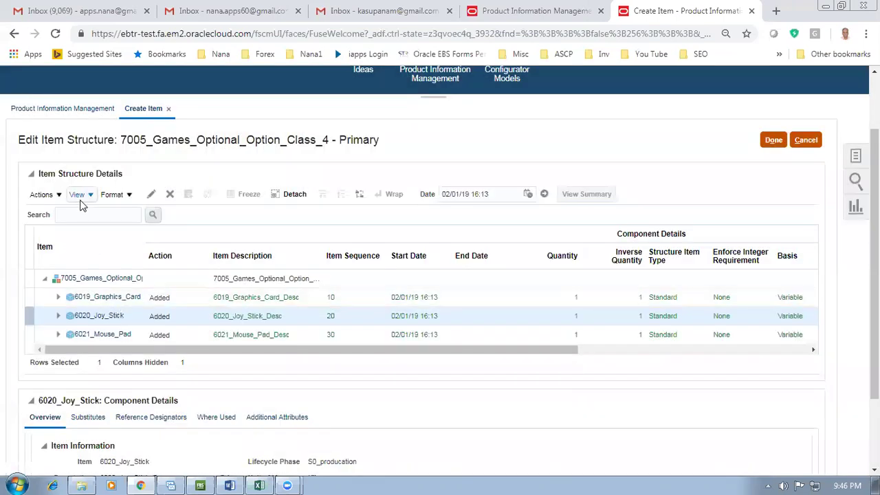
Show the Component Order Management attributes in the item structure view
left_click(77, 194)
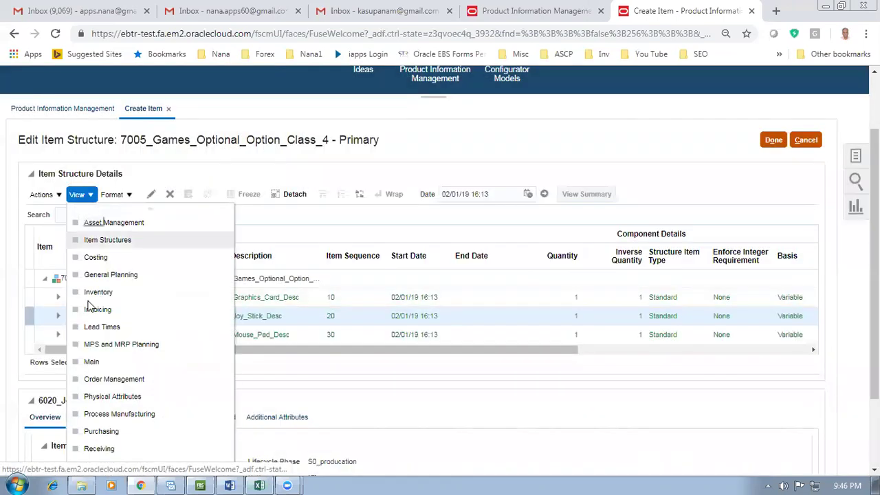
scroll(88, 306, "down", 5)
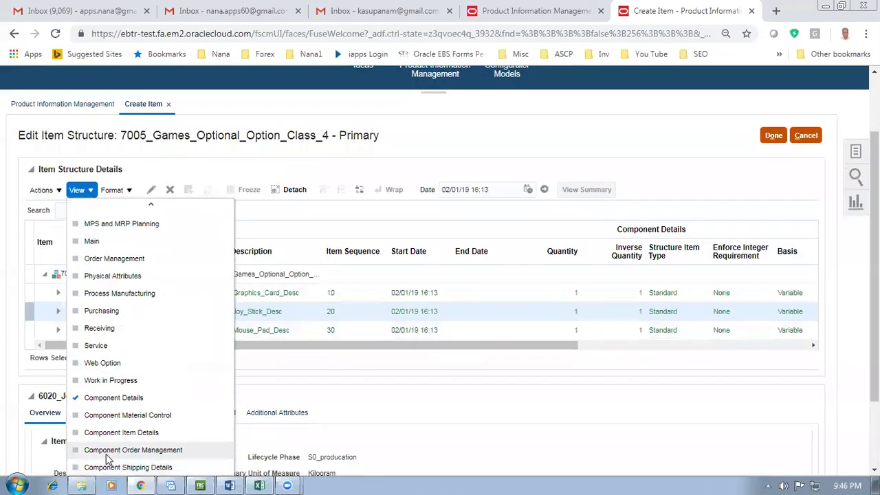
left_click(127, 453)
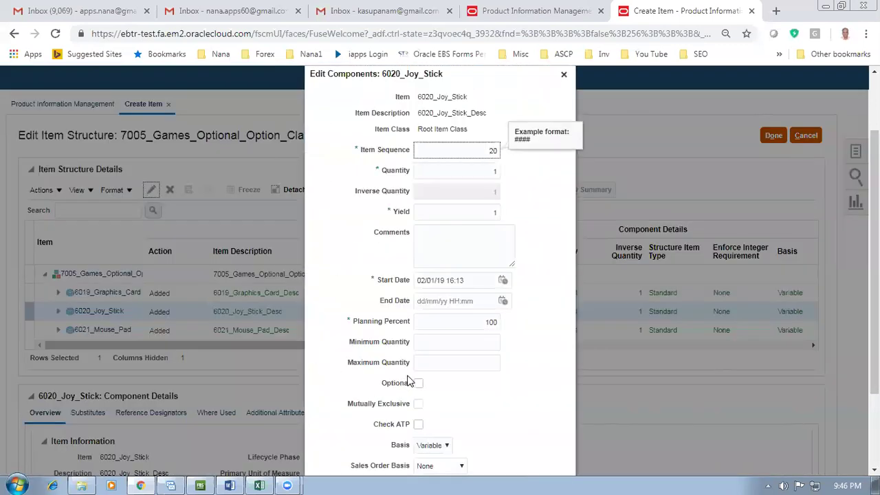
Make the 6020_Joy_Stick component optional with minimum quantity 1 and maximum quantity 2, and recheck its saved attributes
left_click(418, 384)
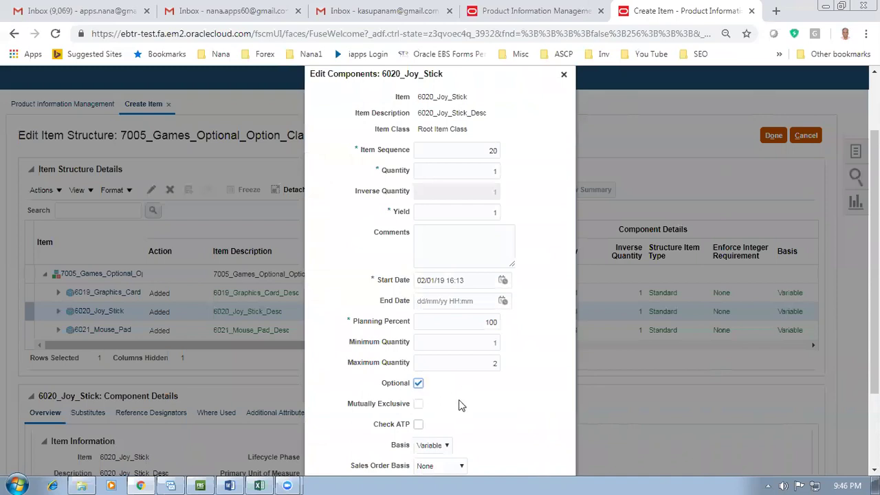
left_click(474, 345)
double_click(495, 363)
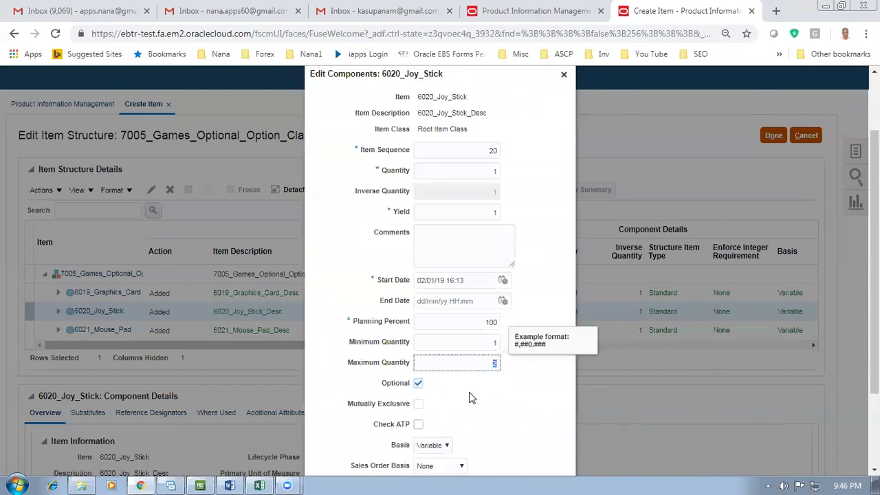
left_click(468, 341)
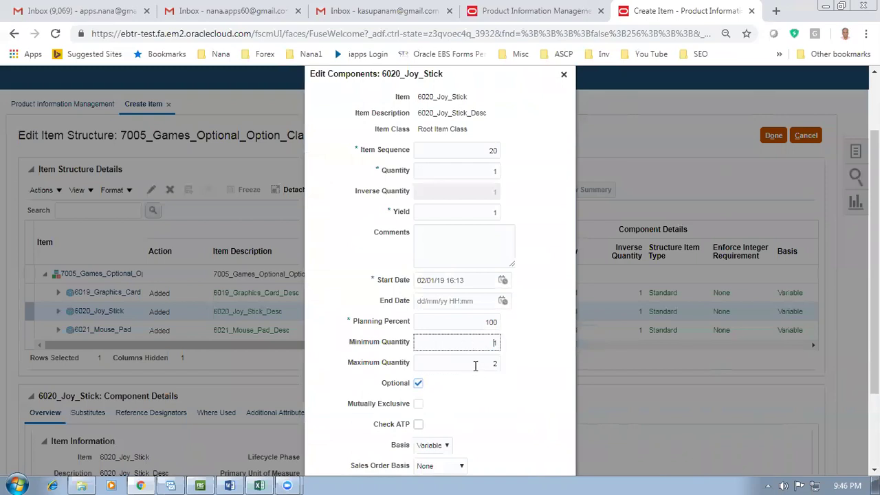
left_click(473, 361)
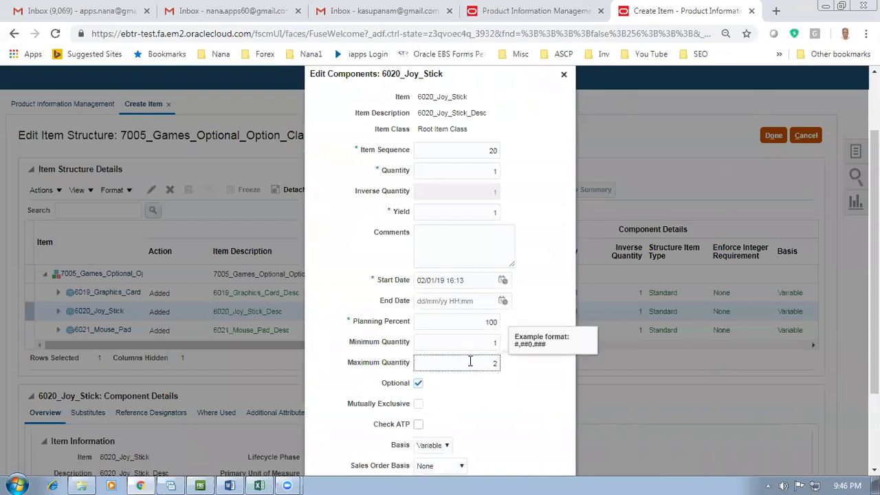
left_click(473, 346)
left_click(481, 363)
left_click(481, 341)
left_click(485, 364)
scroll(447, 433, "down", 1)
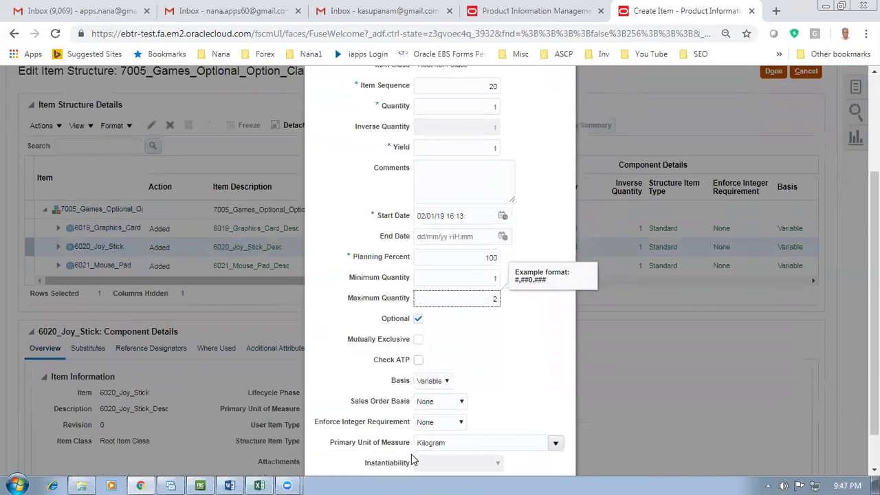
scroll(411, 453, "down", 1)
key("Tab")
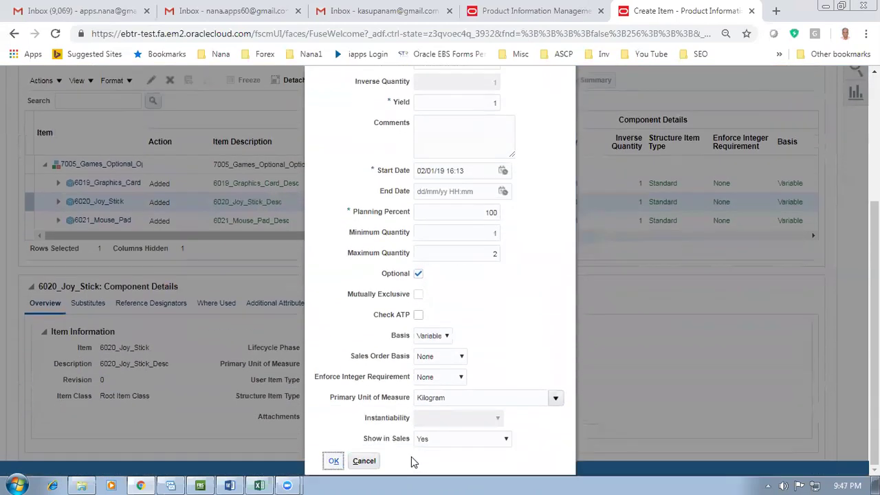
key("Return")
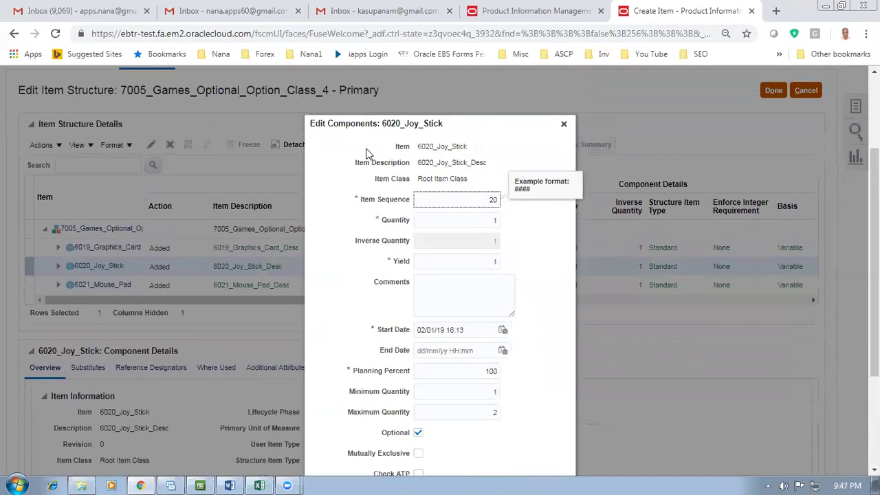
scroll(415, 330, "down", 3)
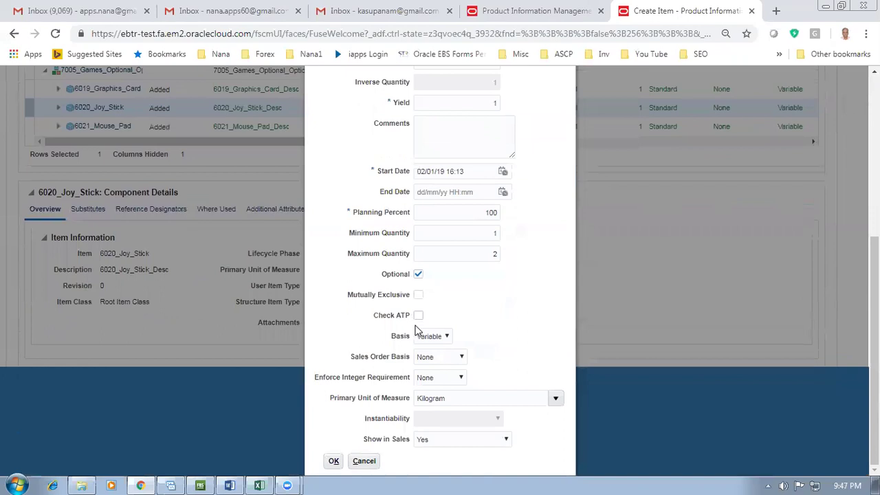
left_click(364, 461)
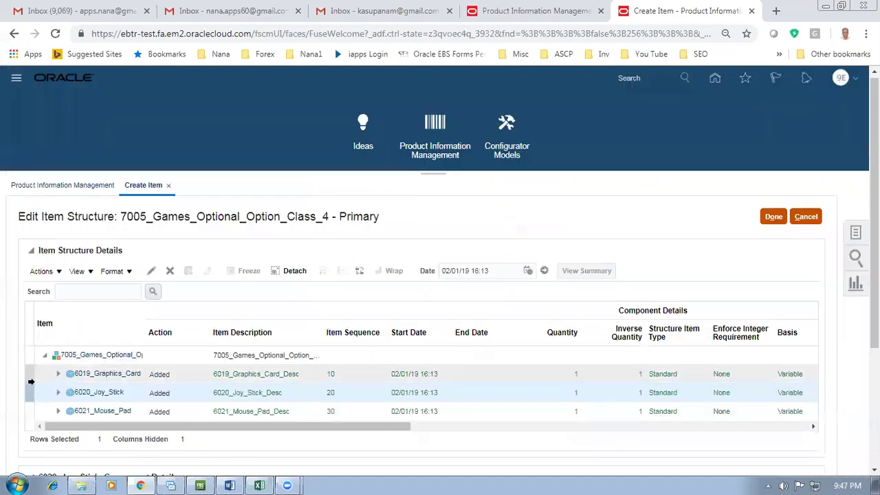
Make the 6019_Graphics_Card component optional in the games option class structure
left_click(27, 373)
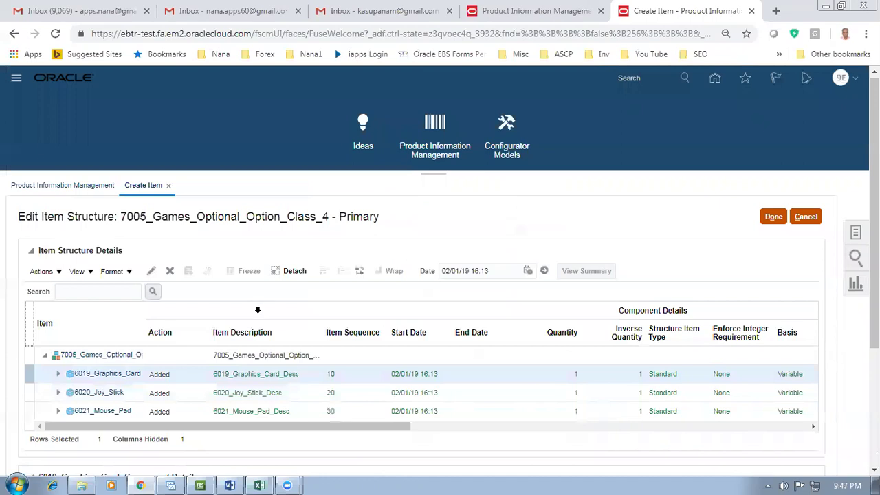
scroll(258, 310, "down", 2)
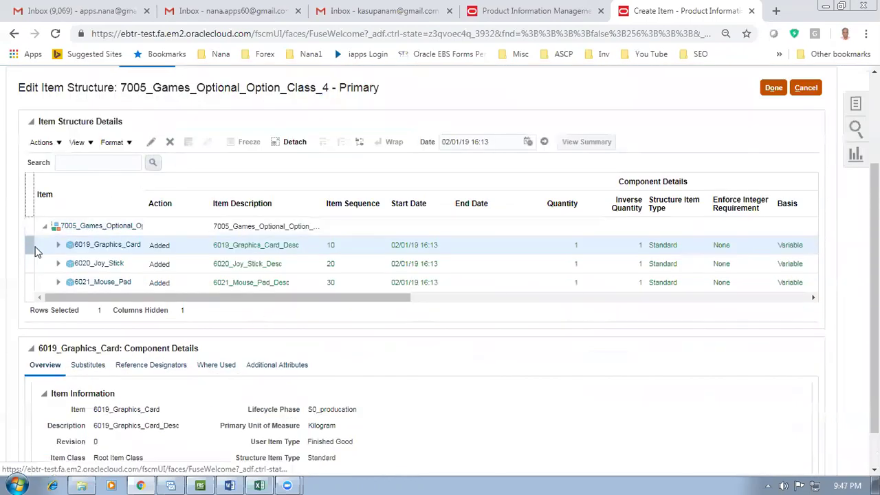
left_click(153, 142)
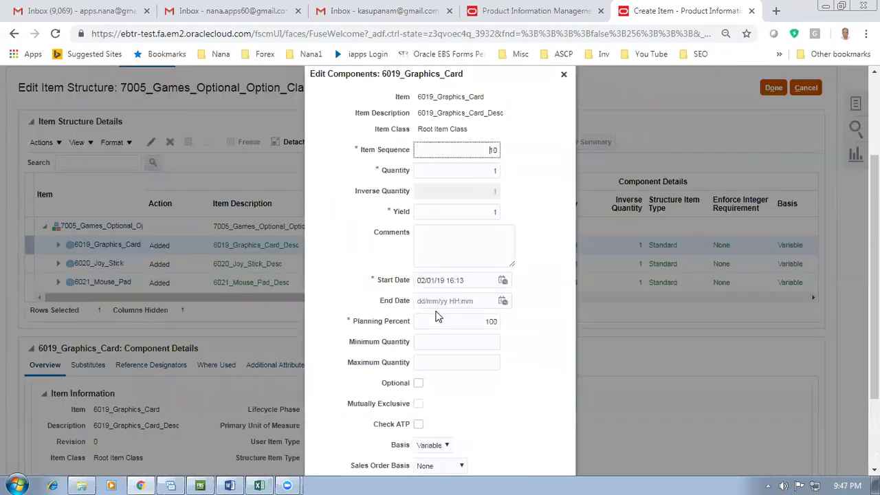
left_click(419, 384)
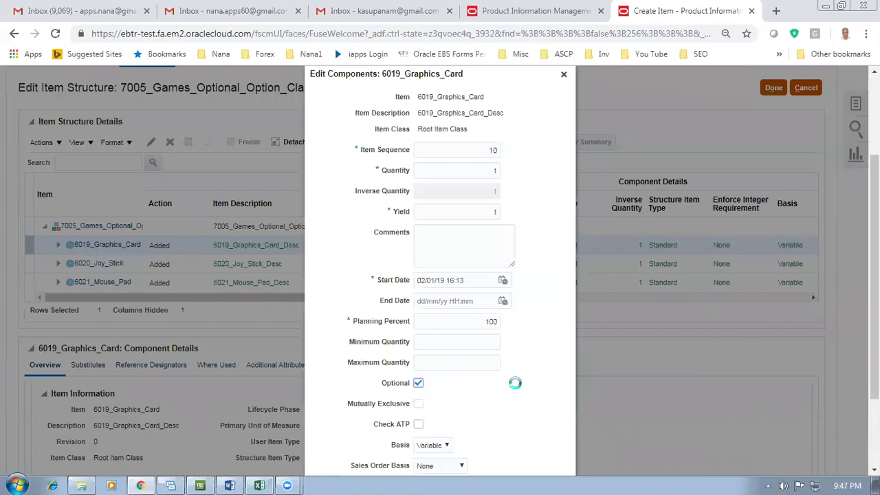
scroll(513, 389, "down", 3)
left_click(335, 460)
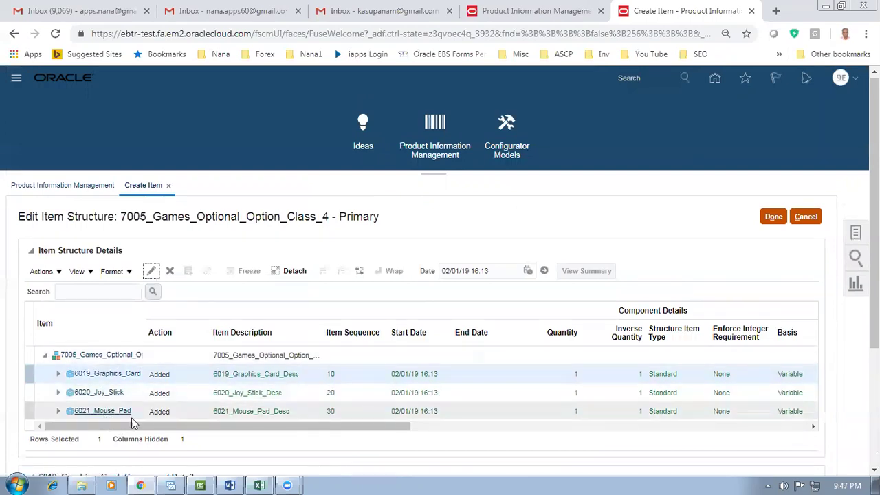
Finish the structure edit, then save and close the 7005_Games_Optional_Option_Class_4 item
left_click(765, 223)
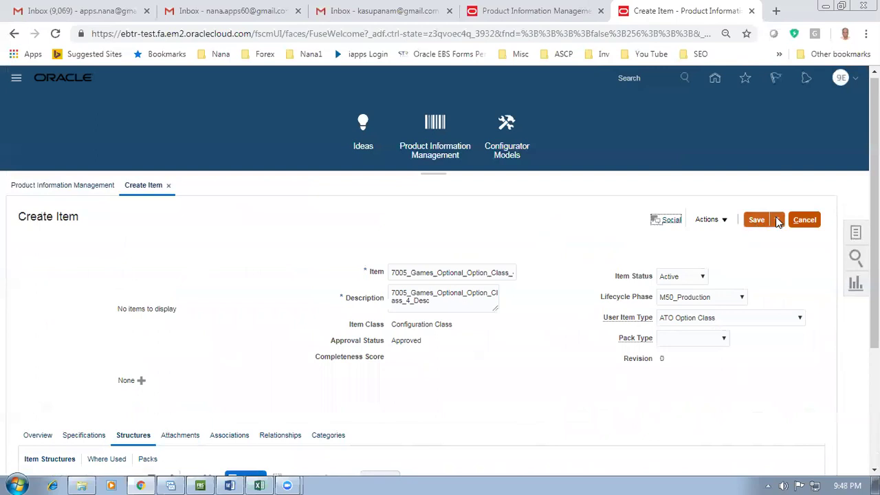
left_click(776, 220)
left_click(779, 236)
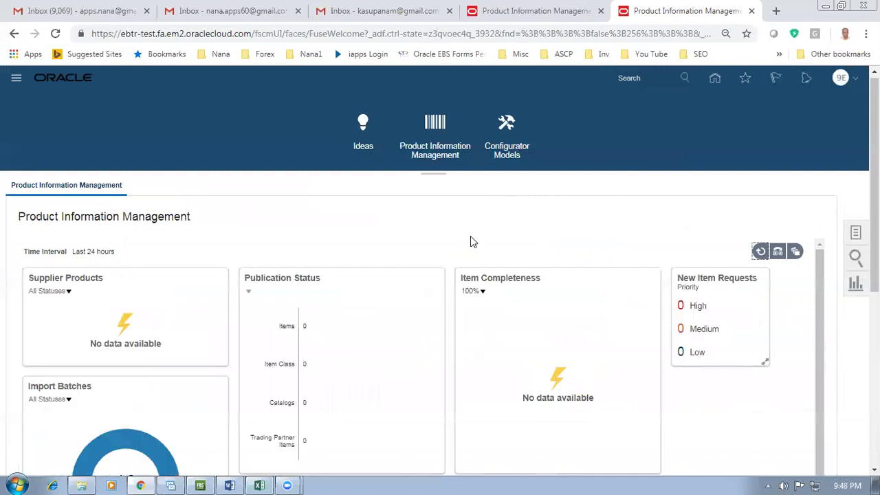
Browse items in the root item class and search for items starting with 7005
left_click(855, 233)
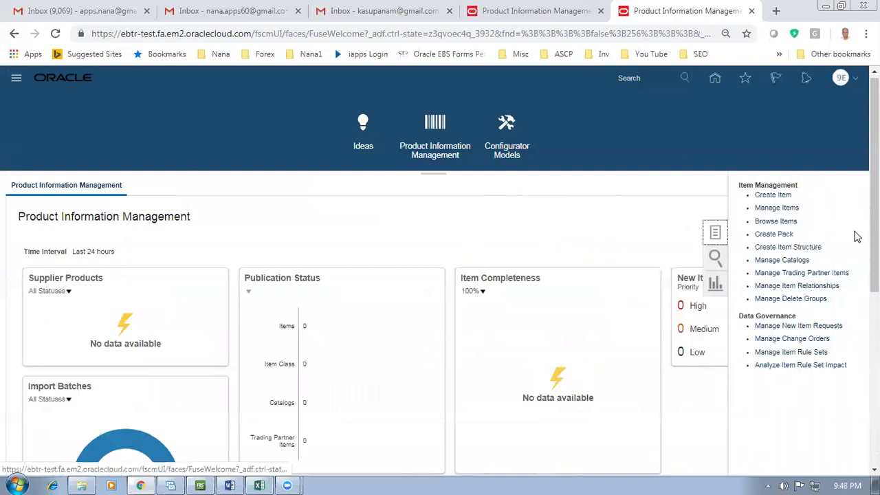
left_click(774, 222)
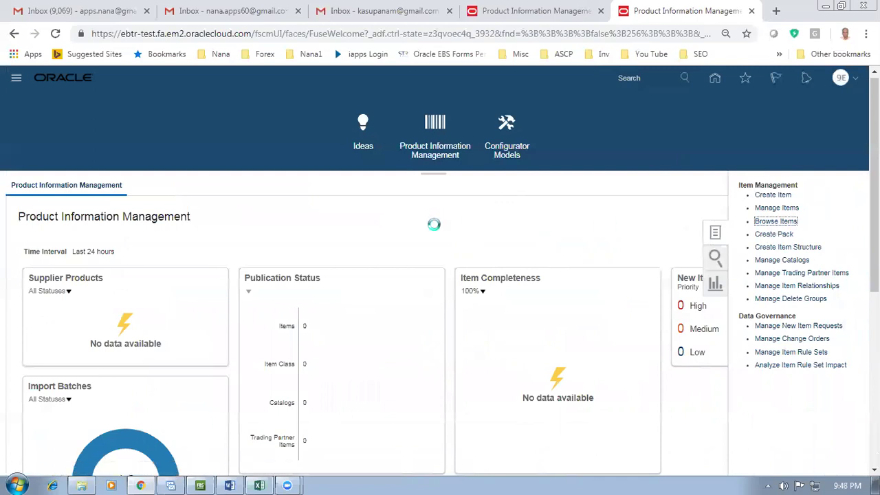
scroll(488, 397, "down", 1)
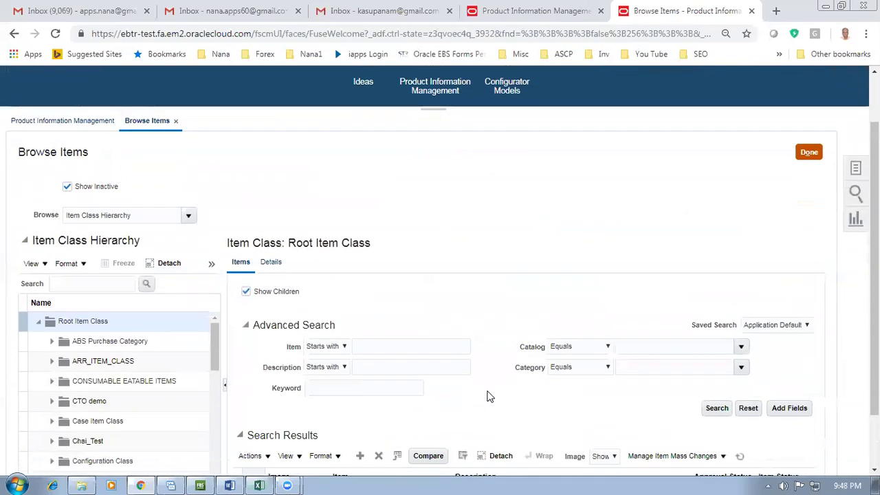
left_click(395, 351)
type("7005")
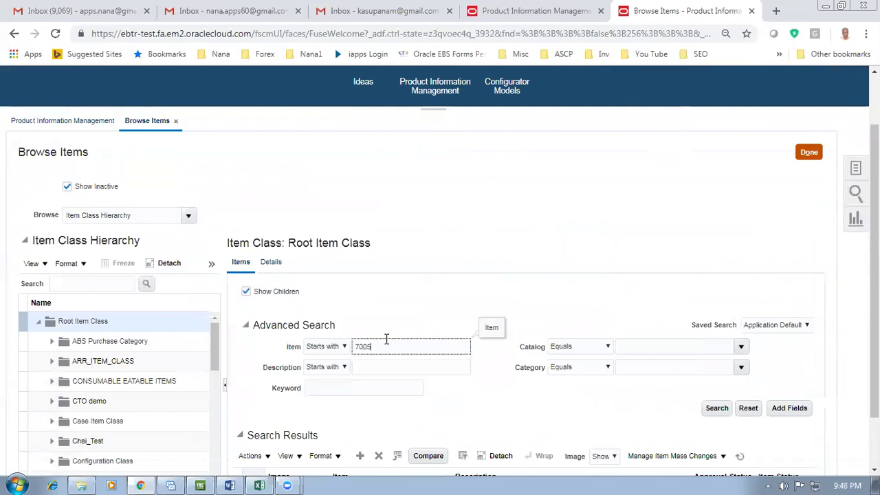
key("Return")
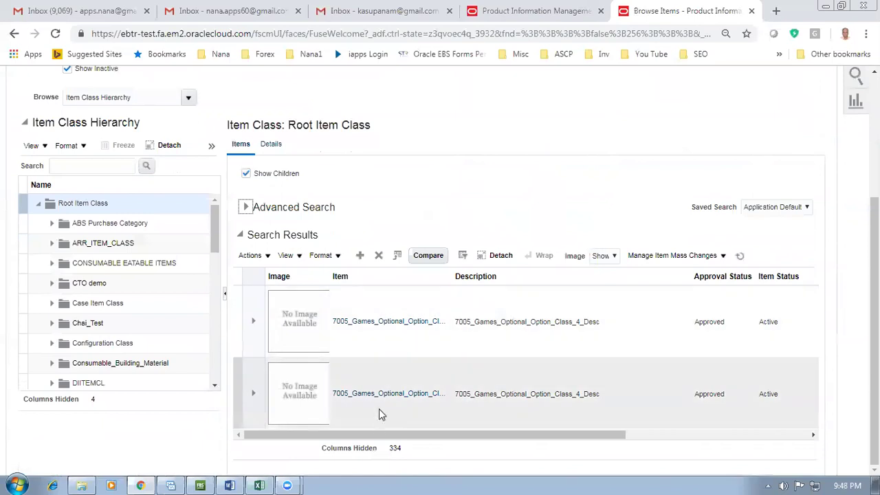
Open the 7005_Games_Optional_Option_Class_4 item of organization 981 and show its structures
left_click_drag(383, 436, 359, 440)
left_click(378, 398)
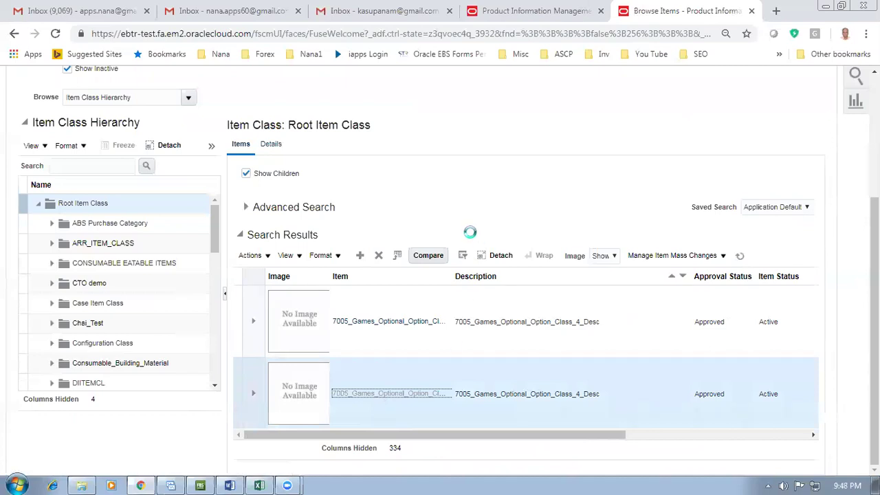
scroll(306, 338, "down", 2)
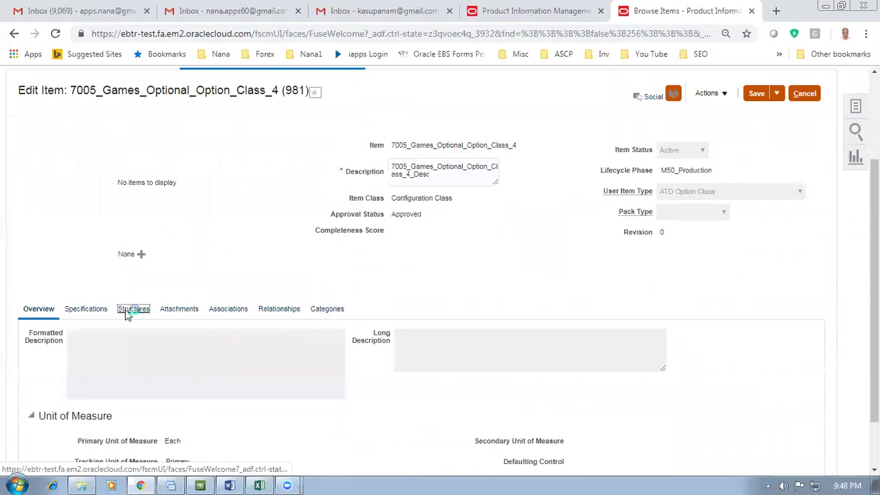
left_click(131, 310)
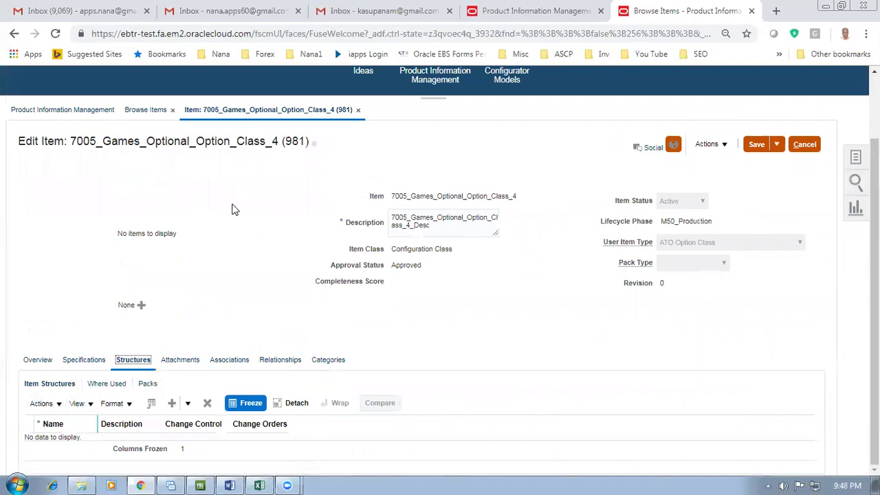
Create the item's structure from common, using the Primary structure of 7005_Games_Optional_Option_Class_4 in 980_master_org
left_click(42, 403)
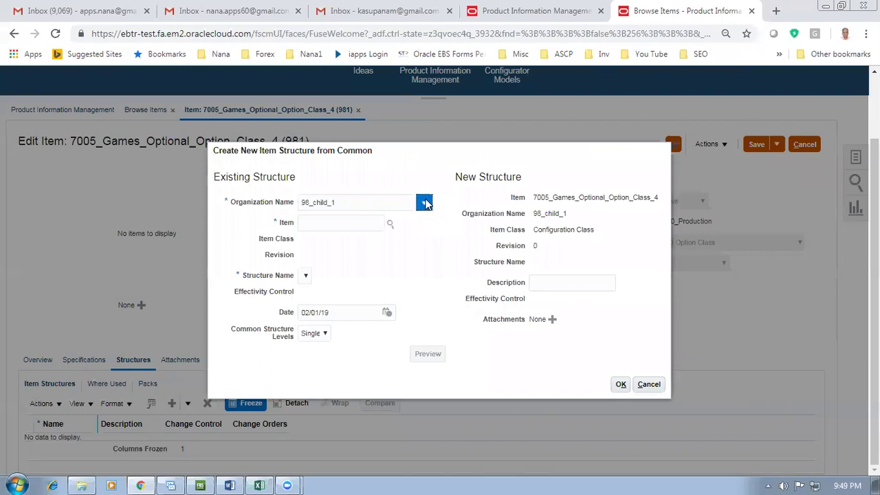
left_click(424, 203)
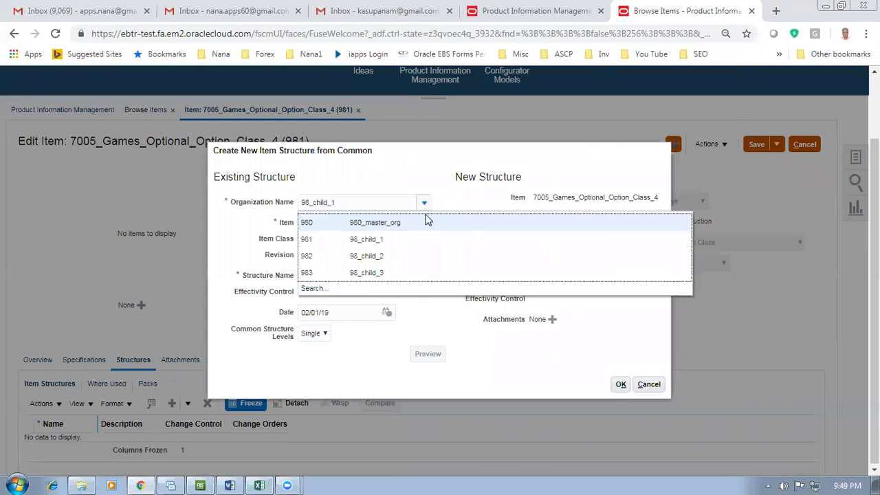
left_click(427, 223)
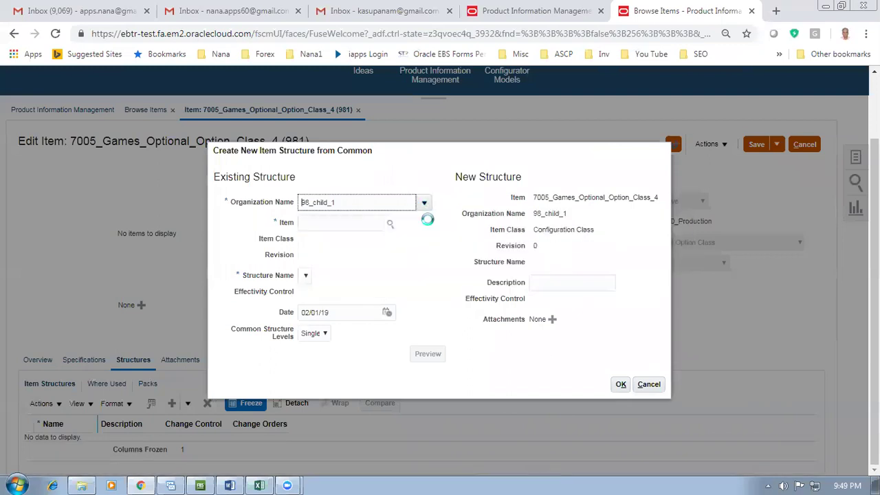
left_click(328, 224)
type("700")
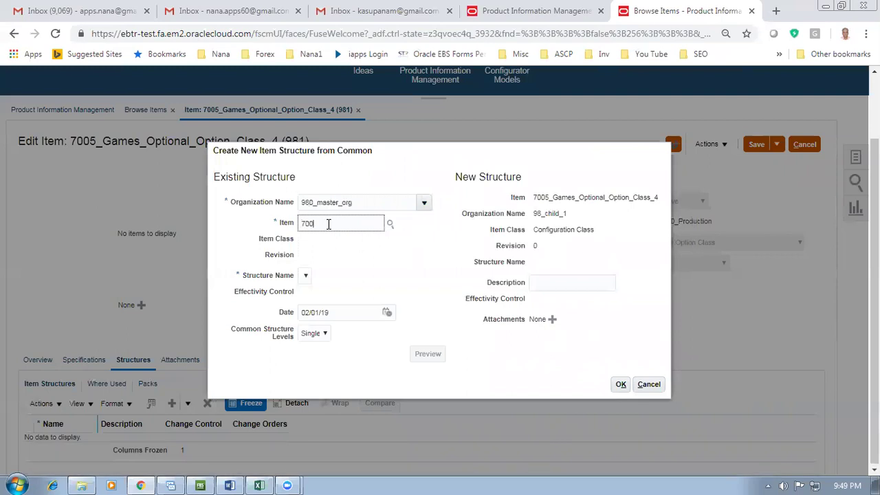
type("5")
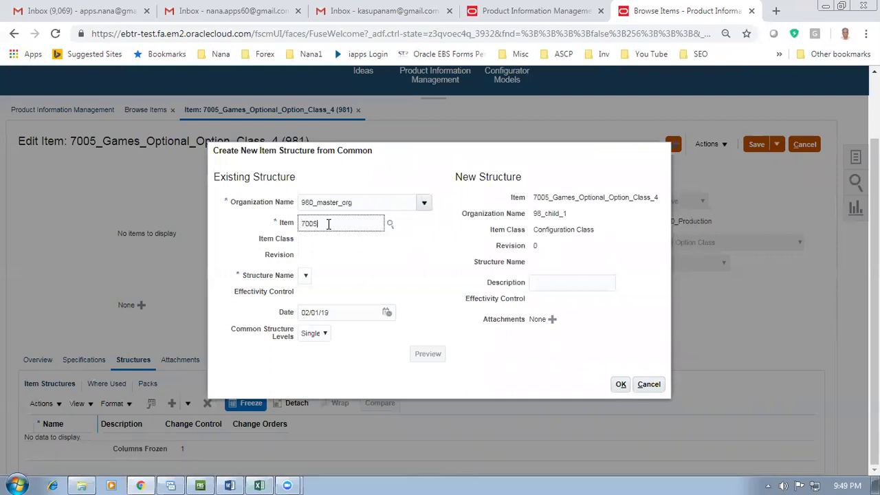
key("Tab")
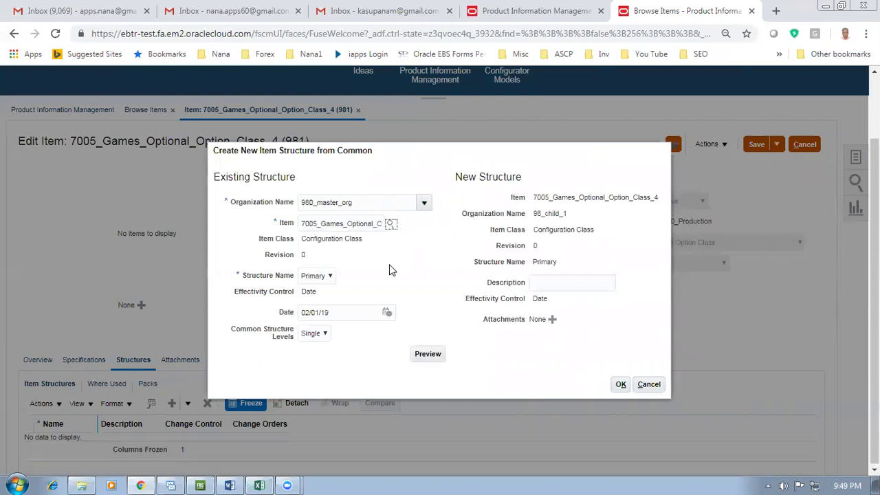
left_click(622, 386)
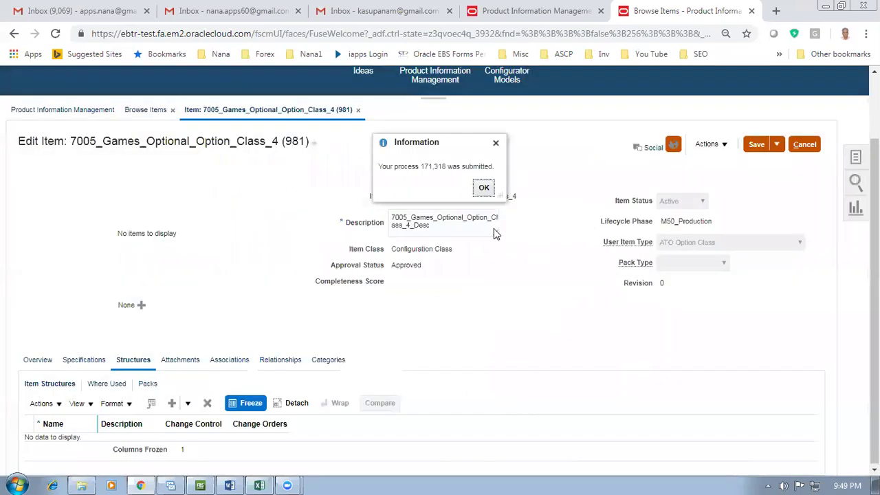
left_click(484, 188)
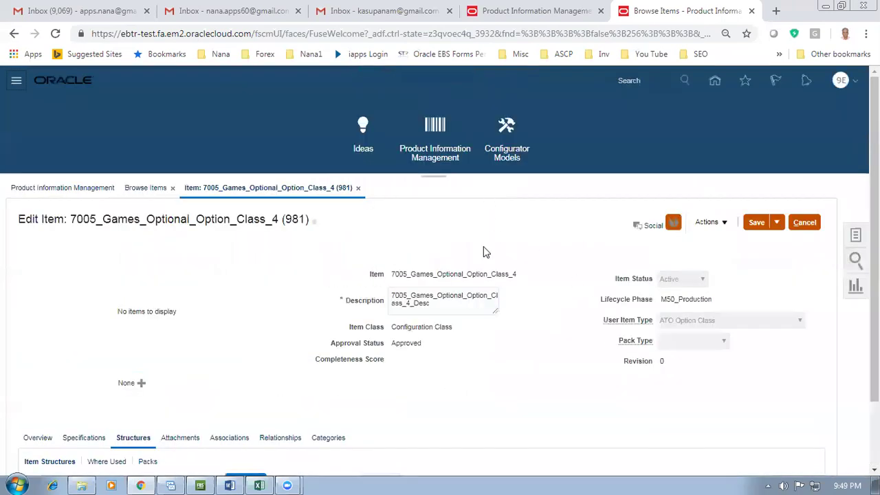
Switch to the Configurator_Exercise workbook in Excel and review the 7001_ATO_Desk_Top_Model hierarchy and its option classes
scroll(232, 328, "down", 1)
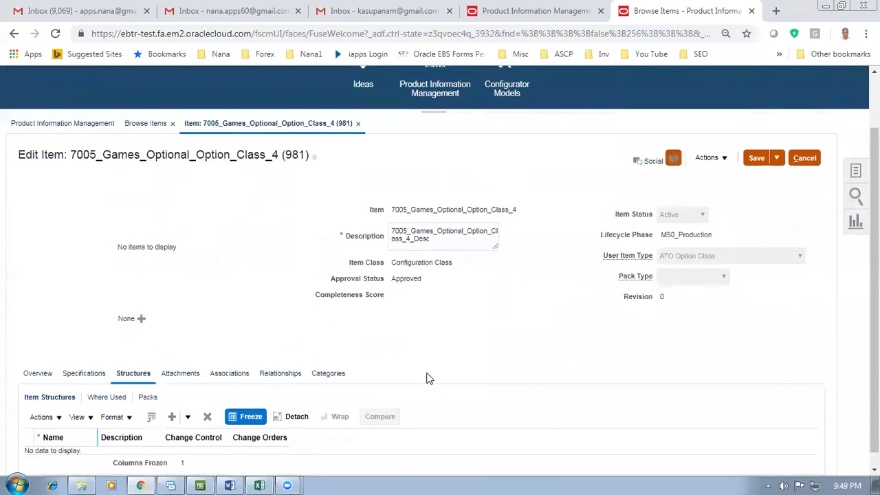
left_click(259, 485)
left_click(303, 139)
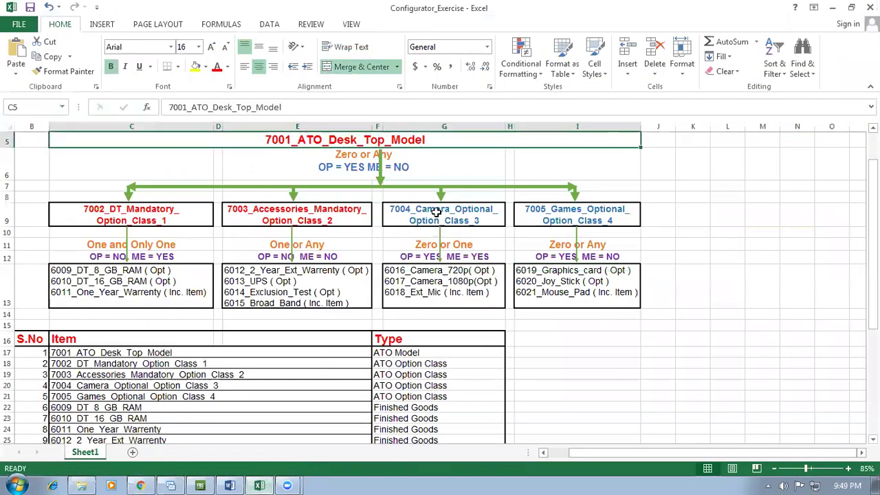
scroll(433, 215, "up", 1)
left_click(134, 253)
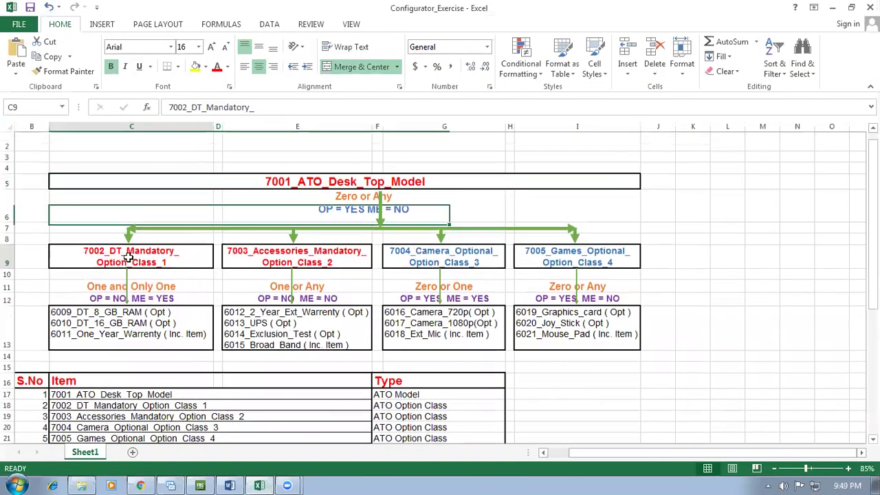
Examine option classes 7002 to 7005 in the hierarchy and their relation to the parent 7001_ATO_Desk_Top_Model
left_click(268, 254)
left_click(426, 264)
left_click(560, 255)
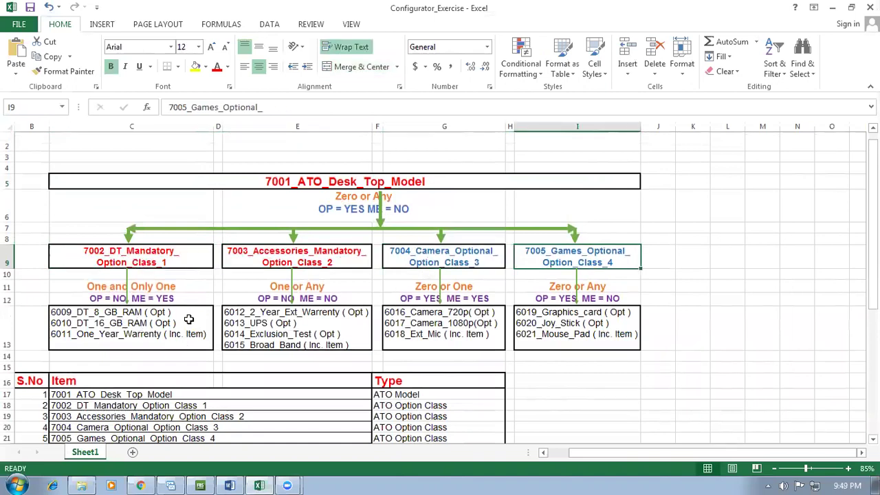
left_click(140, 262)
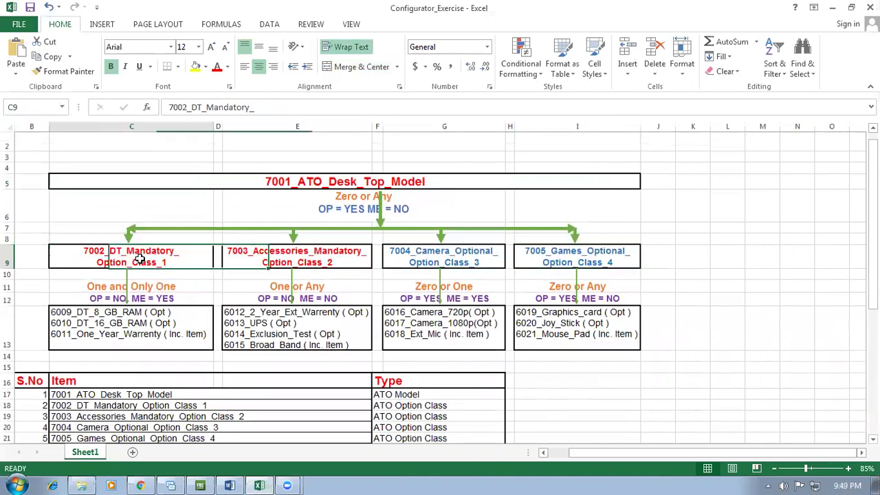
left_click(306, 261)
left_click(430, 250)
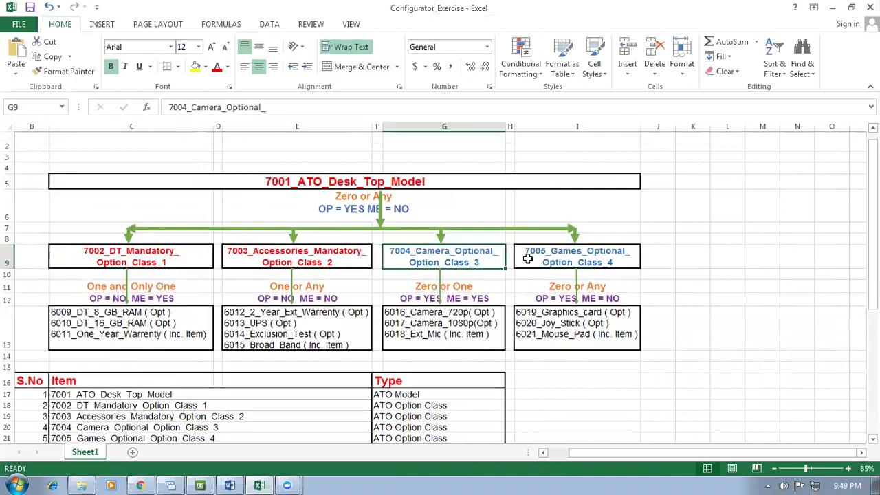
left_click(554, 257)
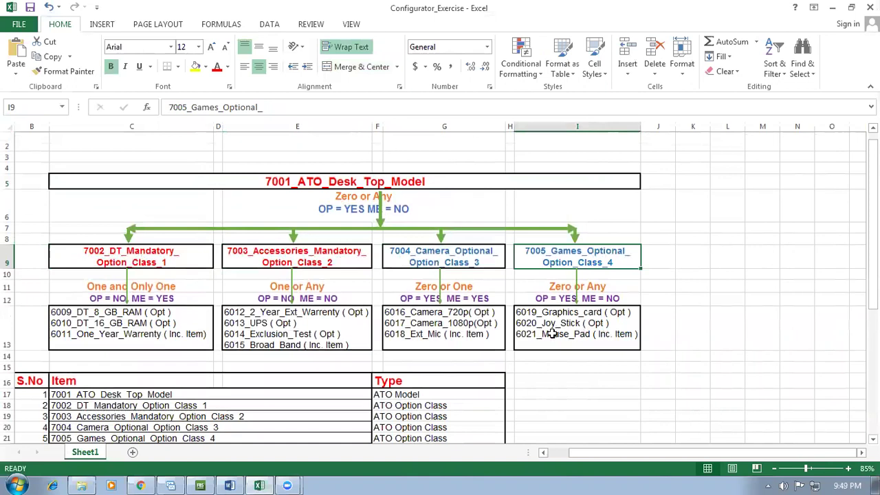
left_click(292, 180)
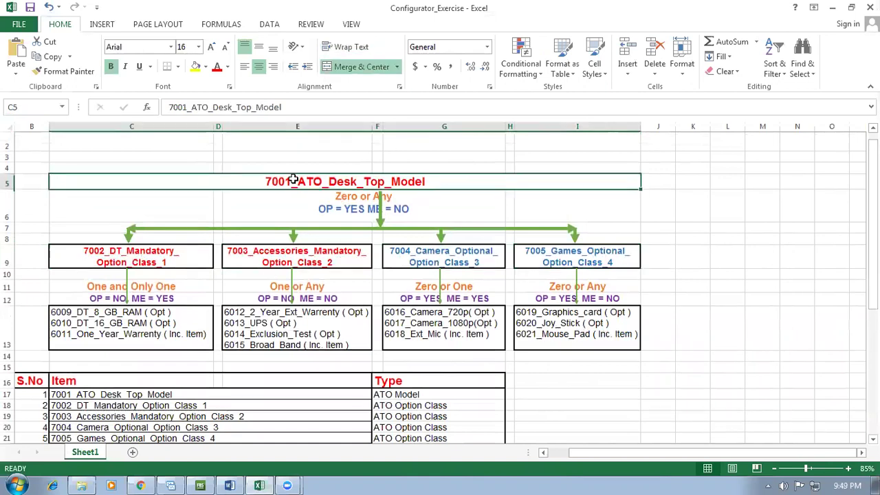
left_click(137, 251)
left_click(296, 259)
left_click(436, 262)
left_click(564, 261)
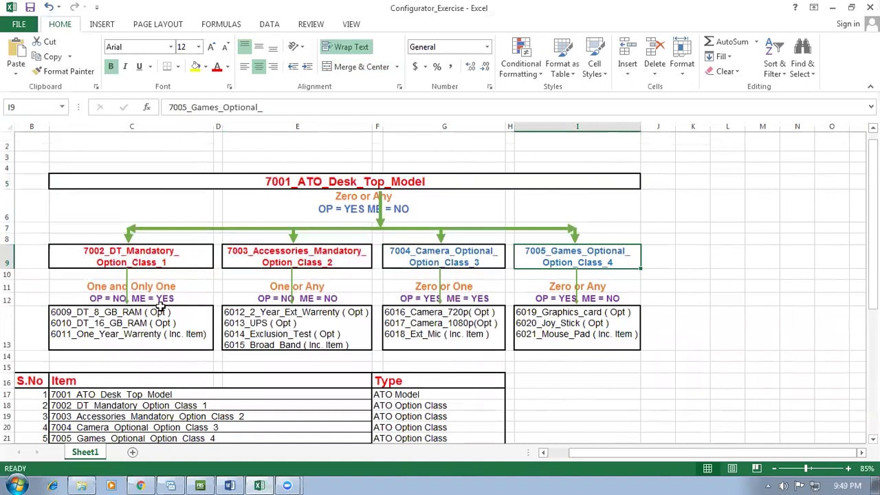
Switch to Oracle Fusion Cloud in Chrome, save and close the 7005_Games_Optional_Option_Class_4 item, and finish browsing items
key("alt+Tab")
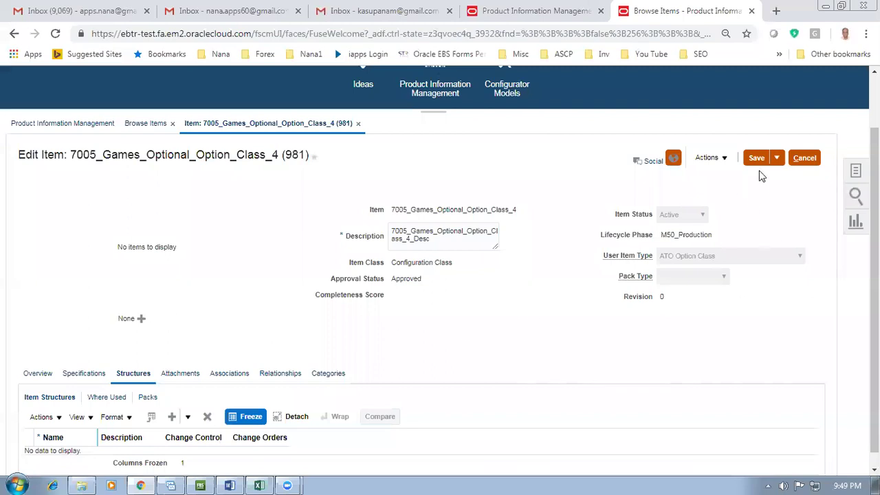
left_click(776, 159)
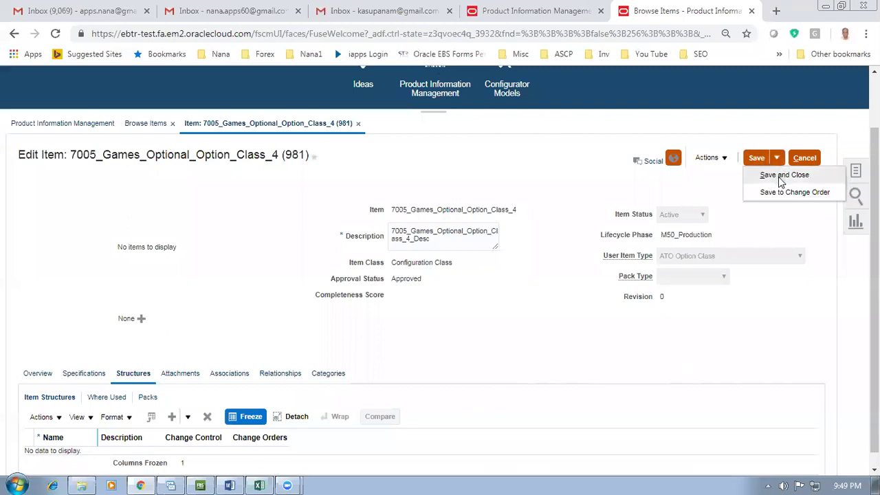
left_click(782, 176)
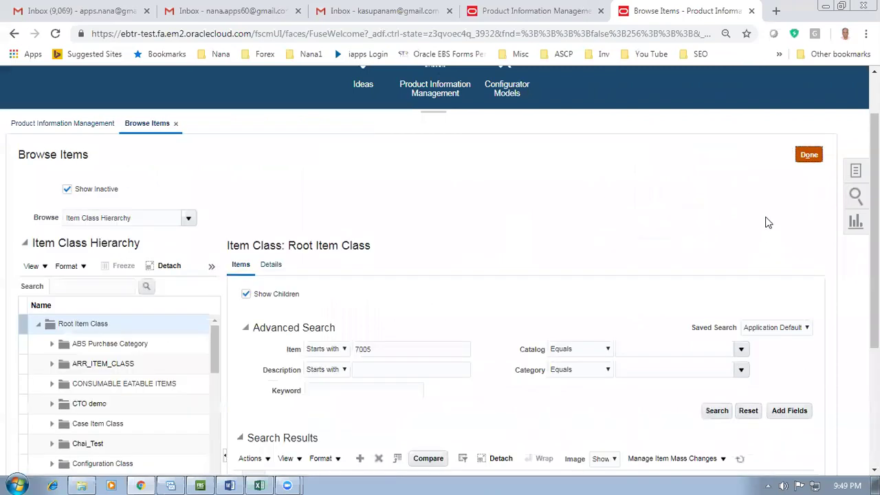
left_click(809, 155)
Switch to the Excel workbook and check which option classes belong directly under the 7001_ATO_Desk_Top_Model
key("alt+Tab")
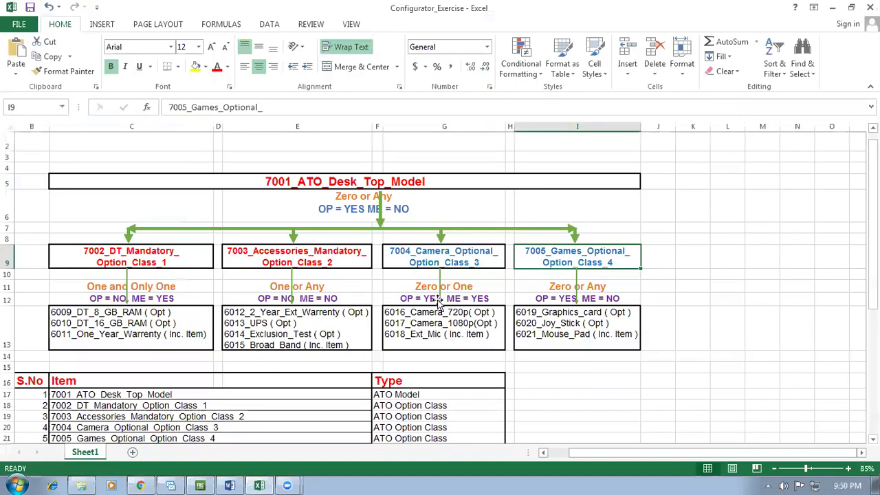
left_click(359, 183)
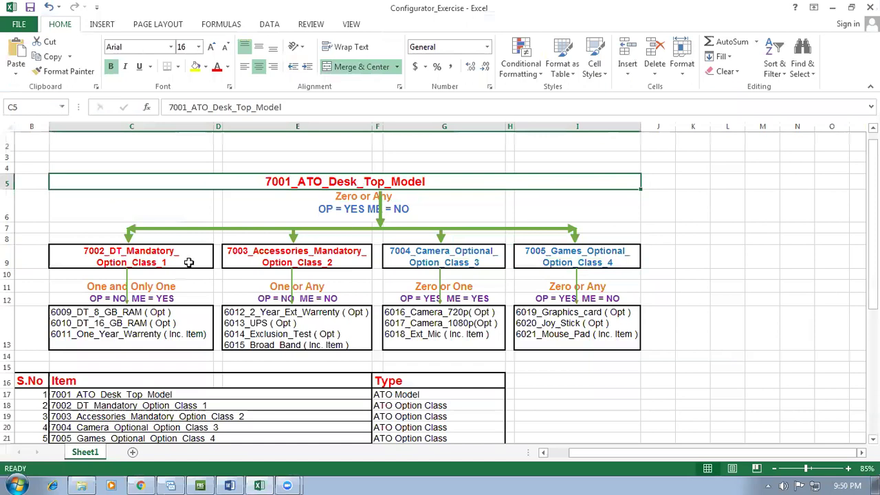
left_click(165, 257)
left_click(234, 257)
left_click(428, 263)
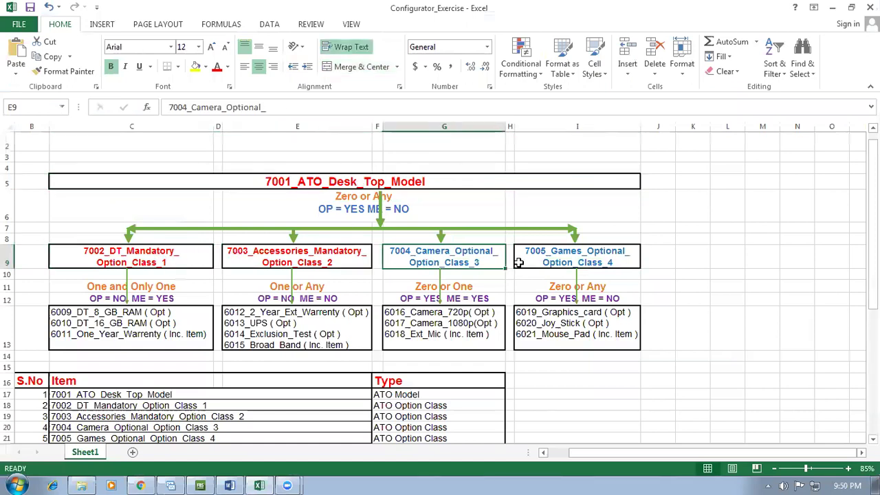
left_click(525, 262)
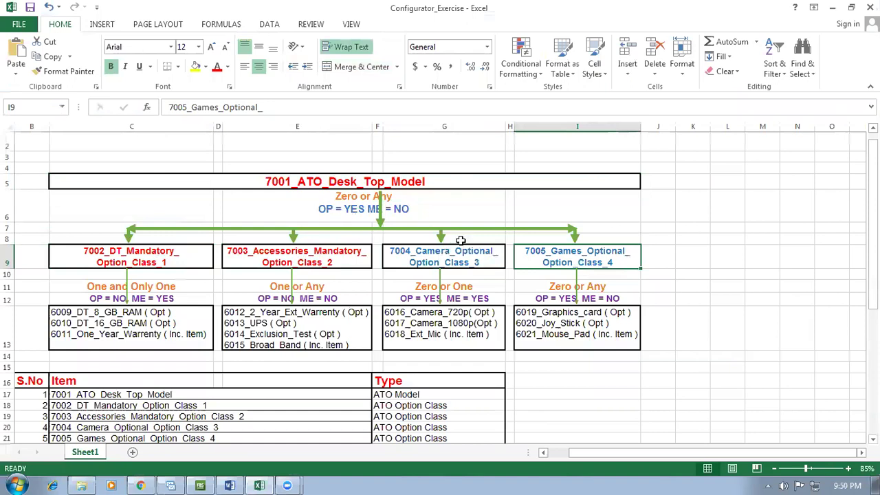
left_click(332, 182)
Switch to Oracle Fusion Cloud in Chrome and start a new item in organization 980 with item class Configuration Class
key("alt+Tab")
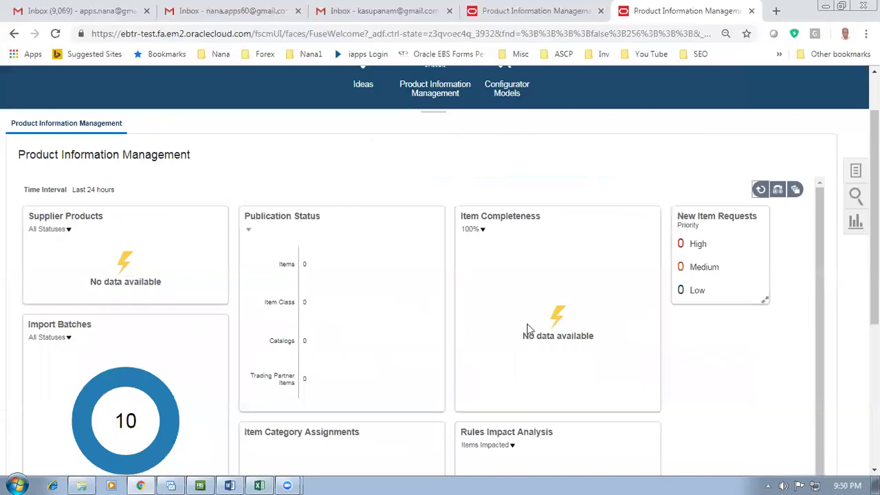
left_click(855, 170)
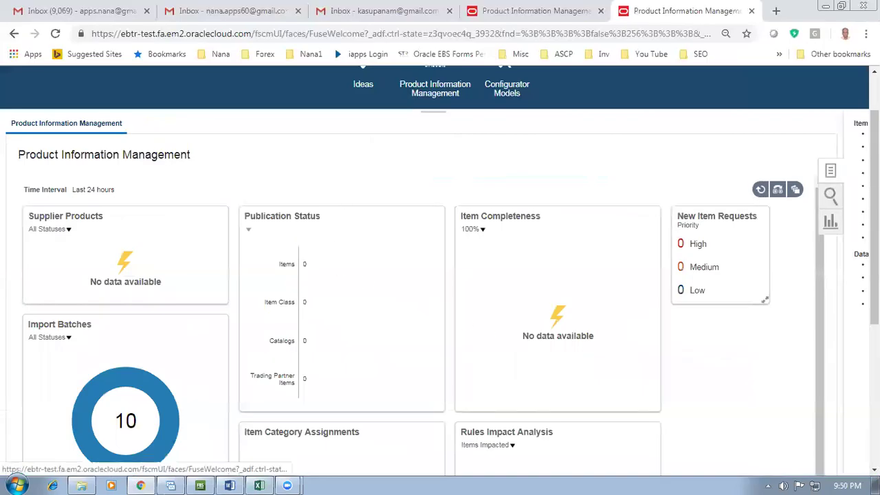
left_click(759, 135)
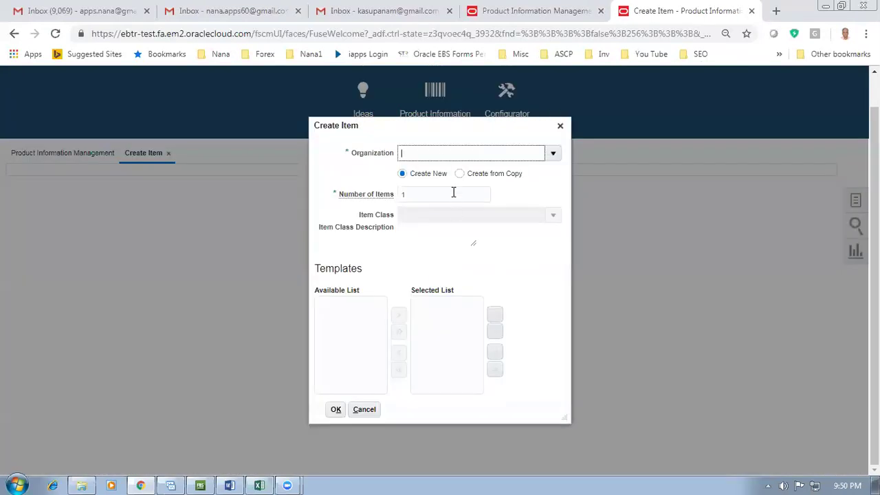
type("980")
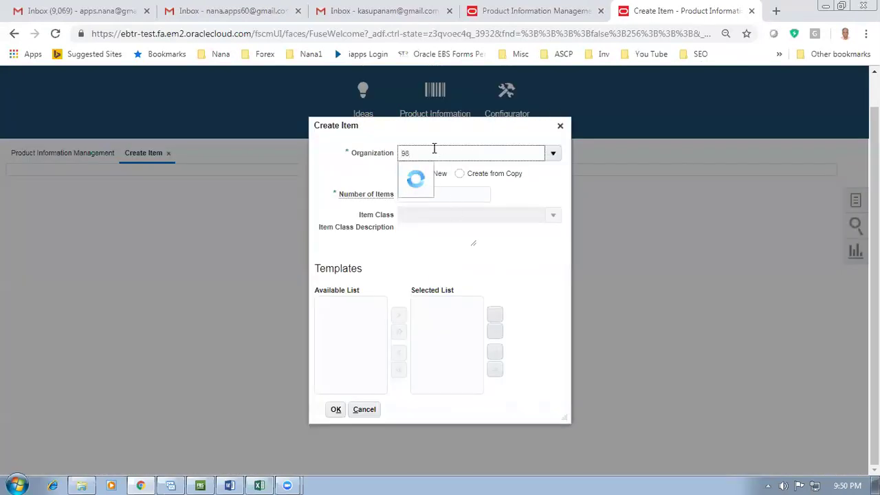
left_click(431, 171)
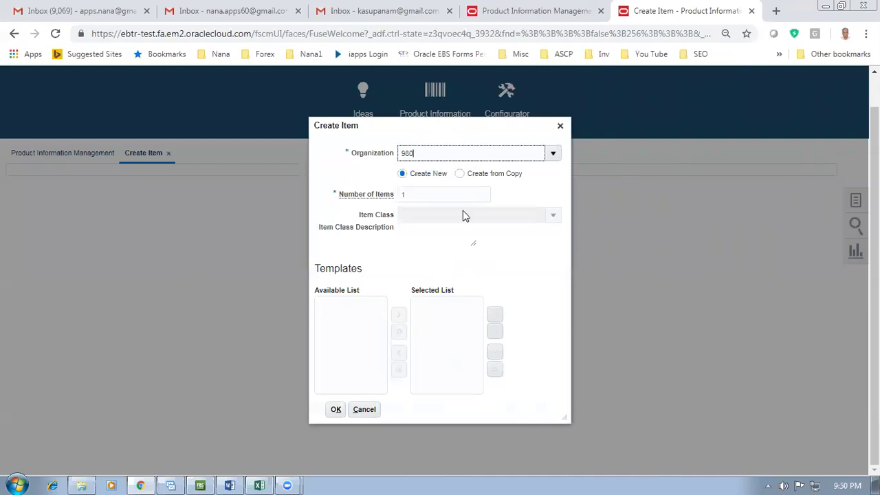
left_click(454, 216)
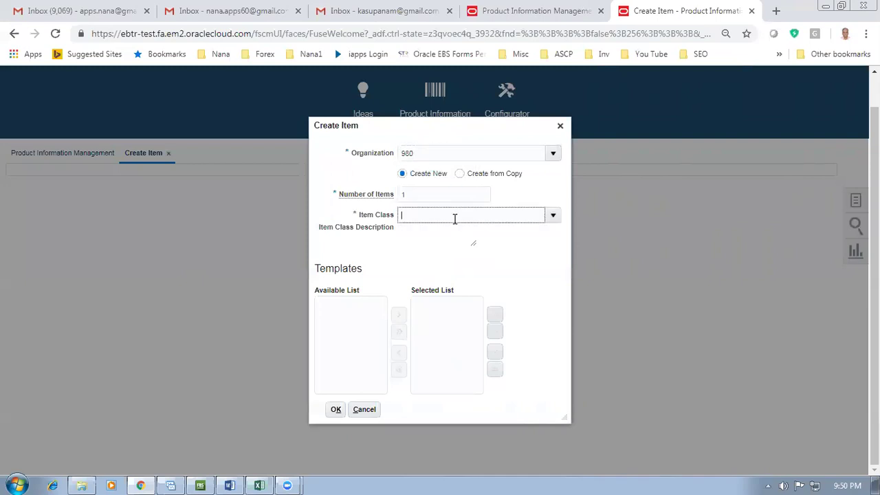
type("conf")
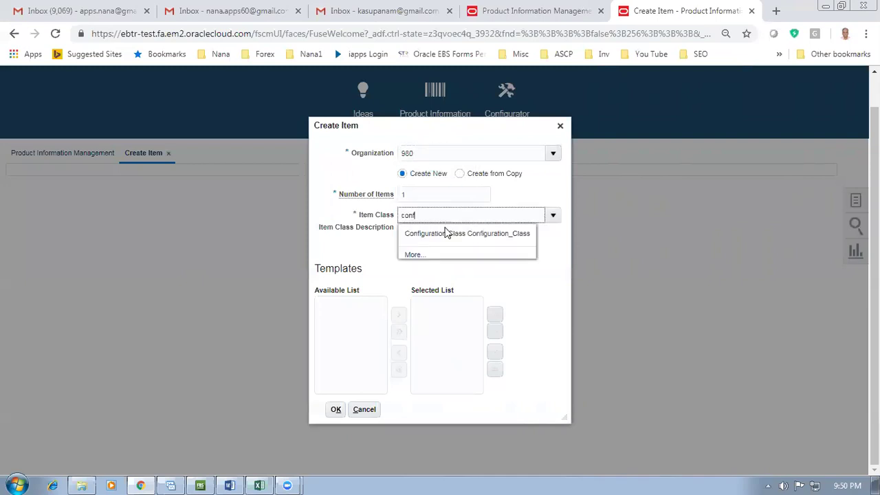
left_click(446, 232)
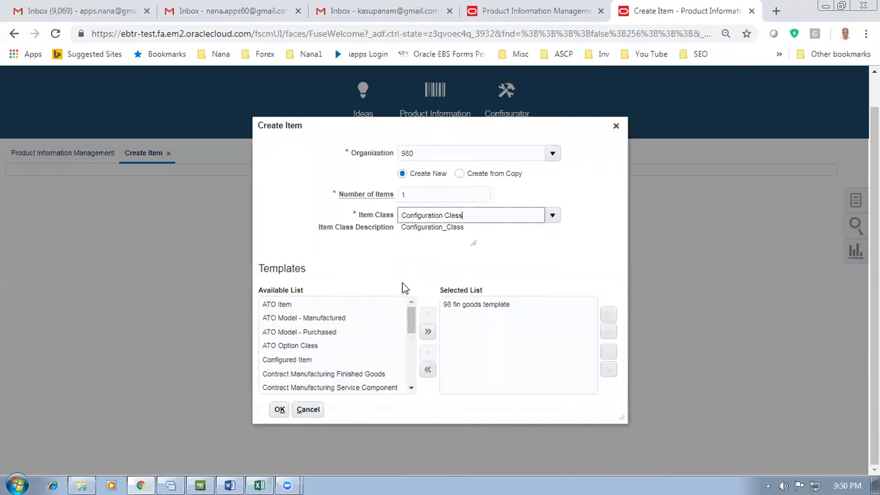
Replace the 98 fin goods template with ATO Model - Manufactured and confirm the new item's setup
left_click(474, 306)
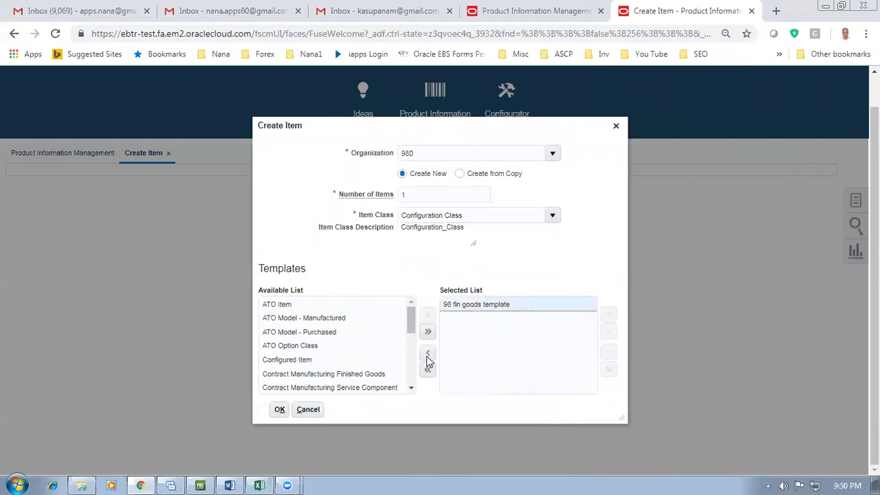
left_click(427, 354)
left_click_drag(410, 369, 400, 328)
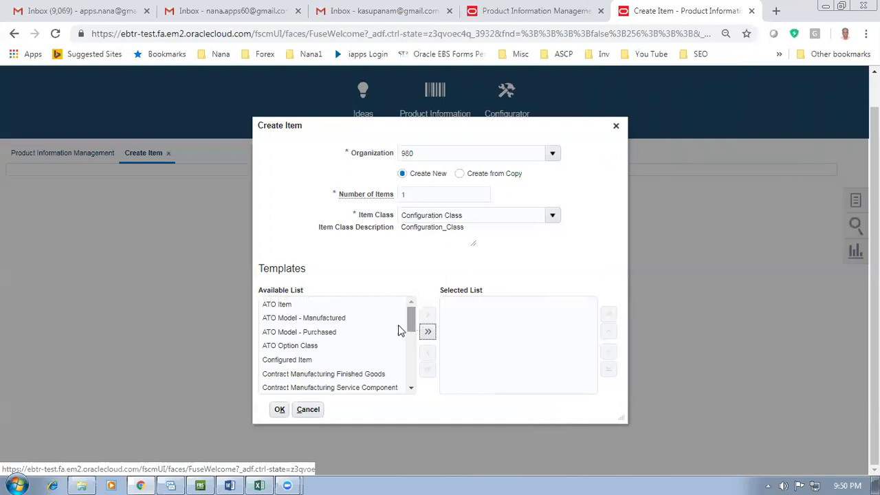
left_click(348, 319)
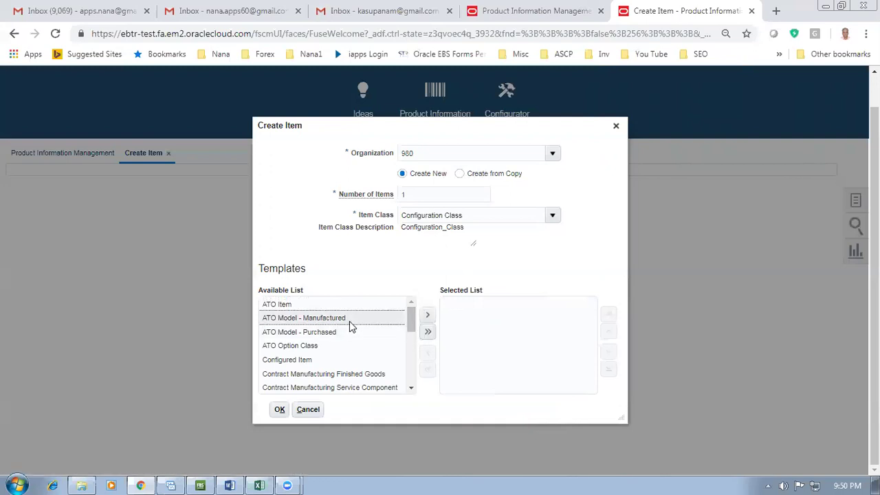
left_click(427, 316)
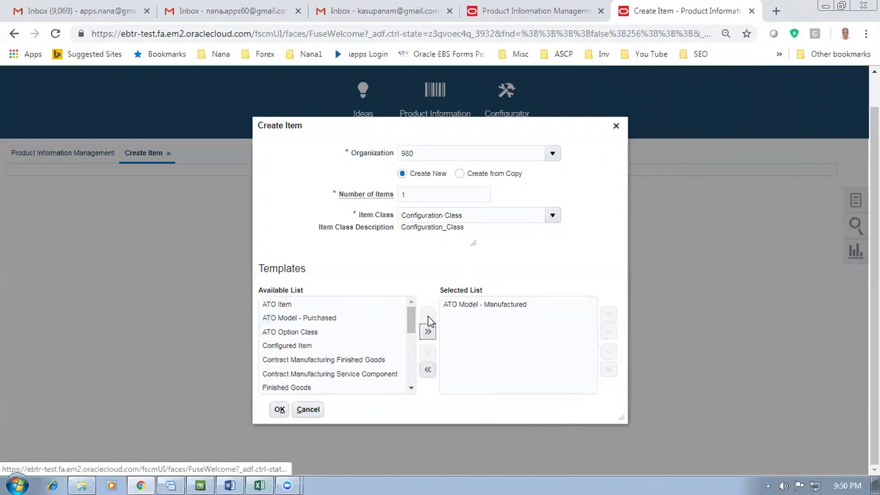
left_click(496, 310)
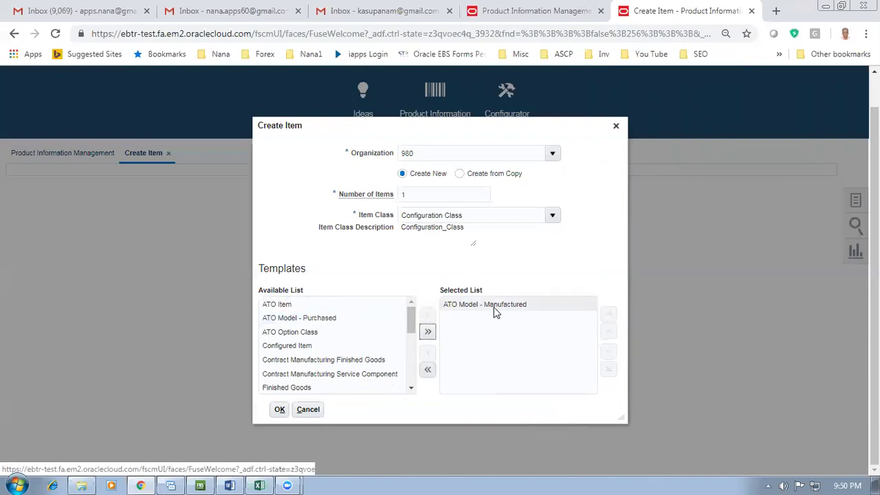
left_click(277, 410)
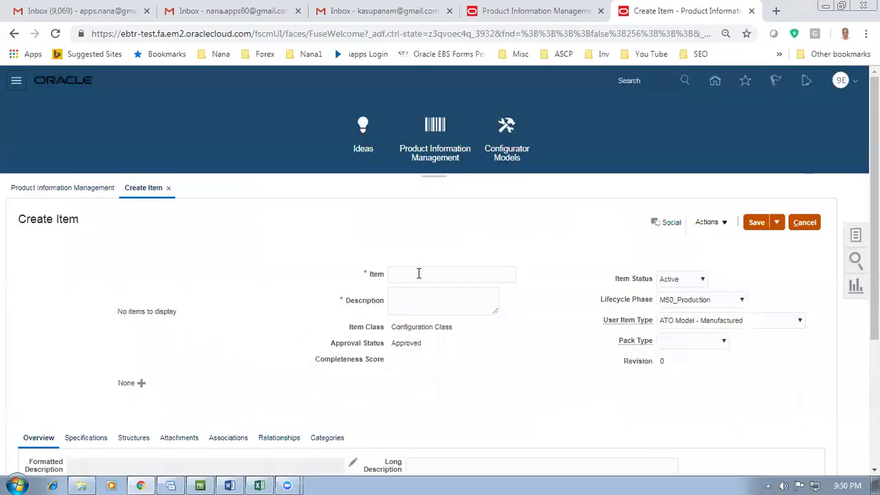
Look up the top model's name in the Excel workbook, and back in Oracle name the new item 7001_Model
left_click(418, 273)
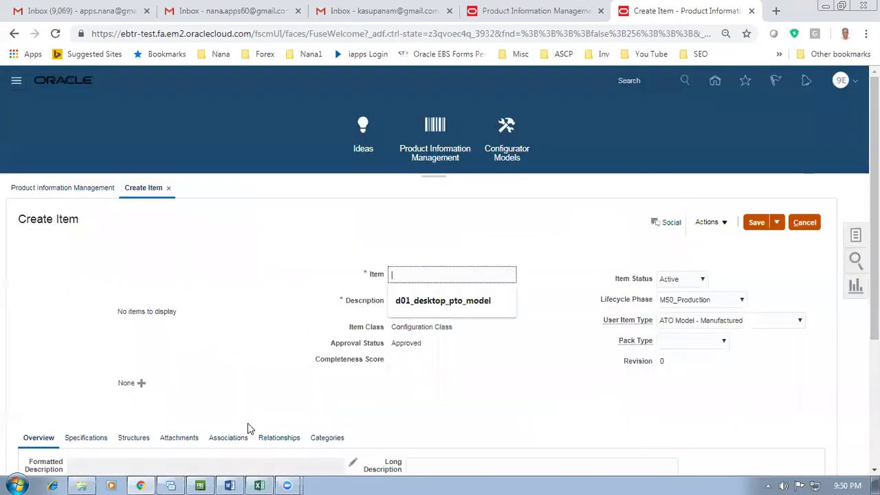
left_click(258, 484)
left_click(289, 197)
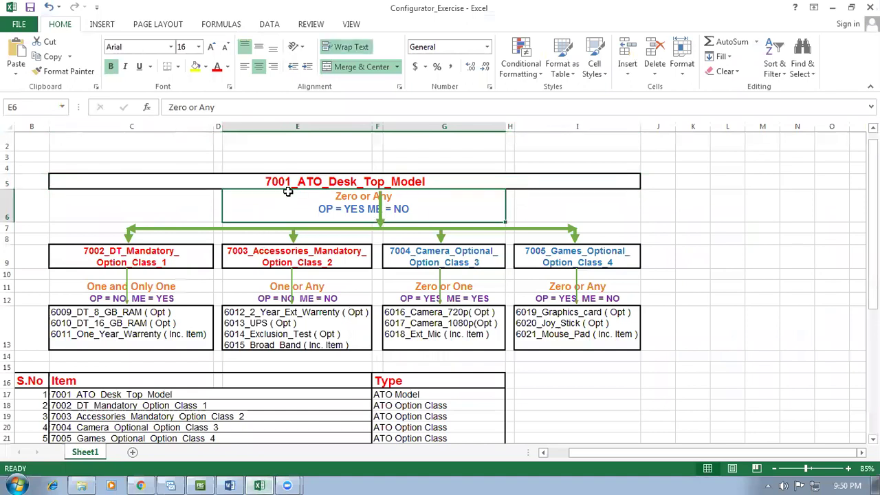
left_click(288, 182)
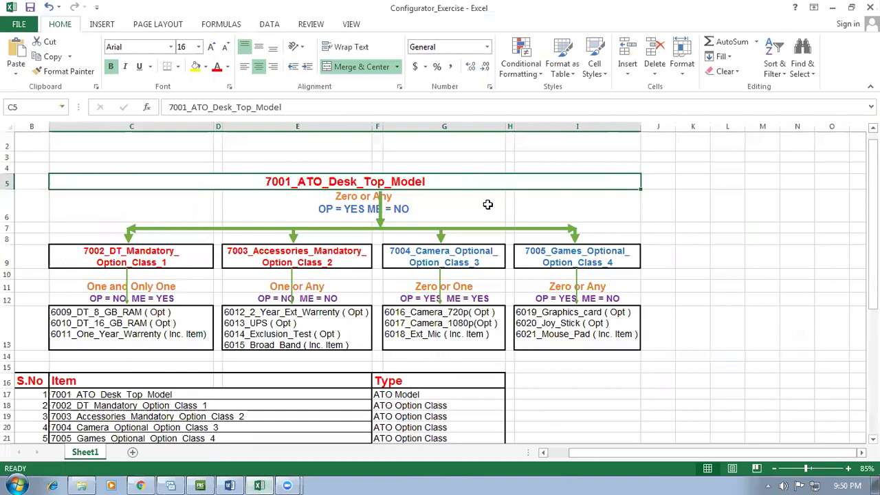
key("alt+Tab")
type("70")
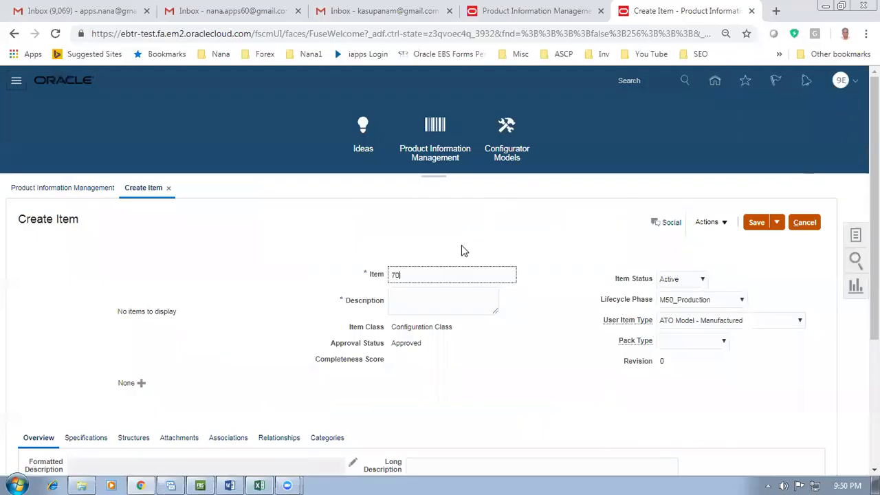
type("01_model")
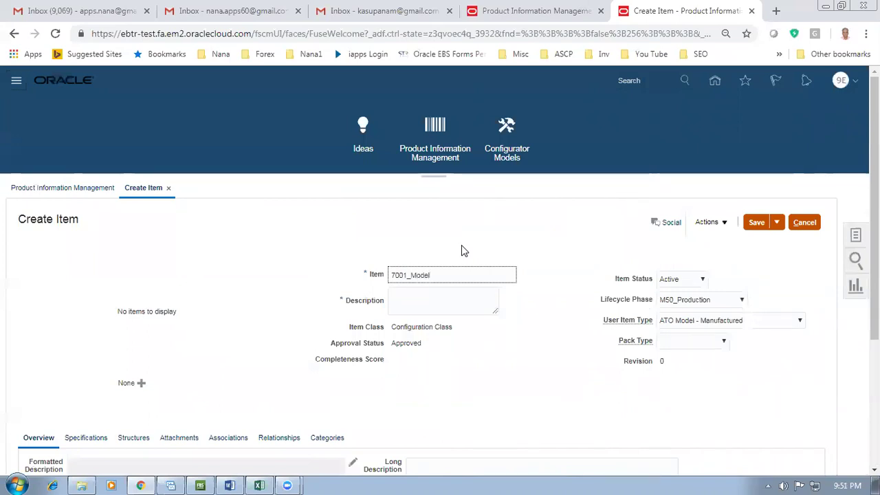
Copy the item name into the description and extend it to 7001_Model_Desc
left_click_drag(453, 275, 287, 287)
key("ctrl+c")
left_click(401, 302)
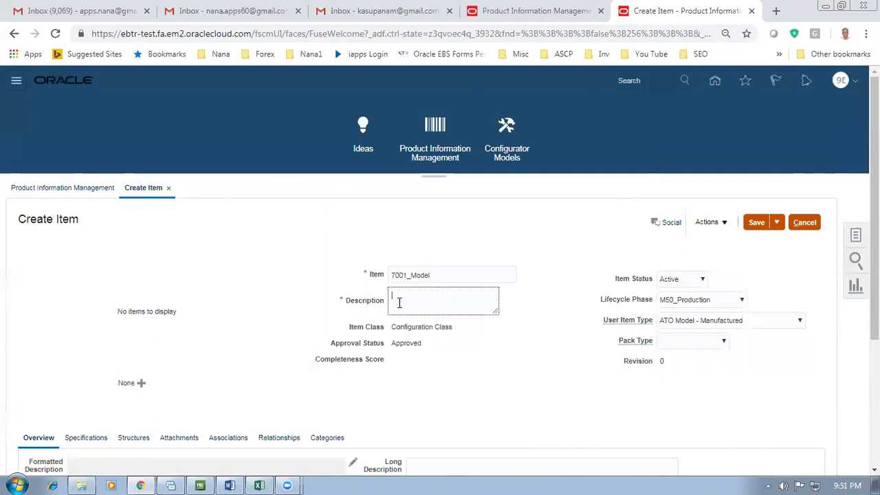
key("ctrl+v")
type("_Desc")
Commit the description and open the organization associations of the 7001_Model item
left_click(268, 345)
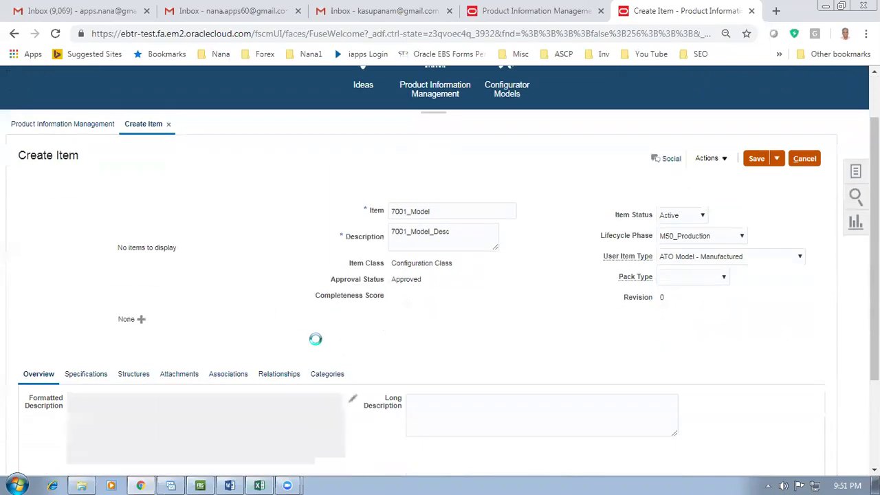
scroll(230, 318, "down", 2)
left_click(228, 310)
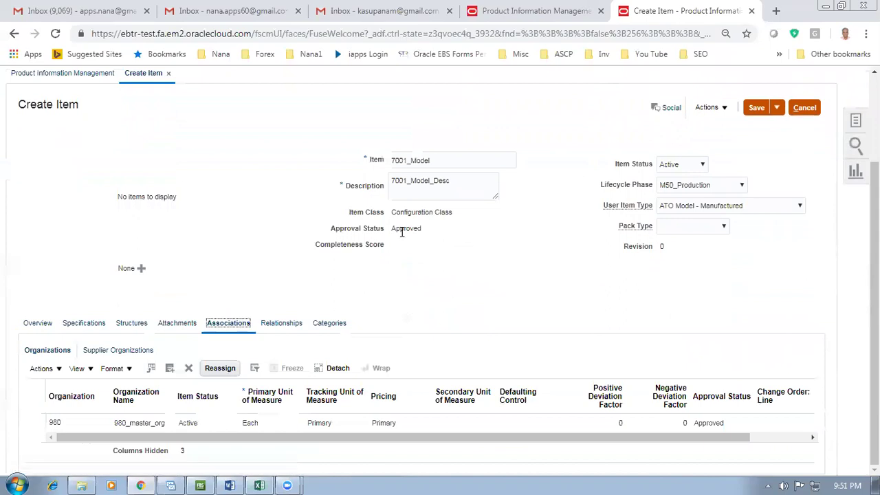
left_click(41, 367)
left_click(77, 367)
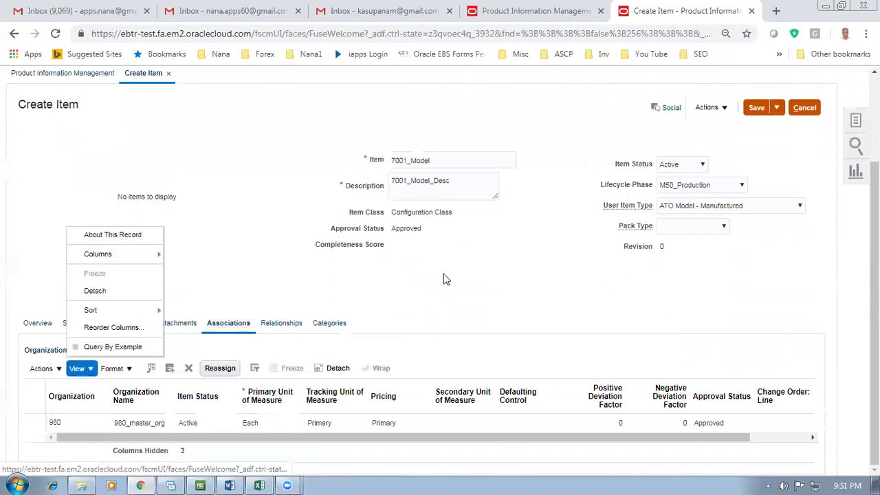
left_click(395, 213)
double_click(395, 213)
mouse_move(450, 223)
left_mouse_down()
mouse_move(459, 224)
mouse_move(445, 223)
left_mouse_up()
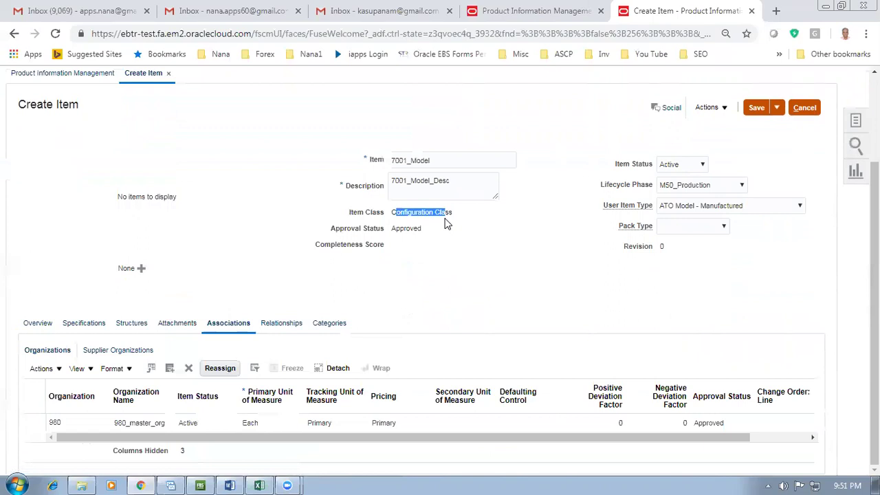
left_click(206, 272)
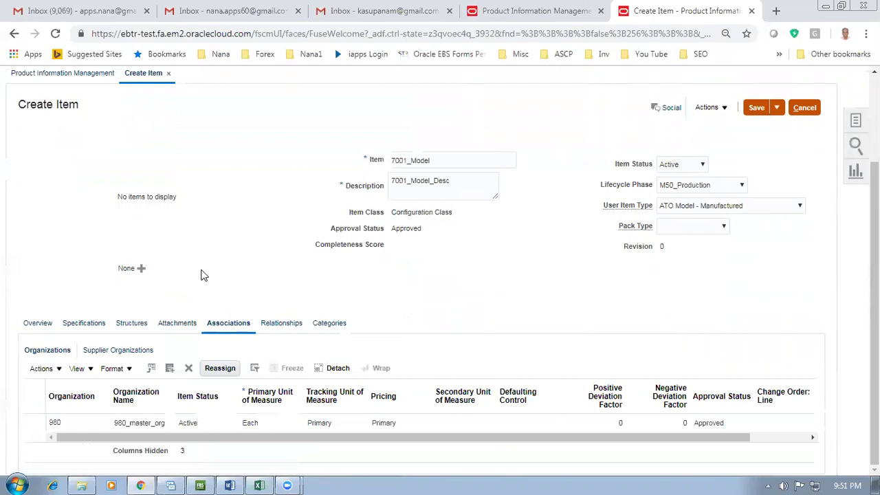
Search for organization 981 and assign it to the 7001_Model item
left_click(42, 368)
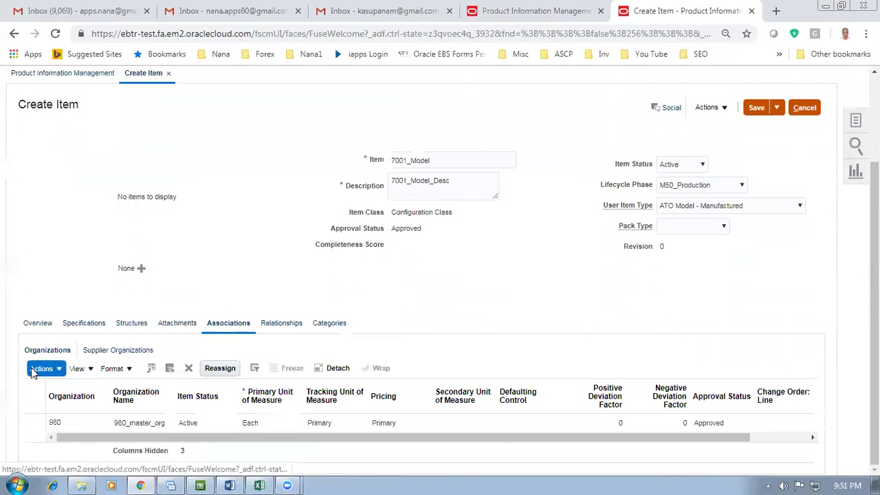
left_click(54, 403)
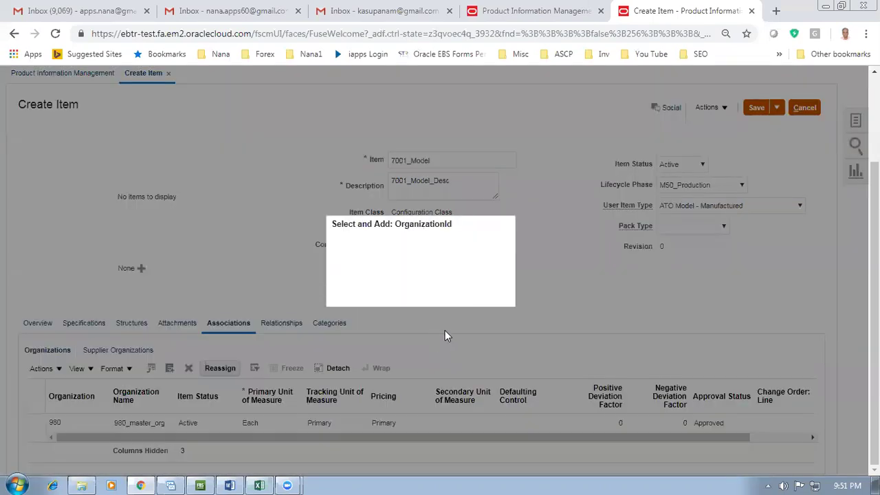
left_click(460, 248)
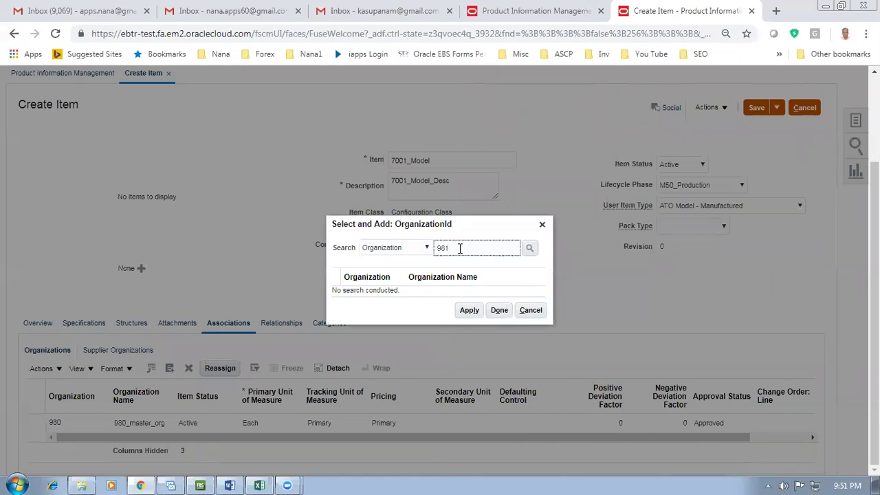
type("981")
key("Return")
left_click(468, 291)
left_click(468, 316)
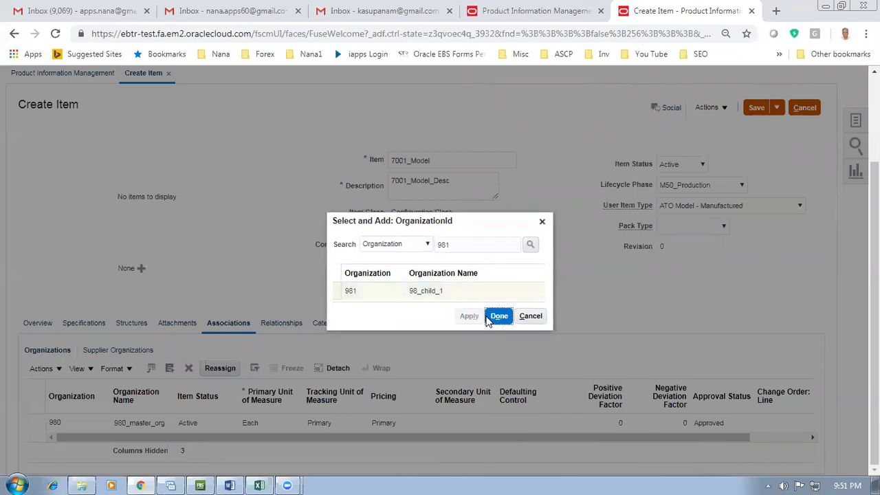
left_click(499, 316)
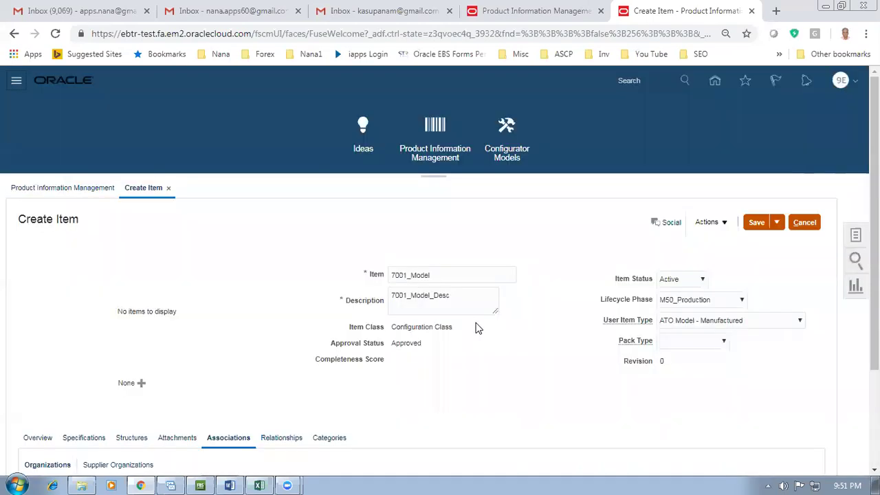
Create a Primary item structure for 7001_Model with the description Primary and continue to its details
scroll(207, 347, "down", 3)
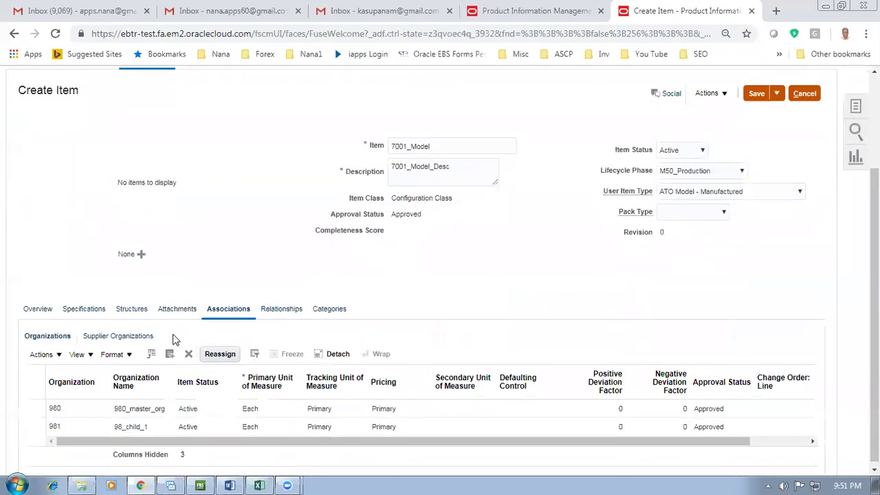
left_click(136, 312)
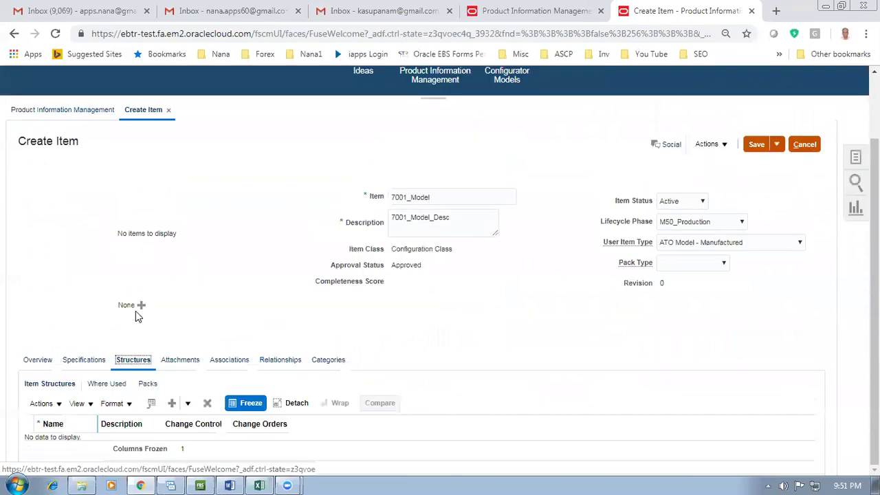
left_click(46, 404)
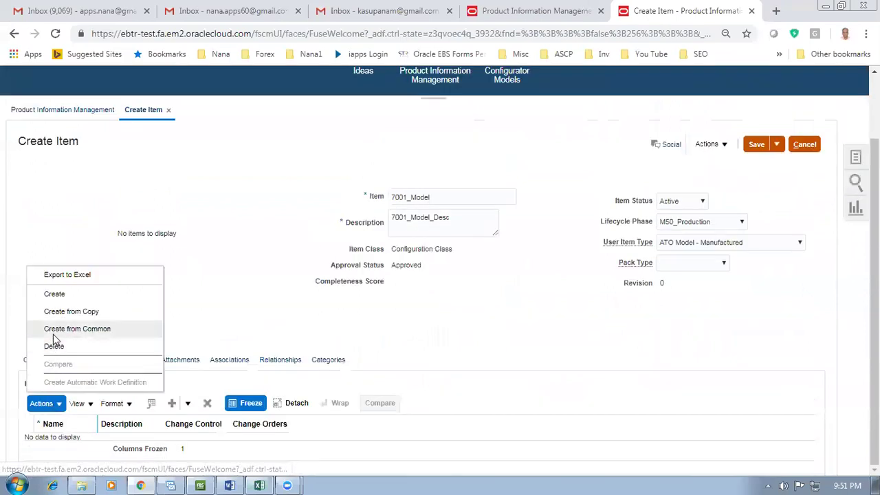
left_click(57, 296)
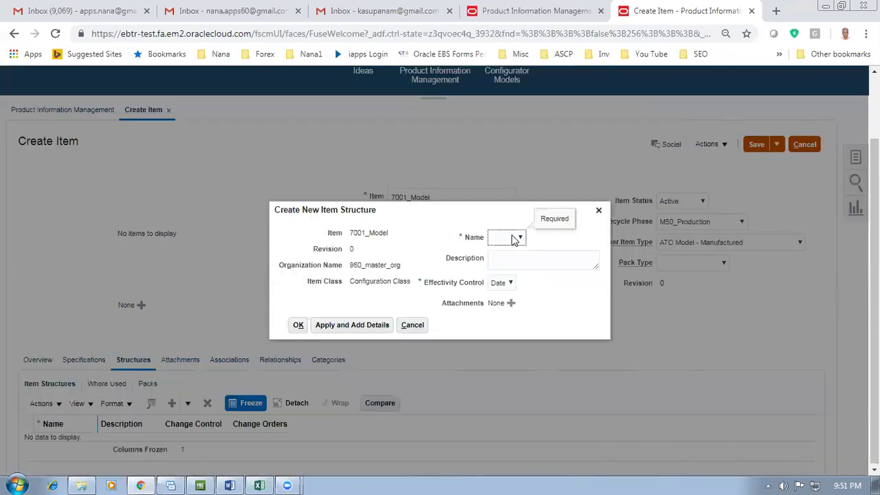
left_click(515, 238)
left_click(508, 260)
left_click(510, 260)
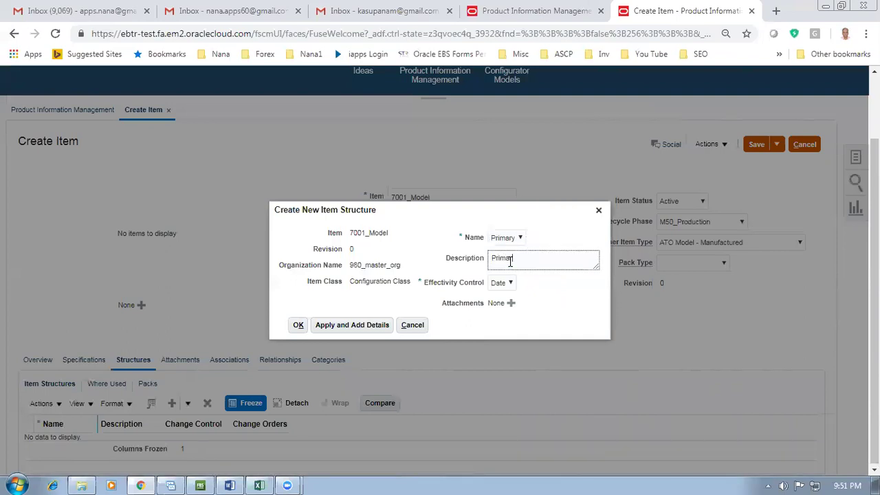
type("Primary")
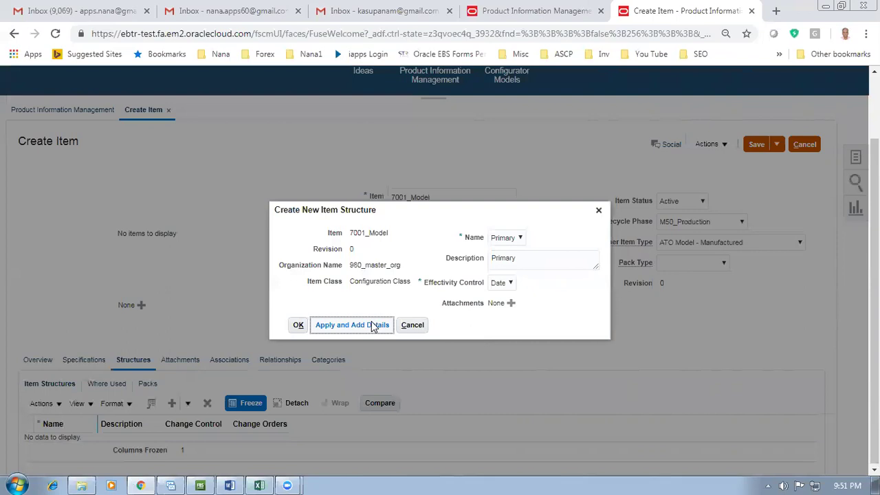
left_click(362, 326)
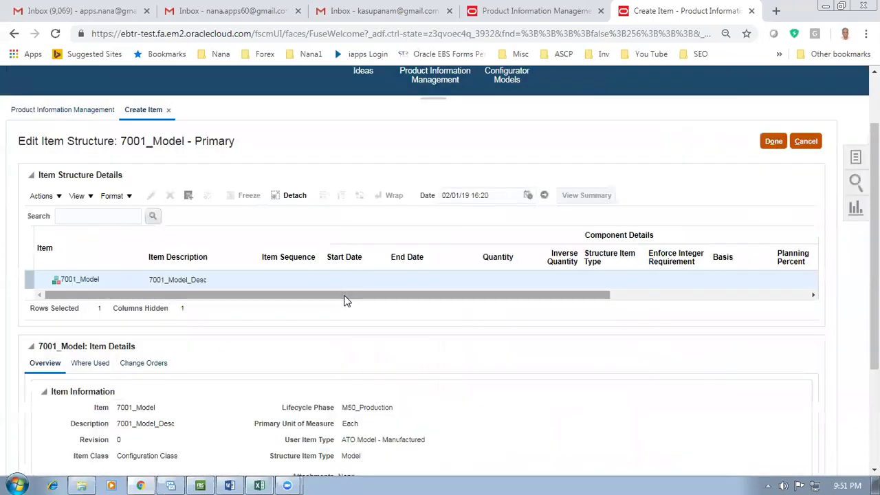
Check the model's option classes in the Excel workbook, and back in Oracle search for items starting with 700 to add as components
key("alt+Tab")
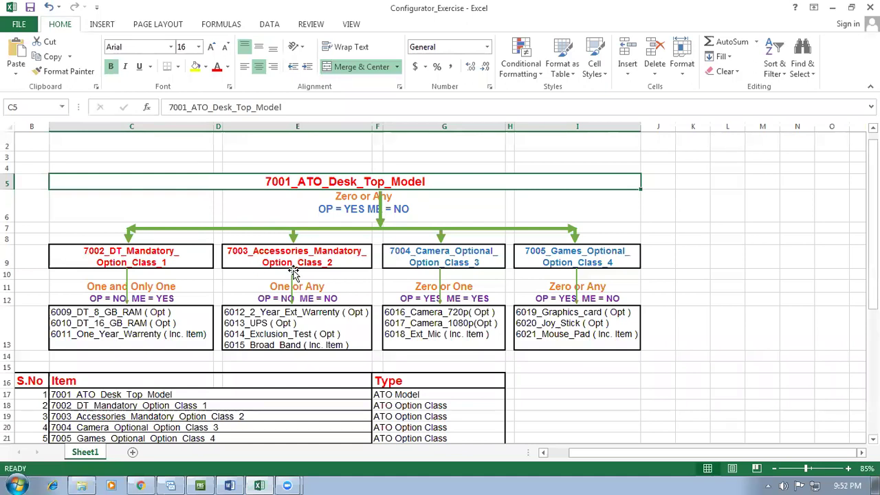
key("alt+Tab")
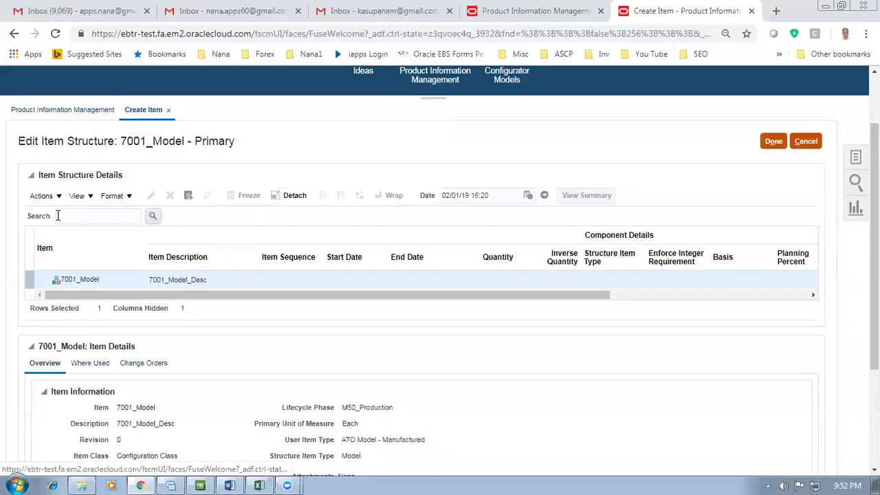
left_click(42, 196)
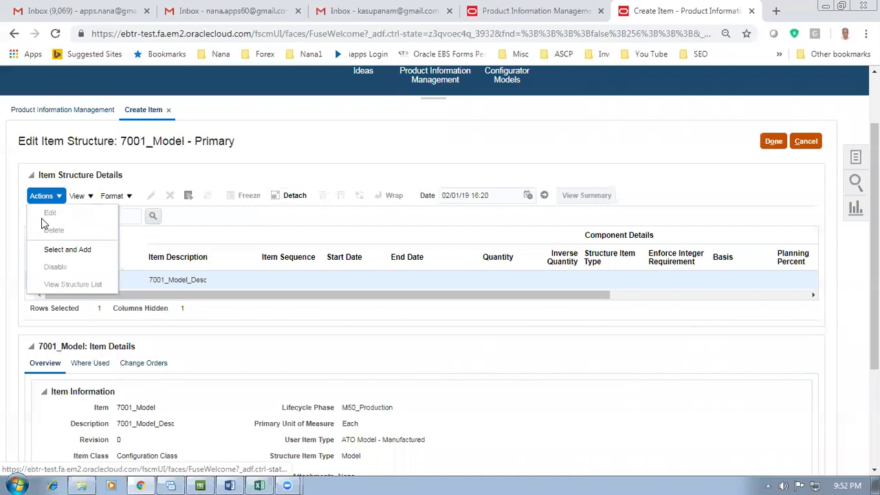
left_click(69, 247)
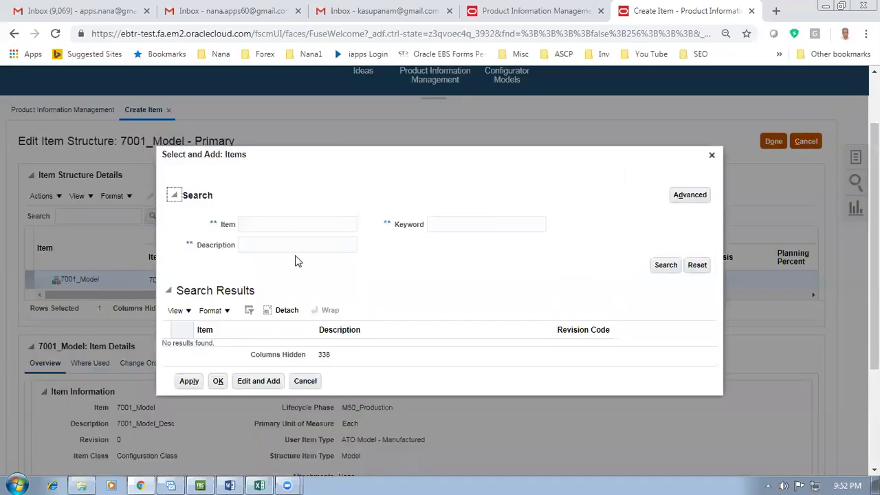
left_click(282, 224)
type("700")
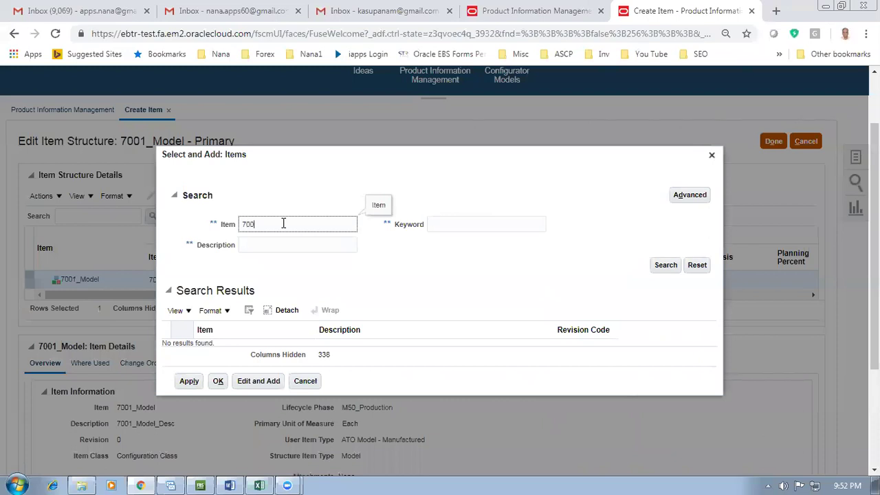
key("Return")
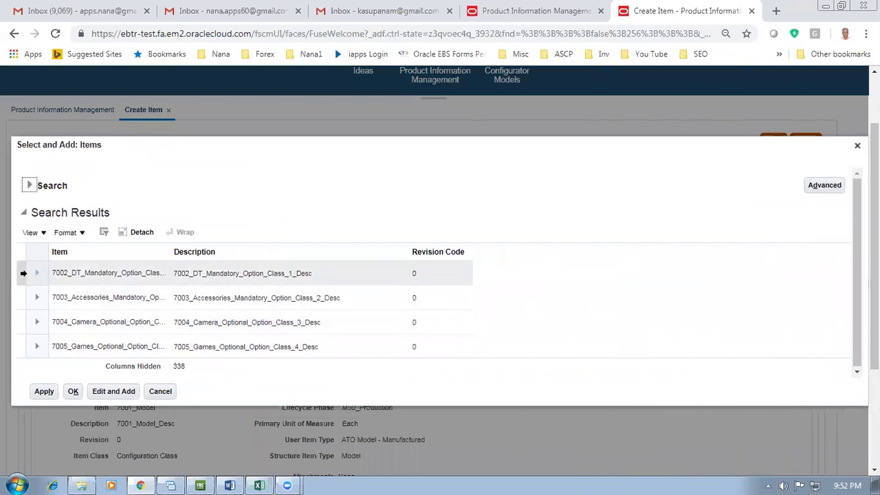
Add the four option classes 7002, 7003, 7004 and 7005 as components of the 7001_Model structure
left_click(26, 274)
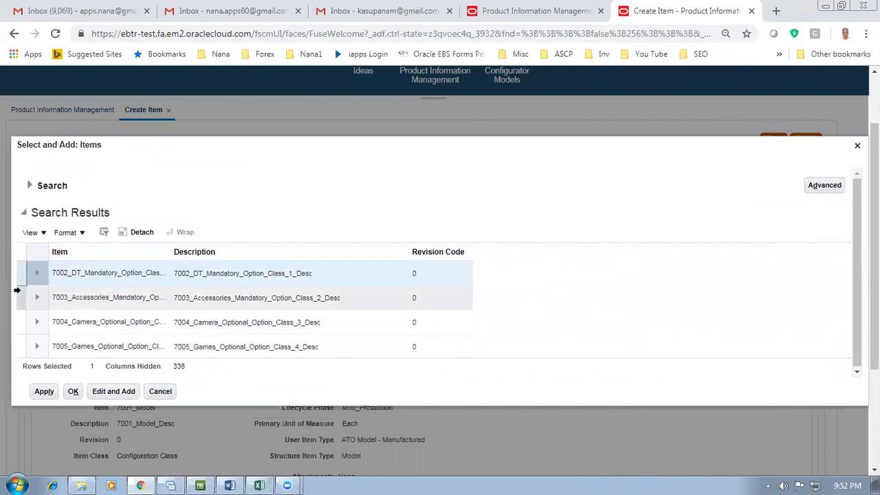
left_click(17, 296, "ctrl")
left_click(21, 322, "ctrl")
left_click(21, 349, "ctrl")
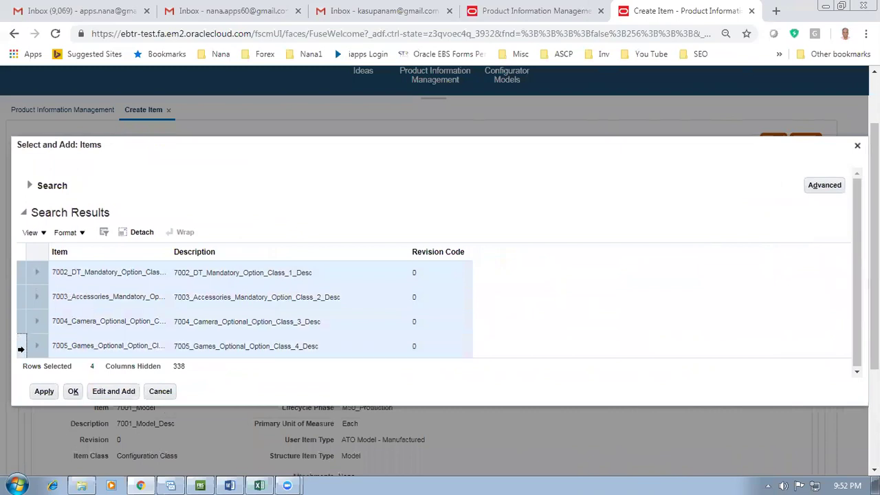
left_click(41, 391)
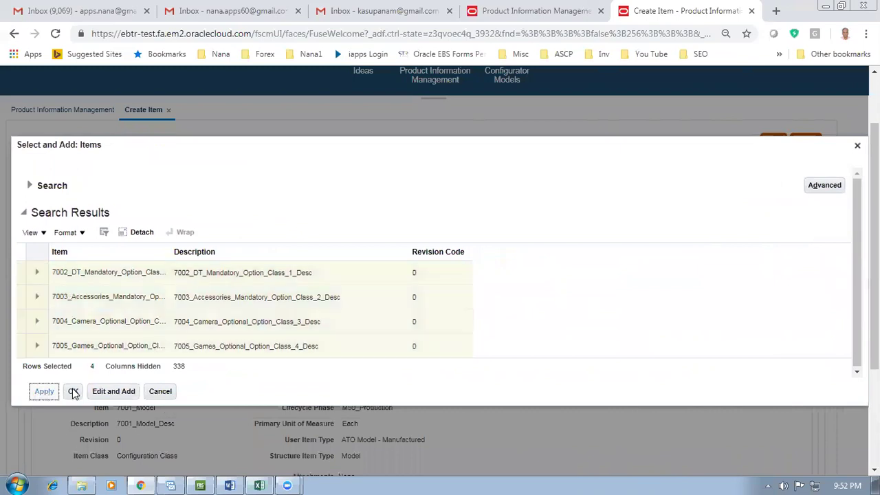
left_click(74, 391)
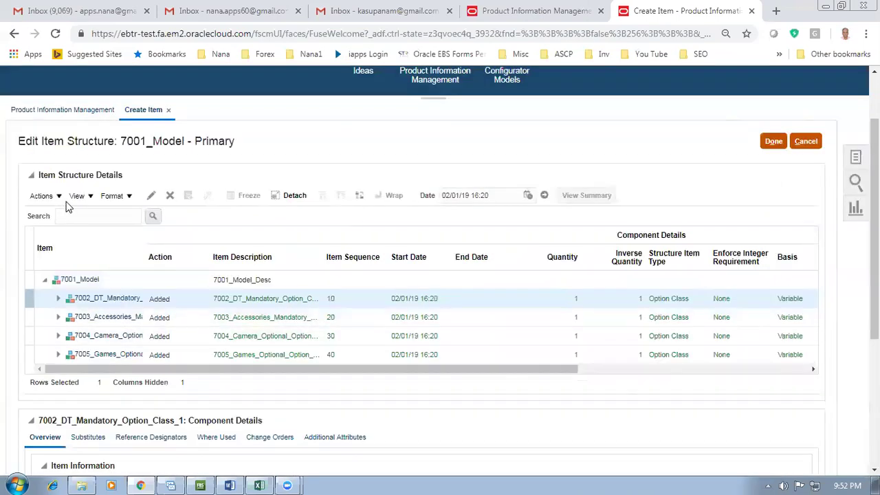
Show the Component Order Management attributes in the item structure table
left_click(77, 196)
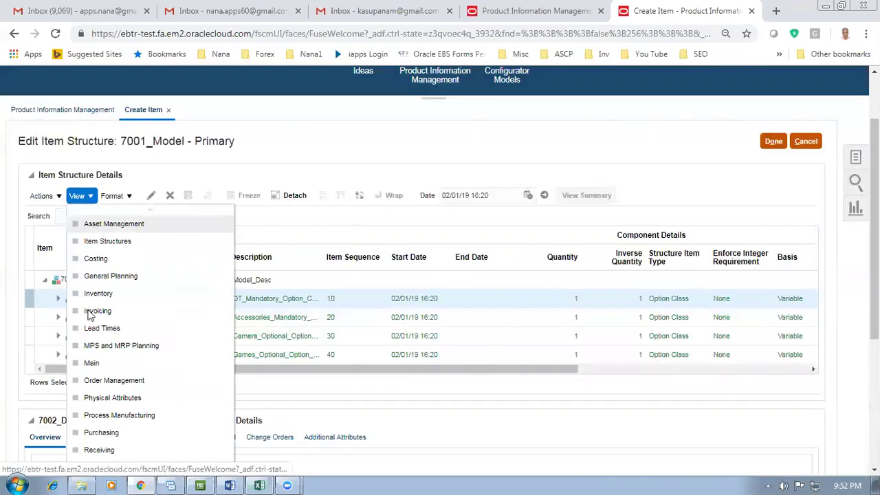
scroll(140, 447, "down", 3)
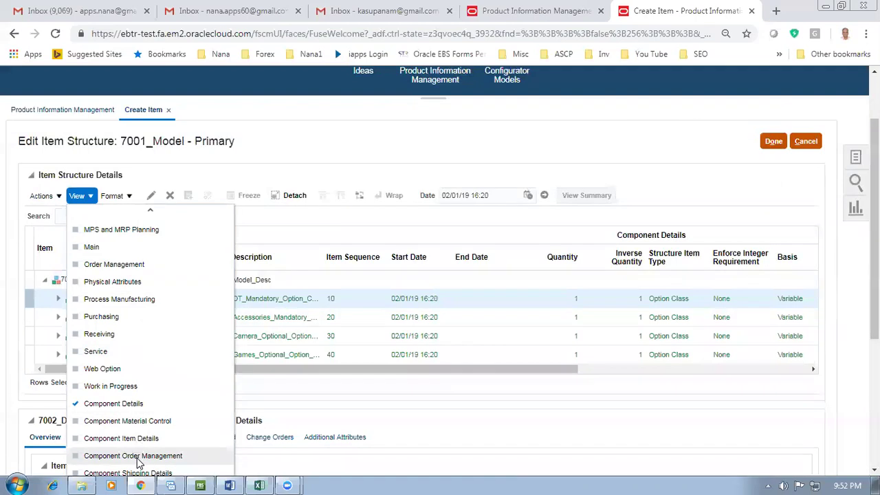
left_click(140, 459)
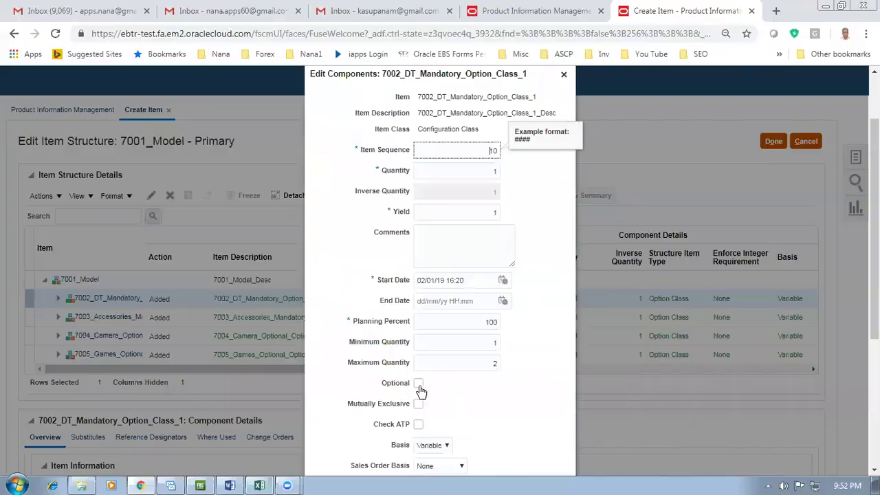
Check the 7002 option class rules in the Excel workbook, and back in Oracle make the 7002_DT_Mandatory_Option_Class_1 component mutually exclusive but not optional
key("alt+Tab")
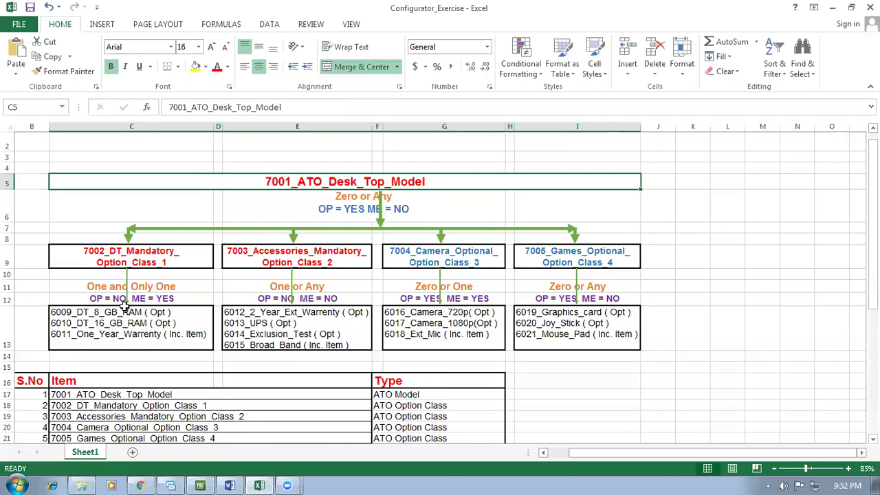
key("alt+Tab")
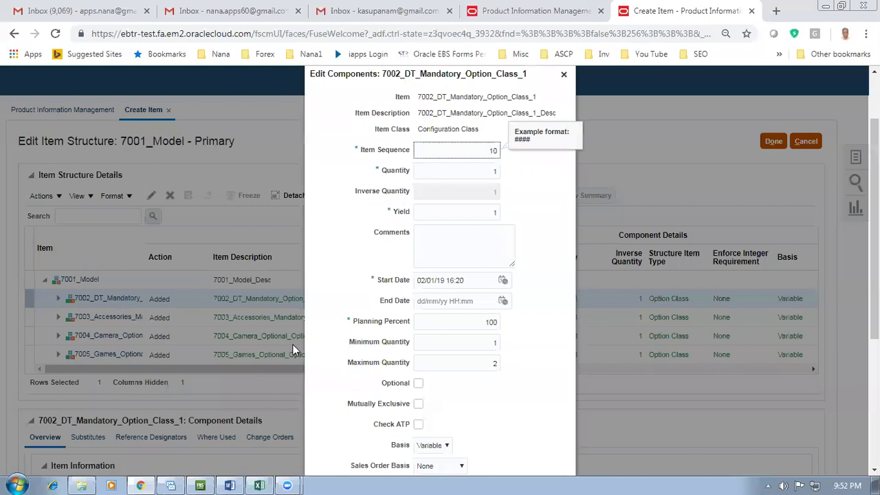
left_click(420, 407)
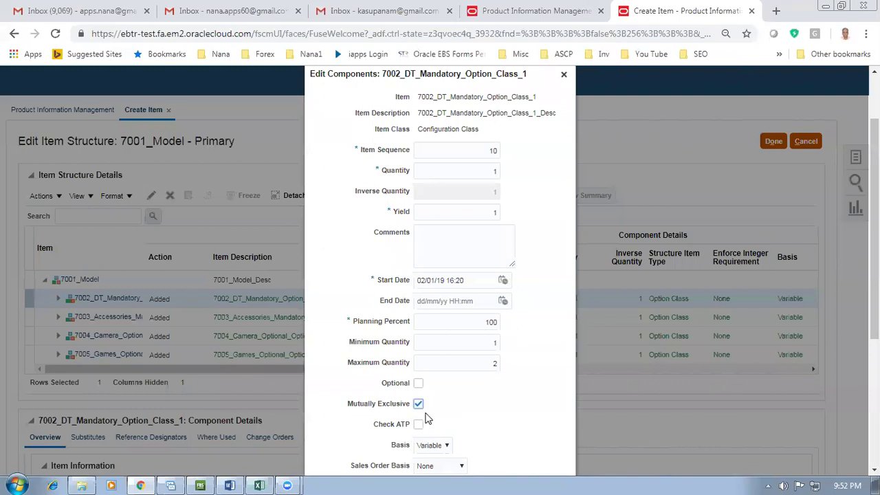
key("alt+Tab")
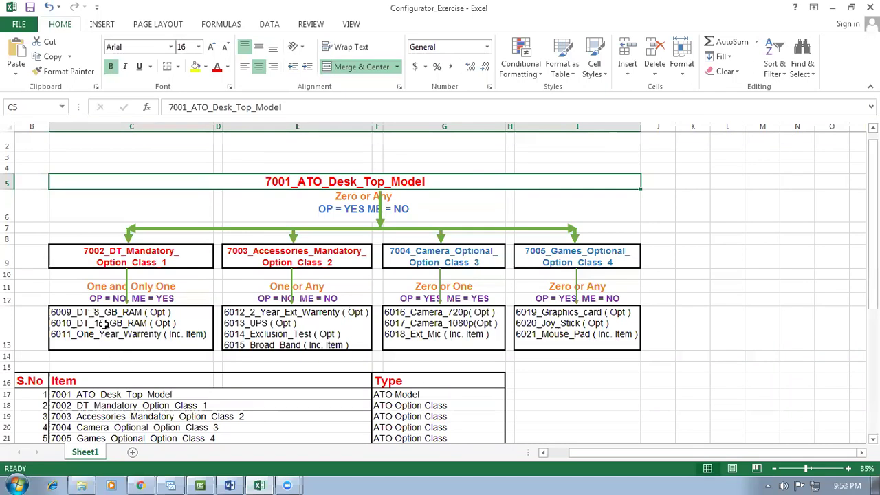
key("alt+Tab")
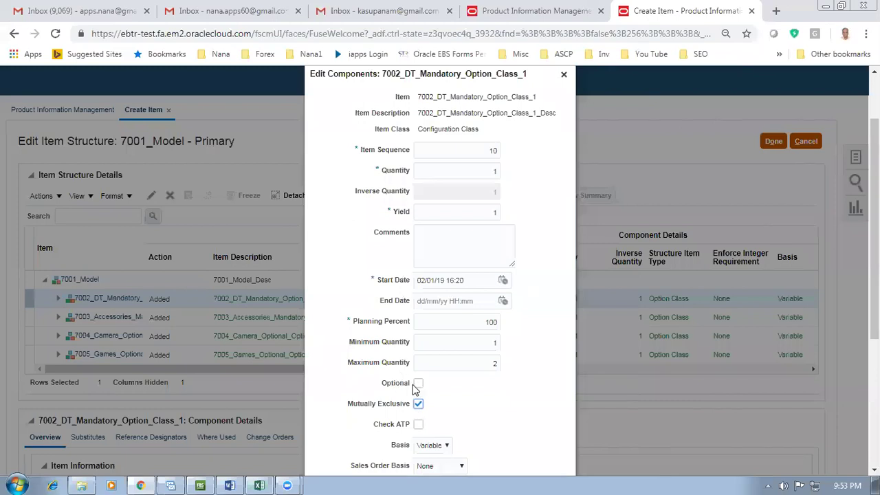
key("alt+Tab")
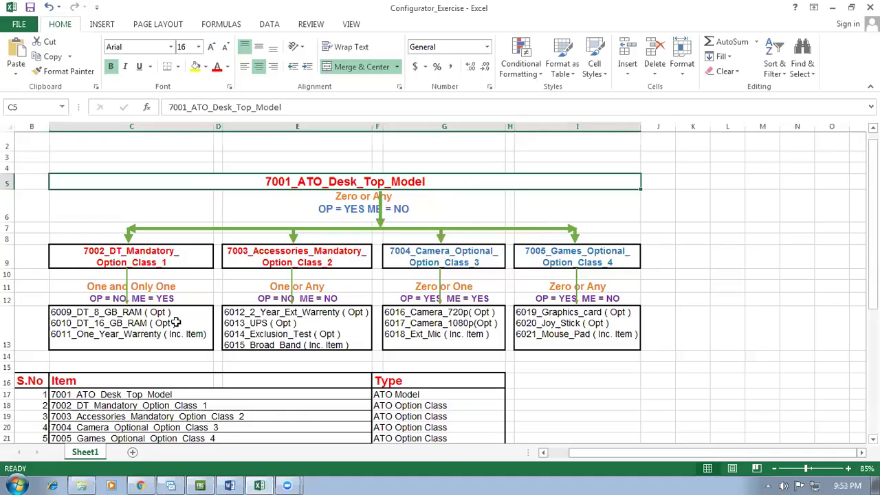
left_click(92, 285)
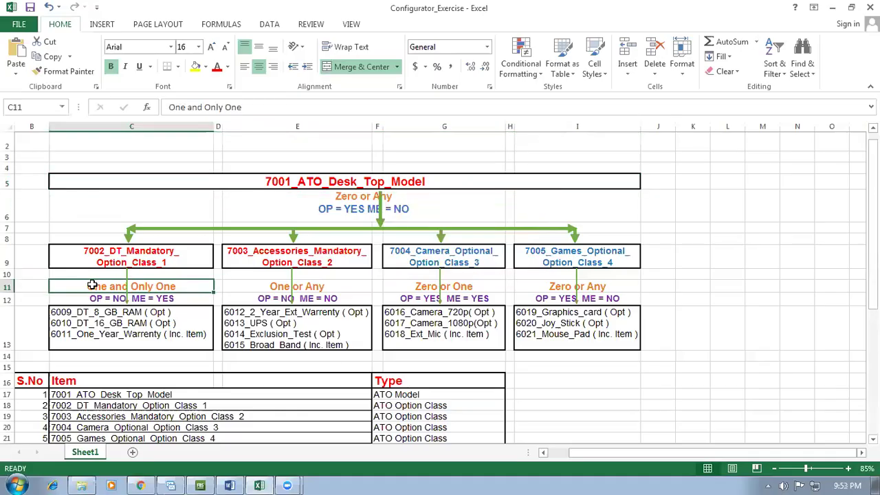
left_click(121, 263)
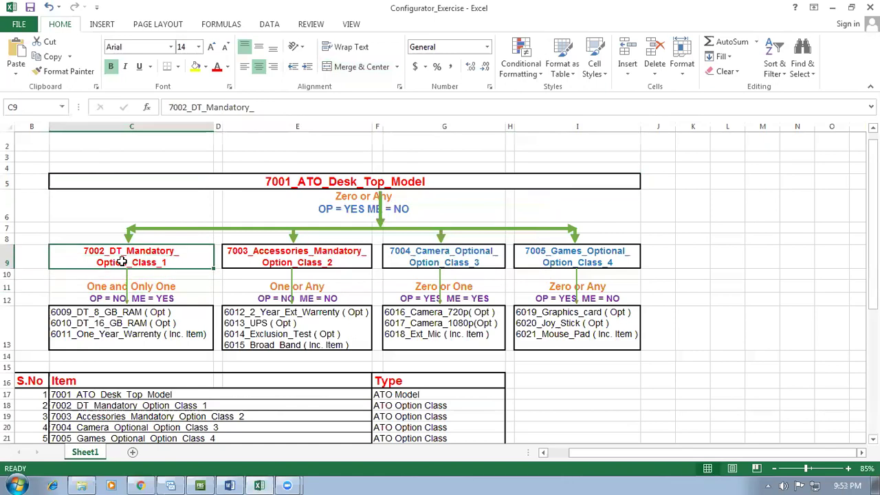
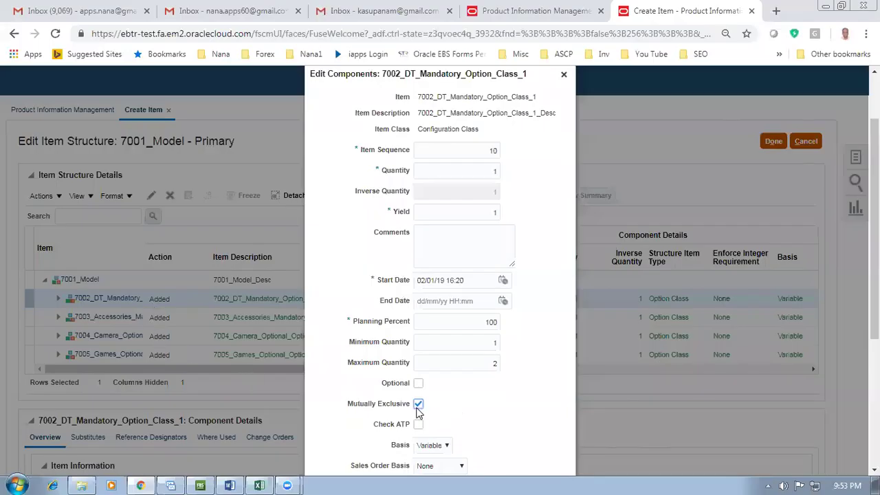
scroll(418, 411, "down", 2)
left_click(333, 442)
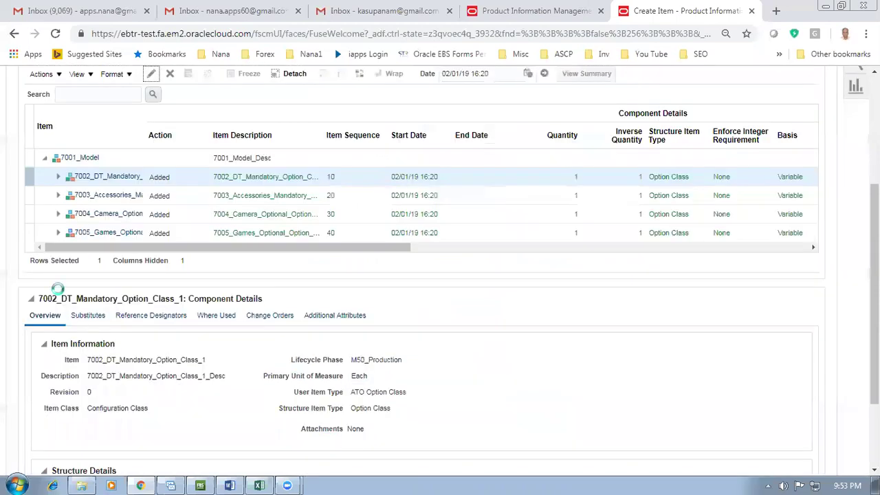
Compare the 7003_Accessories_Mandatory_Option_Class_2 component attributes with the Excel workbook and accept them in Oracle with Optional and Mutually Exclusive unselected
left_click(25, 195)
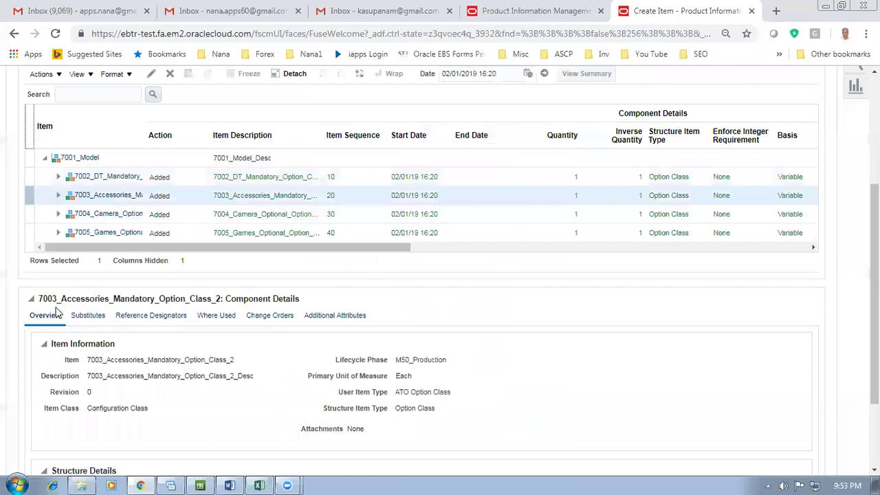
left_click(151, 74)
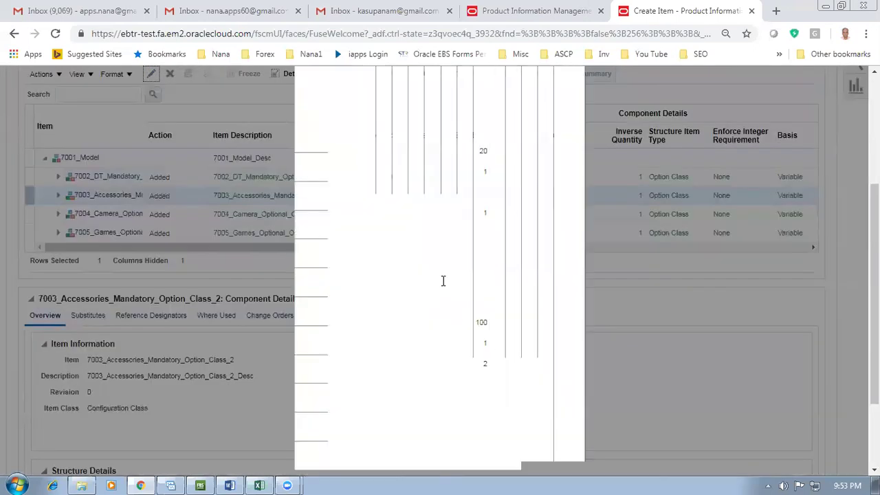
scroll(364, 246, "down", 3)
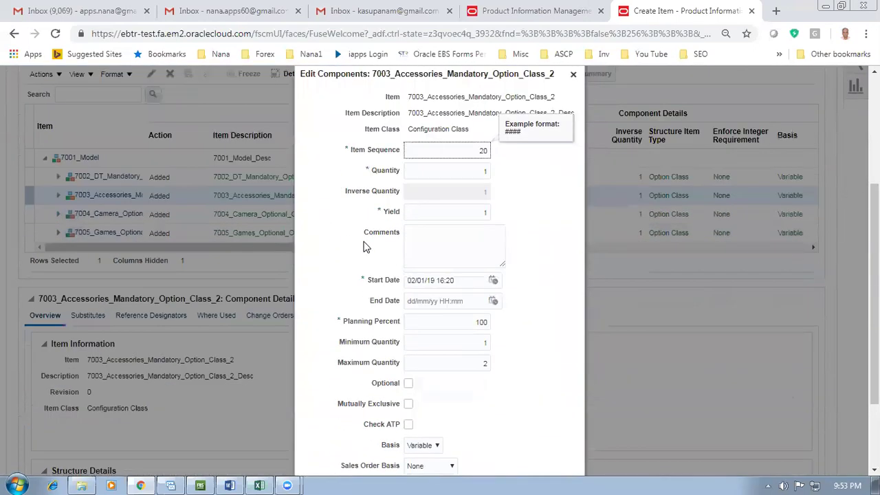
key("alt+Tab")
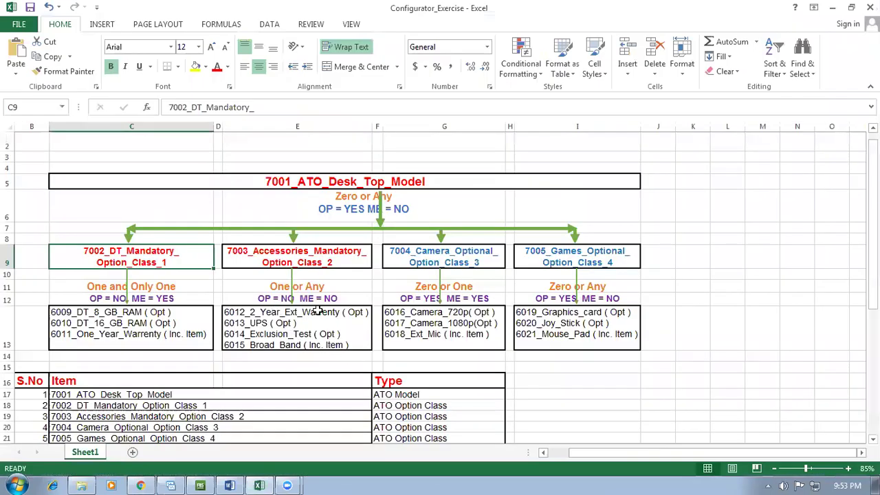
key("alt+Tab")
scroll(358, 348, "down", 3)
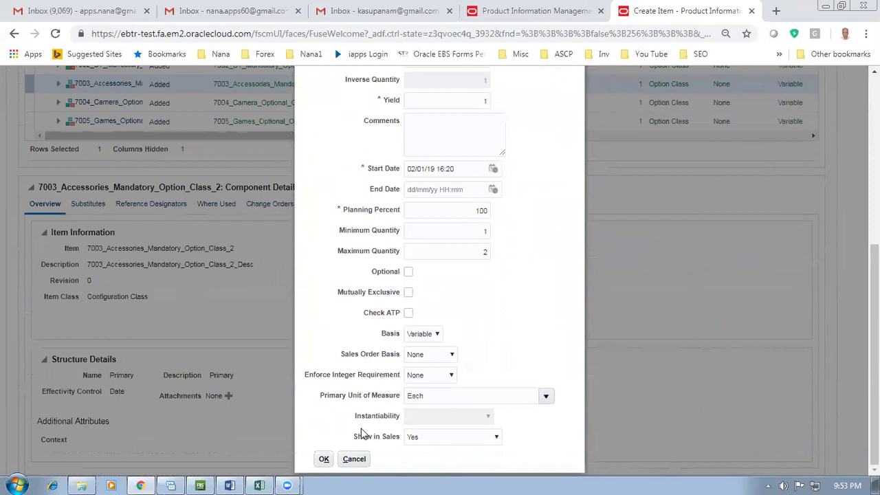
left_click(332, 459)
key("alt+Tab")
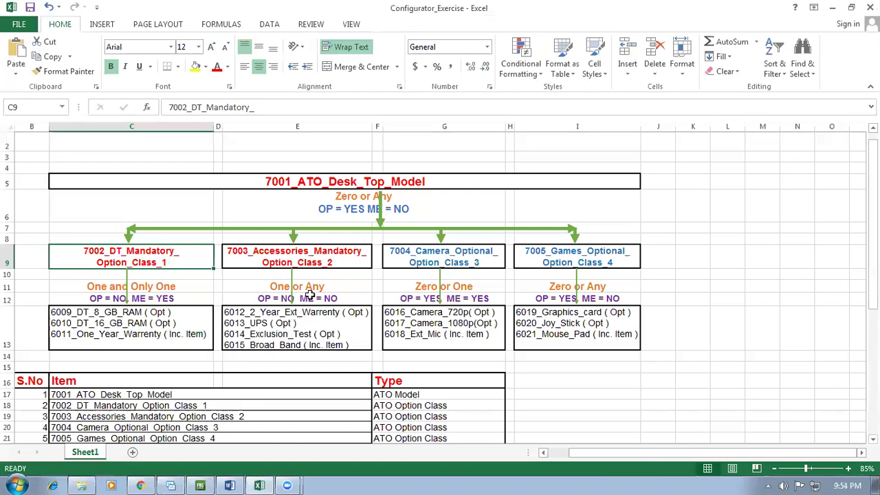
key("alt+Tab")
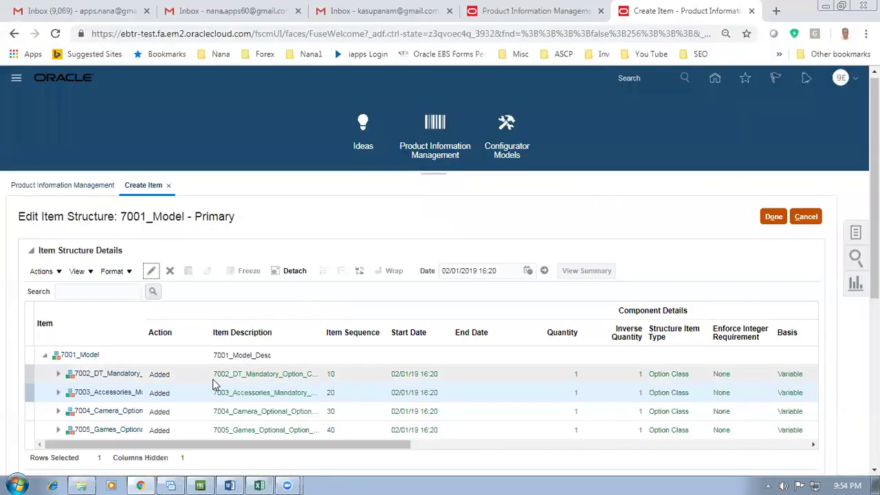
Make the 7004_Camera_Optional_Option_Class_3 component both optional and mutually exclusive in Oracle, checking its rules in the Excel workbook
left_click(30, 414)
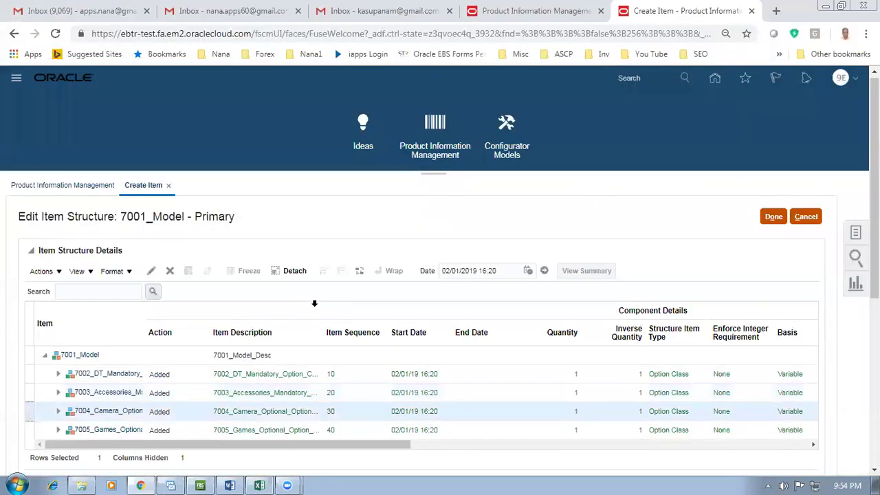
scroll(314, 305, "down", 2)
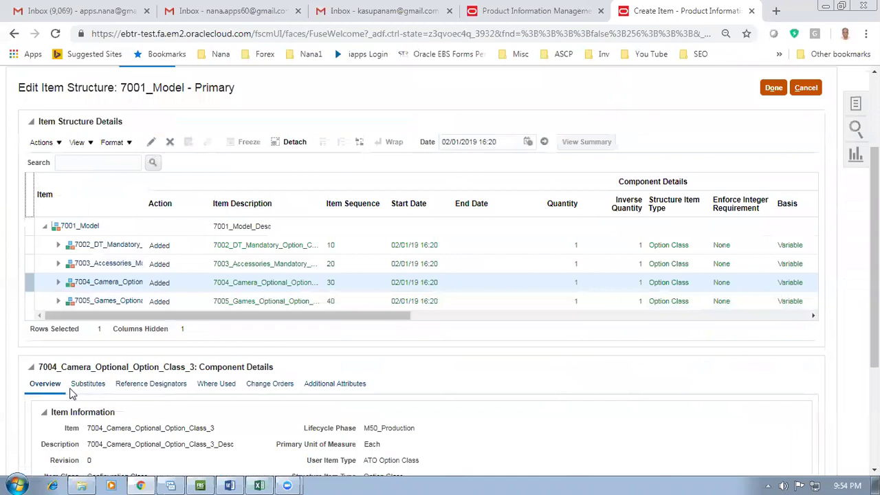
left_click(151, 144)
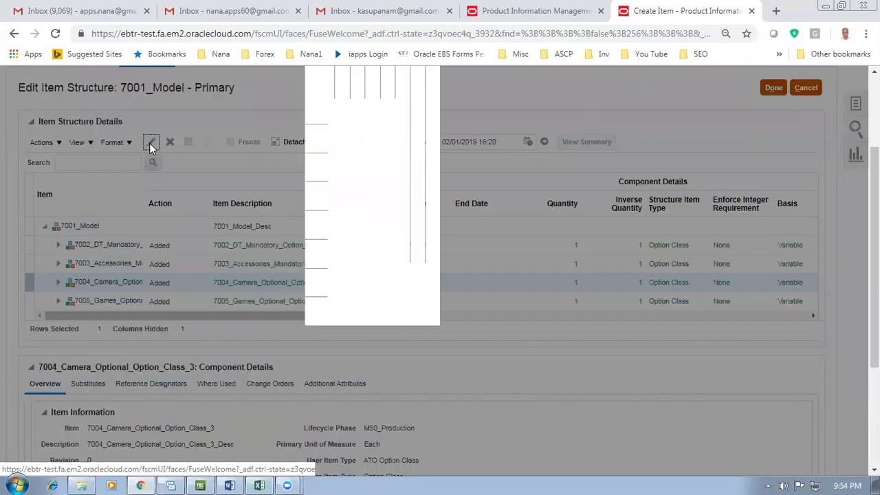
key("alt+Tab")
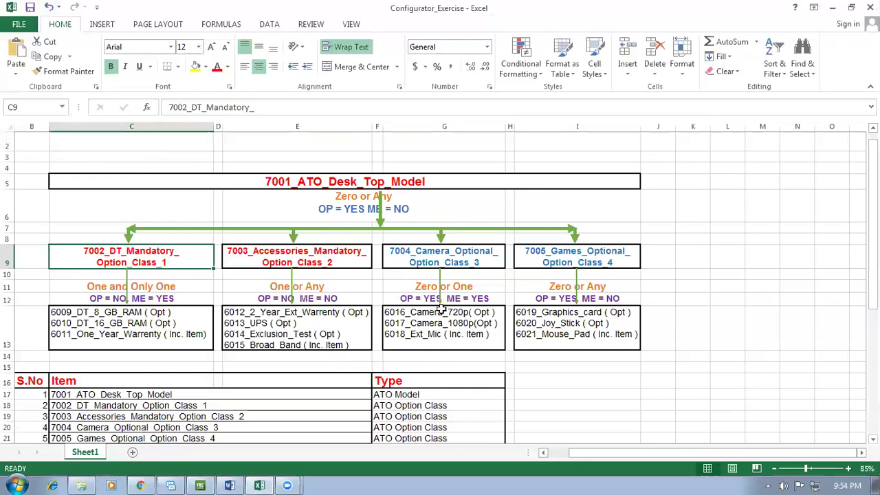
key("alt+Tab")
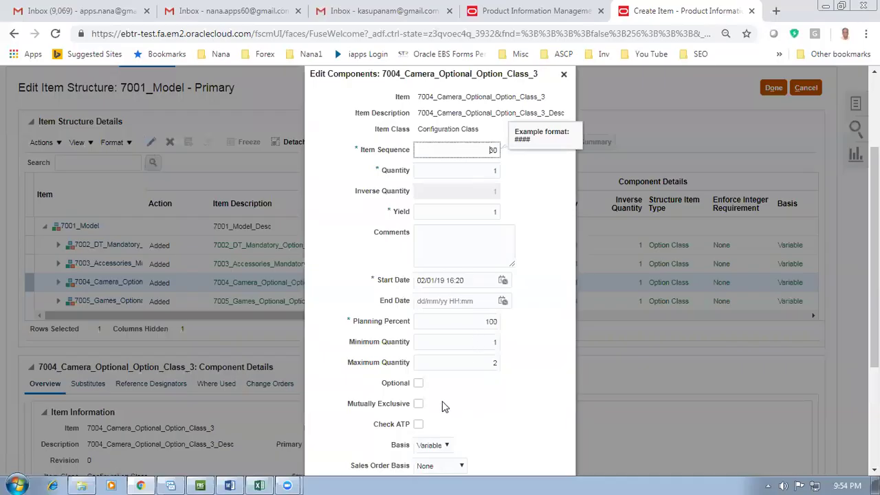
left_click(418, 385)
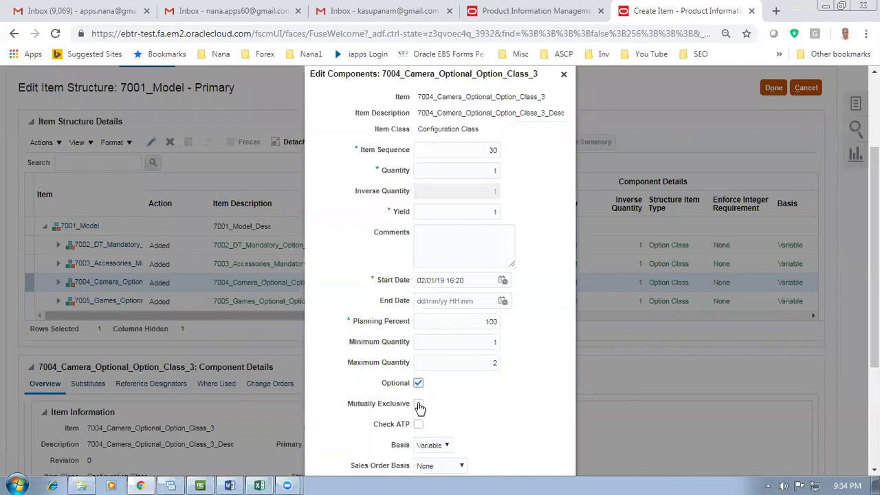
left_click(419, 406)
scroll(459, 396, "down", 3)
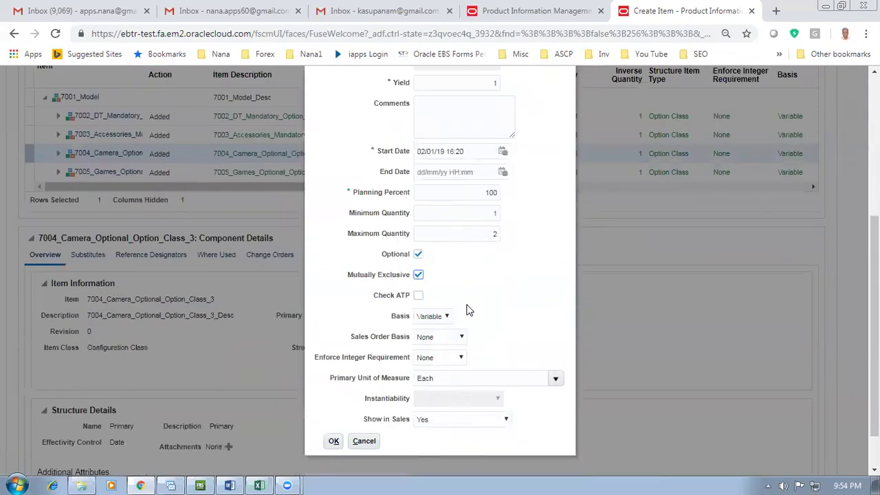
key("alt+Tab")
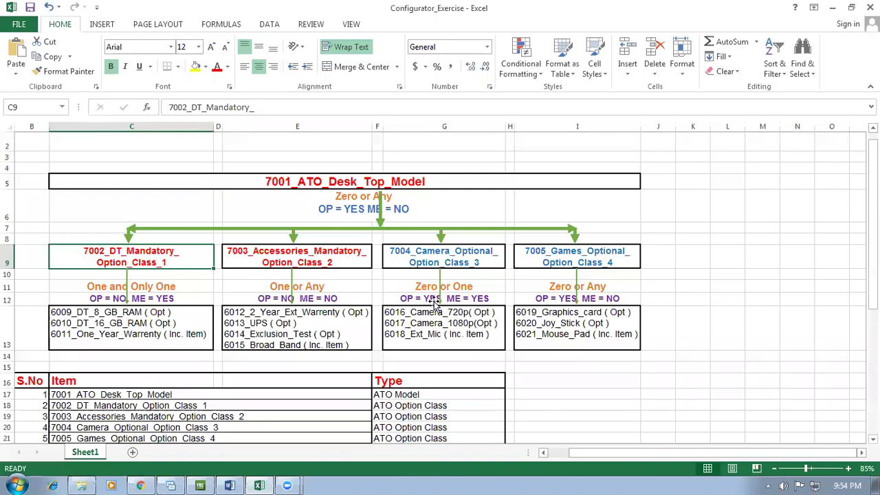
key("alt+Tab")
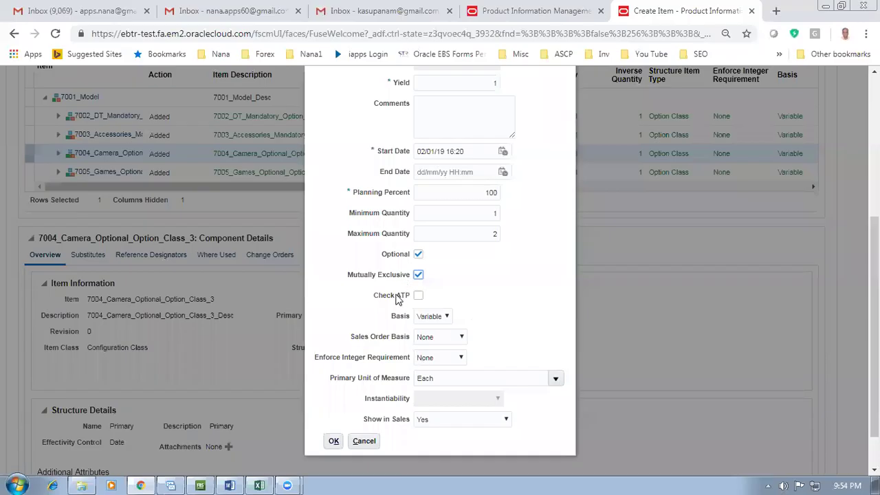
left_click(333, 440)
Make the 7005_Games_Optional_Option_Class_4 component optional but not mutually exclusive in Oracle, checking its rules in the Excel workbook
scroll(328, 428, "down", 2)
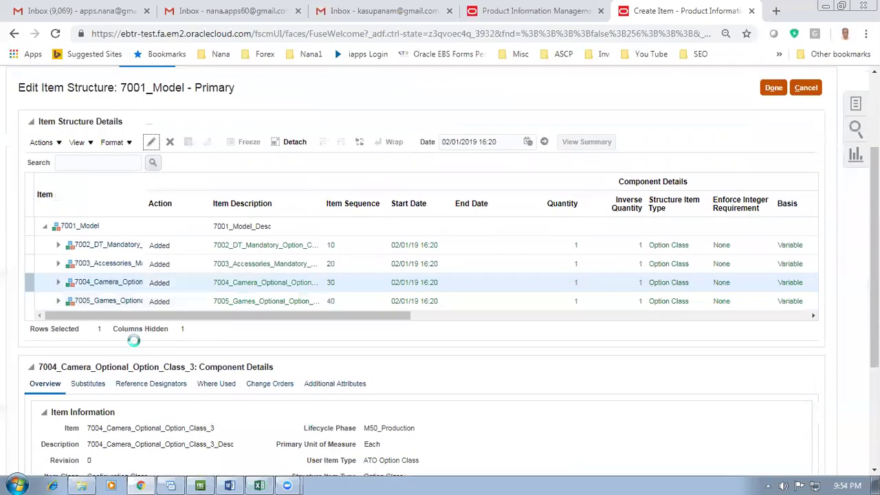
left_click(28, 300)
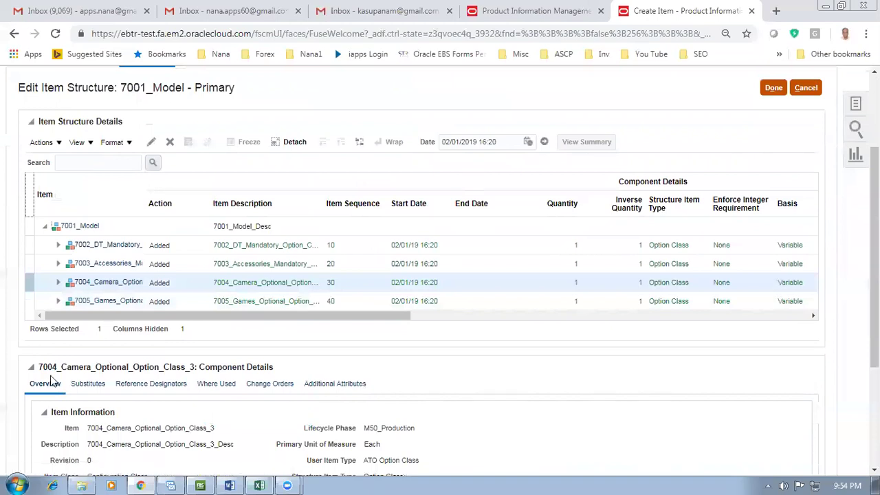
left_click(29, 301)
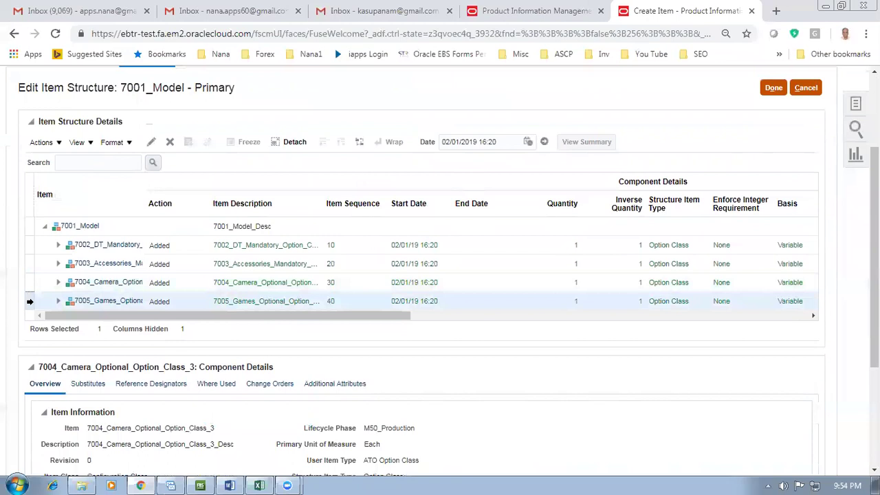
left_click(151, 142)
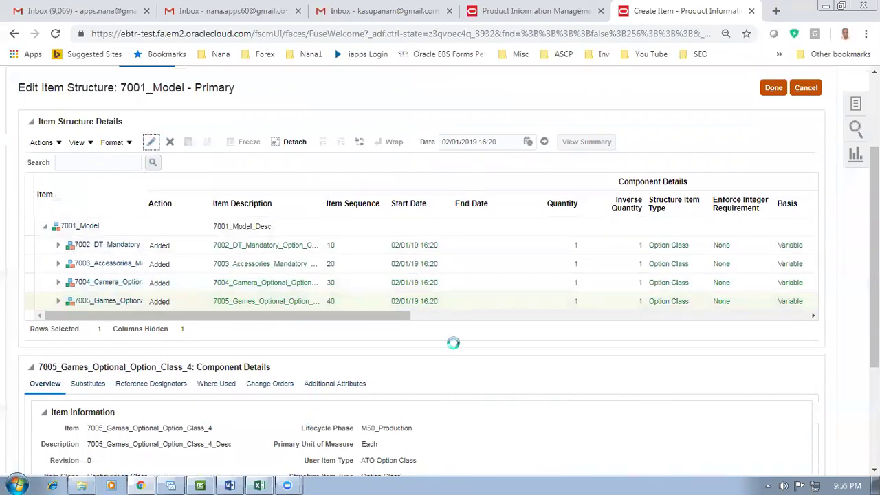
key("alt+Tab")
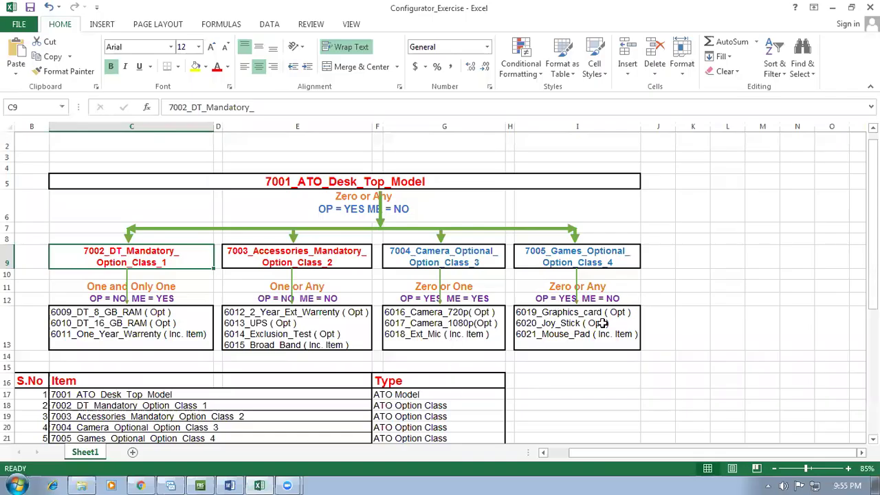
key("alt+Tab")
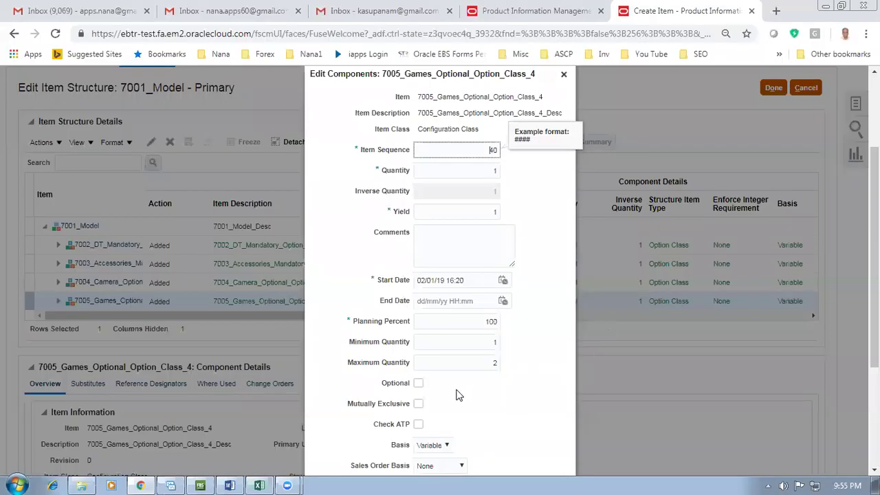
left_click(417, 383)
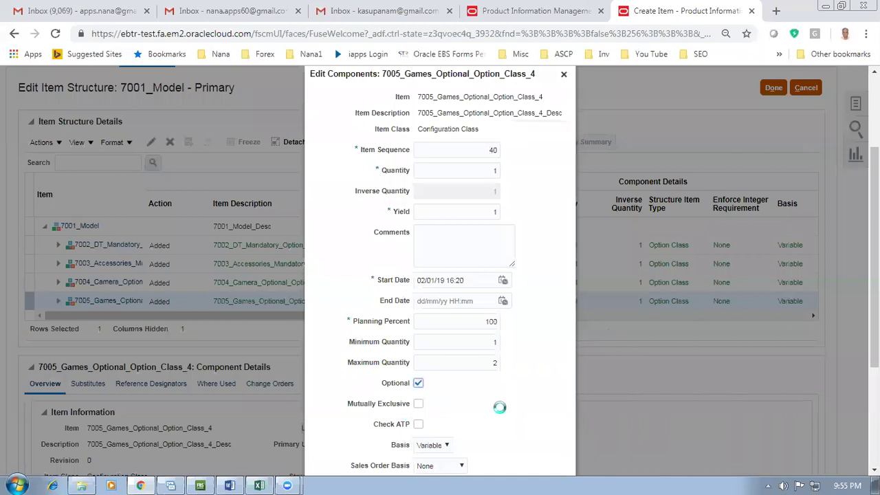
scroll(501, 412, "down", 2)
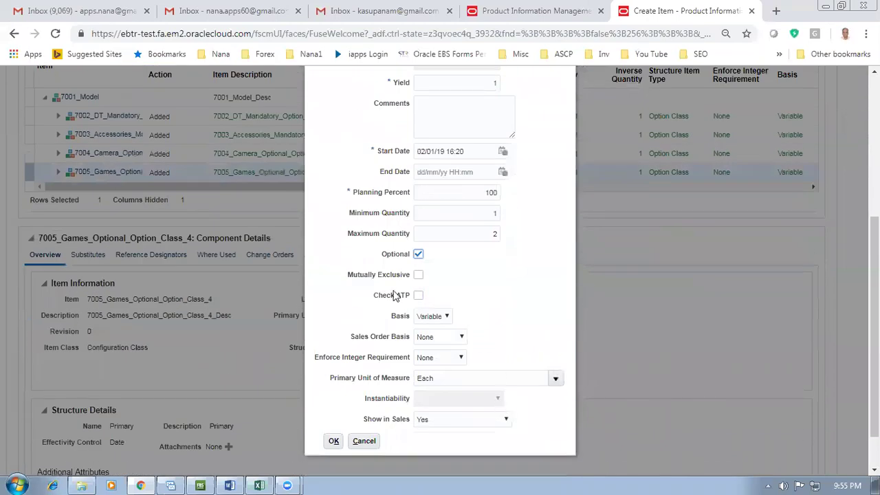
left_click(334, 442)
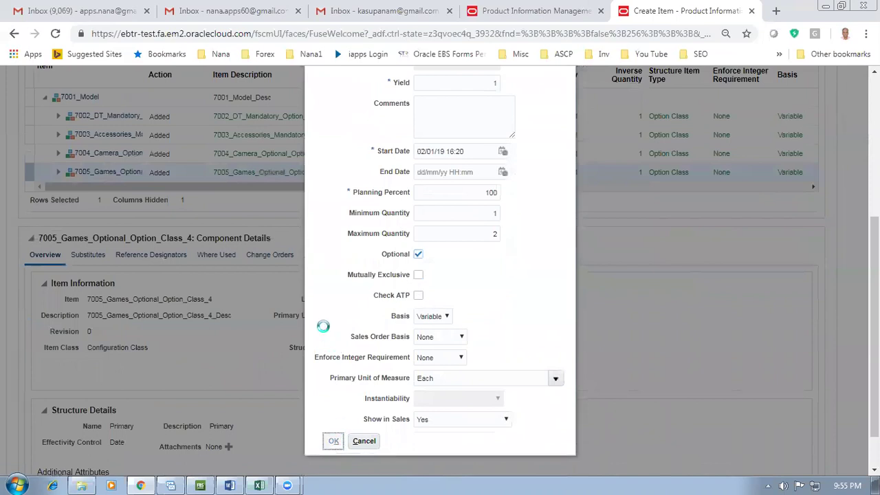
Recheck the option class rules in the Excel workbook, then complete the 7001_Model structure edit in Oracle and save and close the item
key("alt+Tab")
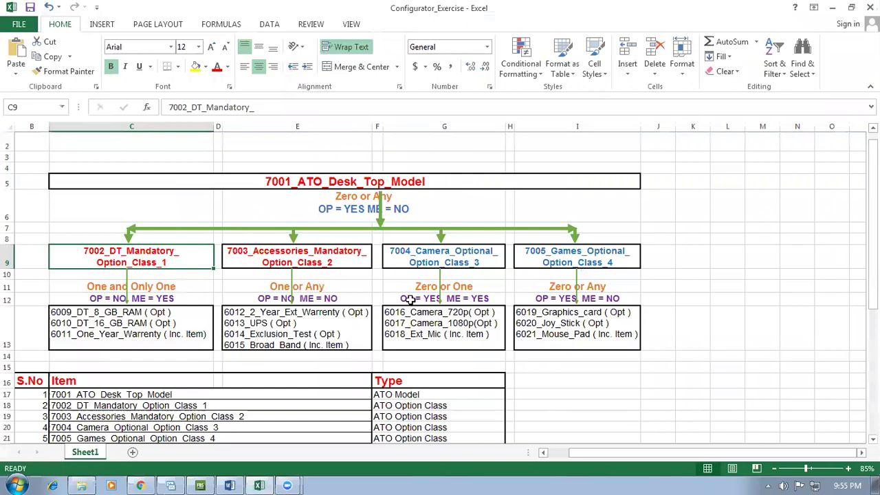
key("alt+Tab")
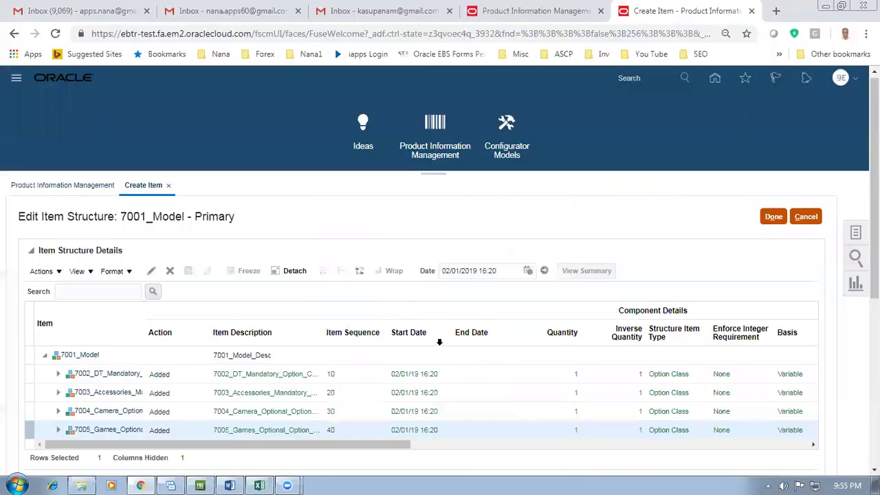
left_click(770, 218)
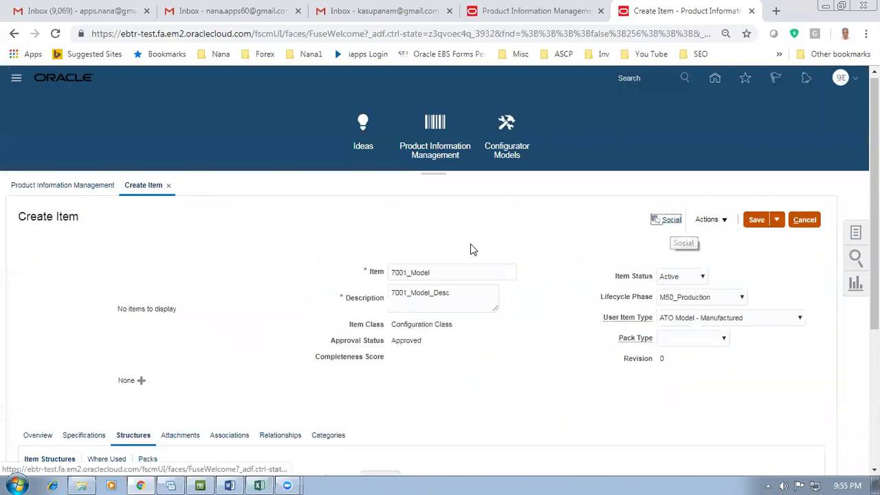
left_click(776, 221)
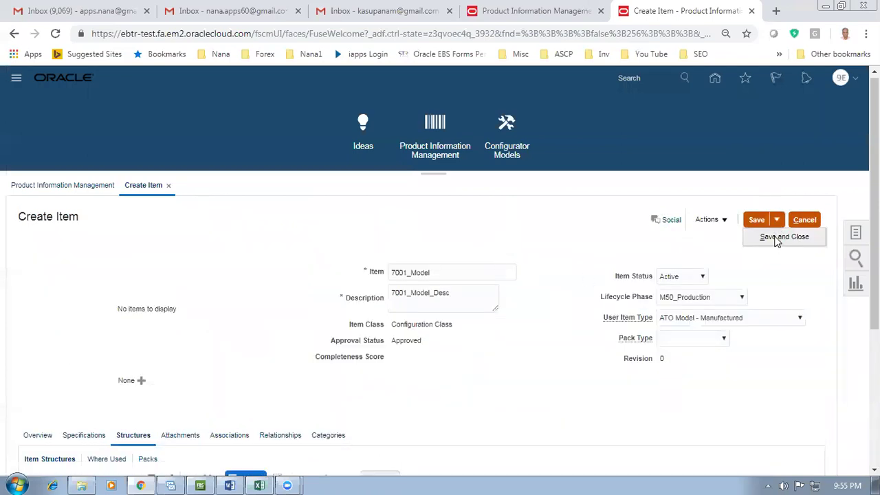
left_click(784, 238)
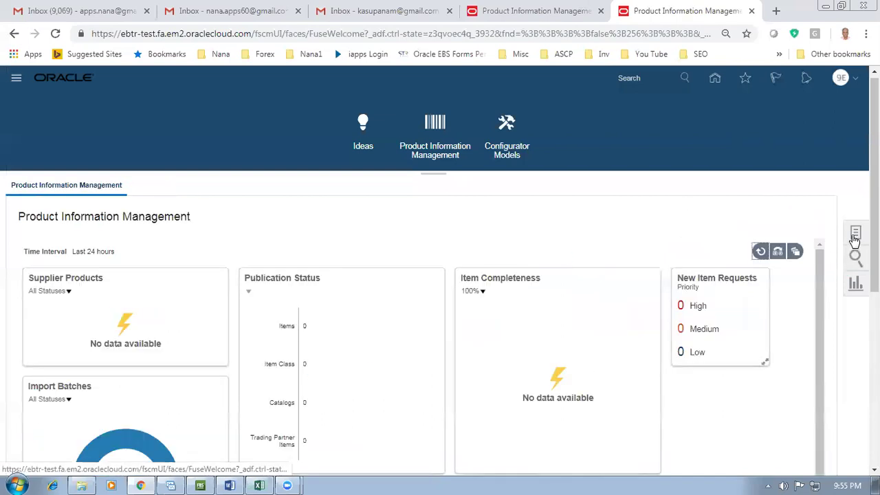
Browse items for those starting with 7001 and open the 7001_Model item of organization 981
left_click(856, 234)
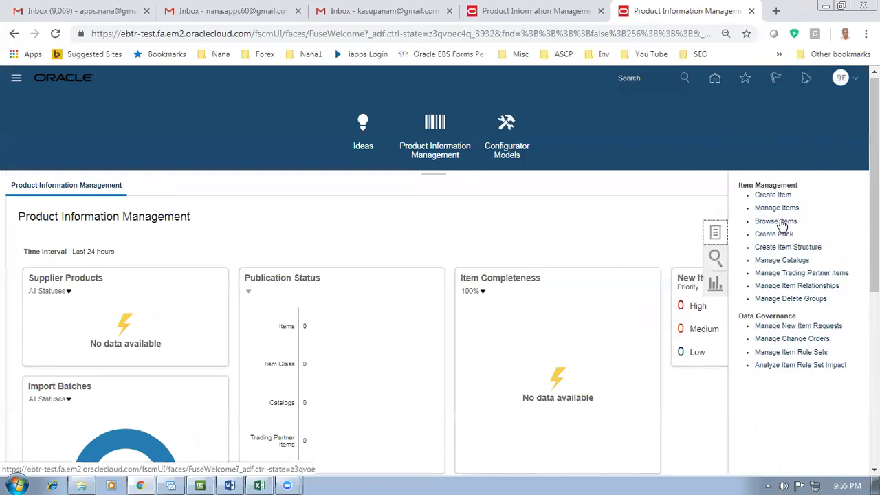
left_click(777, 221)
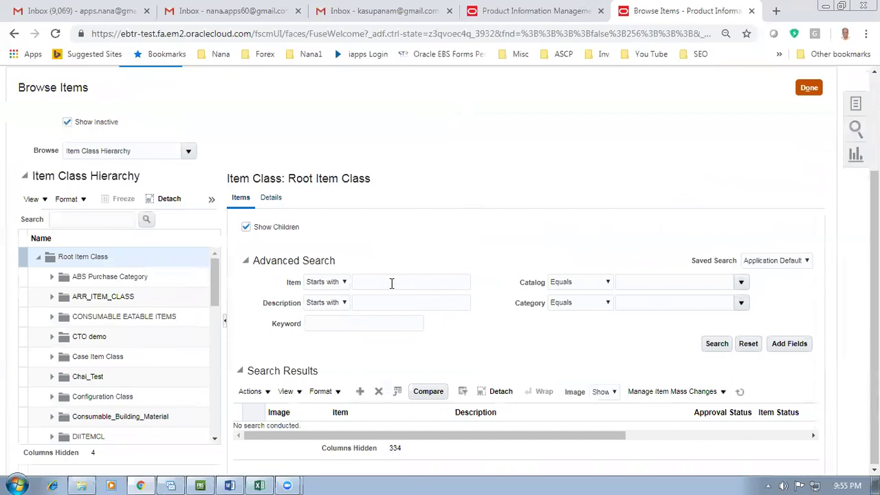
left_click(391, 282)
type("7")
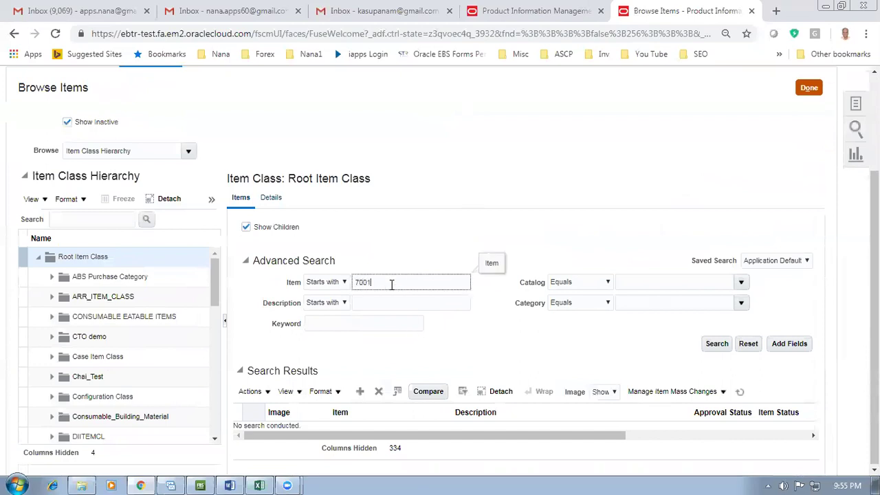
type("001")
key("Return")
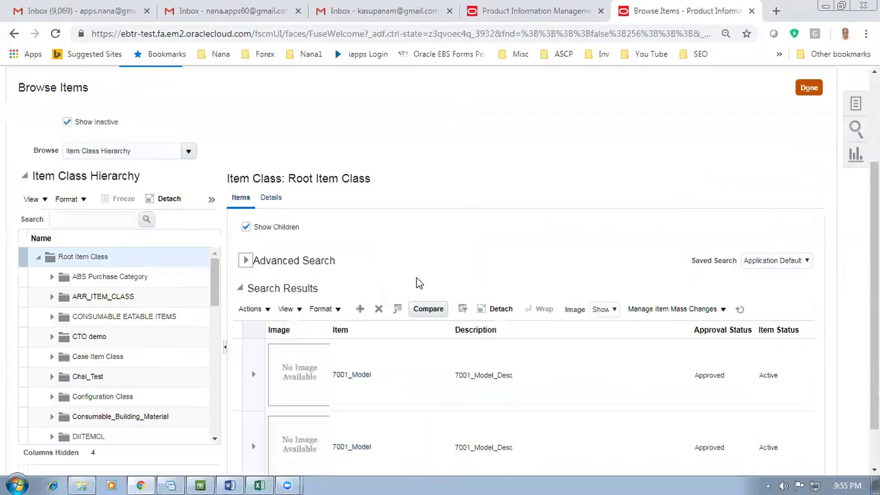
scroll(432, 330, "down", 1)
left_click(346, 399)
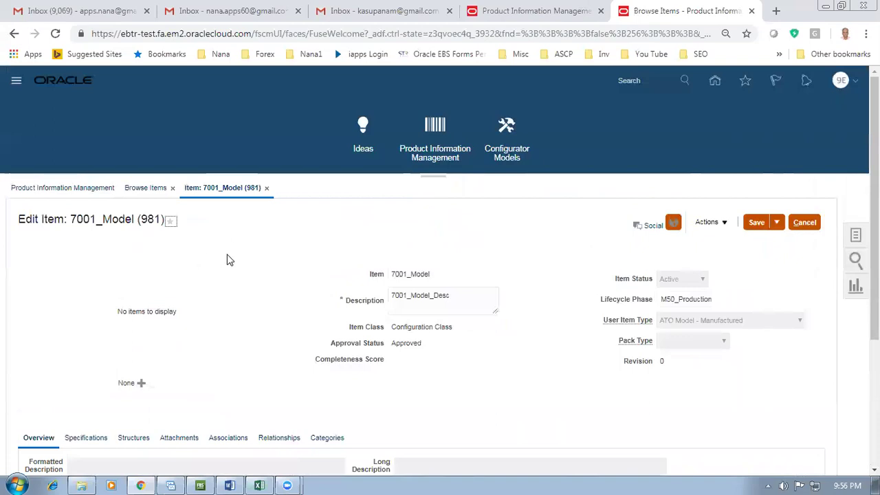
Show the item structures of 7001_Model in organization 981 and start creating a structure from common
scroll(231, 260, "down", 3)
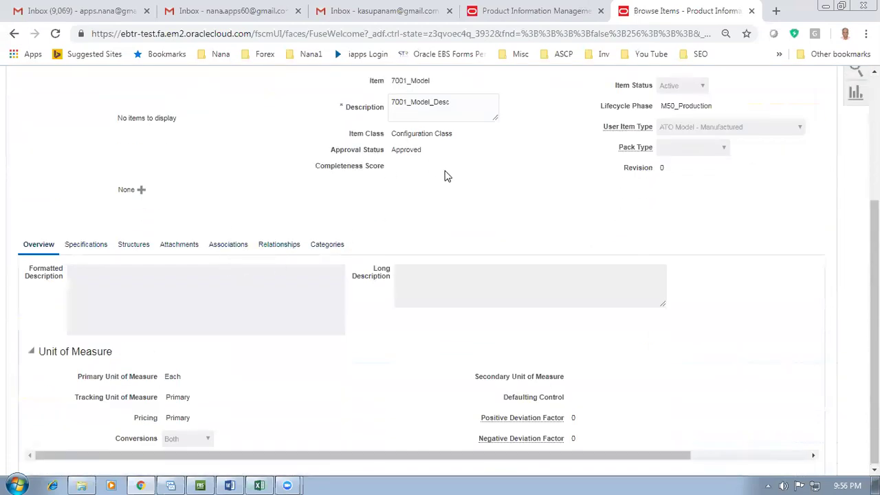
scroll(444, 176, "up", 2)
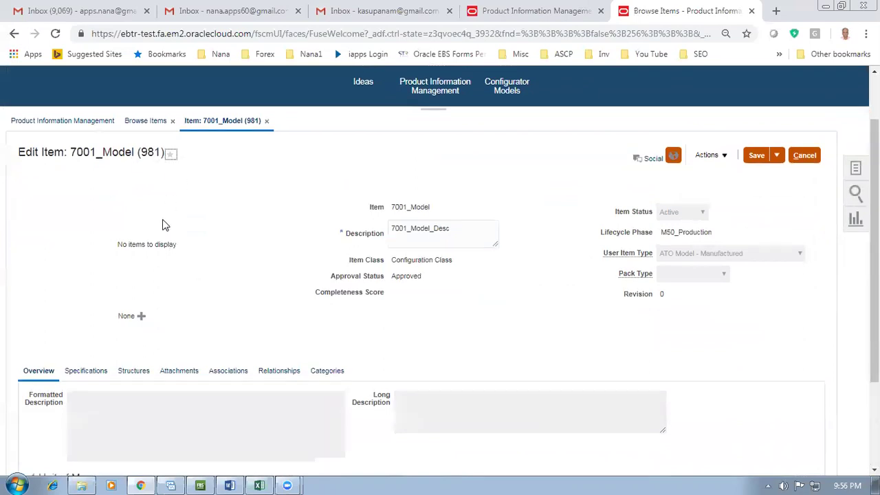
scroll(137, 277, "down", 2)
left_click(132, 243)
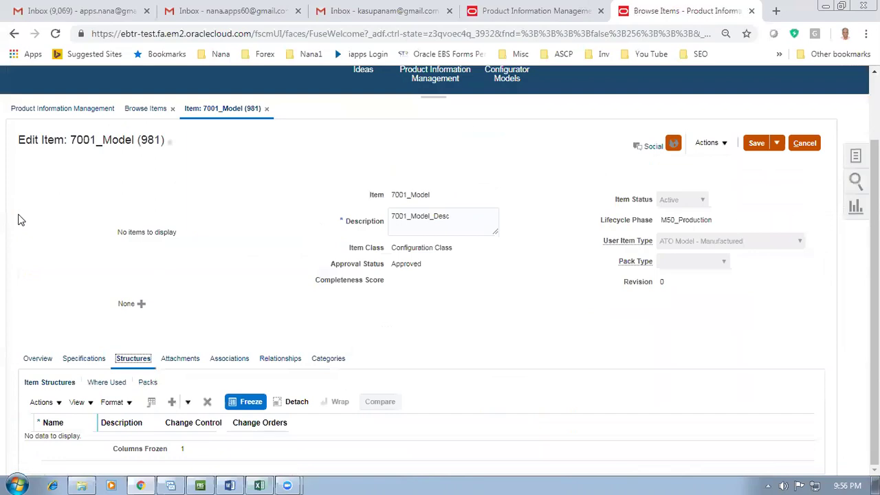
left_click(41, 402)
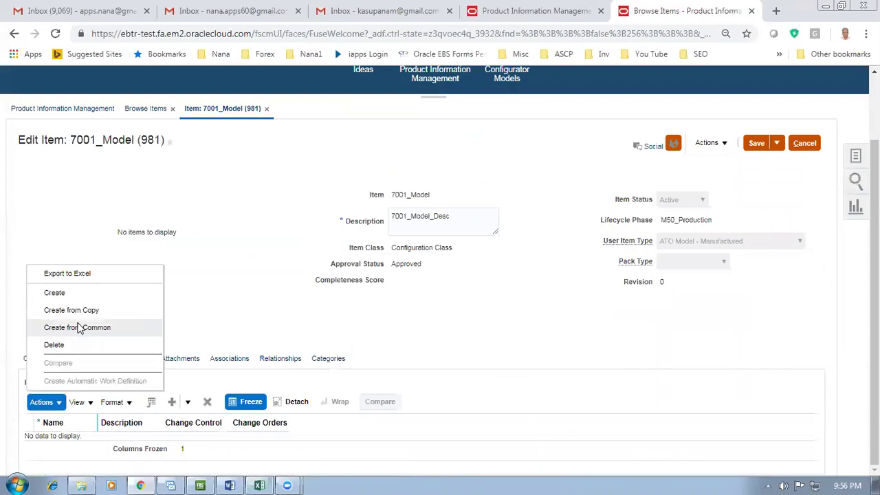
left_click(79, 327)
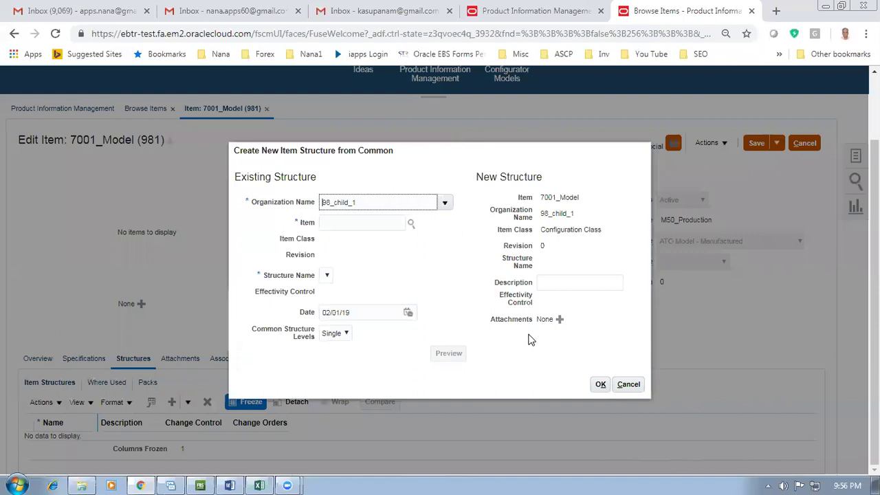
Use organization 980_master_org and item 7001 as the existing structure, submit the common structure creation and dismiss the notice
left_click(445, 206)
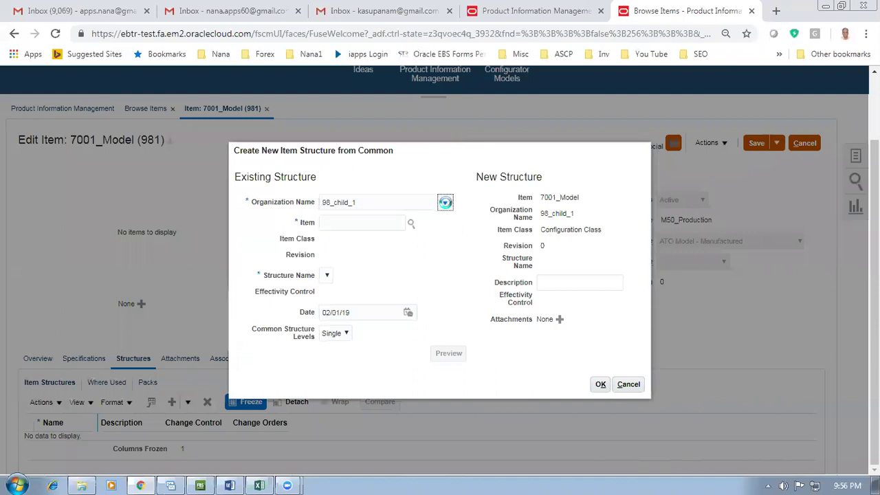
left_click(447, 205)
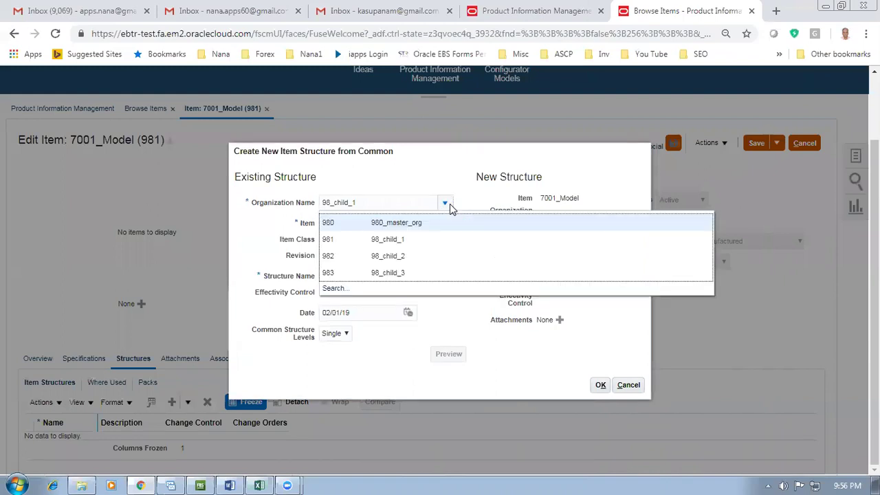
left_click(440, 225)
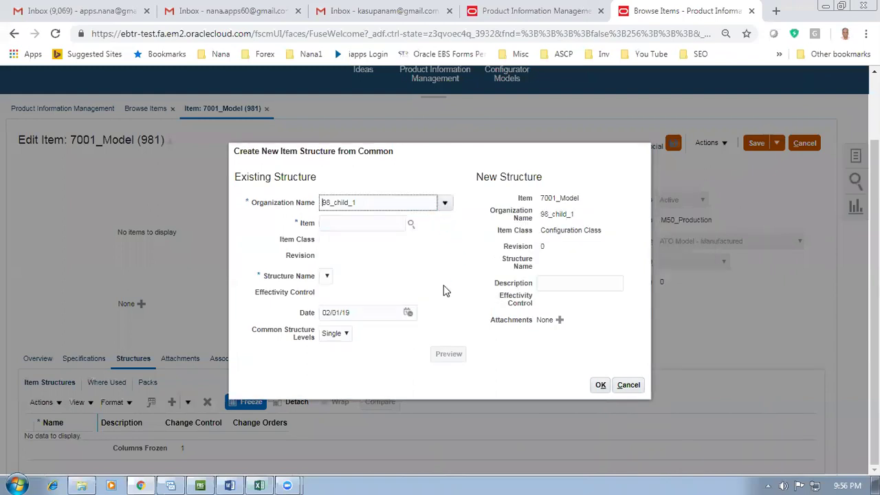
left_click(352, 224)
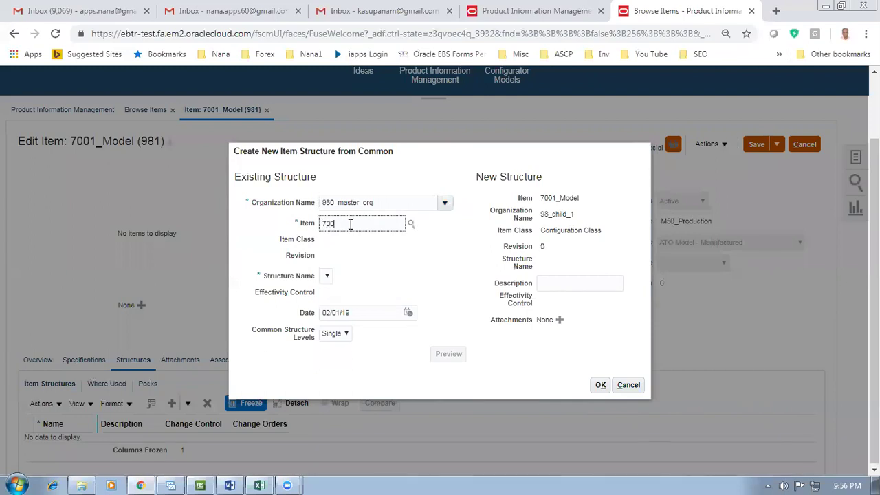
key("Tab")
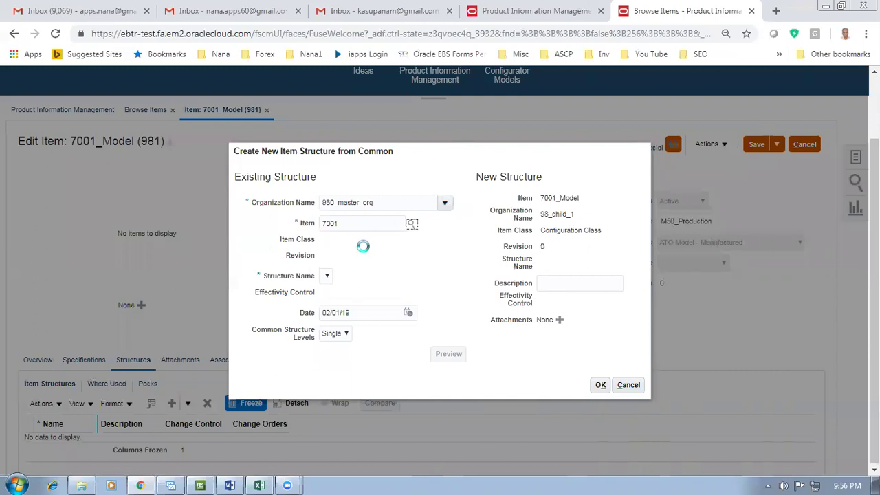
left_click(601, 385)
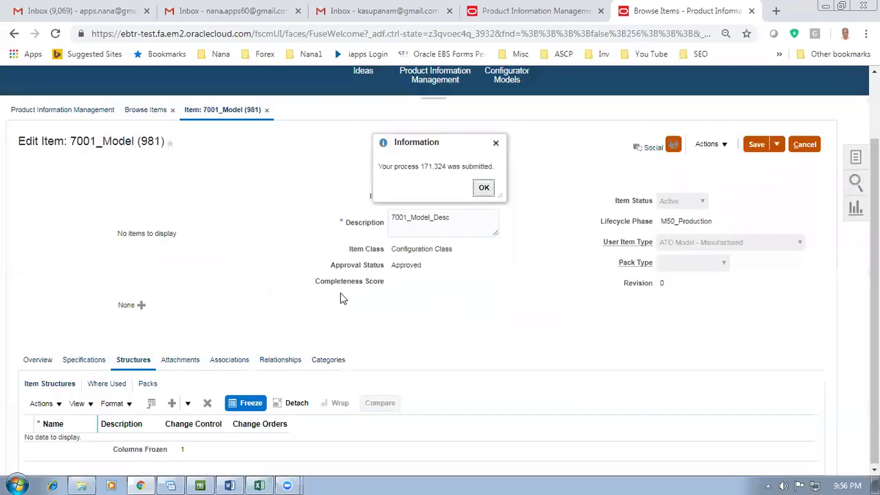
left_click(486, 187)
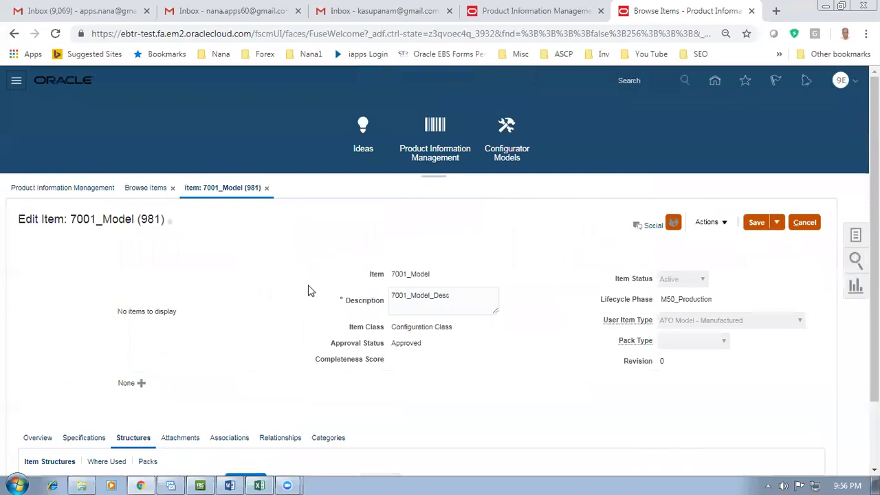
Review the 7001_ATO_Desk_Top_Model hierarchy and its four option classes, 7002 to 7005, in the Excel workbook
left_click(258, 485)
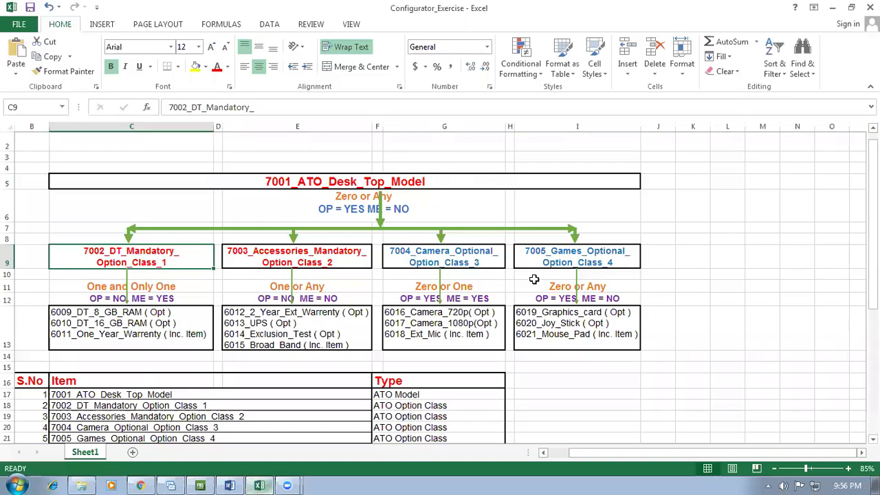
left_click(325, 181)
left_click(300, 258)
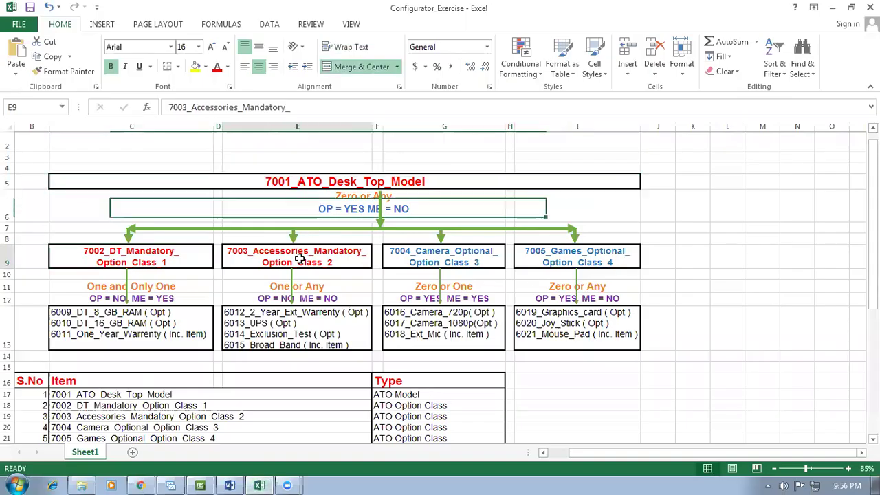
left_click(100, 255)
left_click(265, 265)
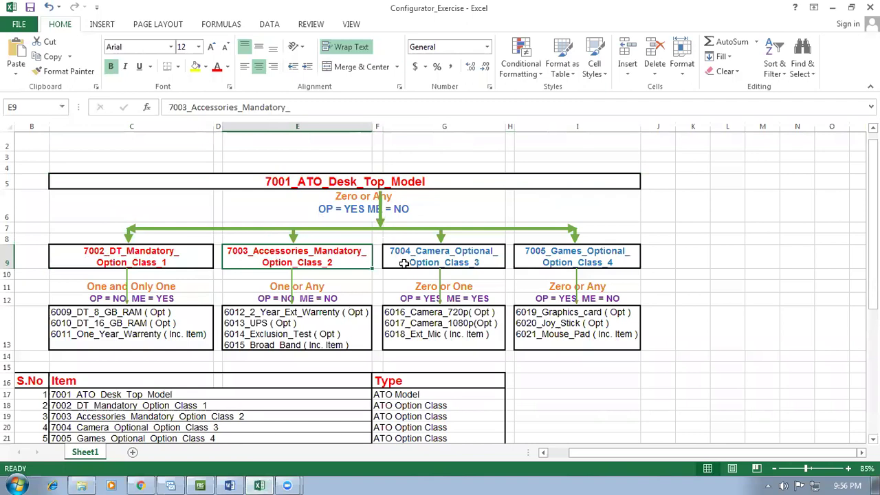
left_click(404, 264)
left_click(563, 257)
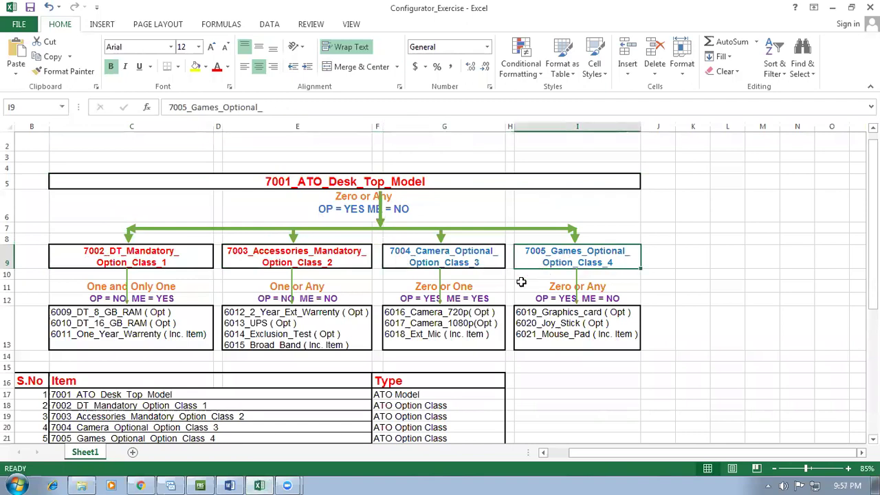
Examine the workbook's item list and routing, checking the types assigned to the 7001 model and the 7002 to 7005 option classes
scroll(428, 305, "down", 3)
scroll(236, 351, "down", 2)
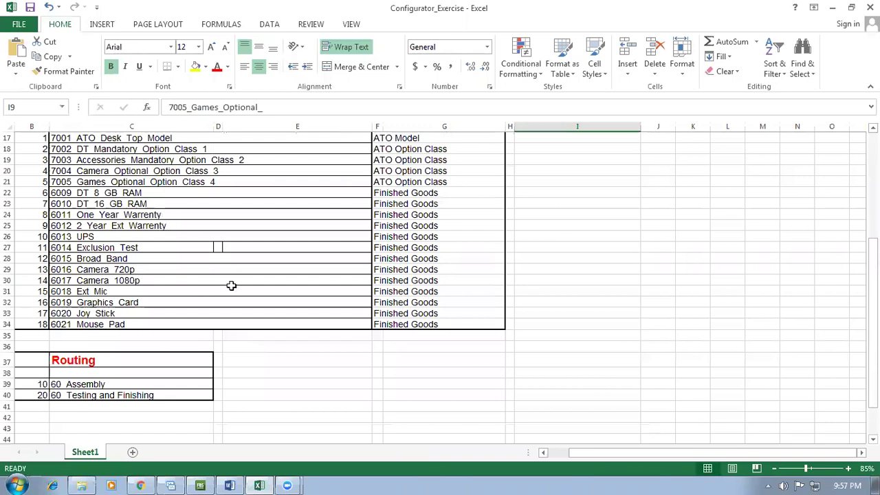
scroll(391, 193, "up", 1)
left_click(411, 177)
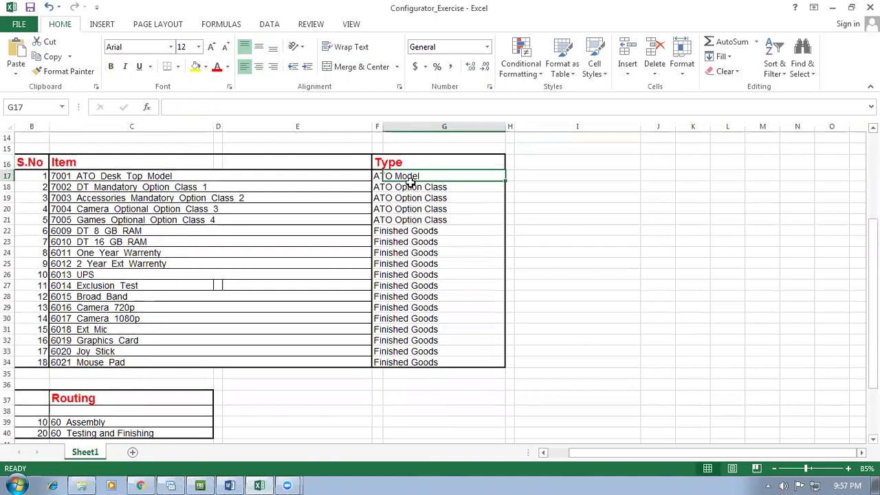
left_click(413, 189)
left_click(415, 199)
left_click(416, 210)
left_click(418, 220)
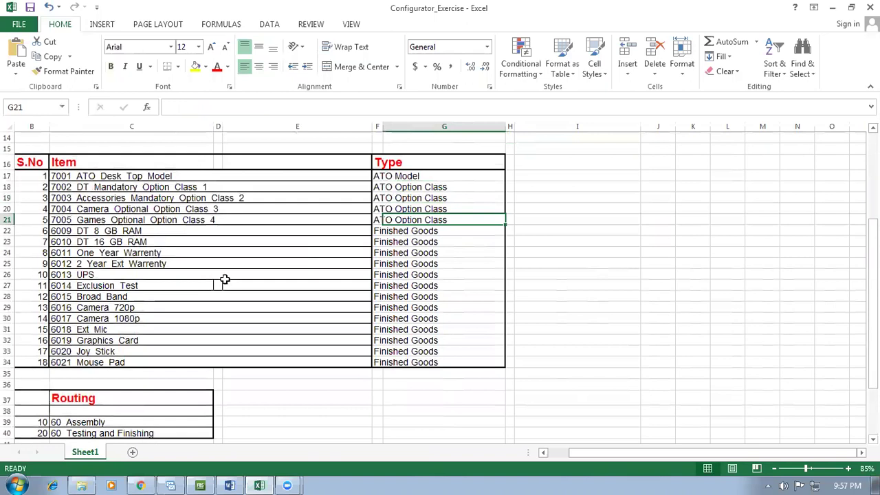
Back in Oracle, save and close the 7001_Model item of organization 981 and finish browsing items
key("alt+Tab")
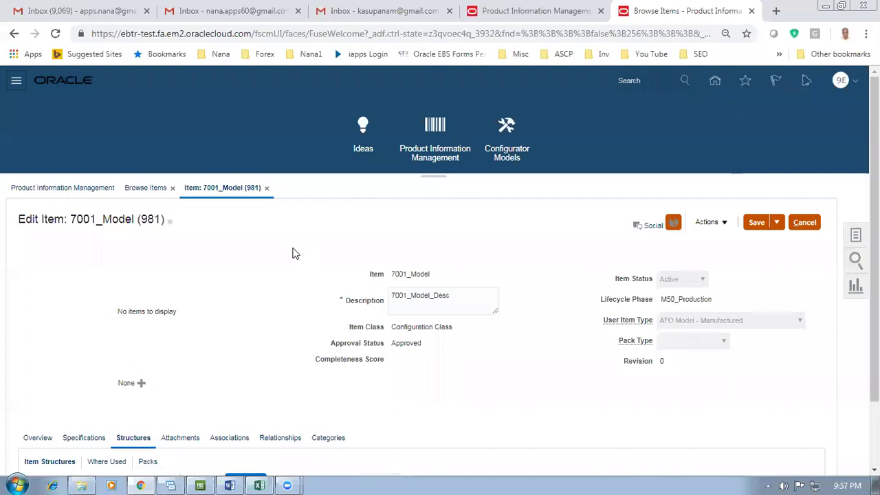
left_click(779, 227)
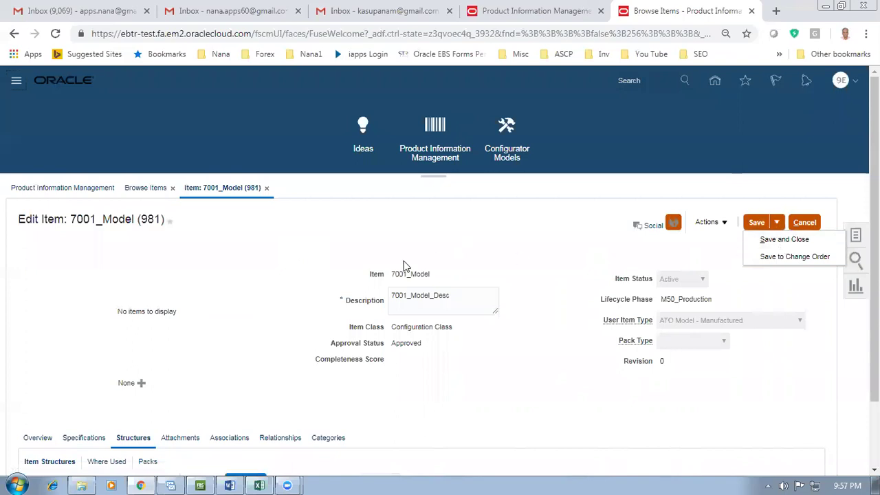
left_click(802, 240)
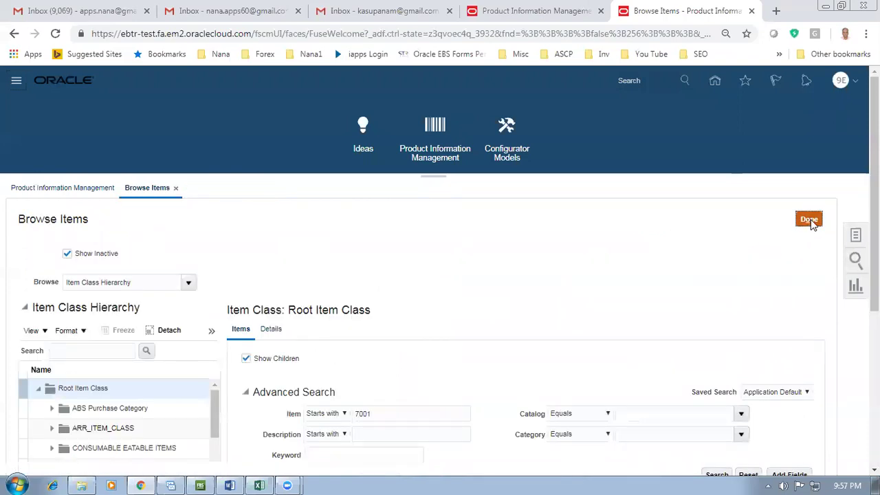
left_click(808, 219)
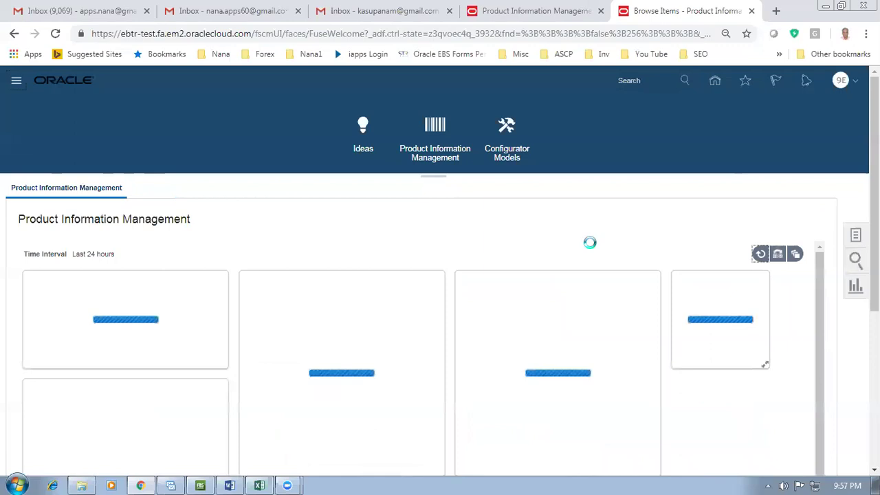
Return to the home page, open the Manufacturing Work Definition area for organization 981 and start managing work definitions
left_click(715, 81)
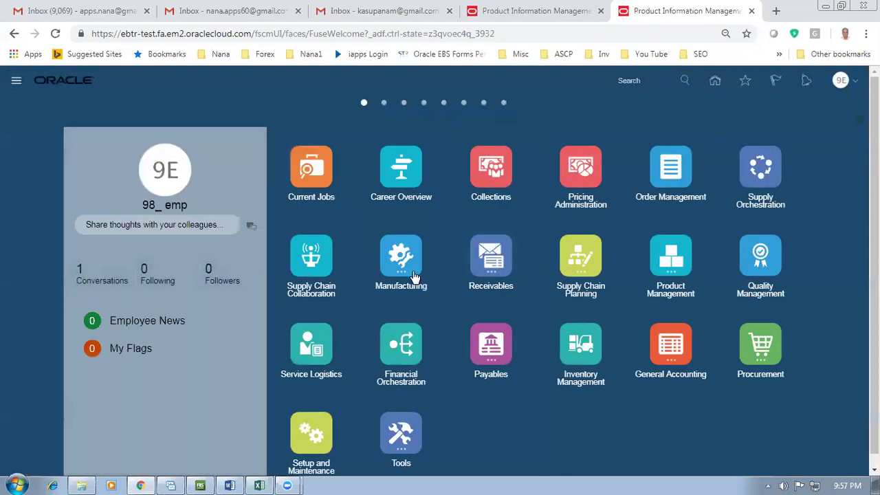
left_click(406, 256)
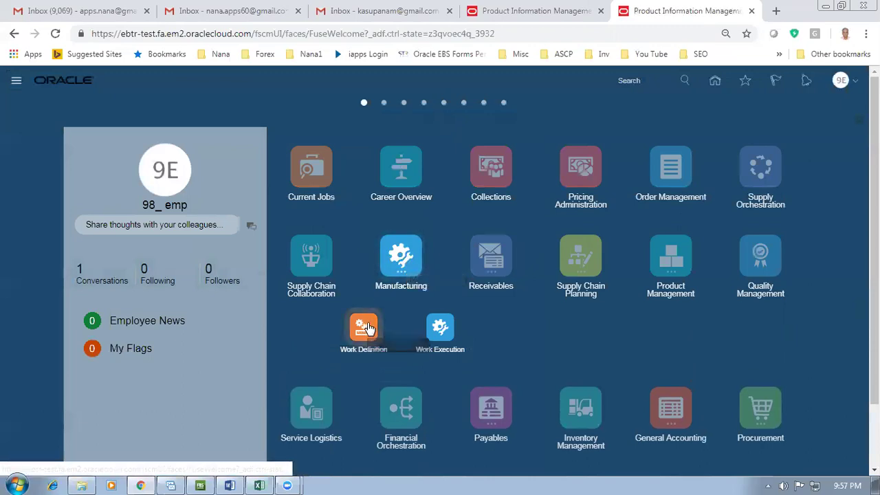
left_click(369, 329)
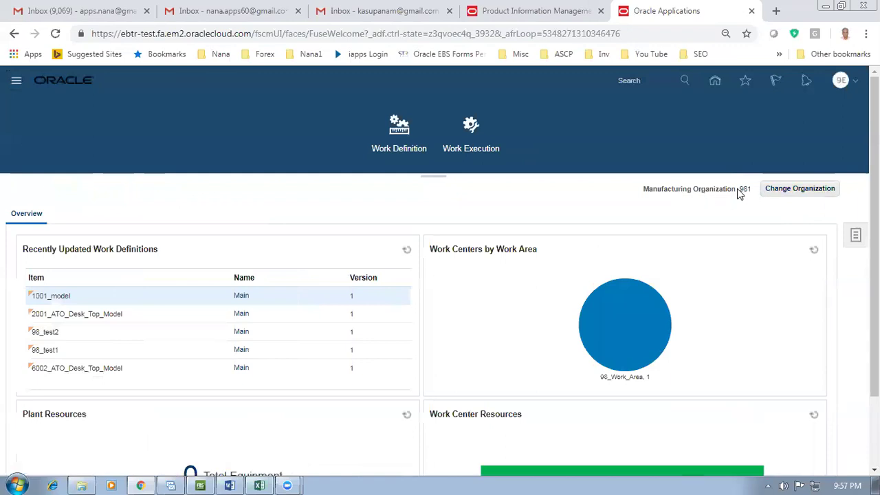
left_click(855, 236)
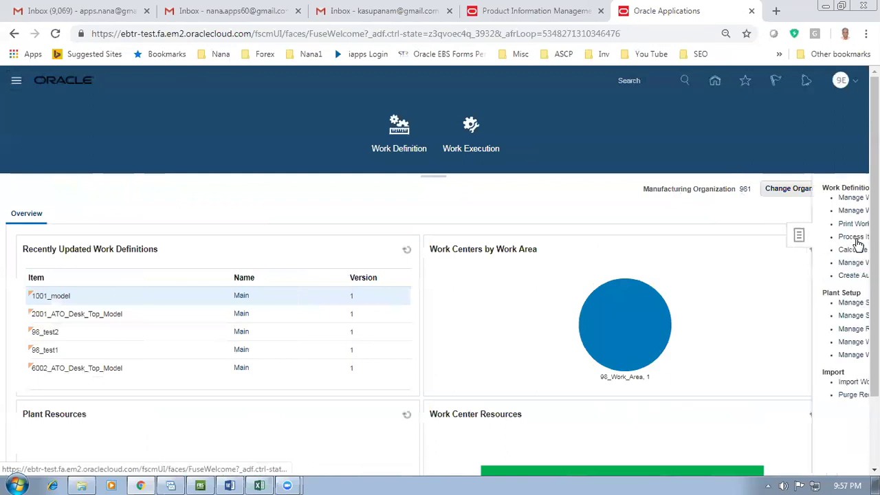
left_click(603, 202)
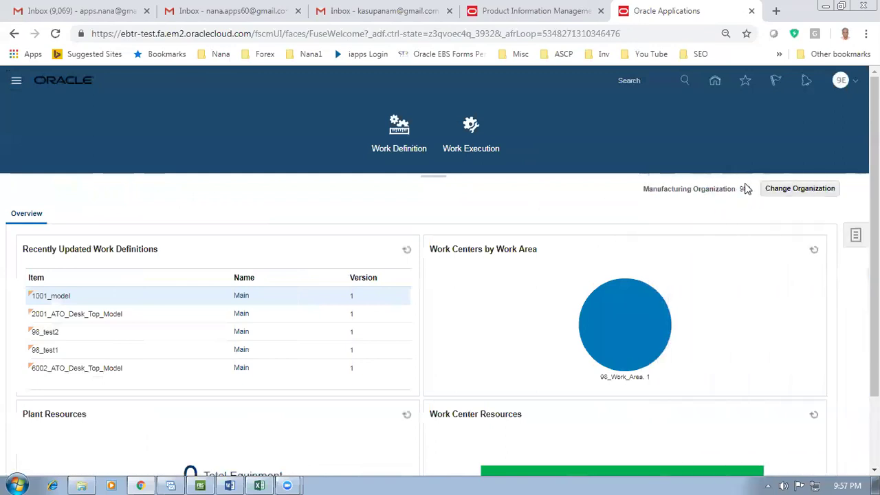
left_click(855, 236)
left_click(696, 199)
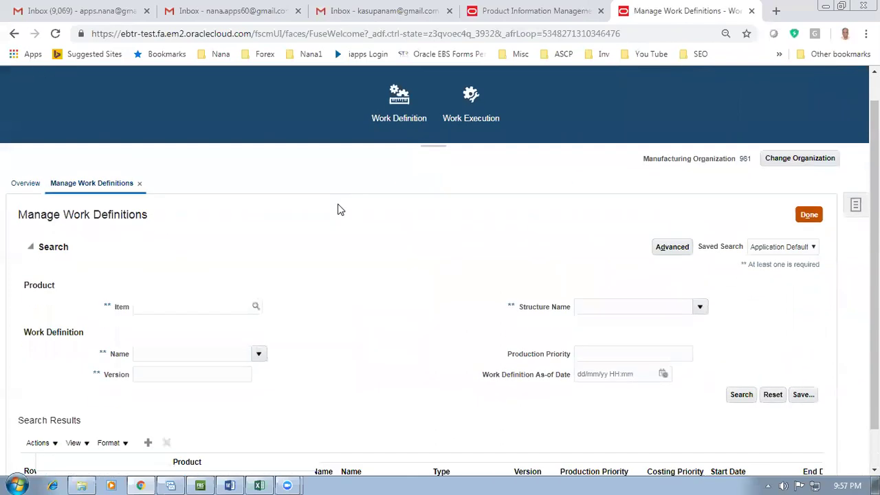
Try to search the work definitions for item 7001 and clear the item criterion
scroll(133, 301, "down", 1)
left_click(150, 263)
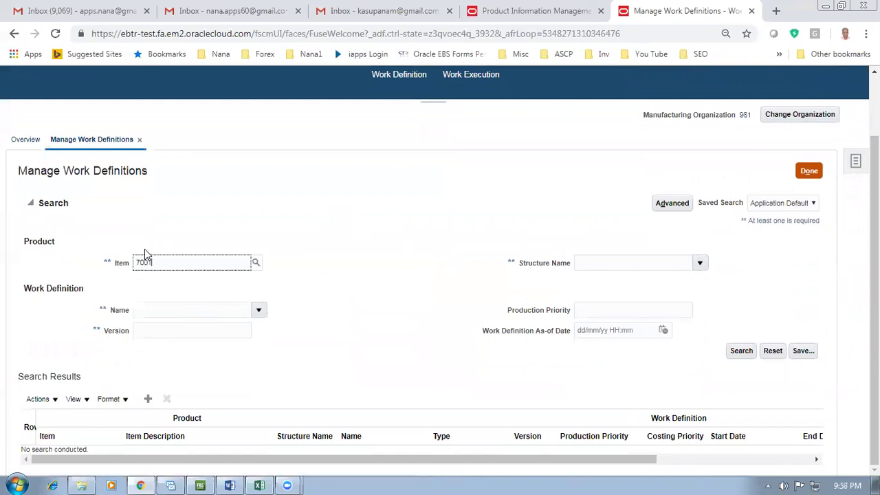
left_click(741, 352)
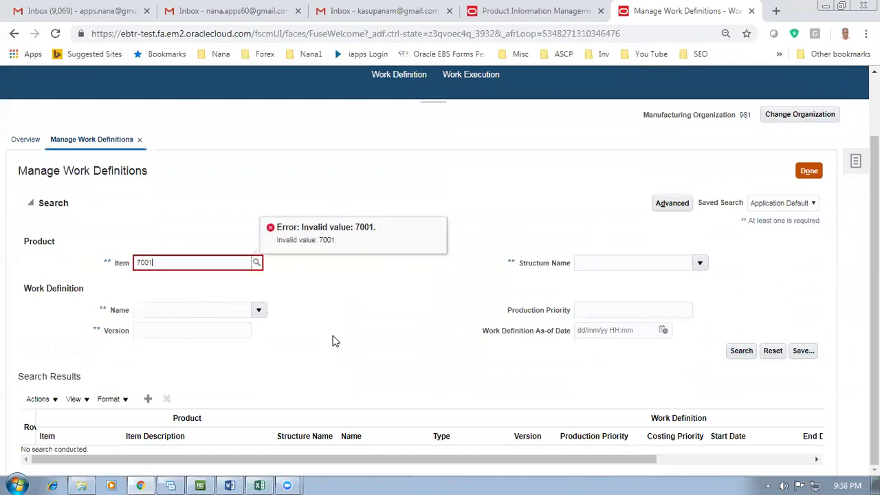
left_click_drag(165, 263, 76, 280)
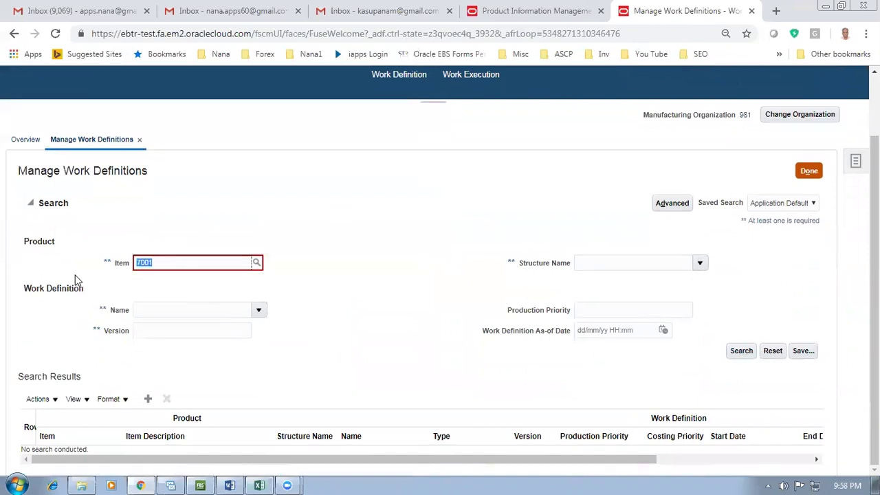
key("BackSpace")
left_click(275, 345)
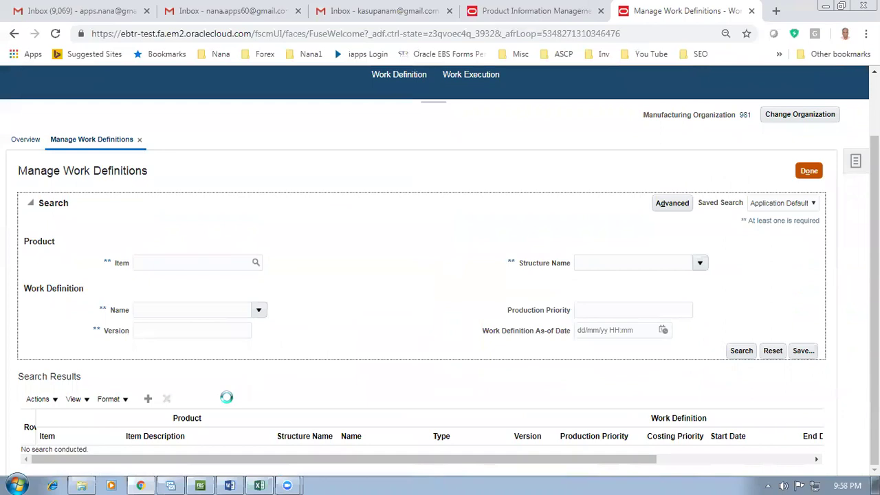
left_click(148, 399)
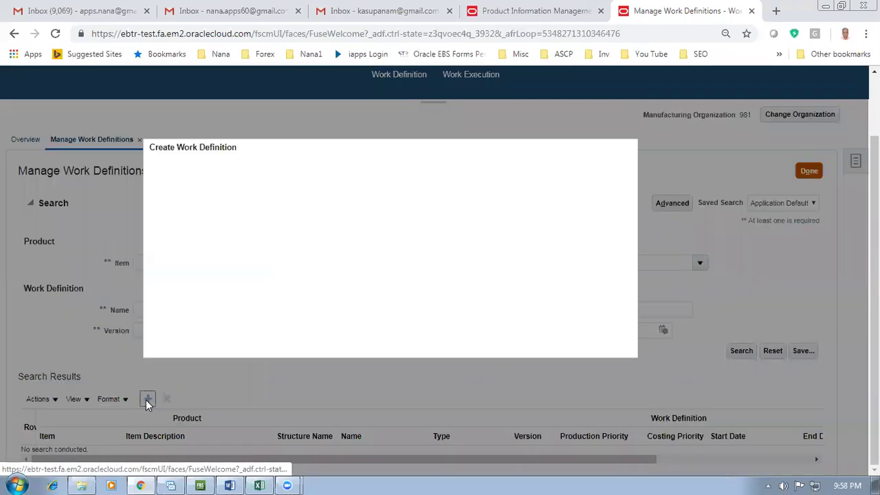
left_click(307, 225)
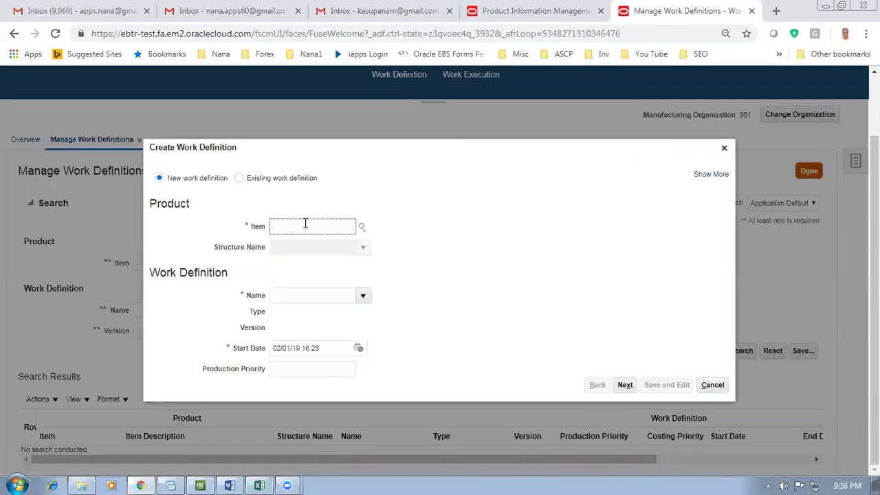
type("7001")
key("Tab")
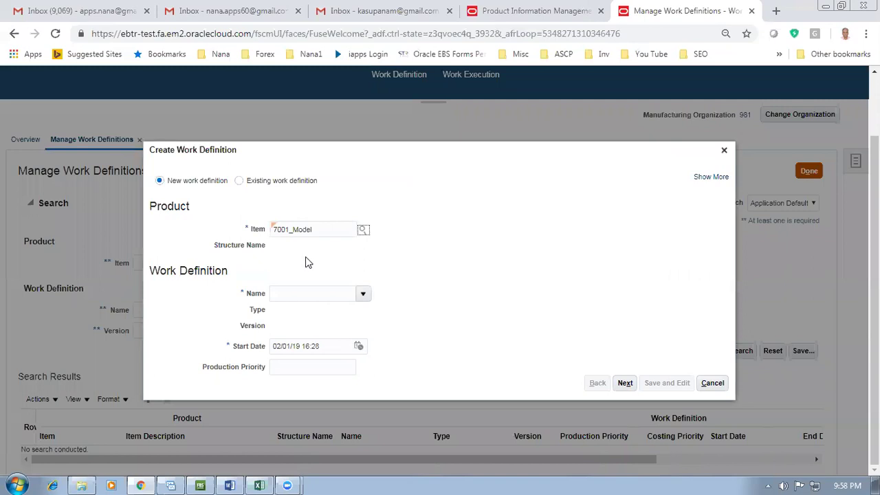
left_click(711, 383)
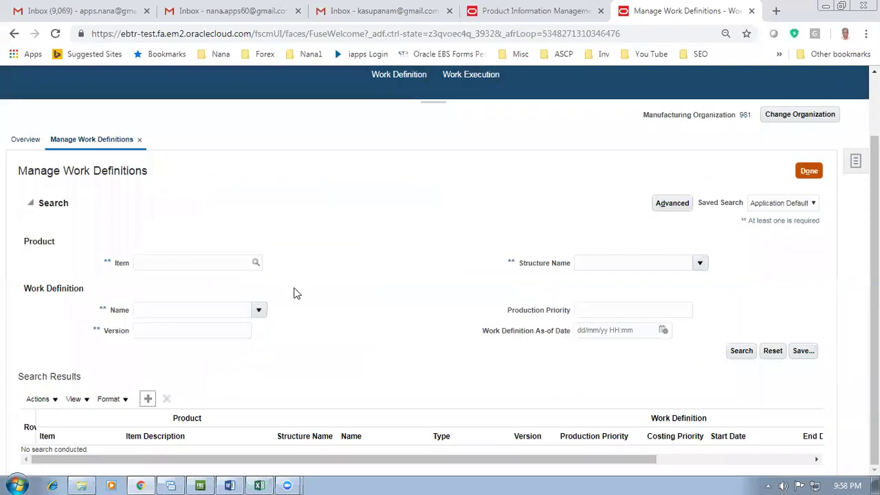
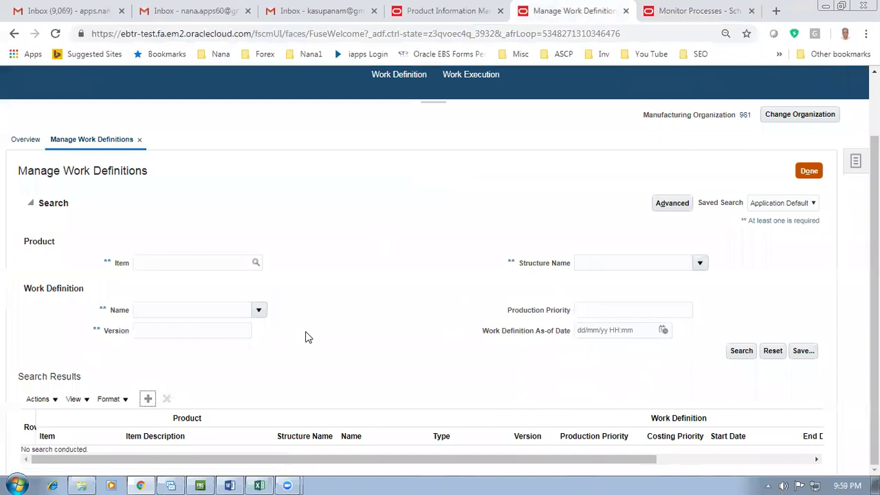
Start a new work definition for item 7001_Model with the name Main and proceed to its operations
left_click(148, 399)
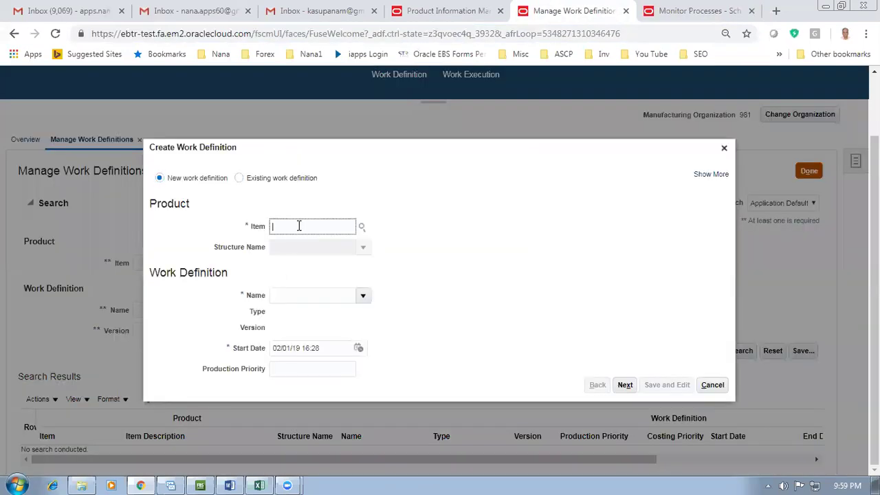
type("7001")
key("Tab")
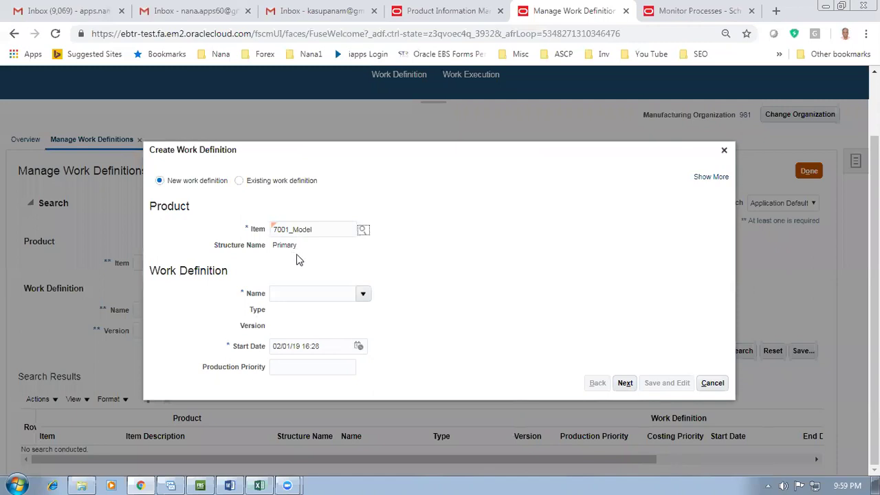
left_click(364, 295)
left_click(422, 318)
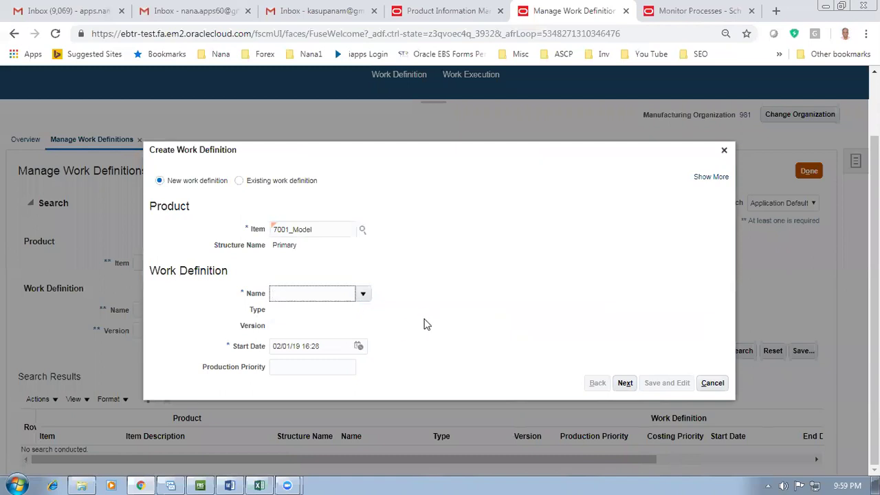
left_click(626, 385)
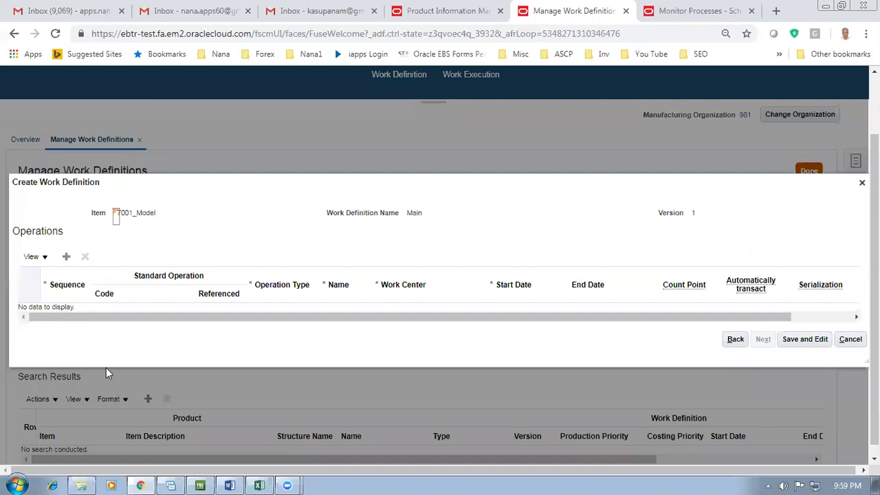
Add operation 10 with standard operation 98_Deskyop_Assembly and operation 20 with standard operation 98_testing to the work definition
left_click(66, 257)
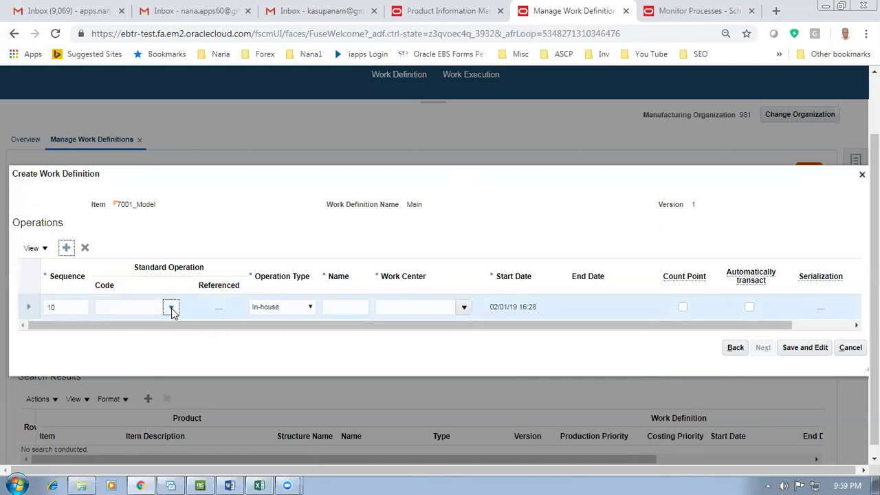
left_click(172, 310)
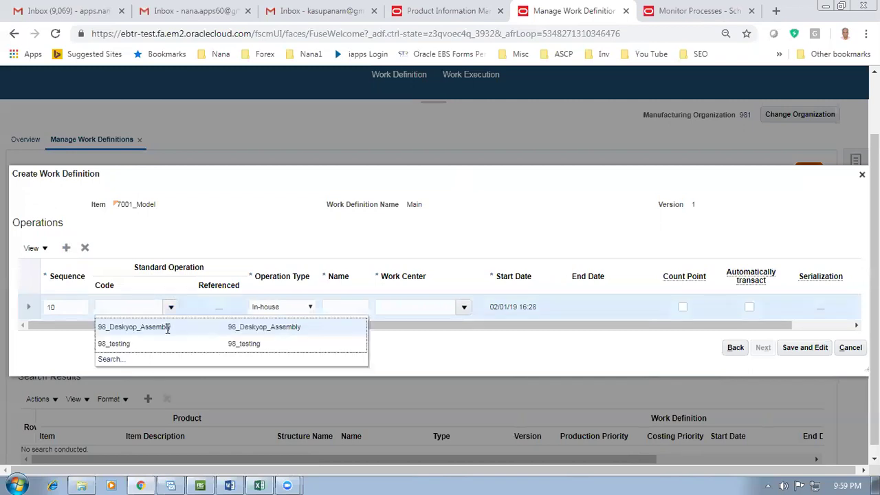
left_click(166, 328)
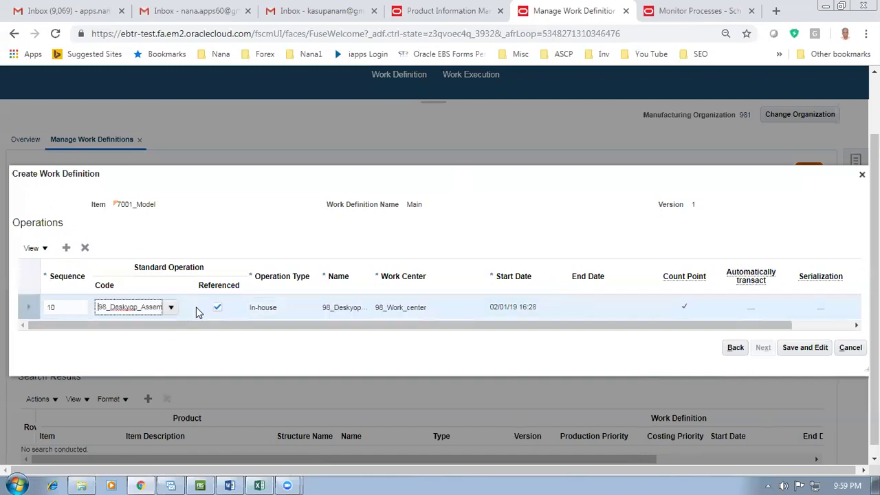
left_click(66, 247)
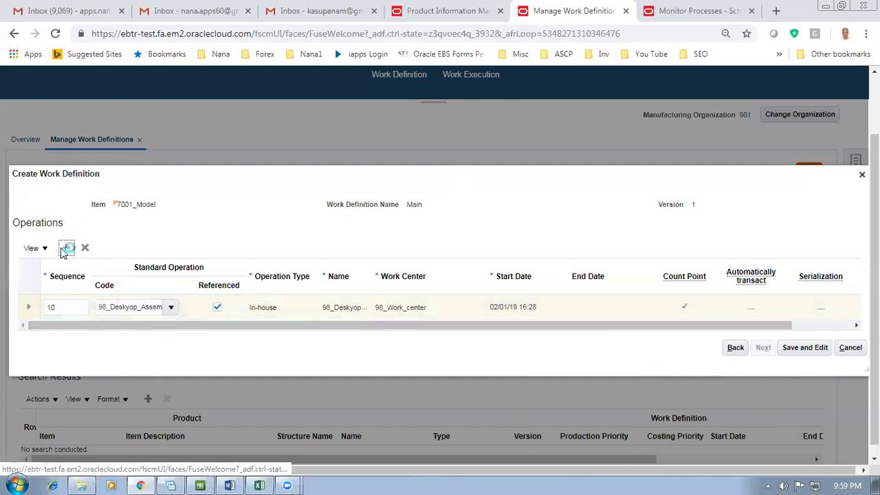
left_click(172, 321)
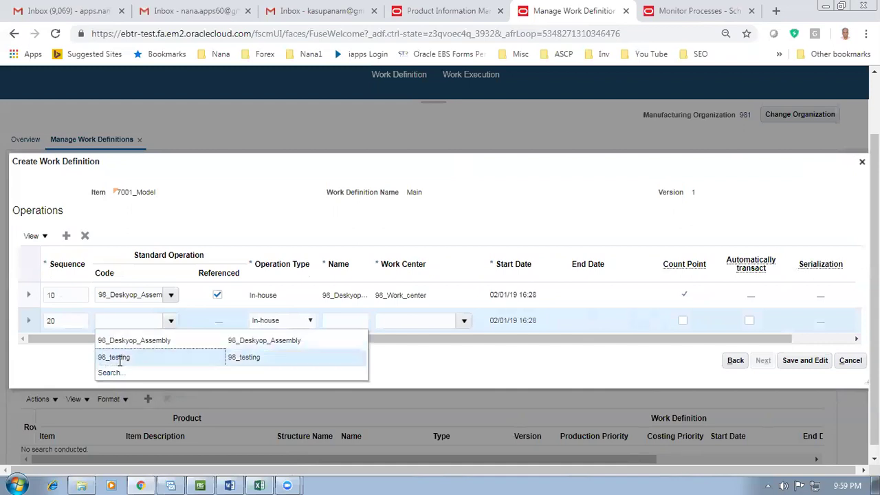
left_click(118, 358)
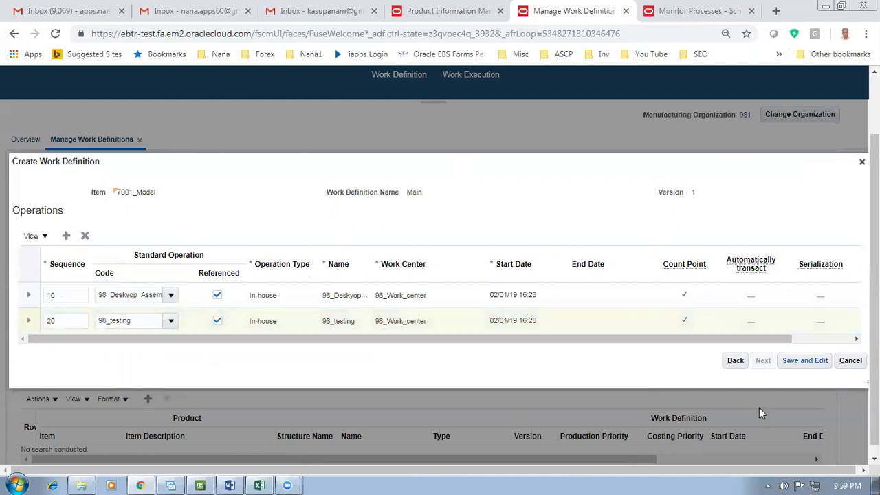
left_click_drag(500, 338, 582, 342)
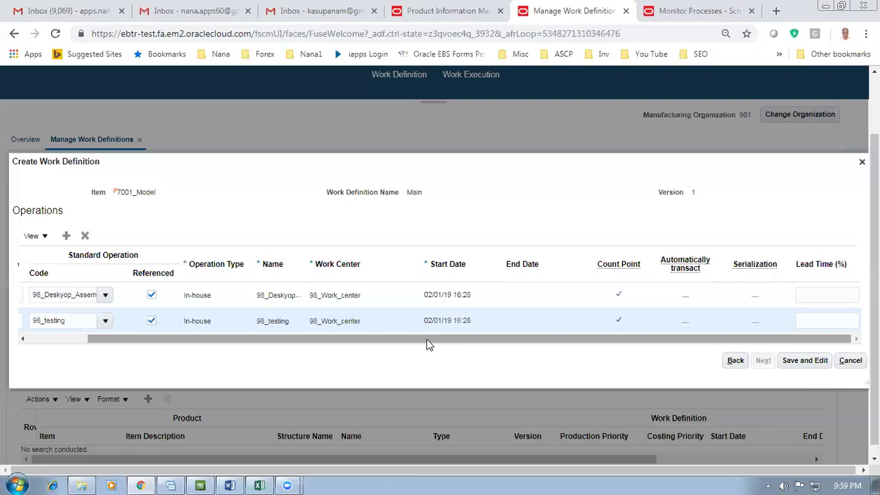
left_click_drag(428, 340, 264, 353)
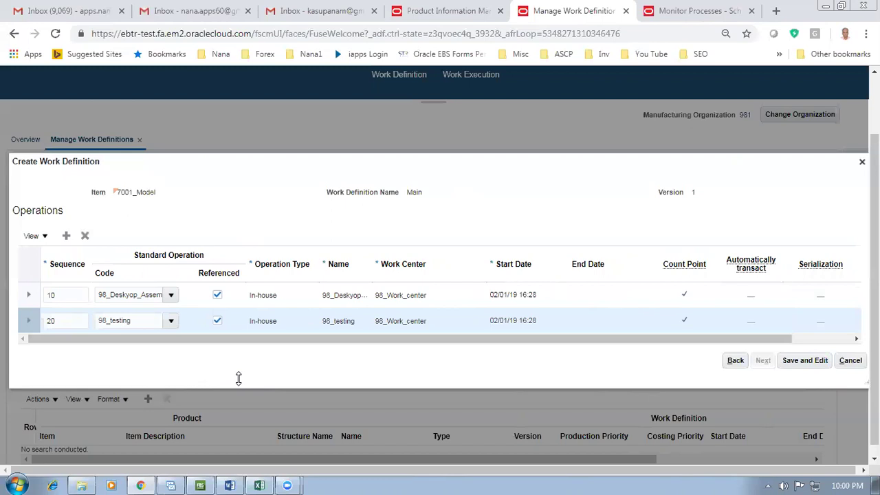
Save the new work definition for editing and assign the 7002_DT mandatory option class to operation 10
left_click(800, 363)
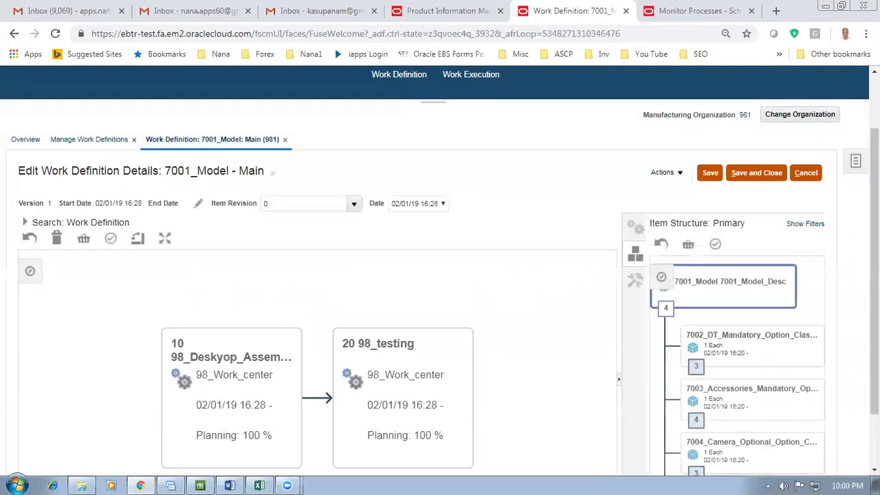
scroll(440, 273, "down", 1)
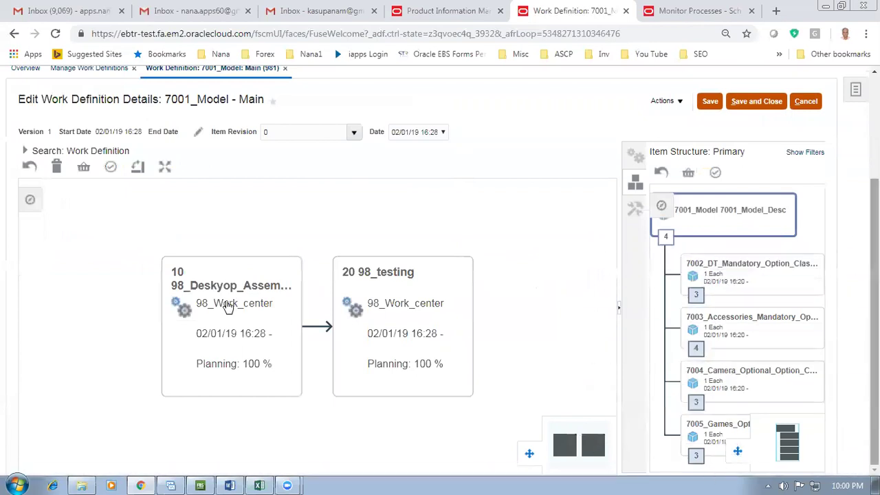
left_click(770, 288)
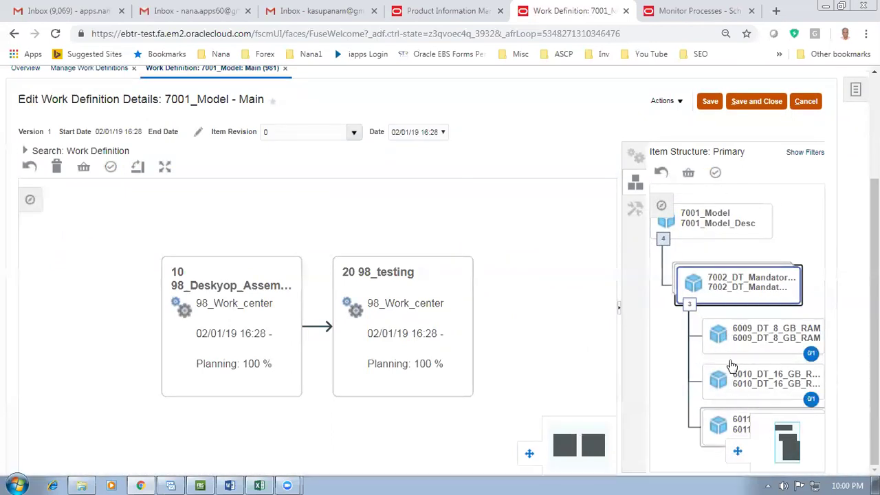
left_click_drag(754, 290, 241, 314)
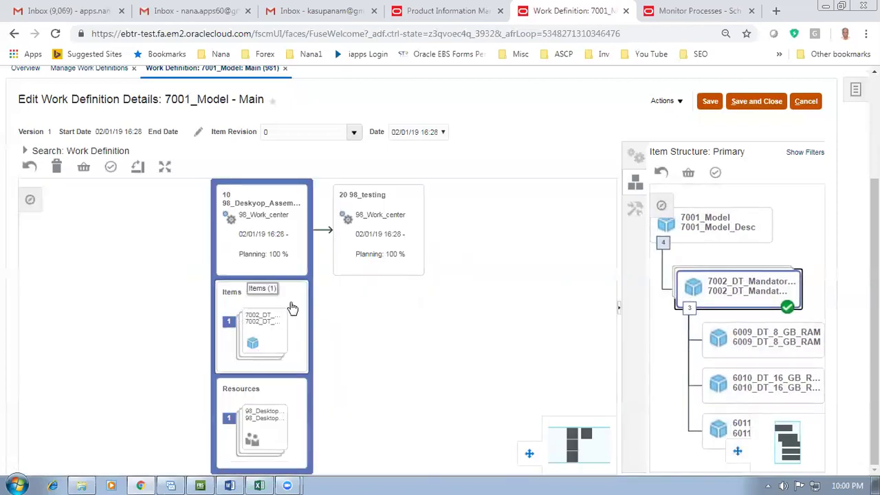
Return to the top of the item structure and assign the 7003_Accessories mandatory option class to operation 10
left_click(662, 174)
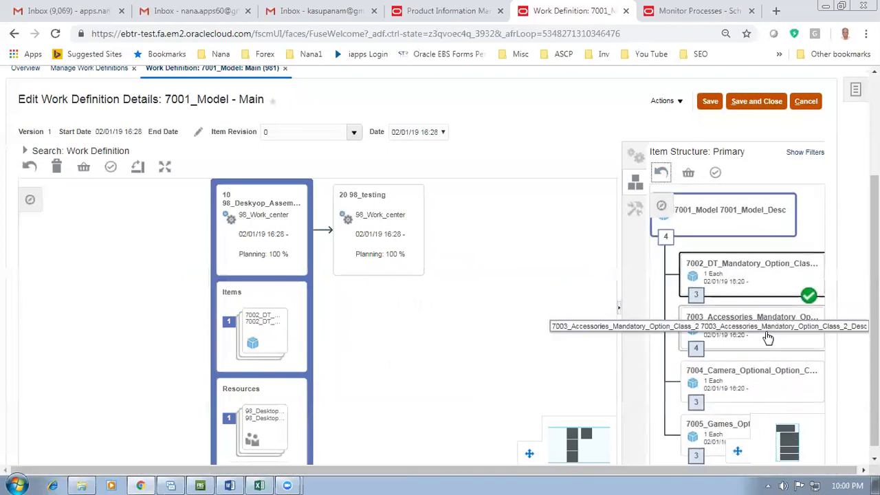
double_click(768, 339)
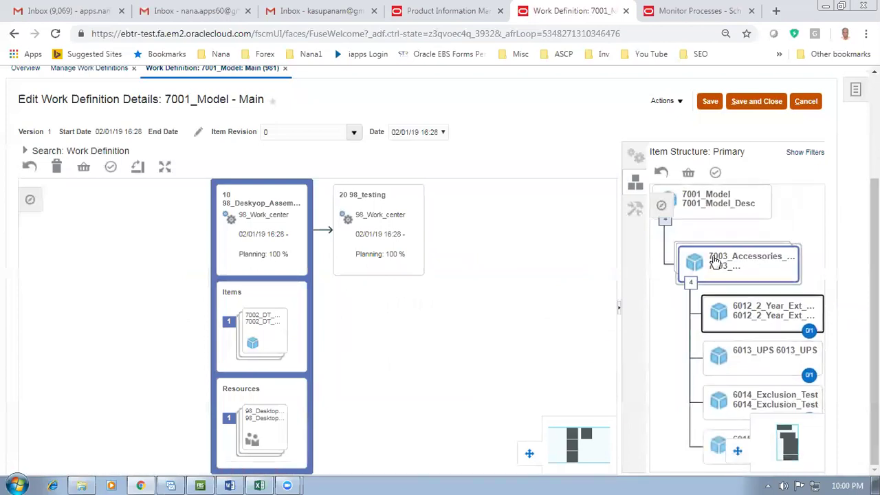
left_click_drag(747, 268, 268, 330)
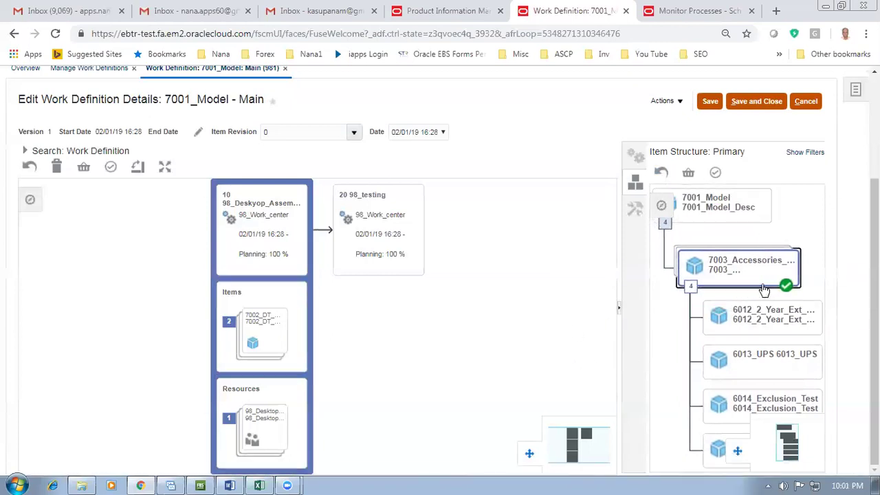
Return to the top-level item structure and assign the 7004_Camera optional option class to operation 10
left_click(662, 174)
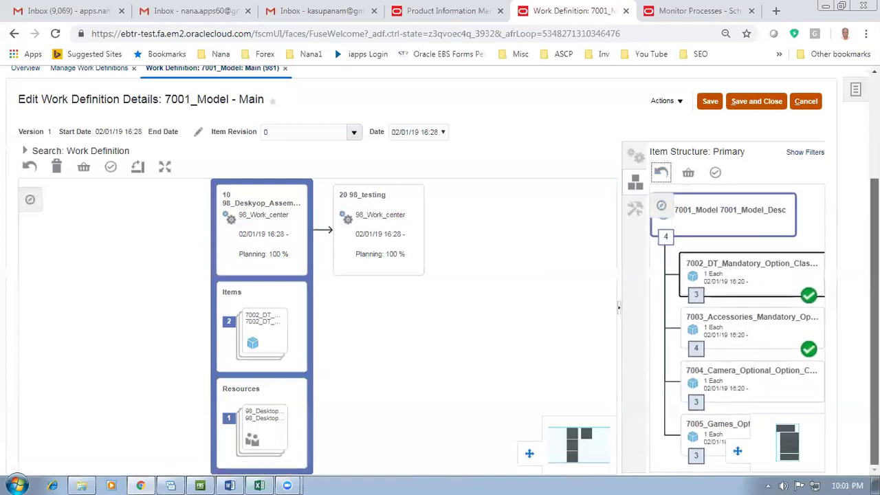
left_click(746, 387)
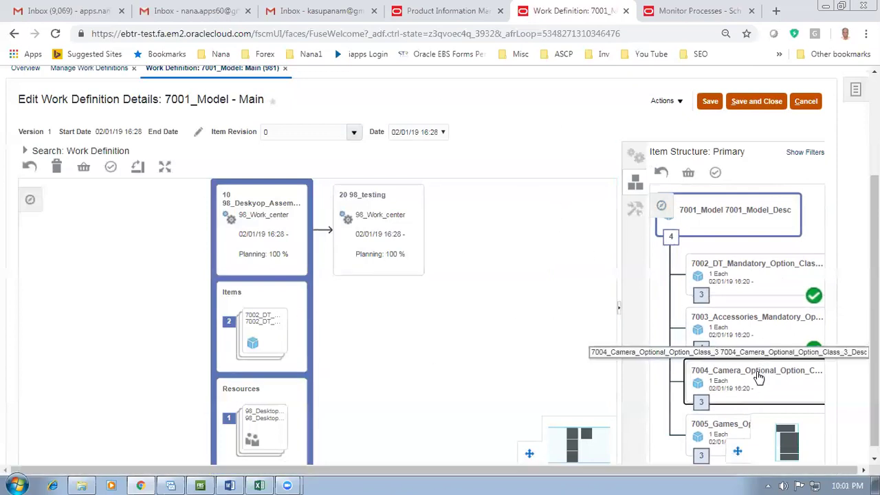
left_click_drag(758, 383, 267, 361)
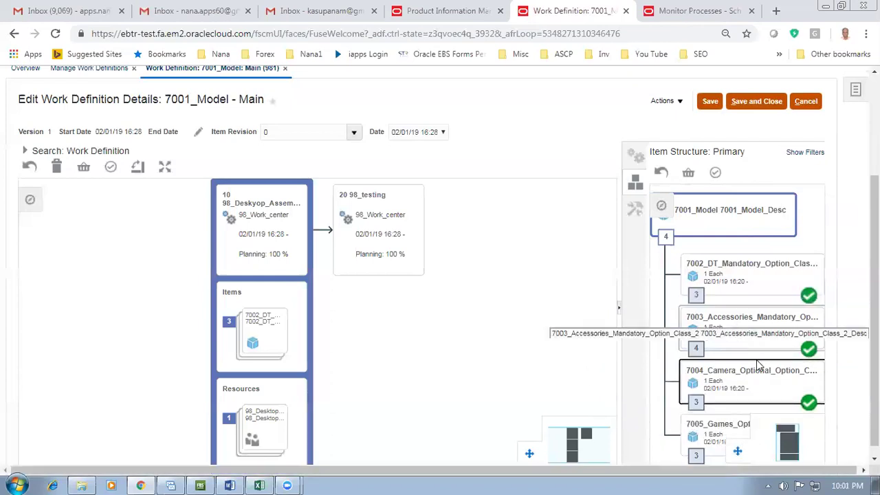
Assign the 7005_Games optional option class to operation 10 and expand the operation's items
left_click(741, 441)
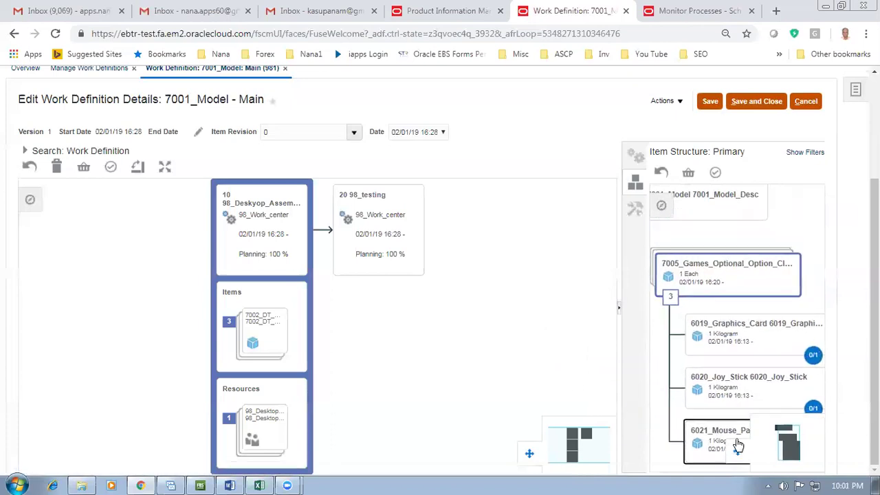
left_click_drag(736, 281, 261, 316)
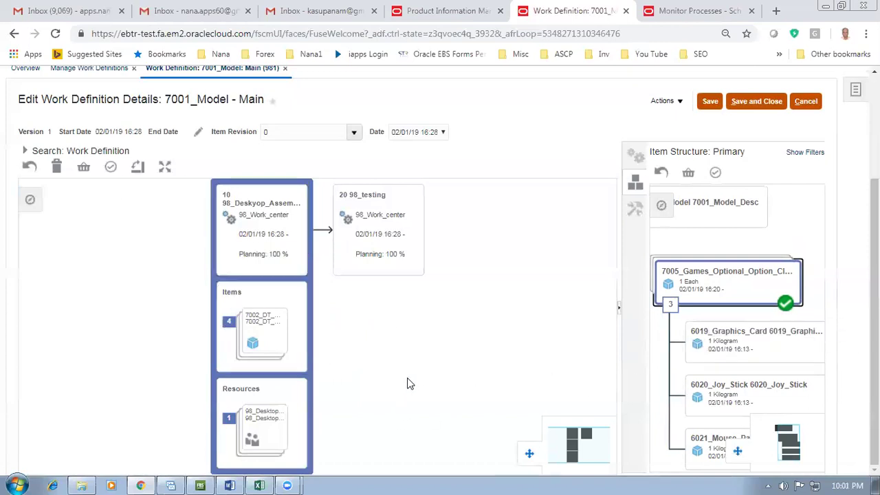
left_click(260, 310)
left_click(260, 313)
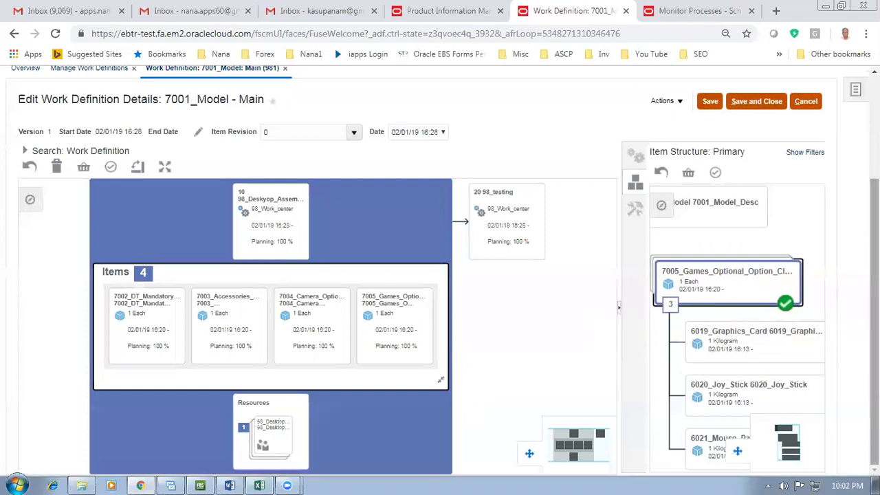
Save and close the 7001_Model work definition, and leave the work definition management page
scroll(875, 310, "up", 1)
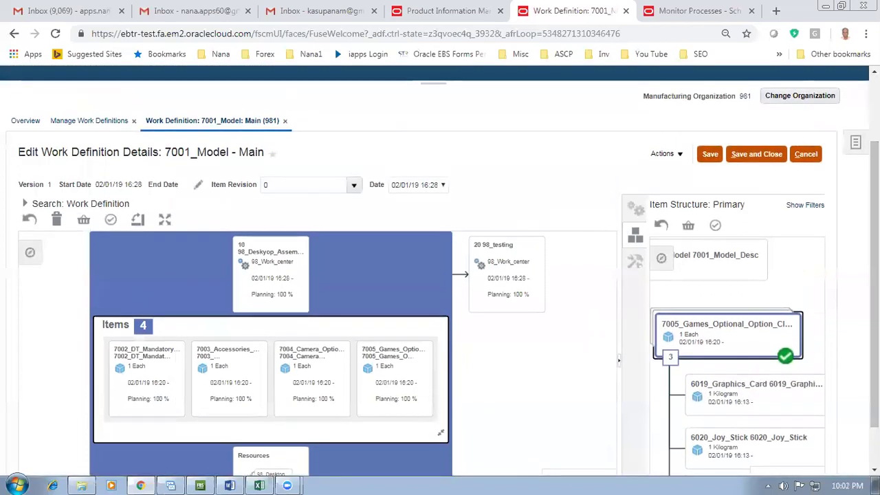
left_click(752, 156)
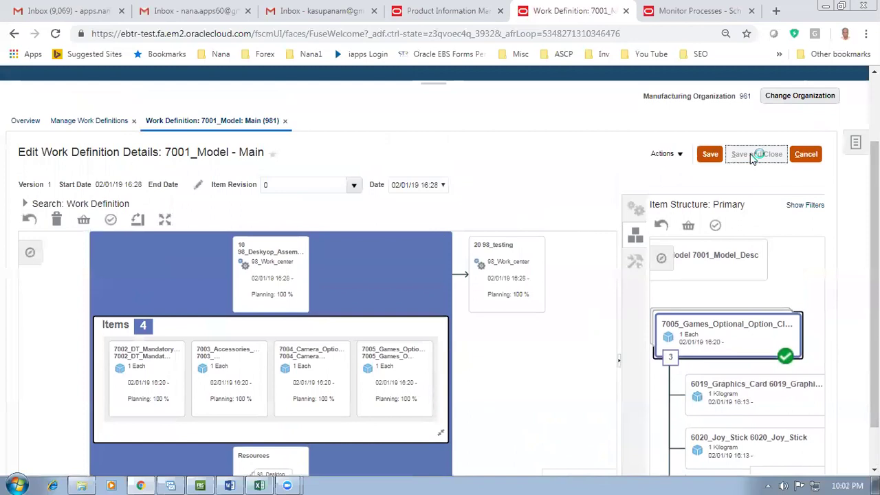
left_click(808, 172)
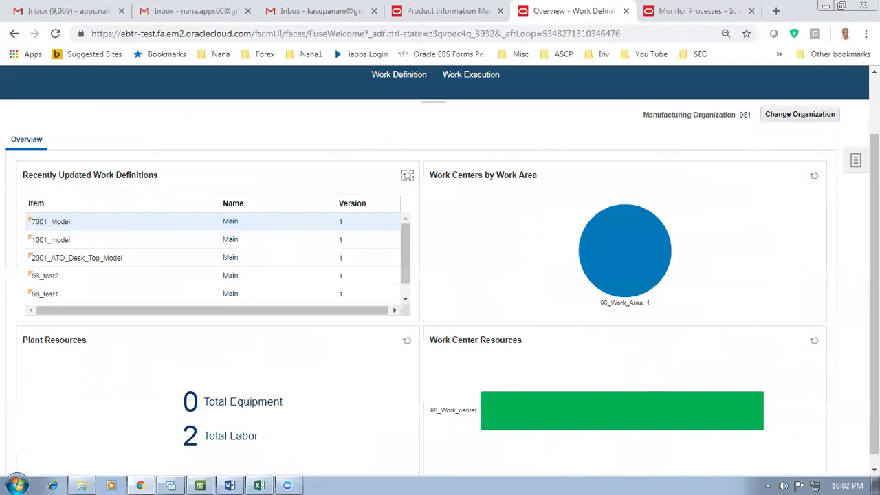
Go to Configurator Models under Product Management and open the Manage Workspaces page
scroll(853, 187, "up", 2)
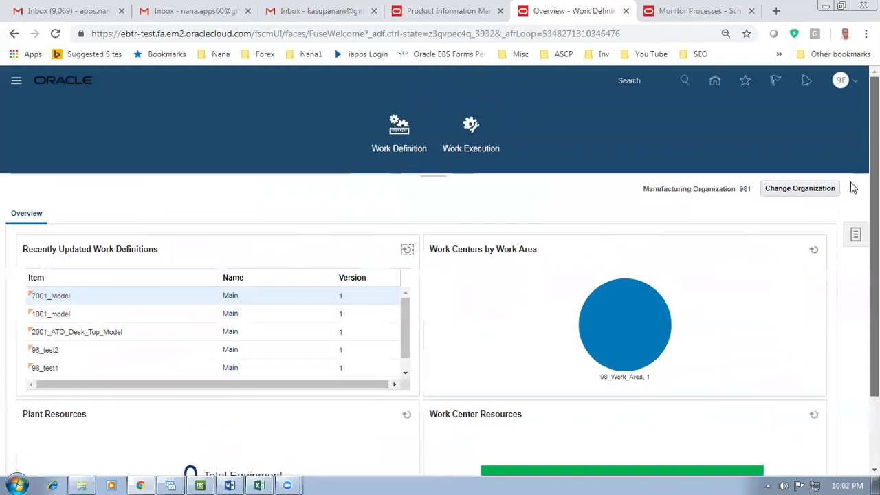
left_click(715, 83)
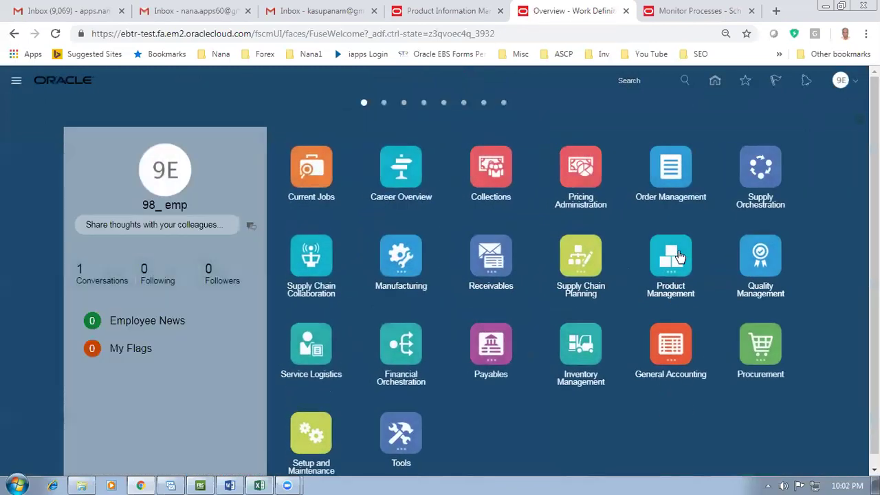
left_click(677, 255)
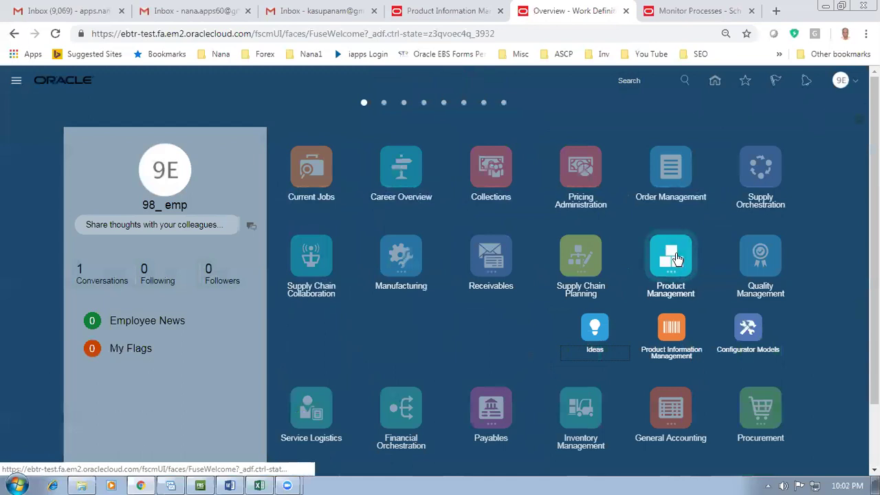
left_click(757, 333)
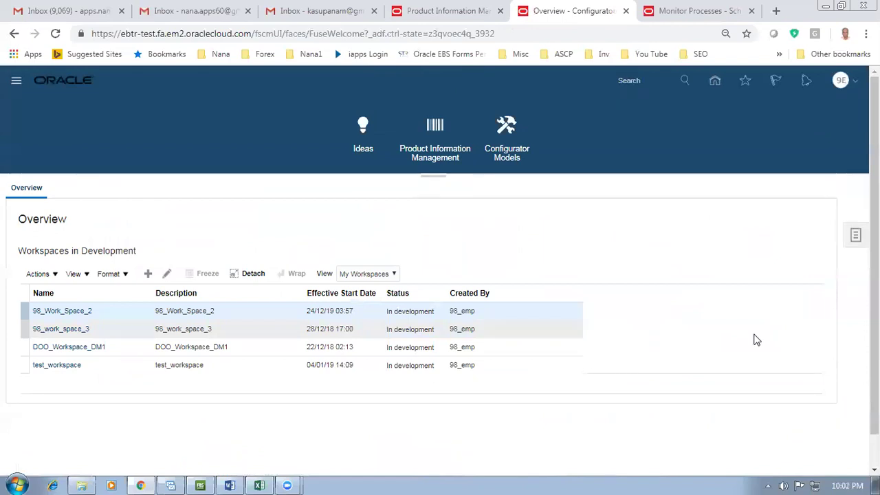
left_click(855, 237)
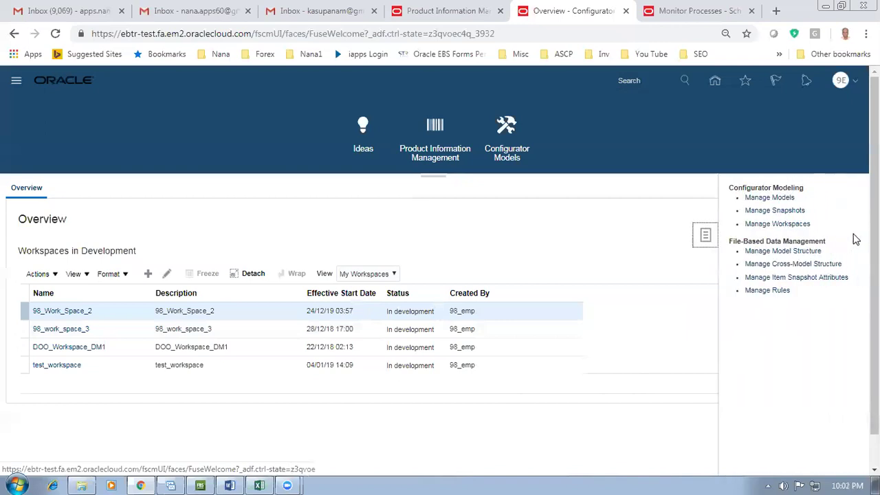
left_click(777, 227)
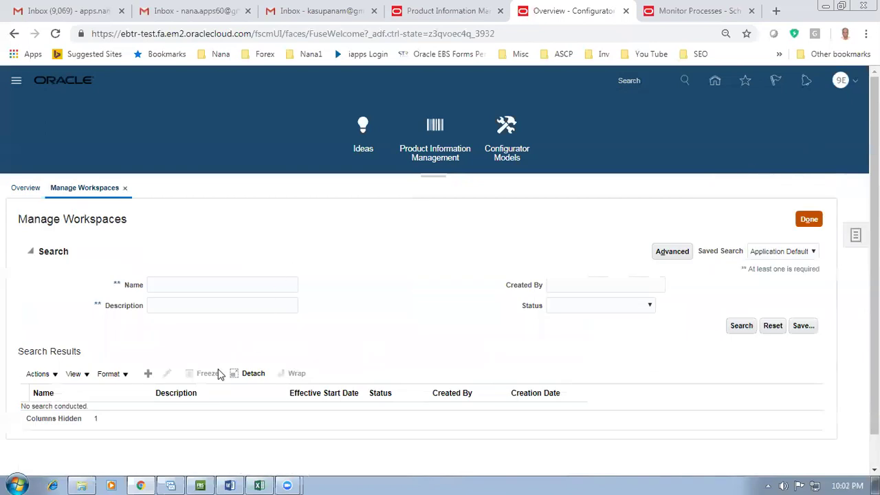
Start a new workspace with "7001 work space" as both its name and description
left_click(147, 373)
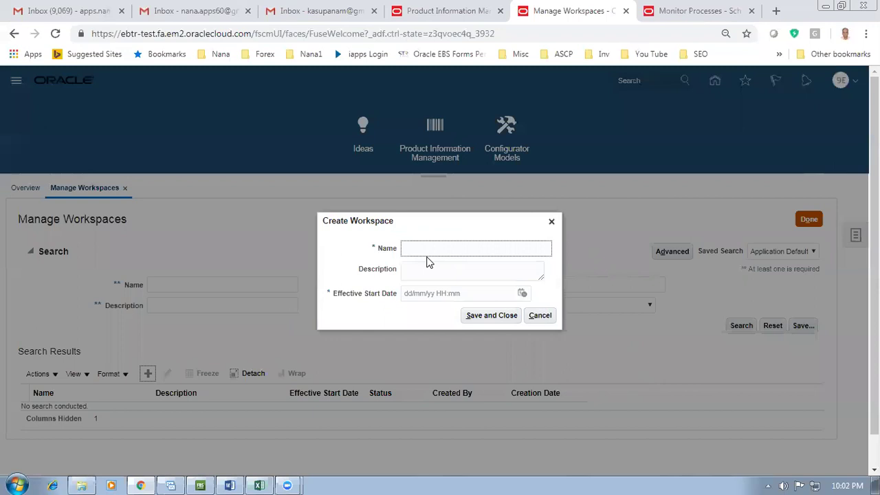
type("7001 work space")
left_click_drag(472, 249, 313, 248)
key("ctrl+c")
left_click(423, 278)
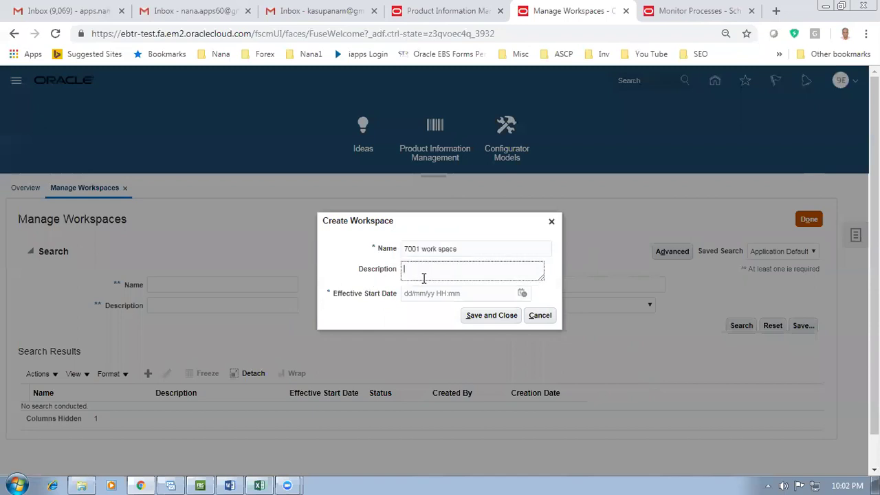
key("ctrl+v")
Try to set the workspace's effective start date to 02/01/19 16:32
left_click(420, 297)
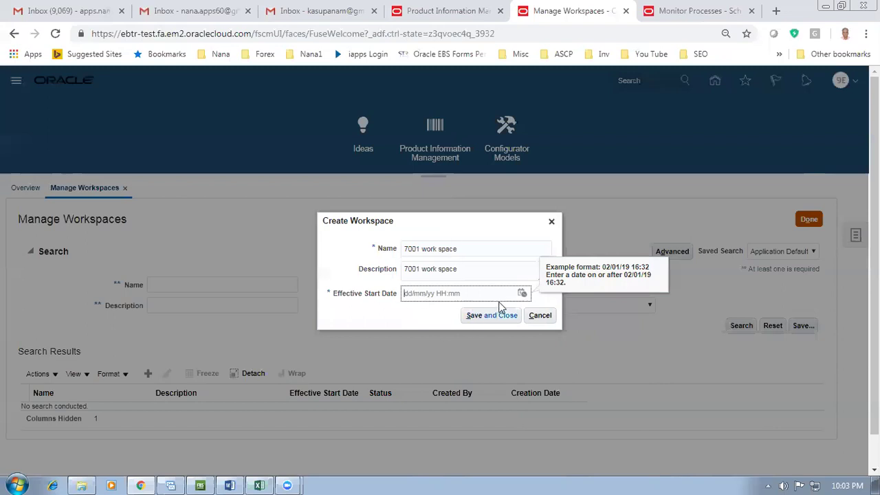
left_click(522, 293)
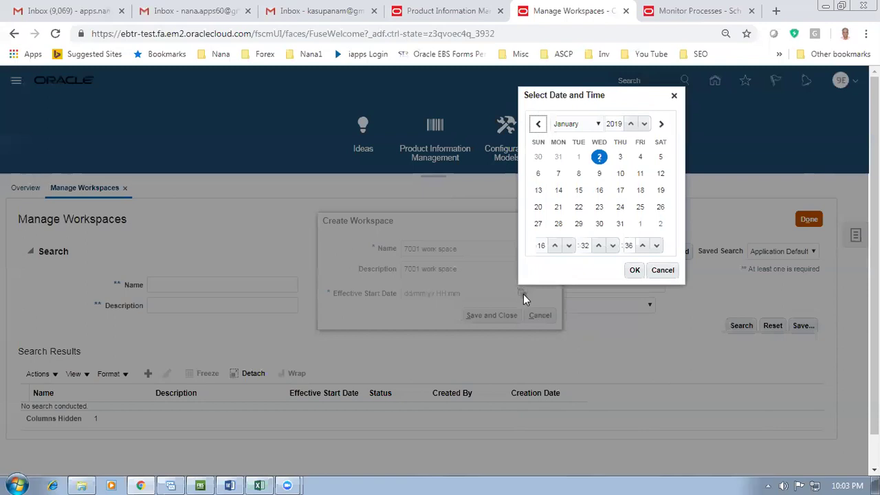
left_click(636, 270)
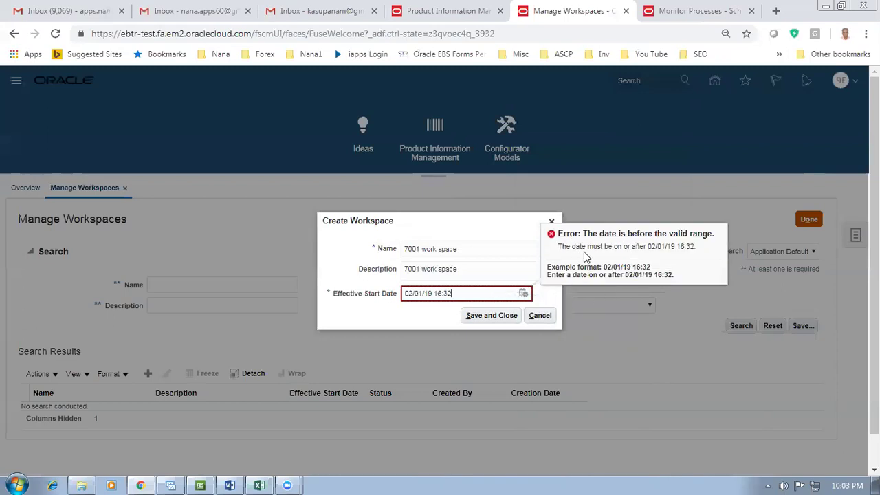
Set the workspace's effective start date to 09/01/19 16:32 and save the workspace
left_click(523, 293)
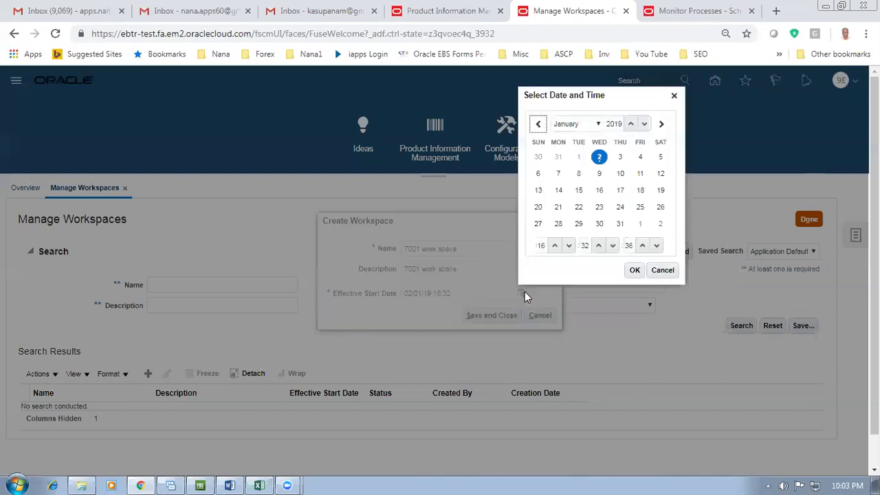
left_click(599, 173)
left_click(631, 271)
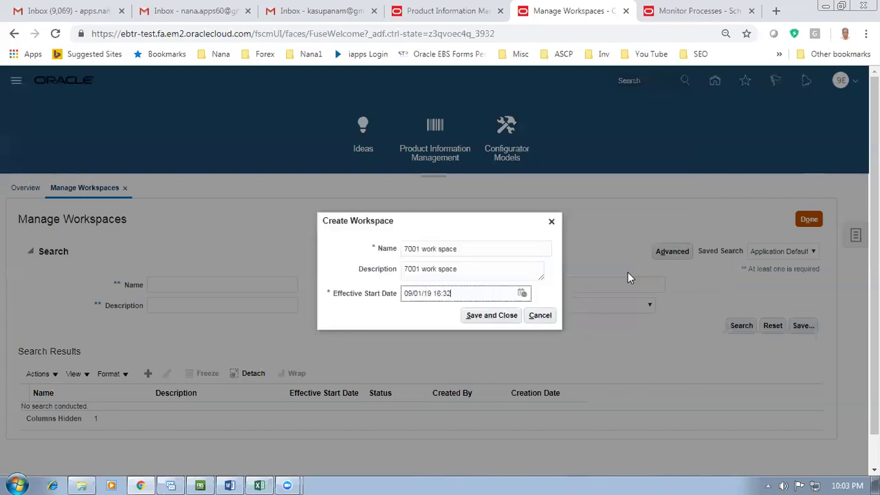
left_click(491, 316)
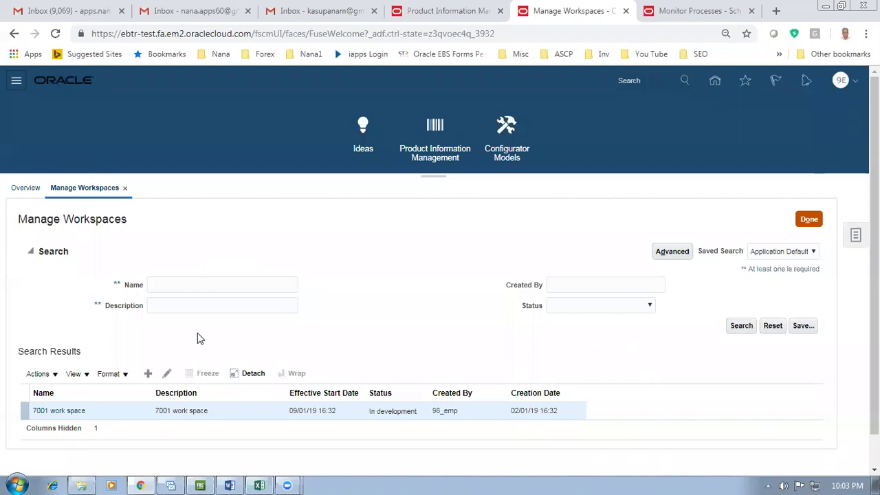
Open the 7001 work space and review its Workspace Participants section
left_click(59, 413)
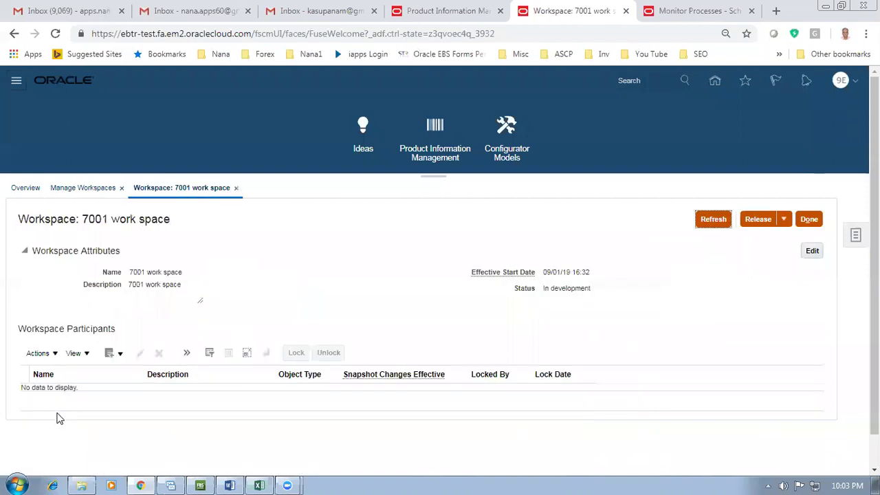
left_click_drag(118, 219, 160, 219)
left_click_drag(40, 328, 104, 331)
left_click(187, 323)
left_click_drag(37, 330, 85, 332)
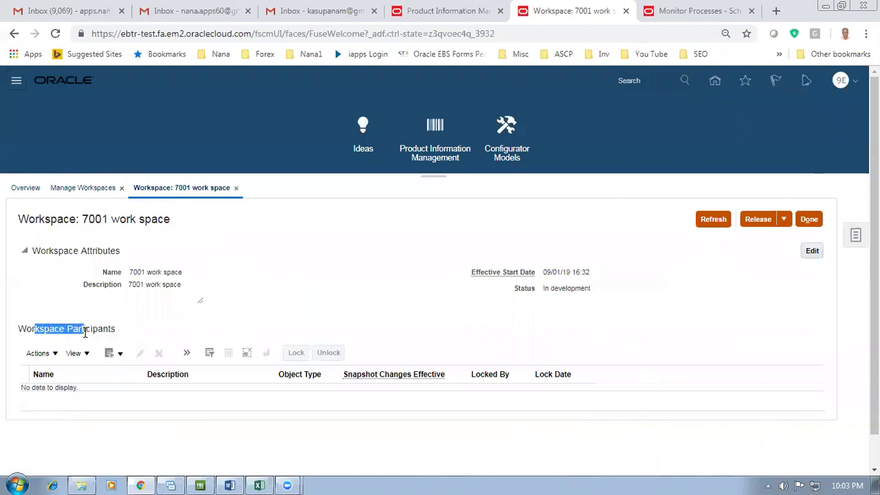
Open the selection of models to add as workspace participants and search for the name 7001
left_click(43, 353)
mouse_move(75, 225)
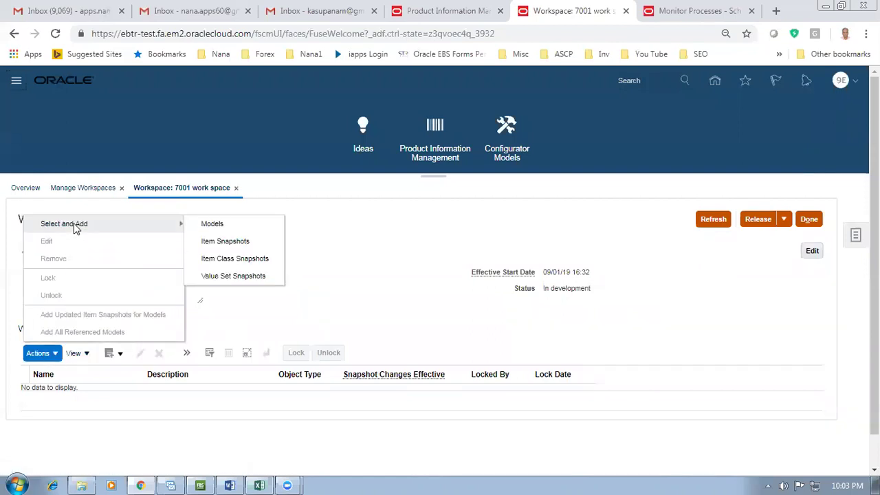
left_click(217, 228)
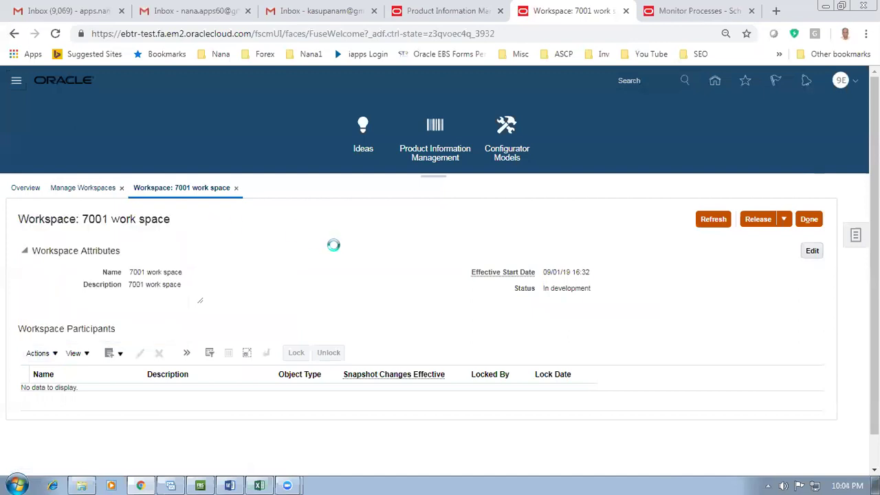
left_click(300, 211)
type("7001")
left_click(644, 253)
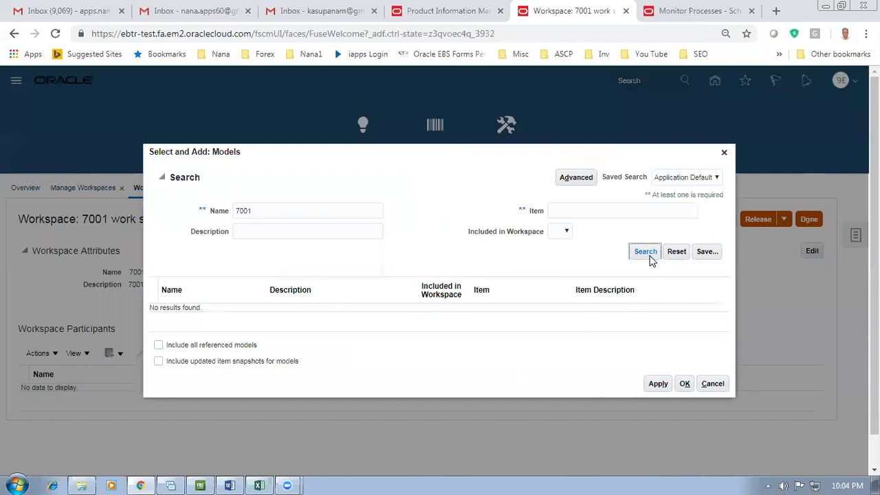
Cancel the model selection, leave the 7001 work space and open the Manage Snapshots page
left_click(714, 385)
left_click(810, 222)
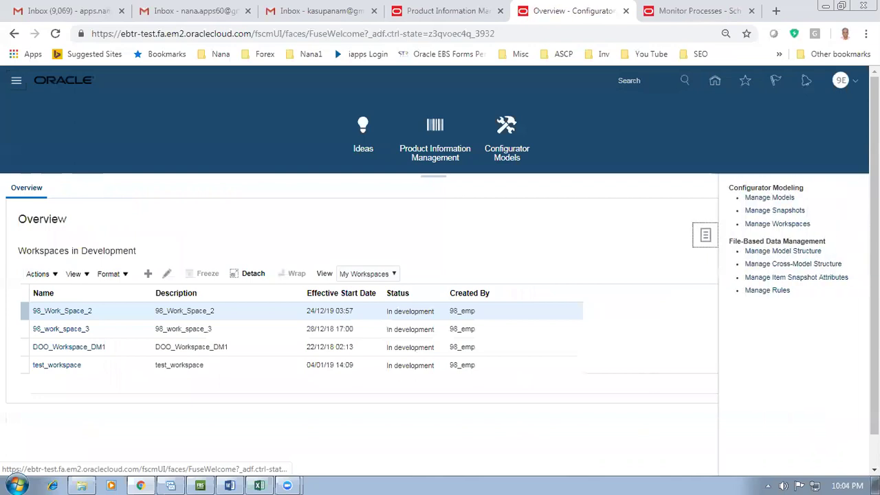
left_click(775, 210)
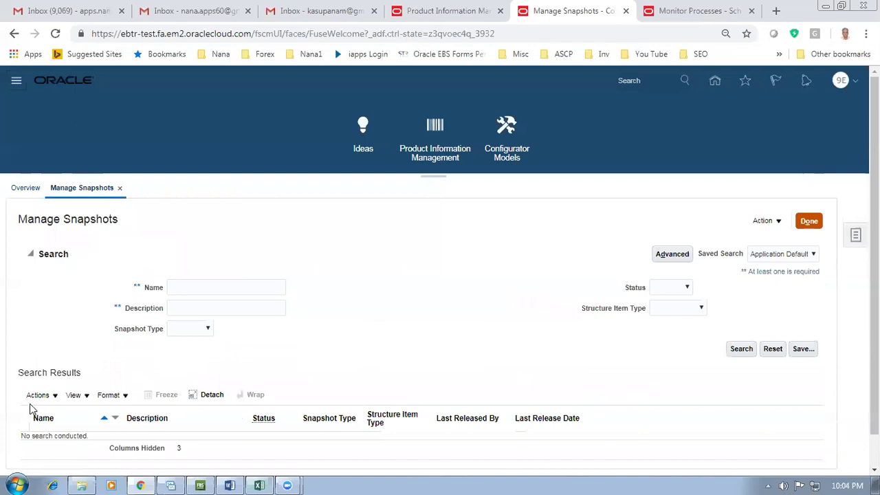
left_click_drag(43, 228, 103, 229)
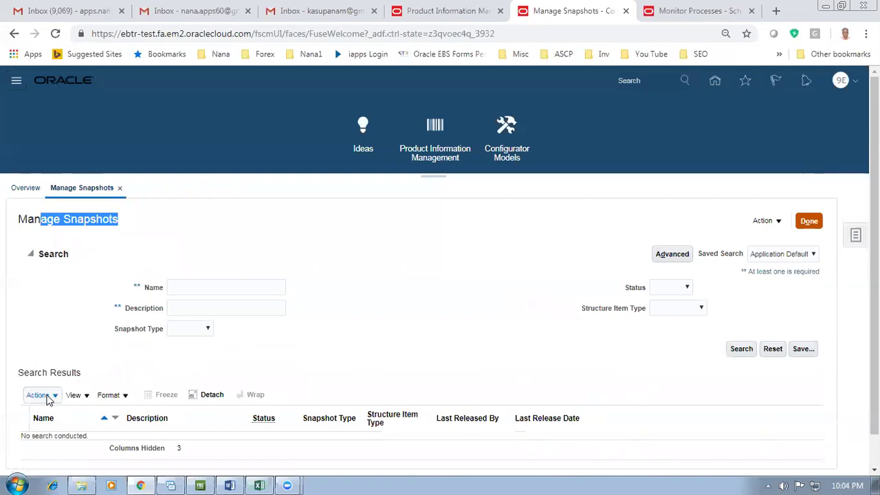
left_click(228, 284)
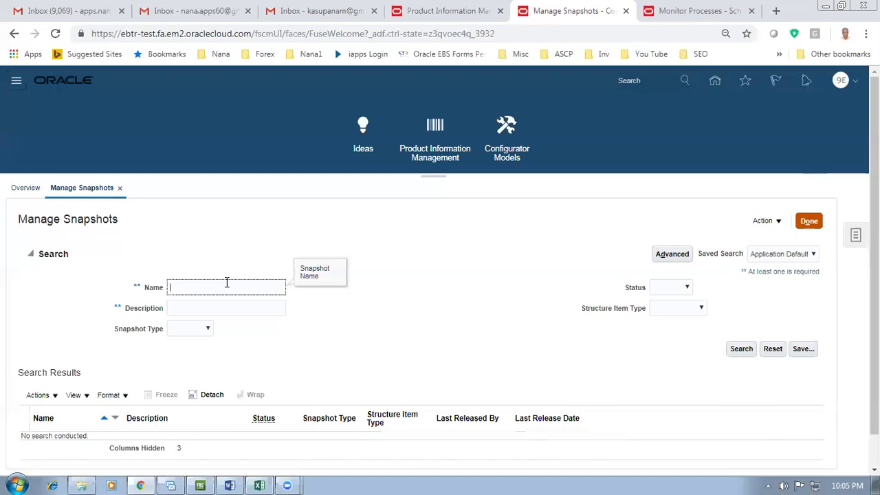
Open the product model item selection for Import Model Item, search for item 7001, and close the selection
left_click(38, 396)
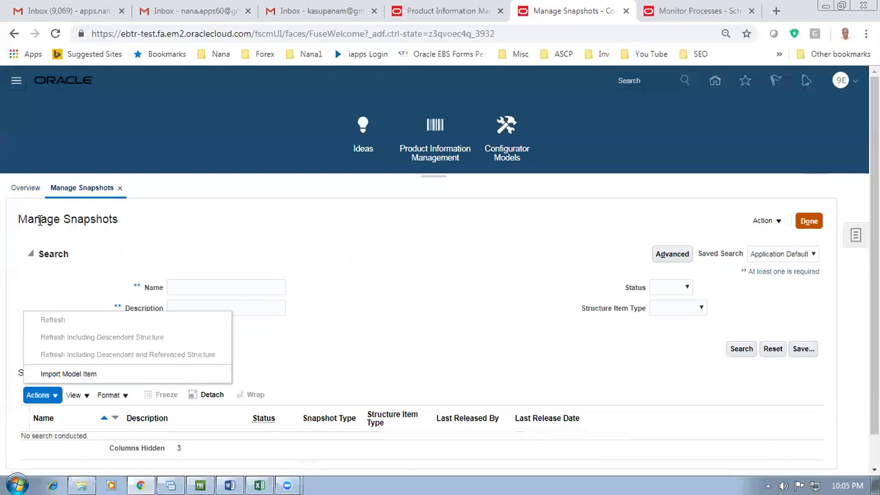
left_click_drag(41, 219, 90, 218)
left_click(40, 396)
left_click(73, 396)
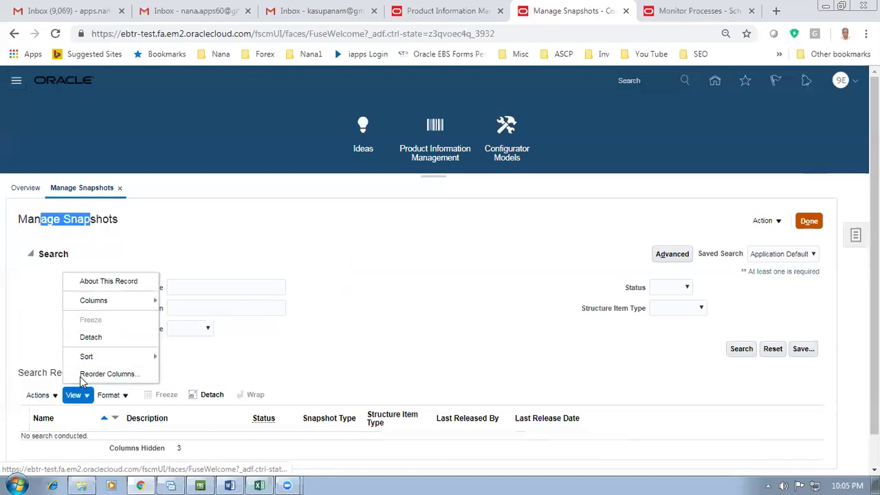
left_click(36, 396)
left_click(32, 397)
left_click(39, 373)
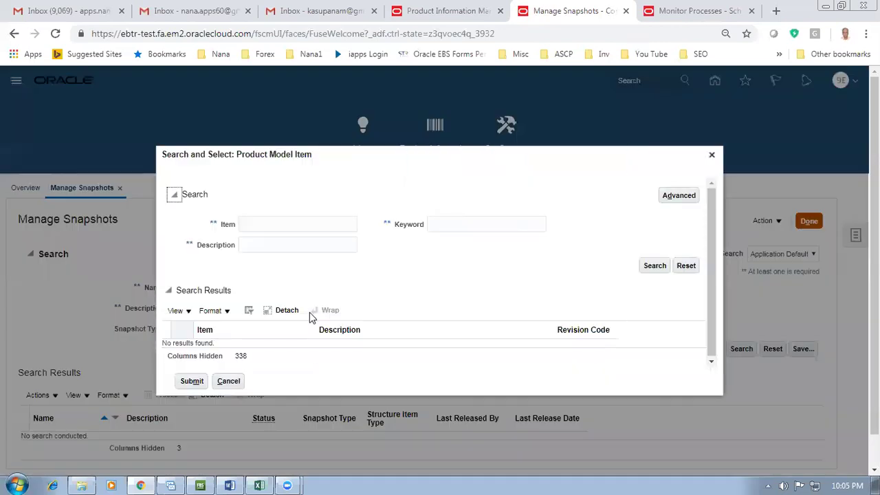
left_click(278, 225)
type("7001")
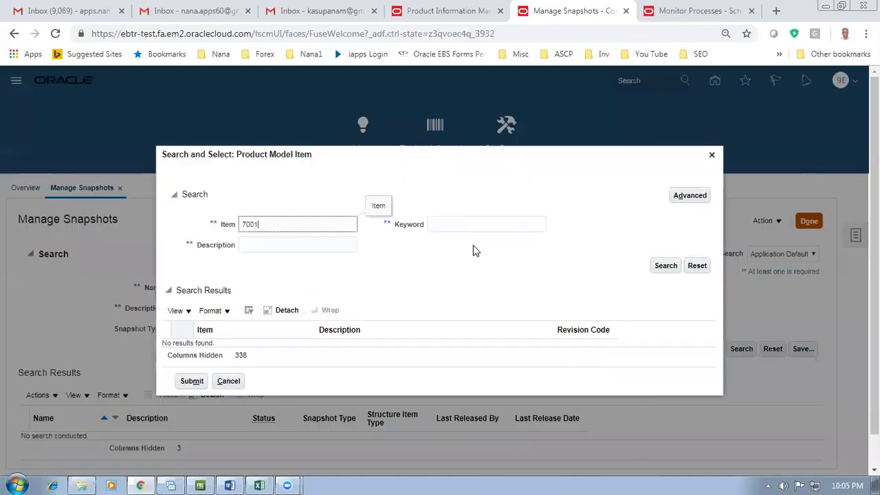
left_click(650, 267)
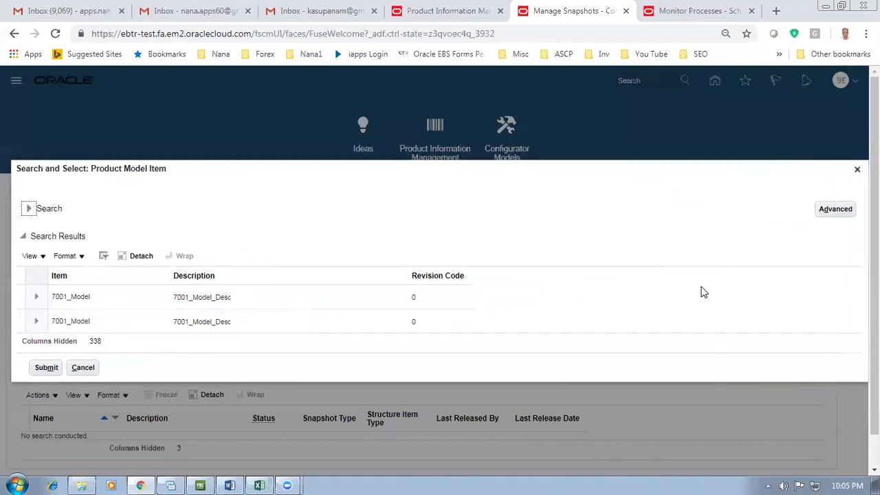
left_click(857, 168)
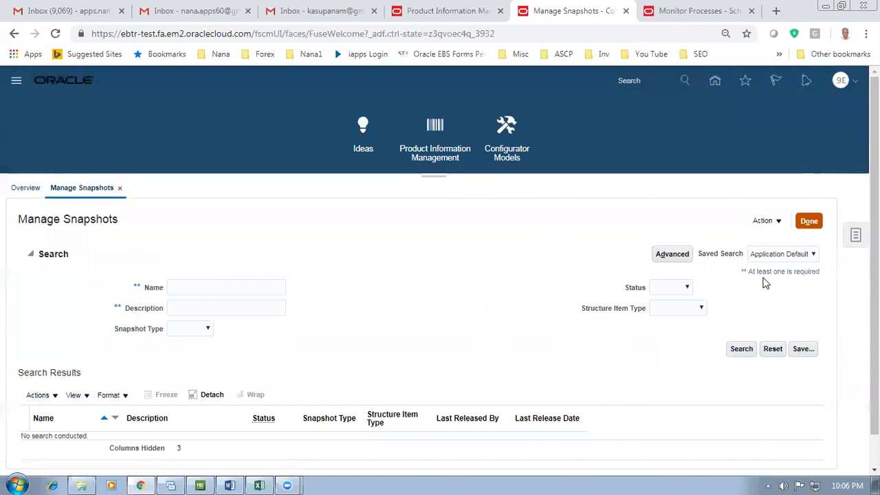
Reopen the product model item selection, review the listed 7001_Model items, and cancel the import
left_click(763, 224)
left_click(36, 398)
left_click(42, 373)
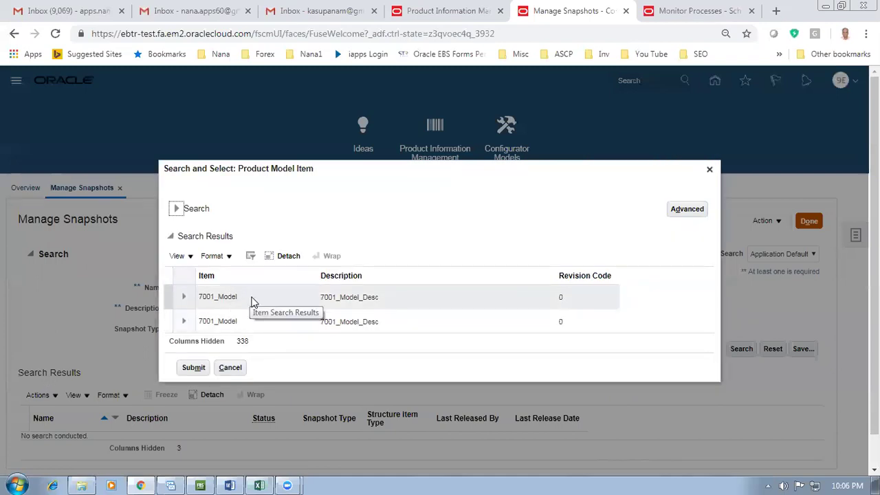
left_click(231, 367)
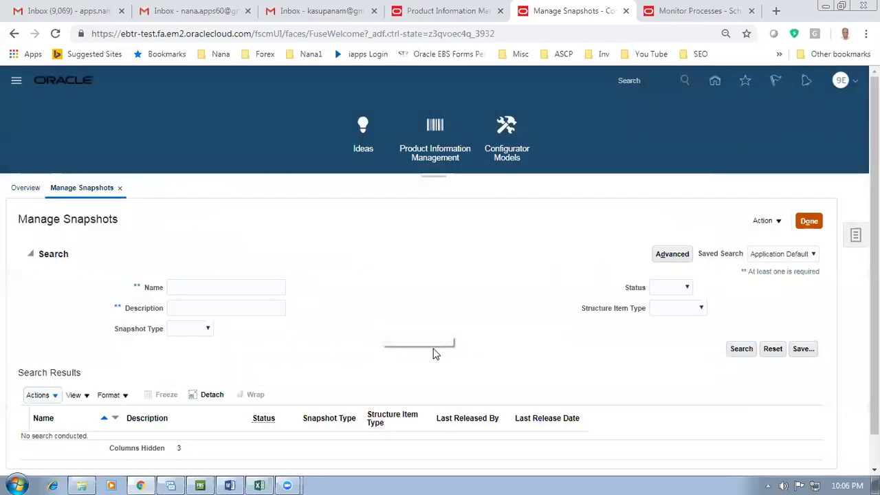
Run an advanced snapshot search for names starting with 7001
left_click(667, 261)
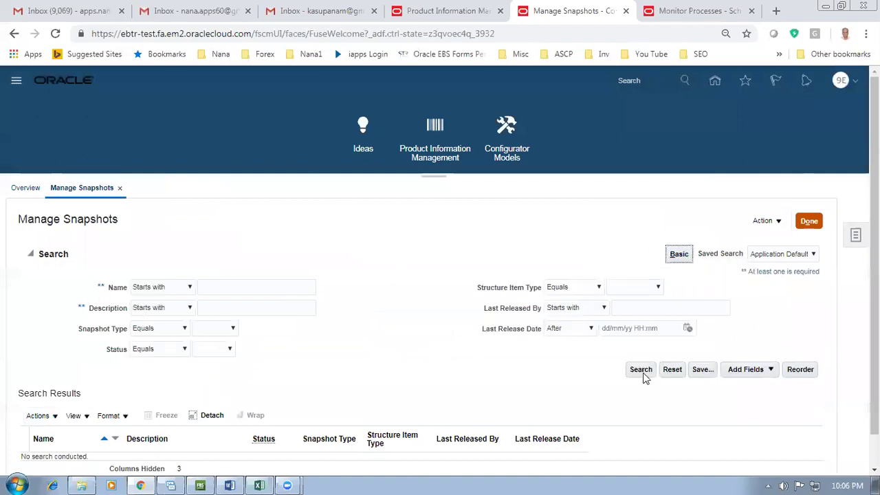
left_click(748, 370)
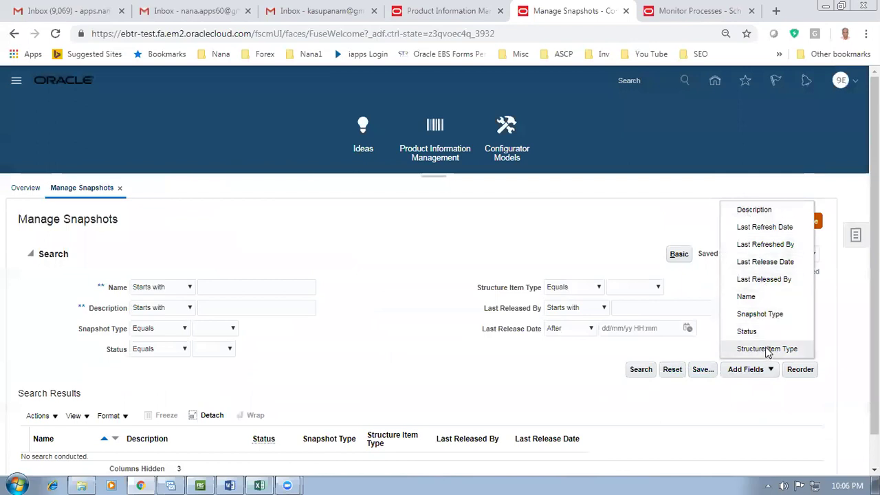
left_click(290, 310)
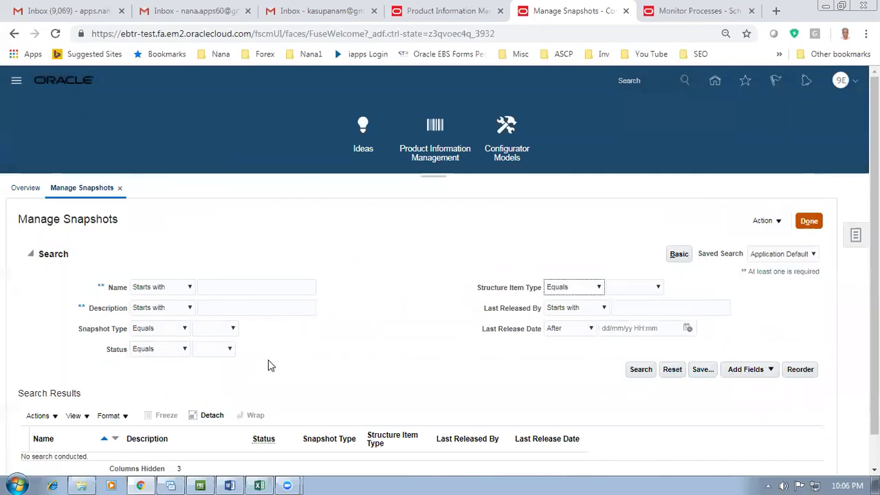
left_click(226, 287)
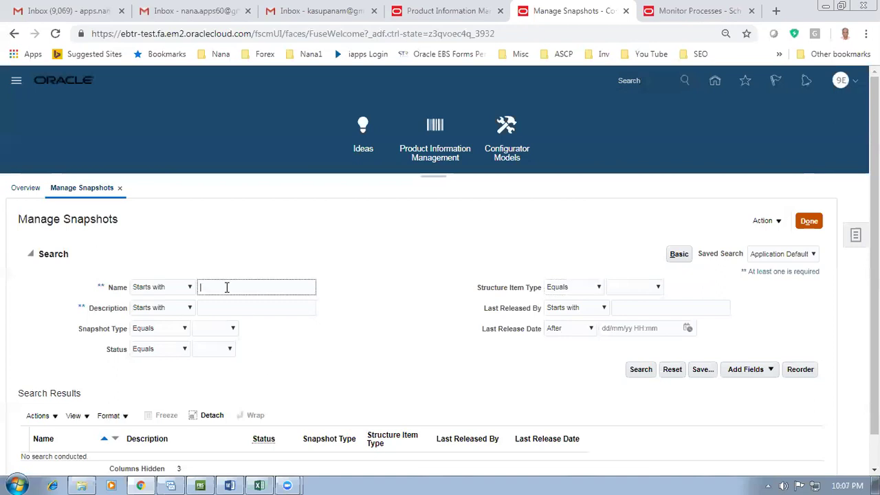
type("7201")
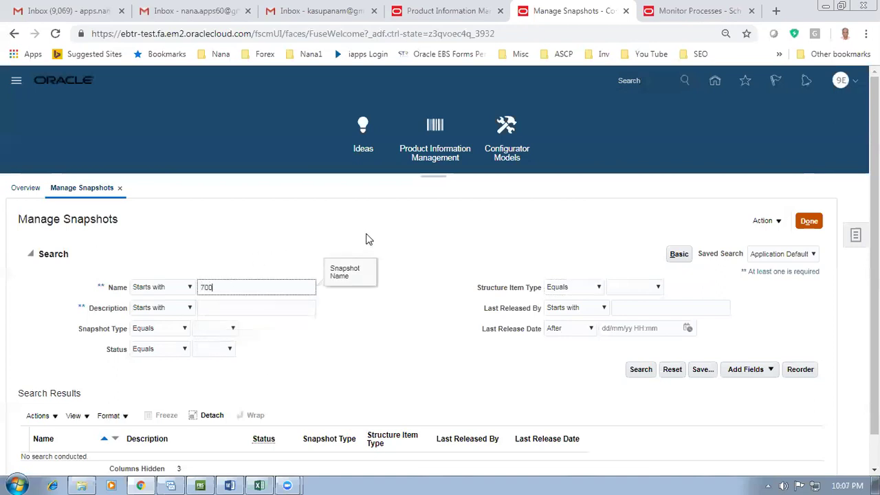
key("Tab")
left_click(377, 360)
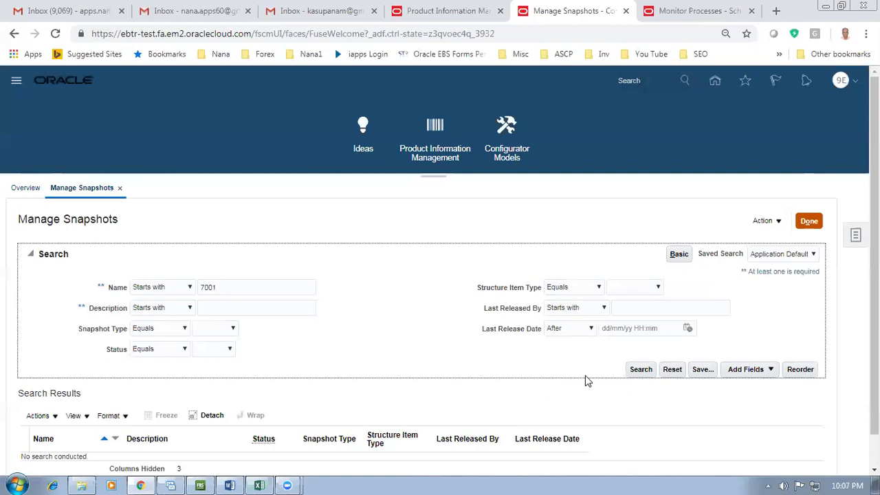
left_click(640, 371)
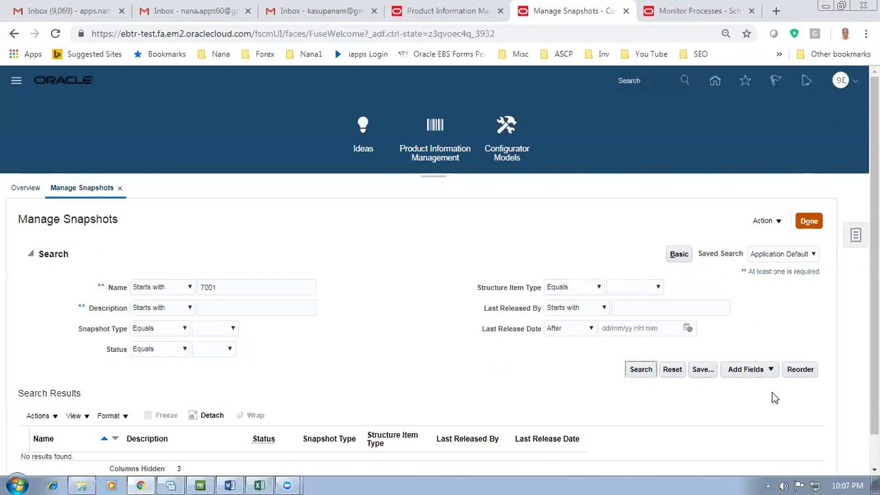
Leave the Manage Snapshots page and reopen it from the configurator overview
left_click(809, 220)
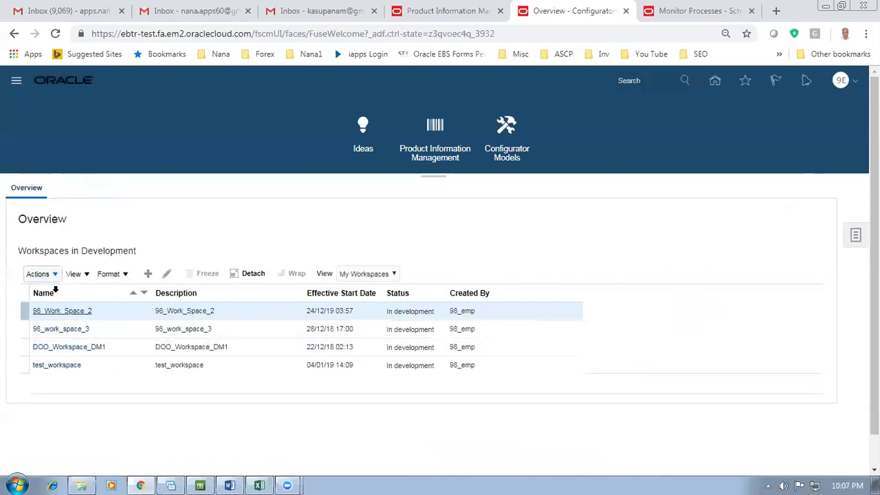
left_click(855, 235)
left_click(777, 211)
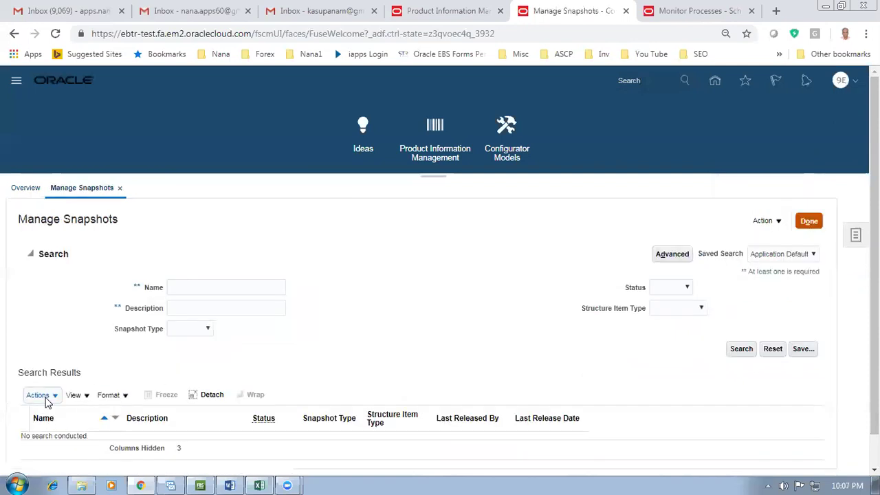
left_click(46, 398)
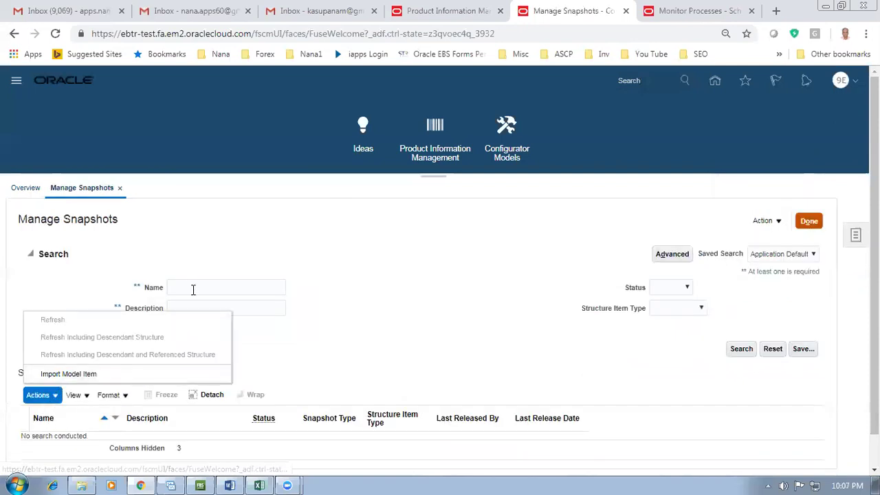
left_click(84, 377)
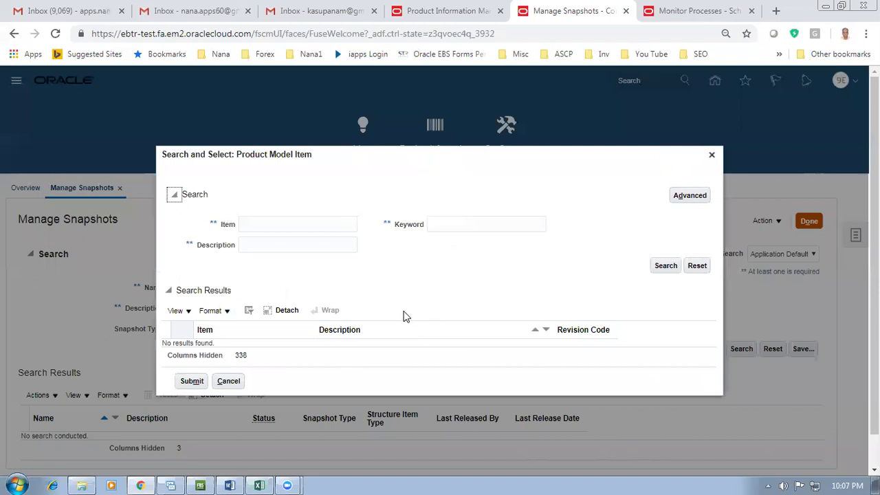
left_click(676, 197)
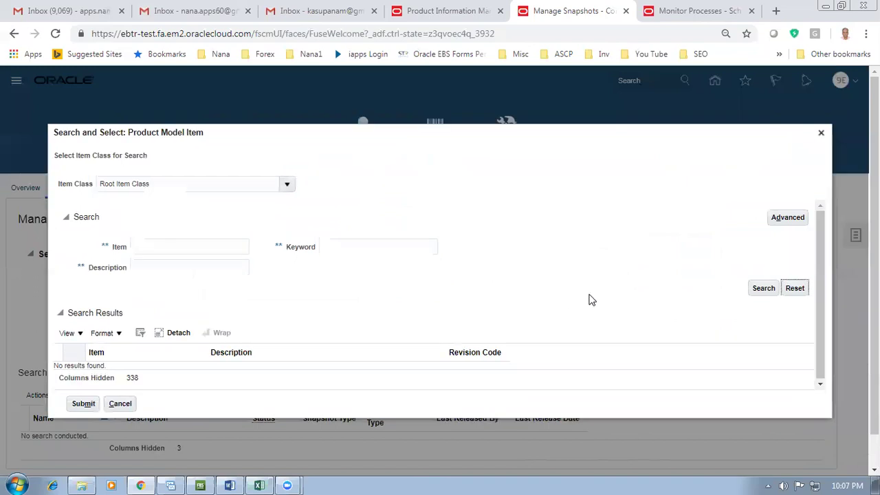
left_click(129, 408)
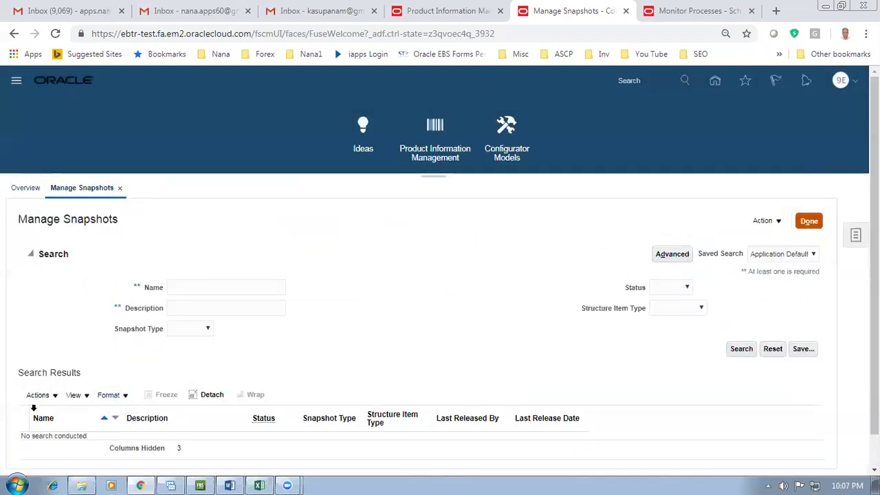
Try to add more search fields to the advanced search for product model items in the model item import
left_click(34, 398)
left_click(53, 377)
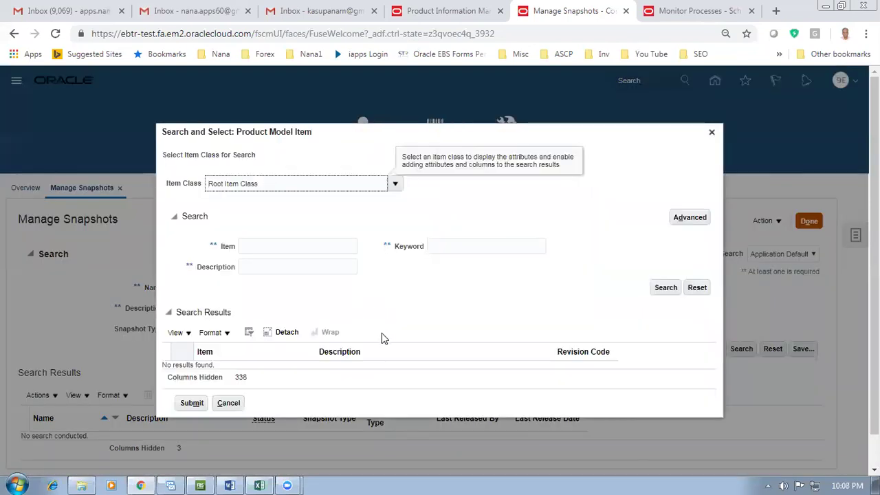
left_click(696, 219)
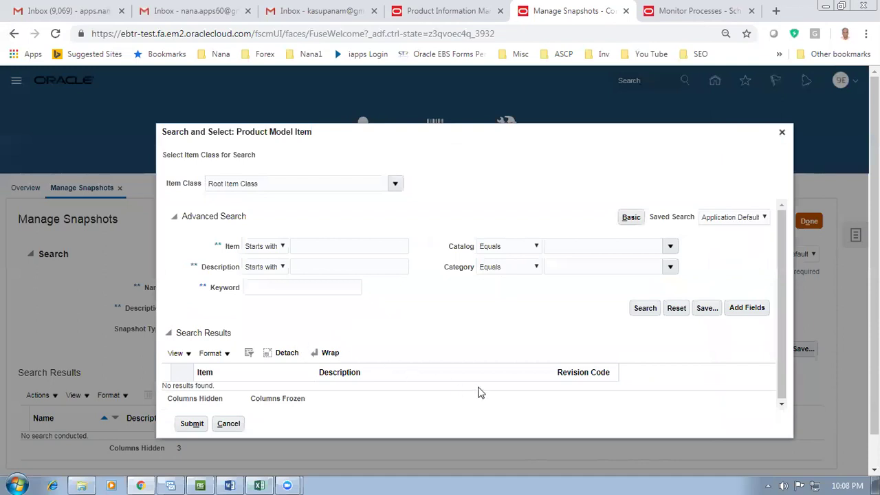
left_click(748, 299)
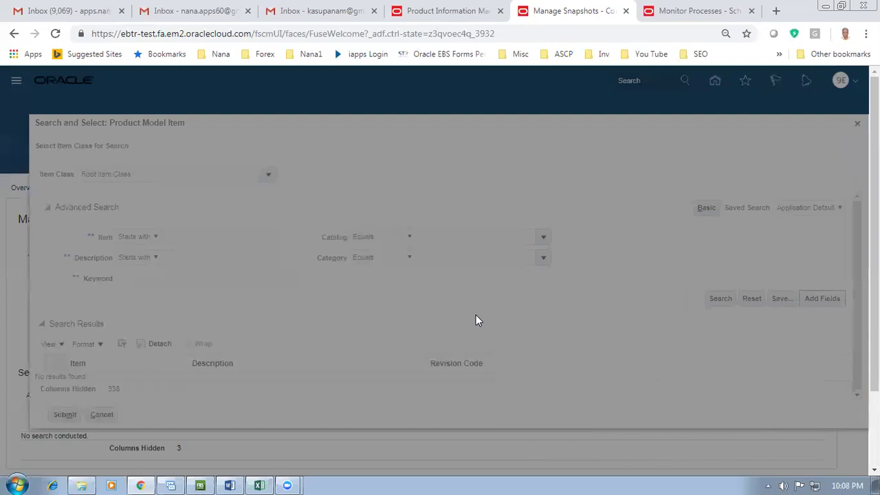
Switch to the Monitor Processes browser page and open Manage Snapshots under Configurator Models there
left_click(704, 7)
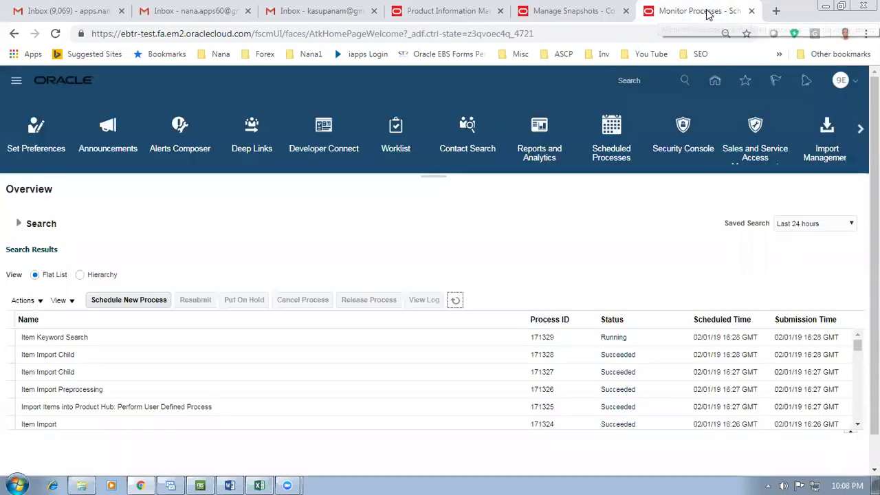
left_click(716, 82)
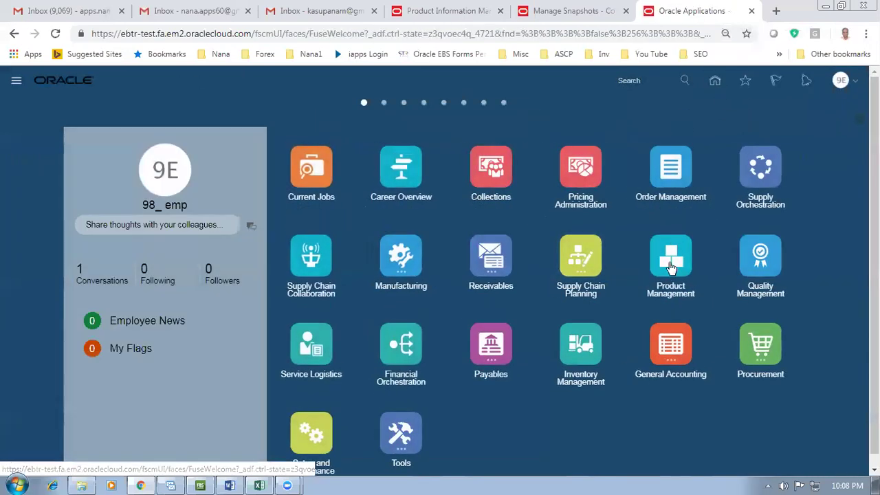
left_click(672, 266)
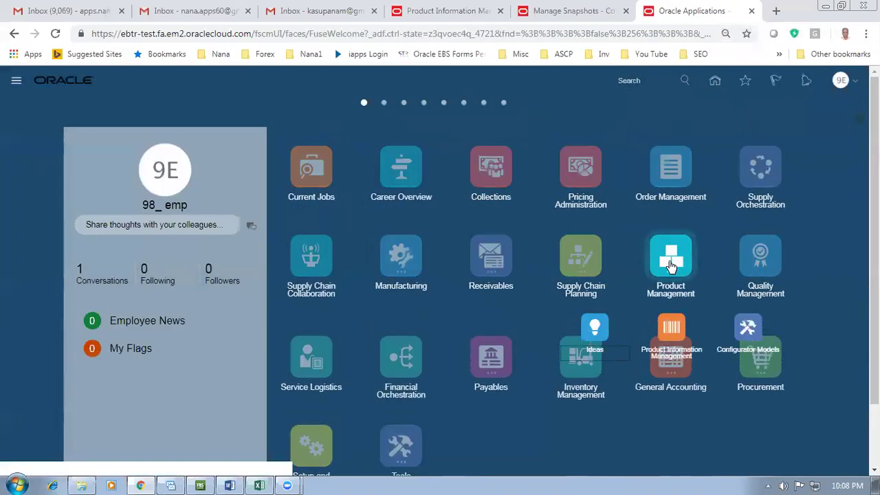
left_click(780, 336)
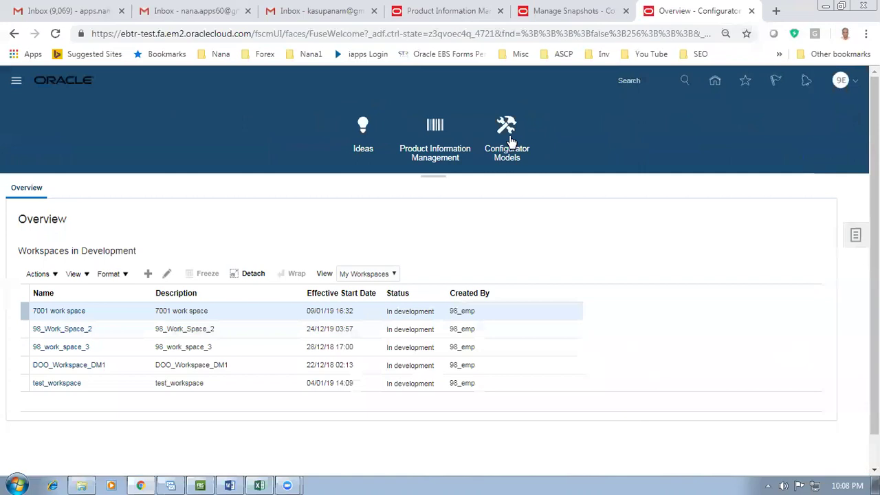
left_click(853, 236)
left_click(795, 212)
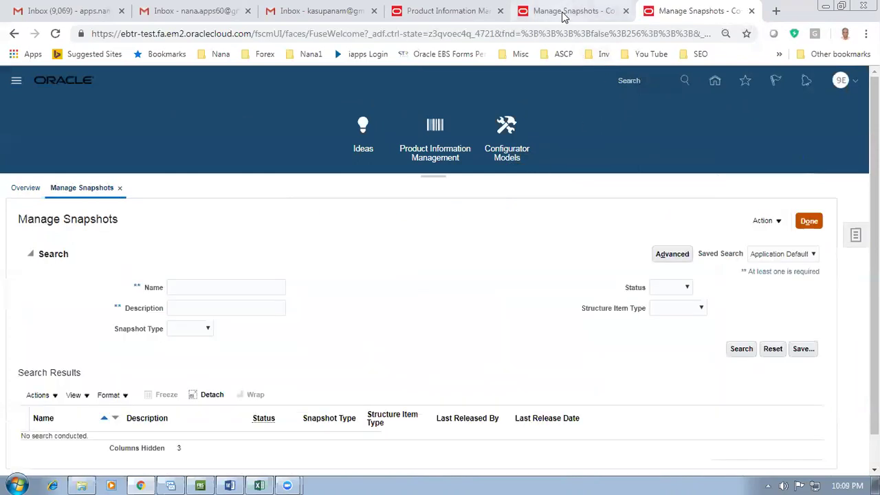
Import the first listed 7001_Model product model item into the configurator snapshots and acknowledge the submitted request
left_click(560, 13)
left_click(664, 19)
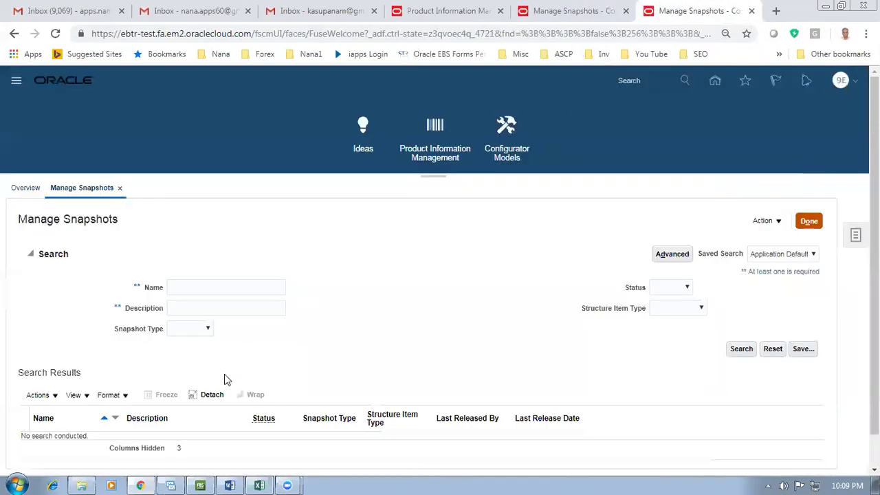
left_click(42, 395)
left_click(69, 372)
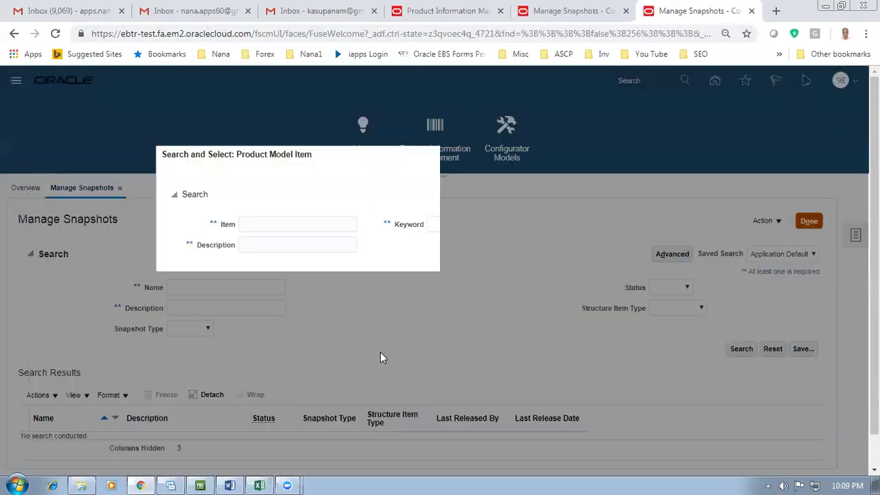
left_click(301, 224)
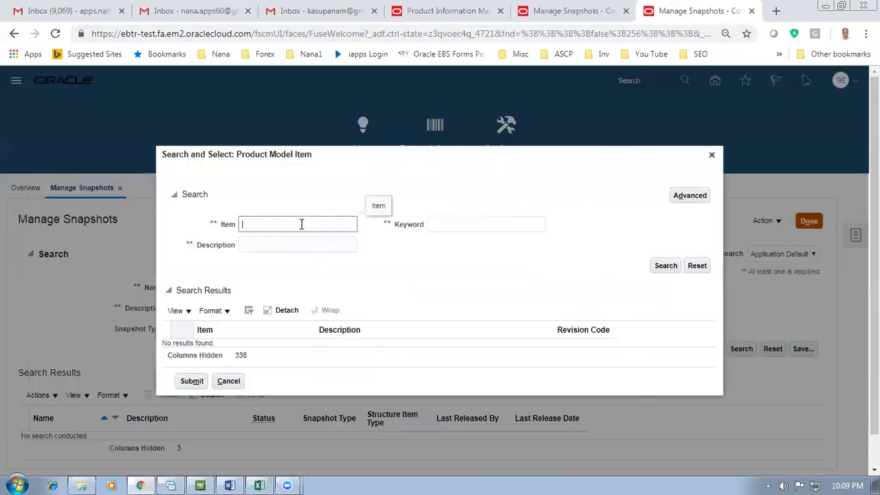
left_click(668, 269)
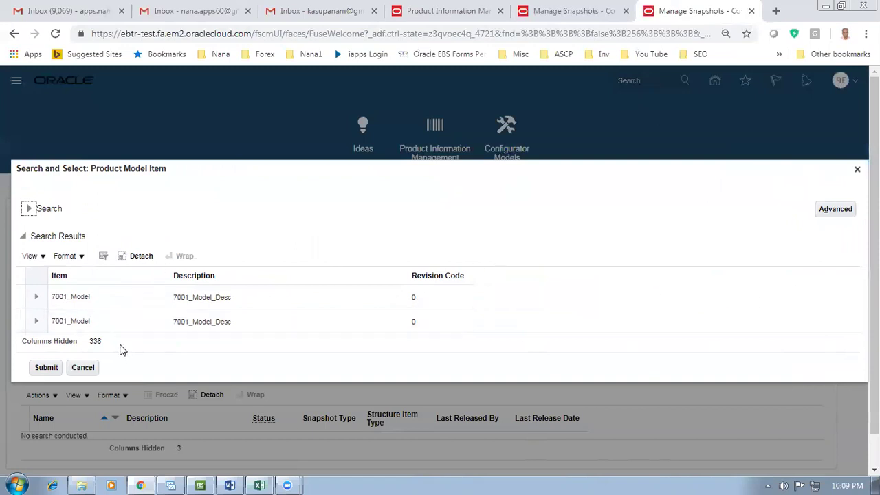
left_click(112, 302)
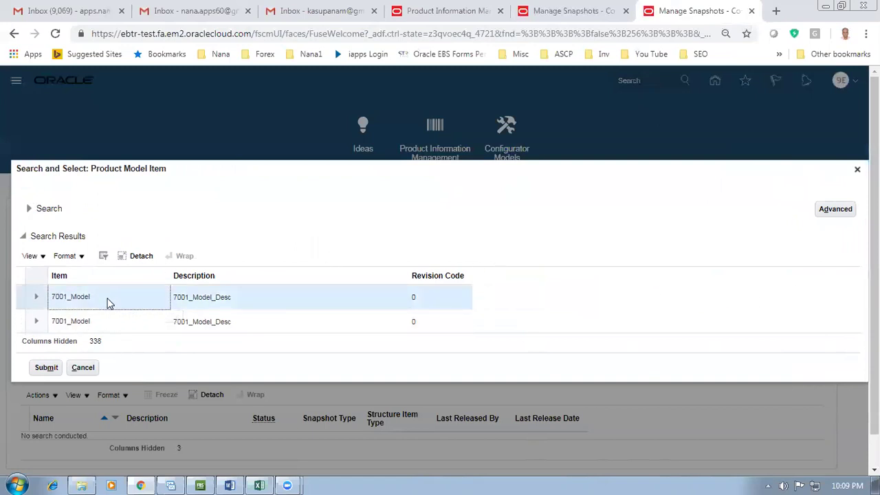
left_click(46, 368)
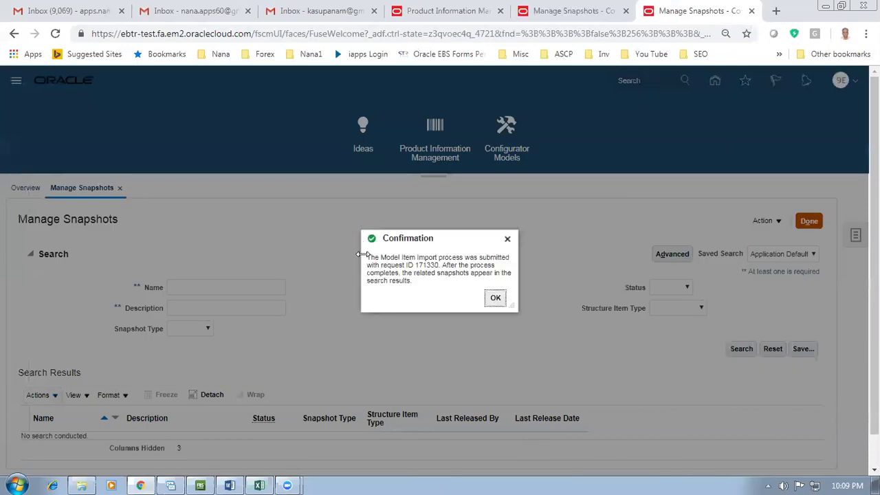
left_click_drag(422, 266, 442, 267)
left_click(496, 299)
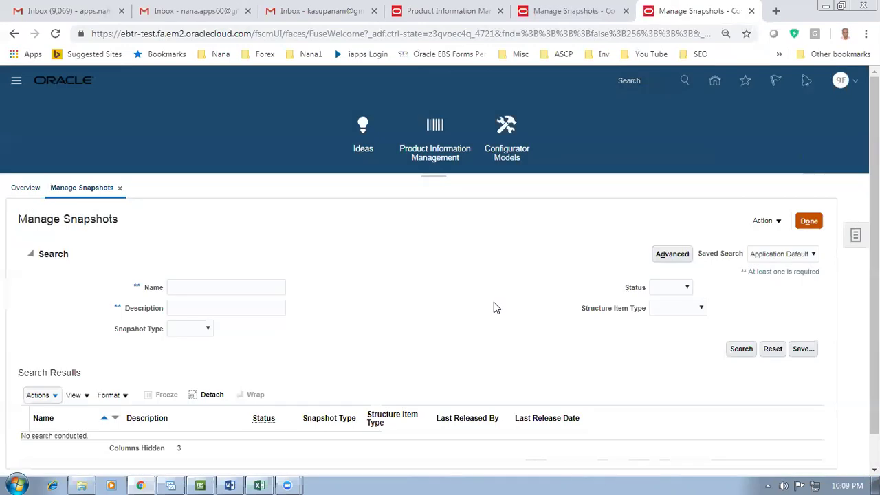
Search the snapshots for the name 7001 and check the status of the 7001_Model snapshot
left_click(190, 286)
type("7001")
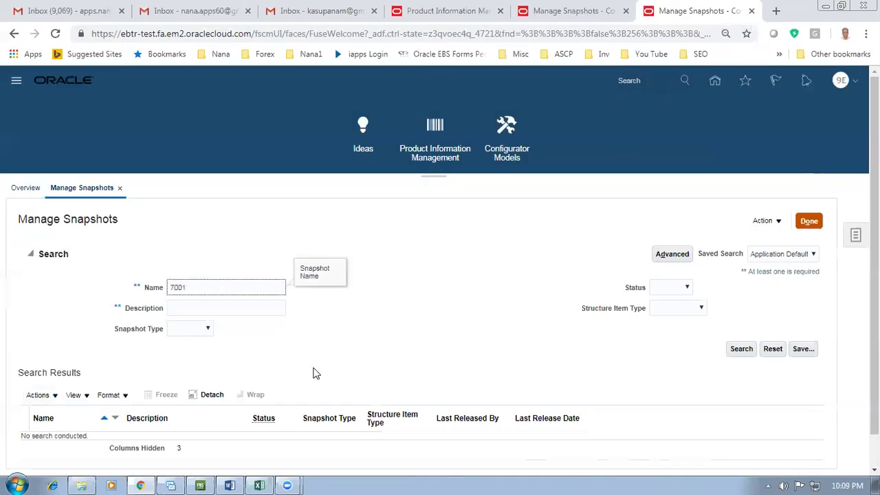
left_click(739, 349)
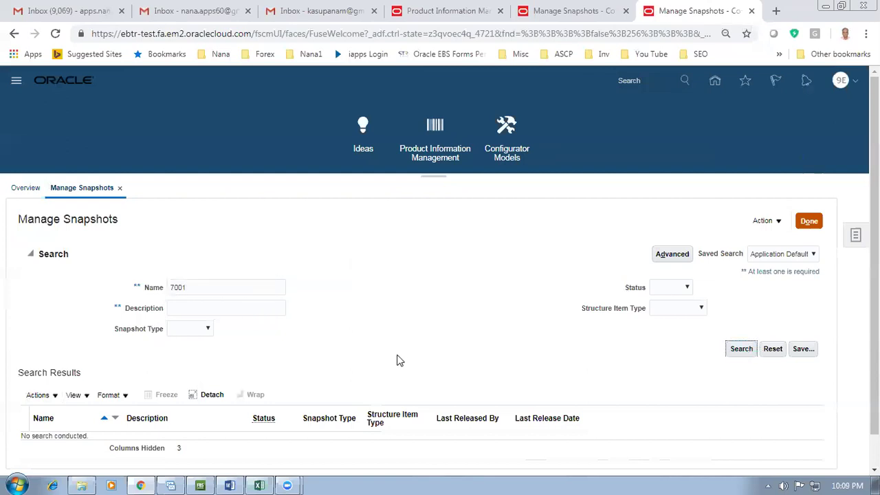
scroll(397, 357, "down", 1)
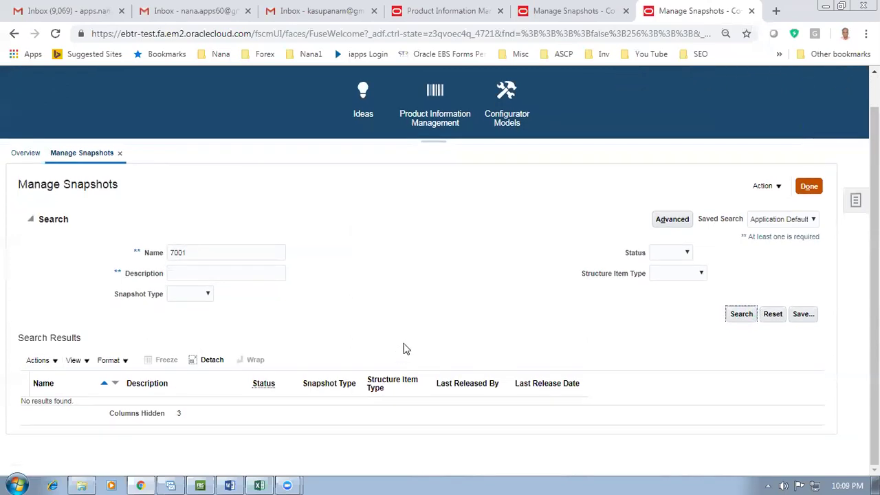
left_click(747, 317)
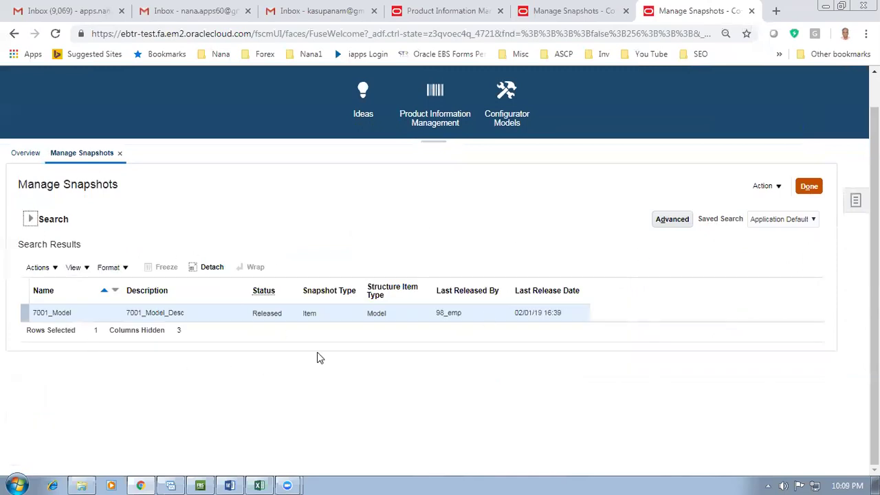
double_click(254, 313)
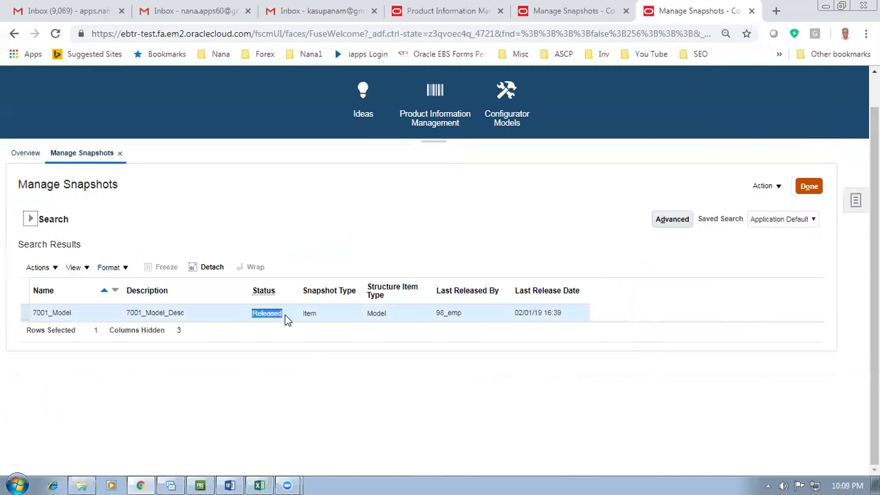
left_click(303, 411)
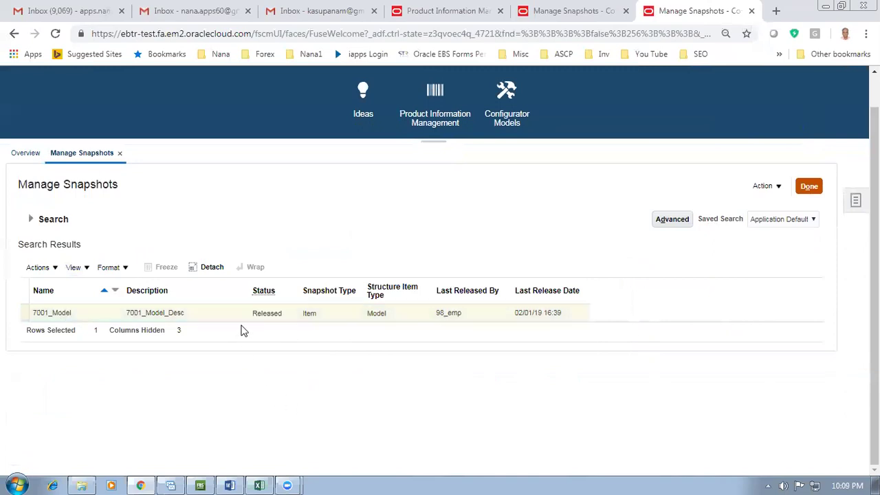
left_click_drag(254, 313, 267, 313)
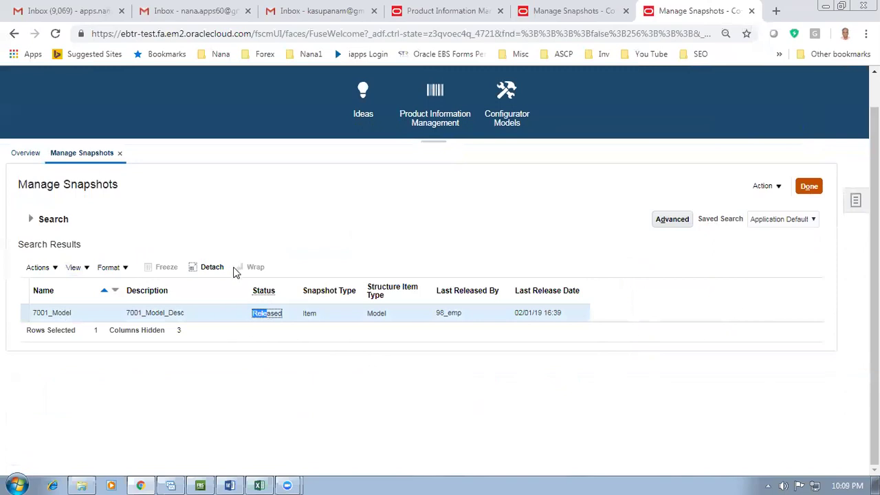
Leave Manage Snapshots and open the 7001 work space from the workspaces in development
left_click(808, 186)
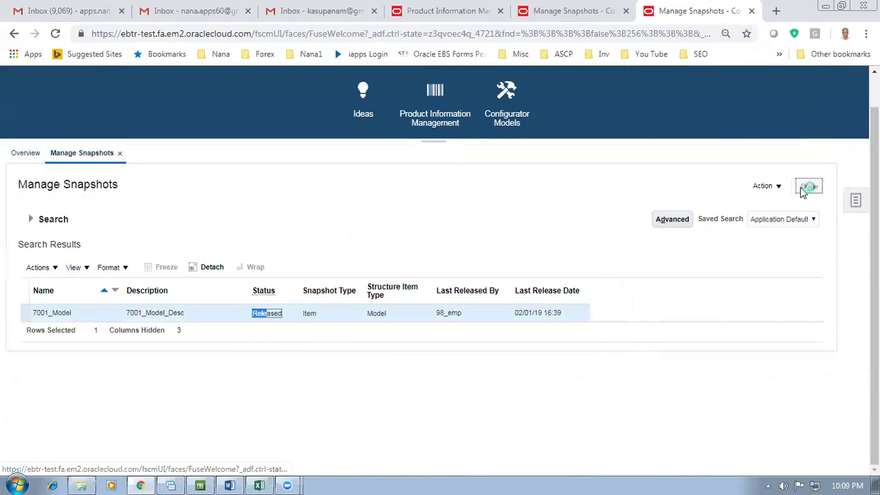
left_click(856, 202)
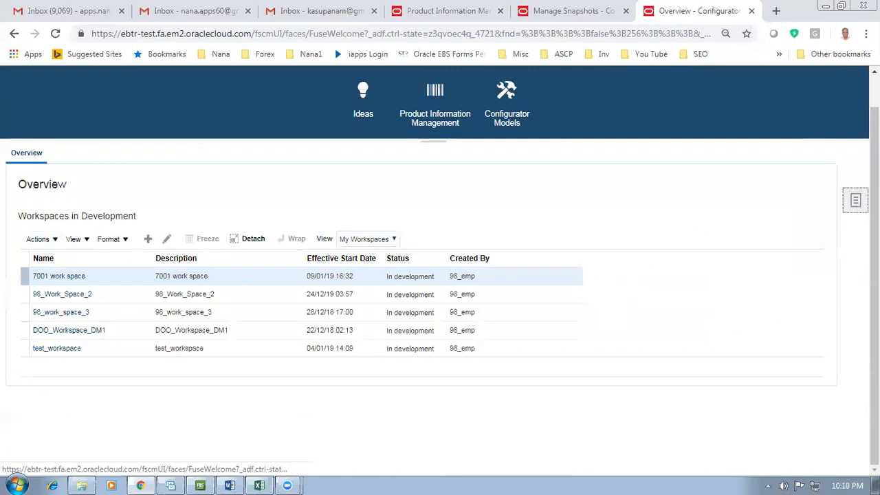
left_click(184, 205)
left_click(50, 278)
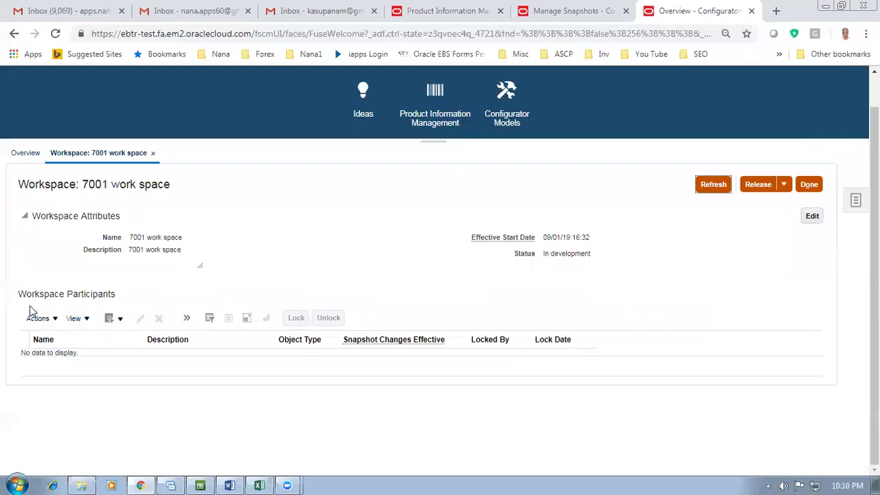
left_click_drag(34, 295, 86, 295)
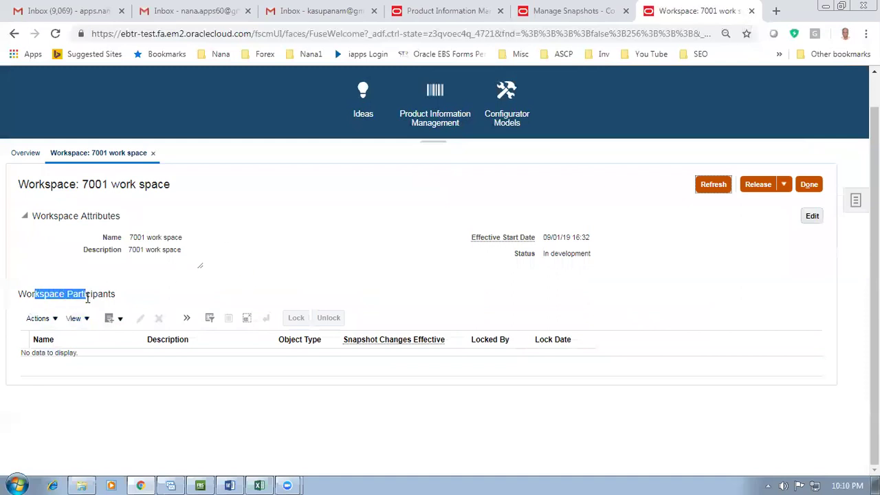
Search the item snapshots for 7001 and add the 7001_Model item snapshot to the workspace participants
left_click(37, 318)
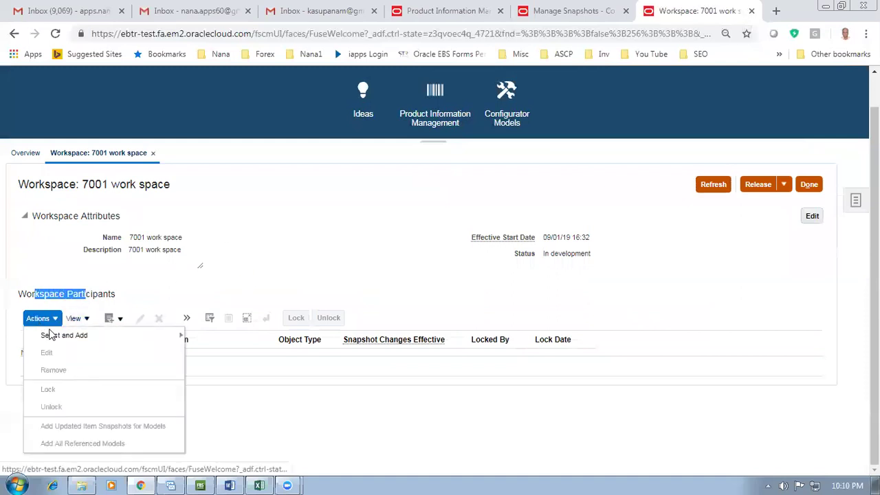
mouse_move(53, 337)
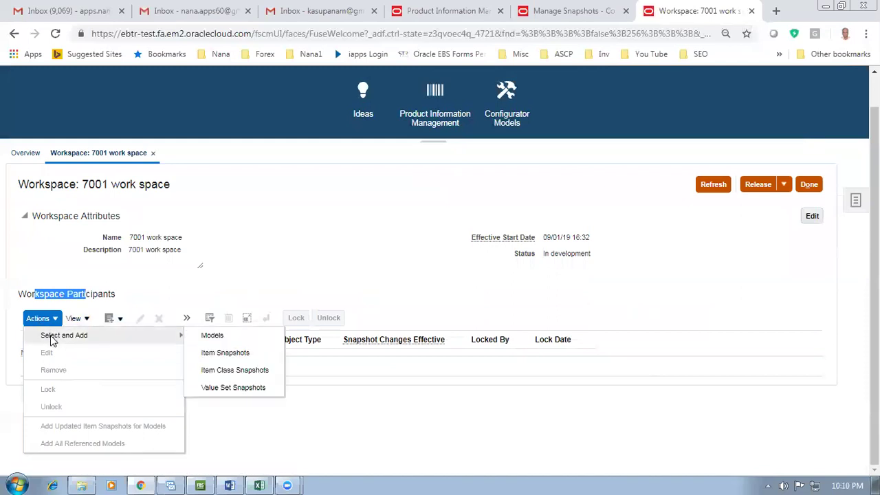
left_click(225, 354)
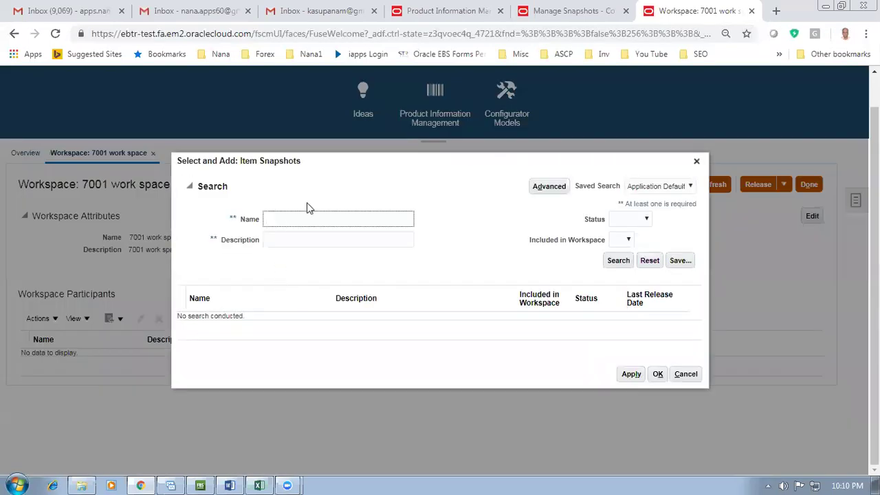
type("7001")
key("Return")
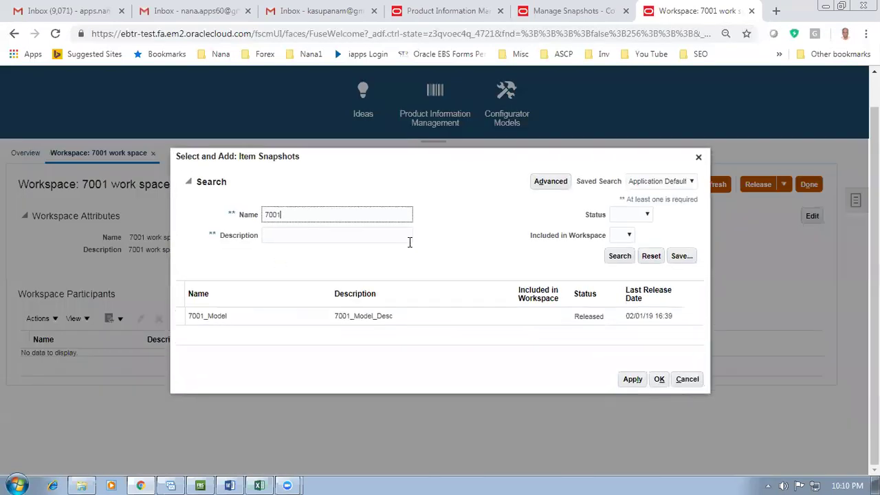
left_click(434, 323)
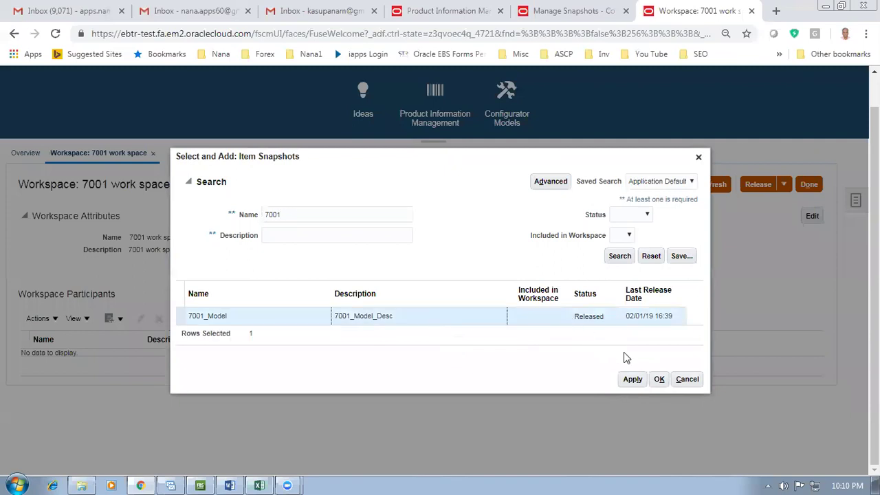
left_click(630, 378)
left_click(657, 379)
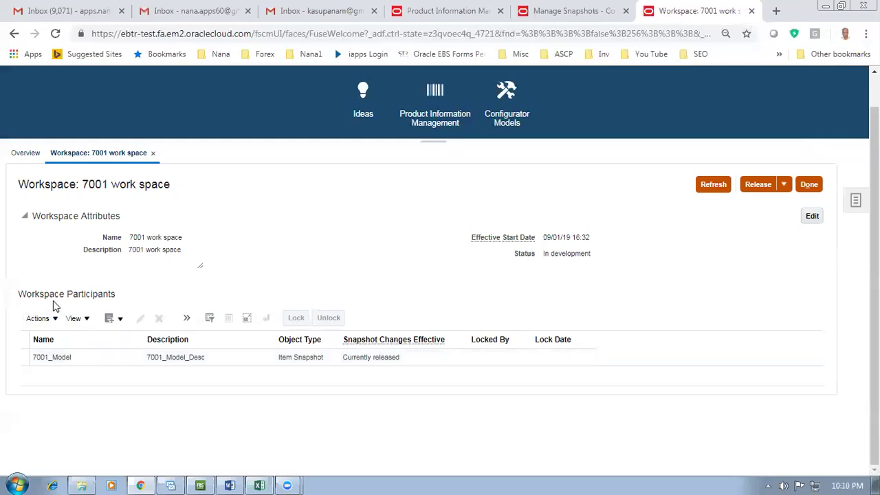
Remove the 7001_Model item snapshot from the workspace participants
left_click(103, 361)
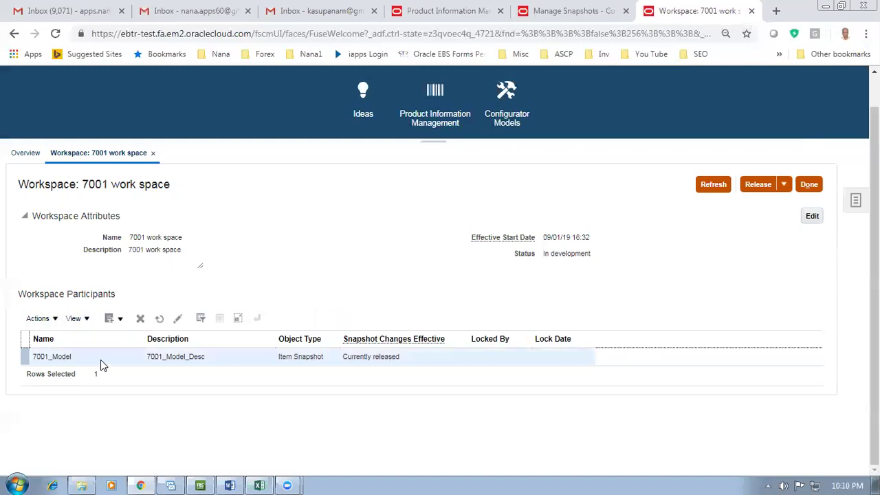
left_click(140, 319)
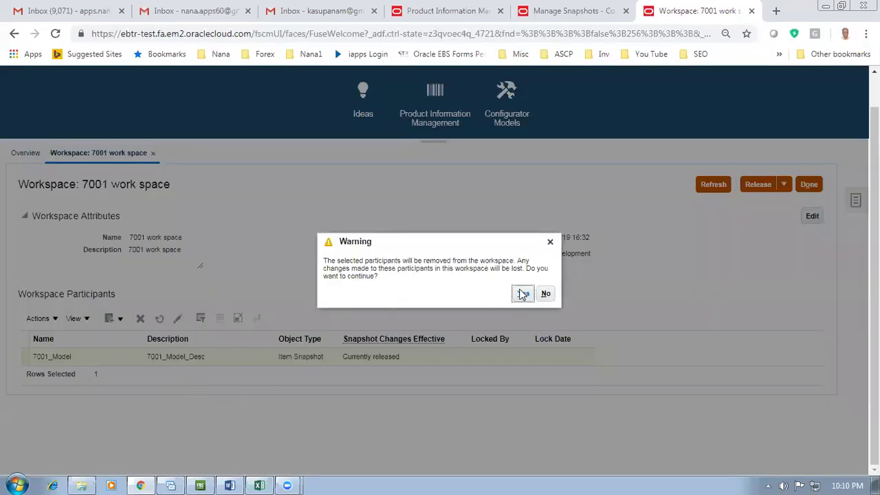
left_click(522, 293)
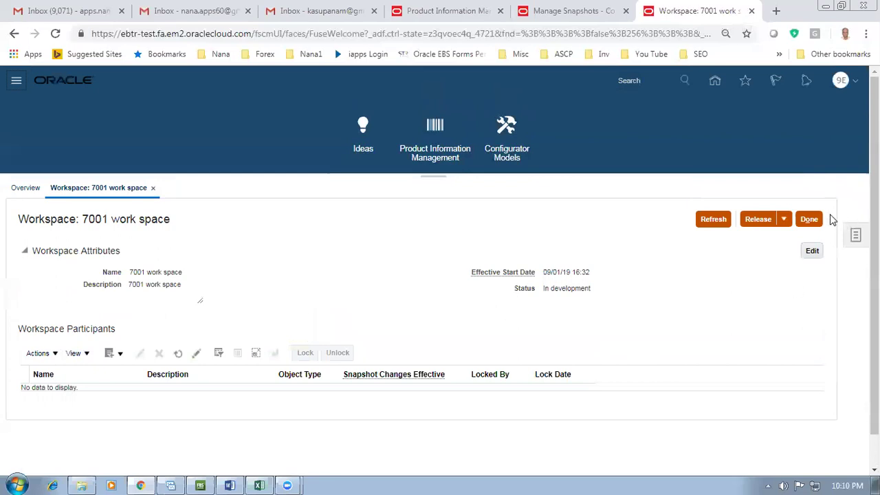
Close and reopen the 7001 work space, and open the model selection for adding models to its participants
left_click(810, 221)
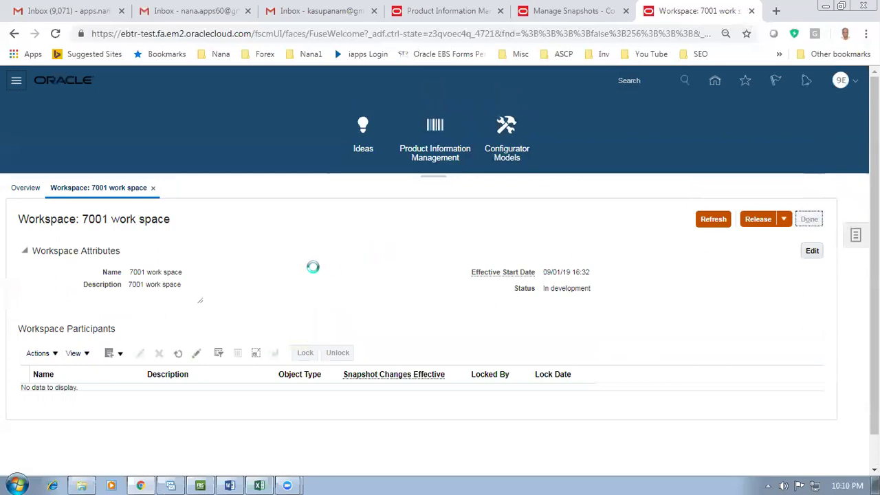
left_click(69, 310)
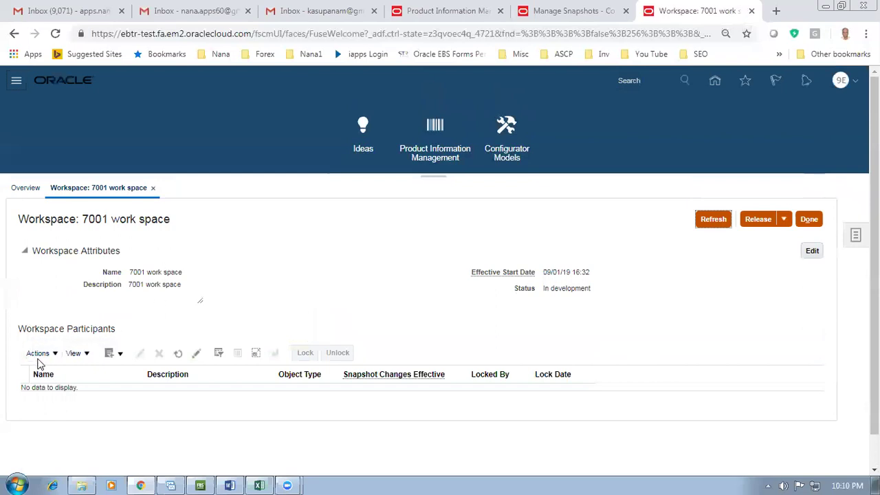
left_click(39, 354)
mouse_move(75, 230)
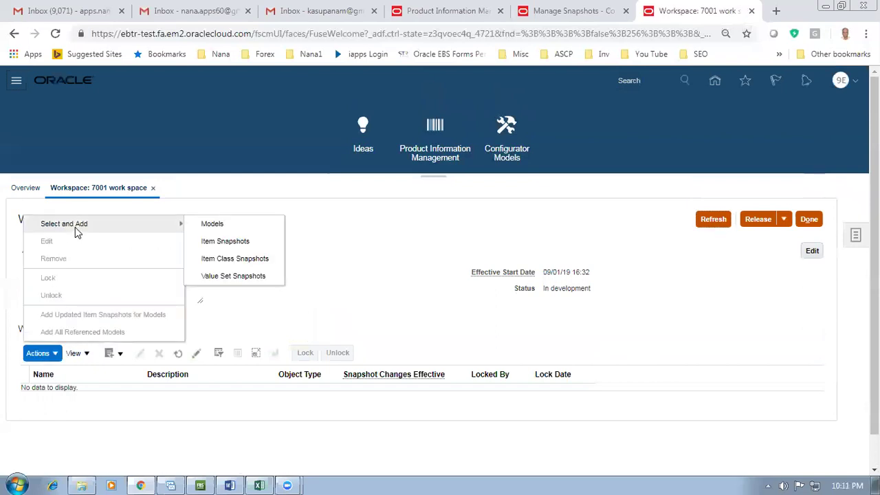
left_click(210, 225)
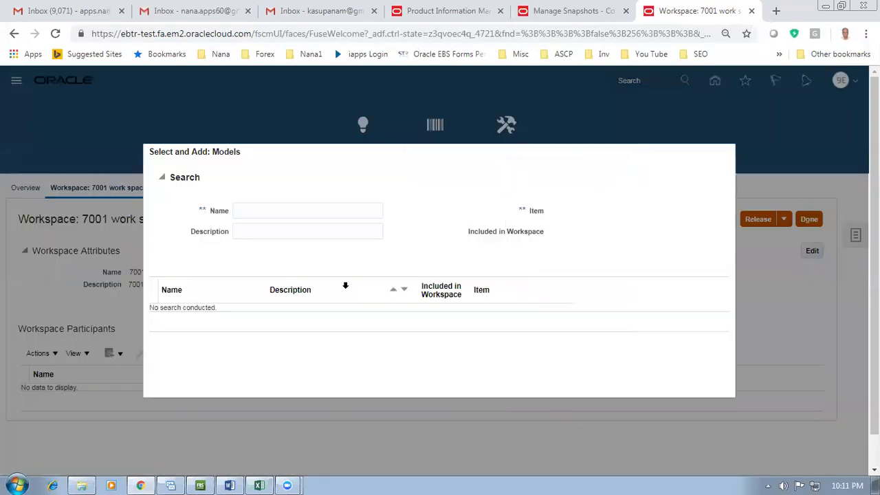
Search the models for the name 7001, select 7001_Model and choose to include all referenced models
left_click(287, 216)
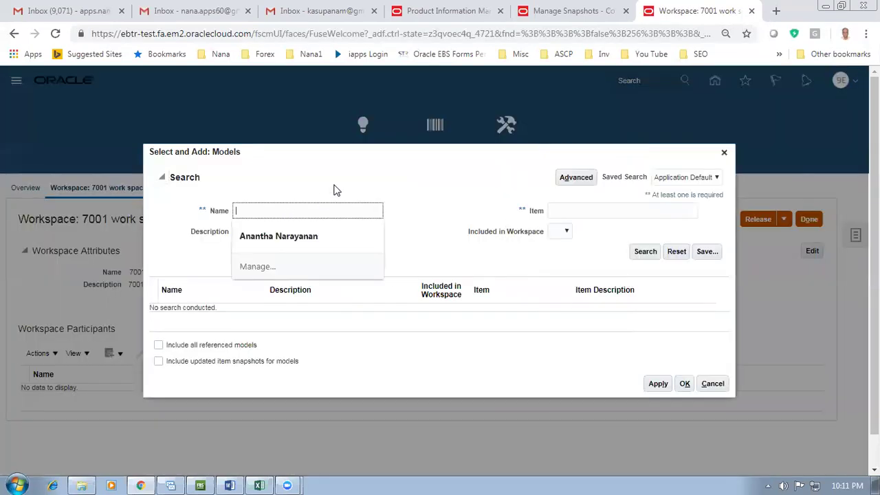
type("7001")
key("Tab")
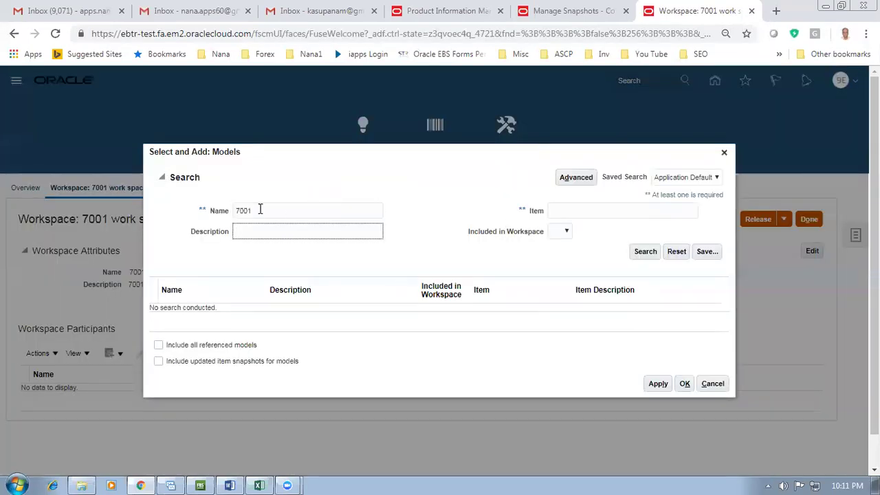
left_click(639, 252)
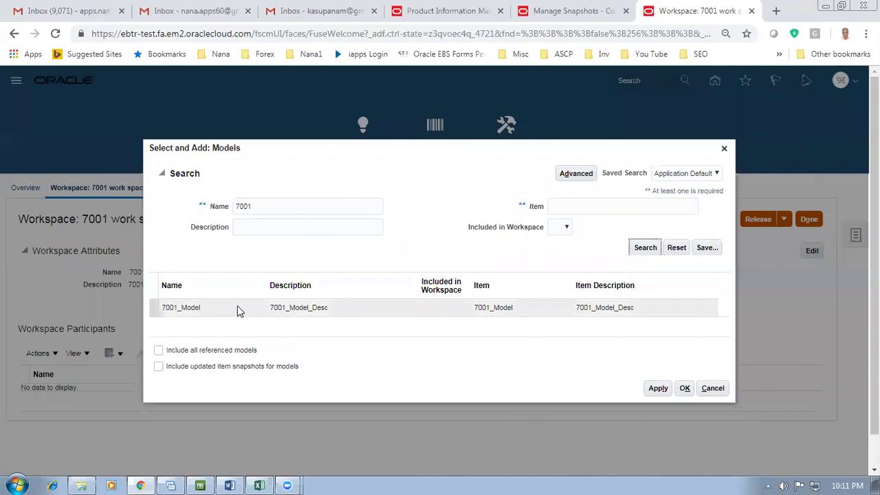
left_click(364, 317)
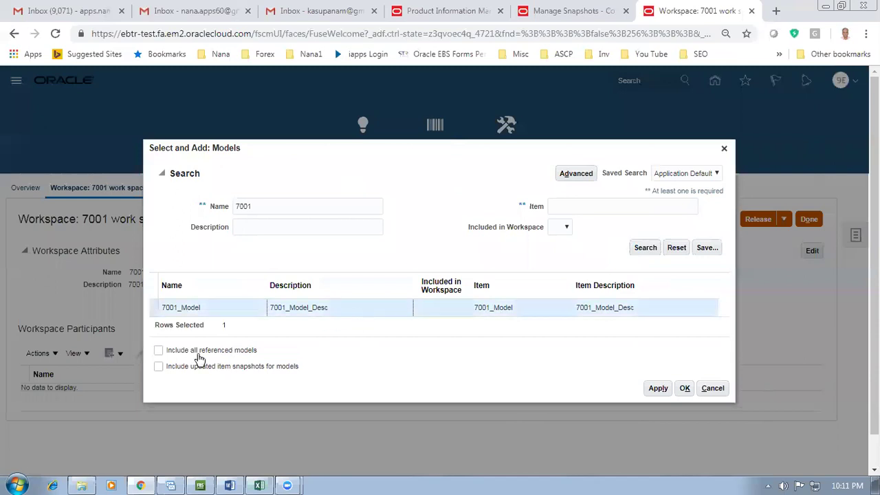
left_click(158, 351)
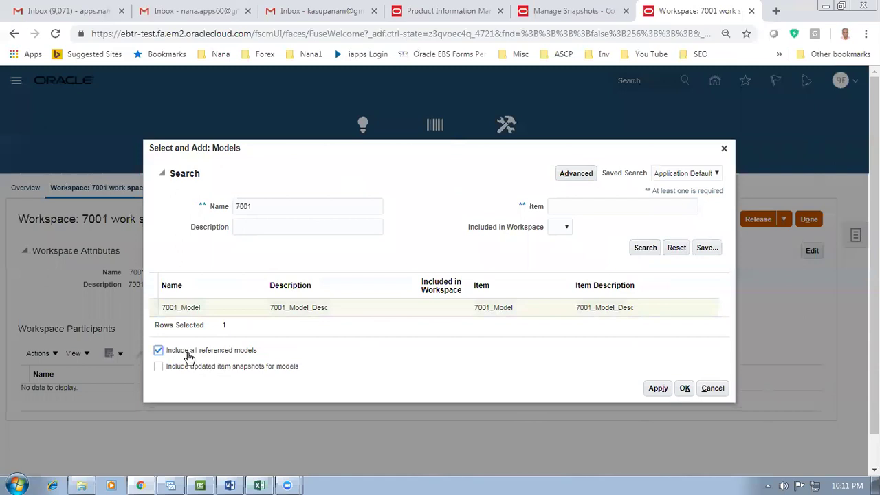
Switch to the Configurator_Exercise workbook in Excel and review 7001_ATO_Desk_Top_Model and its four option classes, 7002 to 7005
left_click(261, 485)
scroll(328, 341, "up", 5)
left_click(358, 191)
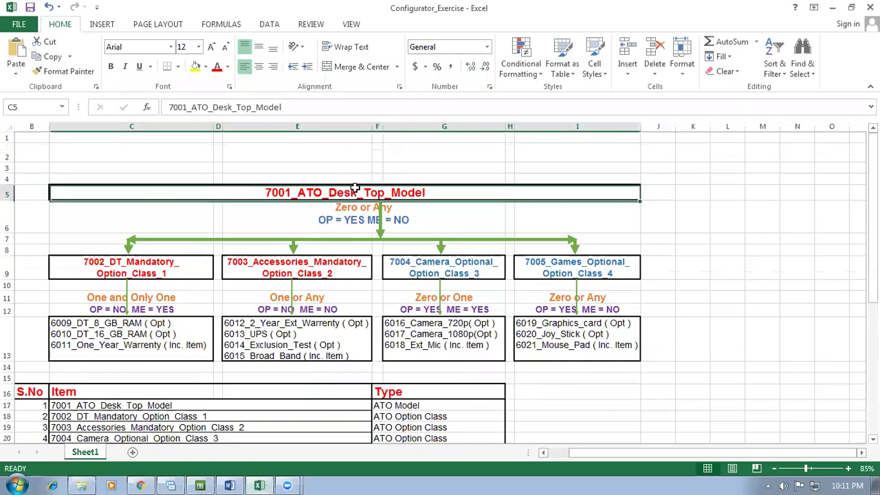
left_click(132, 273)
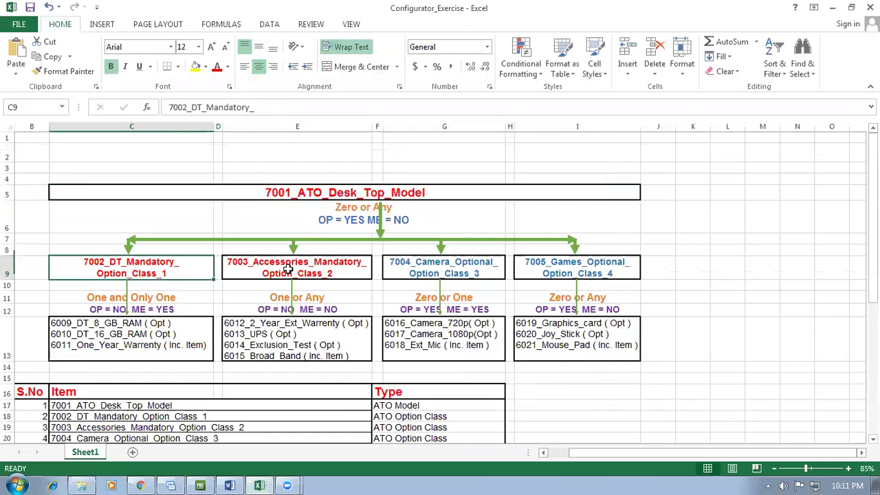
left_click(286, 266)
left_click(429, 272)
left_click(595, 261)
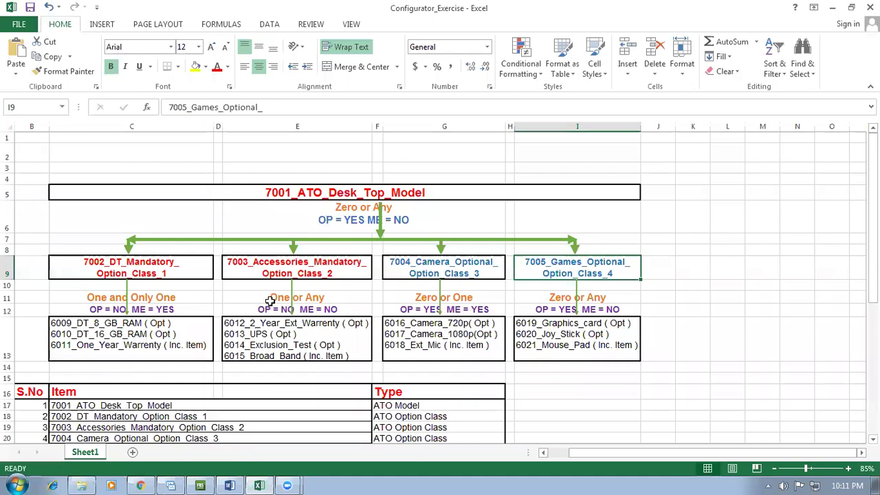
Switch back to Oracle Cloud in the browser and add the selected 7001_Model to the workspace participants
key("alt+Tab")
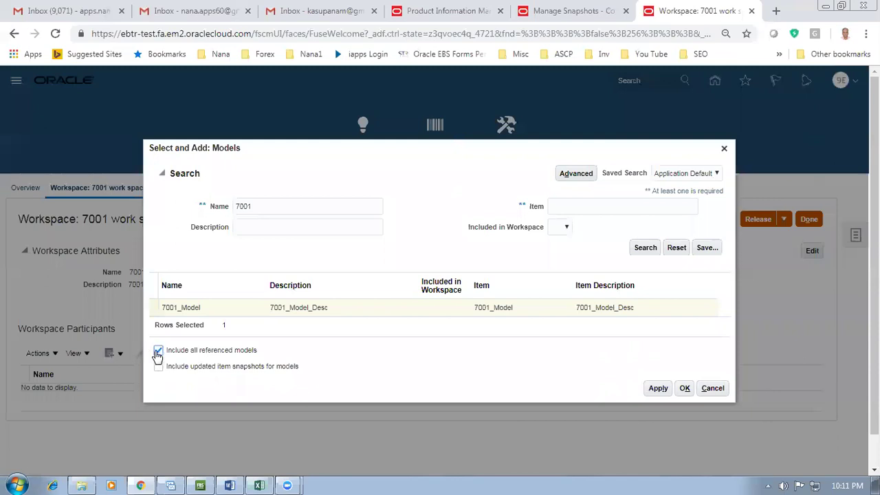
left_click(396, 307)
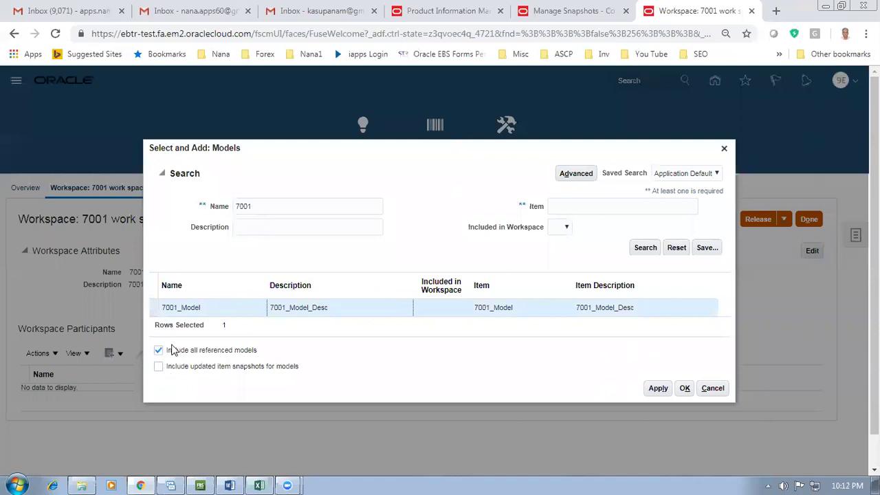
left_click(658, 389)
left_click(684, 389)
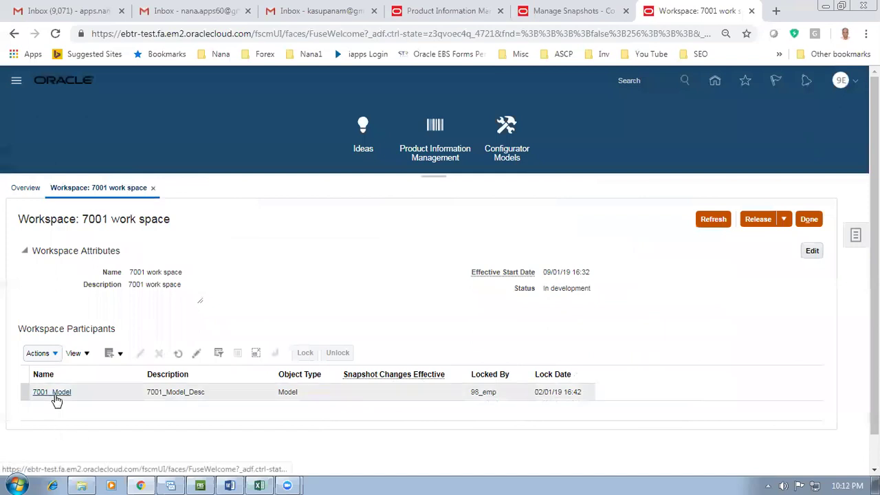
Close the 7001 work space and reopen it to check the 7001_Model entry among its participants
left_click(809, 220)
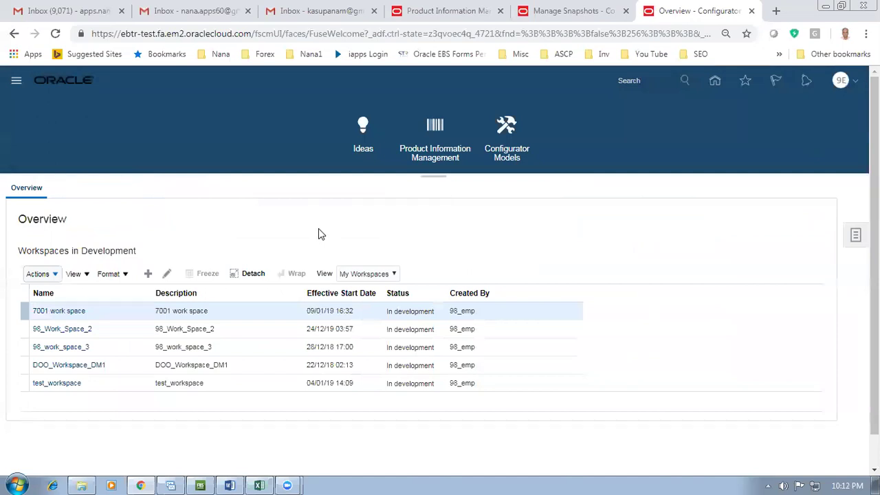
left_click(841, 83)
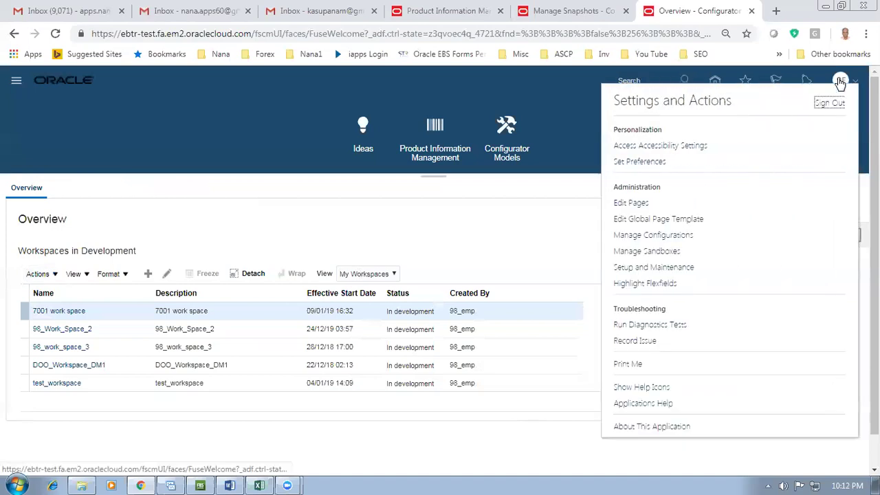
left_click(290, 143)
left_click(53, 311)
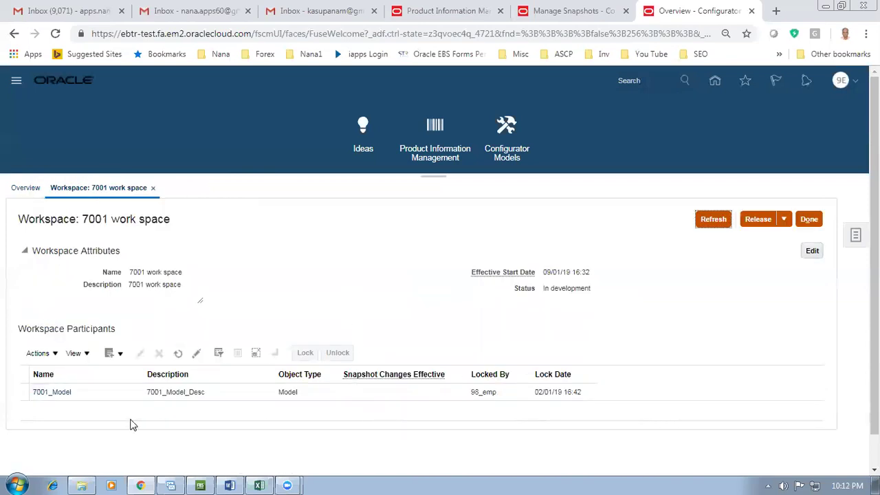
left_click(101, 398)
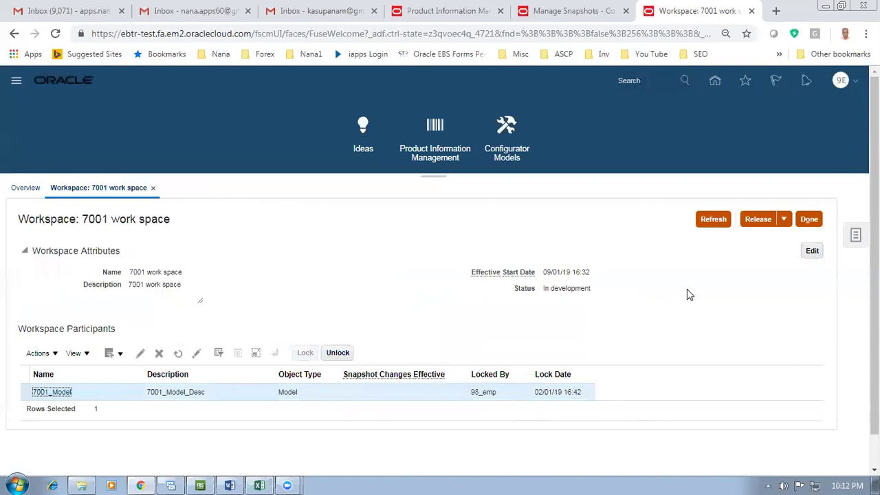
Leave the workspace, sign out of Oracle Applications Cloud and sign in with the other account's saved credentials
left_click(815, 221)
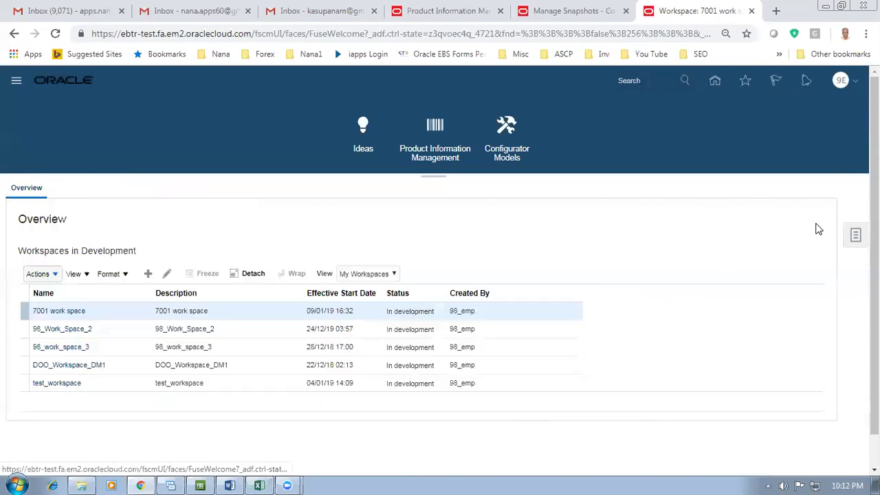
left_click(842, 83)
left_click(832, 104)
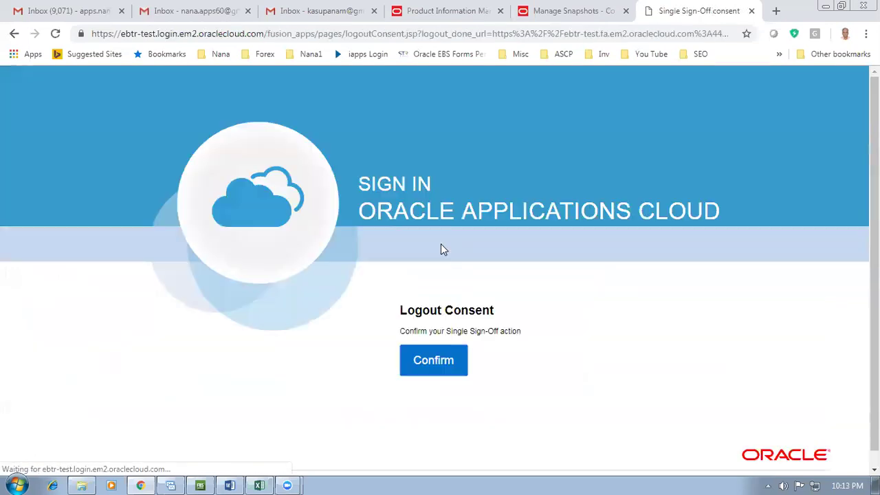
left_click(433, 360)
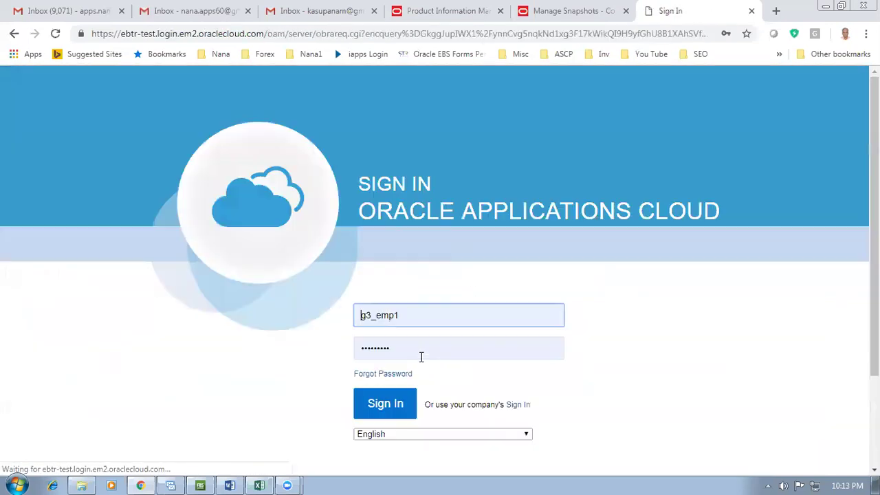
left_click(396, 411)
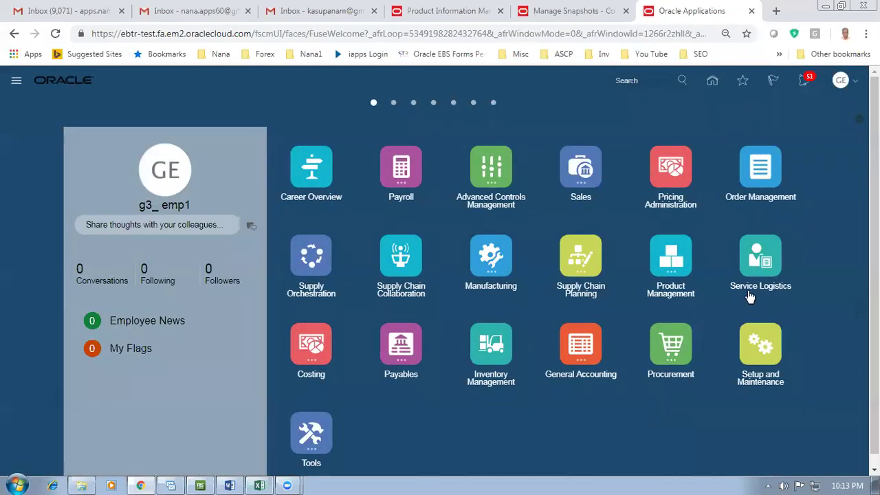
Open Configurator Models under Product Management and go to the Manage Workspaces page
left_click(669, 267)
left_click(708, 330)
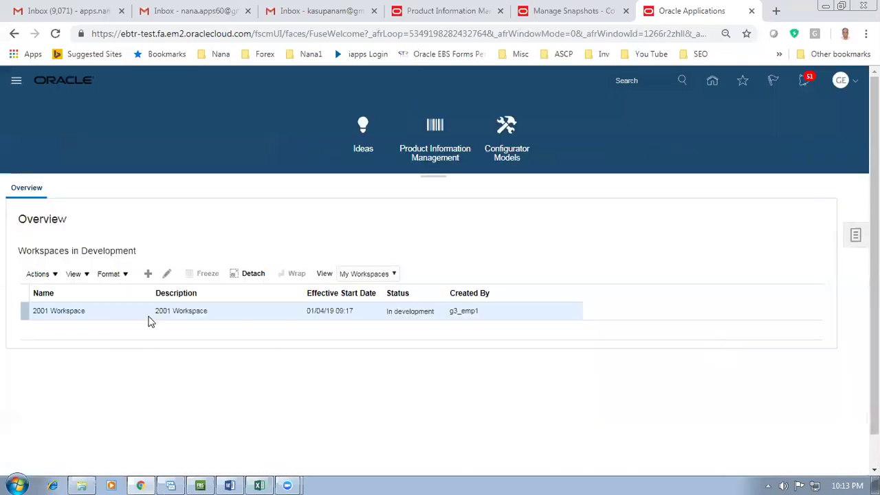
left_click(855, 235)
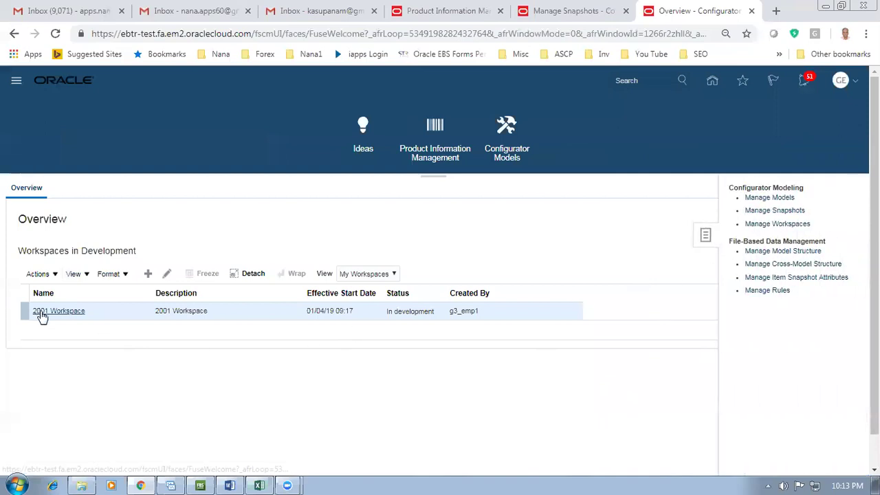
left_click(776, 225)
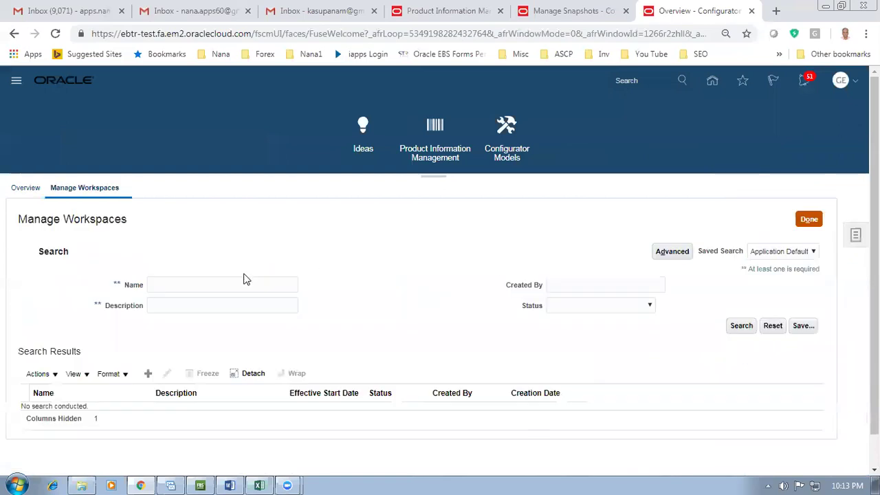
Find the 7001 work space by searching for the name 7001, and open its 7001_Model participant
left_click(250, 278)
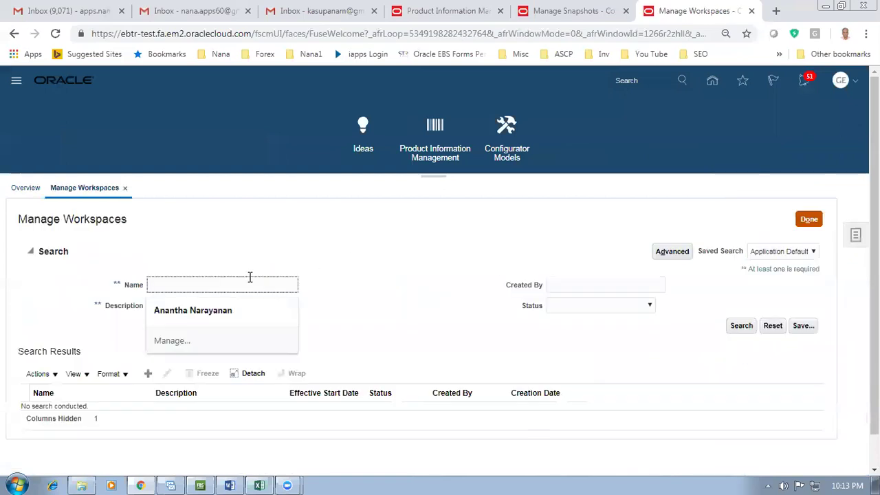
type("7001")
key("Return")
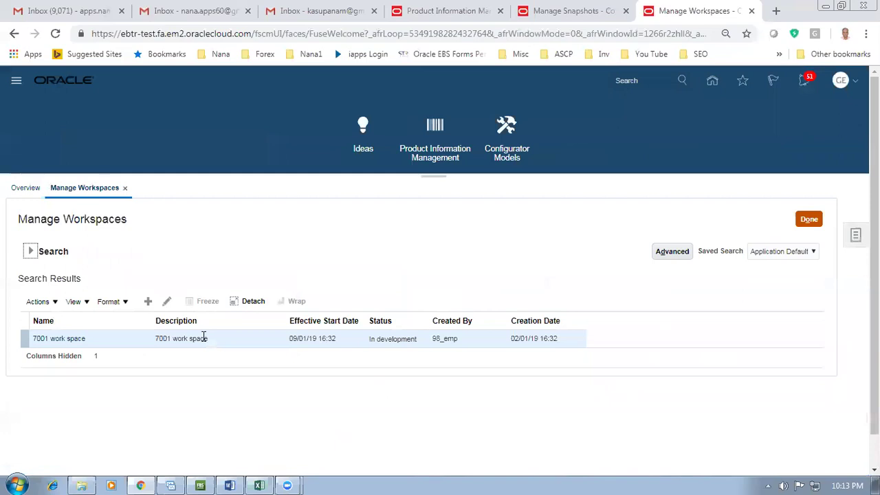
left_click(45, 341)
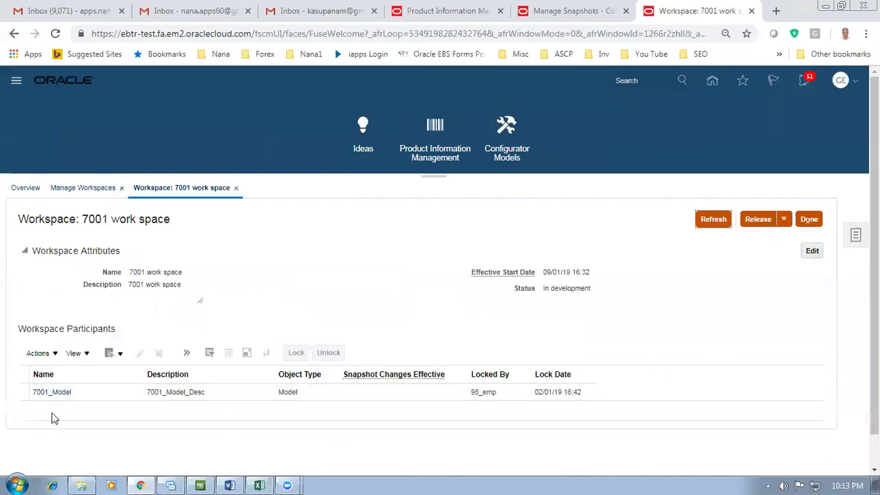
left_click(98, 393)
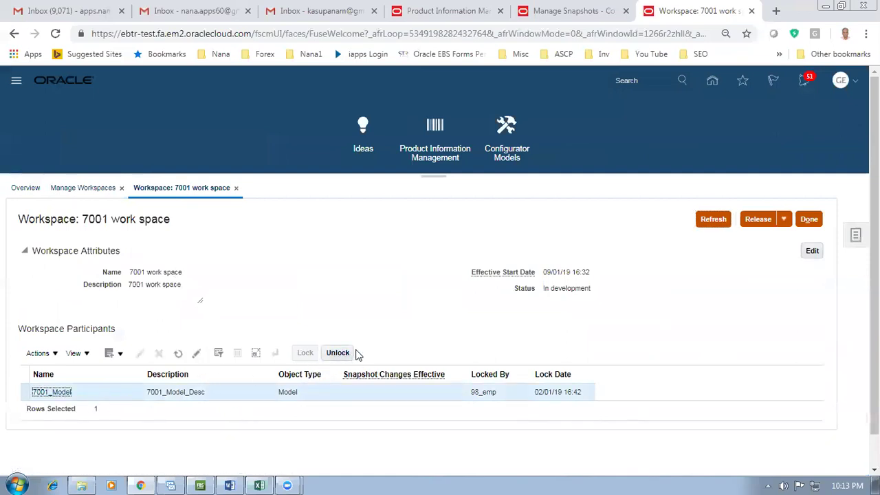
left_click(52, 392)
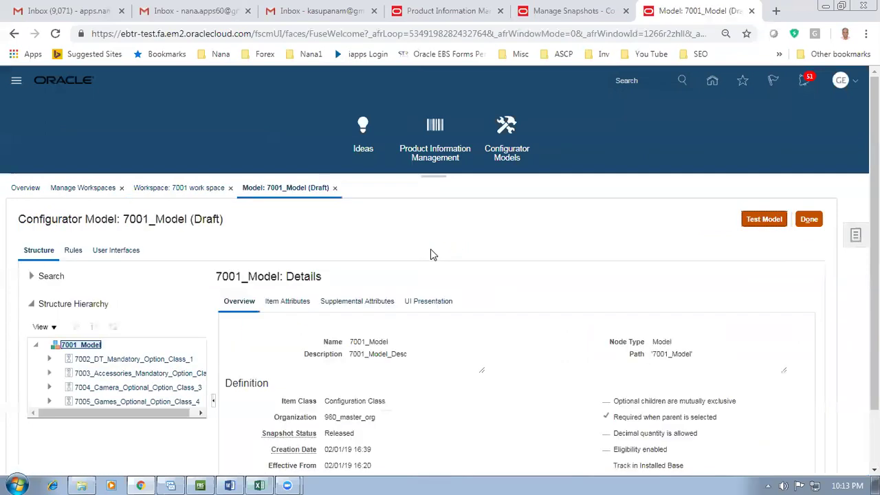
Try to test the draft 7001_Model with the default user interface and a root quantity of 1
left_click(770, 220)
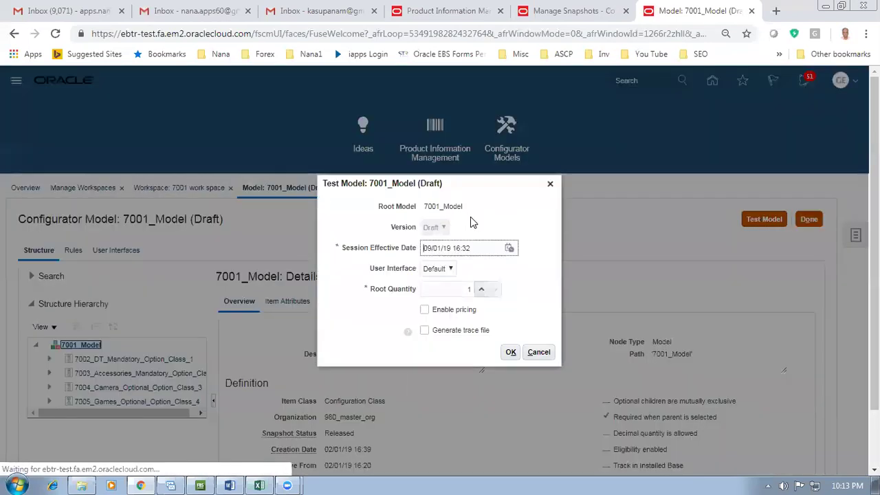
left_click(511, 353)
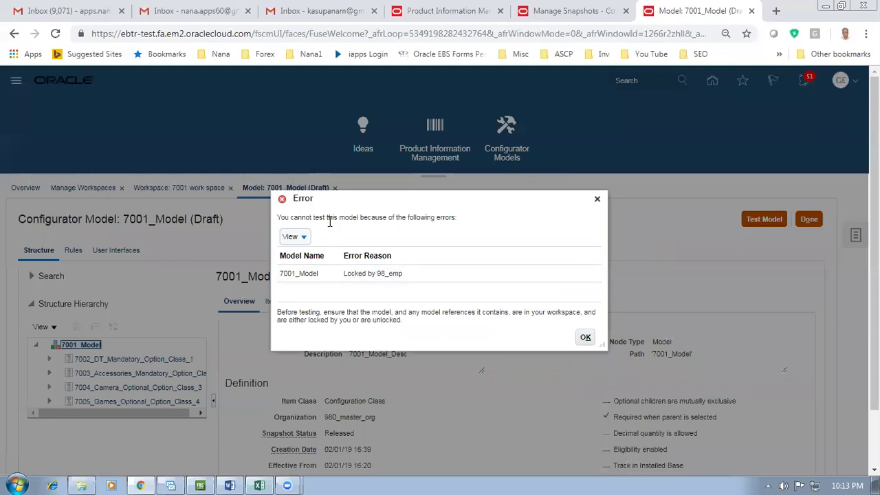
left_click(350, 274)
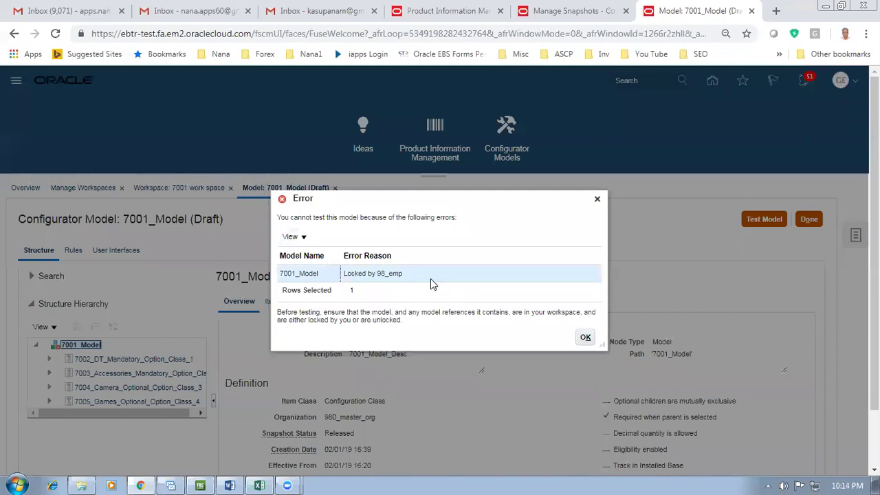
left_click(585, 337)
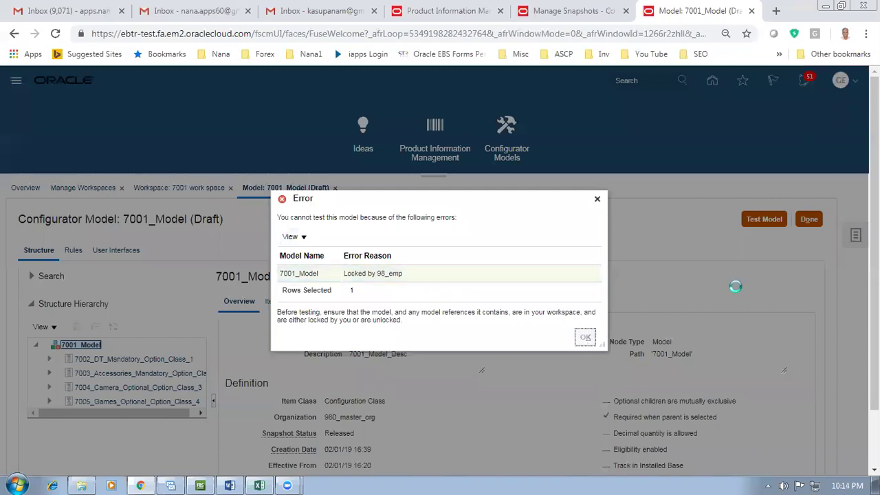
Dismiss the model test error and leave 7001_Model, the 7001 work space and the Manage Workspaces page
left_click(816, 219)
left_click(596, 291)
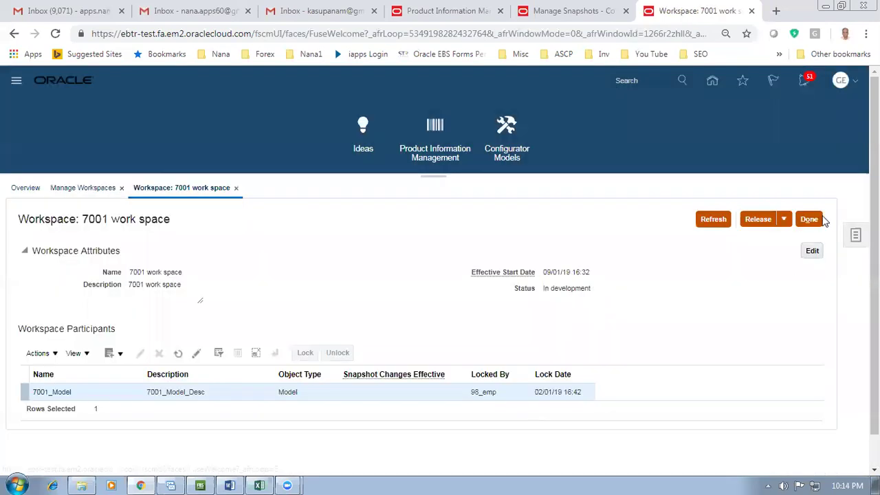
left_click(822, 219)
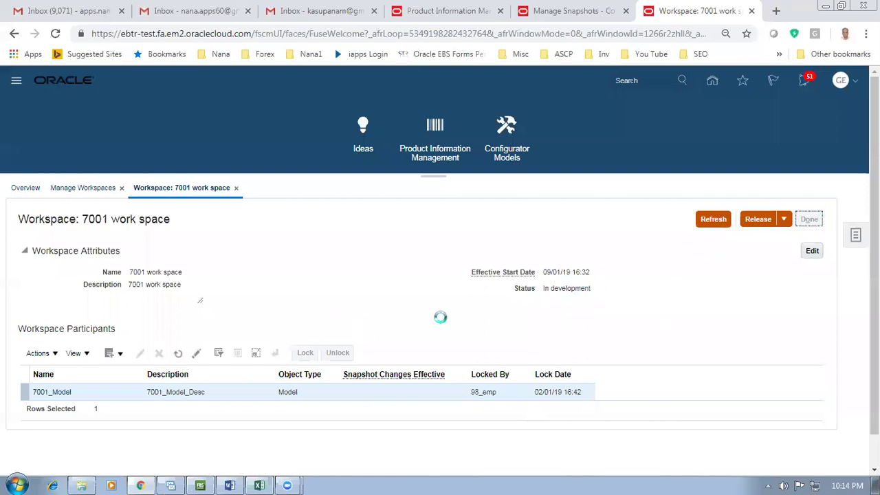
left_click(809, 219)
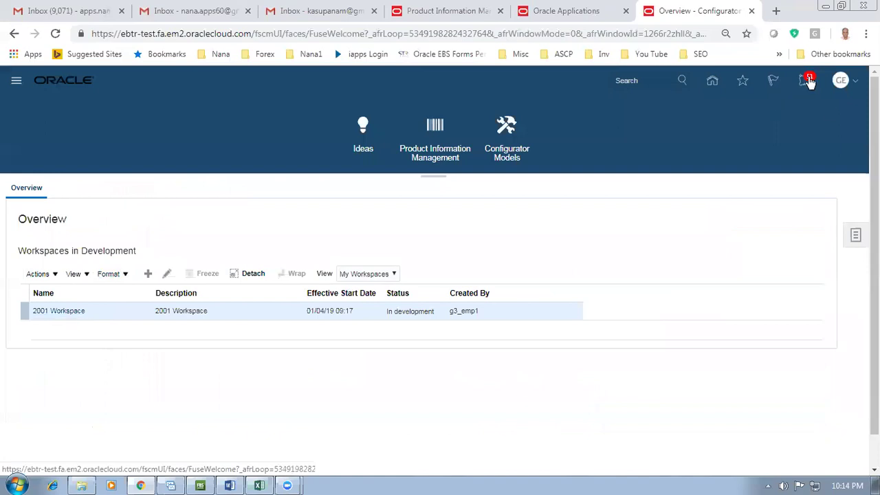
Sign out of Oracle Applications Cloud and sign back in with the account that holds the lock on 7001_Model
left_click(839, 90)
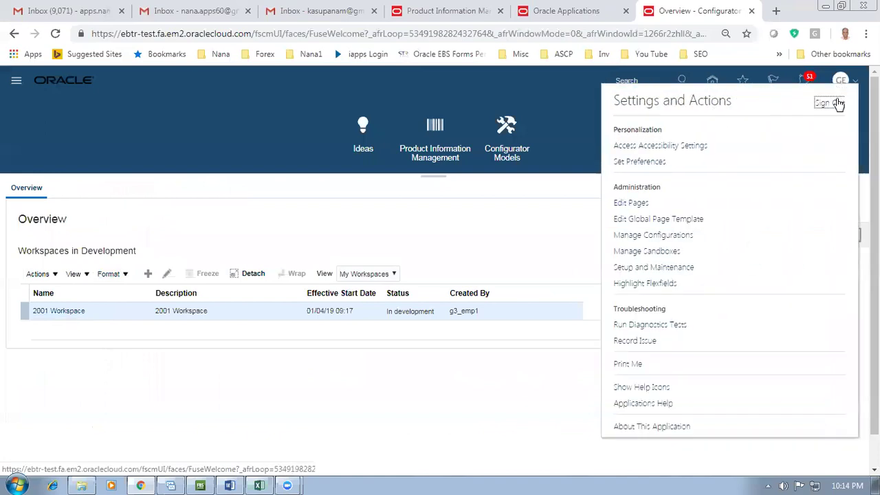
left_click(837, 103)
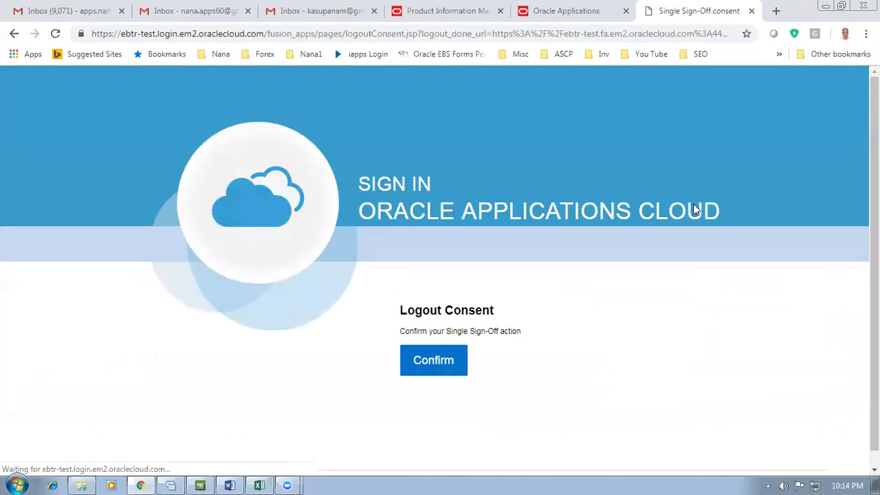
left_click(428, 360)
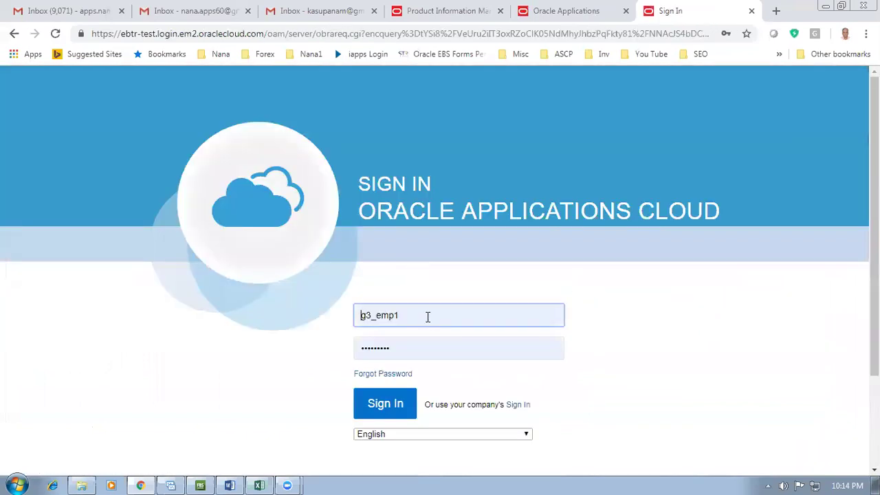
double_click(426, 317)
type("98_emp")
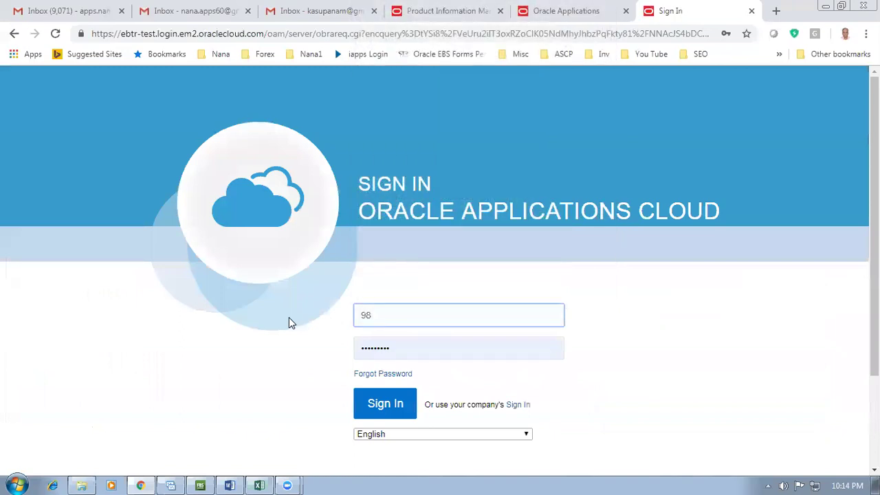
left_click(283, 322)
left_click(384, 405)
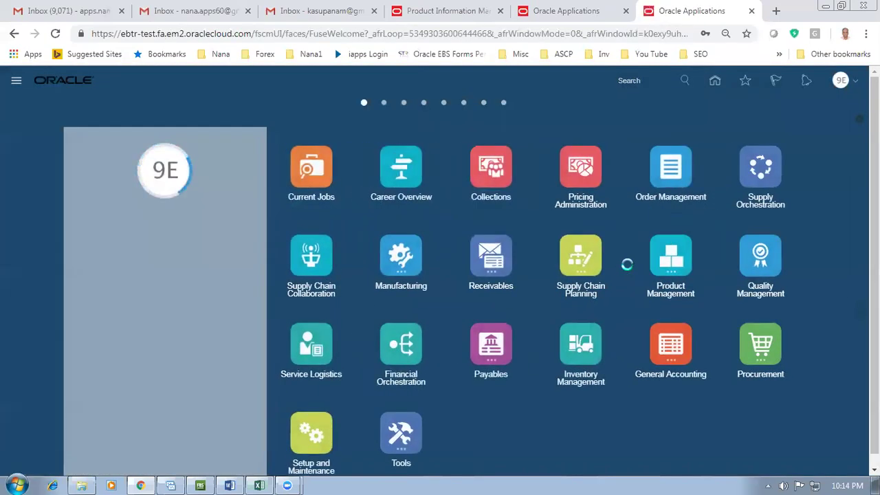
Open Configurator Models under Product Management and go to the Manage Workspaces page
left_click(664, 267)
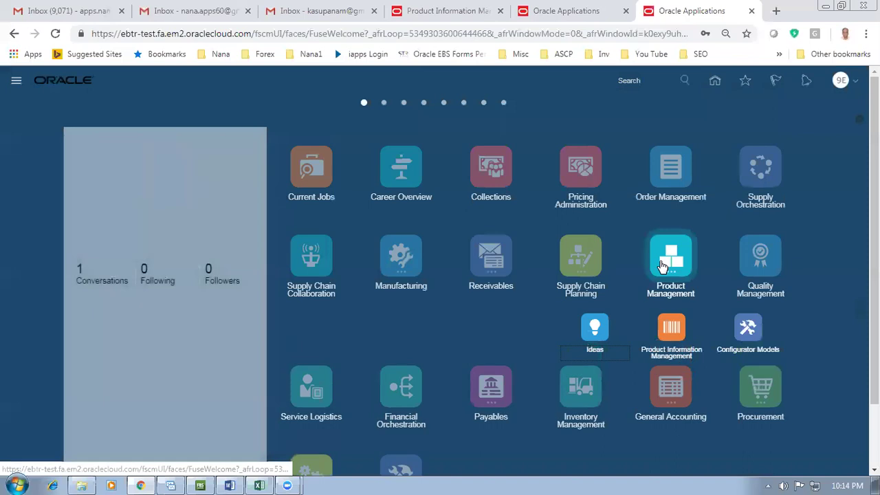
left_click(751, 330)
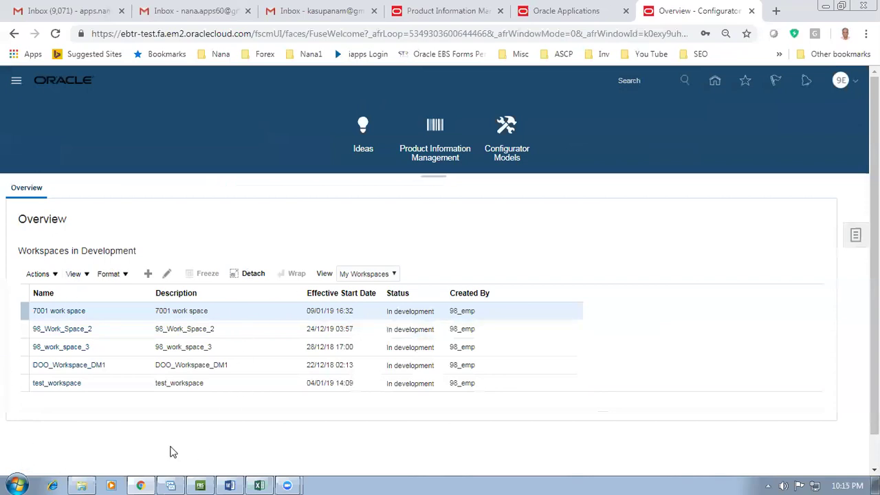
left_click(855, 235)
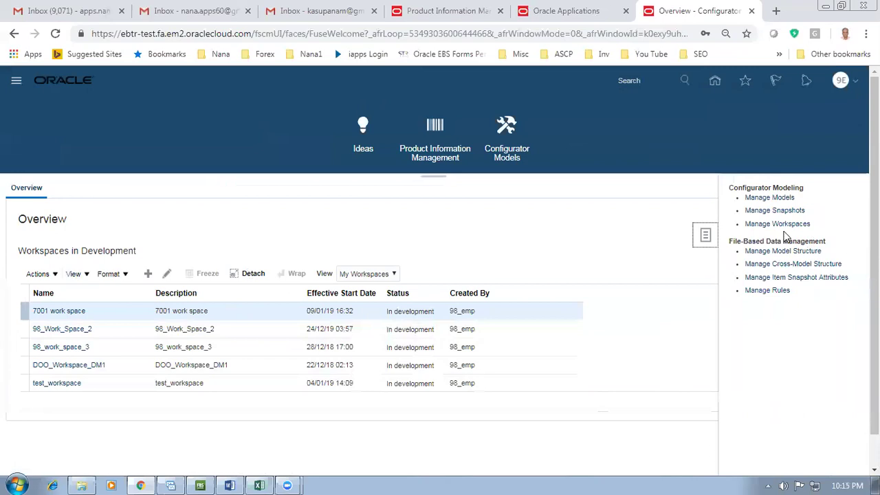
left_click(780, 224)
Search the workspaces for the name 2001 and return to the Overview page
left_click(184, 283)
type("2001")
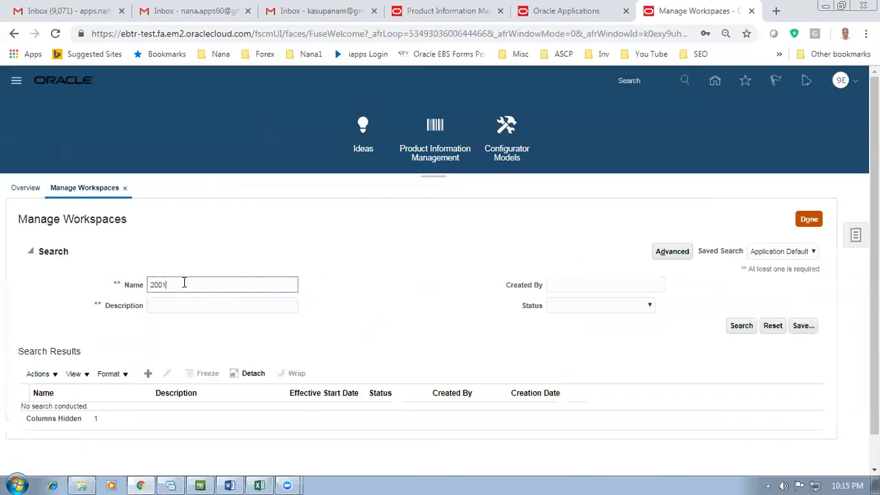
key("Return")
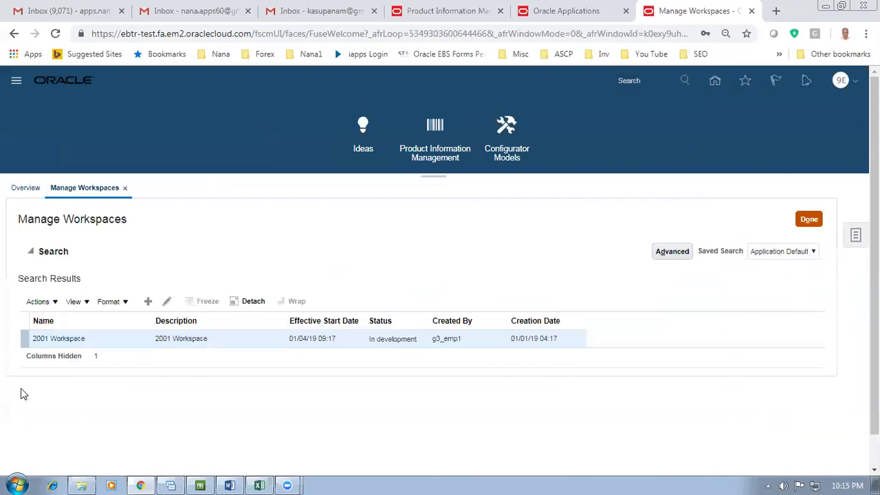
left_click(801, 221)
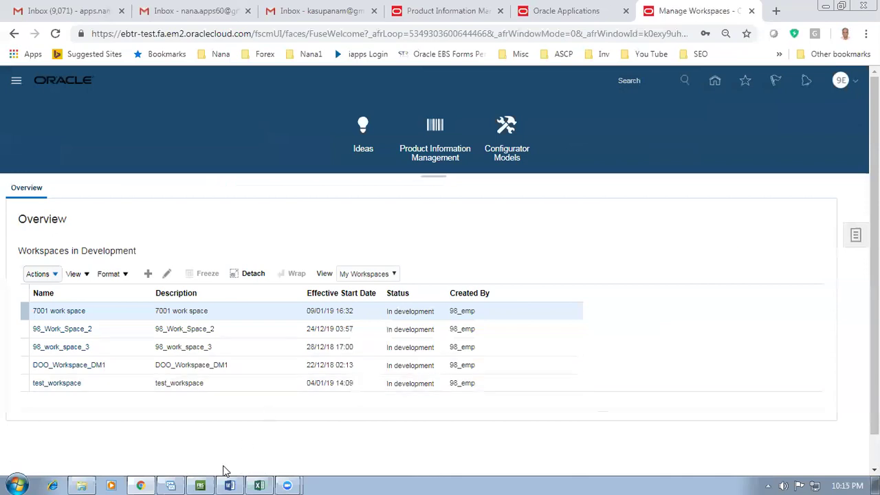
View 7001_Model in the 7001 work space and go back to the Overview page without saving anything
left_click(67, 313)
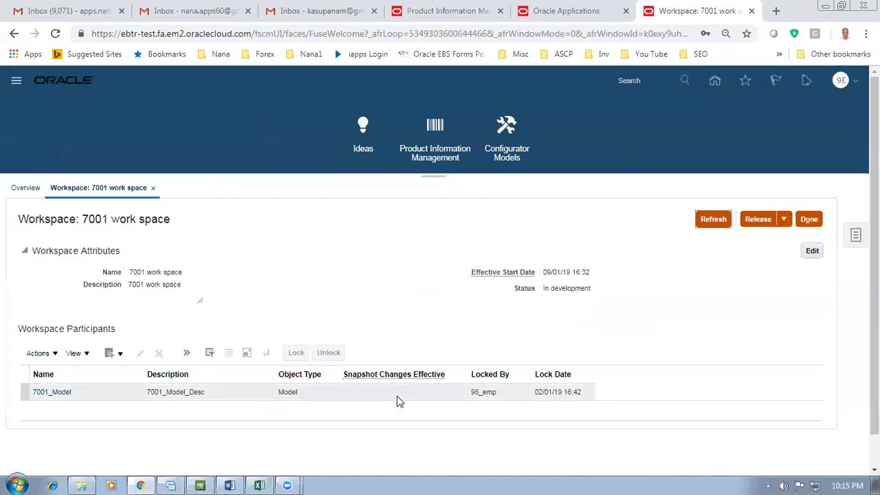
left_click(50, 393)
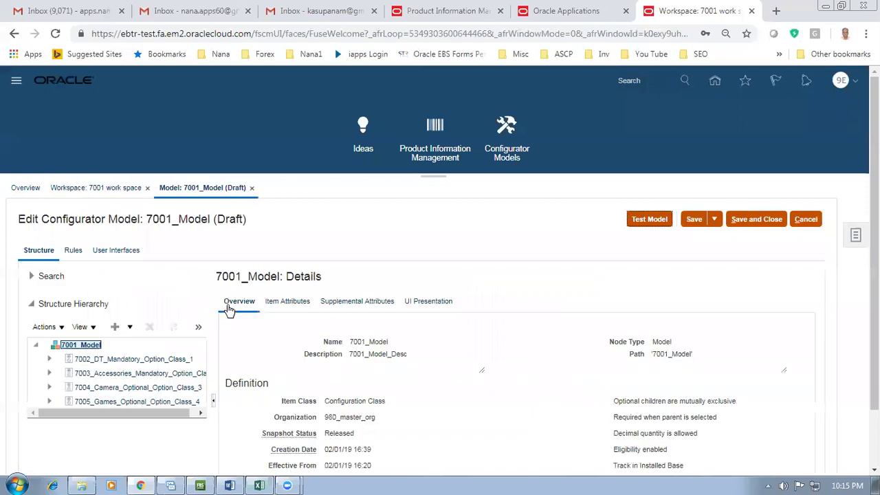
left_click(807, 220)
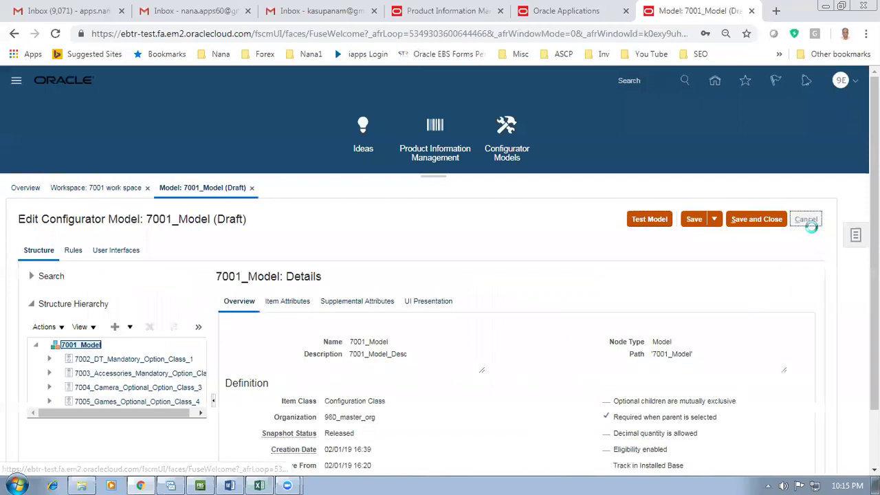
left_click(810, 222)
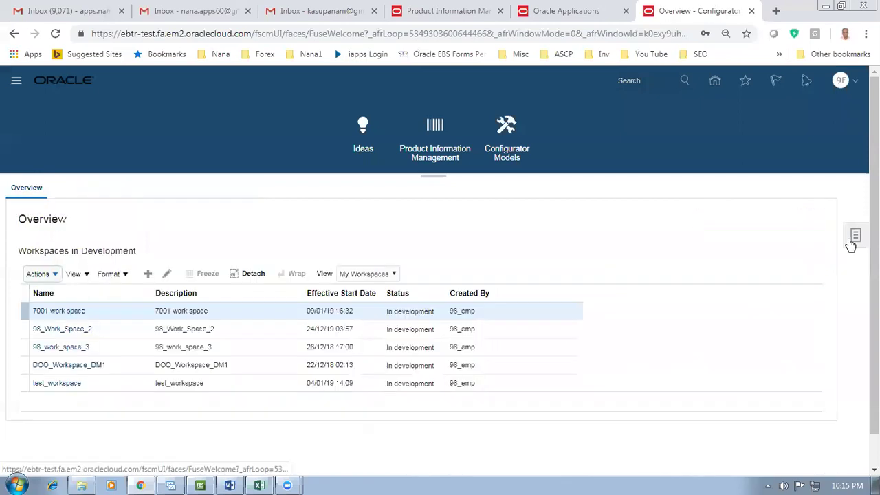
Search Manage Models for the name 7001, review the versions of 7001_Model and return to the Overview page
left_click(854, 236)
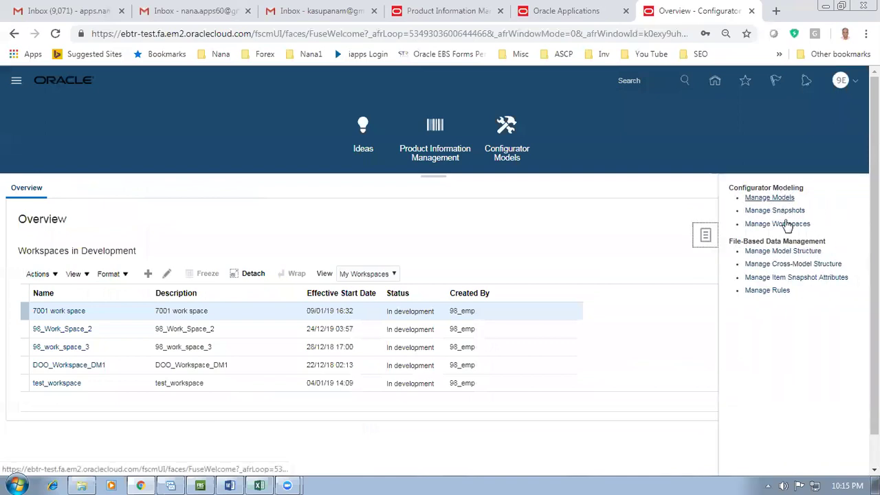
left_click(775, 199)
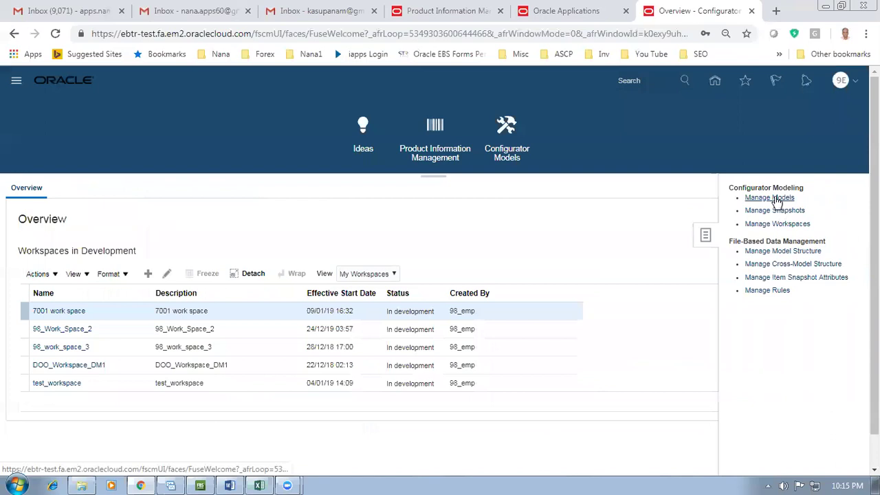
left_click(205, 288)
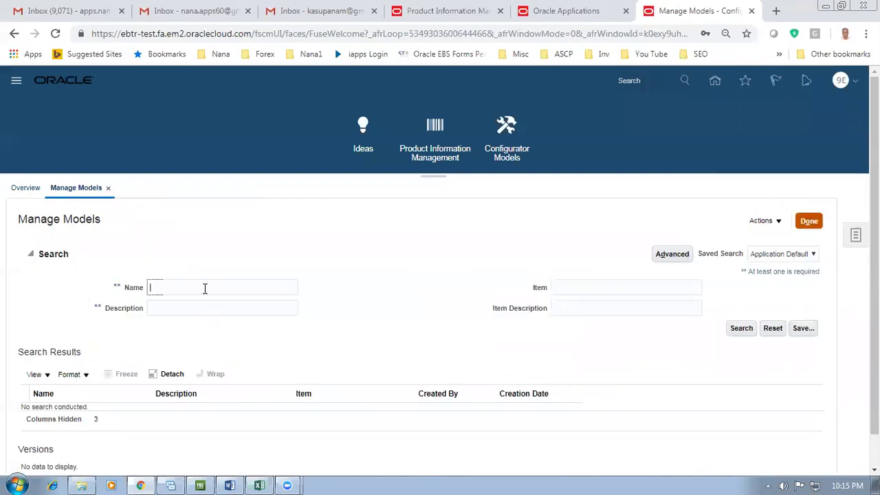
type("7001")
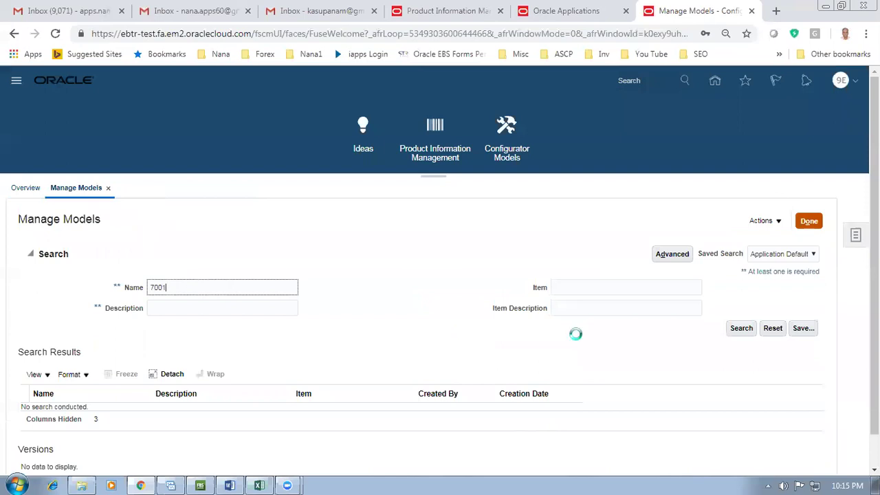
scroll(344, 353, "down", 1)
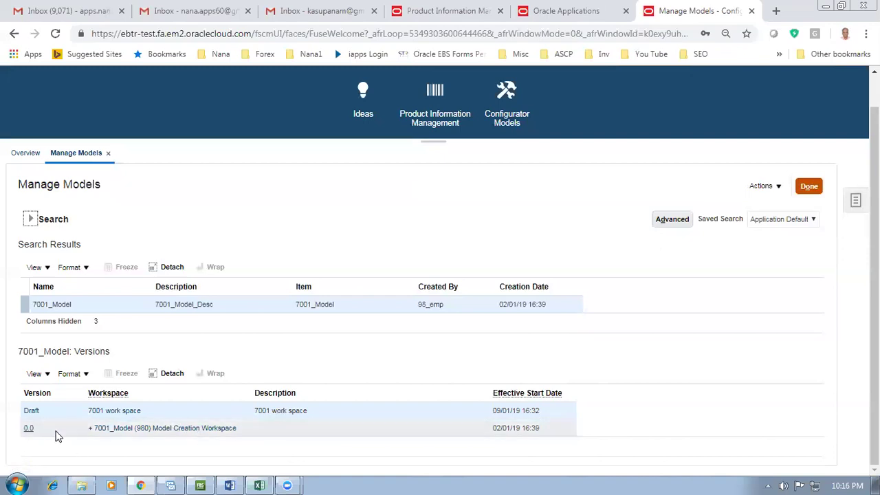
left_click(809, 185)
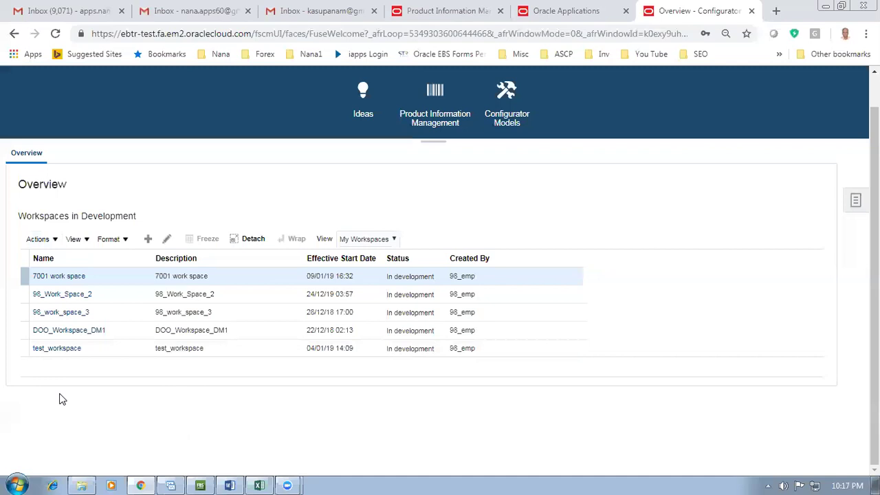
Open the 7001 work space and its draft 7001_Model participant for editing
left_click(58, 278)
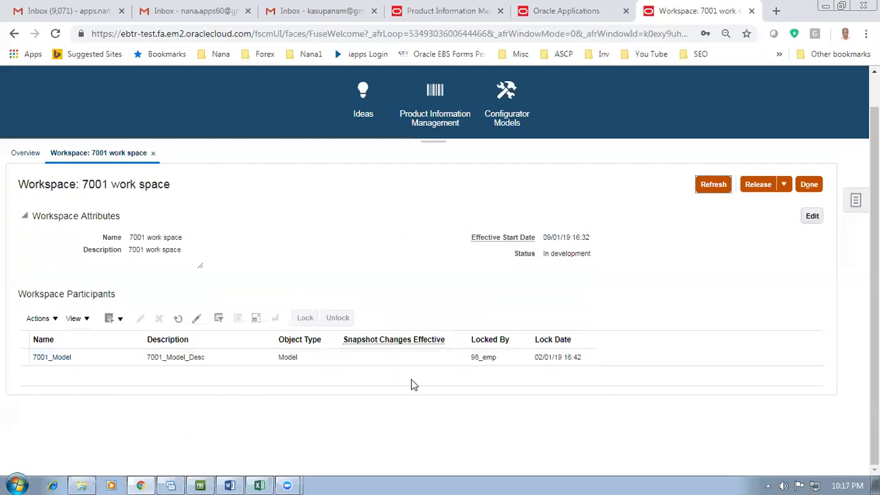
left_click(55, 362)
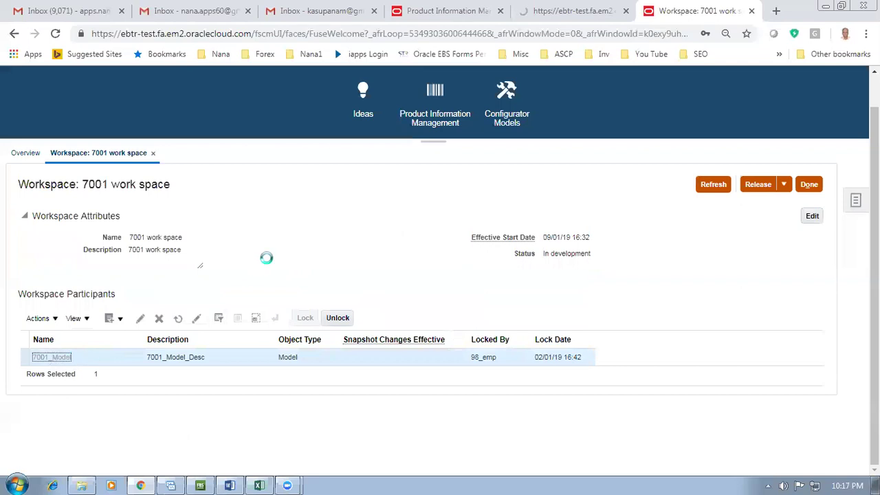
left_click_drag(188, 185, 249, 193)
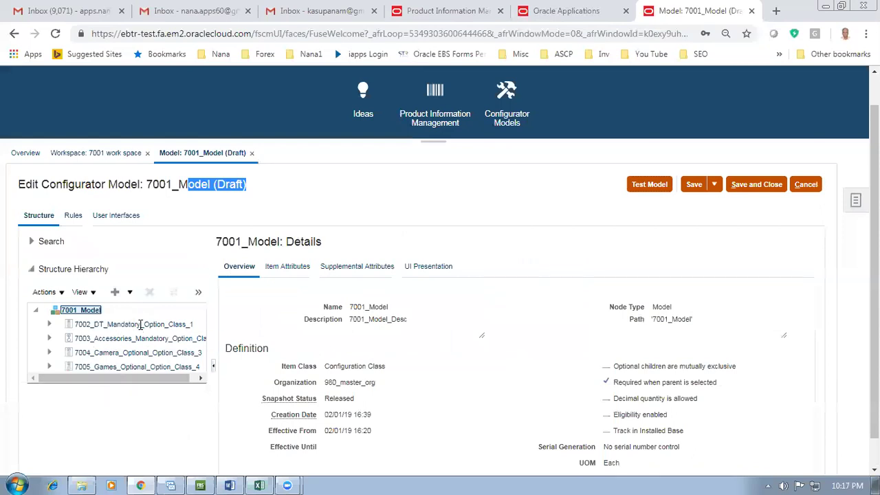
Display the nodes in the 7001_Model structure hierarchy by description instead of by name
left_click_drag(146, 375, 165, 379)
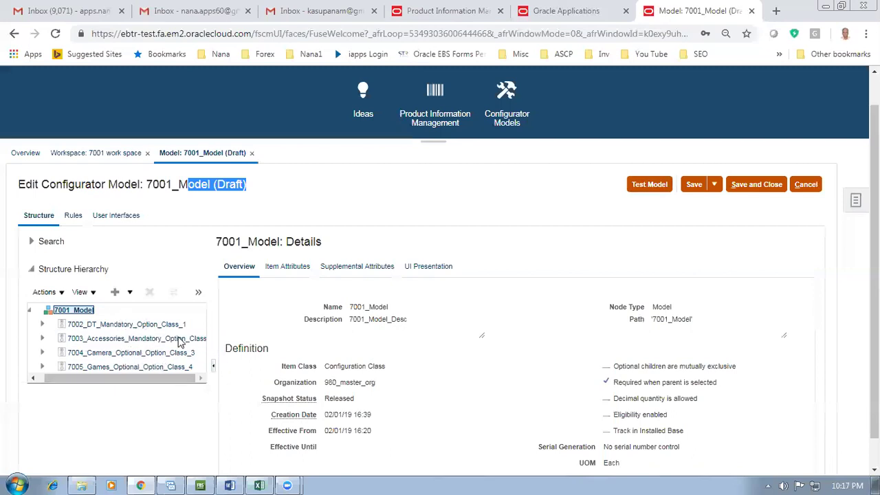
left_click(83, 292)
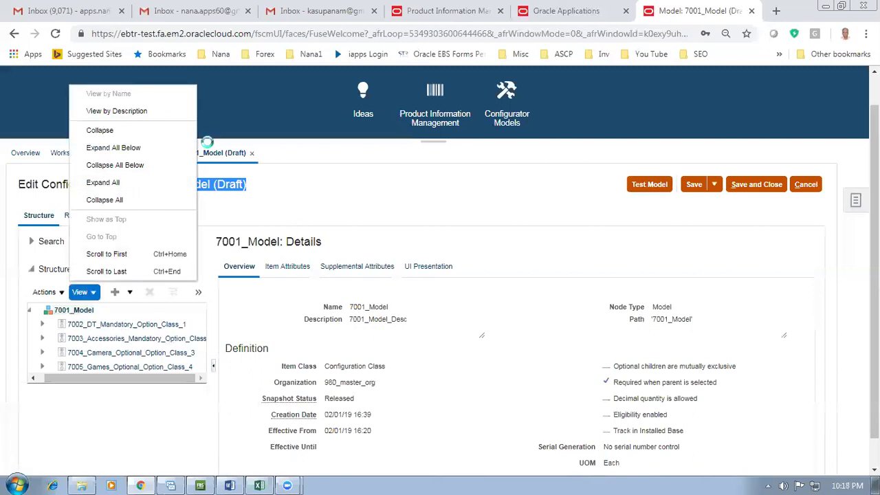
left_click(113, 111)
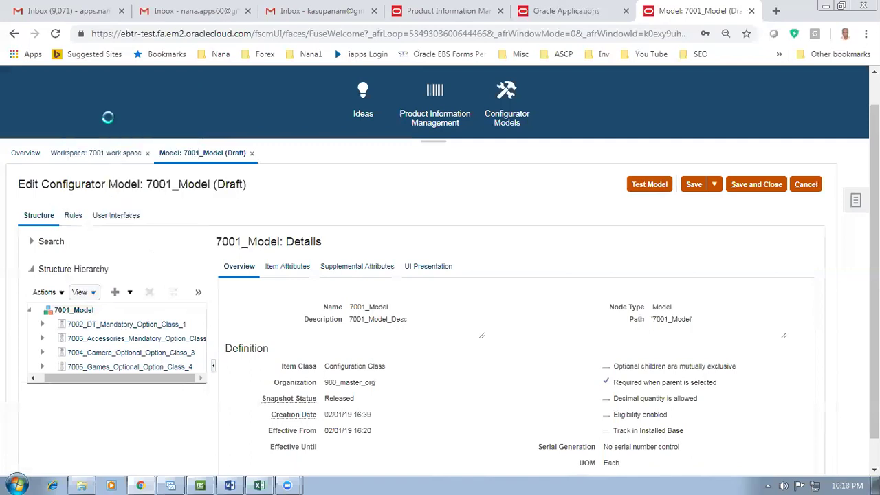
left_click_drag(123, 380, 178, 380)
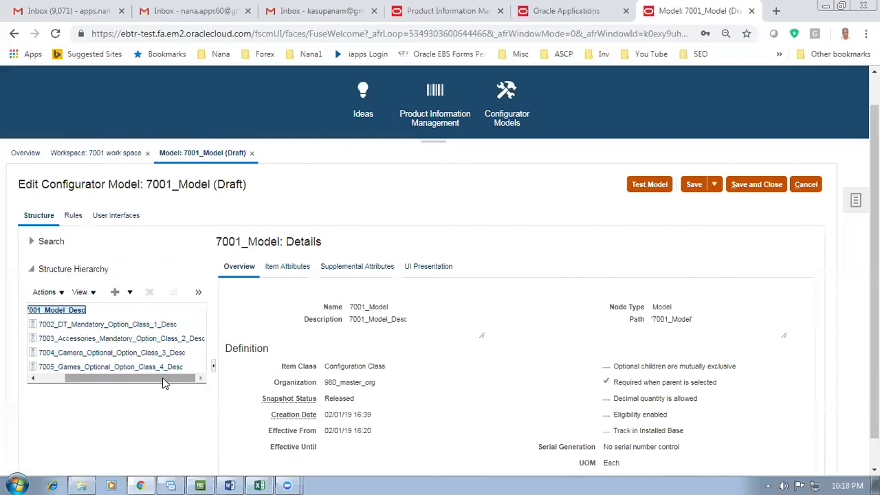
left_click_drag(158, 382, 183, 377)
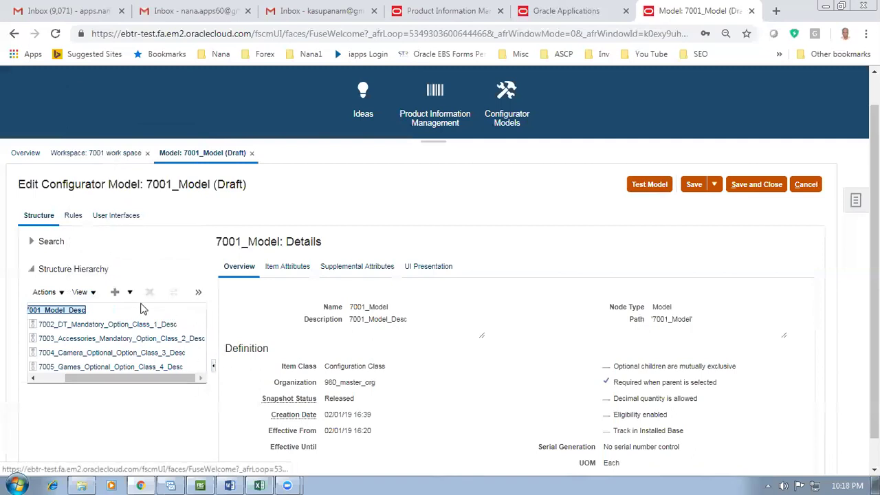
Start a test session of the draft 7001_Model with pricing enabled and 98_Pricing_Strategy as the pricing strategy
left_click(649, 185)
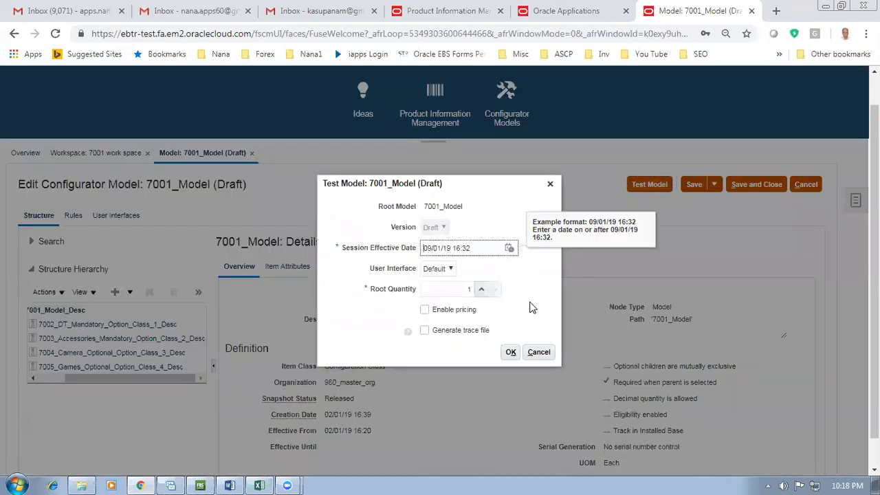
left_click(425, 310)
left_click(441, 324)
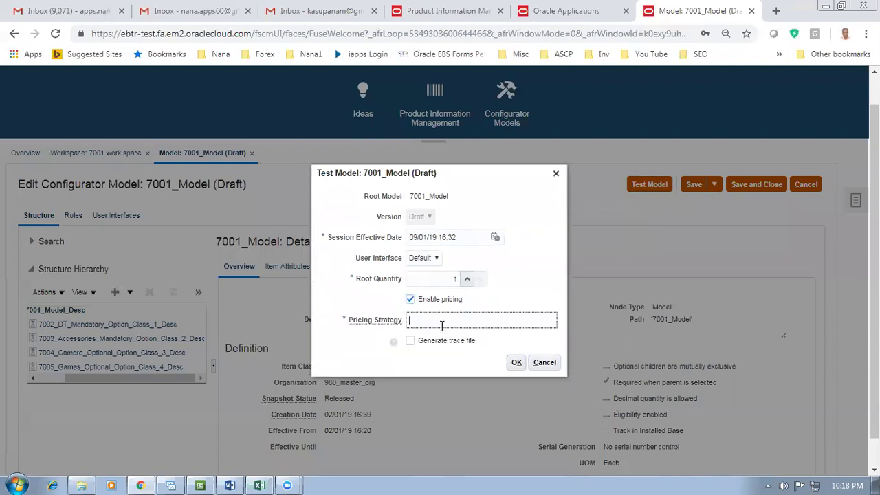
type("98")
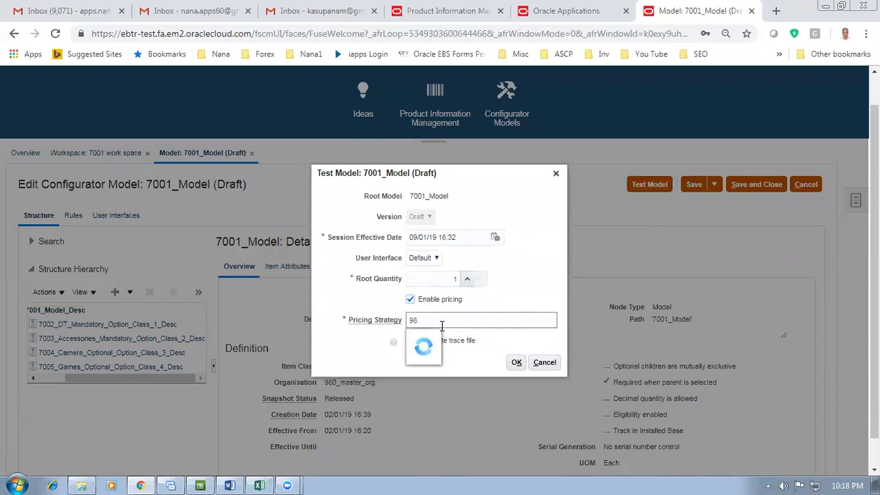
left_click(426, 340)
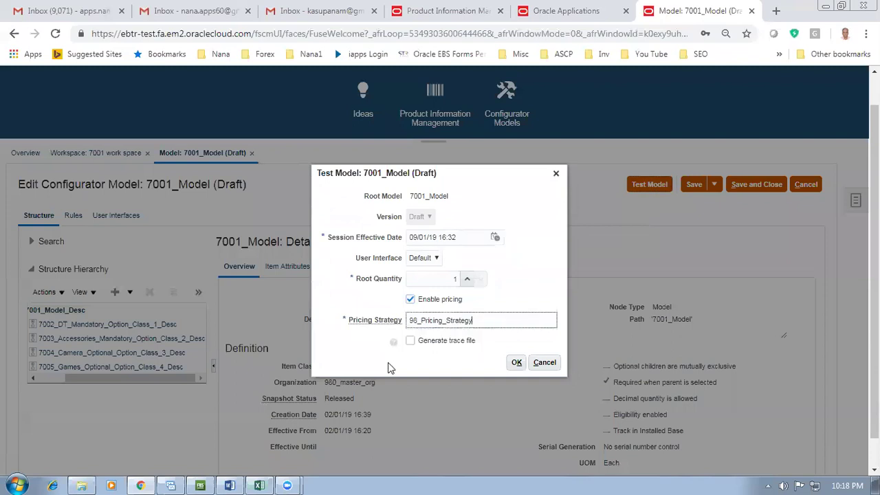
left_click(516, 362)
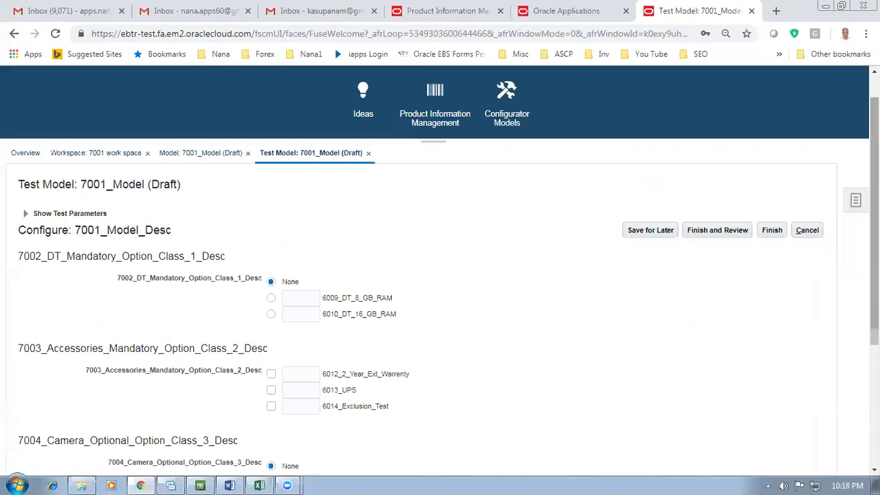
Check the 7002 option class rule in the Configurator_Exercise workbook, try both RAM options in the model test and keep 6009_DT_8_GB_RAM
scroll(440, 268, "down", 3)
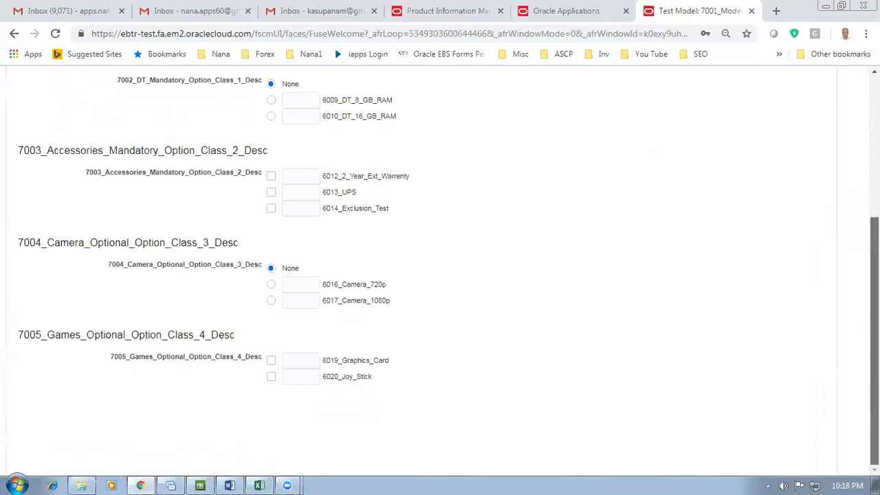
scroll(439, 268, "up", 2)
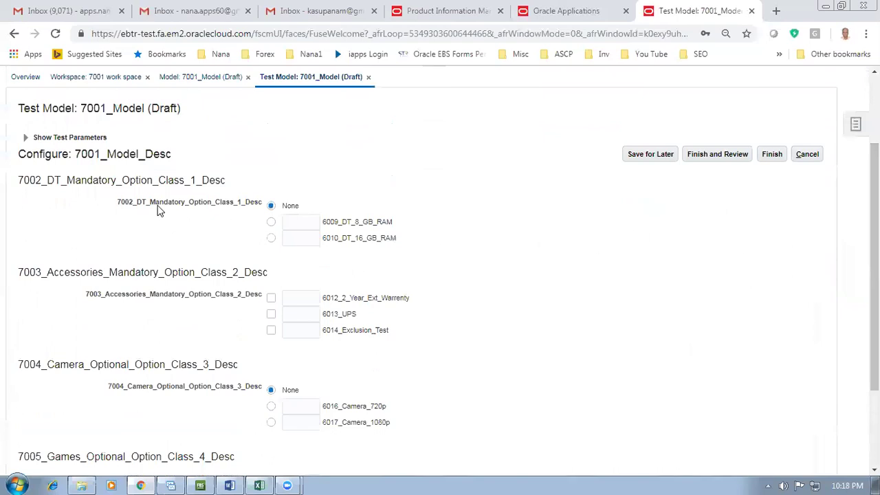
key("alt+Tab")
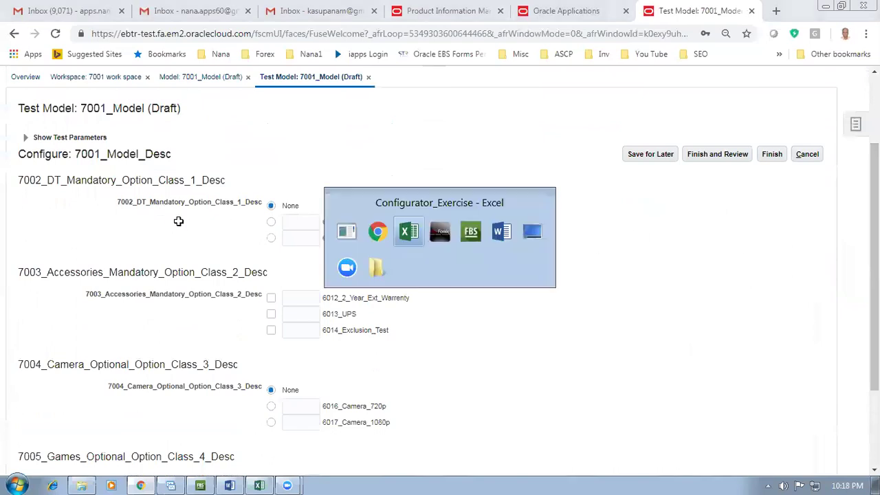
left_click(149, 273)
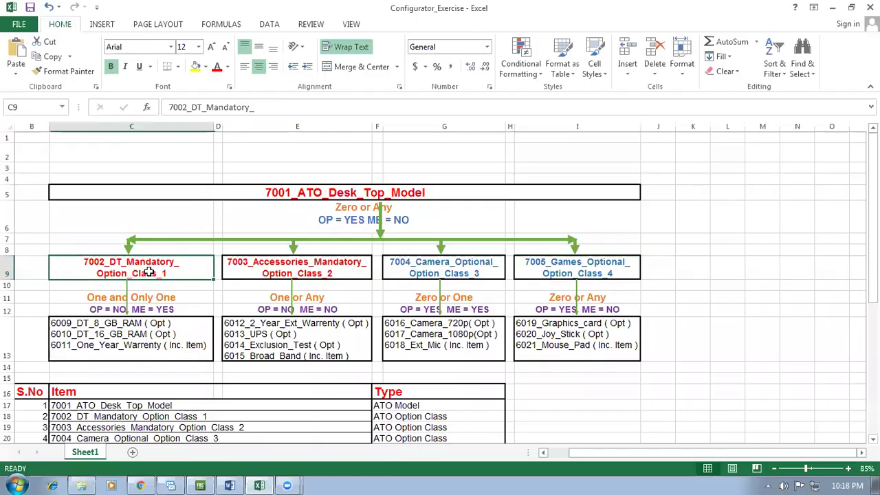
left_click(95, 311)
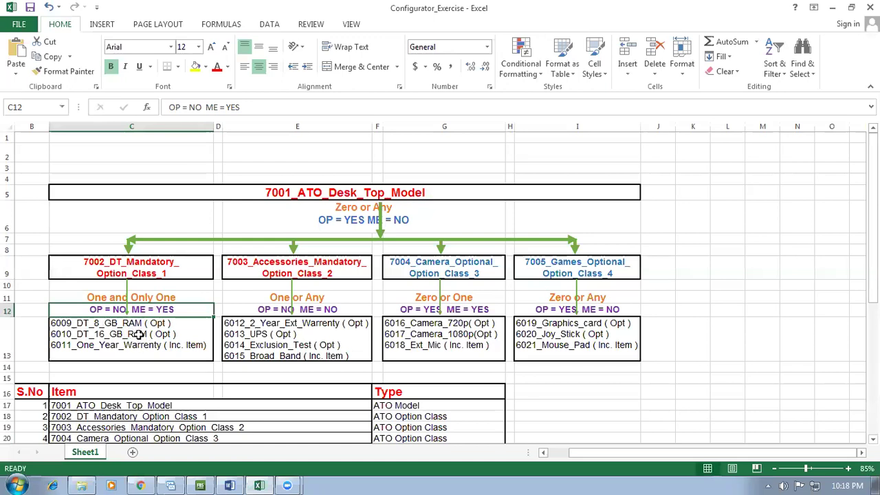
key("alt+Tab")
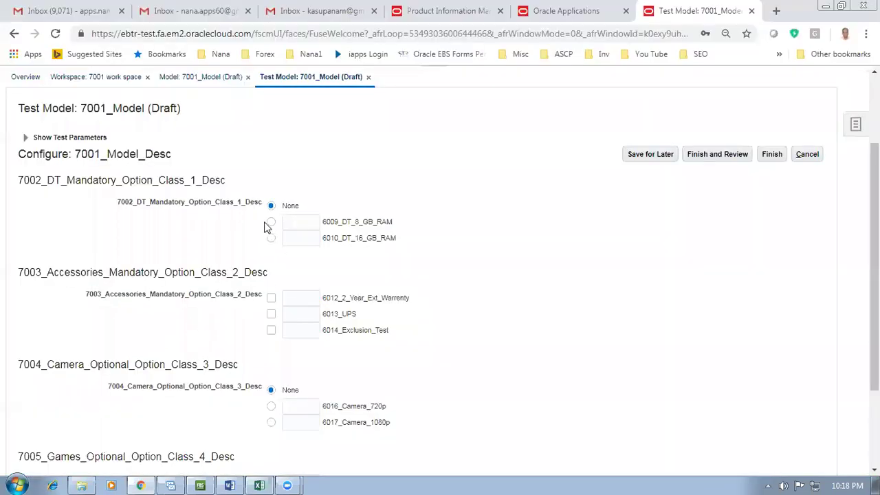
left_click(271, 225)
left_click(271, 243)
left_click(271, 223)
Select 6012_2_Year_Ext_Warrenty, 6013_UPS and 6014_Exclusion_Test in the 7003 accessories class, comparing them with the Configurator_Exercise workbook
key("alt+Tab")
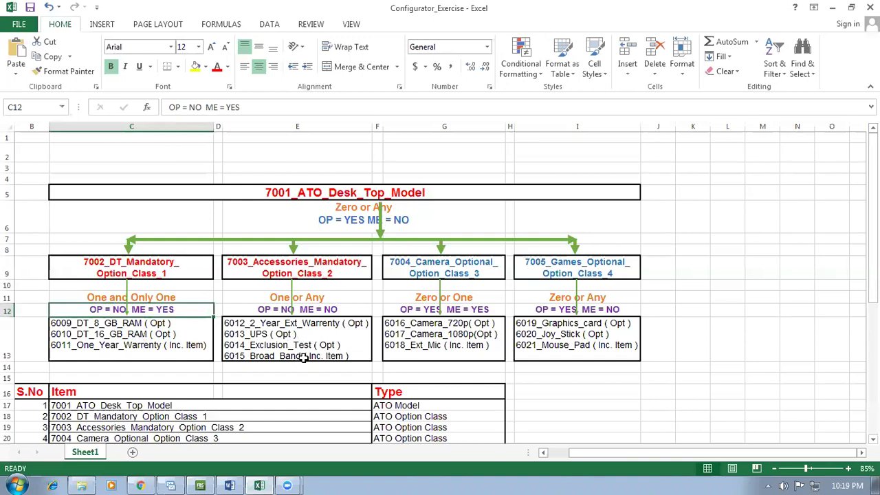
key("alt+Tab")
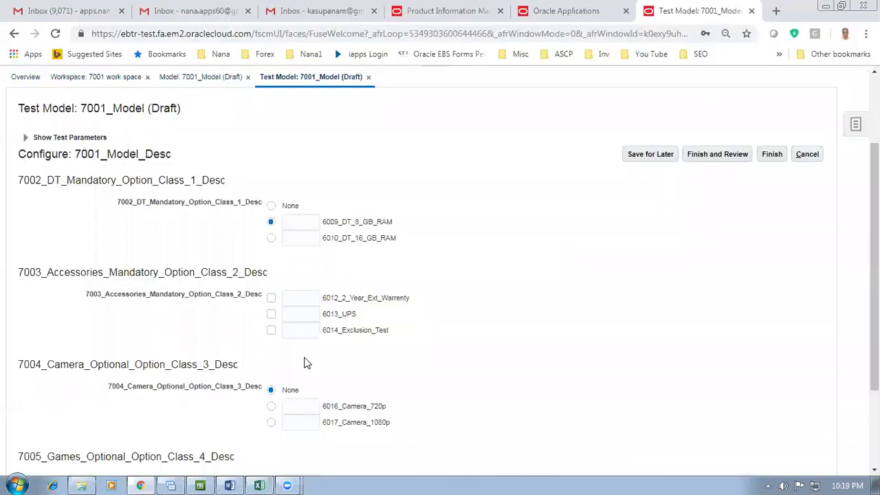
left_click(272, 300)
left_click(271, 314)
left_click(272, 332)
key("alt+Tab")
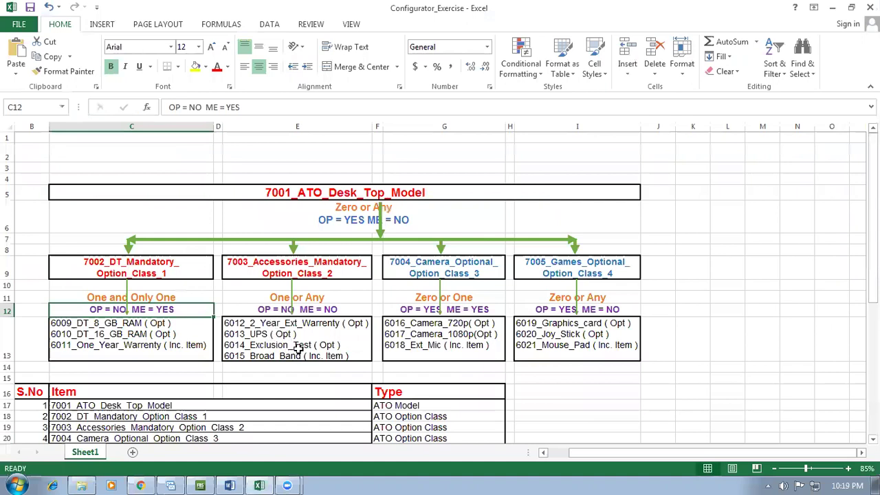
key("alt+Tab")
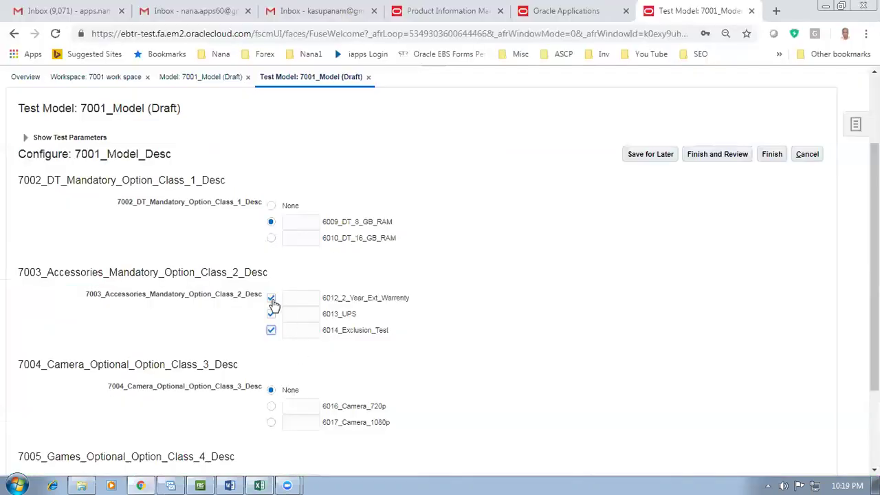
Check the 7004 camera class in the Configurator_Exercise workbook, try both cameras in the model test and keep 6017_Camera_1080p
key("alt+Tab")
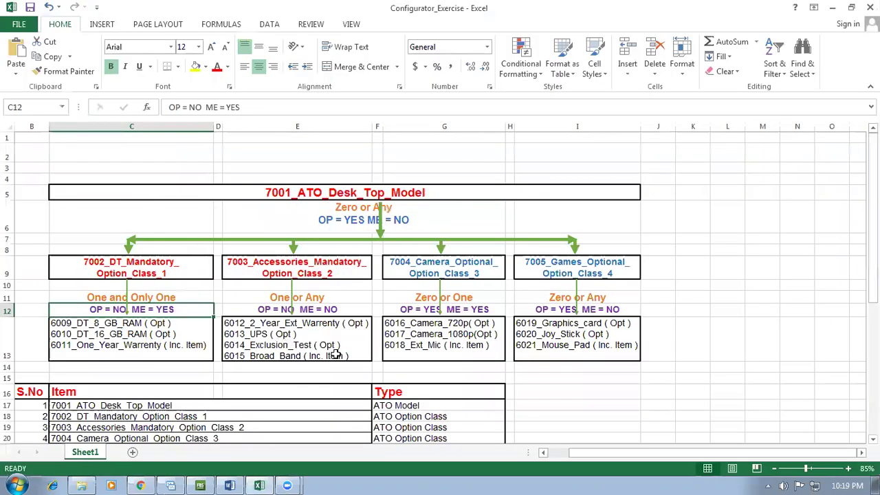
left_click(427, 335)
scroll(427, 335, "down", 2)
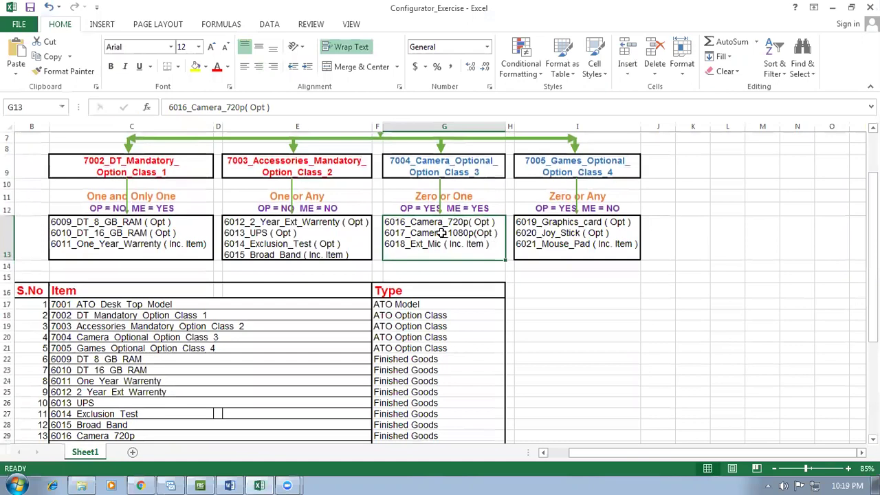
key("alt+Tab")
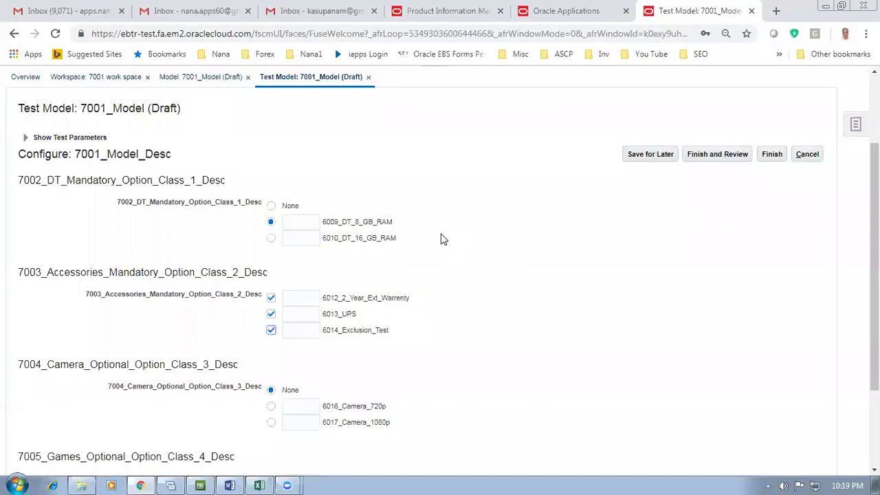
scroll(281, 393, "down", 1)
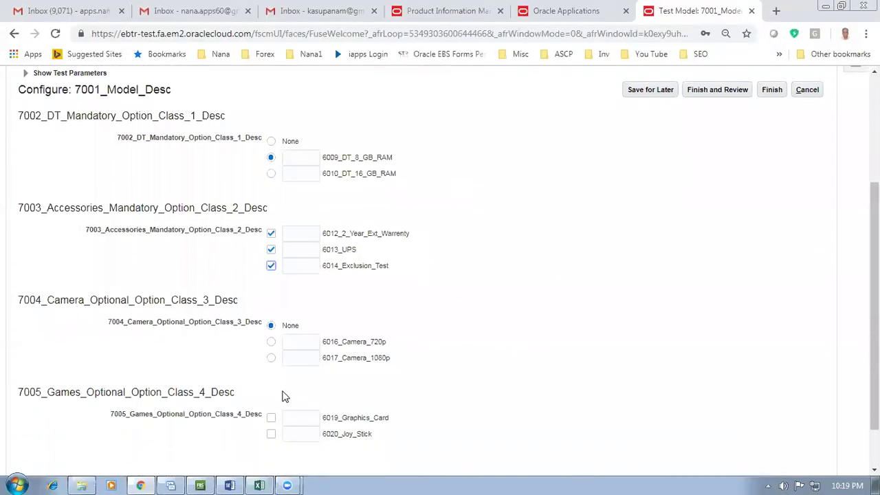
left_click(271, 342)
left_click(271, 357)
Check the 7005 games class in the Configurator_Exercise workbook and select 6019_Graphics_Card and 6020_Joy_Stick in the model test
key("alt+Tab")
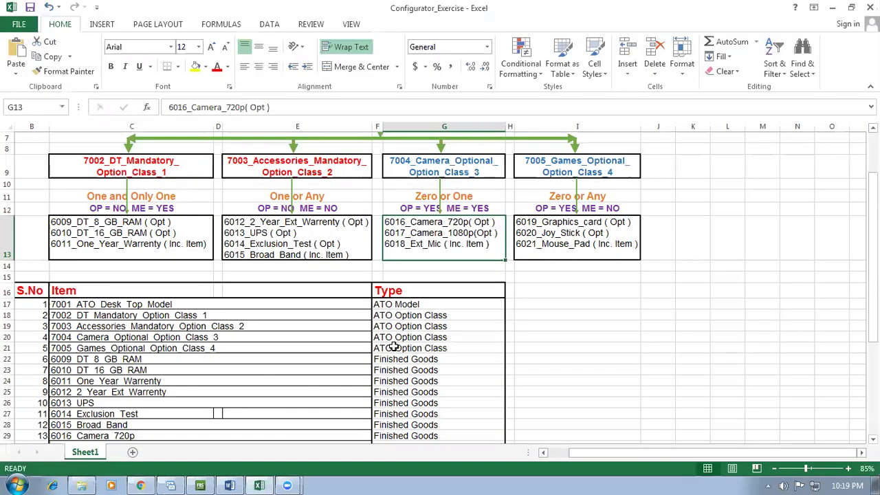
left_click(577, 244)
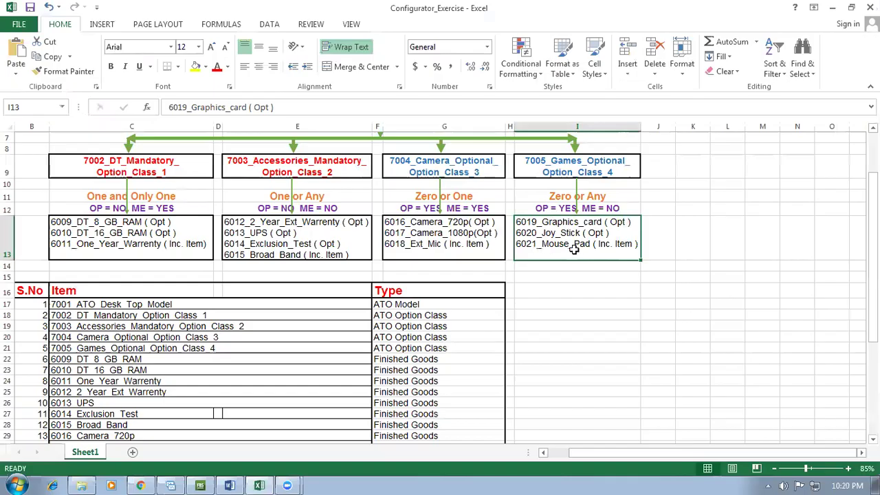
key("alt+Tab")
scroll(426, 400, "down", 2)
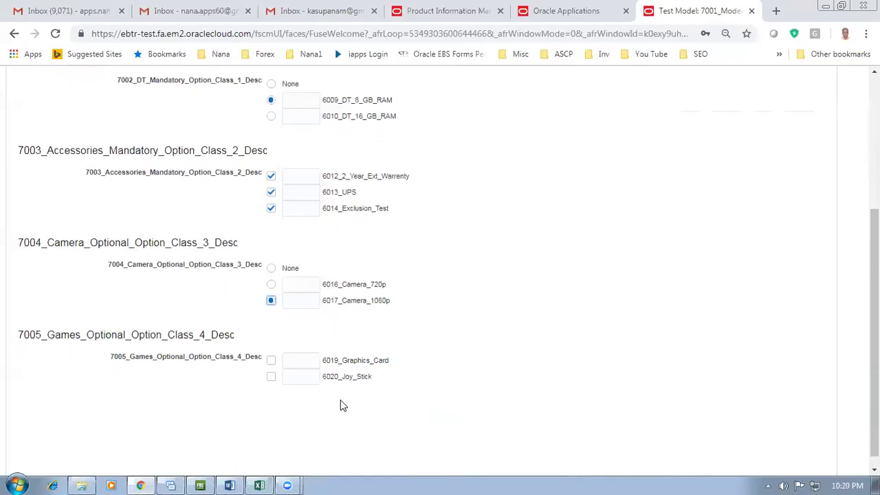
left_click(271, 363)
left_click(271, 376)
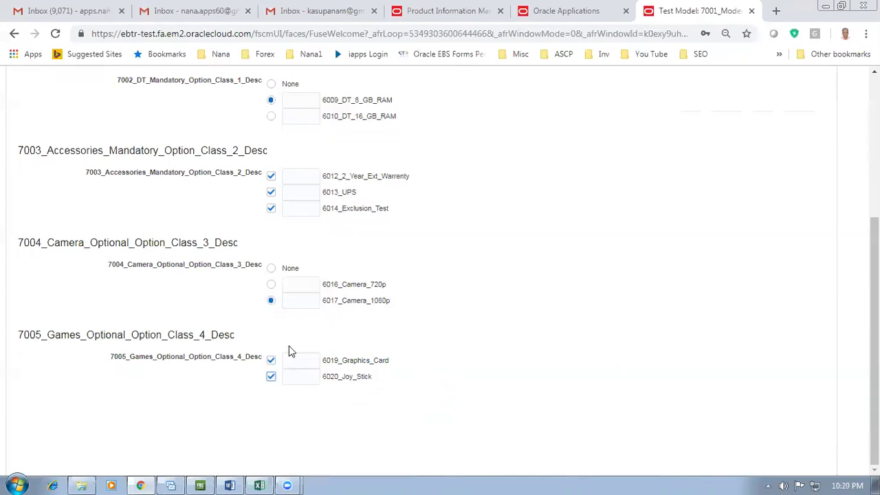
Cancel the test session and look through the details of the 7002 to 7005 option classes in the 7001_Model structure
scroll(600, 295, "up", 1)
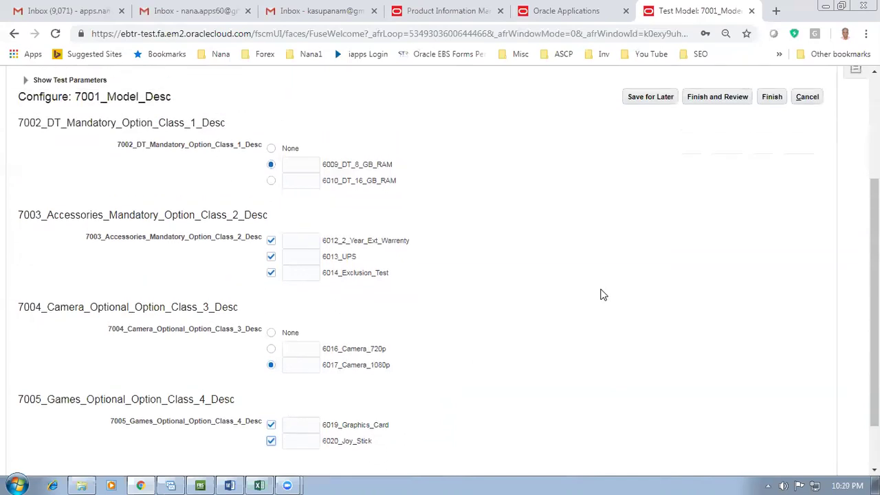
left_click(806, 96)
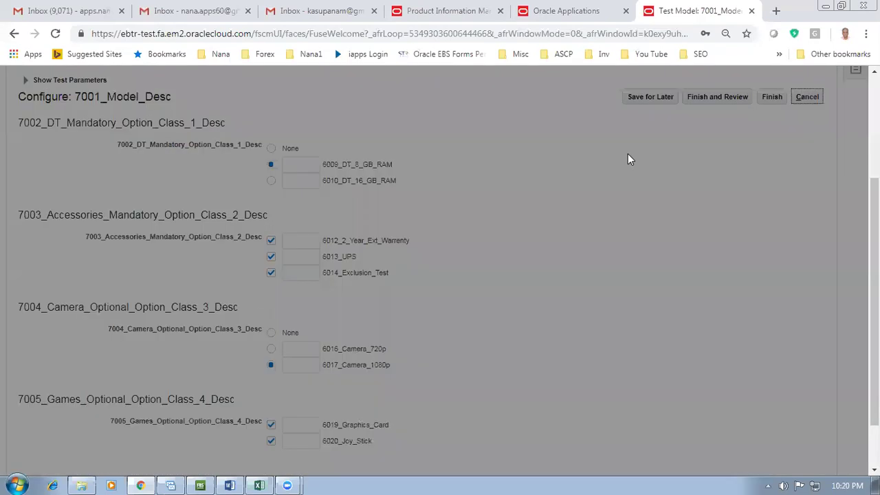
left_click(584, 287)
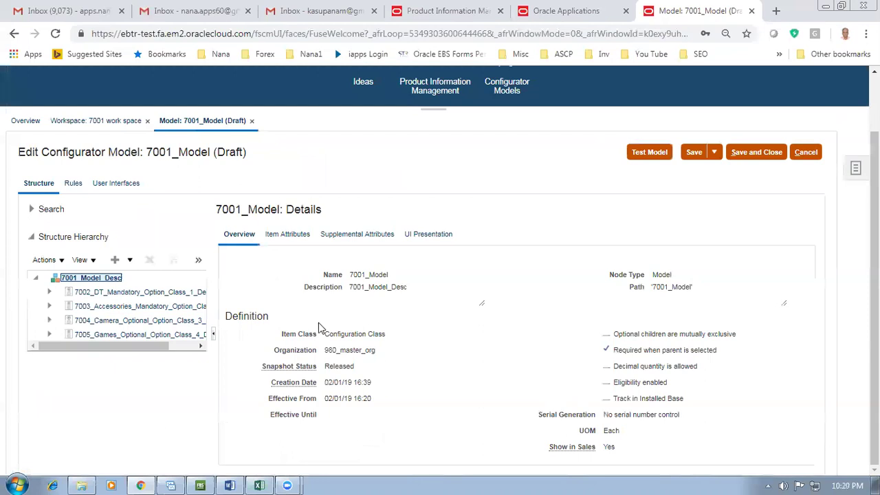
left_click(103, 296)
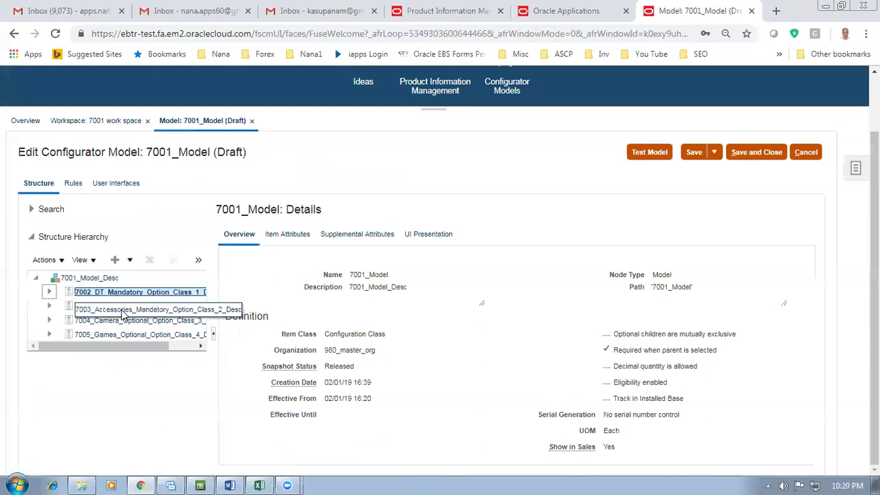
left_click(122, 310)
left_click(141, 320)
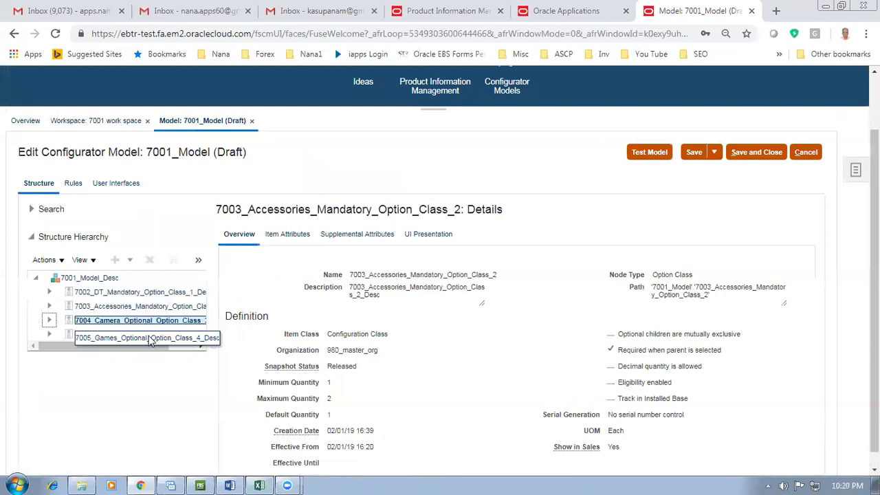
left_click(151, 341)
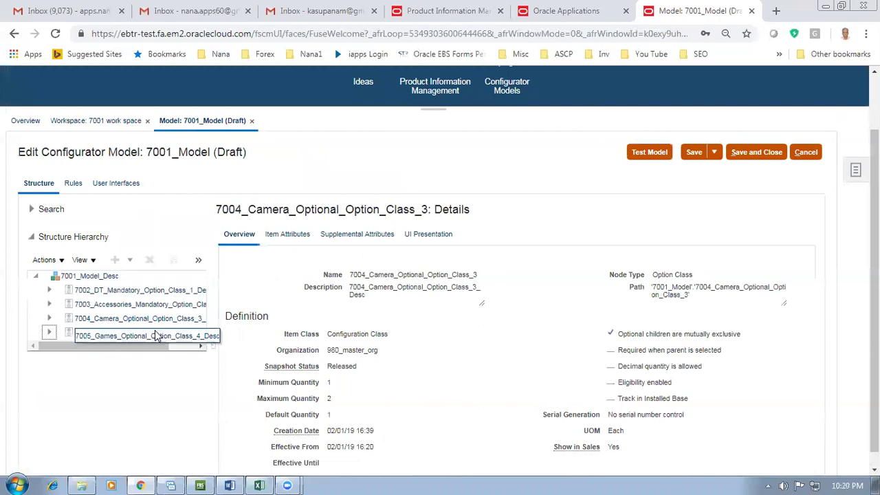
Begin creating an option feature under the 7001_Model root node, with test 1 as both its name and description
left_click(99, 277)
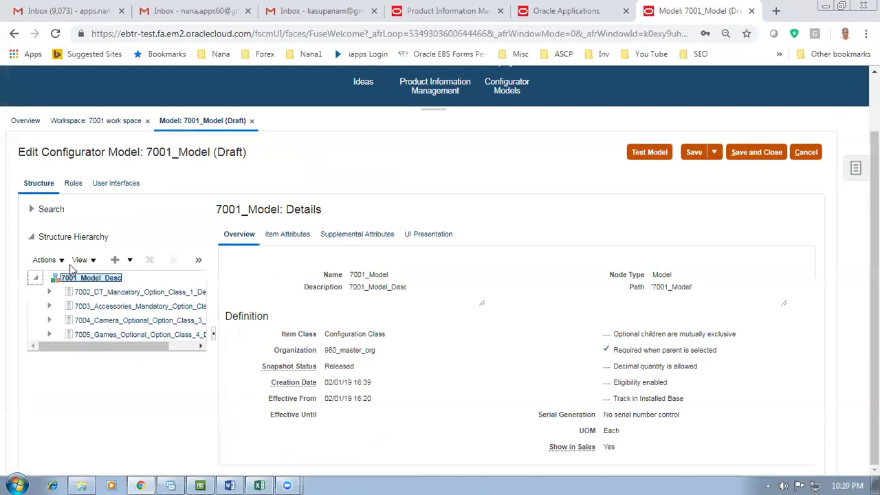
left_click(45, 260)
mouse_move(65, 279)
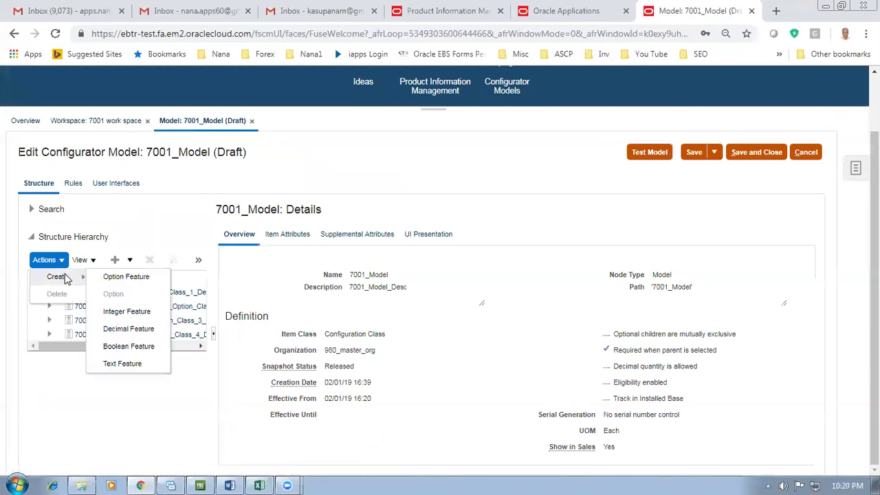
left_click(127, 278)
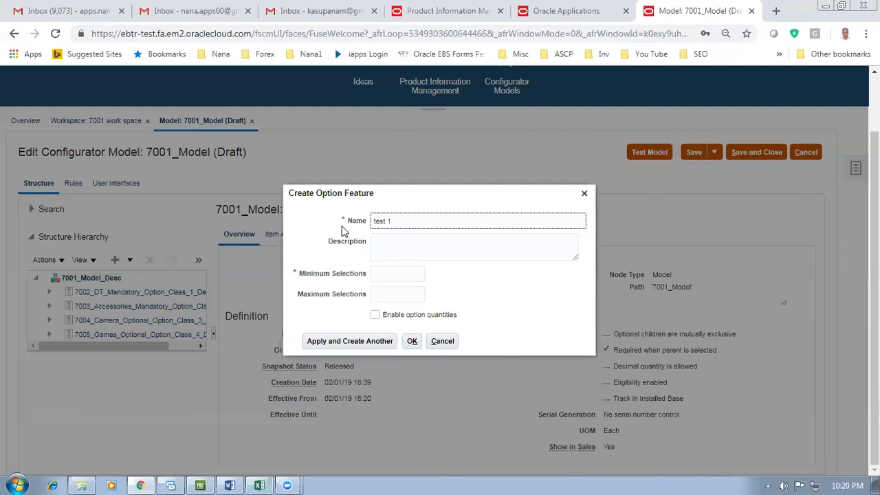
left_click(433, 255)
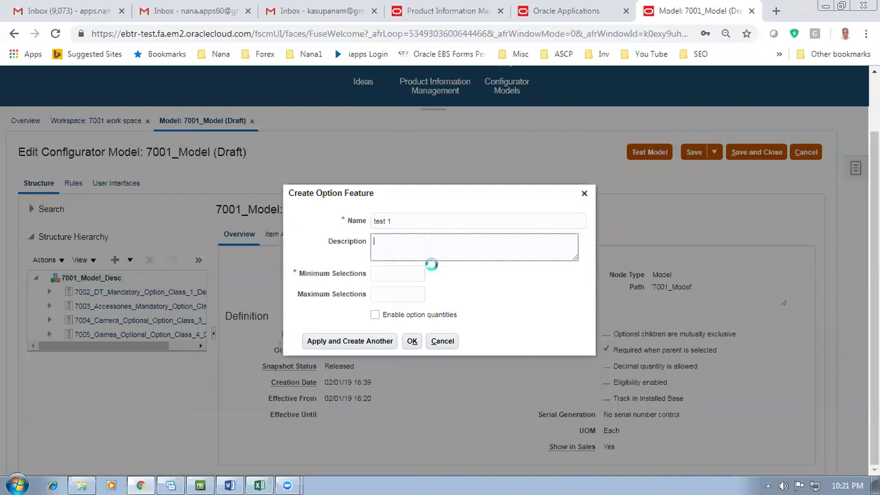
type("test 1")
Set test 1 to minimum 0 and maximum 1 selections, enable option quantities with maximum quantity 1 per option, and create the feature
left_click(383, 274)
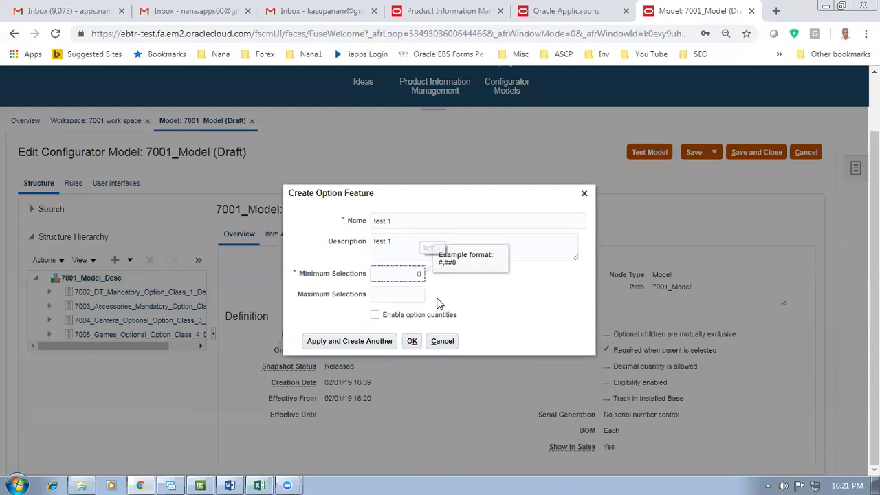
double_click(421, 275)
type("1")
type("0")
left_click(386, 295)
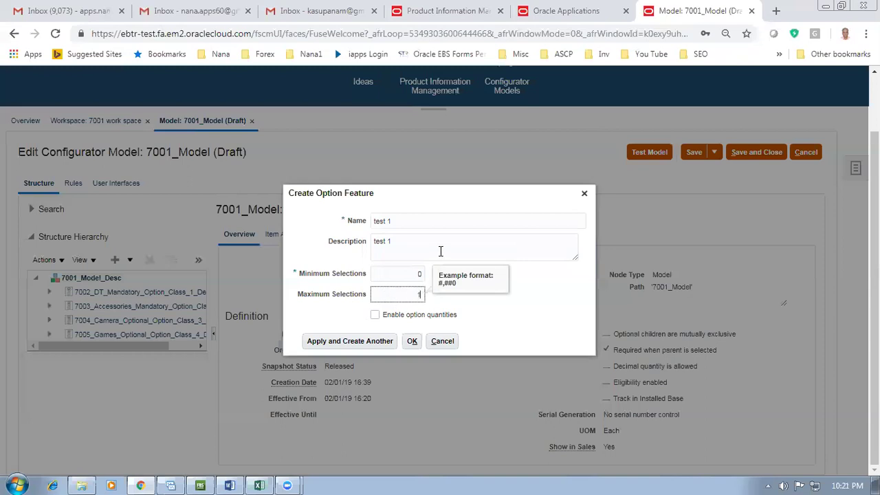
left_click(376, 315)
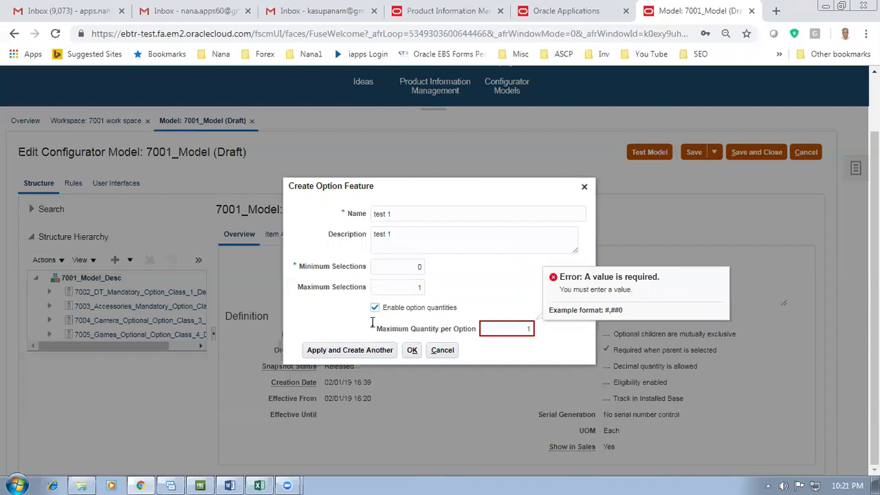
left_click(412, 352)
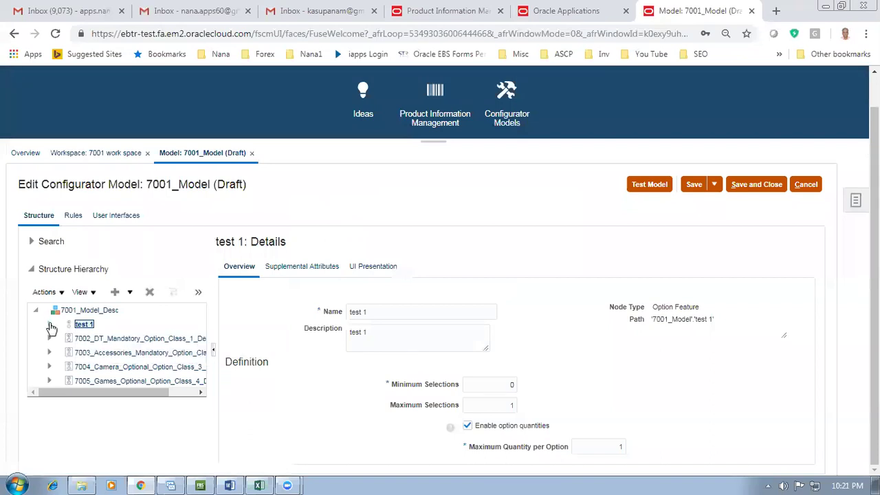
Create an option under the test 1 feature with tes opt 1 as both its name and description
left_click(94, 338)
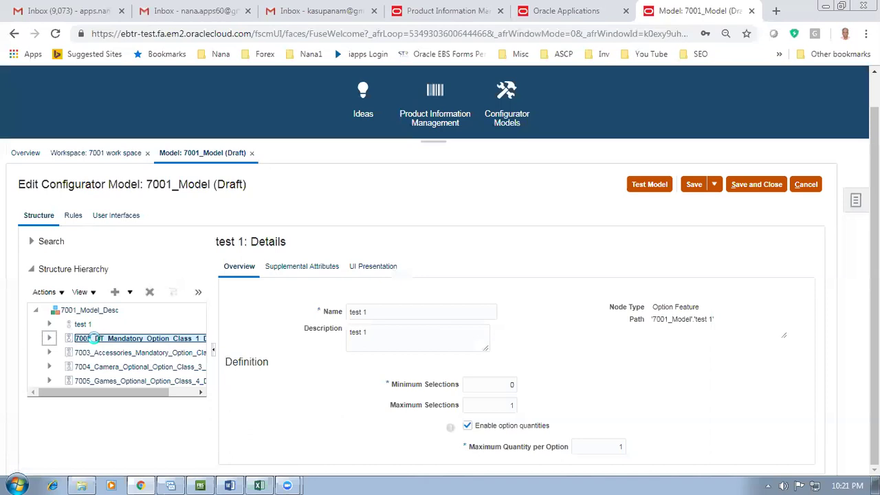
left_click(84, 324)
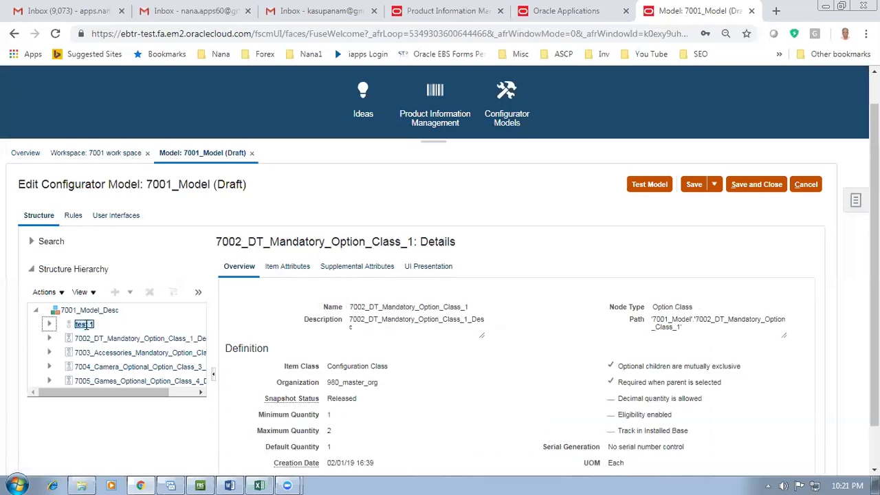
left_click(116, 291)
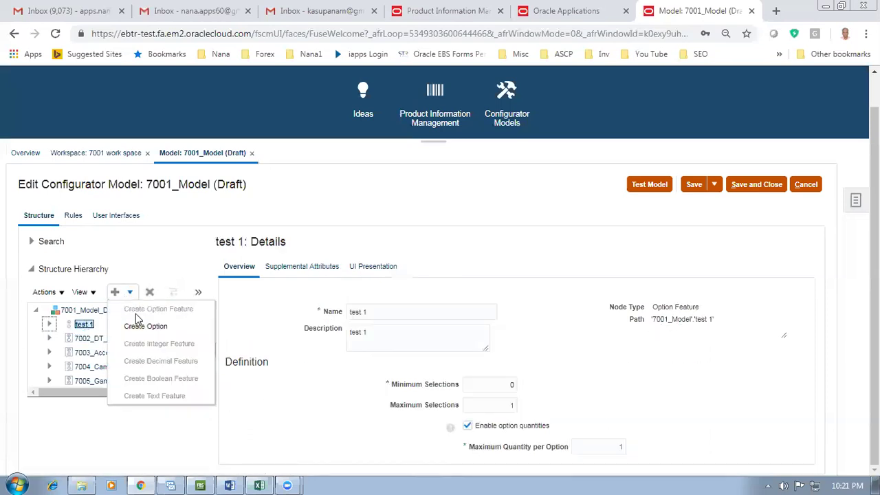
left_click(140, 328)
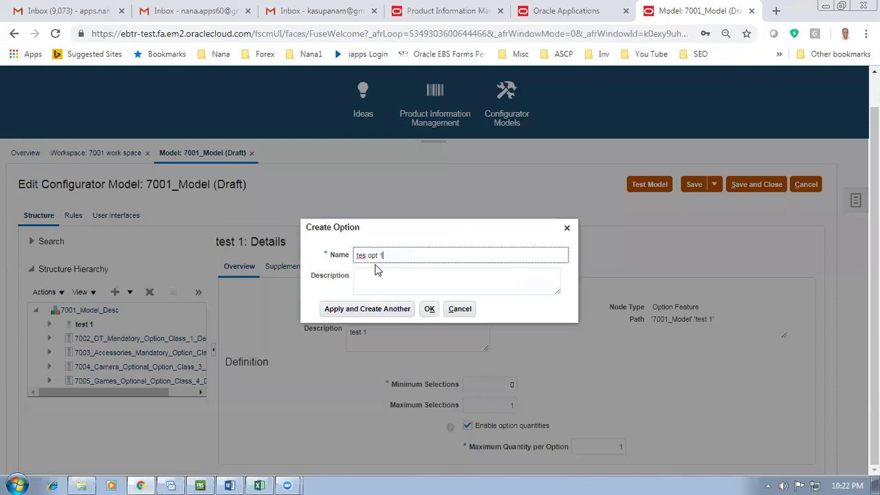
left_click(335, 255)
left_click(374, 286)
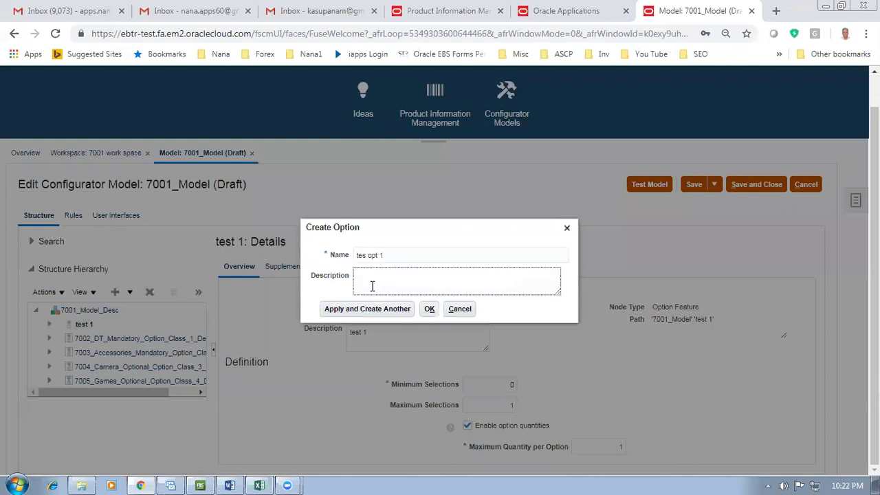
left_click(382, 314)
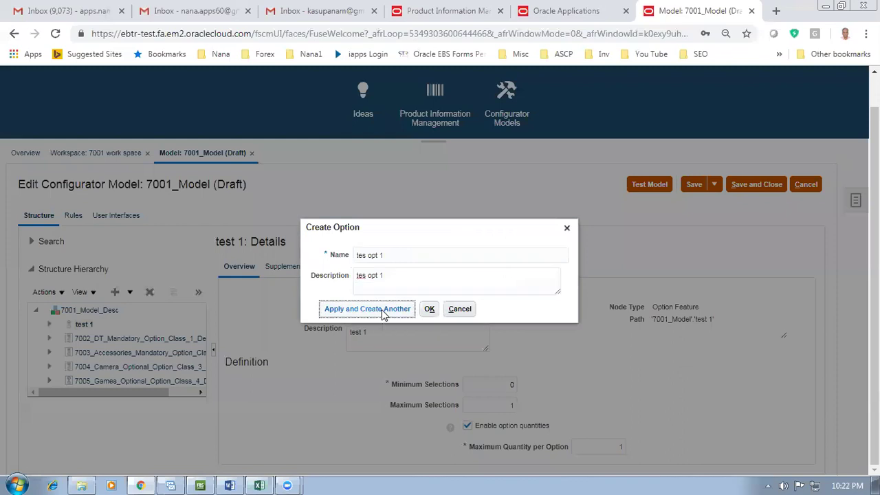
Create a second option under the test 1 feature with test opt 2 as both its name and description
left_click(374, 255)
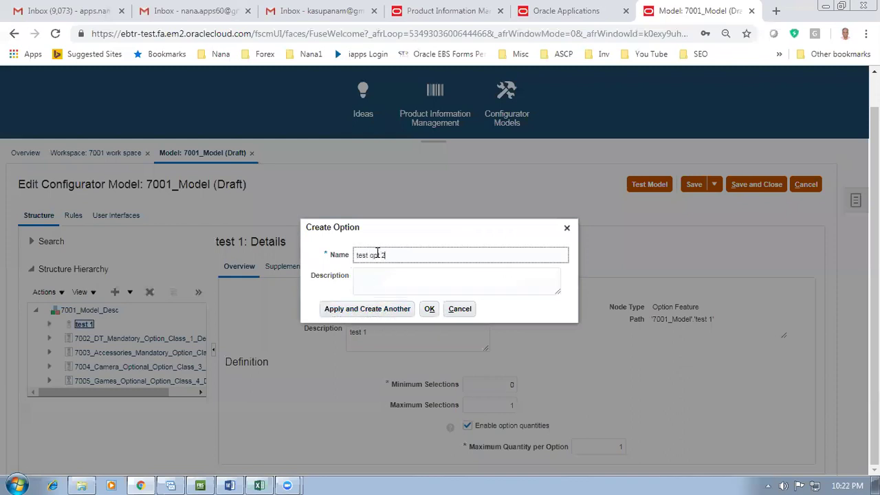
left_click_drag(391, 255, 339, 263)
key("ctrl+c")
left_click(367, 276)
key("ctrl+v")
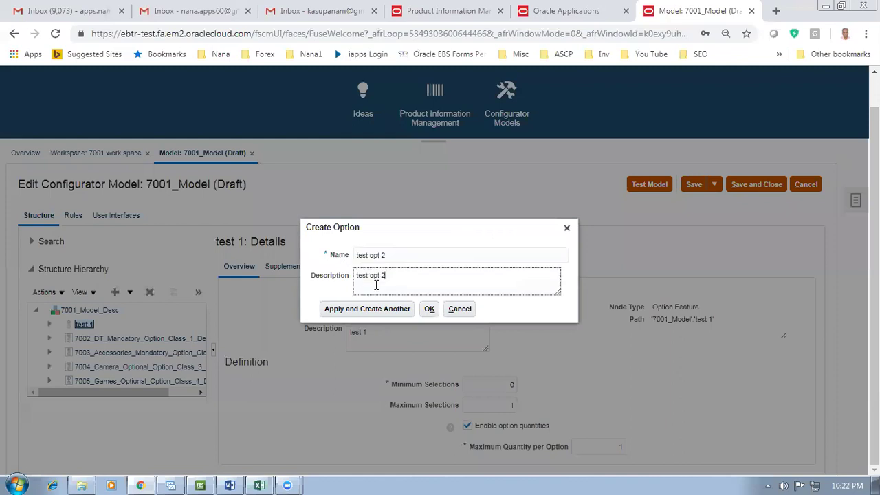
left_click(429, 308)
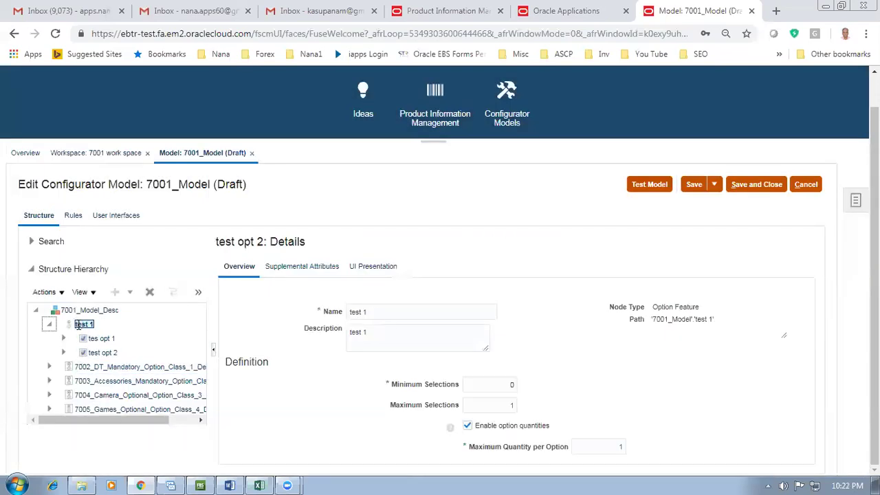
Compare the test 1 feature with the 7003 accessories option class in the structure and save the model
left_click(120, 366)
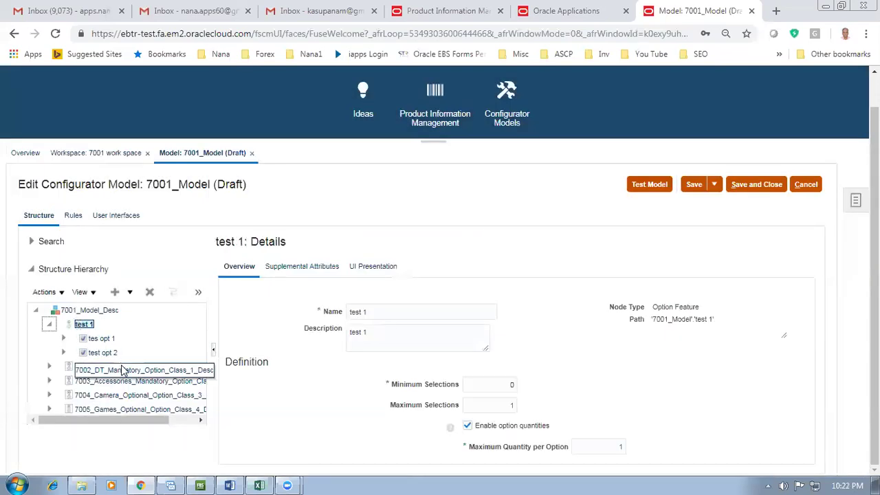
left_click(131, 381)
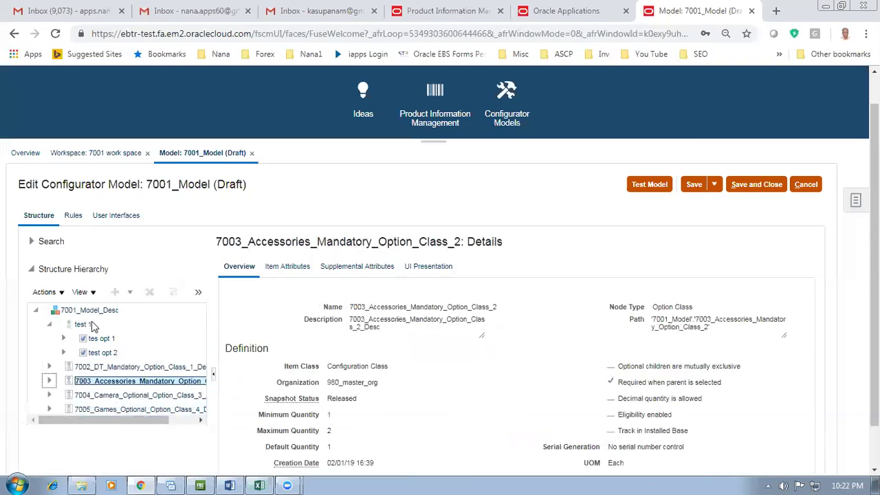
left_click(84, 323)
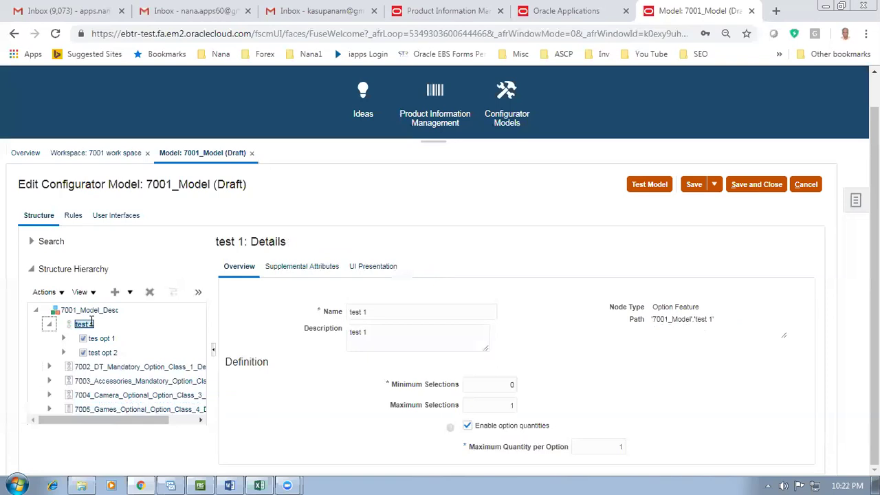
left_click(698, 187)
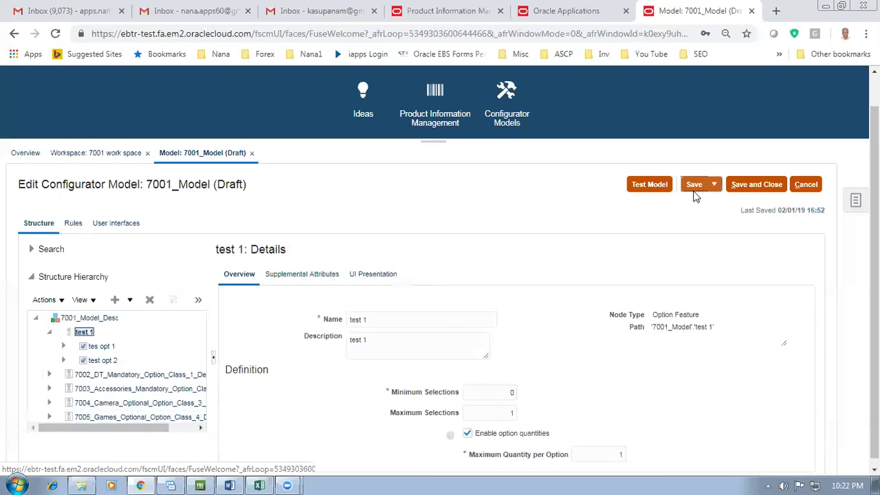
Test the draft model with pricing under 98_Pricing_Strategy and try tes opt 1 and test opt 2 in the test 1 feature
left_click(650, 184)
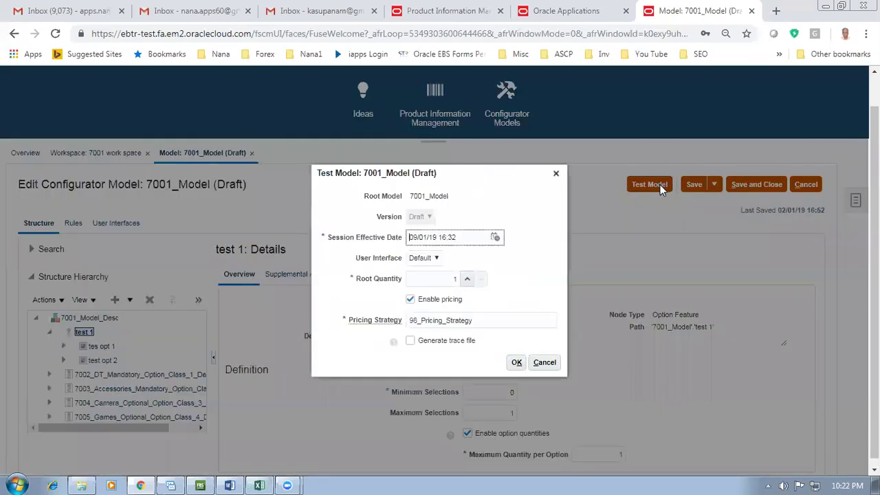
left_click(516, 363)
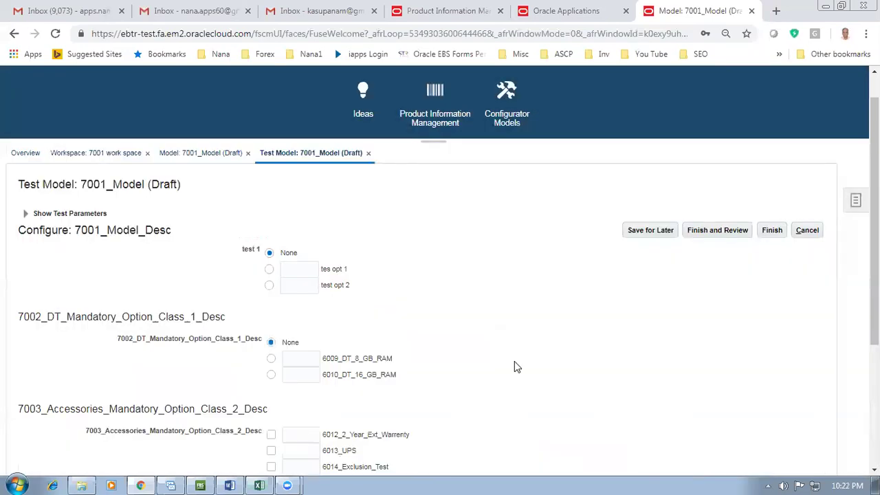
left_click(269, 270)
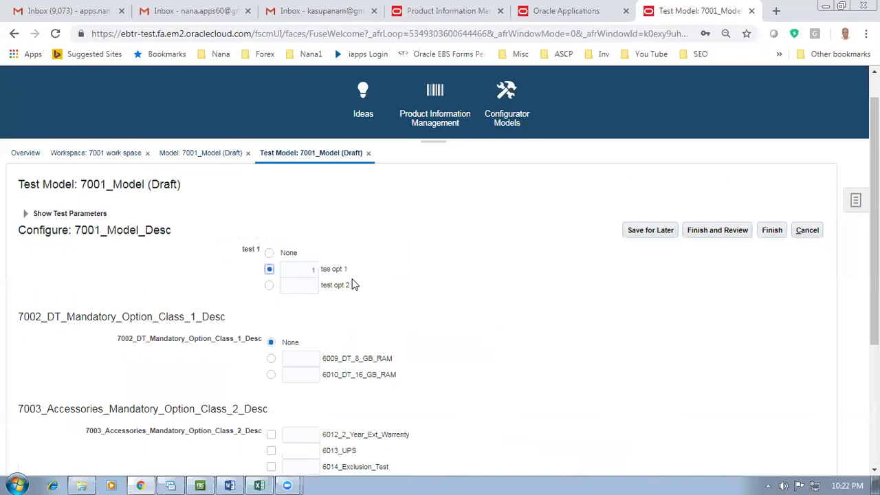
left_click(269, 284)
left_click(300, 283)
Discard the test session and delete the test 1 option feature together with its options
left_click(809, 229)
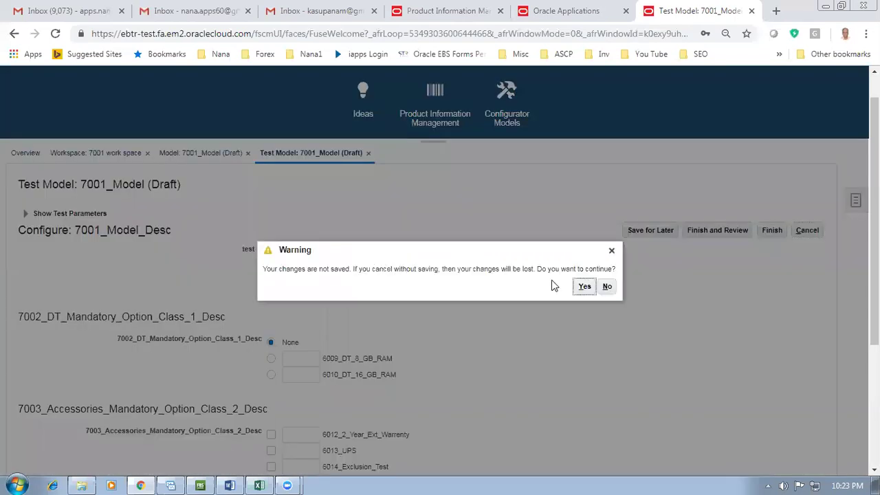
left_click(585, 287)
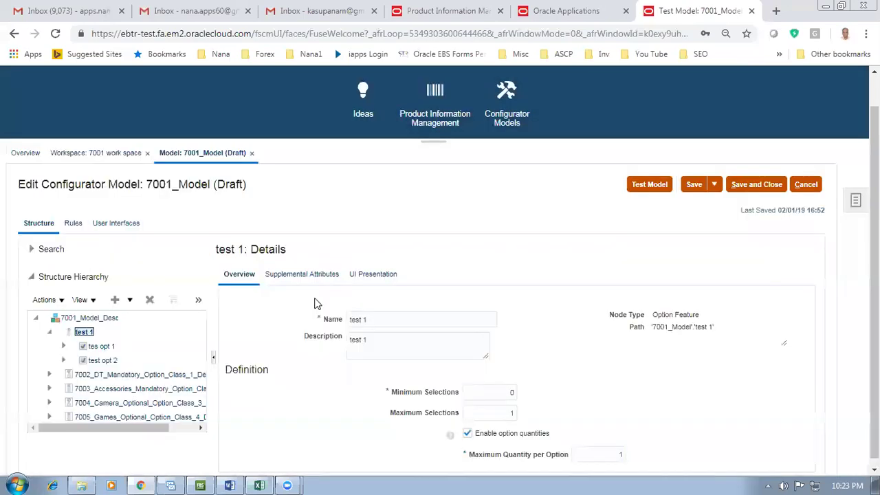
left_click(149, 300)
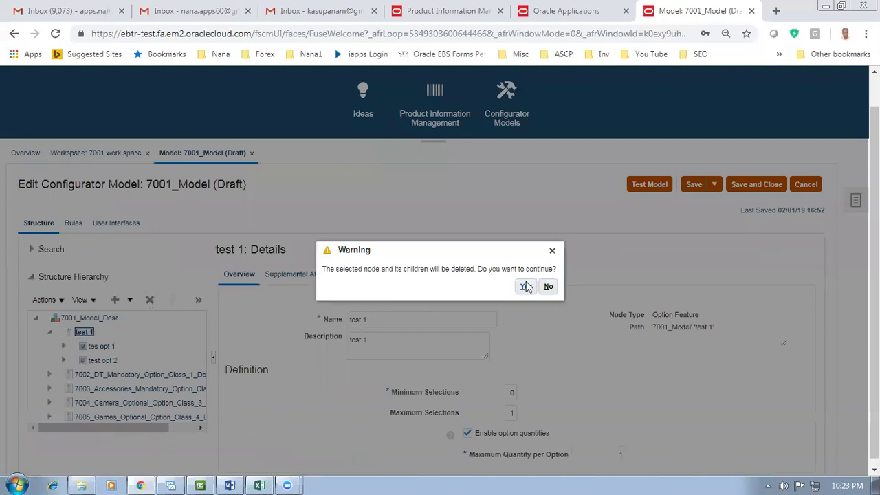
left_click(526, 288)
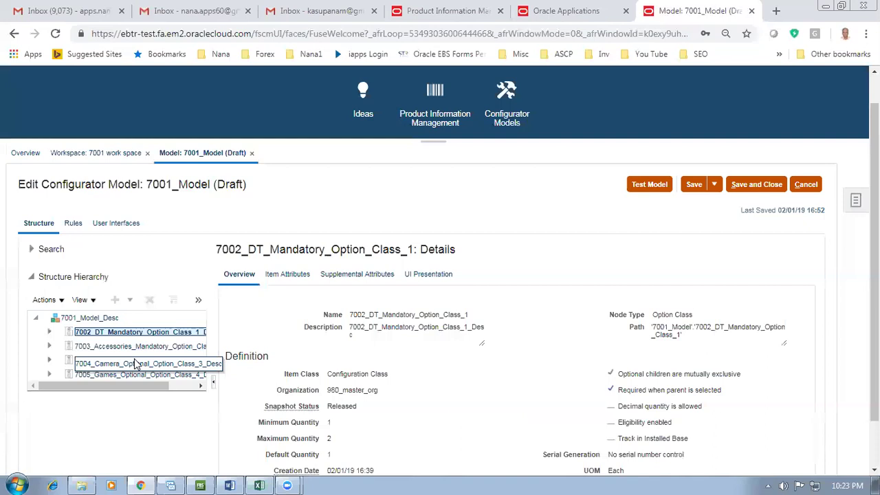
Begin creating an option feature under the 7001_Model root node, with Desktop Packages as both its name and description
left_click(108, 318)
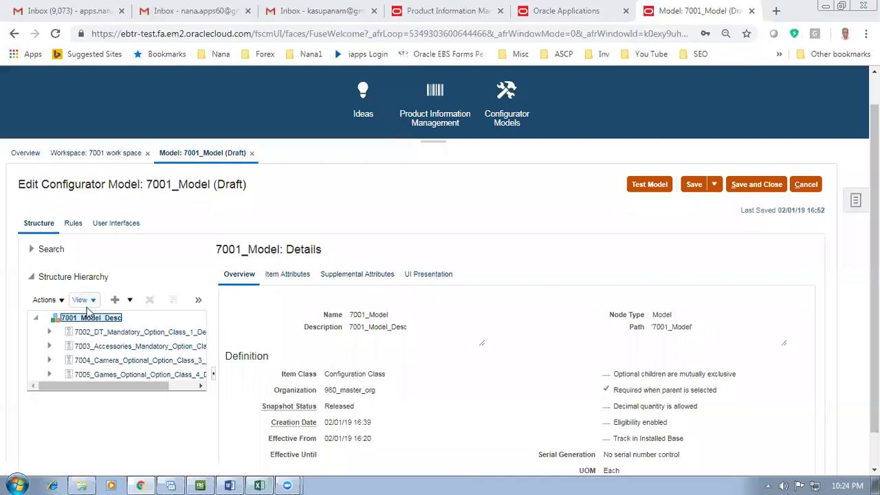
left_click(47, 300)
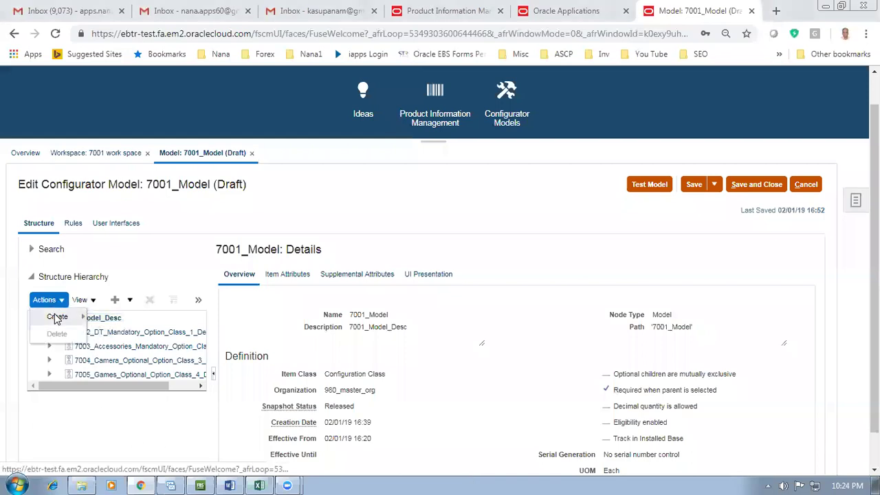
mouse_move(57, 319)
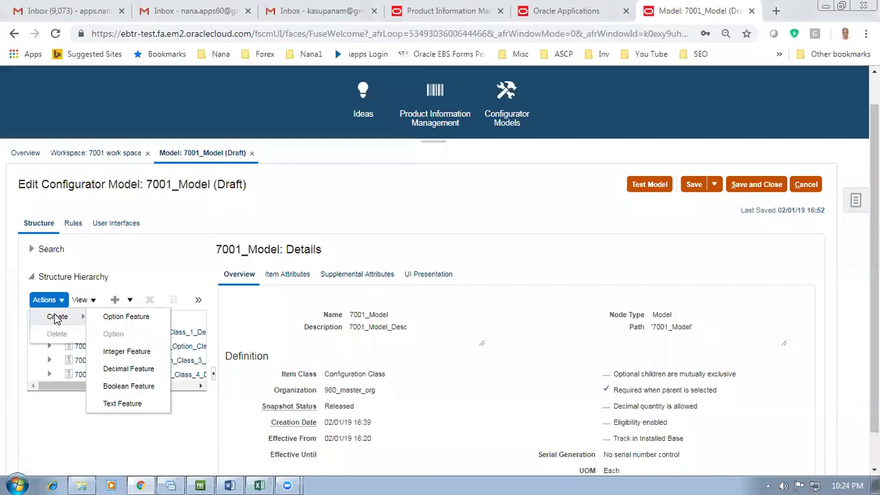
left_click(128, 317)
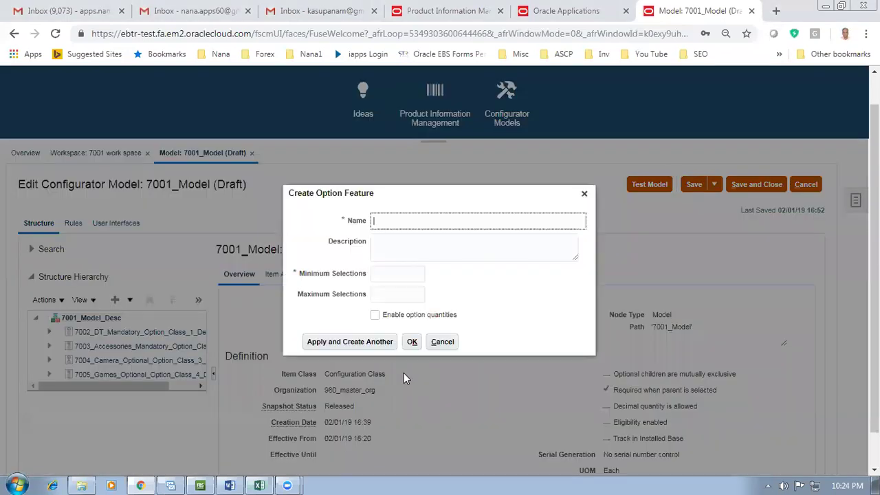
type("Desktop Packages")
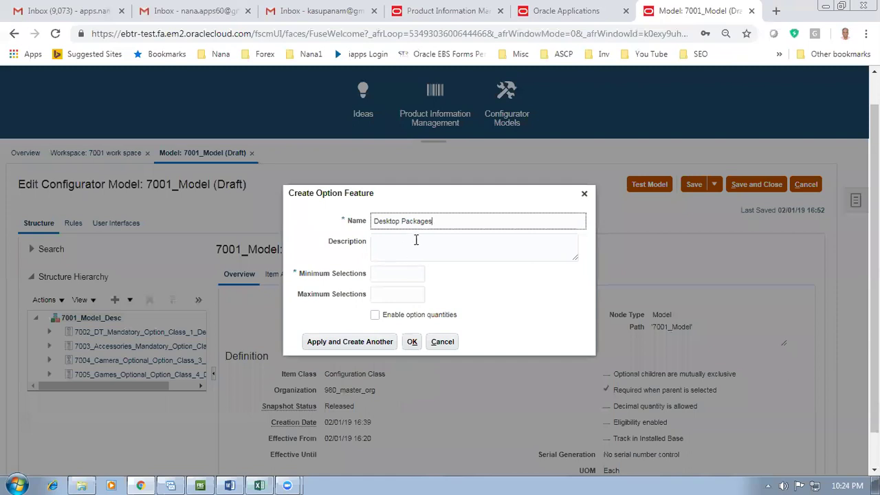
left_click_drag(447, 224, 373, 229)
key("ctrl+c")
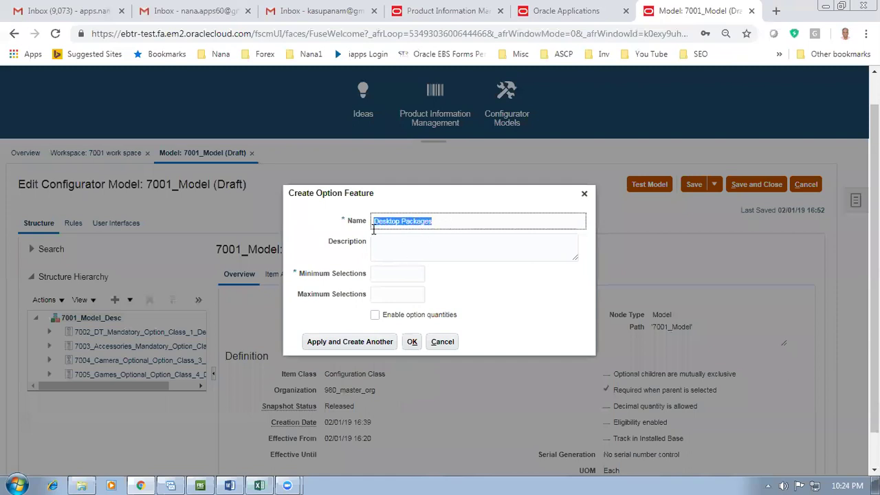
left_click(392, 241)
key("ctrl+v")
Set Desktop Packages to minimum 0 and maximum 1 selections without option quantities and create the feature
left_click(404, 277)
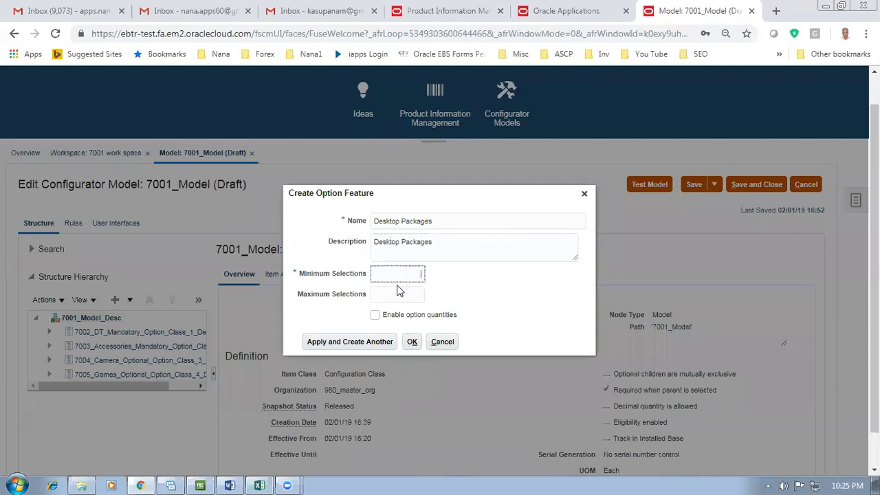
type("0")
left_click(404, 292)
type("1")
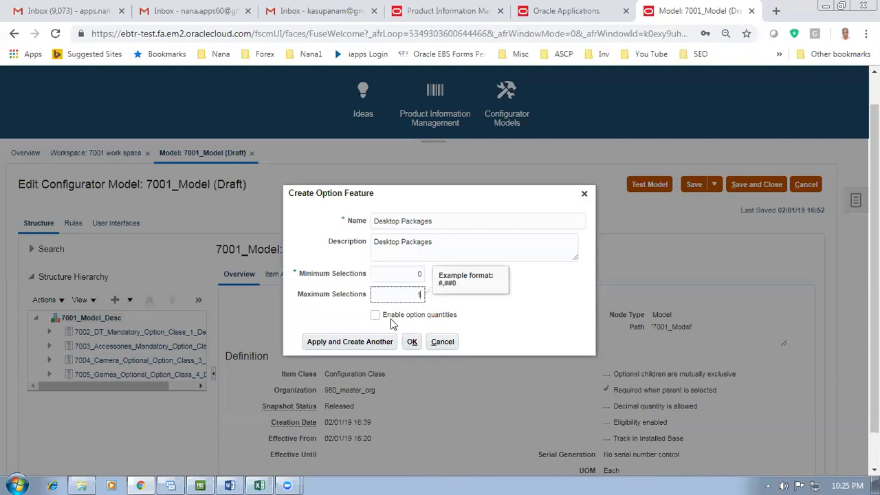
double_click(412, 274)
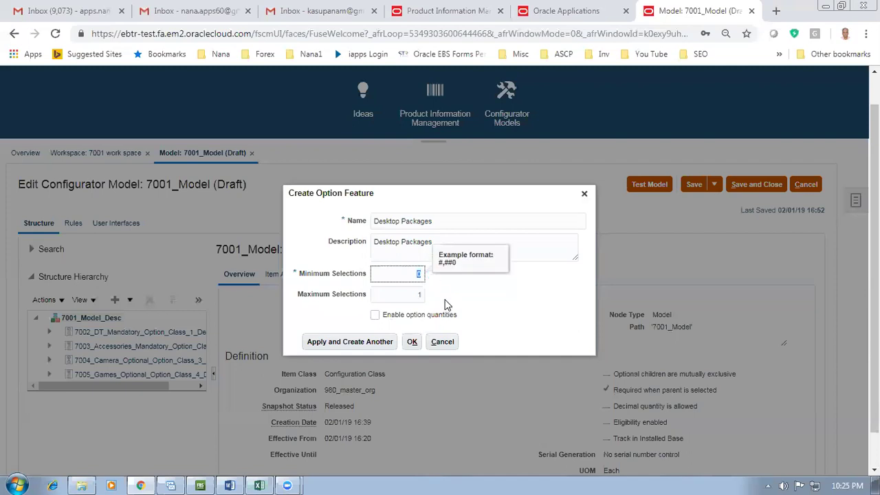
left_click(398, 273)
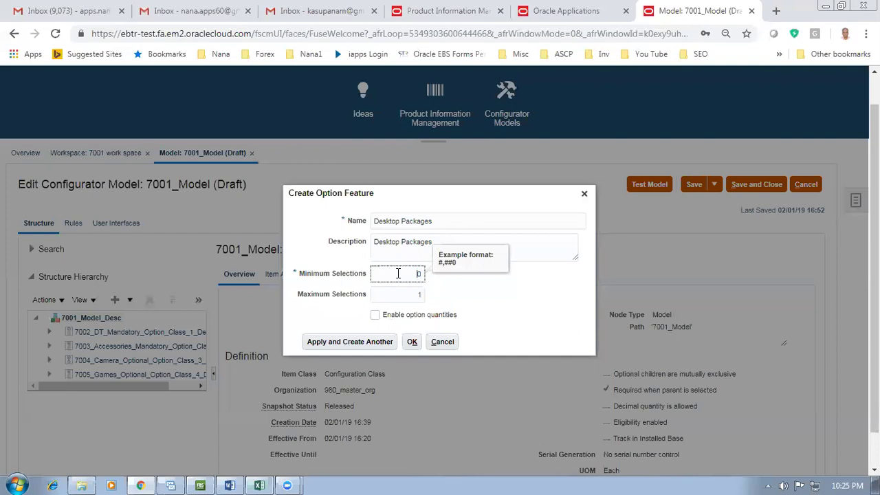
left_click(413, 343)
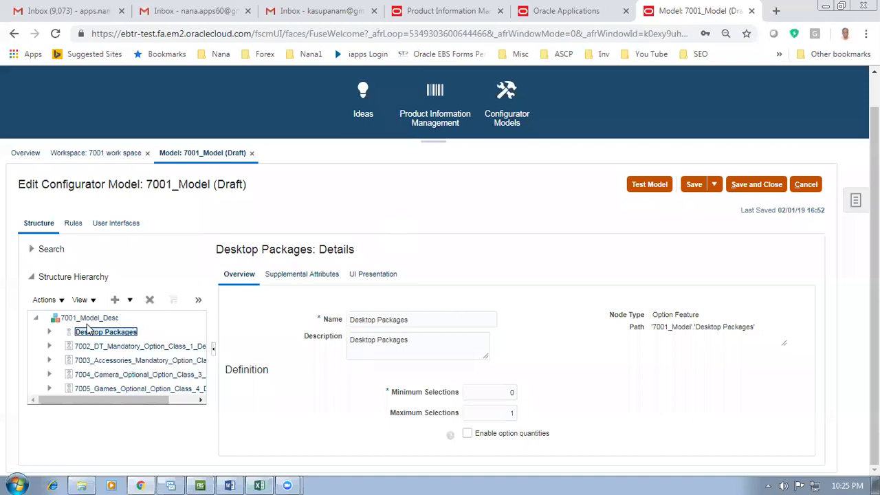
left_click(117, 303)
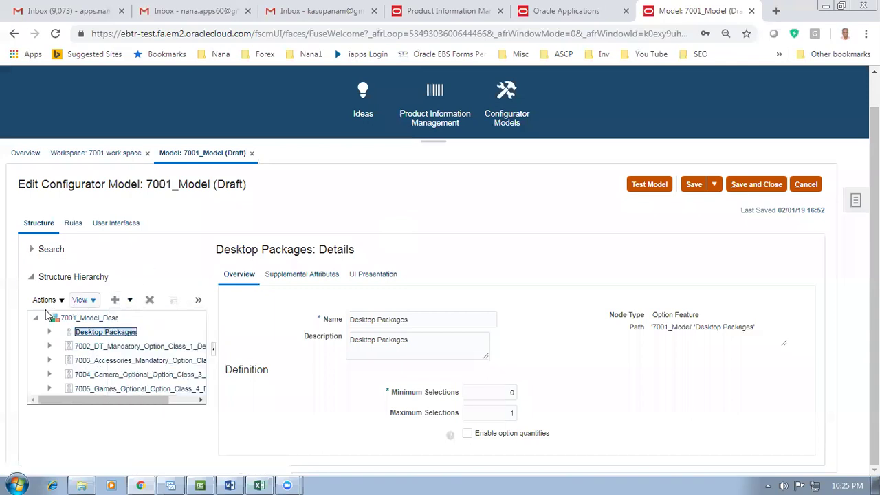
left_click(44, 300)
mouse_move(51, 318)
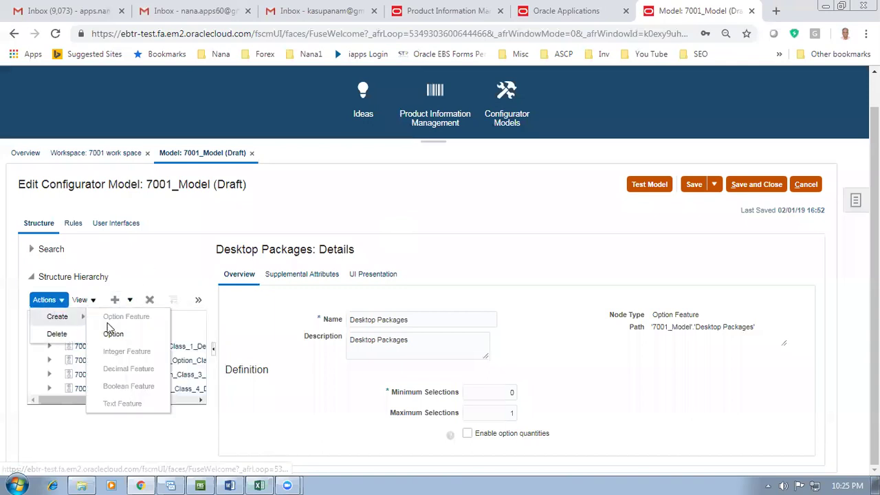
left_click(166, 258)
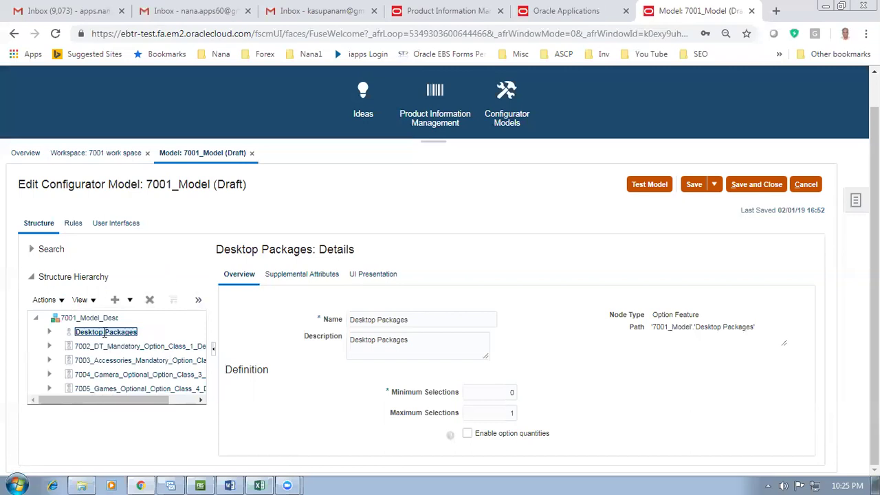
Create an option under the Desktop Packages feature with Regular Desktop as both its name and description
left_click(115, 300)
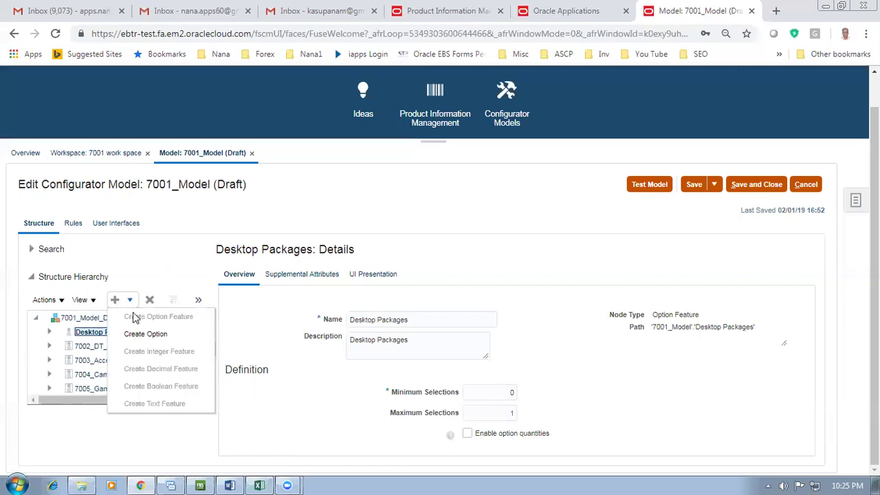
left_click(142, 337)
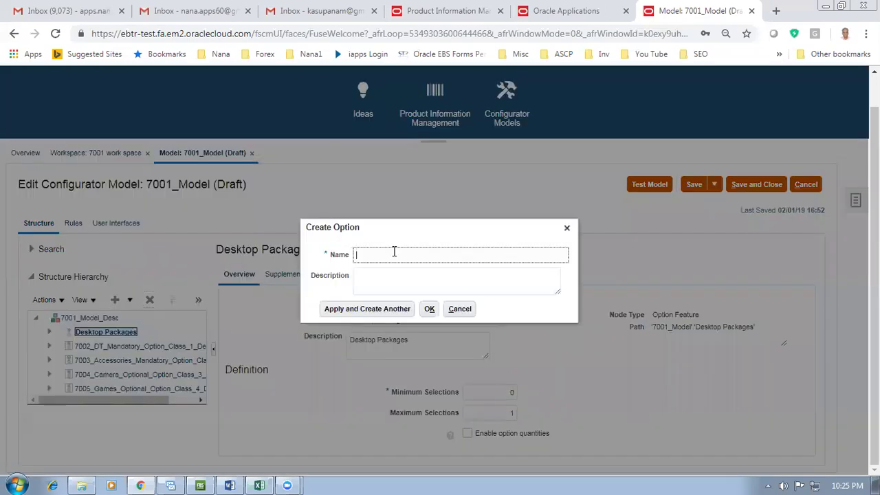
type("Regular Desktop")
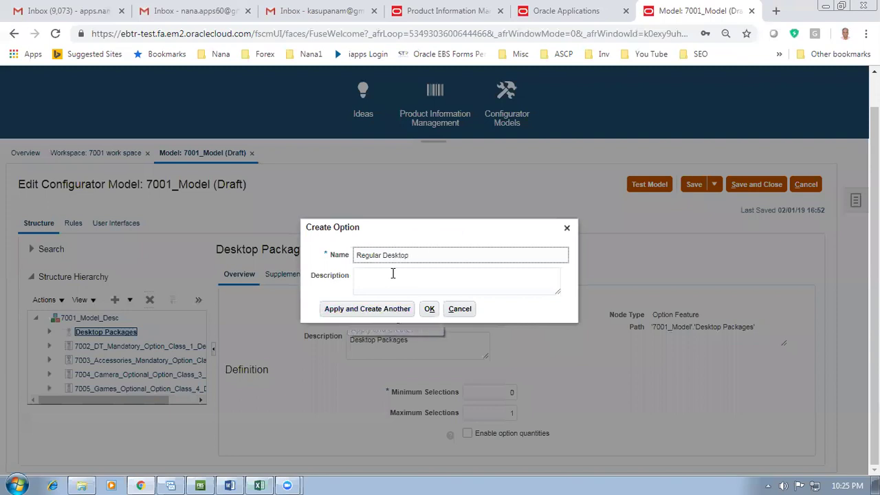
left_click_drag(411, 255, 348, 254)
key("ctrl+c")
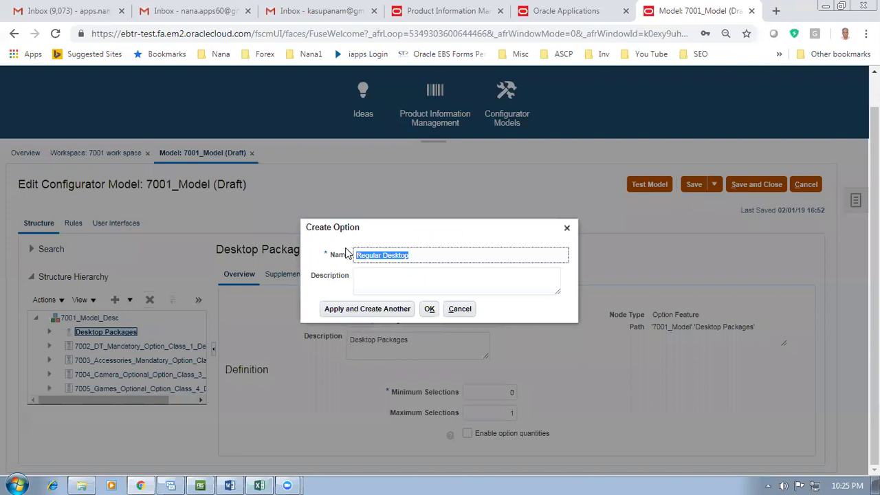
left_click(373, 276)
key("ctrl+v")
left_click(384, 313)
Add another option to Desktop Packages with Business Desktop as both its name and description
left_click(367, 257)
type("Bus")
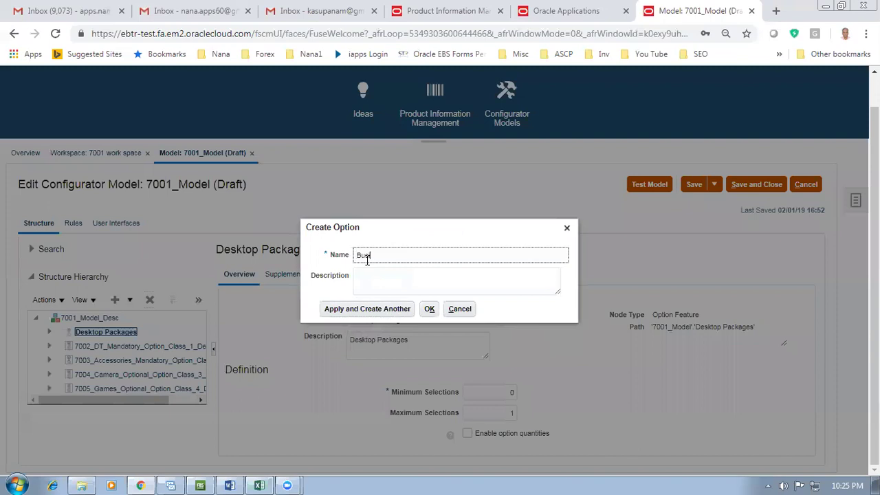
type("iness Desktop")
left_click_drag(437, 254, 241, 264)
key("ctrl+c")
left_click(378, 277)
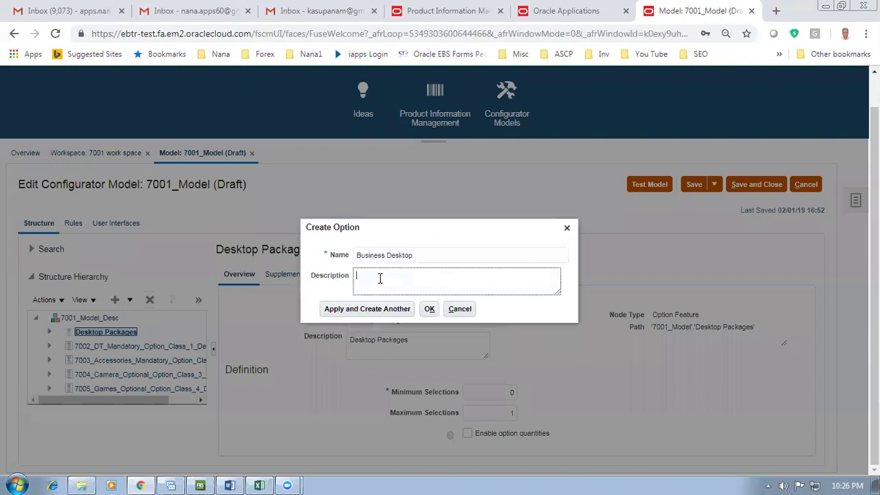
key("ctrl+v")
left_click(387, 311)
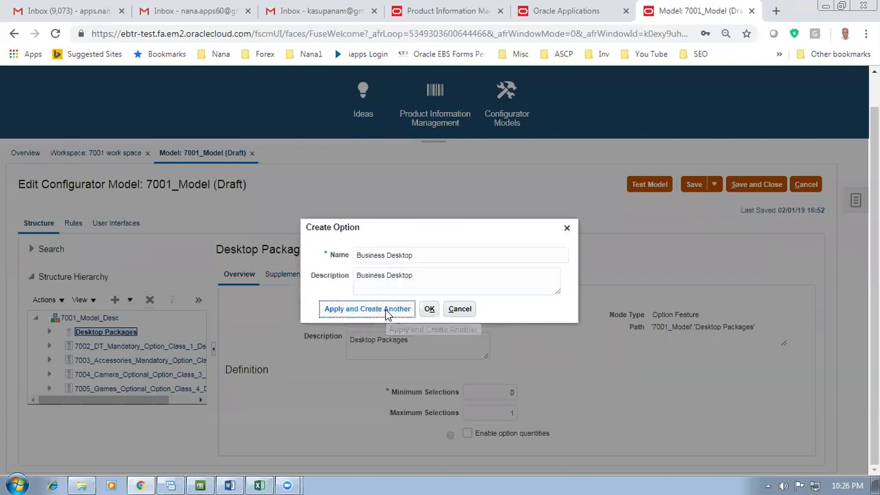
Add a final option to Desktop Packages, named and described as Gaming Desktop, and finish creating options
type("Gaming Desktop")
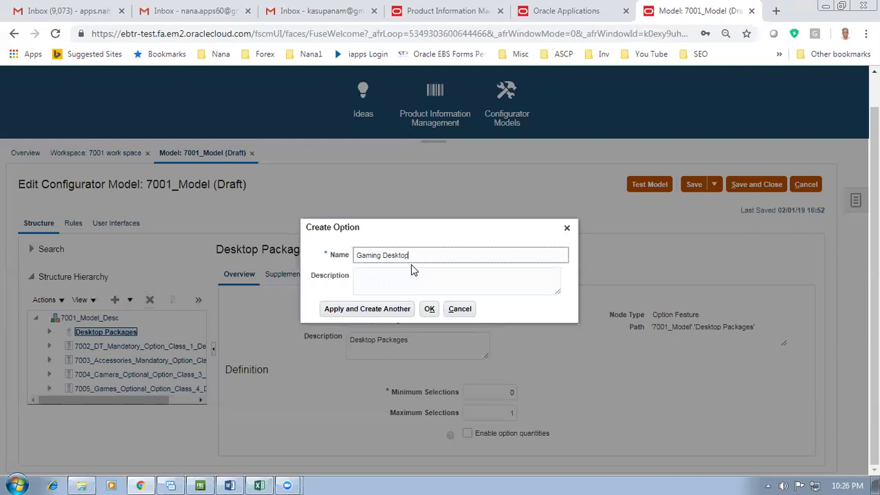
left_click_drag(410, 255, 239, 265)
key("ctrl+c")
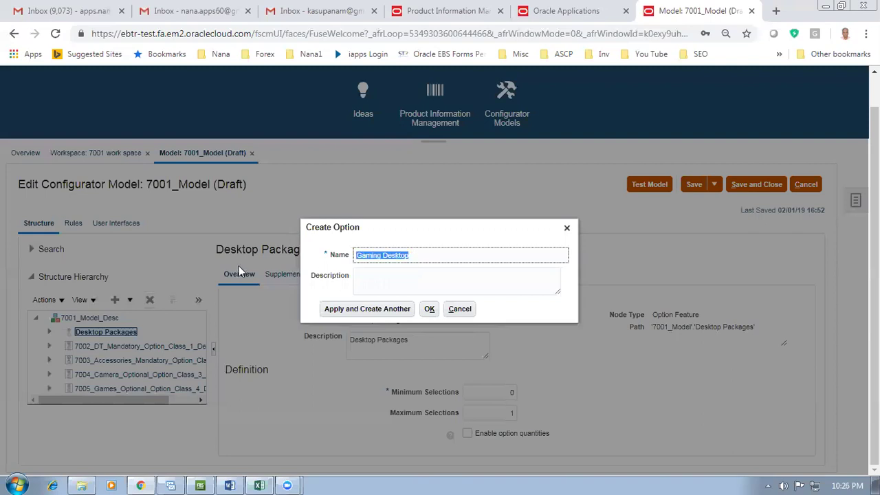
left_click(376, 283)
key("ctrl+v")
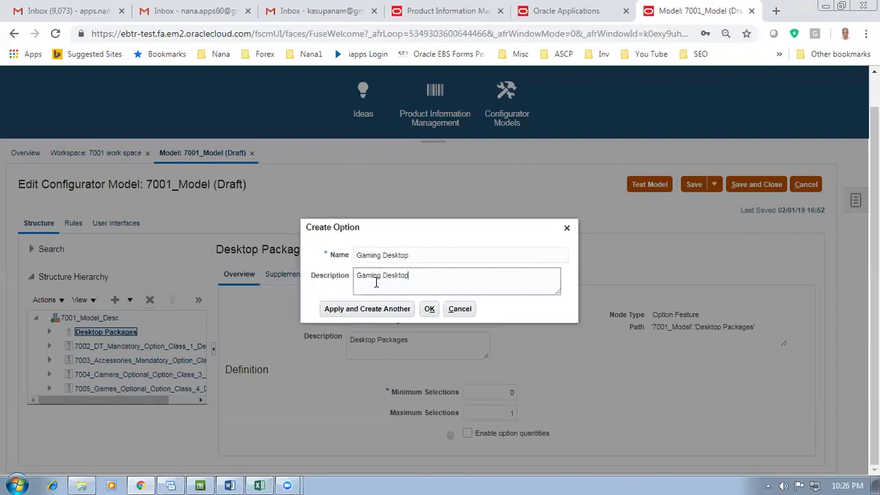
left_click(425, 313)
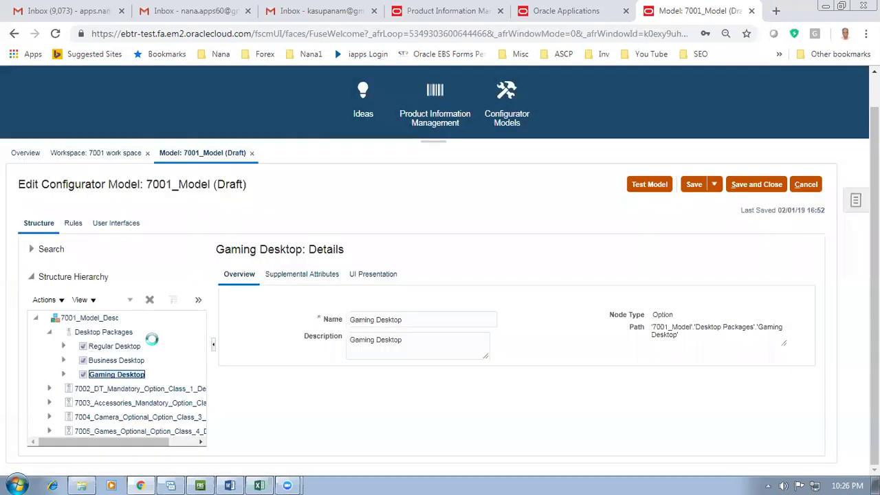
Select the Desktop Packages feature in the structure hierarchy and save the draft model
left_click(103, 332)
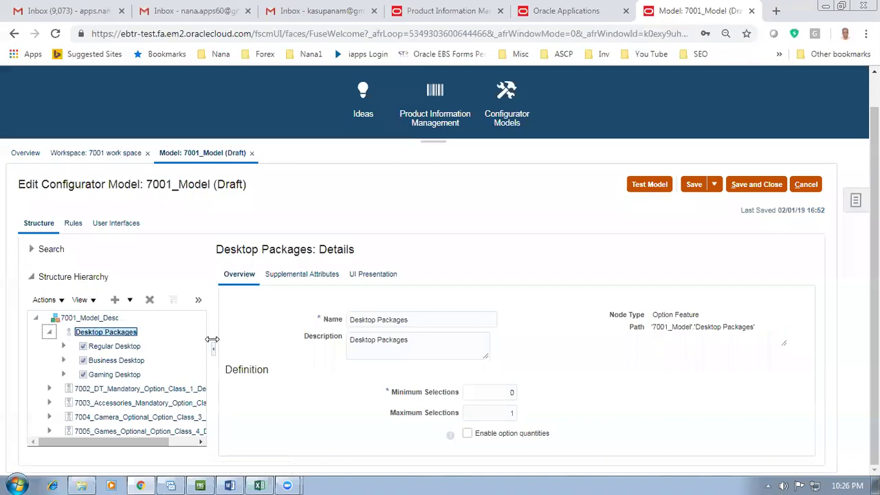
left_click(694, 186)
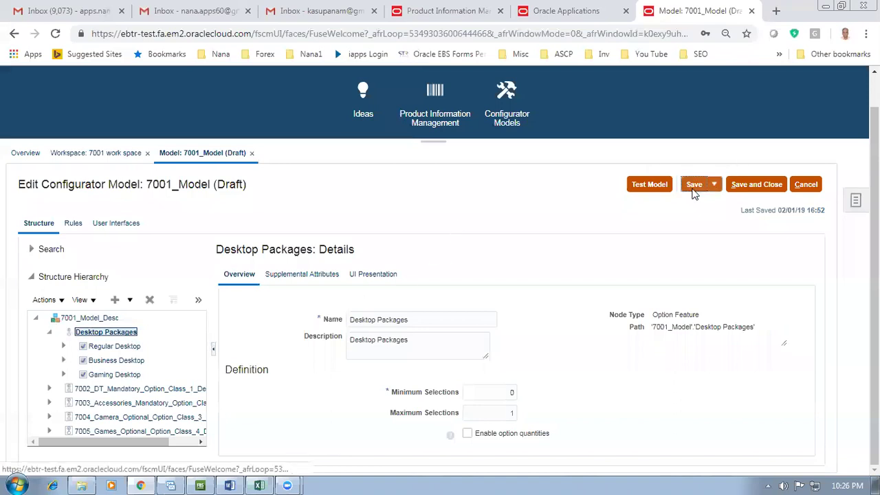
left_click(694, 185)
Test the draft model with pricing enabled and try the Desktop Packages choices, ending with Gaming Desktop
left_click(649, 185)
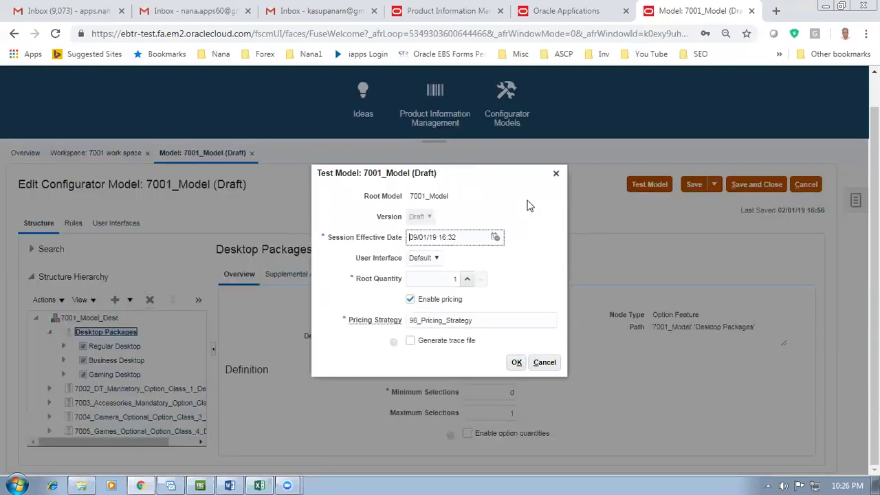
left_click(516, 362)
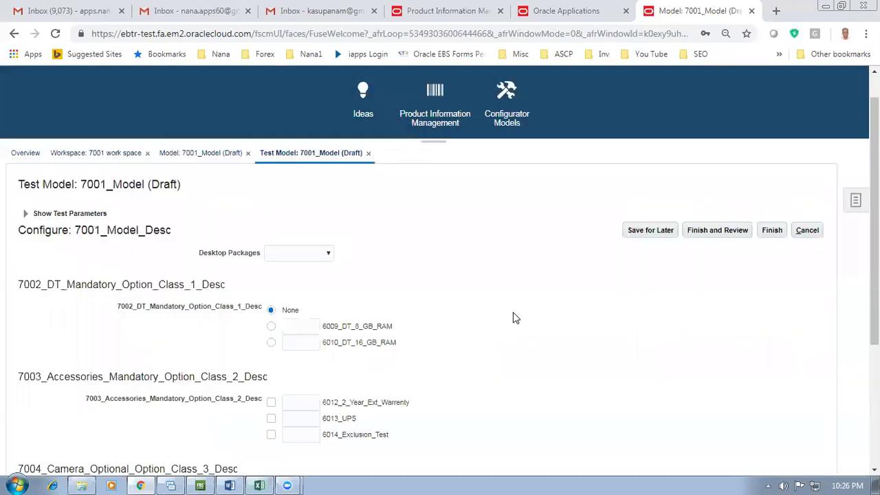
left_click(309, 253)
left_click(306, 275)
left_click(305, 259)
left_click(306, 275)
left_click(301, 256)
left_click(295, 259)
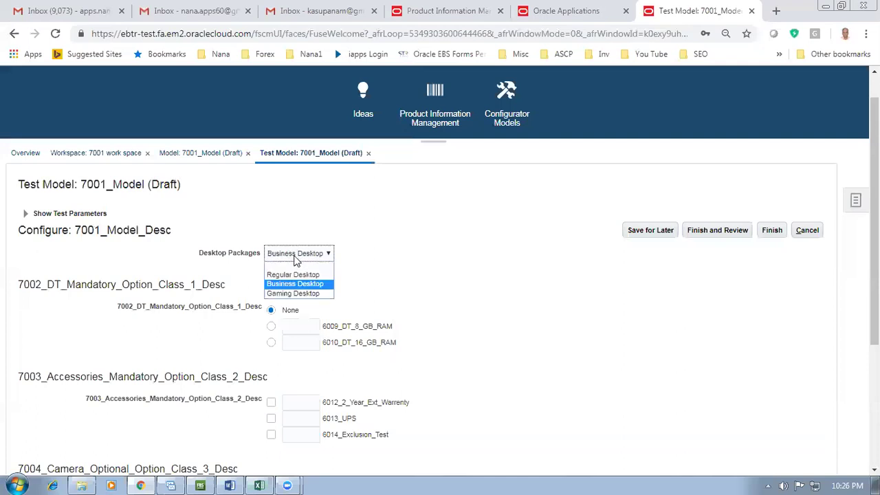
left_click(296, 293)
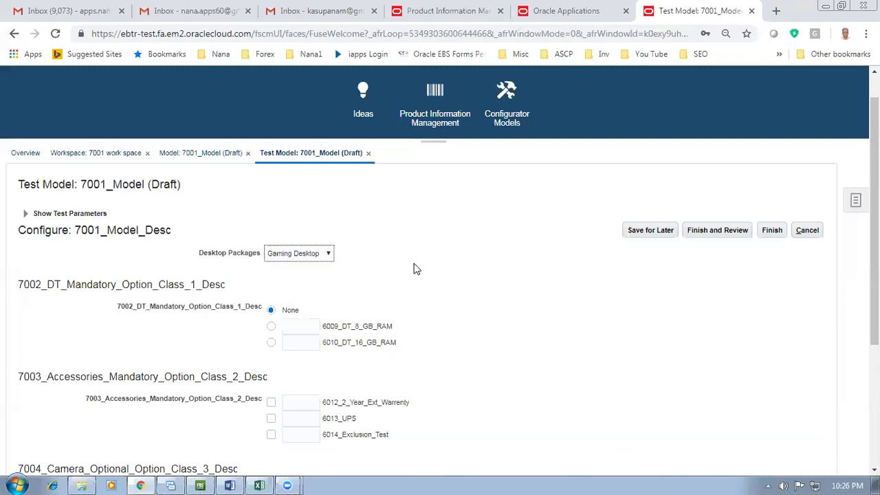
Look through the option classes on the test page and discard the test session
left_click(773, 232)
scroll(440, 275, "down", 3)
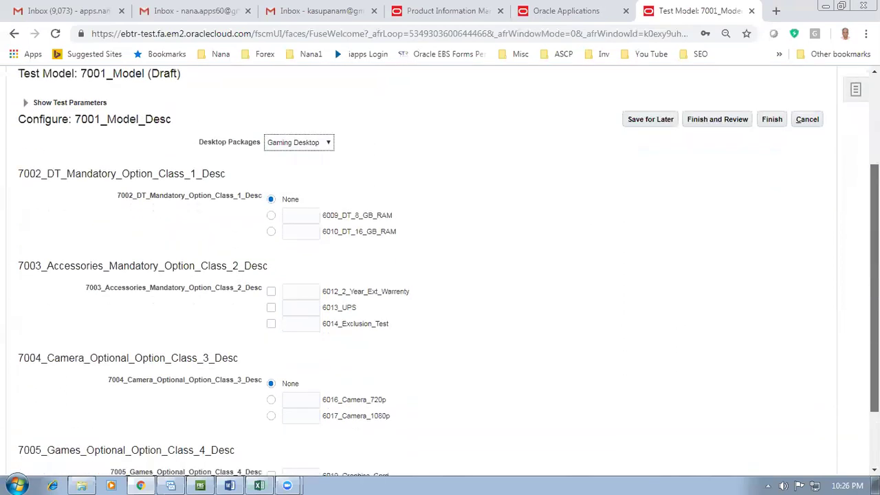
scroll(440, 275, "down", 1)
scroll(440, 275, "down", 1)
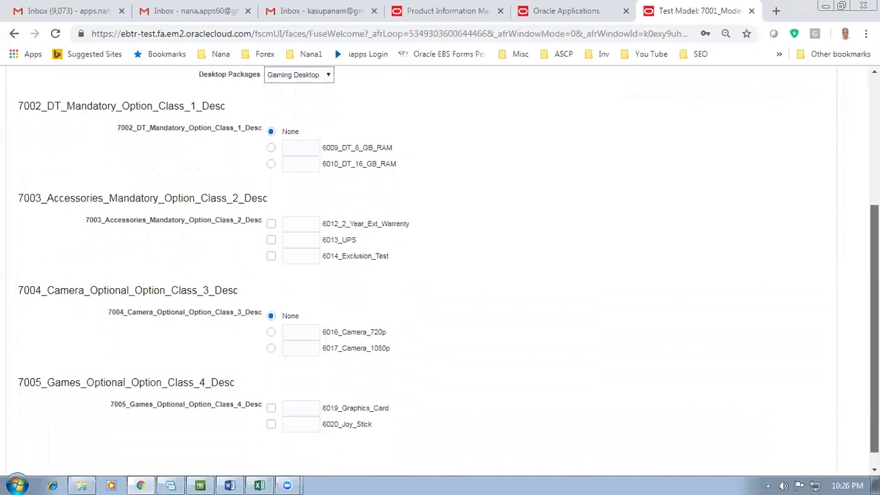
scroll(874, 309, "up", 3)
left_click(817, 180)
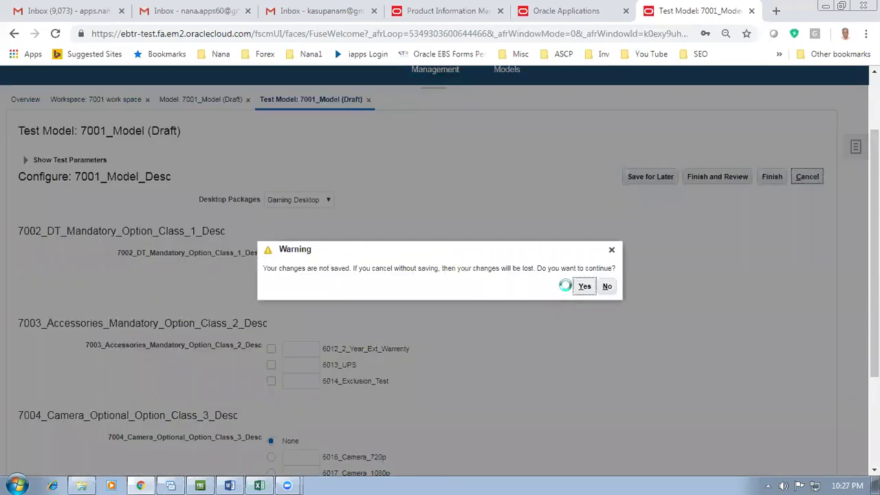
left_click(586, 287)
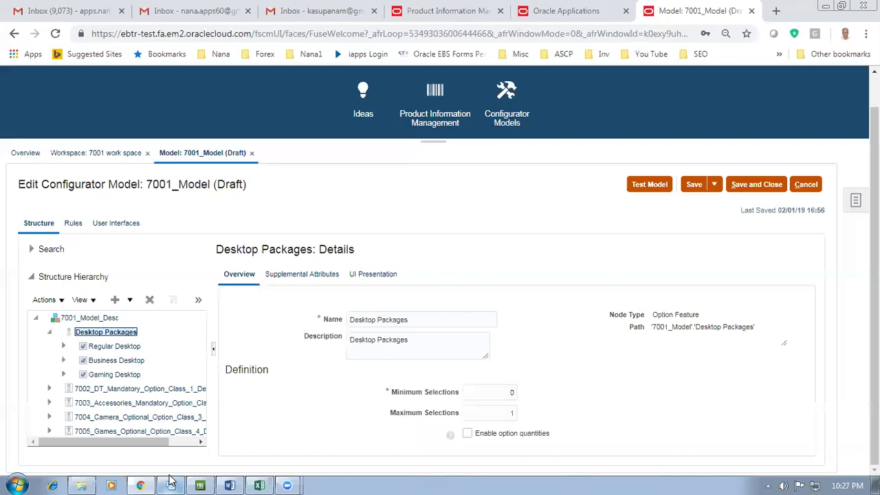
mouse_move(171, 481)
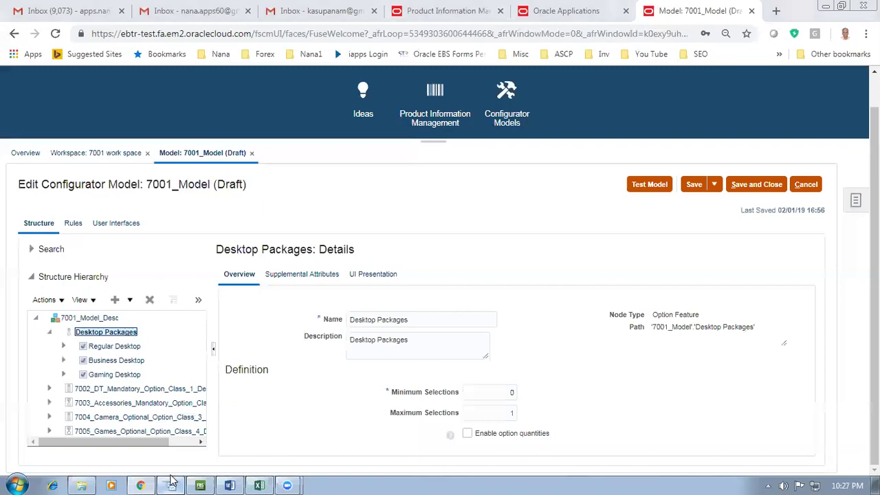
left_click(171, 483)
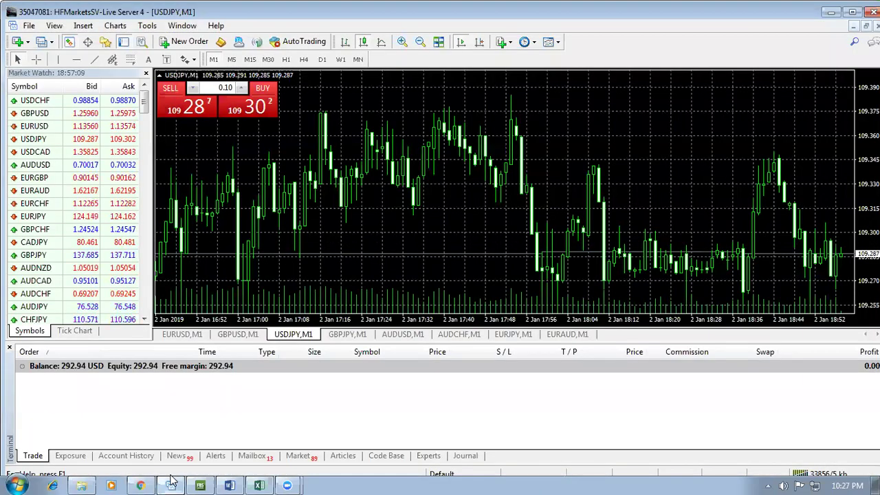
left_click(171, 483)
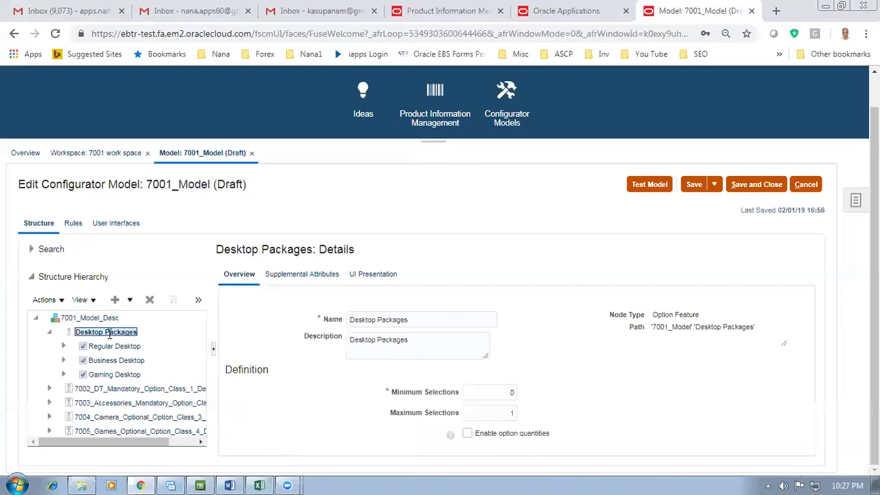
Create a rule folder under 7001_Model in the model's rules, with Desktop Packages as both its name and description
left_click(72, 230)
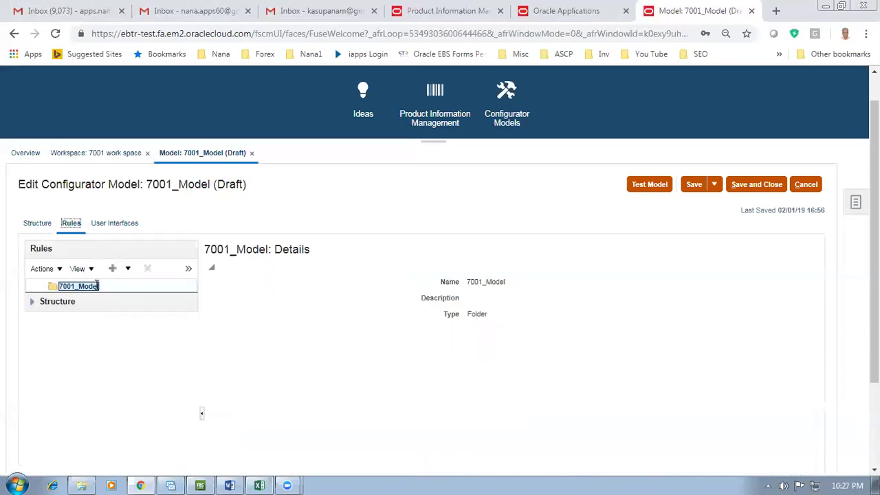
left_click(42, 270)
mouse_move(55, 285)
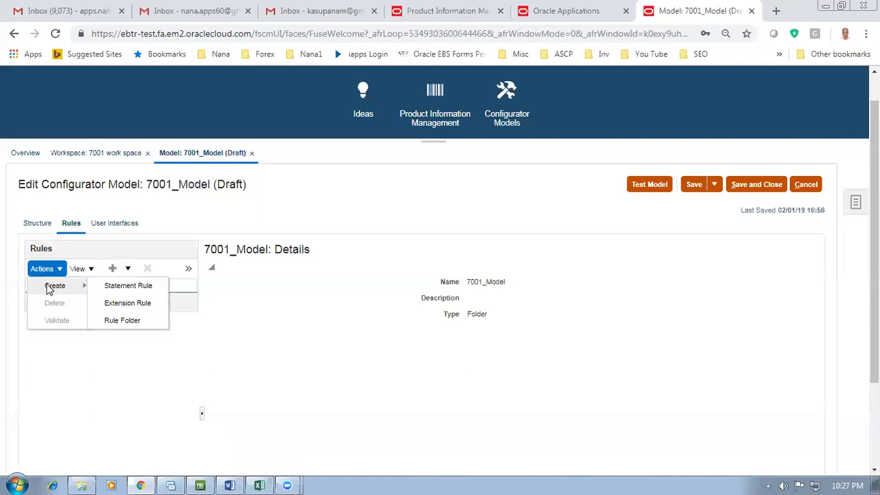
left_click(124, 321)
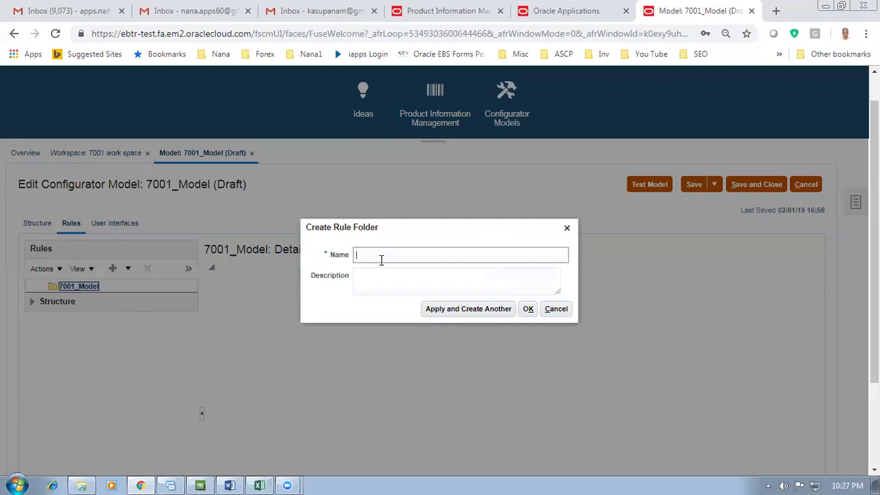
type("Desktop-Packages")
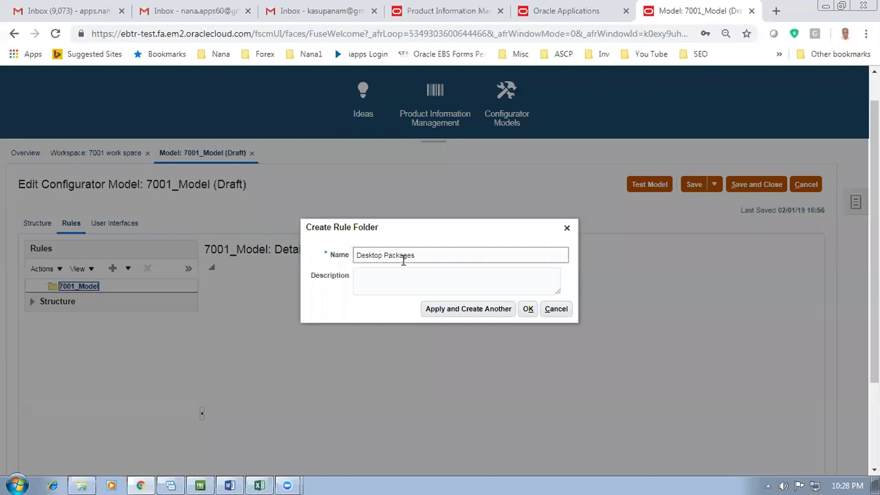
left_click_drag(441, 257, 331, 273)
key("ctrl+c")
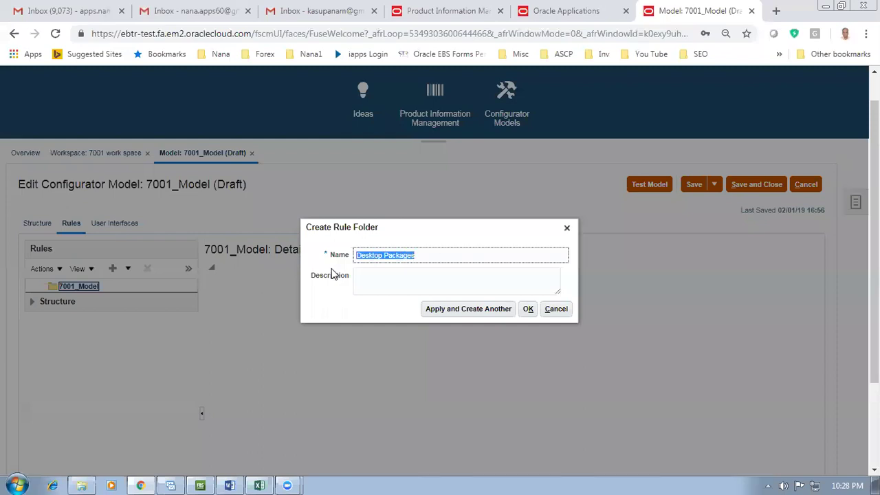
left_click(400, 276)
key("ctrl+v")
left_click(528, 309)
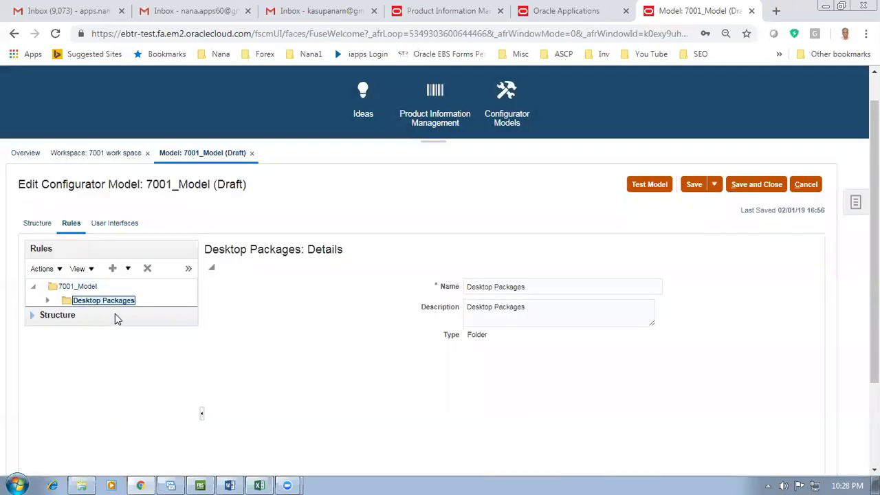
Create a statement rule in the Desktop Packages folder with Regular Desktop Rule as name and description and Constraint as rule class
left_click(86, 285)
left_click(105, 299)
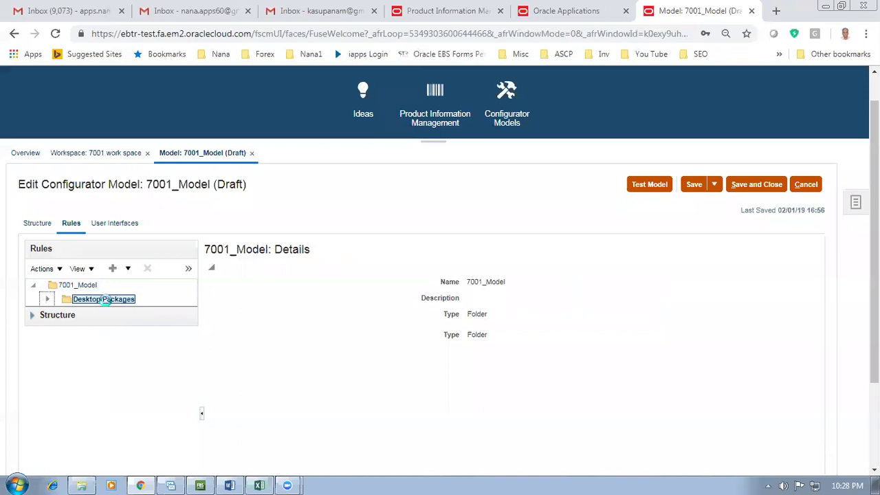
left_click(49, 269)
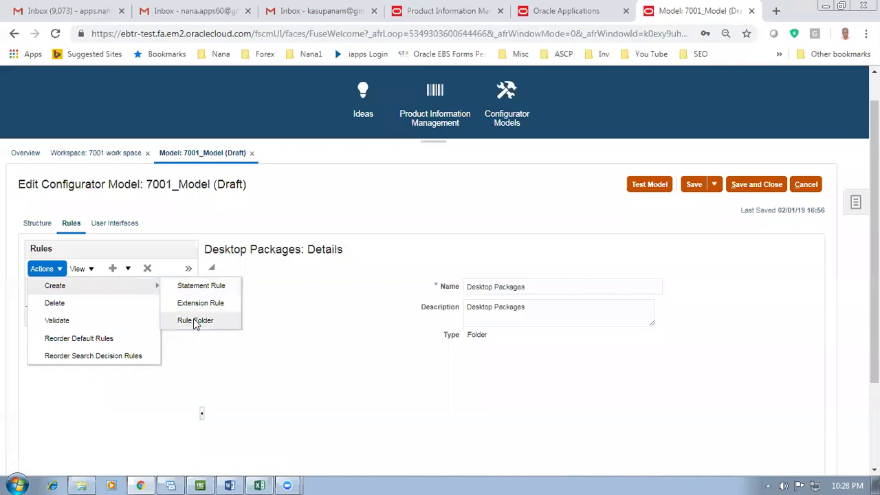
left_click(196, 285)
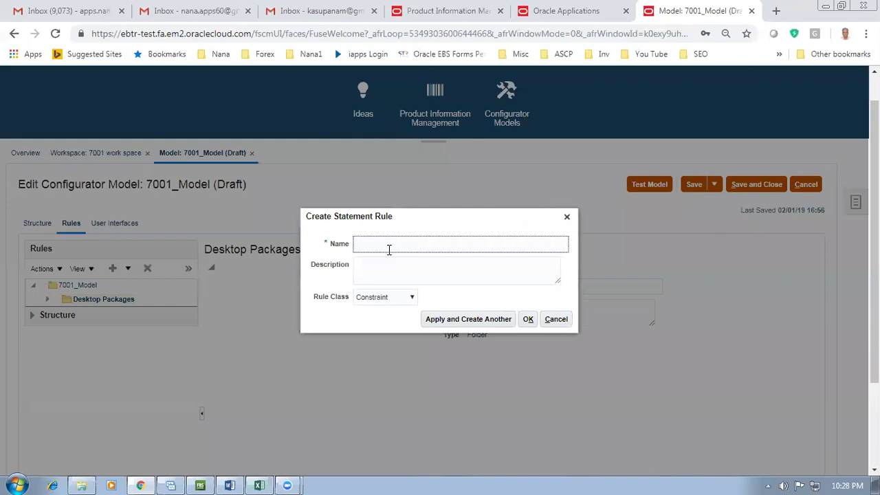
type("Regular Desktop Rule")
left_click(364, 276)
type("Regular Desktop Rule")
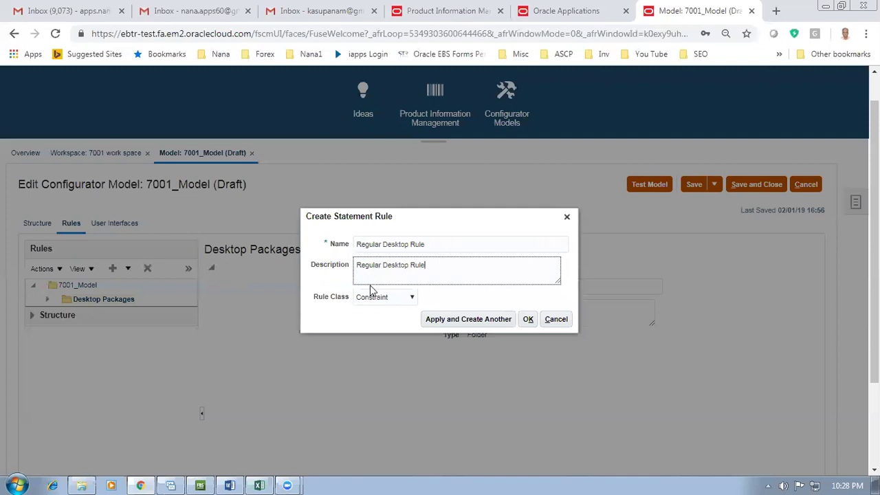
left_click(527, 321)
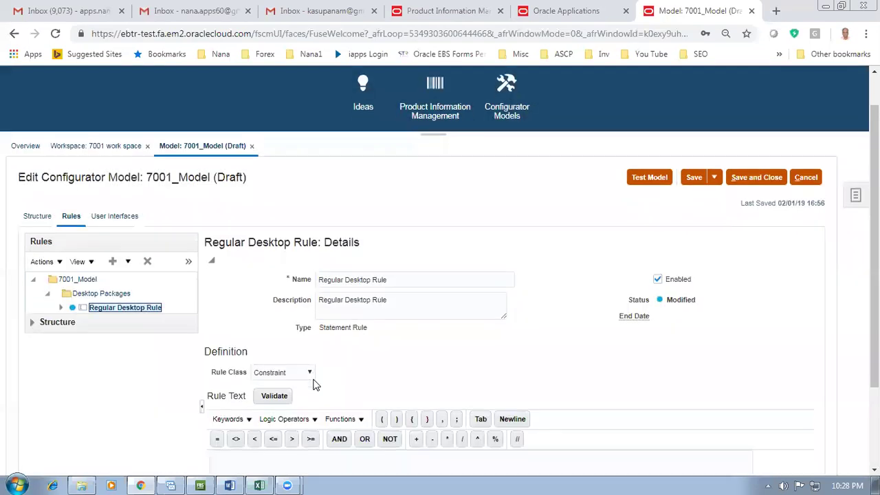
Show the model structure beside the rule text of Regular Desktop Rule and expand the Desktop Packages feature
scroll(313, 383, "down", 2)
left_click(292, 363)
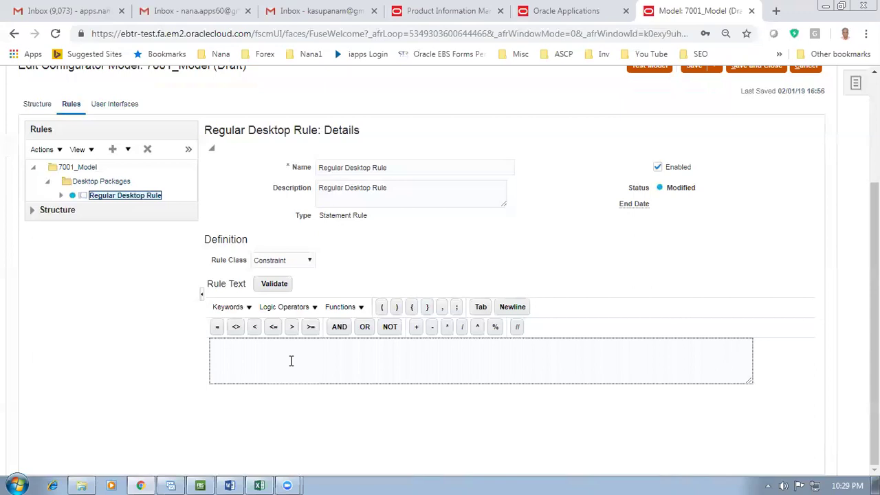
left_click(300, 309)
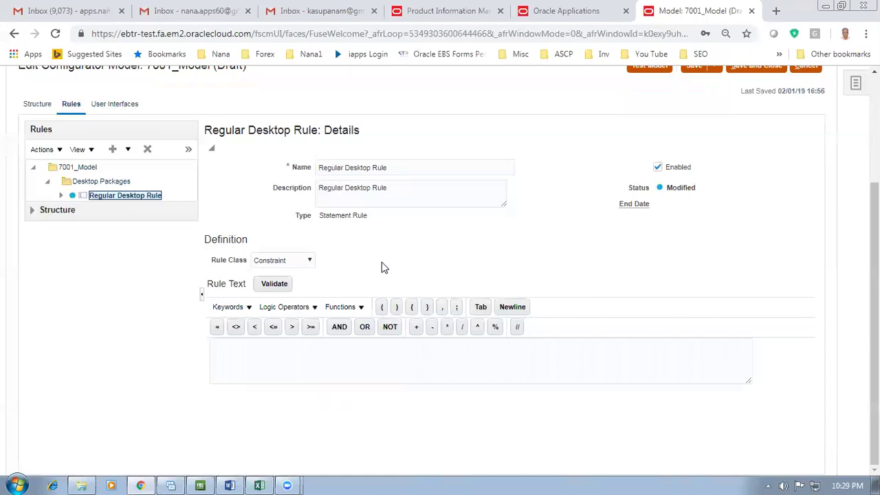
left_click(31, 211)
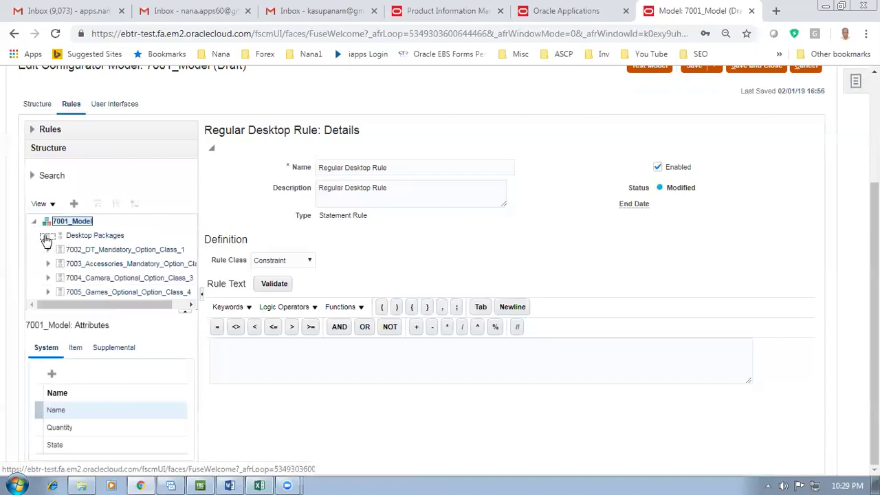
left_click(46, 237)
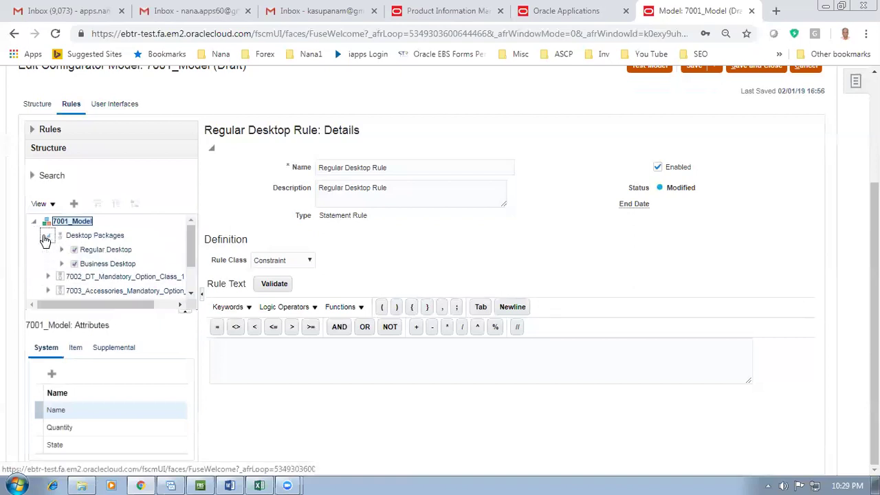
Examine the Desktop Packages options and the RAM items under 7002_DT_Mandatory_Option_Class_1 in the model structure
left_click(112, 252)
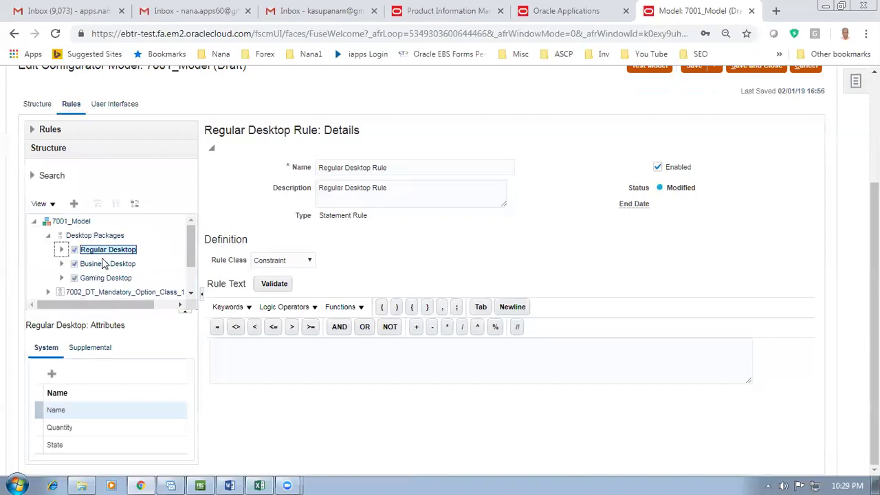
left_click_drag(195, 250, 156, 311)
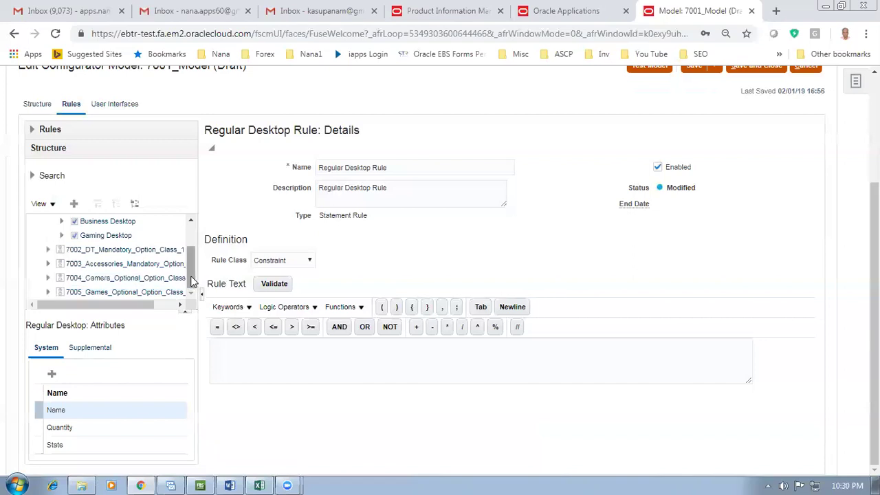
left_click_drag(192, 282, 194, 241)
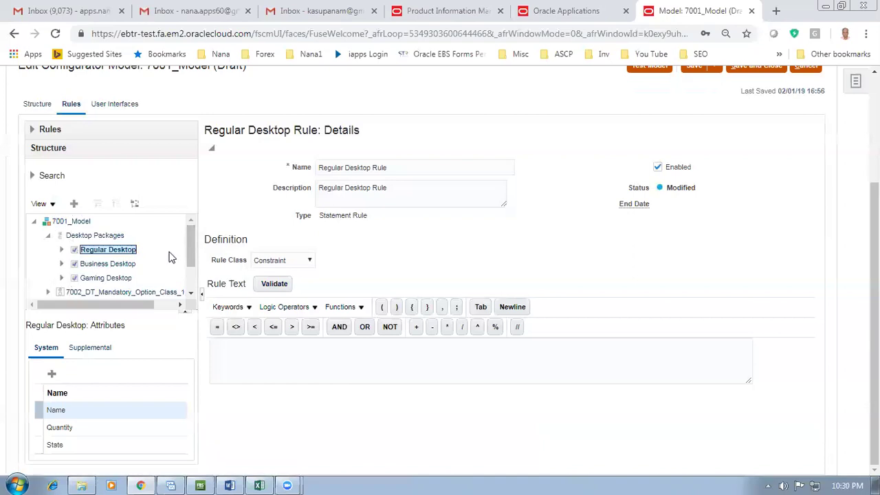
left_click(93, 235)
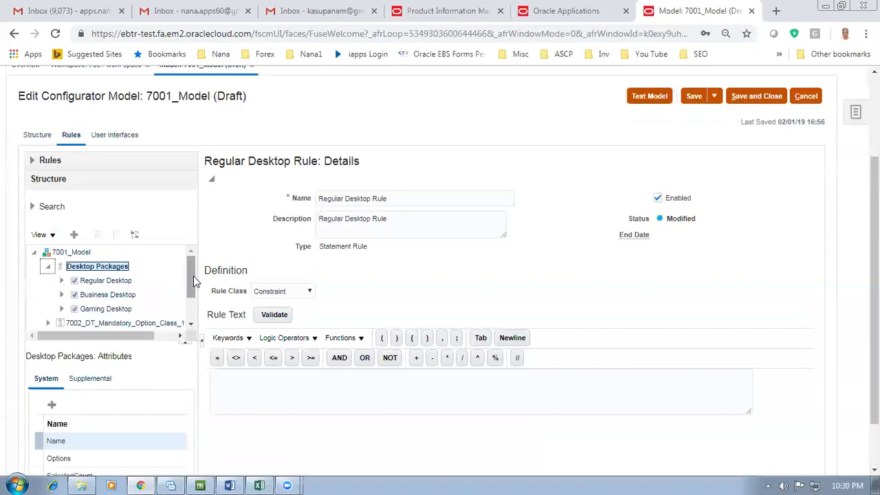
left_click_drag(193, 275, 195, 307)
left_click(47, 280)
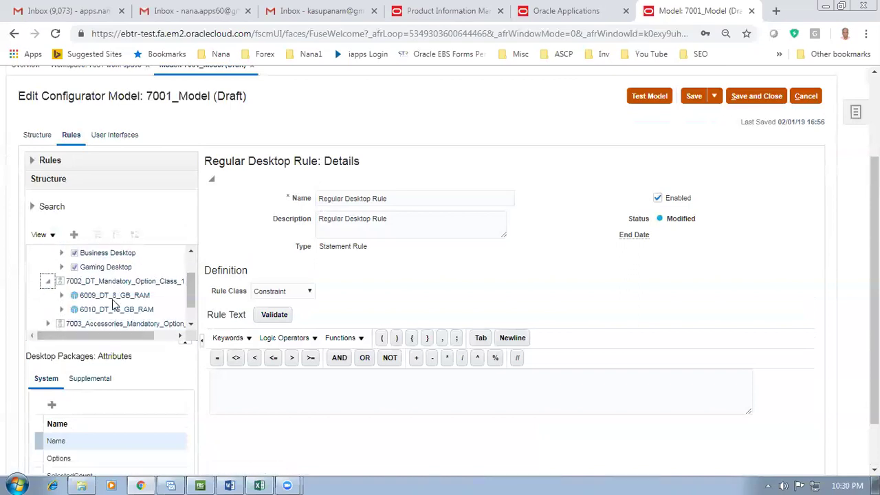
scroll(110, 312, "down", 2)
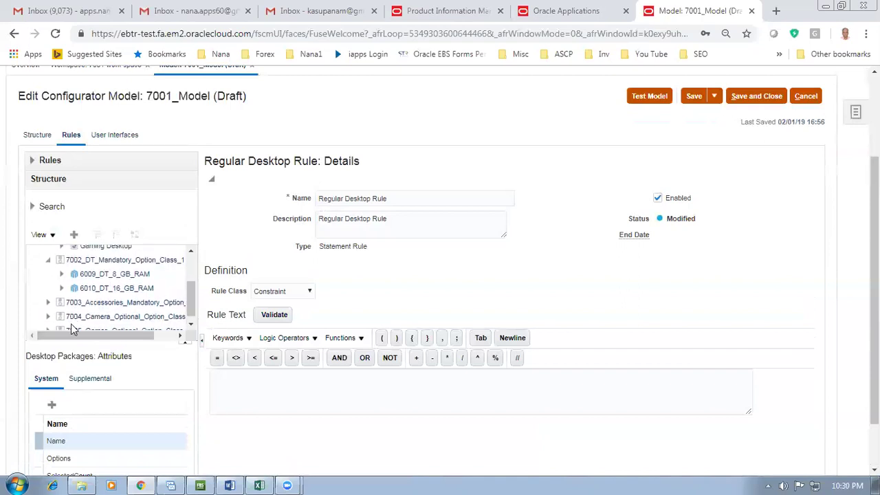
scroll(98, 319, "up", 2)
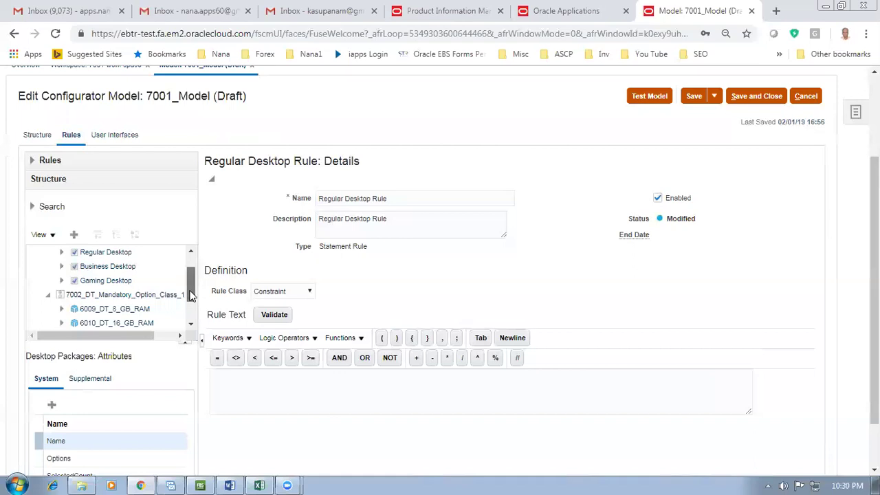
scroll(191, 294, "up", 2)
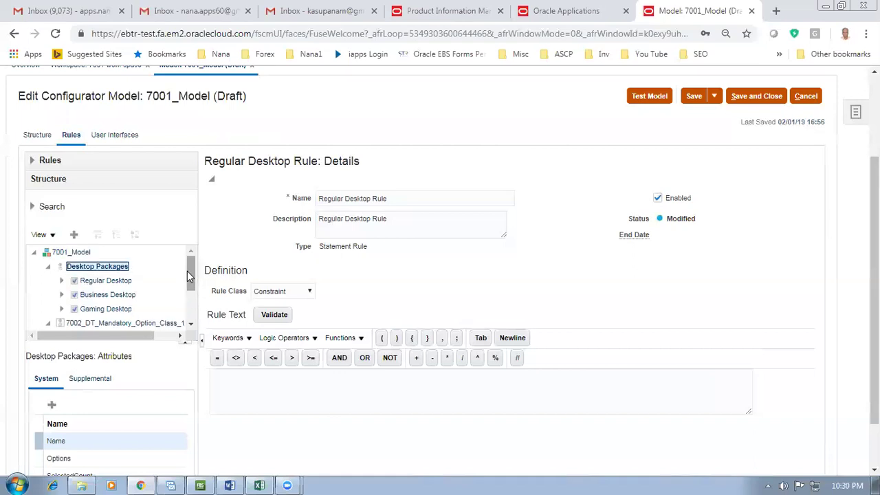
Insert the Regular Desktop option into the rule text, followed by the IMPLIES operator
left_click(90, 280)
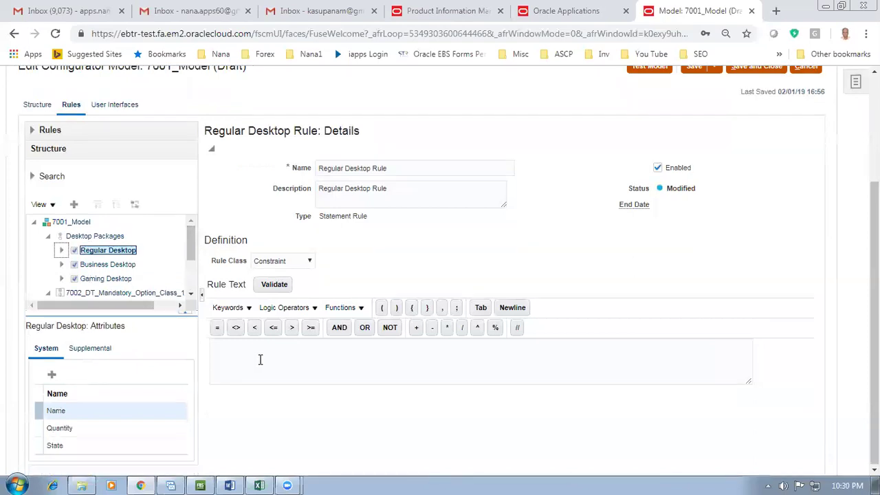
left_click(73, 205)
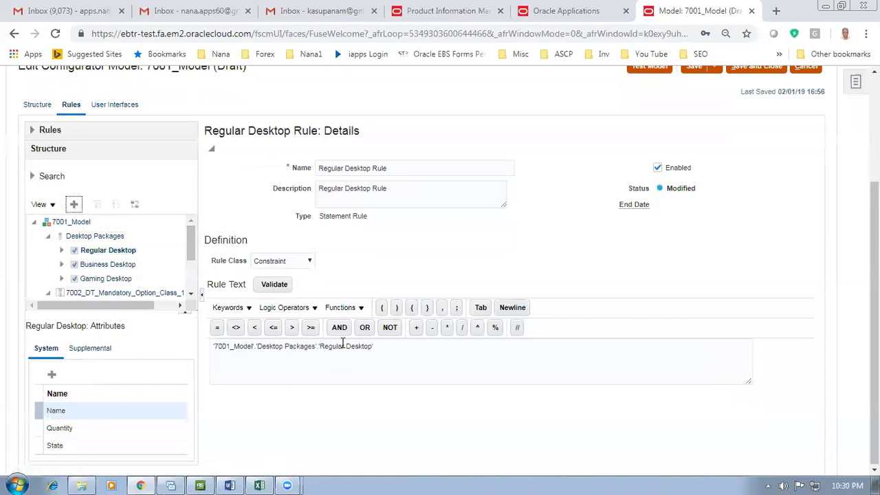
left_click(387, 350)
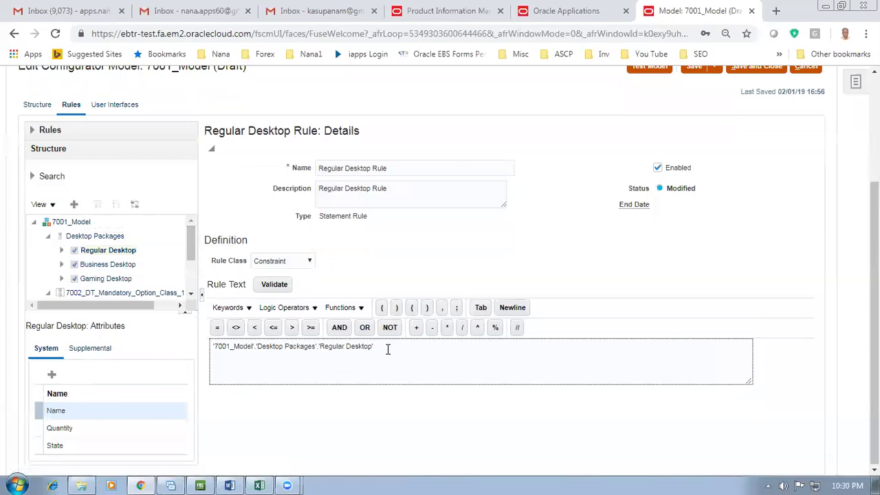
left_click(282, 310)
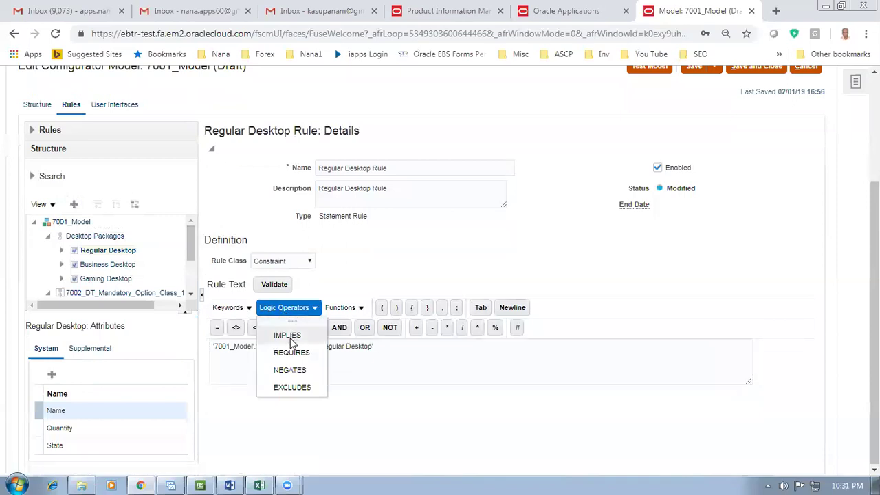
left_click(288, 335)
left_click(408, 345)
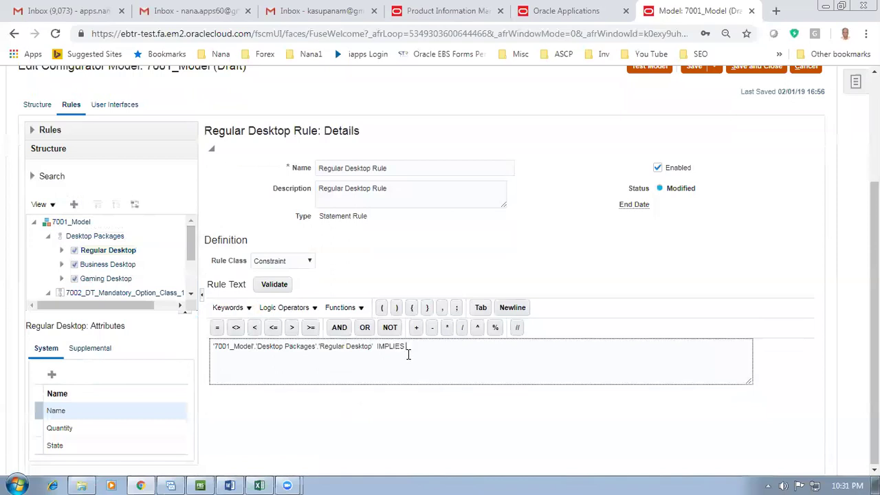
Complete the statement with 6009_DT_8_GB_RAM from 7002_DT_Mandatory_Option_Class_1 and a closing semicolon, and validate the rule
left_click_drag(191, 251, 190, 263)
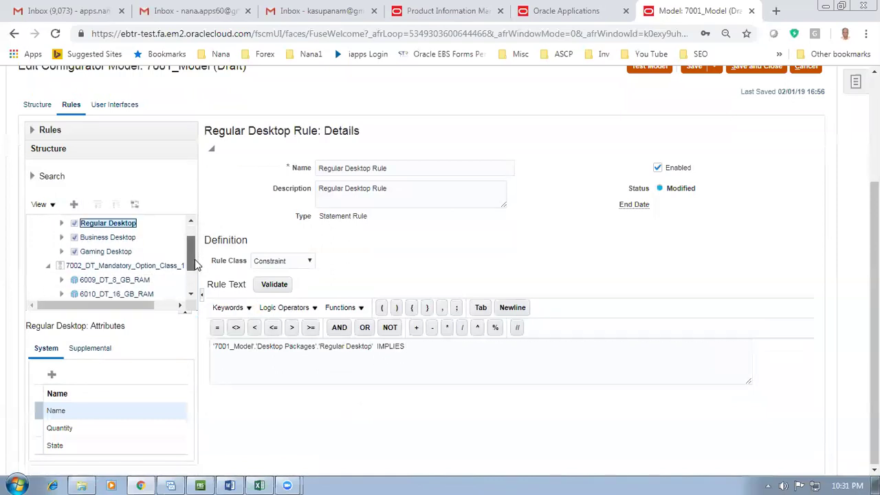
left_click(48, 264)
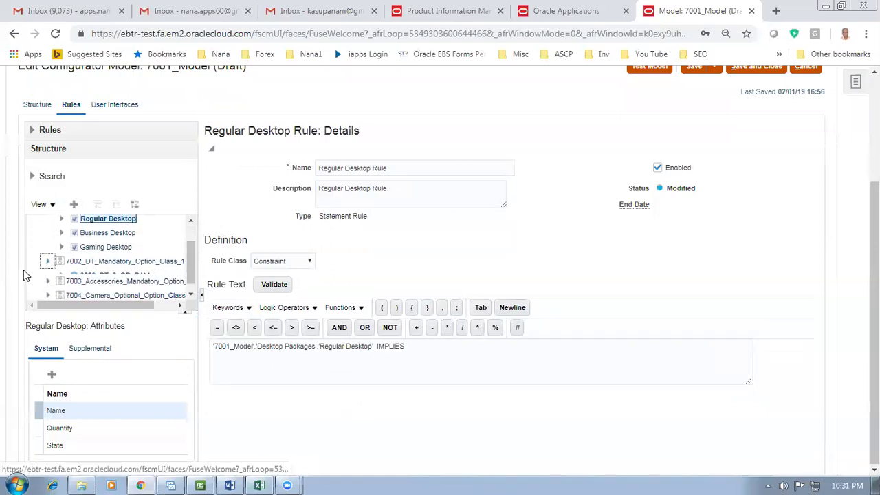
left_click(45, 265)
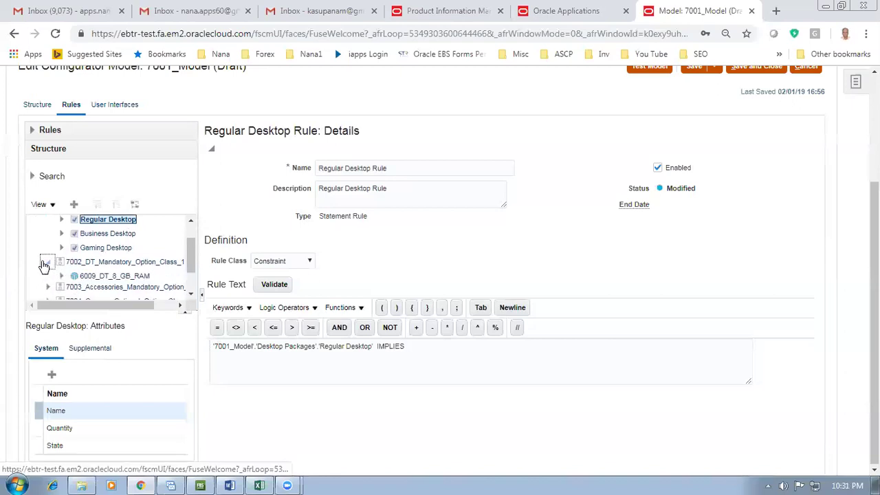
left_click(144, 275)
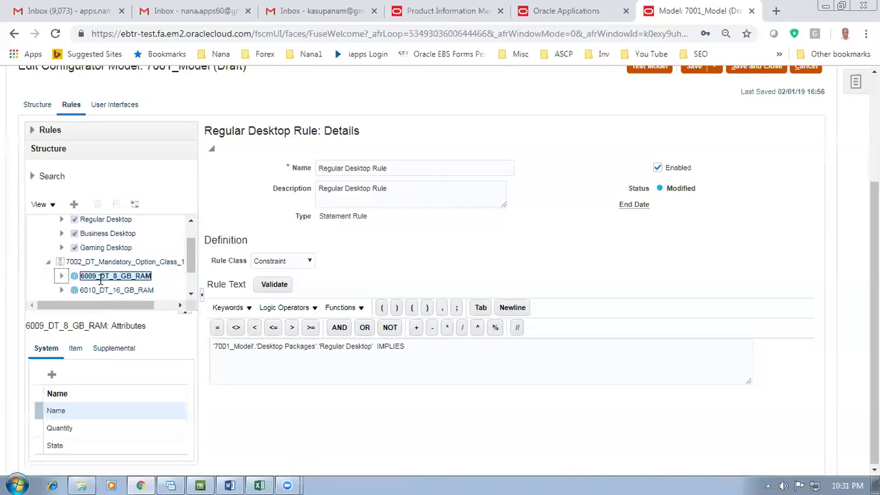
left_click(74, 204)
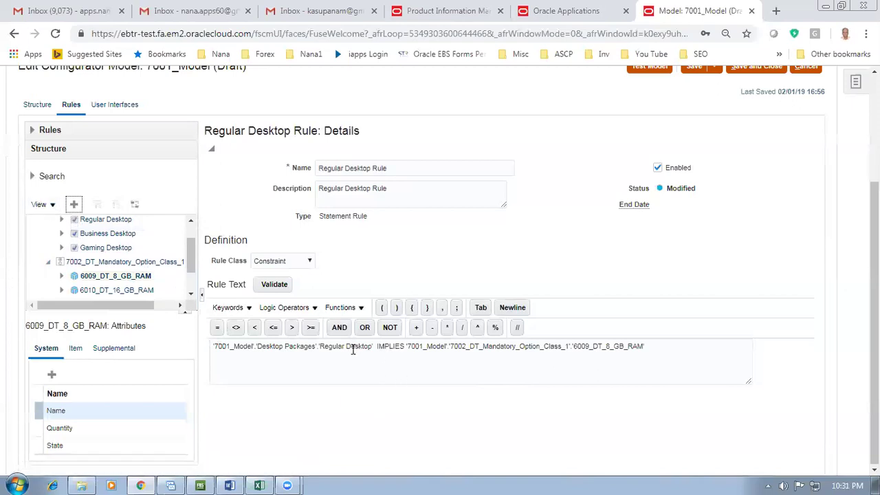
left_click(671, 351)
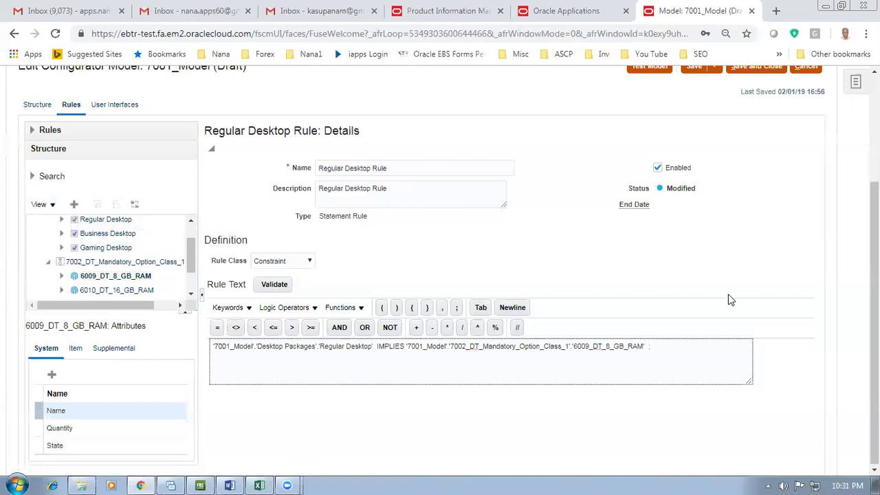
left_click(281, 288)
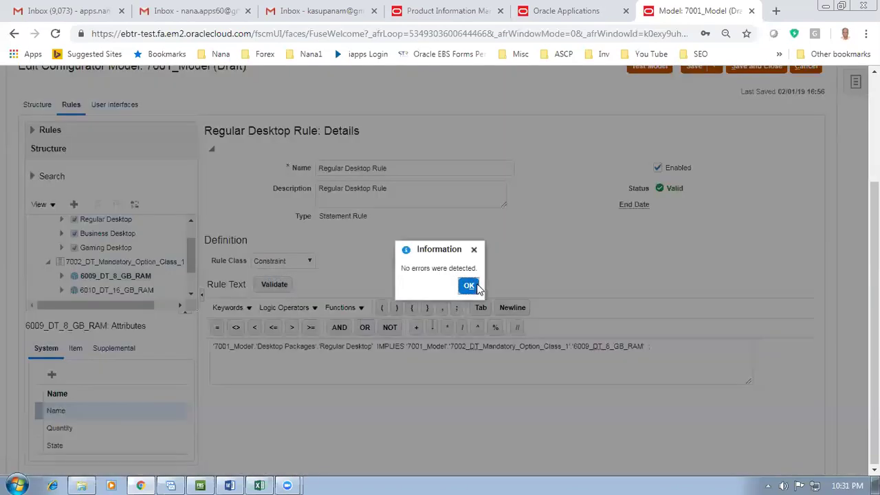
left_click(469, 286)
Start a second statement on a new line of the rule text with the Regular Desktop option
left_click(667, 347)
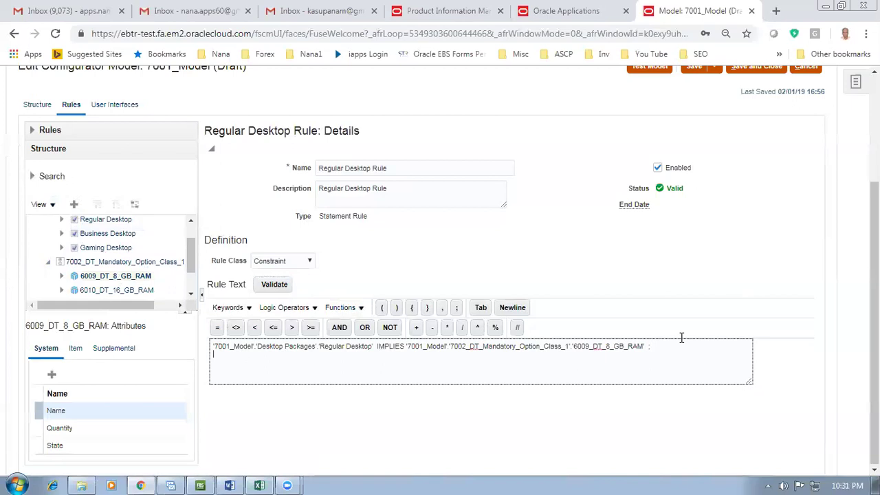
left_click(187, 265)
scroll(177, 255, "up", 1)
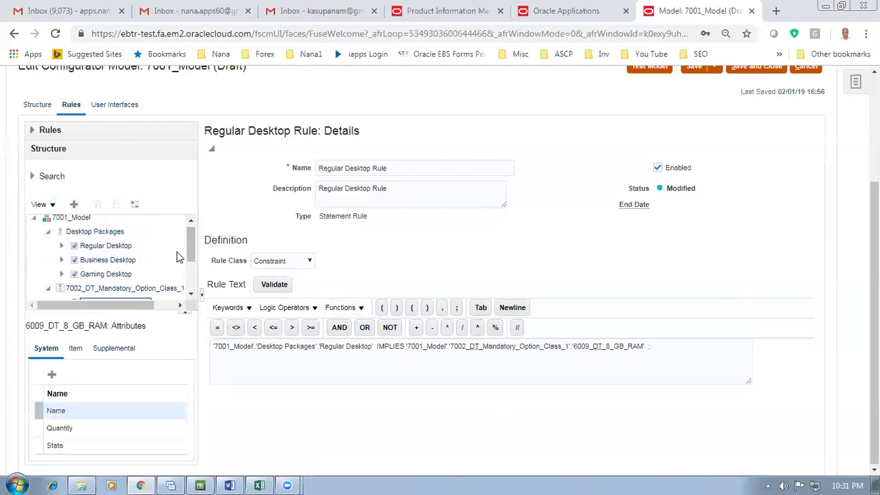
left_click(113, 246)
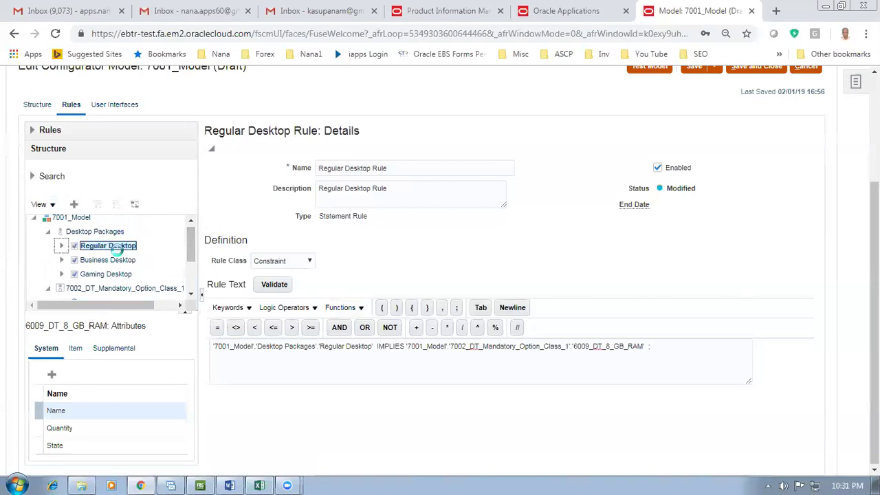
left_click(248, 368)
left_click(112, 247)
left_click(74, 204)
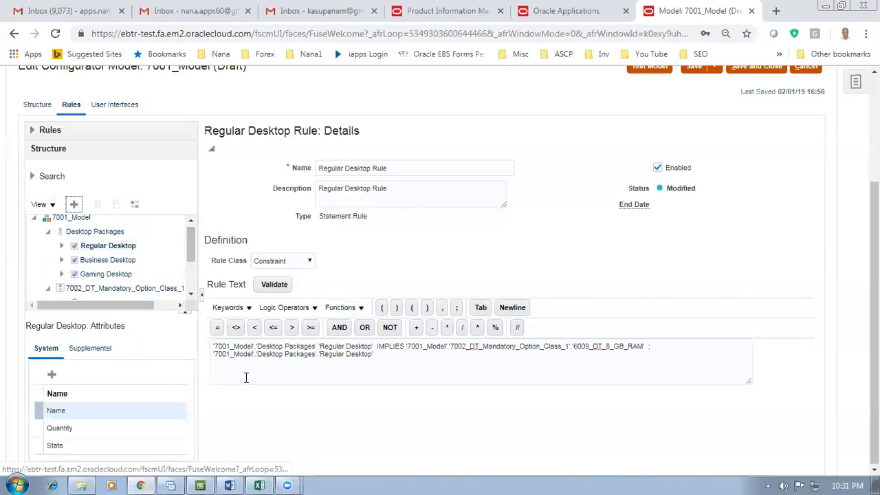
Complete the second statement with the REQUIRES operator, 6012_2_Year_Ext_Warrenty from 7003_Accessories_Mandatory_Option_Class_2 and a closing semicolon
left_click(289, 309)
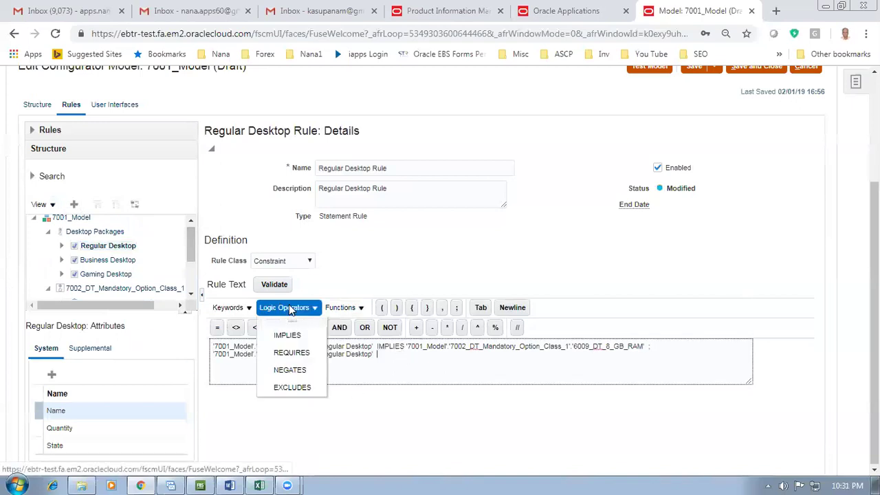
left_click(290, 352)
left_click(428, 355)
left_click_drag(192, 246, 192, 261)
left_click(49, 267)
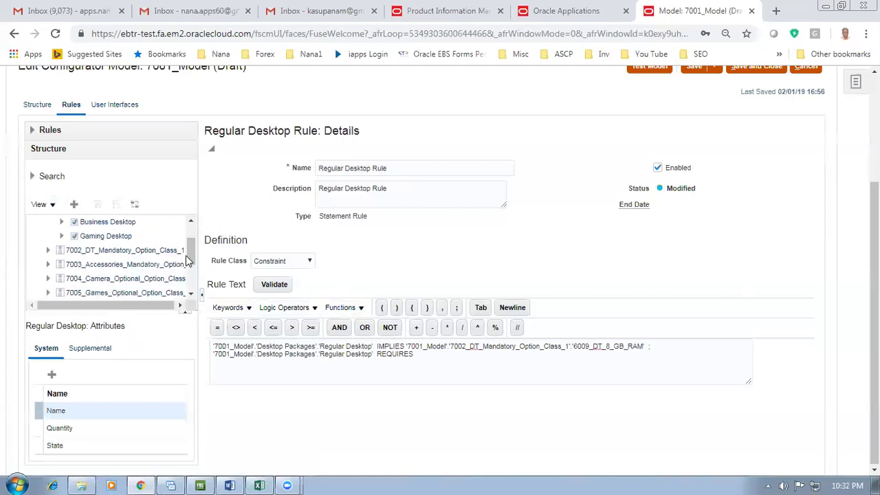
left_click(46, 267)
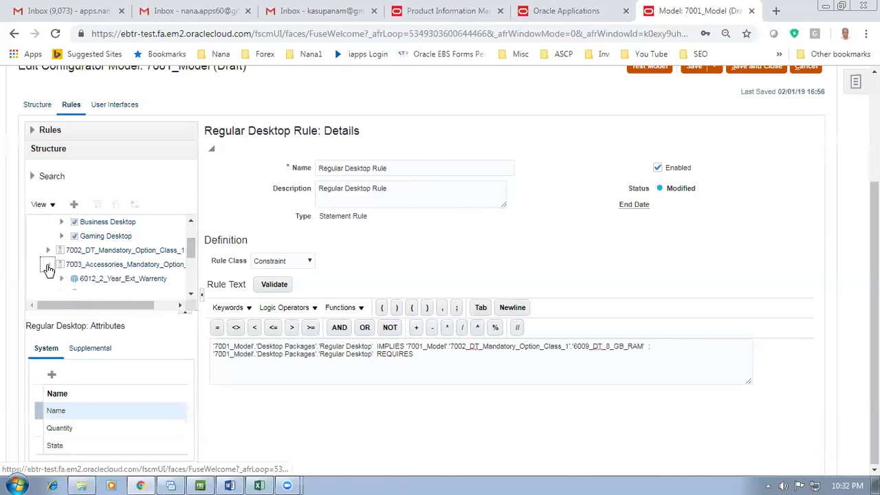
left_click(136, 282)
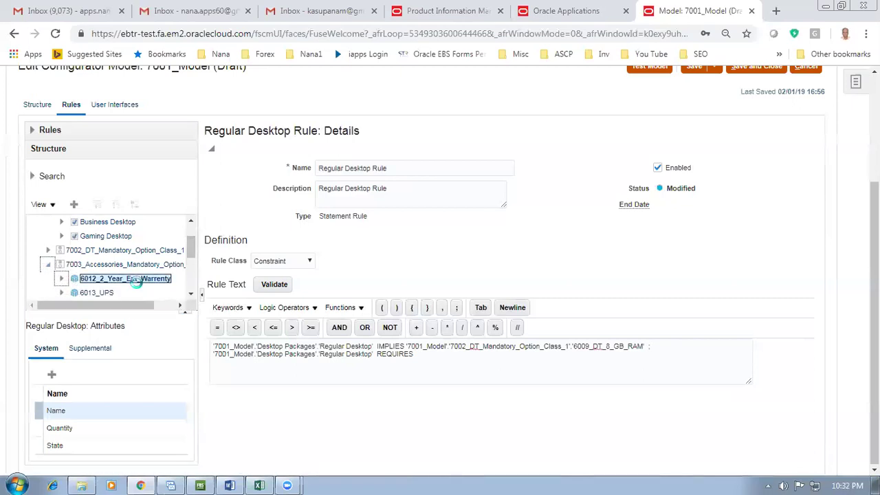
left_click(443, 356)
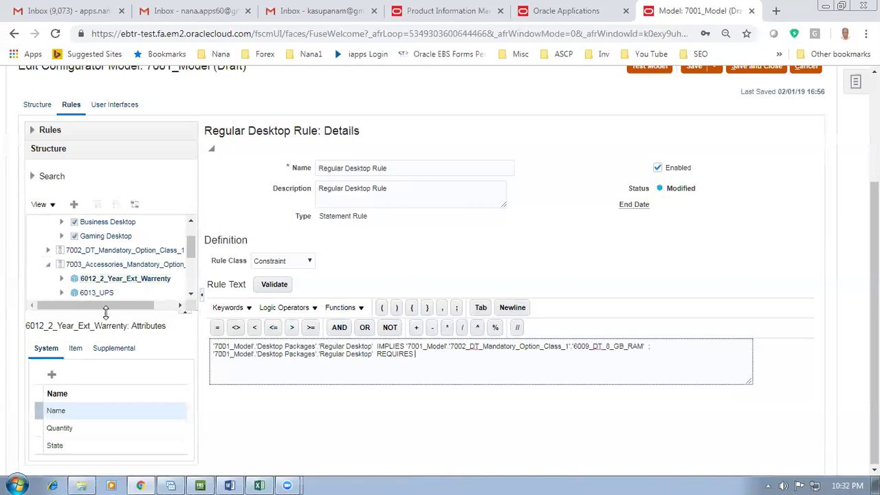
left_click(73, 204)
left_click(744, 358)
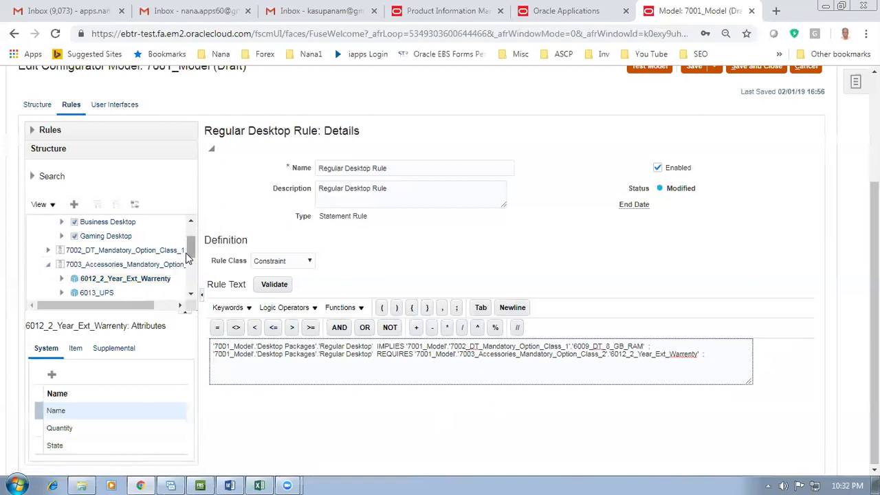
Start a third statement on a new line with the Regular Desktop option followed by the NEGATES operator
scroll(129, 274, "up", 2)
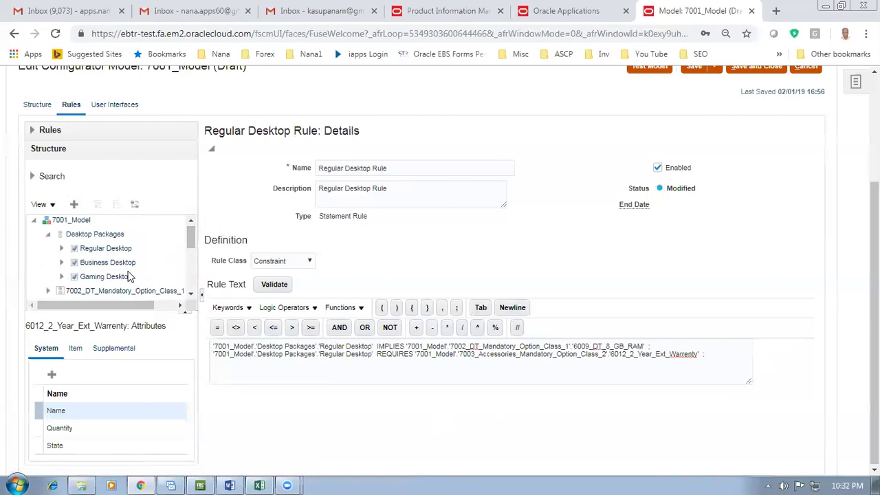
left_click(108, 249)
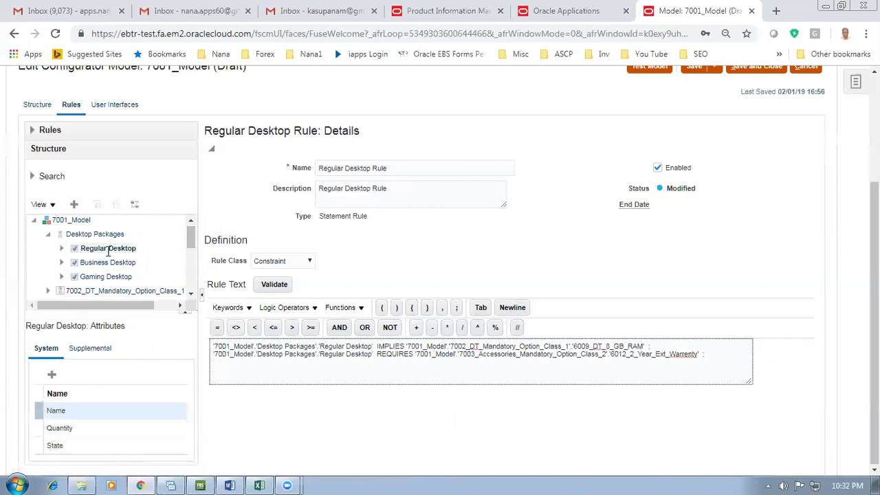
left_click(75, 204)
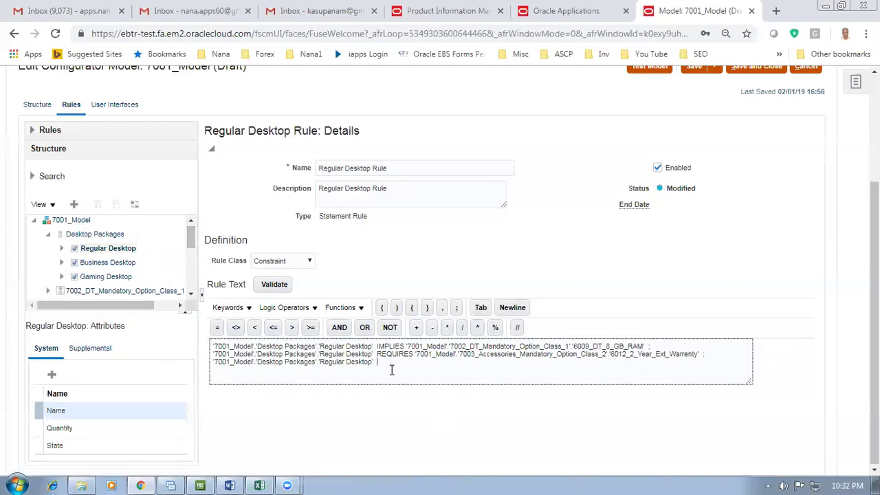
left_click(285, 309)
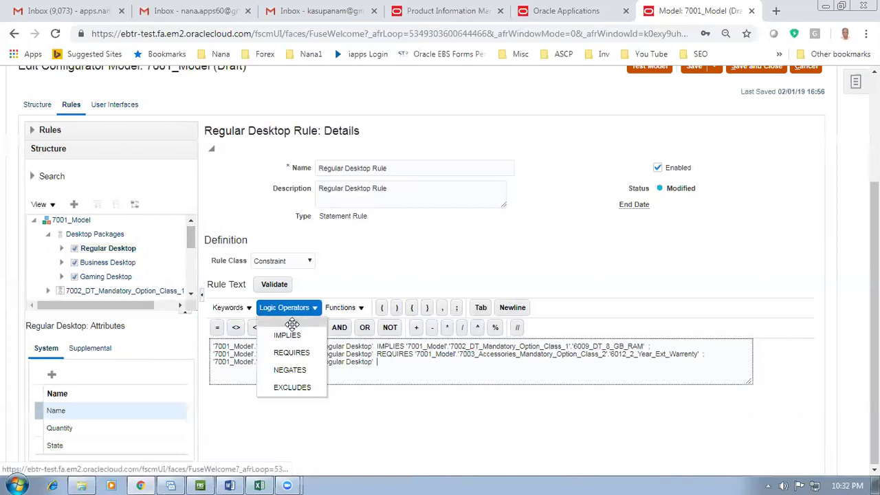
left_click(290, 370)
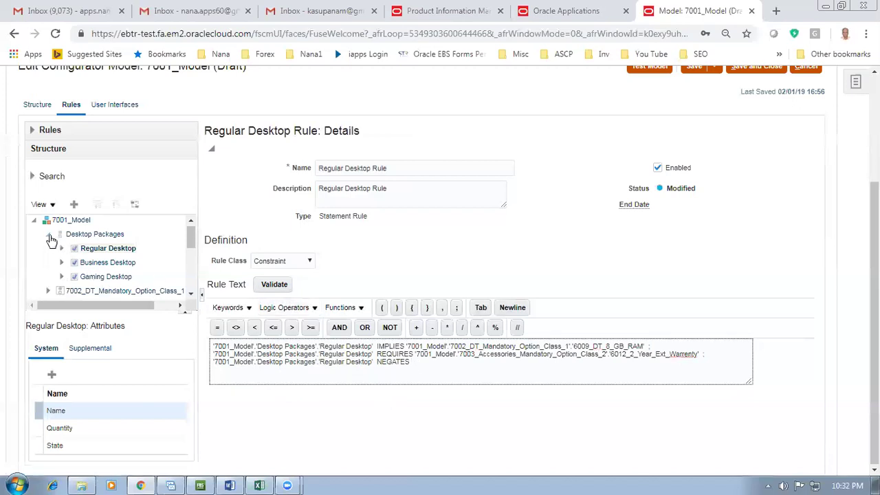
Complete the NEGATES statement with 6016_Camera_720p from 7004_Camera_Optional_Option_Class_3 and a closing semicolon
left_click(192, 244)
left_click_drag(192, 245, 193, 279)
left_click(47, 222)
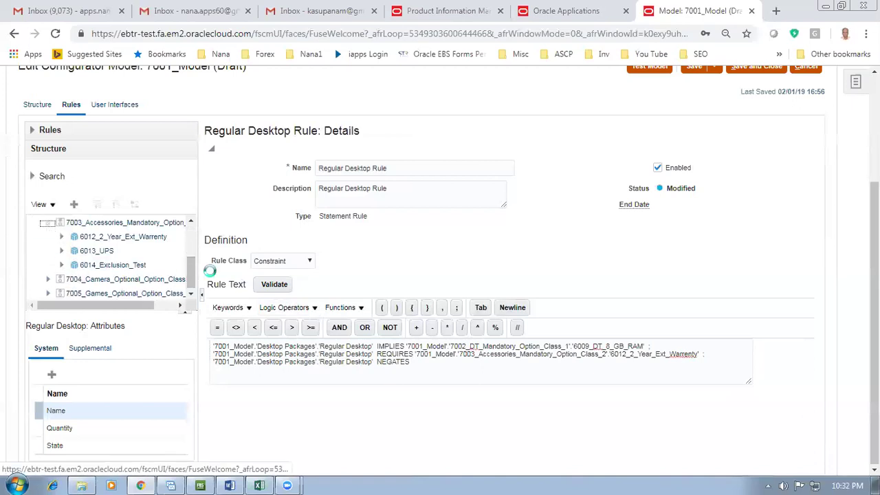
left_click_drag(192, 253, 197, 289)
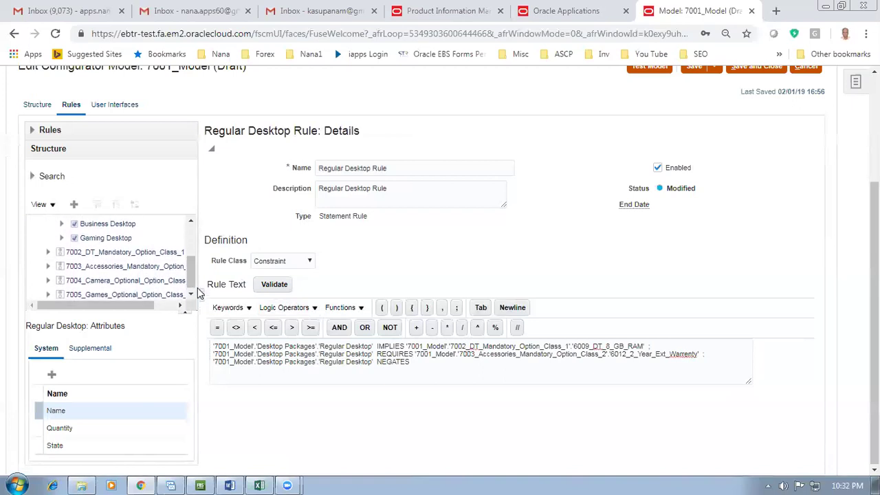
left_click(192, 294)
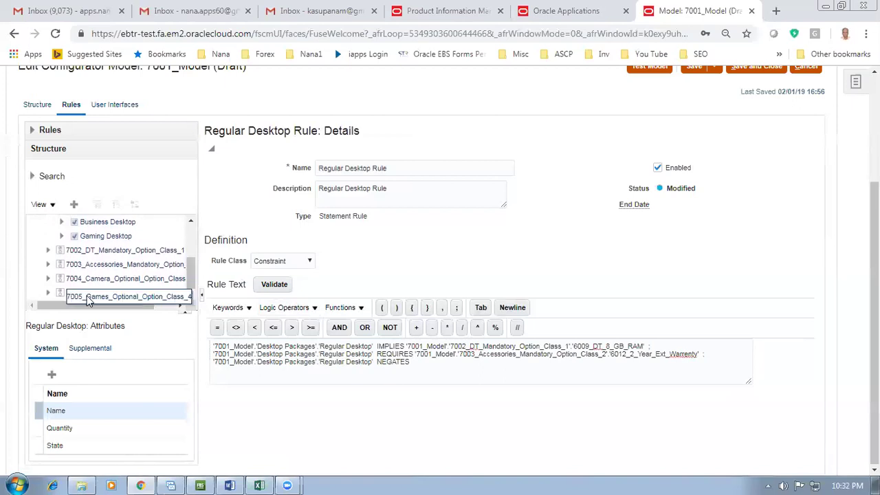
left_click(50, 279)
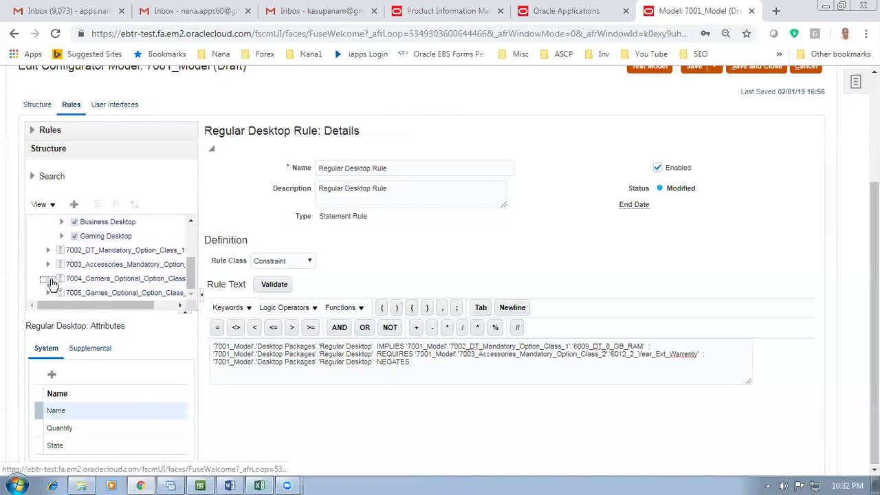
double_click(88, 290)
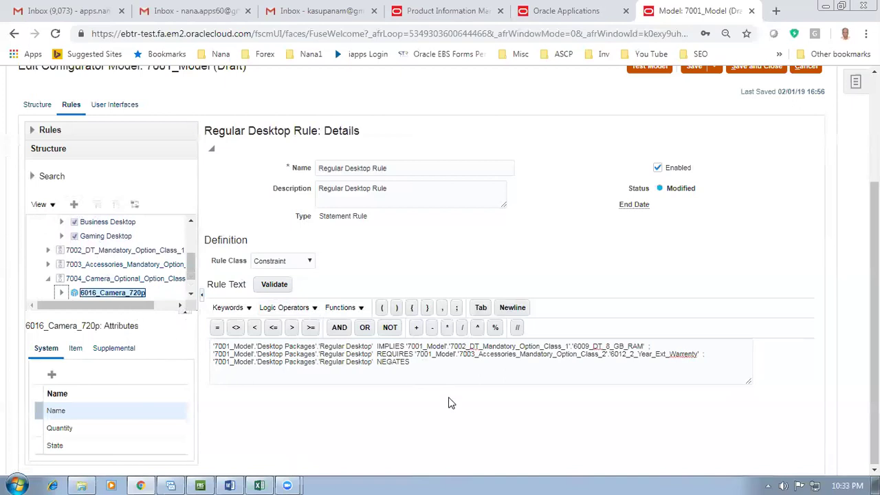
left_click(446, 367)
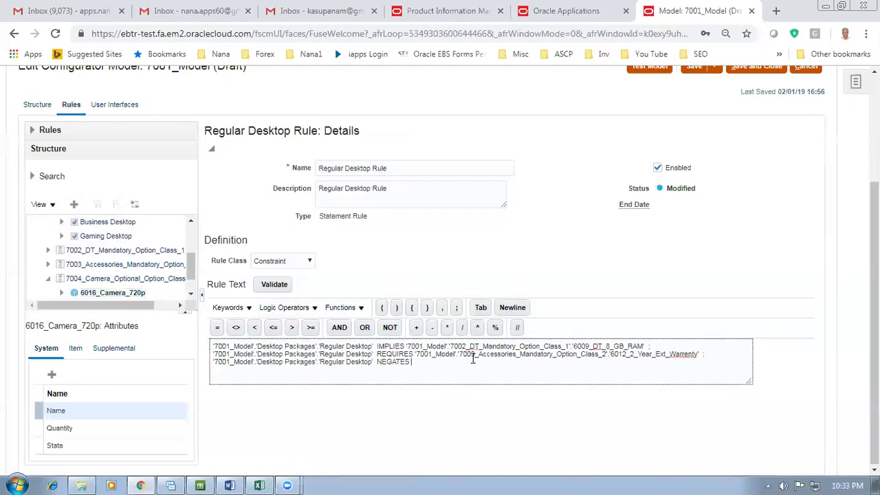
left_click(74, 204)
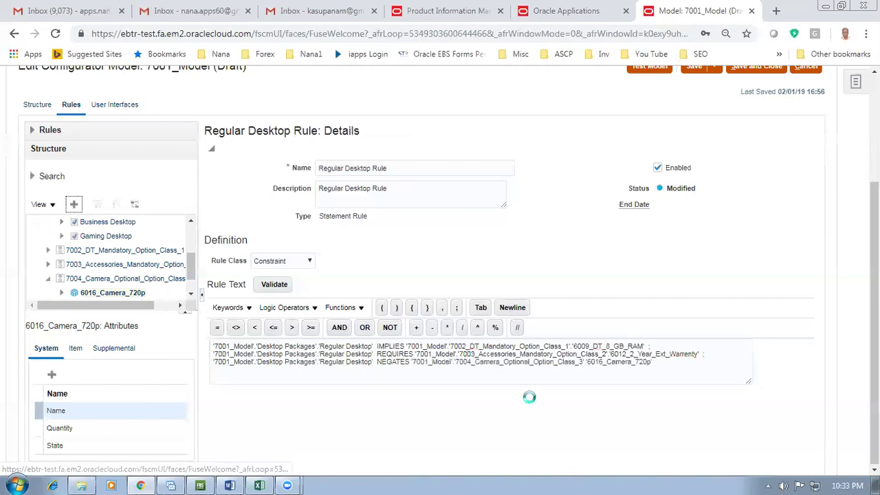
left_click(659, 369)
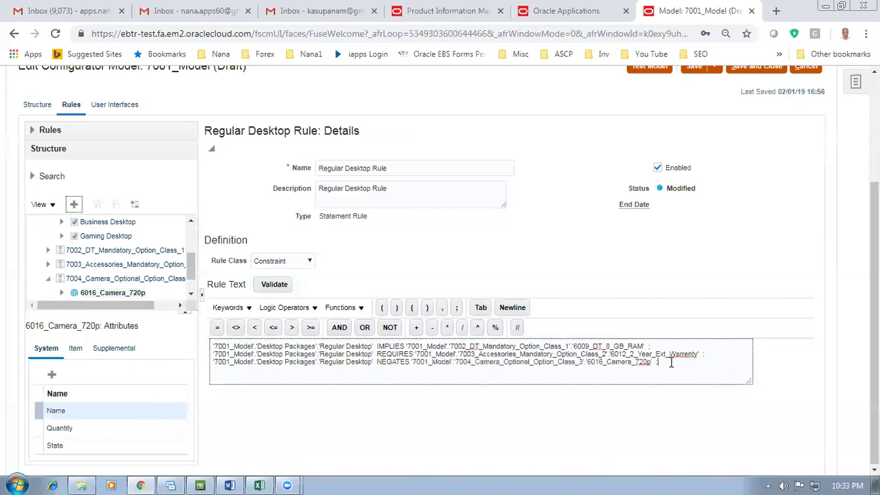
type(";")
Start a fourth statement on a new line with the Regular Desktop option followed by the EXCLUDES operator
key("Return")
left_click(284, 308)
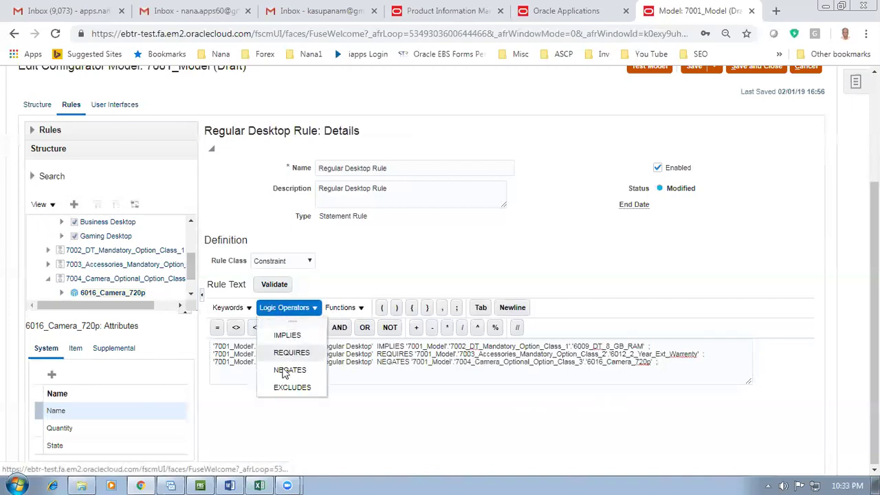
left_click(342, 307)
left_click(110, 293)
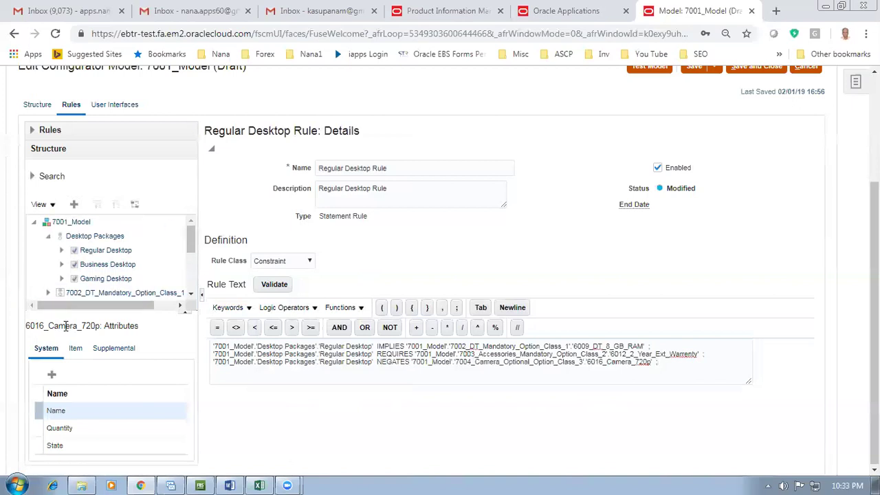
left_click(80, 250)
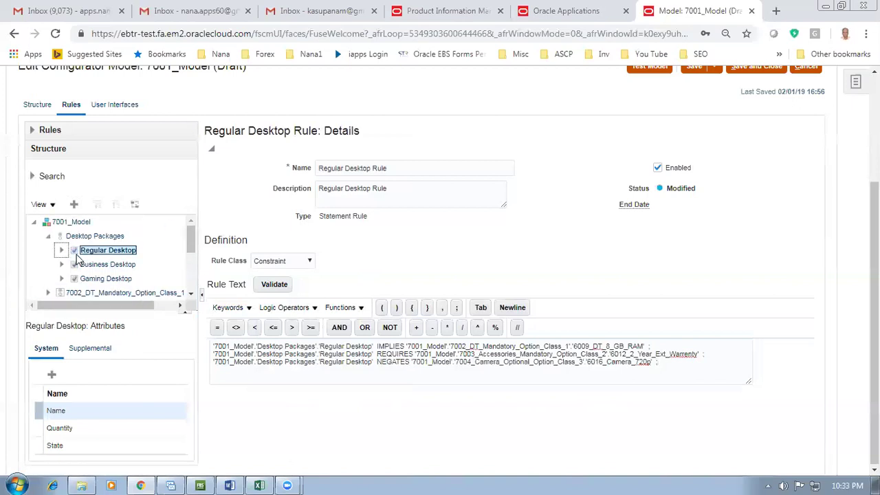
left_click(235, 377)
left_click(74, 204)
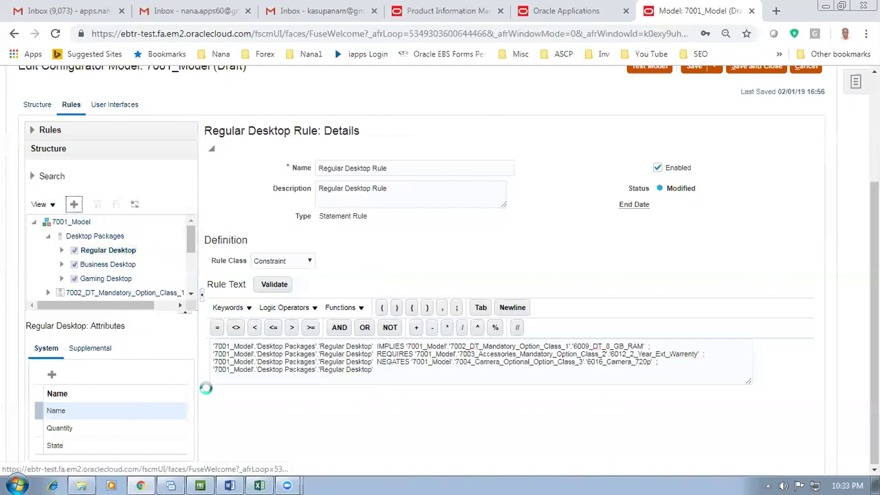
left_click(418, 377)
left_click(274, 308)
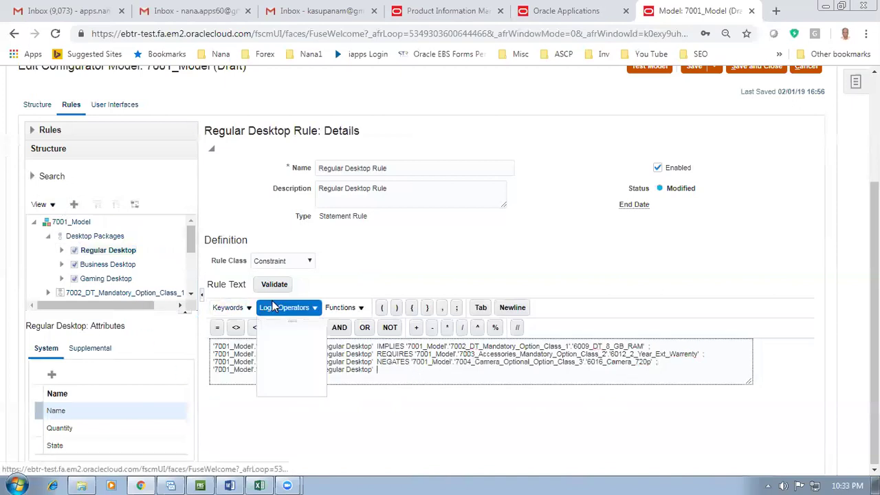
left_click(293, 388)
left_click(435, 375)
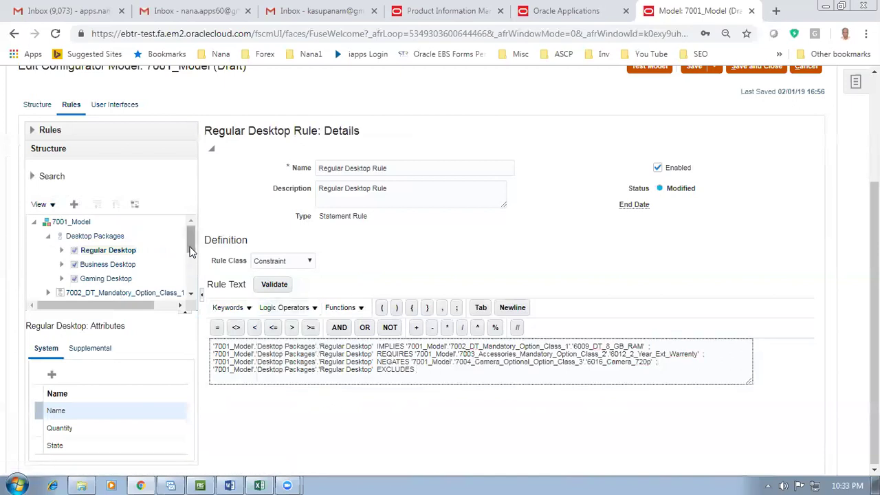
Insert 6019_Graphics_Card from 7005_Games_Optional_Option_Class_4 after the EXCLUDES operator in the fourth statement
left_click_drag(192, 256, 192, 274)
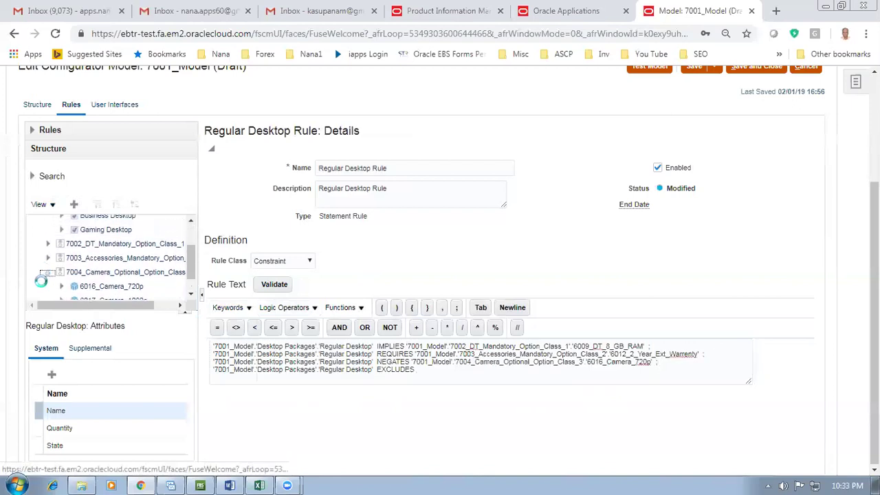
left_click_drag(189, 263, 188, 275)
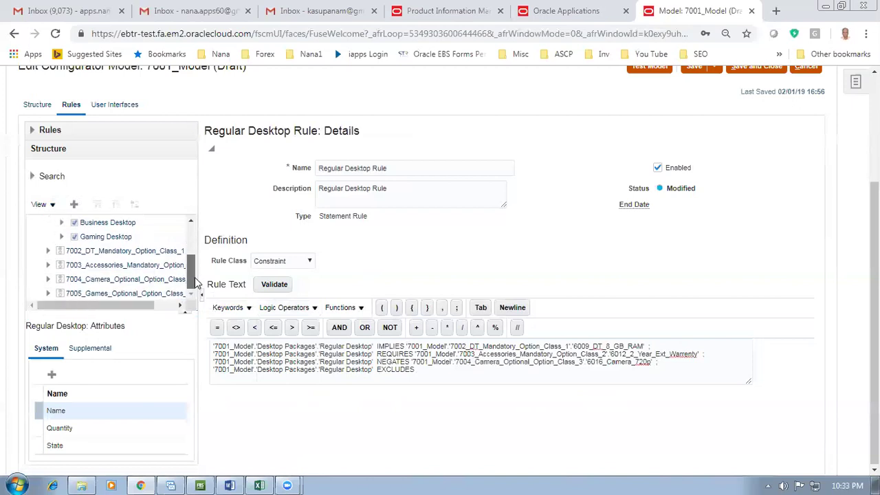
left_click(46, 303)
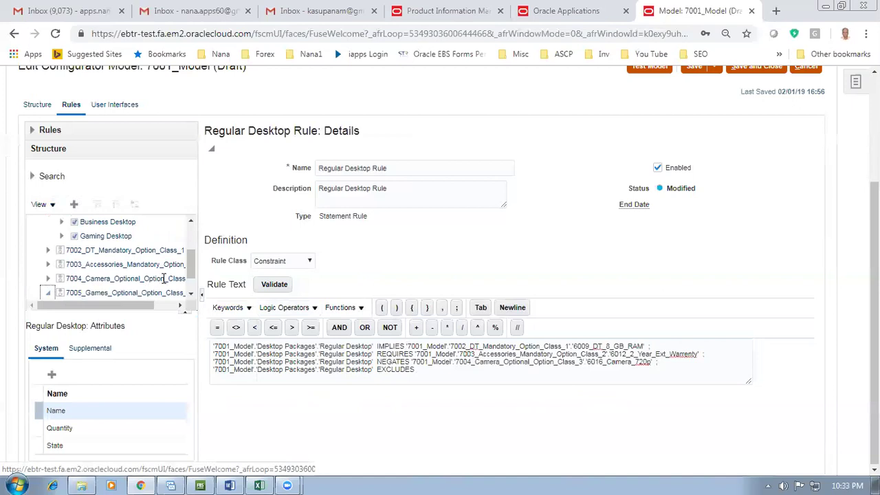
mouse_move(191, 261)
left_mouse_down()
mouse_move(191, 277)
mouse_move(190, 266)
left_mouse_up()
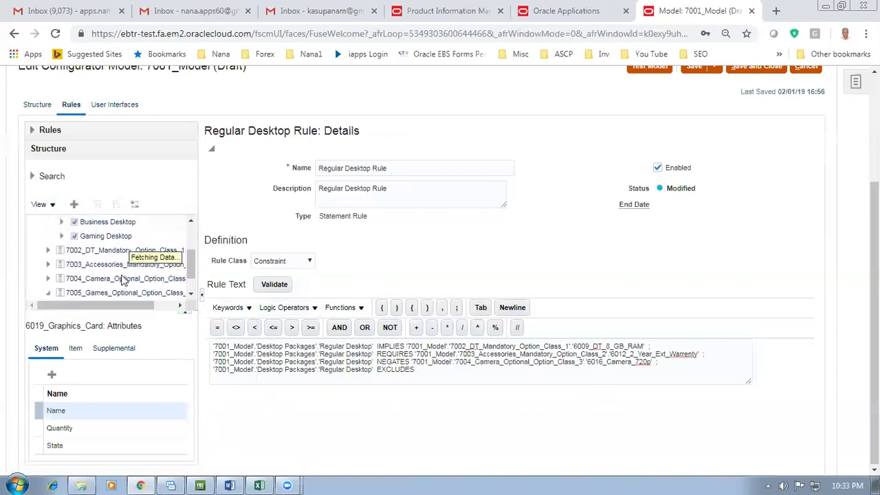
left_click(428, 375)
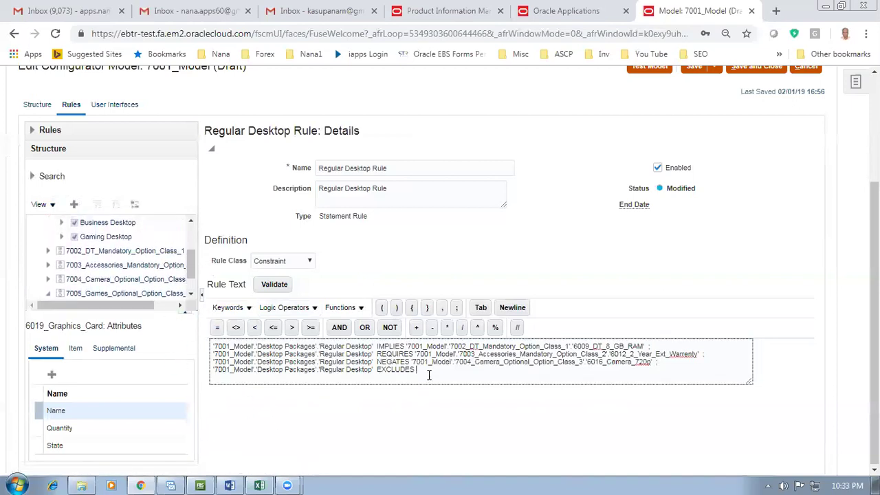
left_click(74, 205)
left_click(703, 359)
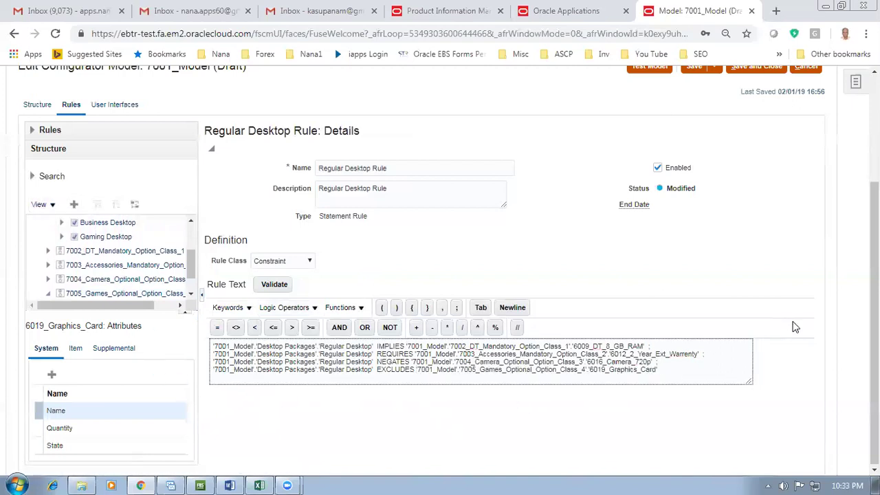
Validate the statement text of the Regular Desktop Rule and save the configurator model
left_click(278, 287)
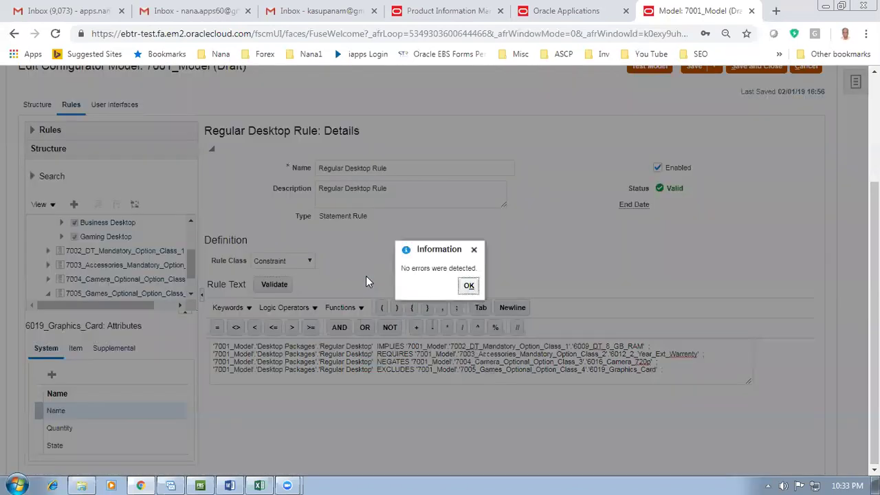
left_click(469, 285)
left_click(283, 309)
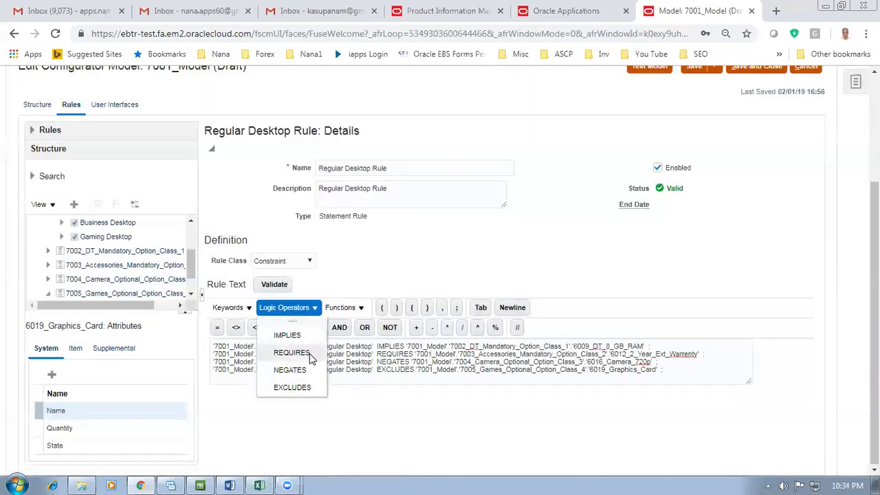
left_click(313, 443)
scroll(539, 248, "up", 3)
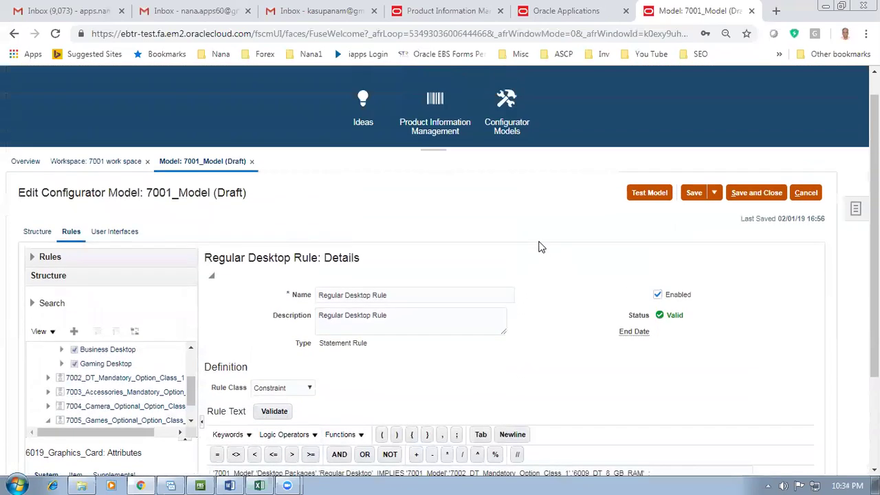
left_click(692, 196)
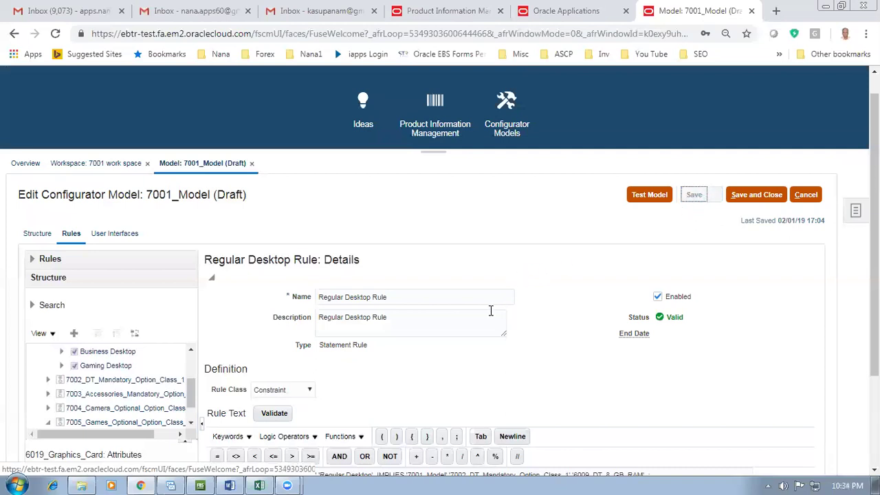
left_click(288, 445)
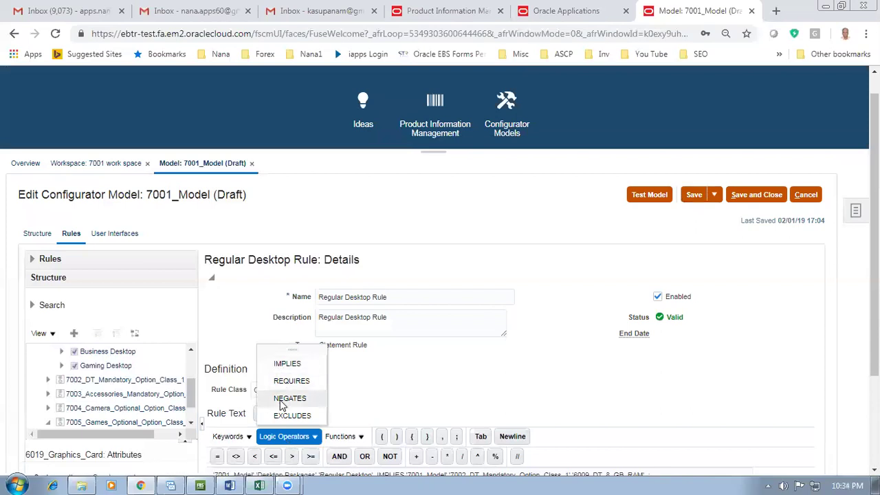
left_click(524, 371)
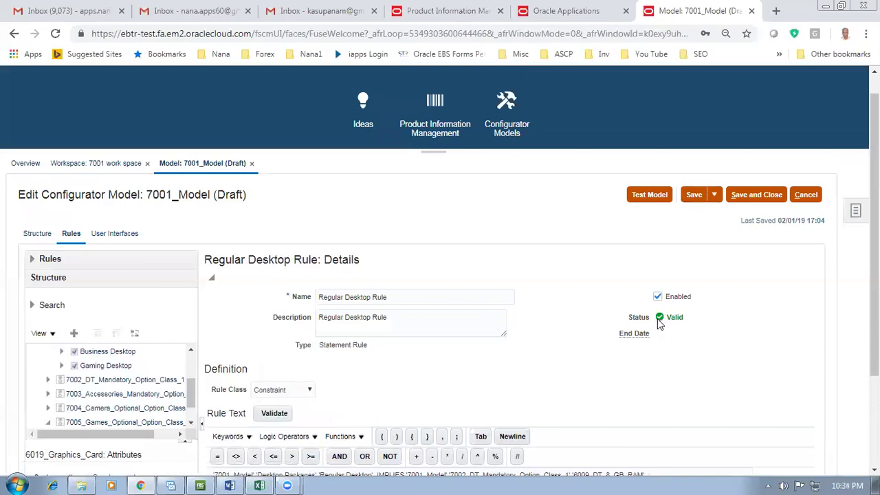
Start a test session of the 7001_Model draft with the preset test parameters
left_click(641, 195)
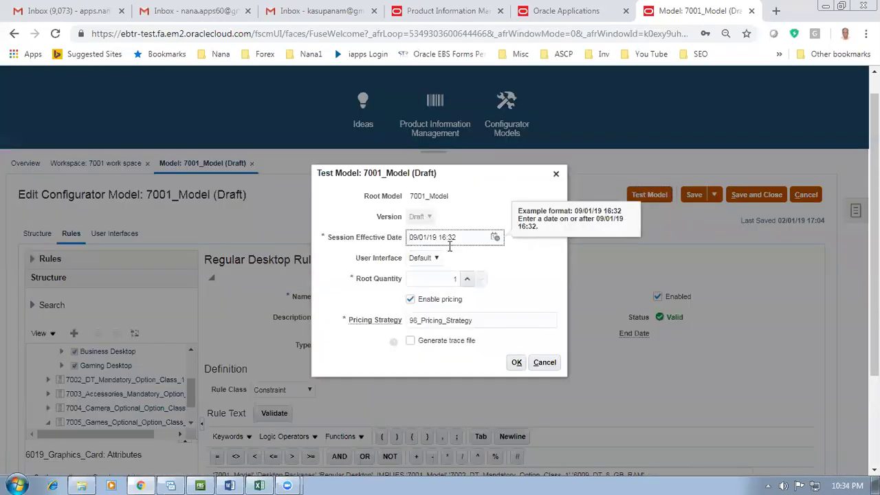
left_click(514, 363)
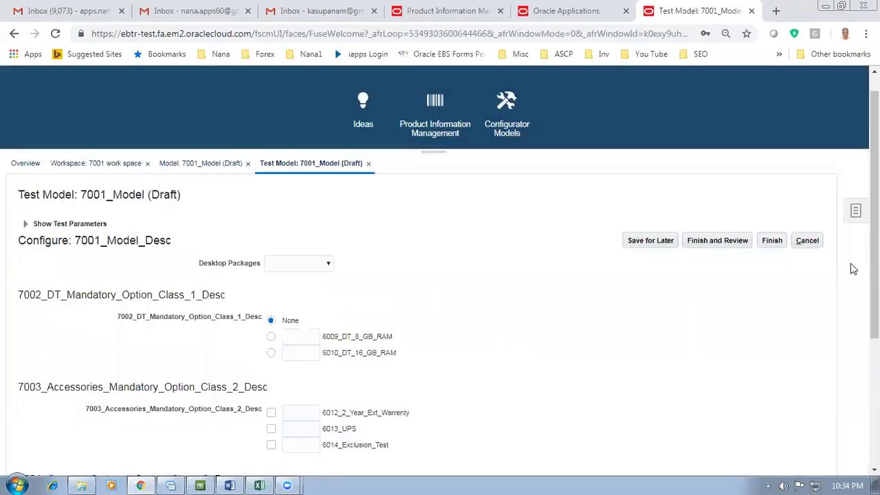
scroll(850, 269, "down", 3)
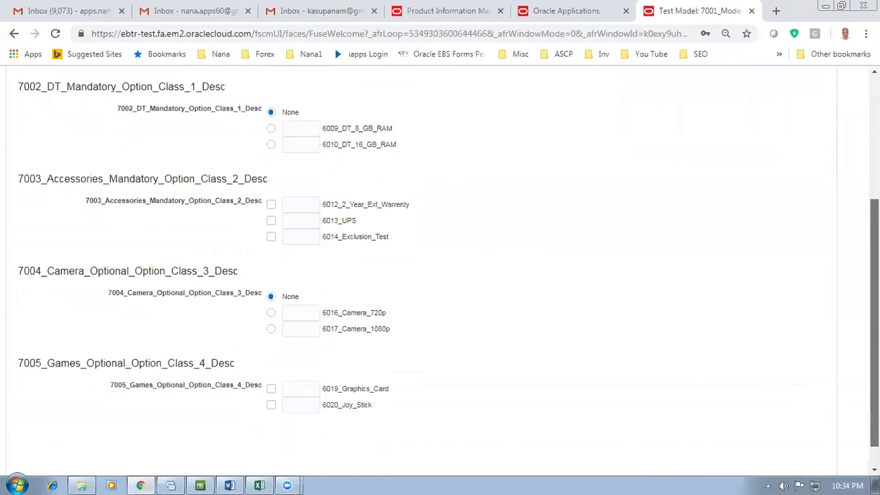
scroll(838, 286, "up", 2)
key("ctrl+minus")
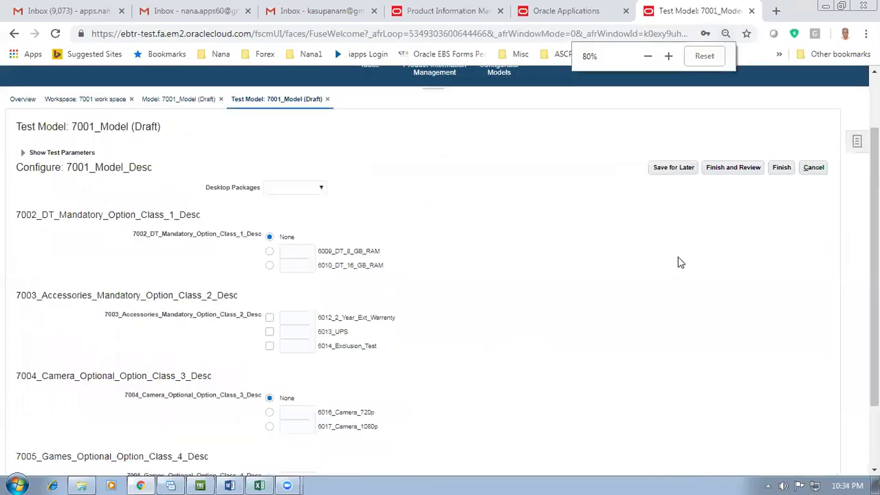
key("ctrl+minus")
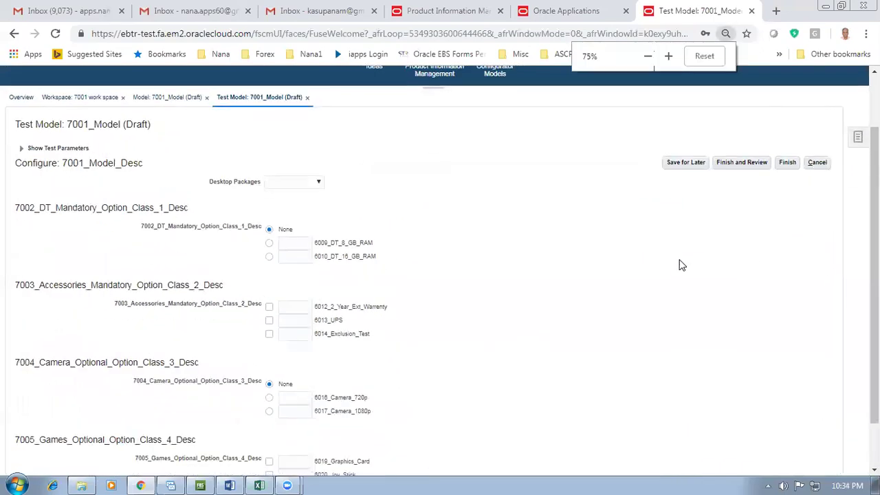
key("ctrl+minus")
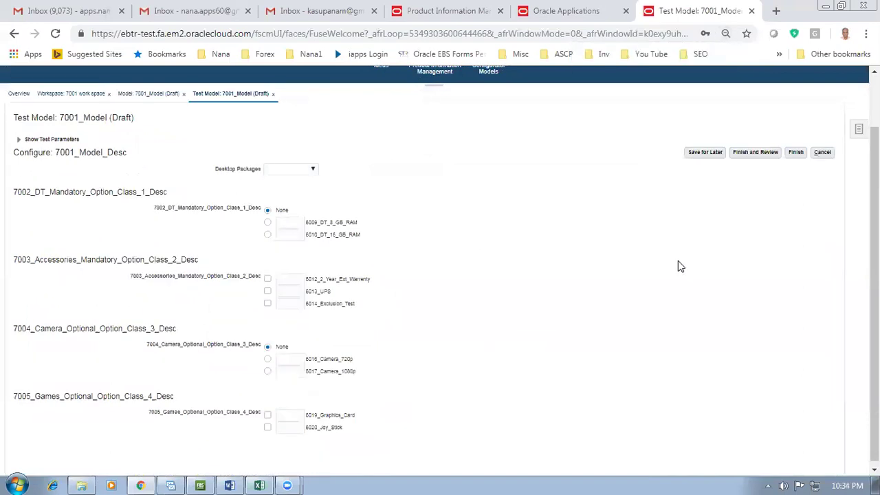
key("ctrl+plus")
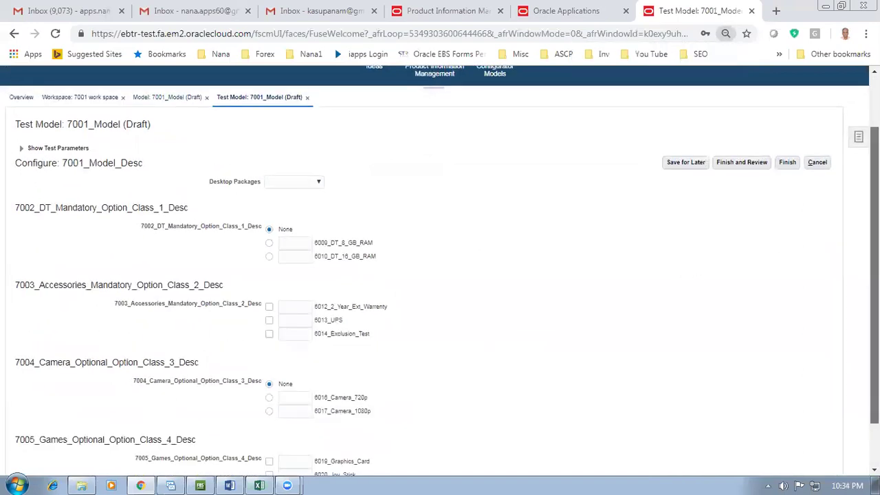
scroll(440, 275, "down", 1)
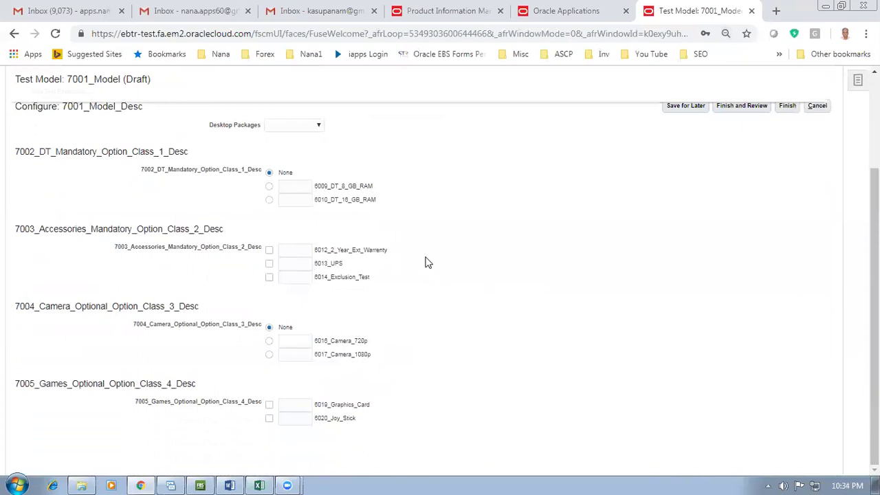
Choose Regular Desktop as the desktop package in the test configuration
left_click(280, 127)
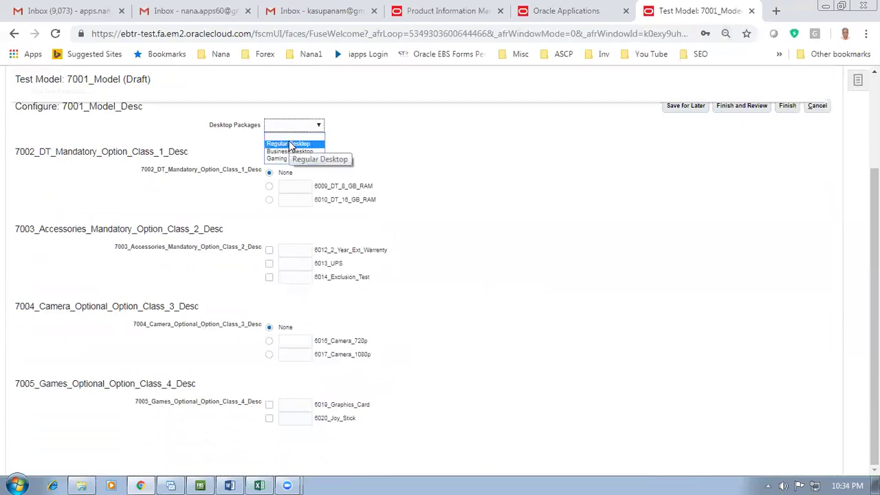
left_click(492, 197)
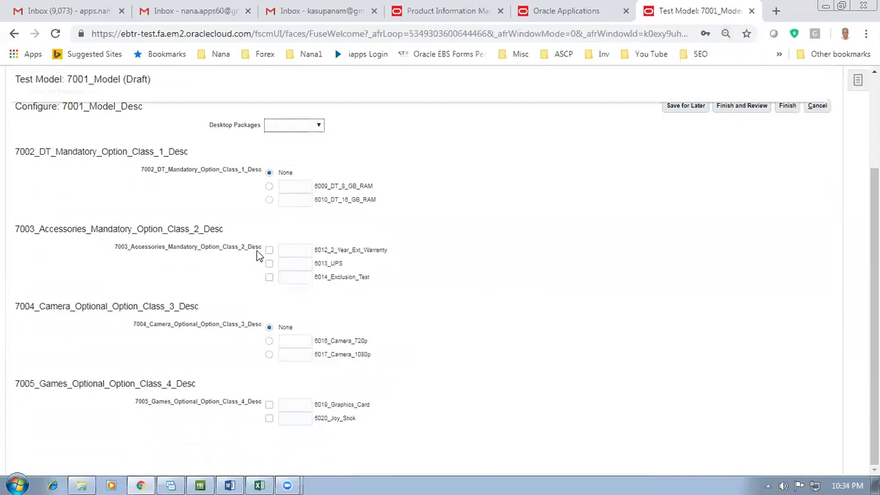
left_click(292, 125)
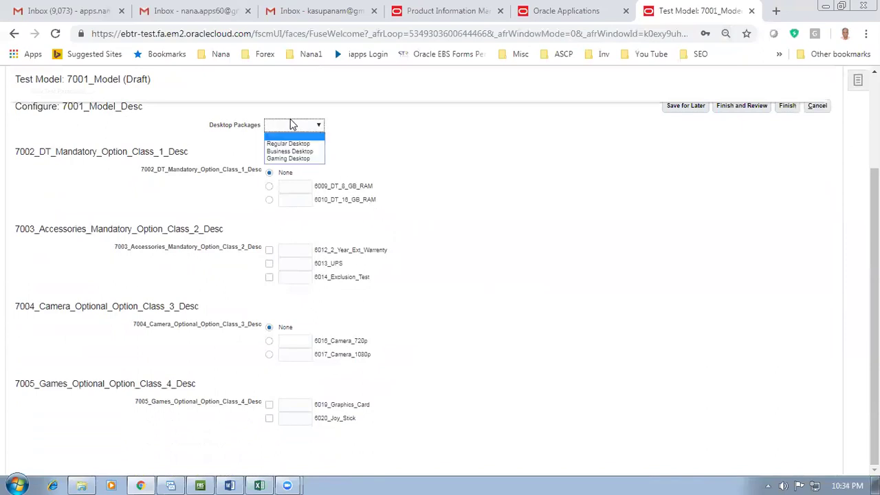
left_click(300, 144)
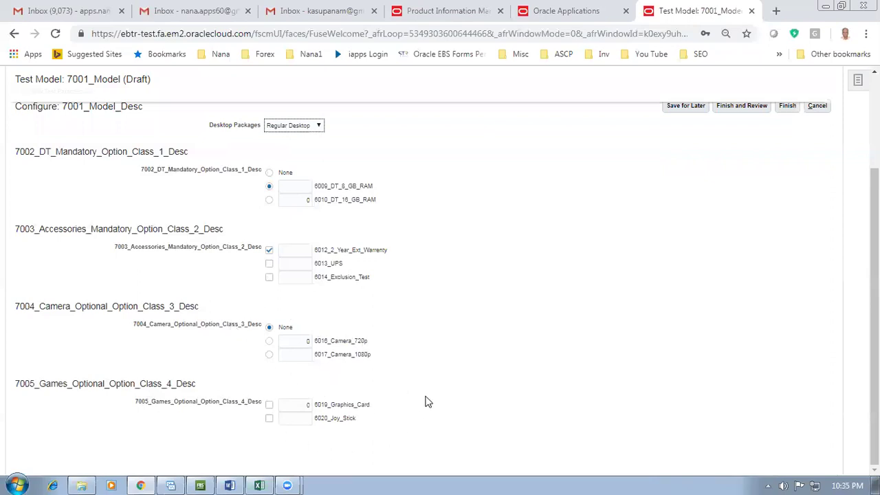
Select 6010_DT_16_GB_RAM in the 7002 option class and agree to undo the Regular Desktop selection
key("ctrl+plus")
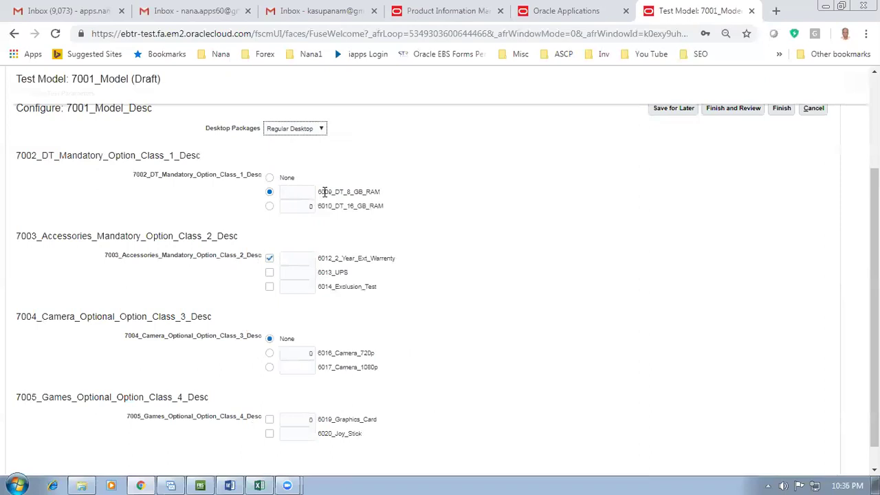
left_click(270, 207)
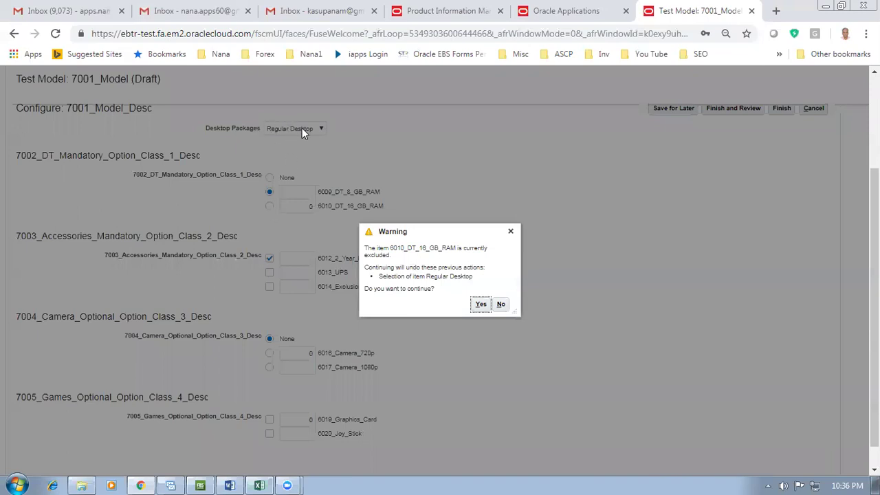
left_click(481, 305)
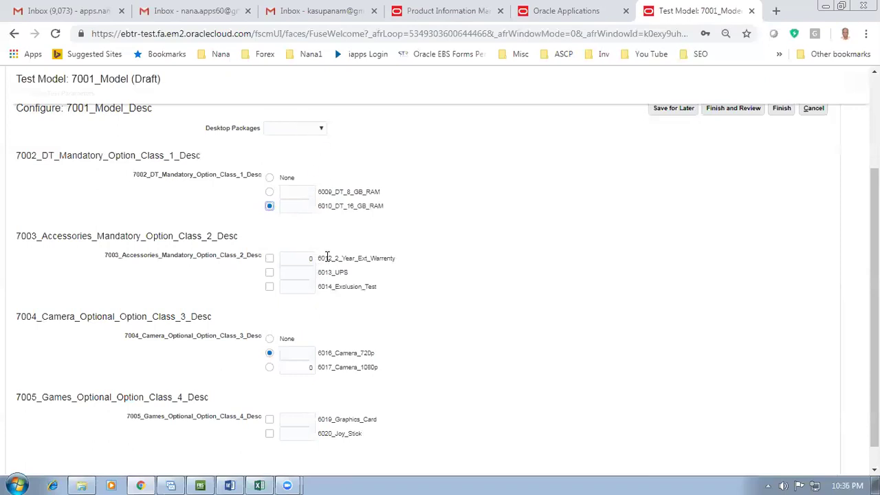
Set the desktop package back to Regular Desktop, agreeing to undo the 6010_DT_16_GB_RAM selection
left_click(276, 128)
left_click(284, 145)
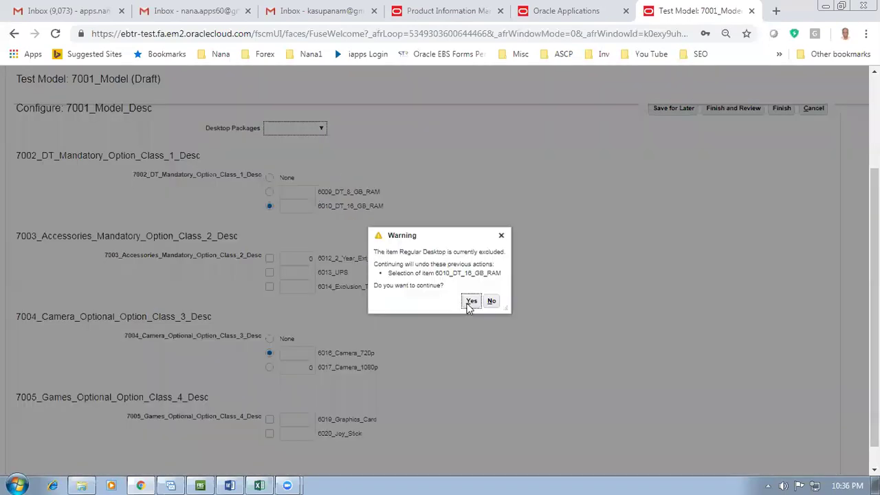
left_click(470, 303)
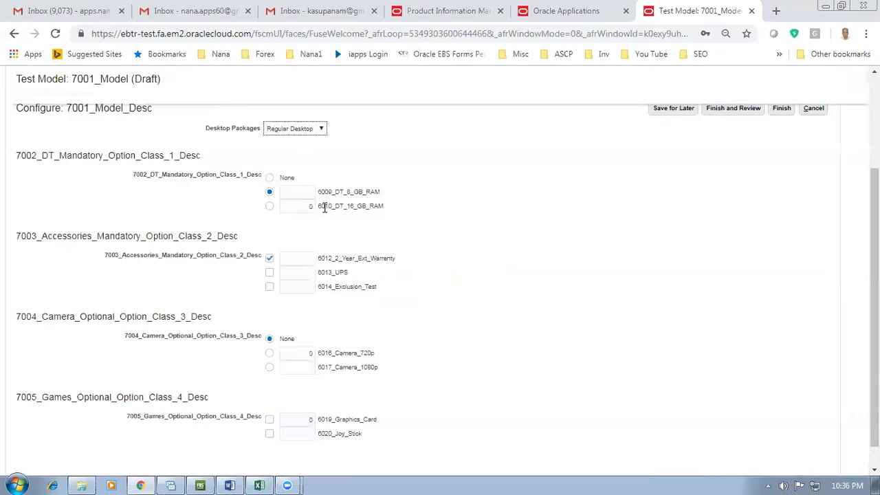
left_click_drag(318, 206, 400, 212)
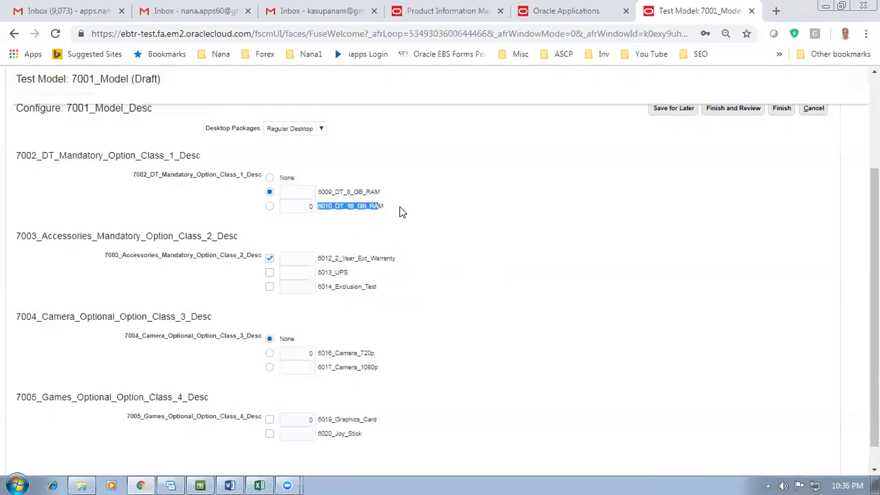
left_click_drag(332, 258, 385, 256)
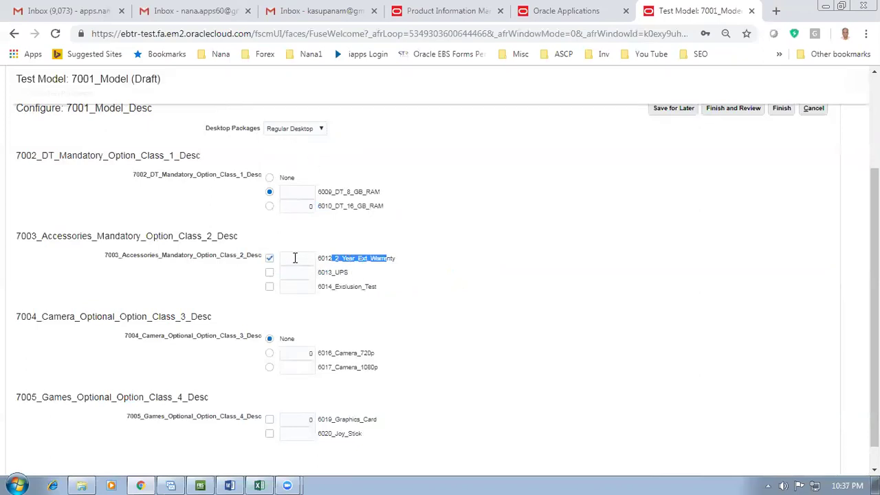
Override the package with 6010_DT_16_GB_RAM once more and restore Regular Desktop, accepting both overrides
left_click(270, 206)
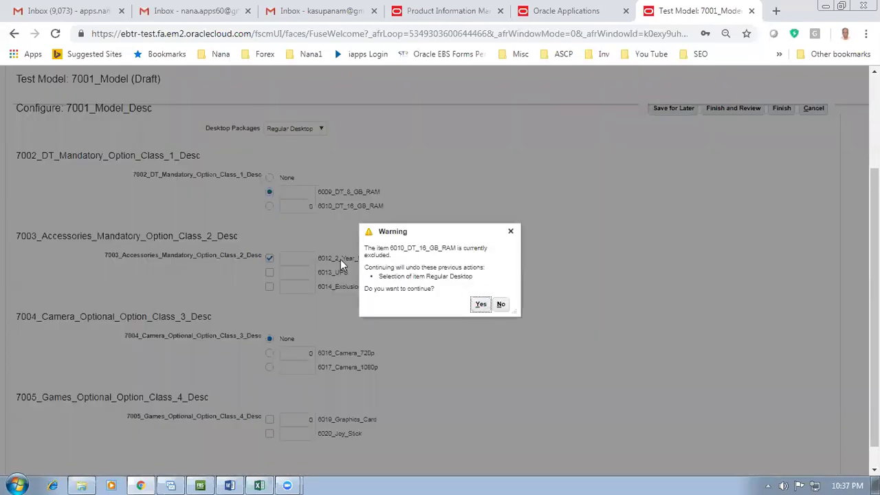
left_click(480, 304)
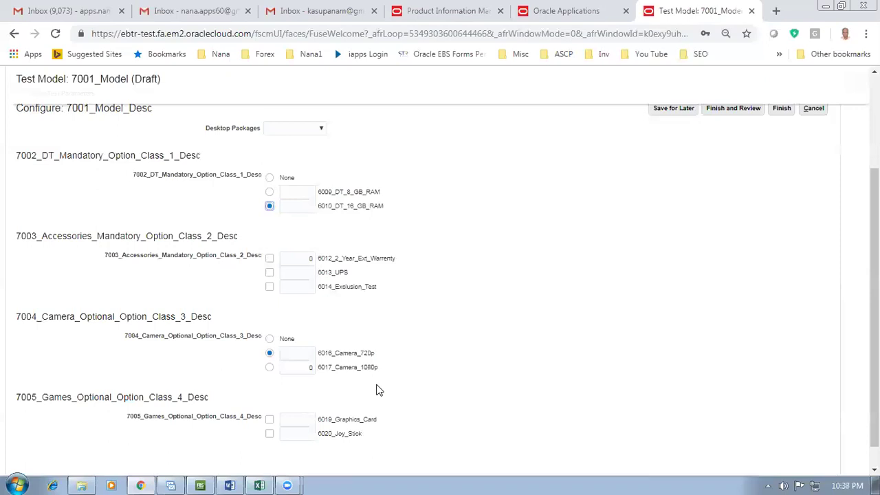
left_click(300, 131)
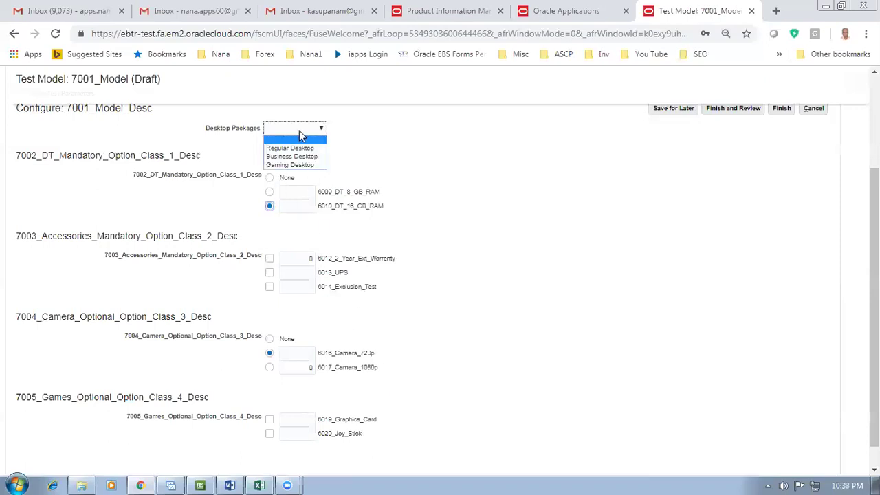
left_click(291, 148)
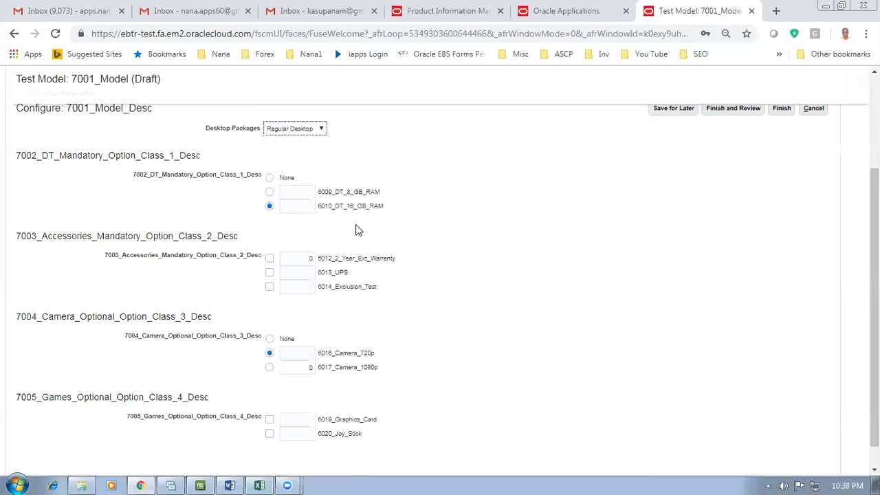
left_click(470, 301)
Add 6013_UPS and deselect 6012_2_Year_Ext_Warrenty in the accessories class, agreeing to undo the Regular Desktop selection
left_click(269, 275)
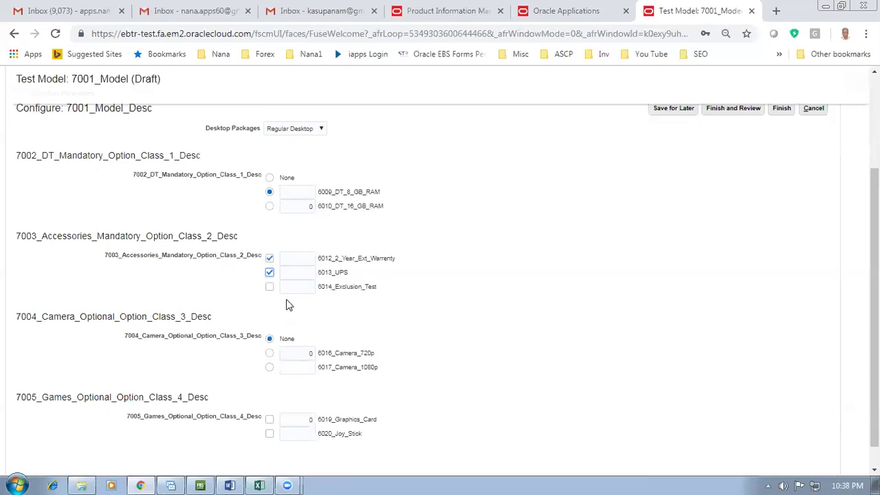
left_click(269, 259)
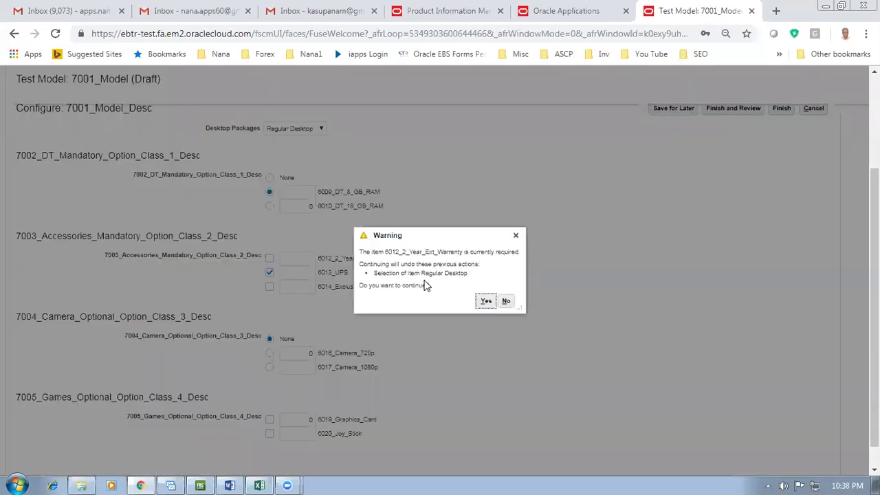
left_click_drag(413, 272, 459, 273)
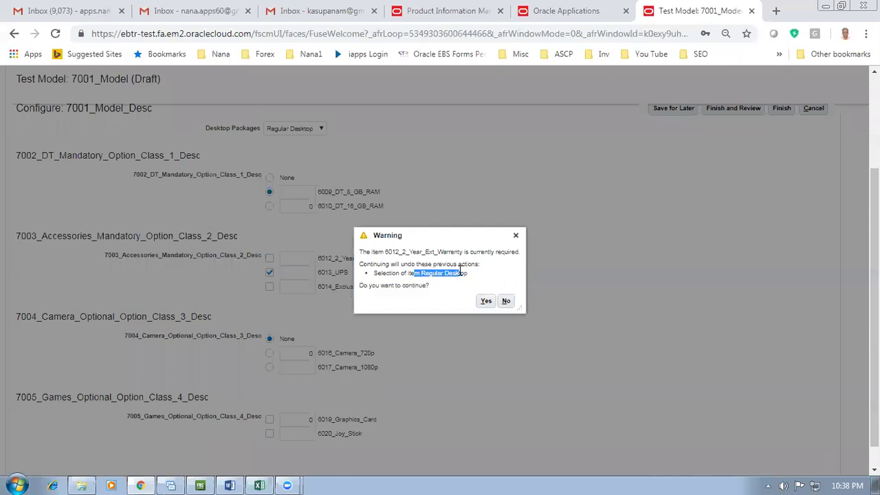
left_click(483, 301)
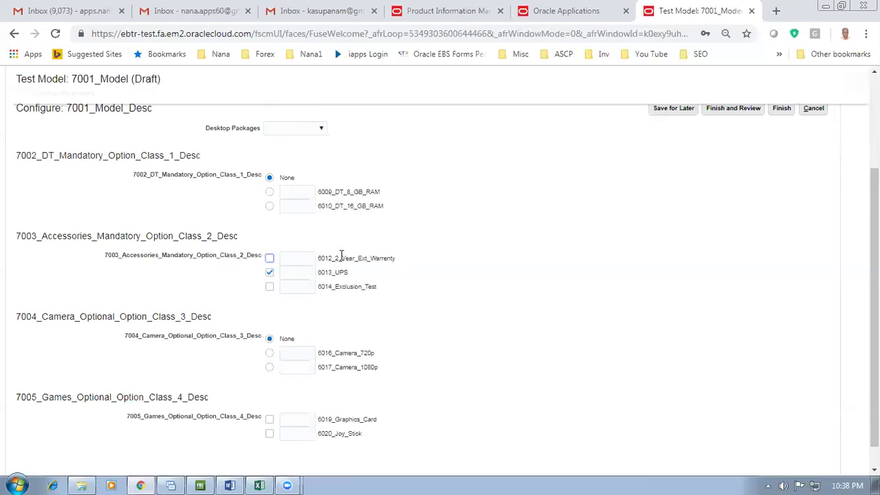
left_click_drag(333, 258, 382, 258)
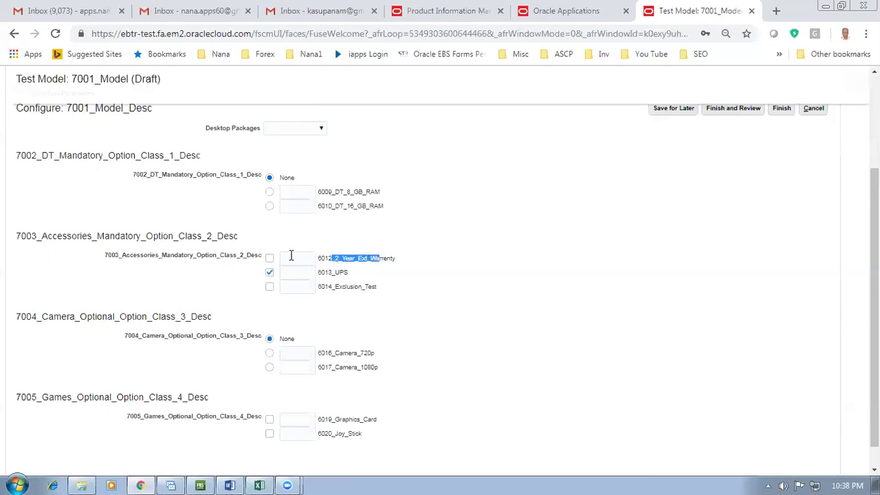
Set the desktop package to Regular Desktop and deselect 6013_UPS in the accessories class
left_click(310, 129)
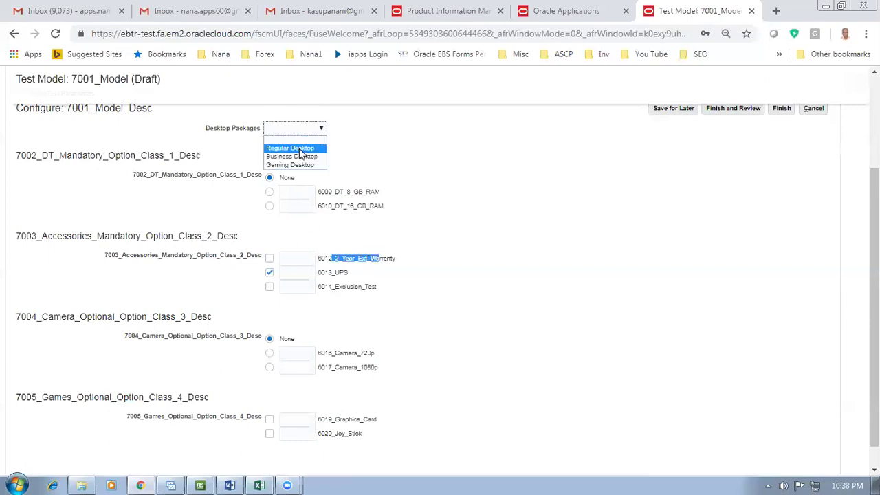
left_click(297, 145)
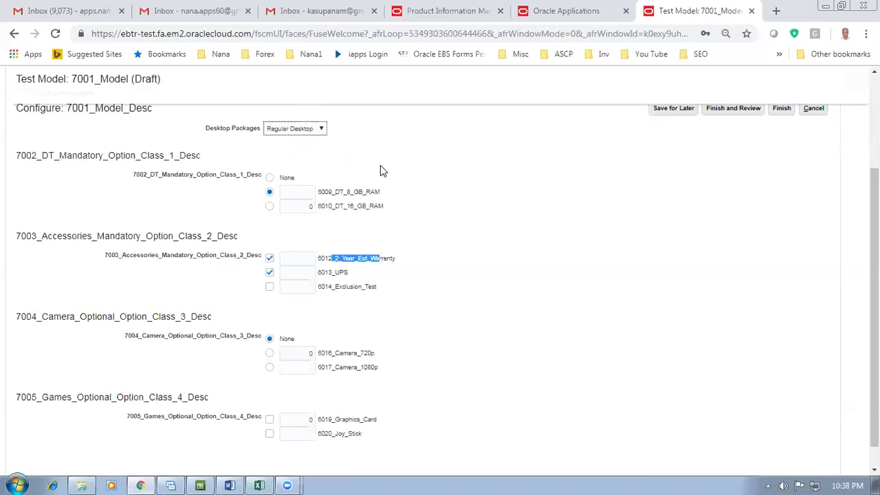
left_click(270, 285)
left_click(271, 274)
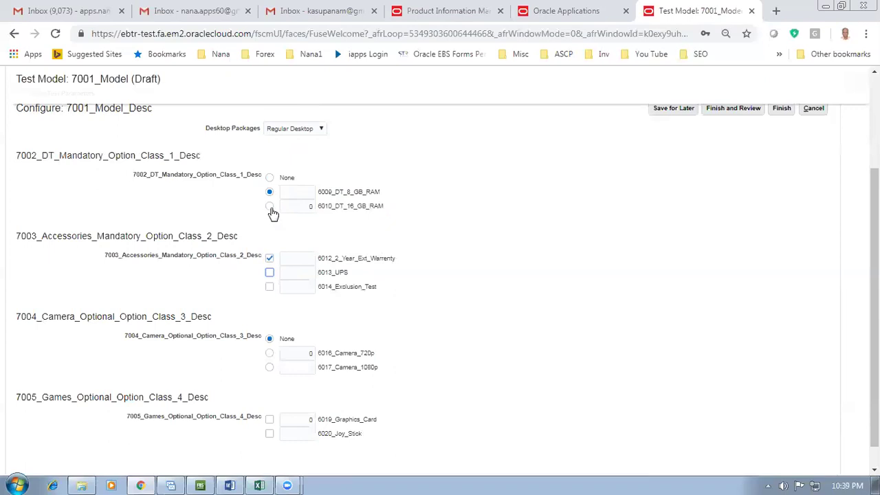
left_click_drag(338, 258, 377, 259)
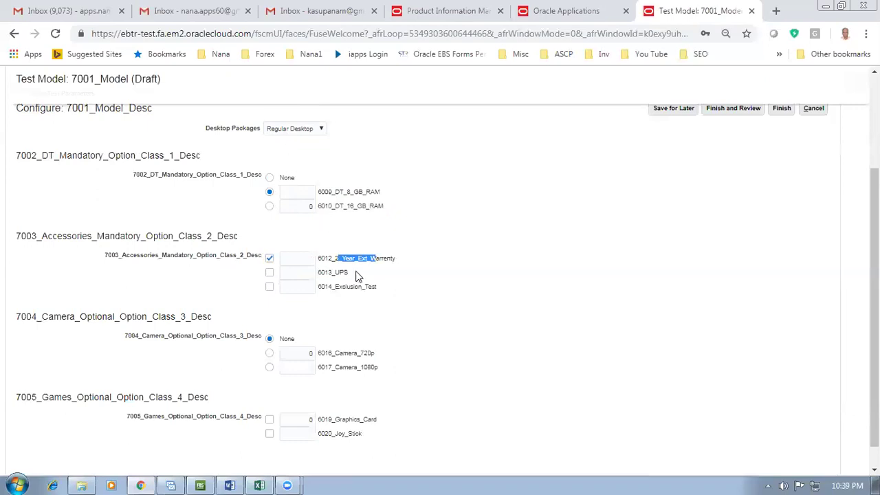
Select 6010_DT_16_GB_RAM in the 7002 option class, agreeing to undo the Regular Desktop selection
left_click(270, 206)
left_click(479, 305)
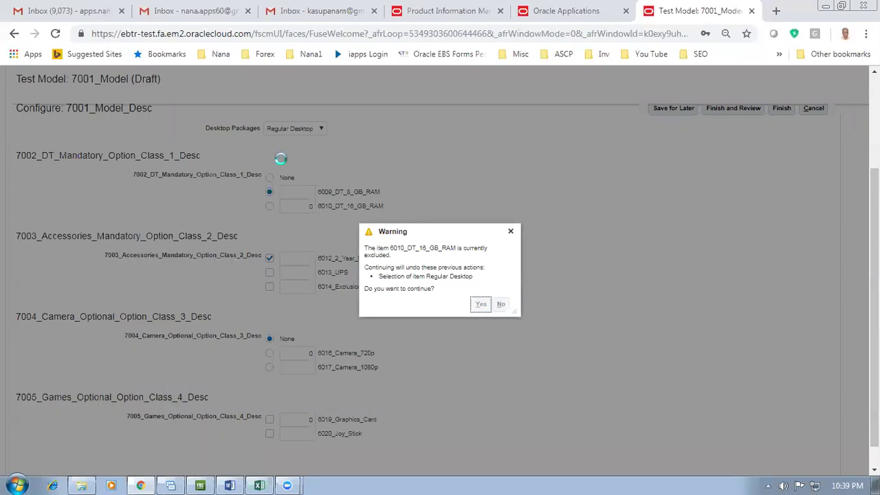
left_click(305, 257)
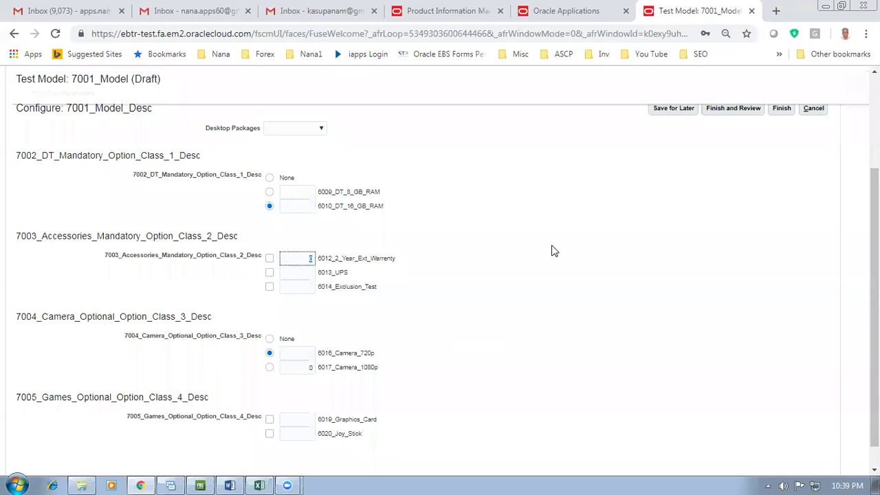
Select 6012_2_Year_Ext_Warrenty in the 7003 accessories class, agreeing to undo the 6010_DT_16_GB_RAM selection
left_click(267, 258)
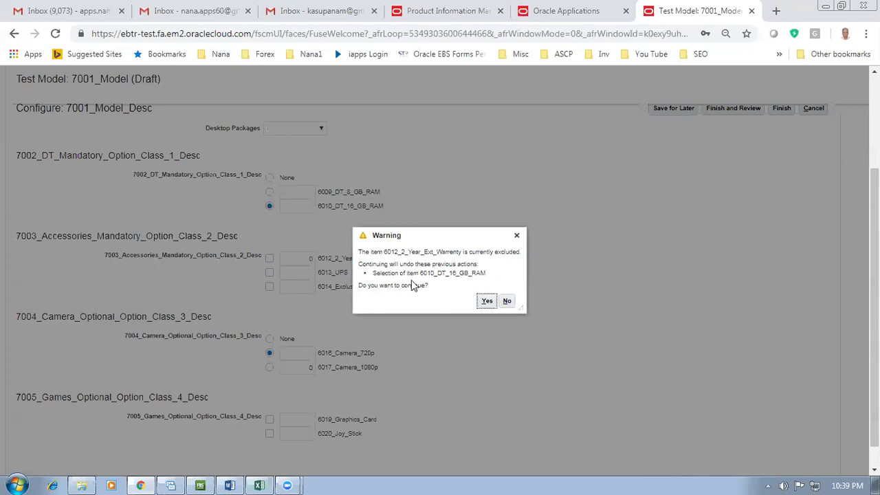
left_click_drag(411, 275, 499, 280)
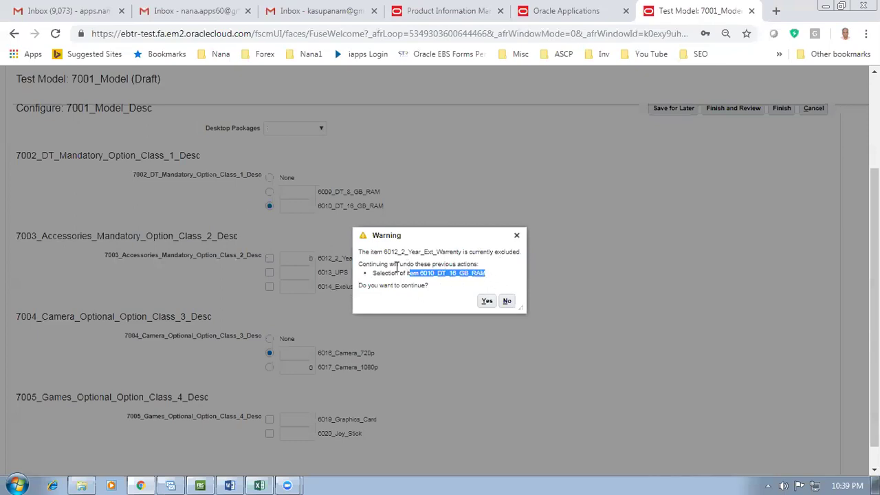
left_click(484, 303)
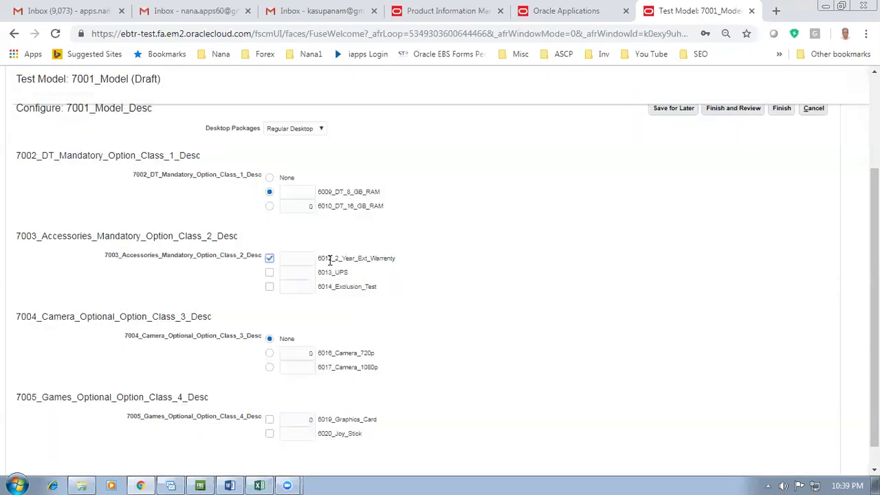
Examine how the RAM and warranty options are set together with the Regular Desktop package
left_click_drag(329, 258, 384, 259)
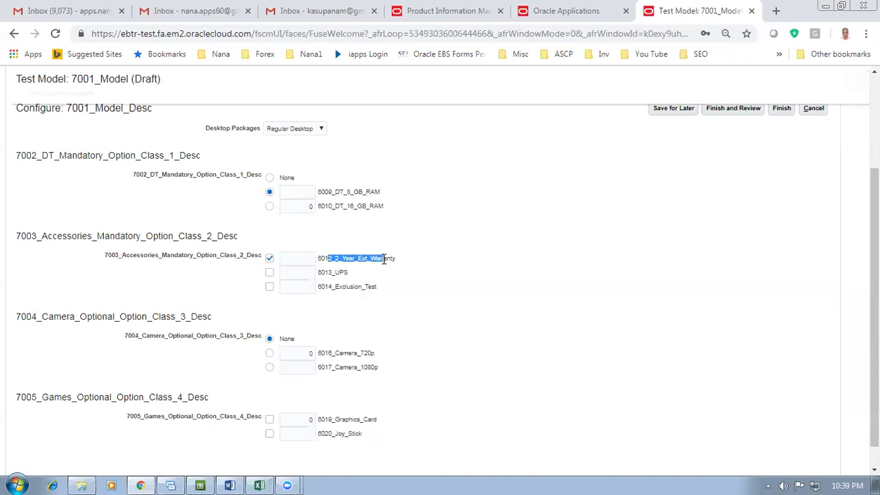
left_click_drag(333, 192, 381, 192)
left_click(332, 192)
left_click_drag(324, 192, 362, 192)
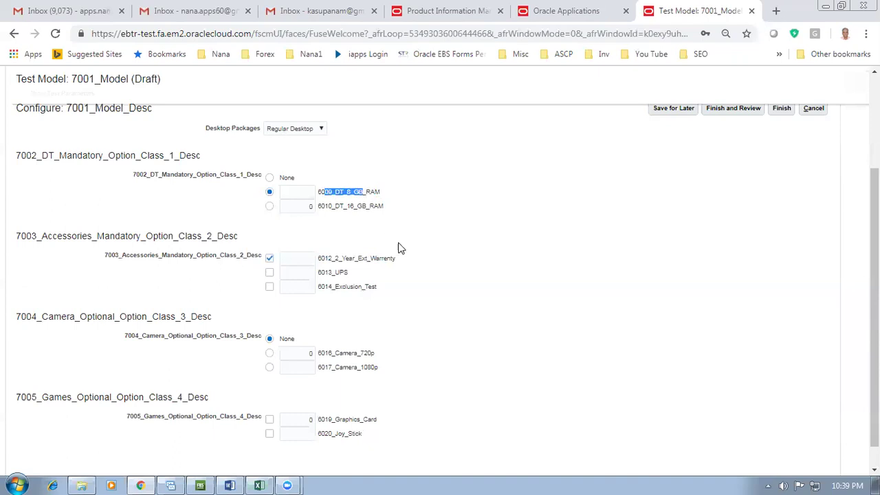
left_click_drag(320, 258, 402, 257)
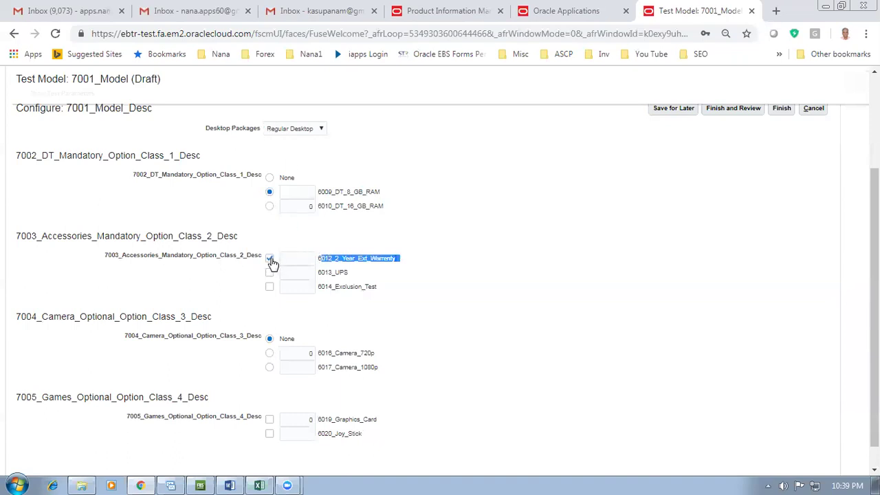
left_click_drag(335, 192, 374, 206)
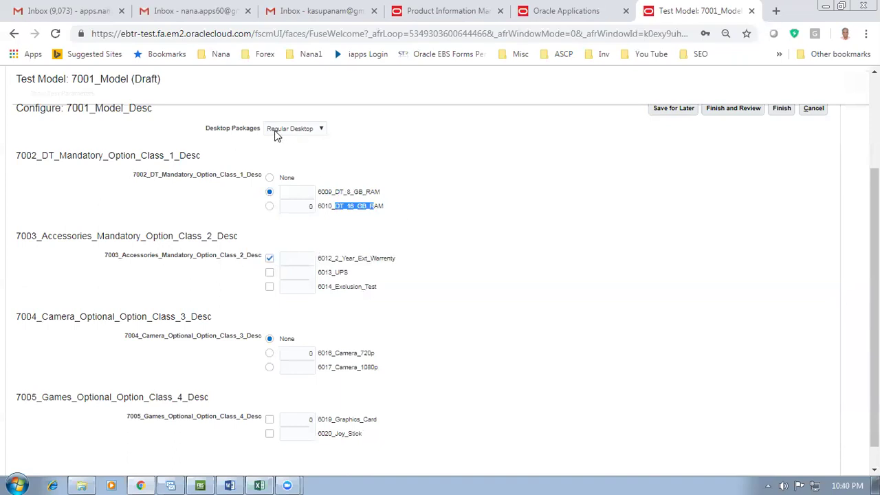
left_click(408, 175)
Enter a quantity of 1 for 6016_Camera_720p, agreeing to undo the 6012_2_Year_Ext_Warrenty selection
left_click(291, 352)
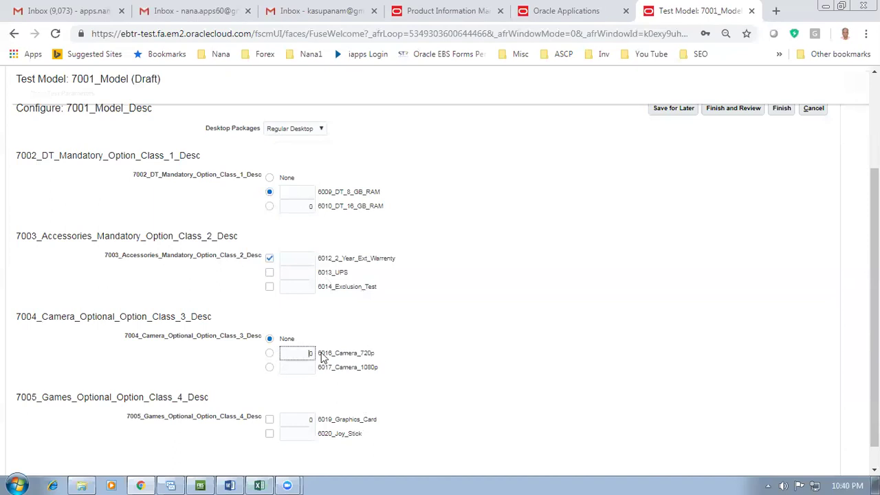
type("1")
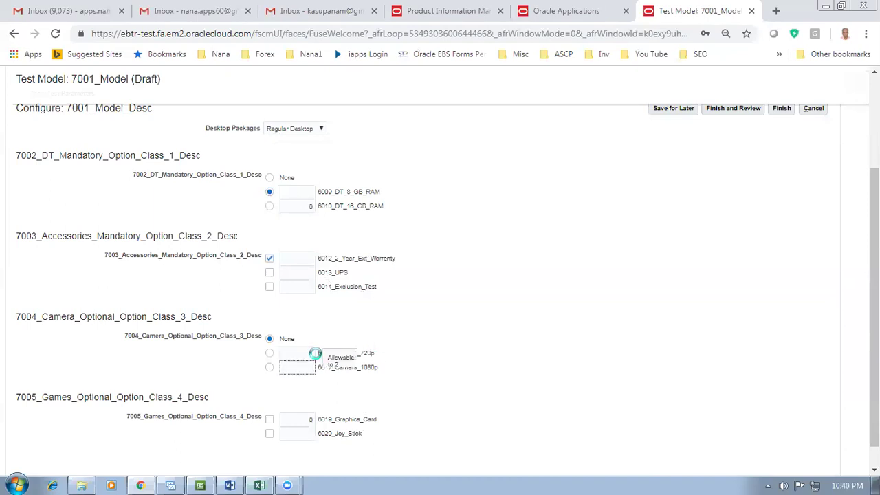
key("Tab")
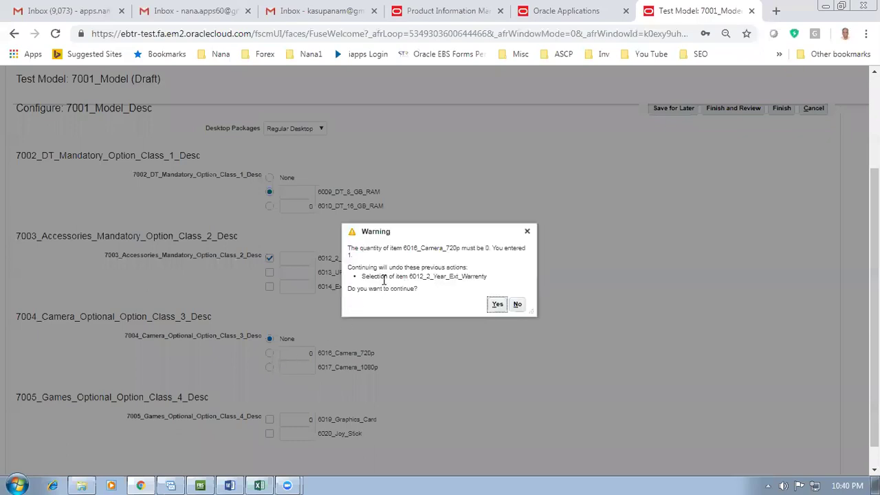
left_click(413, 245)
left_click(497, 305)
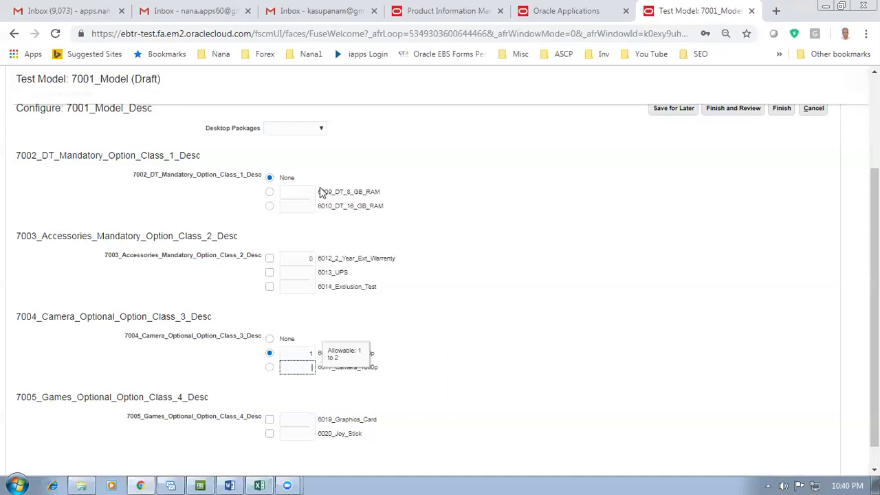
left_click(321, 257)
left_click_drag(321, 258, 396, 258)
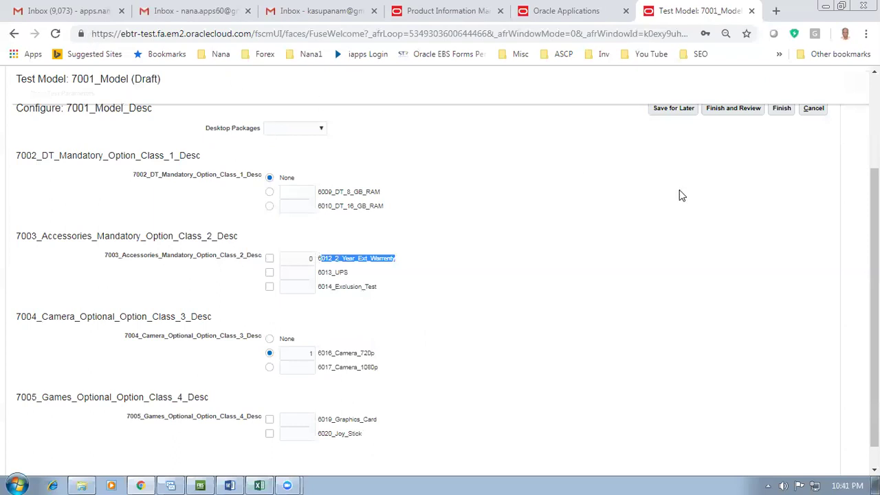
Cancel the 7001_Model test session and return to editing the configurator model
scroll(873, 220, "up", 1)
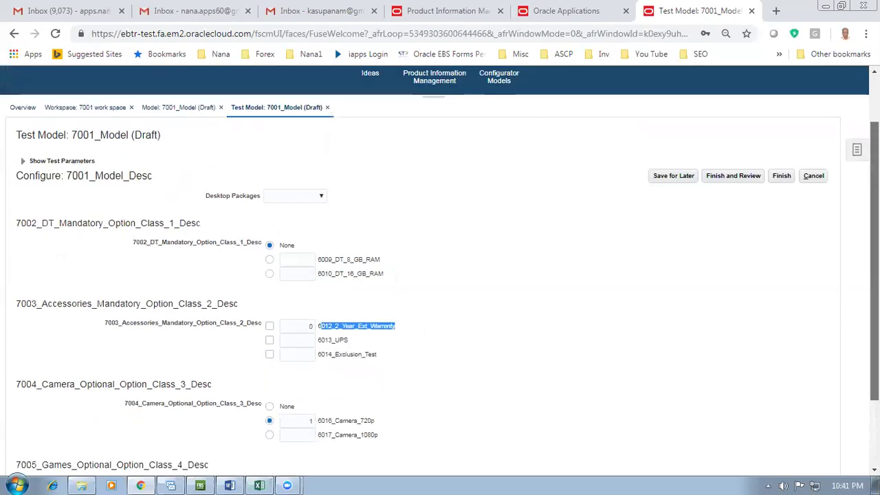
left_click(812, 178)
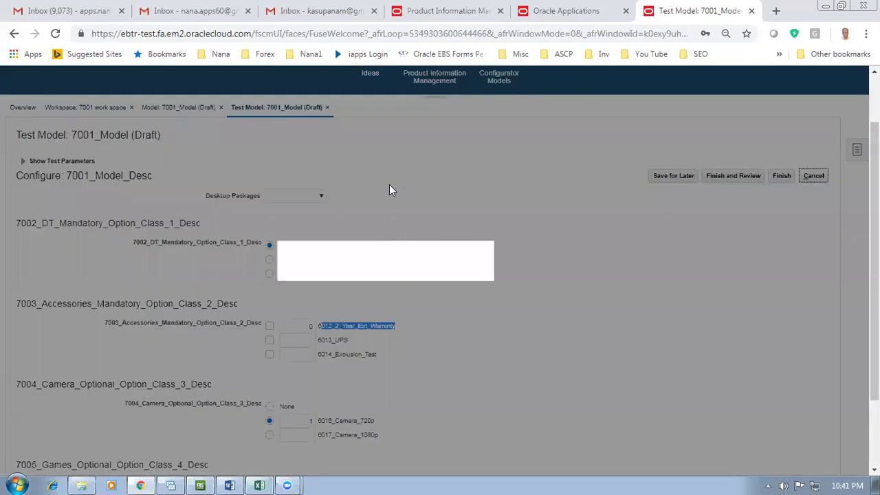
left_click(568, 288)
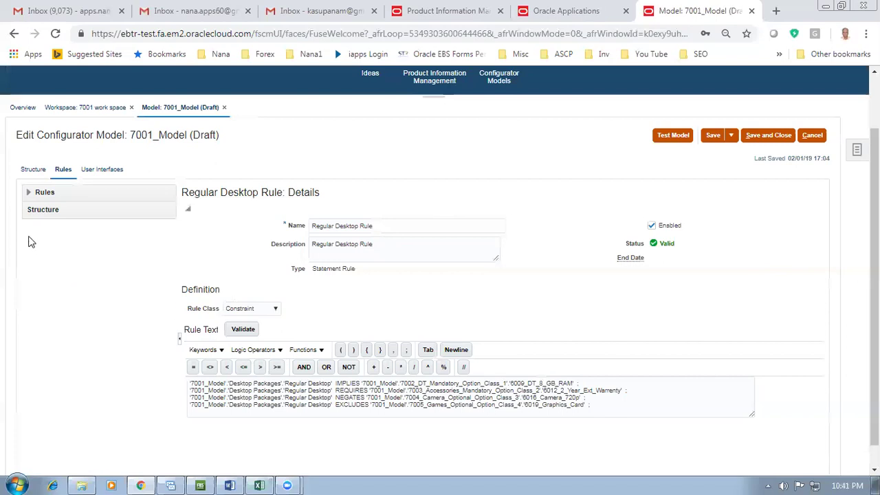
Delete the Regular Desktop Rule from the Desktop Packages rule folder and save the model
left_click(29, 193)
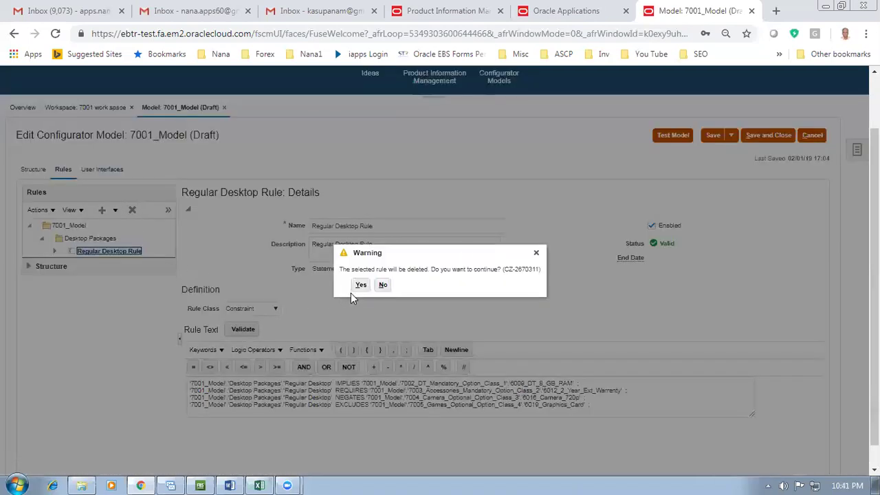
left_click(361, 285)
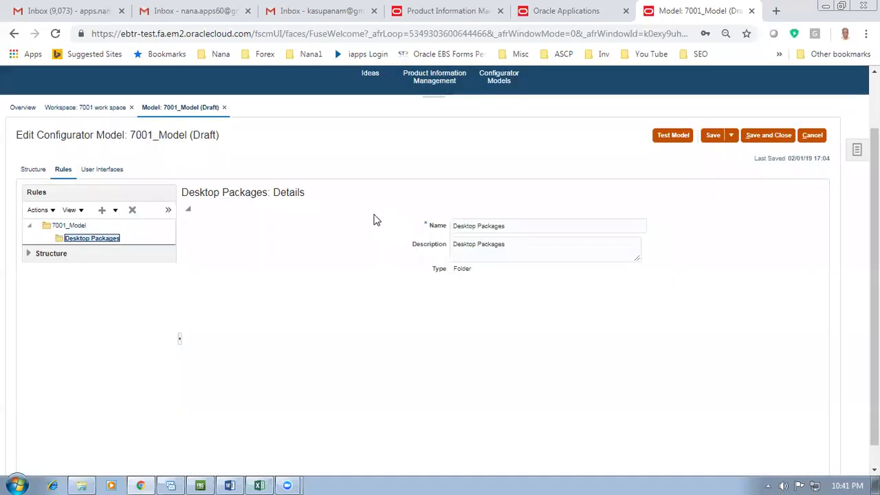
left_click(715, 136)
Collapse Desktop Packages in the model structure and check which node types can be created under it
left_click(29, 171)
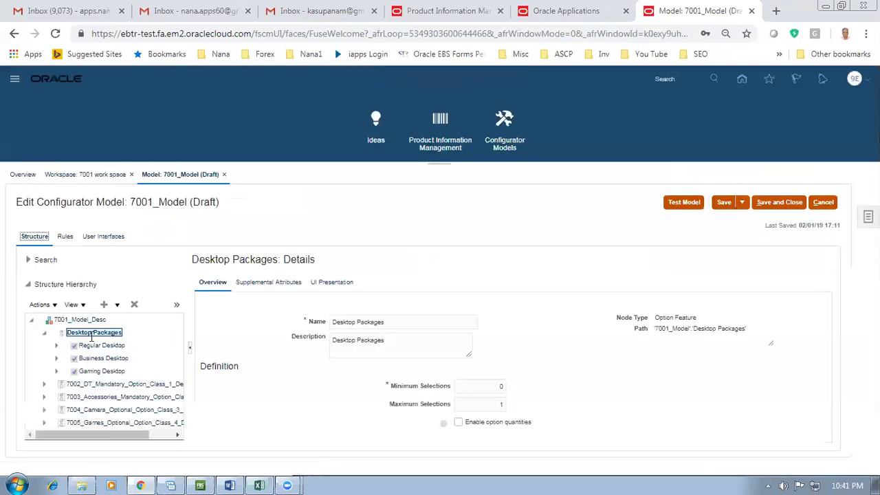
left_click(44, 334)
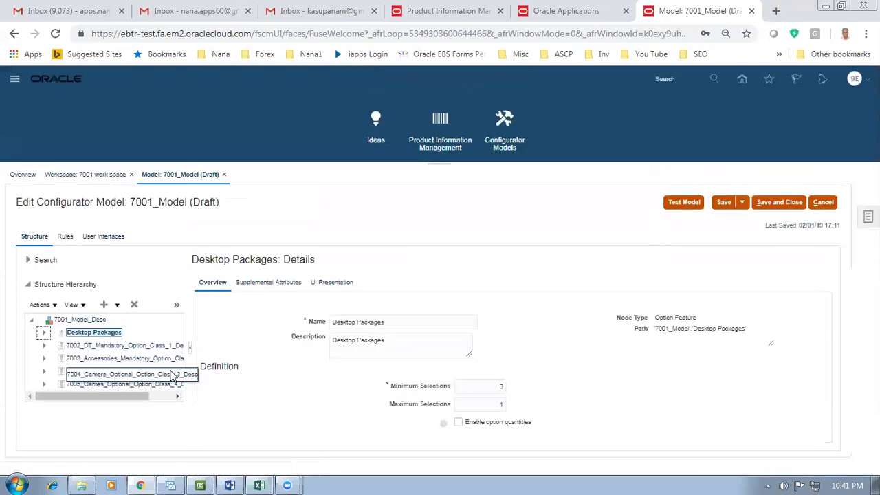
left_click(30, 305)
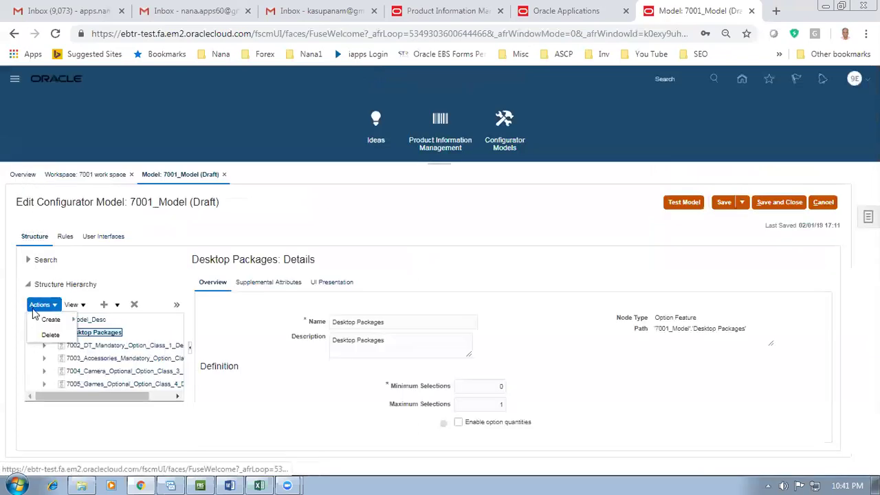
mouse_move(45, 322)
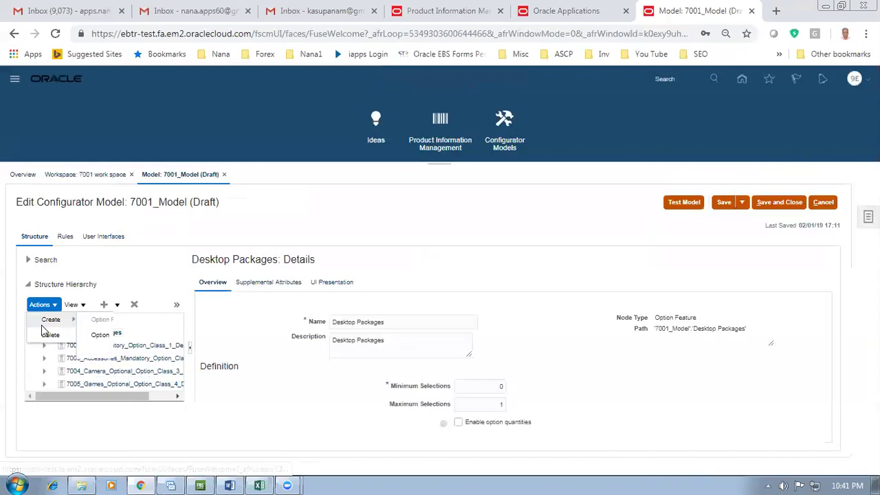
left_click(149, 270)
Check which feature types can be created under the 7001_Model_Desc root node
left_click(74, 320)
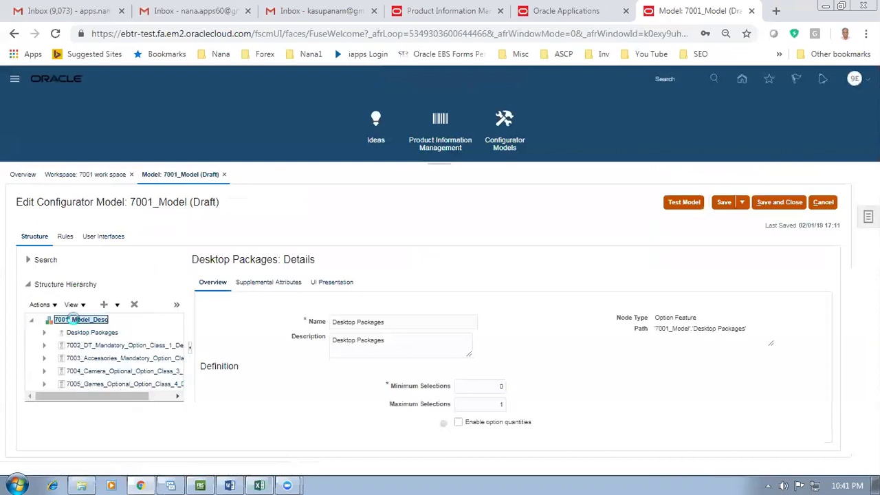
left_click(39, 304)
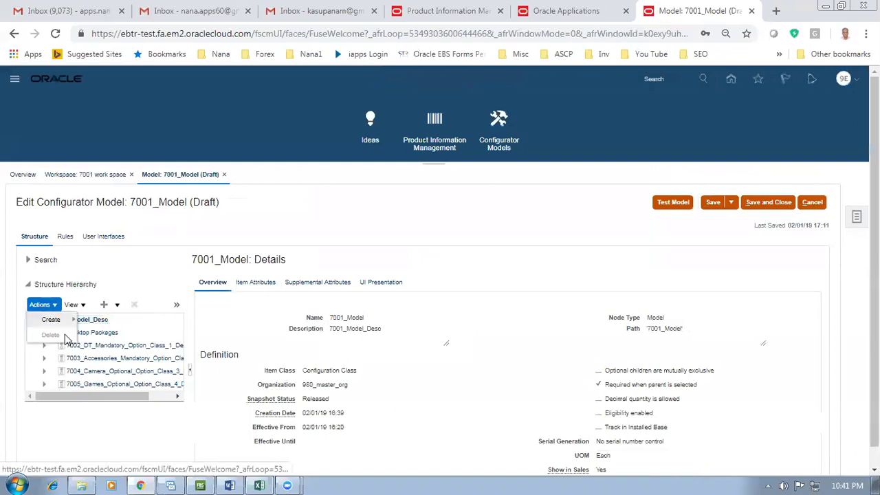
mouse_move(57, 328)
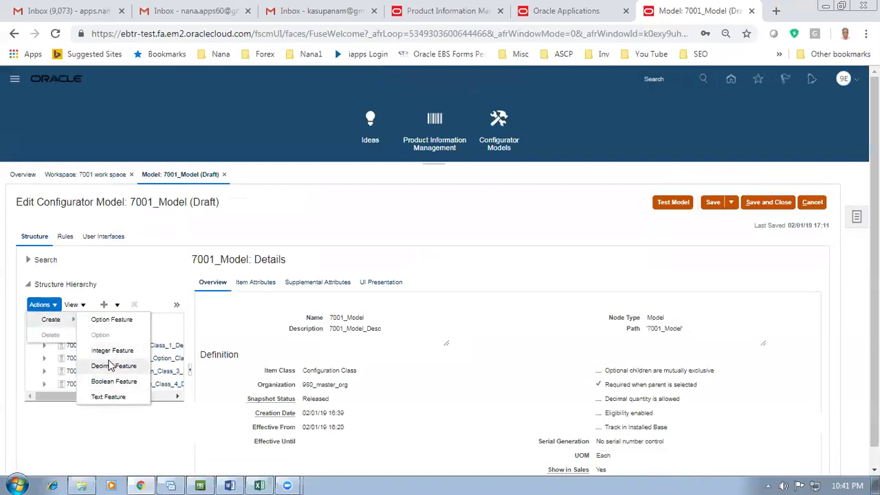
left_click(157, 278)
Recheck the node types that can be created under Desktop Packages, comparing it with the 7001_Model_Desc root
left_click(104, 333)
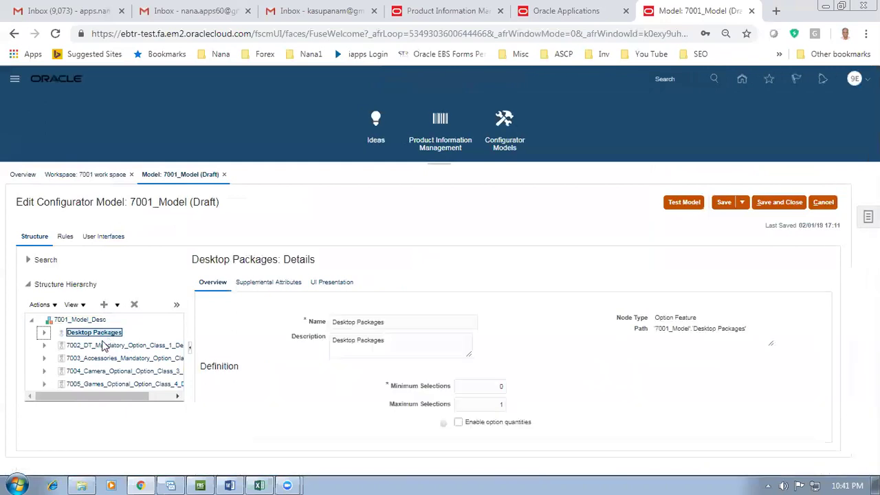
left_click(34, 306)
mouse_move(47, 320)
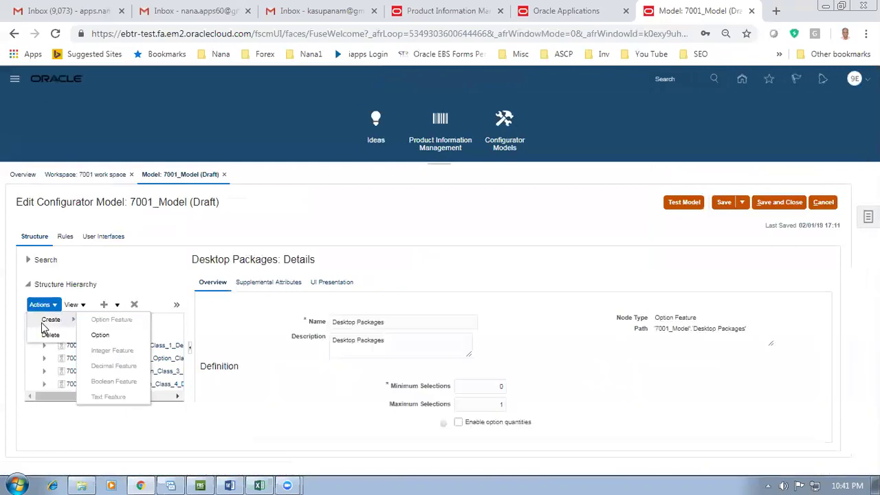
left_click(123, 282)
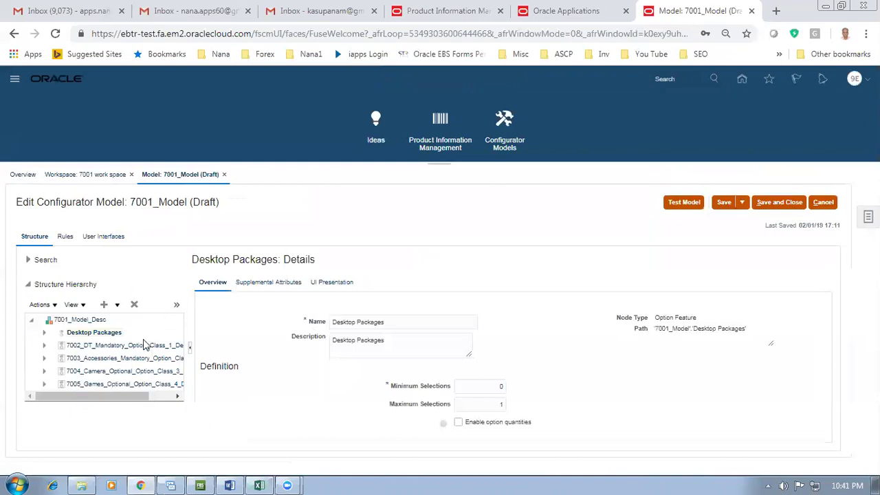
double_click(96, 319)
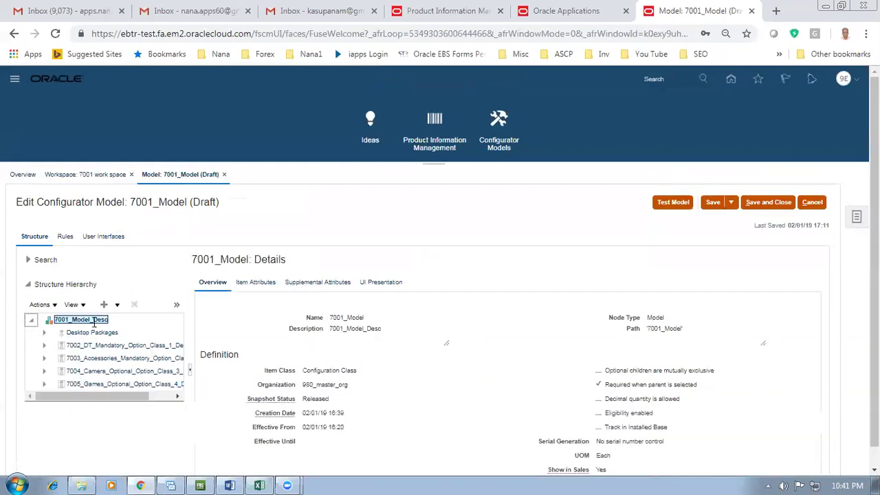
double_click(94, 332)
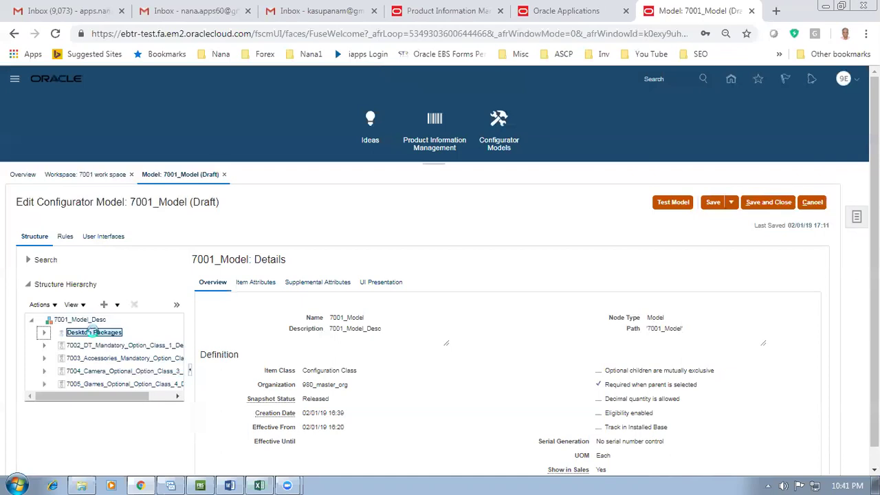
Start a new integer feature under the 7001_Model_Desc root, with name and description "How many are going to use this desktop ??"
double_click(92, 319)
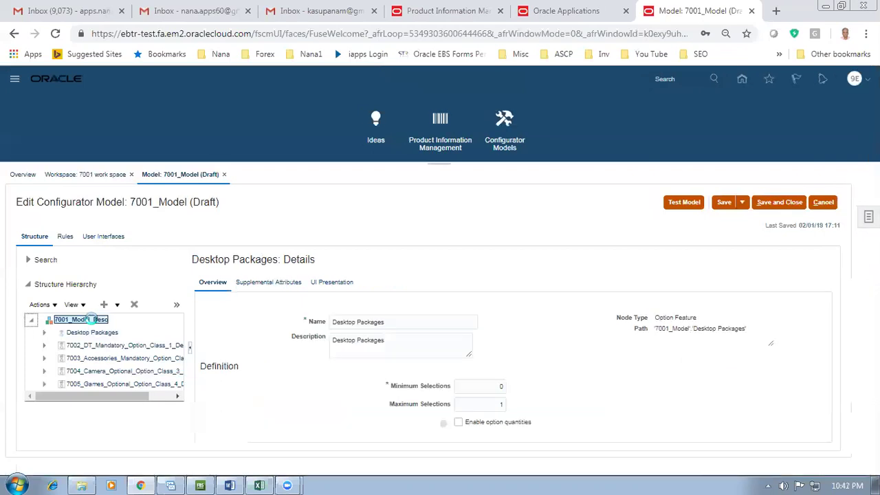
left_click(39, 305)
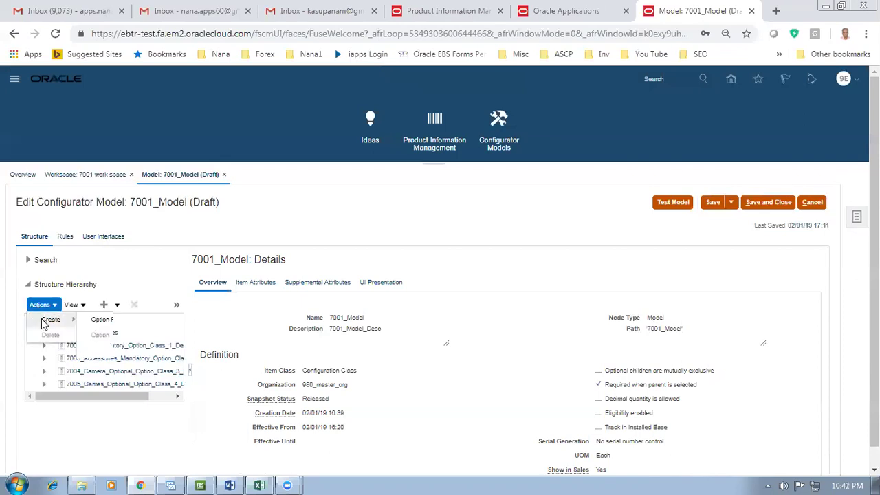
mouse_move(43, 323)
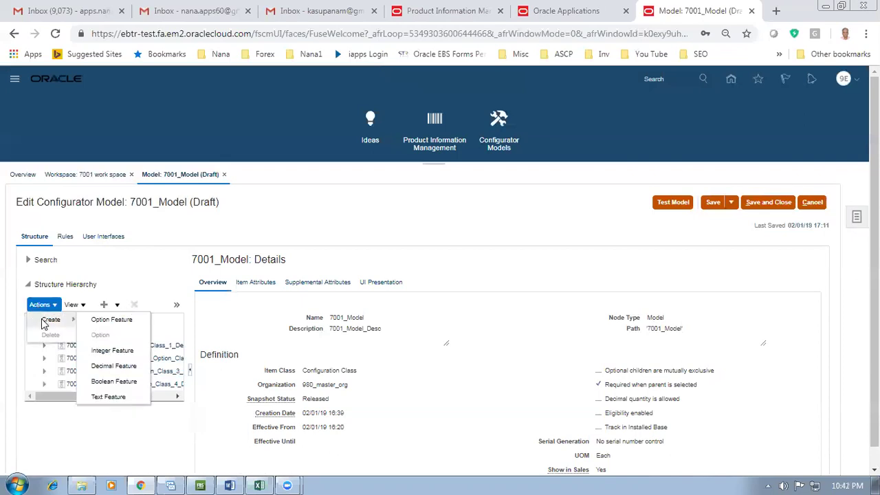
left_click(133, 355)
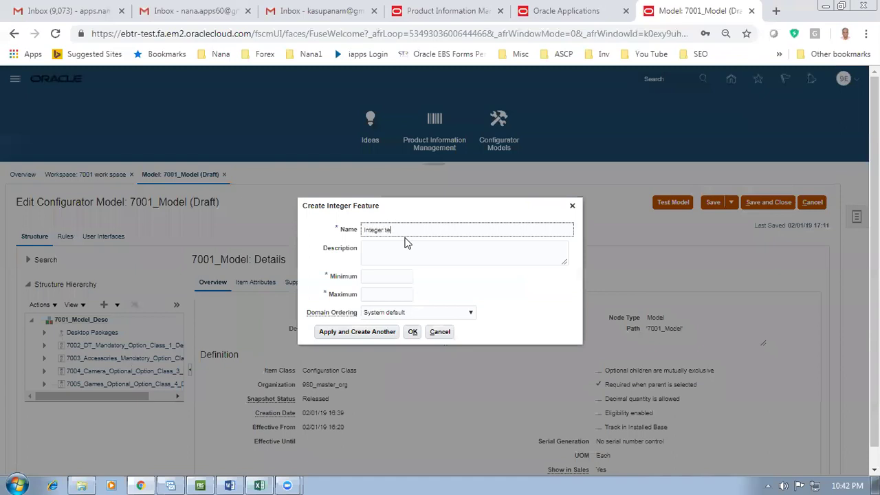
left_click_drag(398, 230, 305, 237)
type("How many are going")
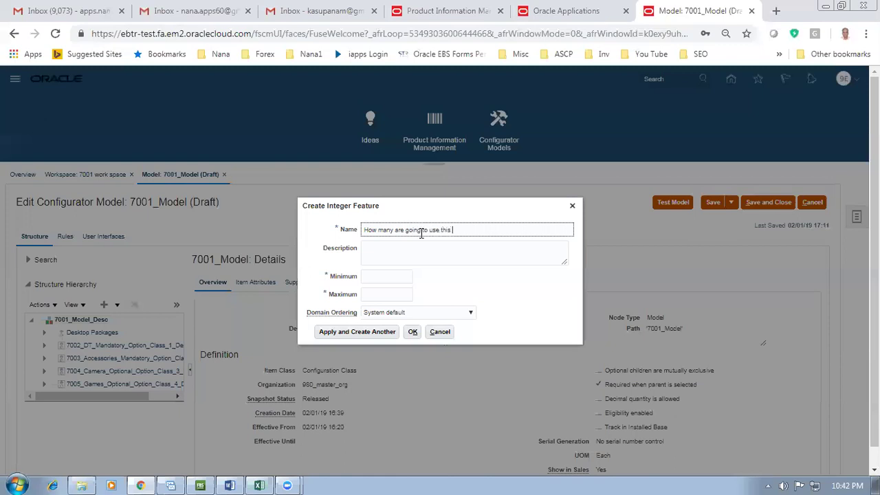
type("top ??")
left_click_drag(509, 232, 328, 236)
key("ctrl+c")
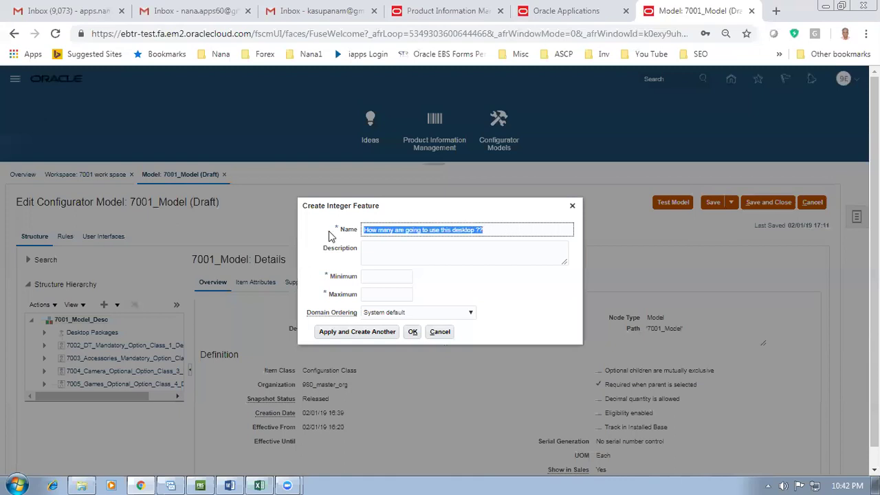
left_click(371, 248)
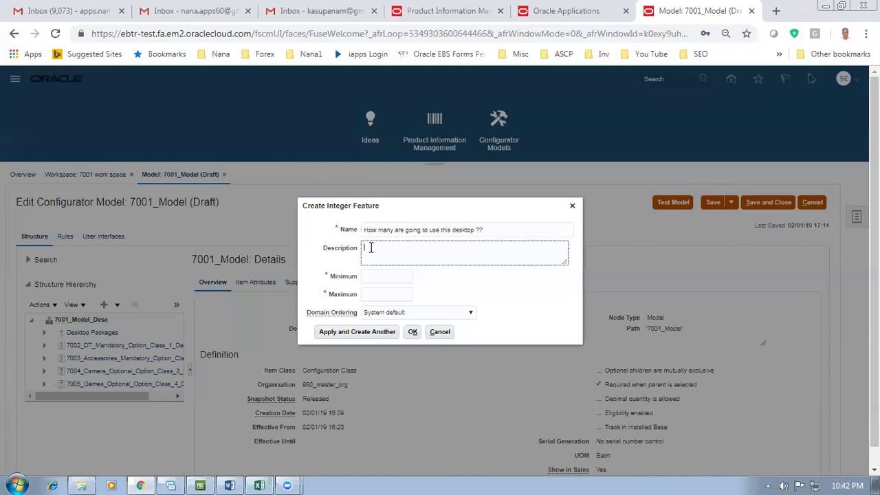
key("ctrl+v")
Give the integer feature a minimum of 1, a maximum of 4 and System default domain ordering, and create it
left_click(374, 276)
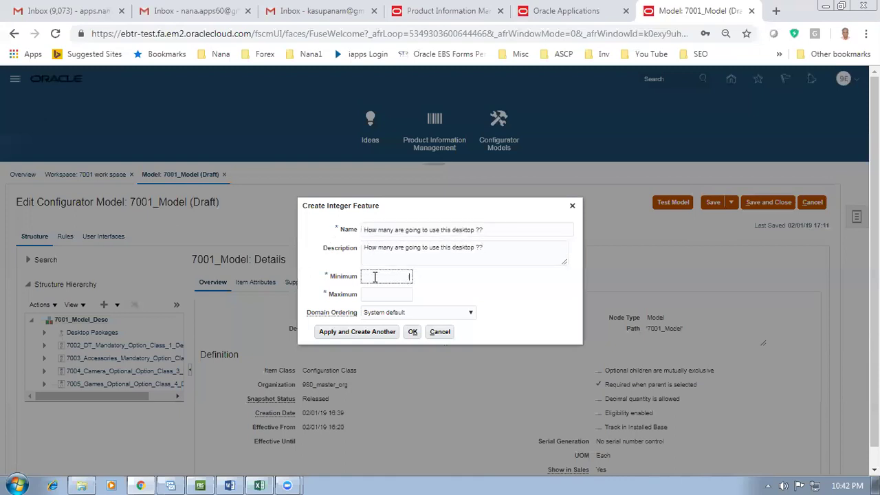
type("1")
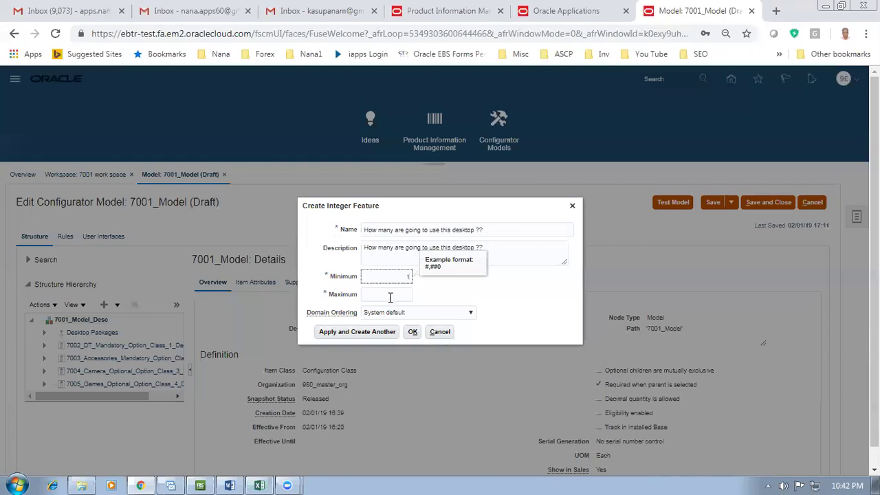
left_click(390, 295)
type("4")
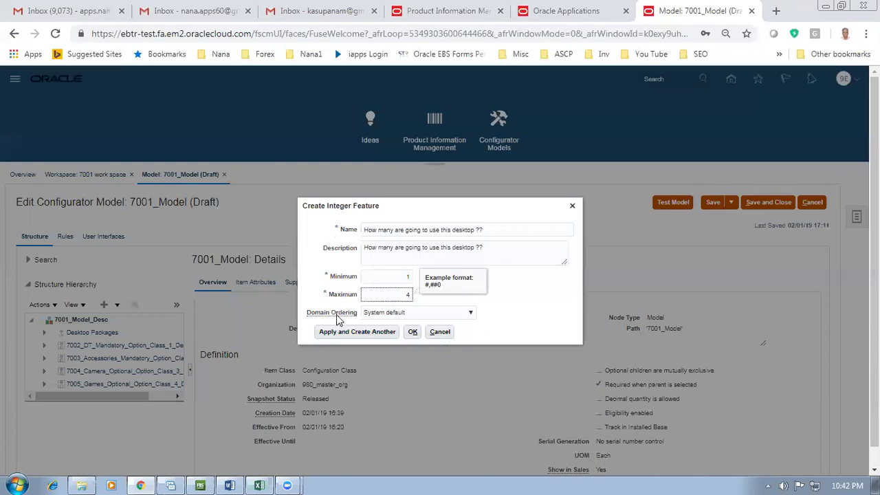
left_click(416, 313)
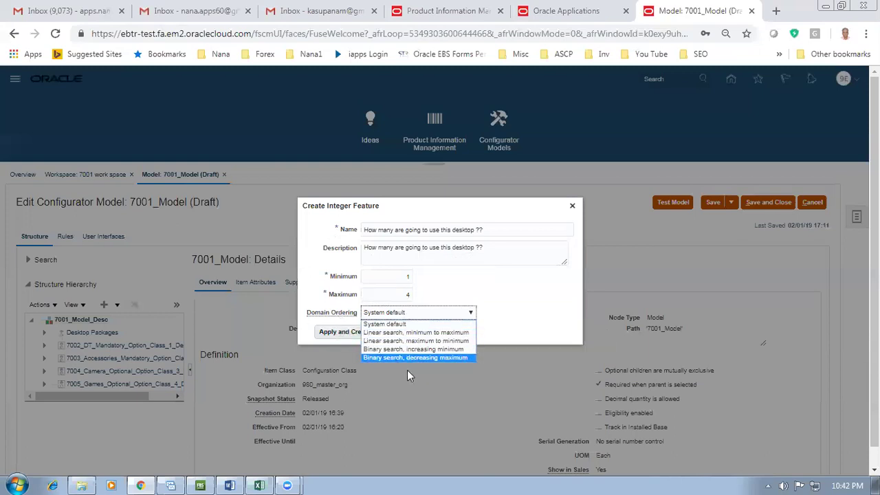
left_click(385, 323)
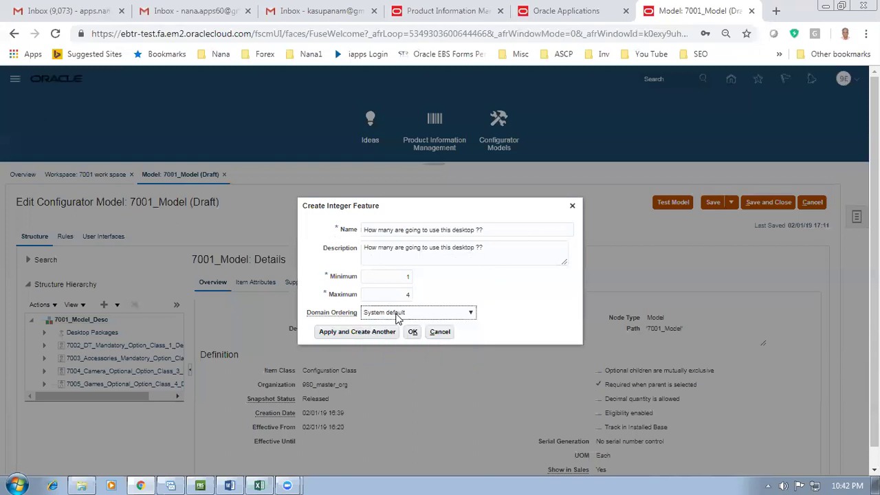
left_click(405, 293)
type("4")
left_click(412, 332)
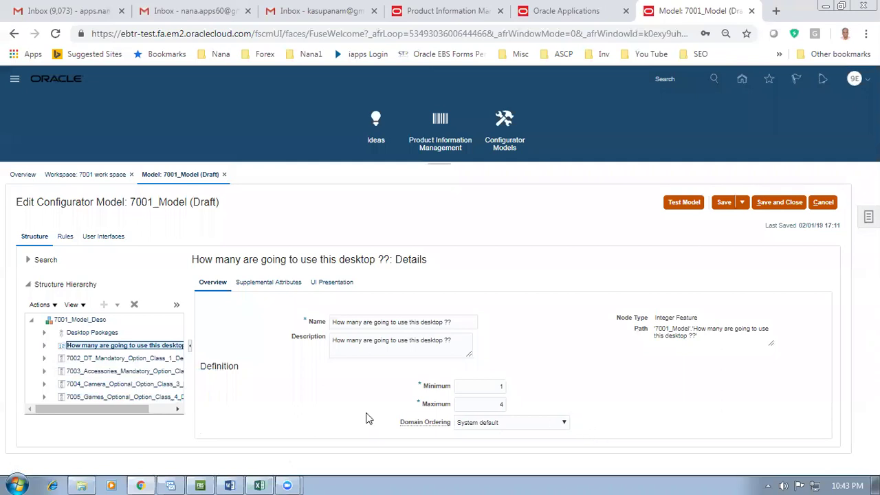
Compare the node type of Desktop Packages with that of the new integer feature, and save the model
left_click(95, 332)
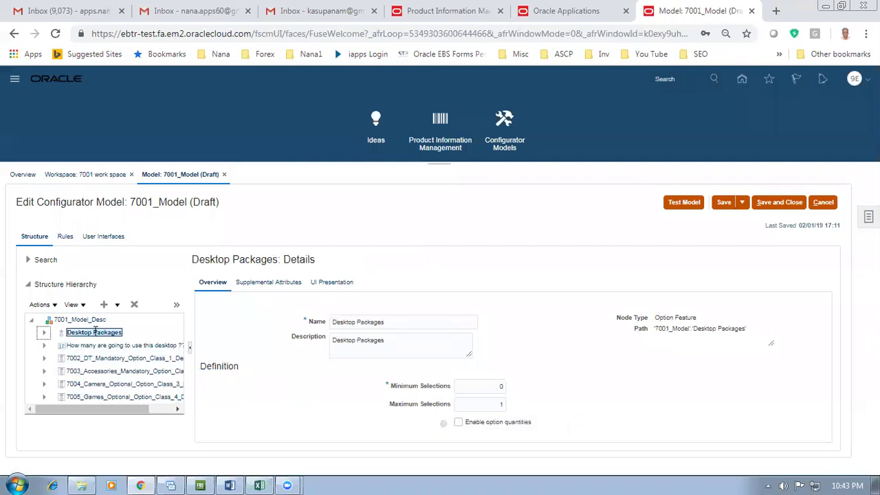
left_click_drag(655, 318, 698, 320)
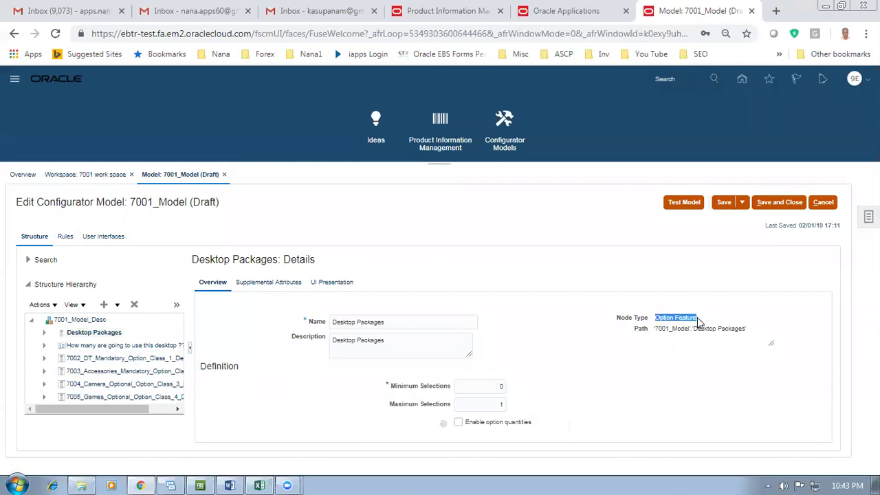
left_click(44, 333)
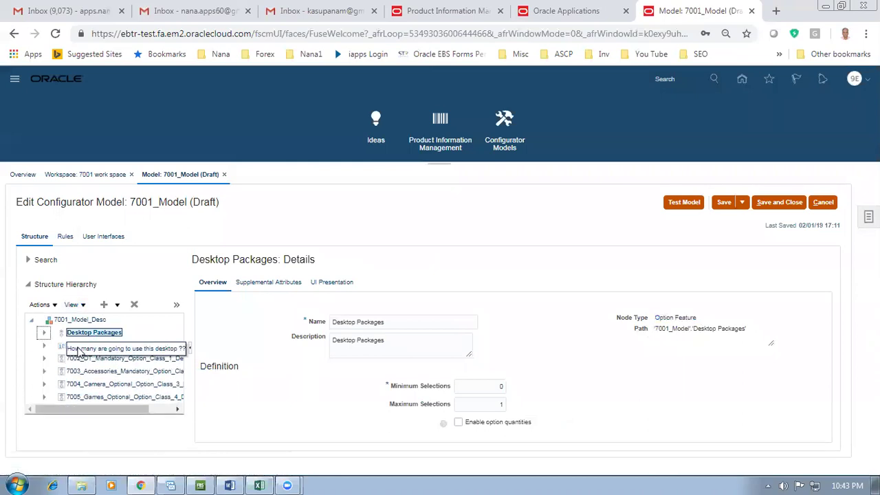
left_click(84, 349)
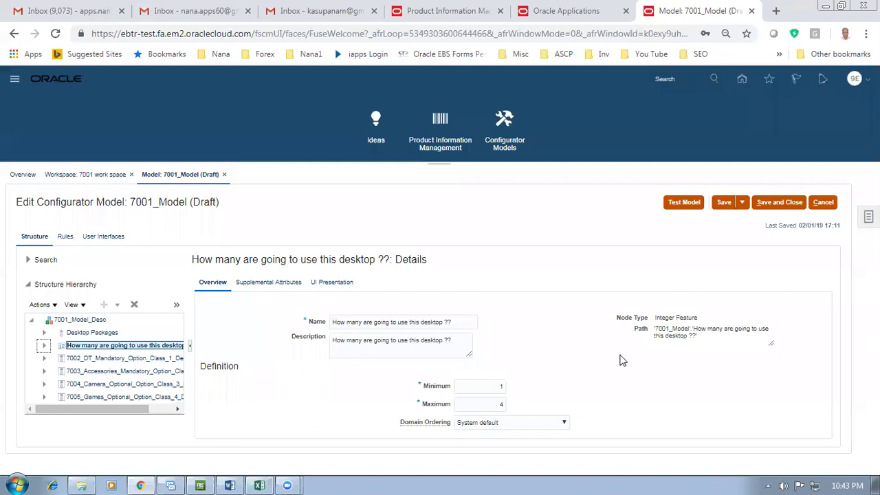
left_click(723, 202)
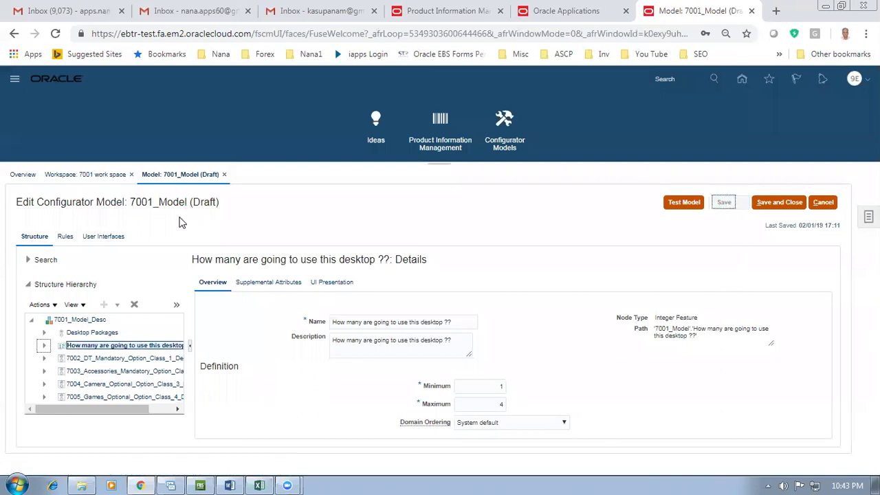
Create a Constraint statement rule in the Desktop Packages rule folder, with name and description "How many will use this desktop ??"
left_click(64, 236)
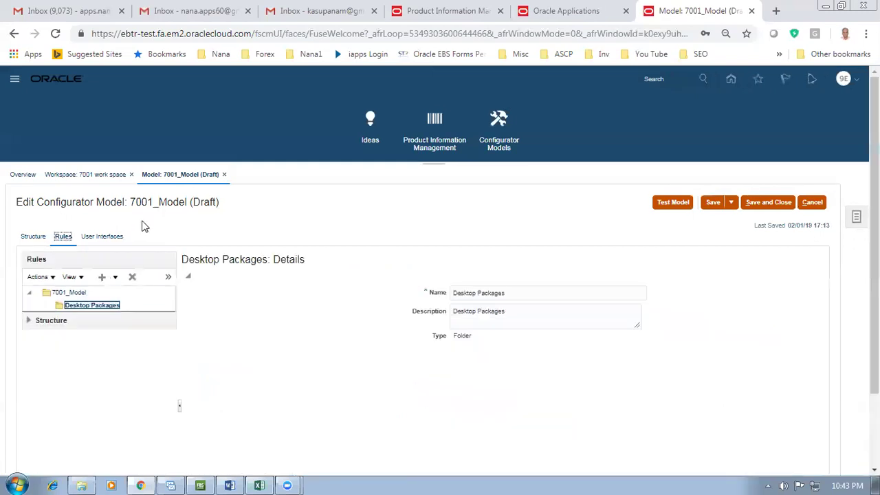
left_click(38, 277)
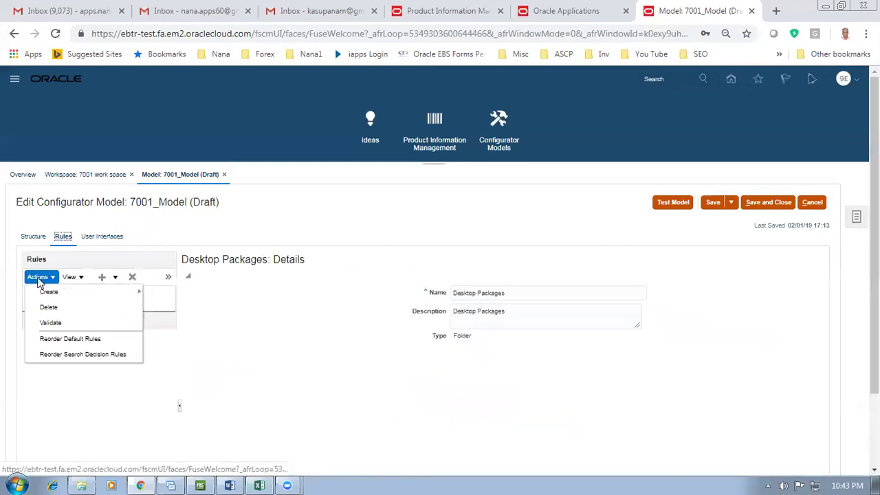
mouse_move(44, 294)
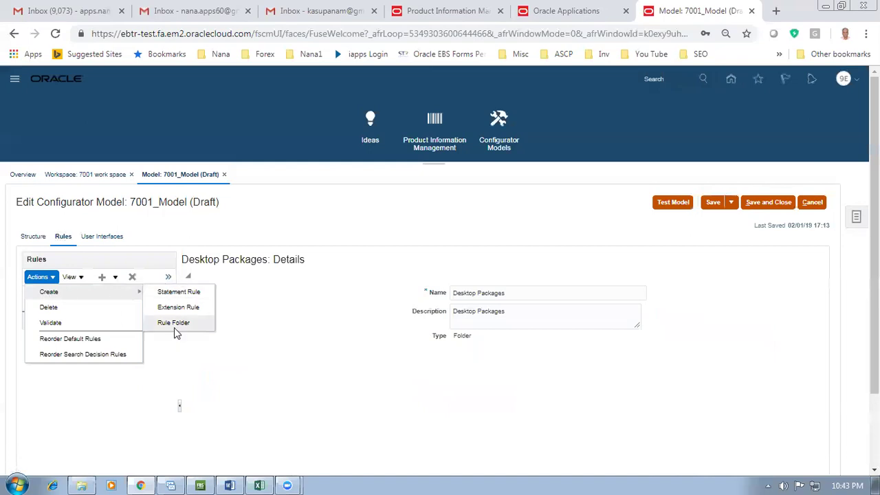
left_click(176, 291)
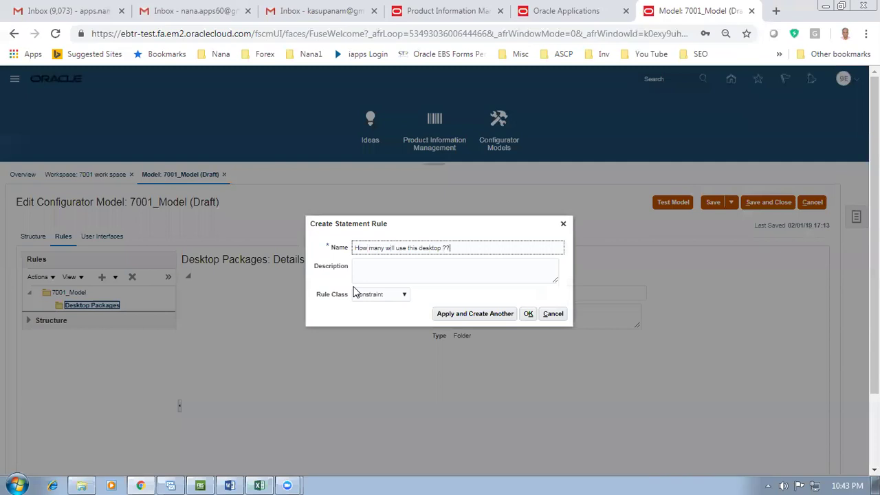
left_click_drag(466, 250, 359, 250)
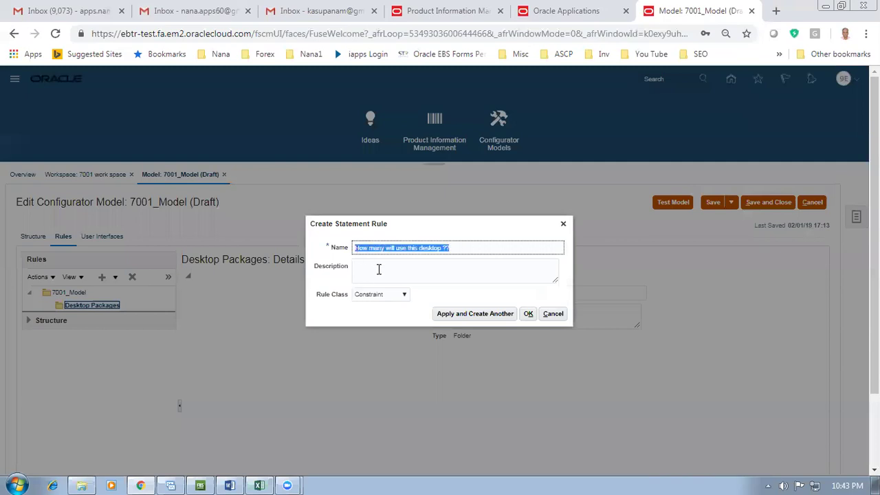
left_click(379, 269)
type("How many will use this desktop ??")
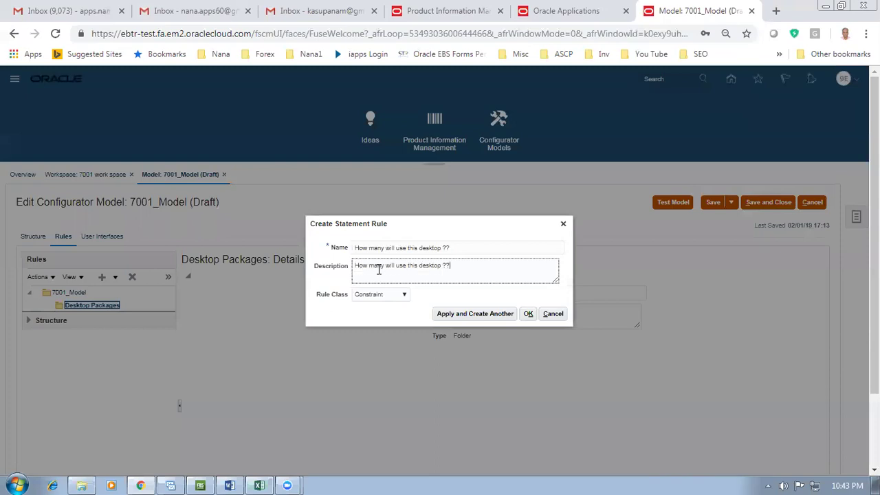
left_click(528, 313)
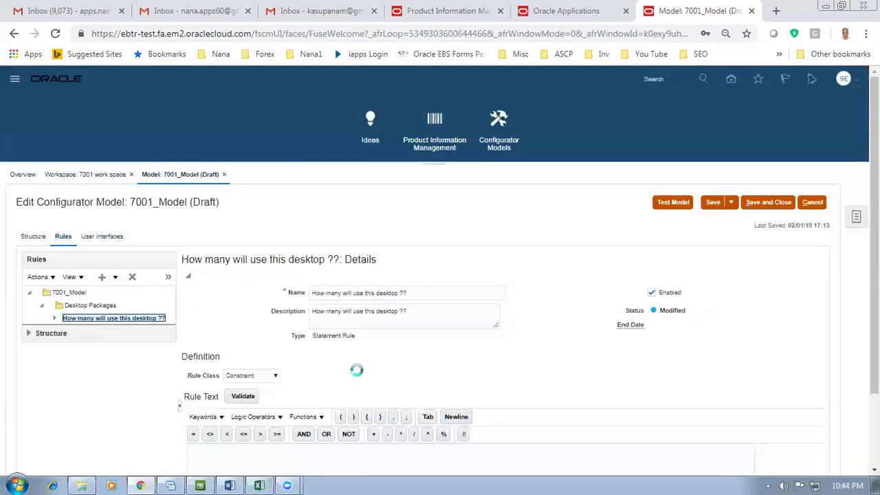
Look for the new integer feature in the model structure available to the rule, collapsing Desktop Packages
scroll(323, 379, "down", 3)
left_click(268, 379)
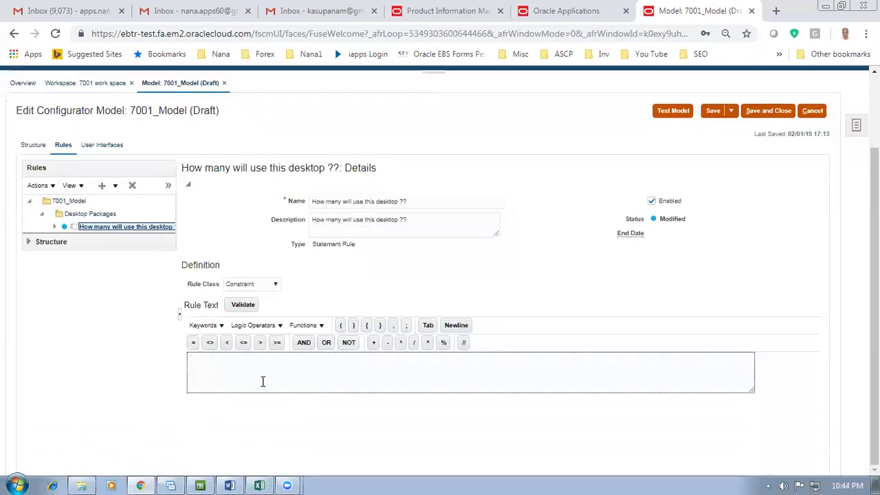
left_click(29, 242)
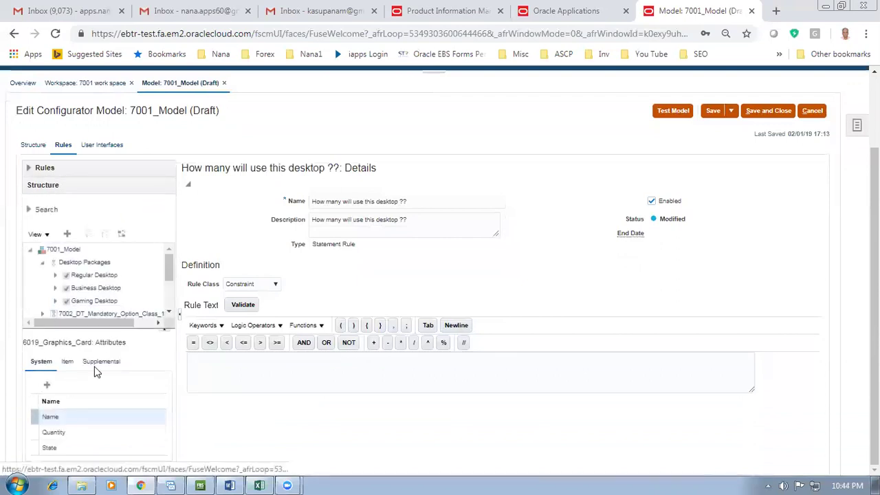
left_click(43, 266)
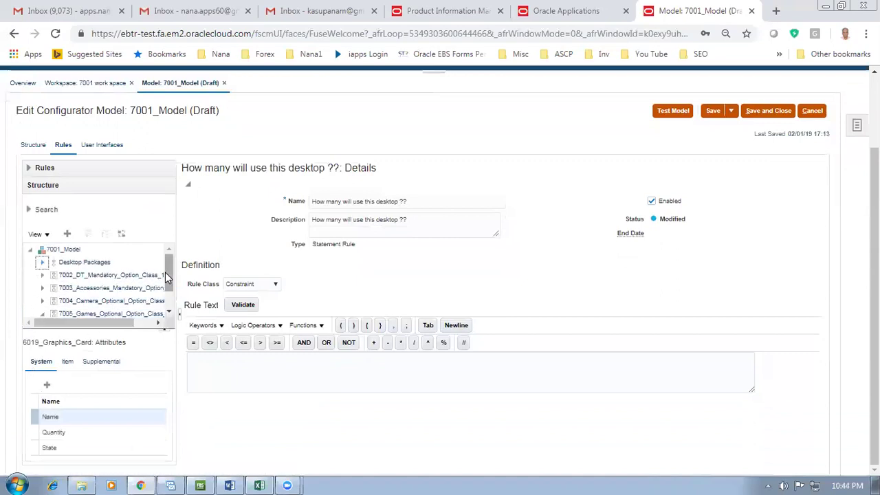
scroll(166, 273, "down", 2)
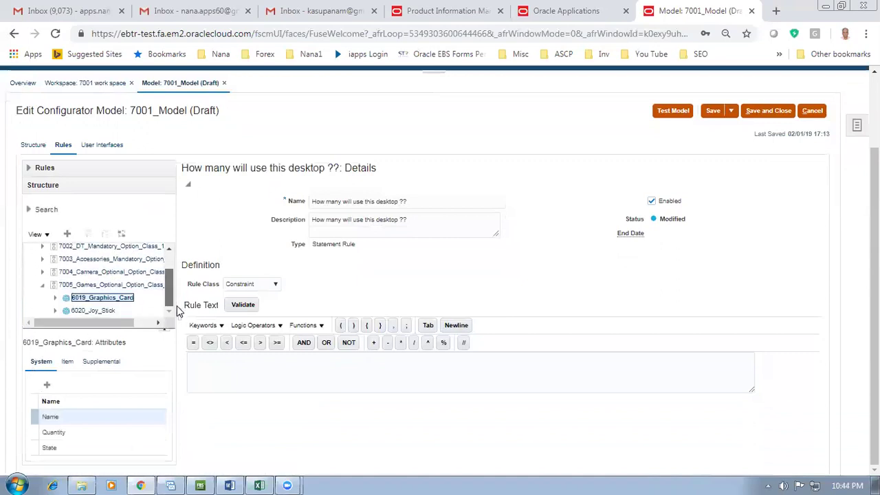
scroll(173, 272, "up", 2)
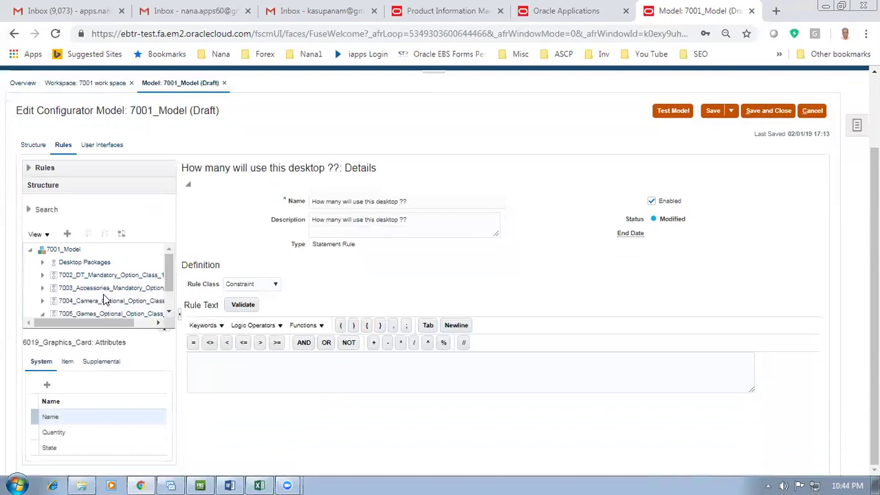
Save the model and recheck the rule's model structure, selecting and expanding Desktop Packages
left_click(713, 111)
left_click_drag(172, 283, 173, 255)
left_click(101, 262)
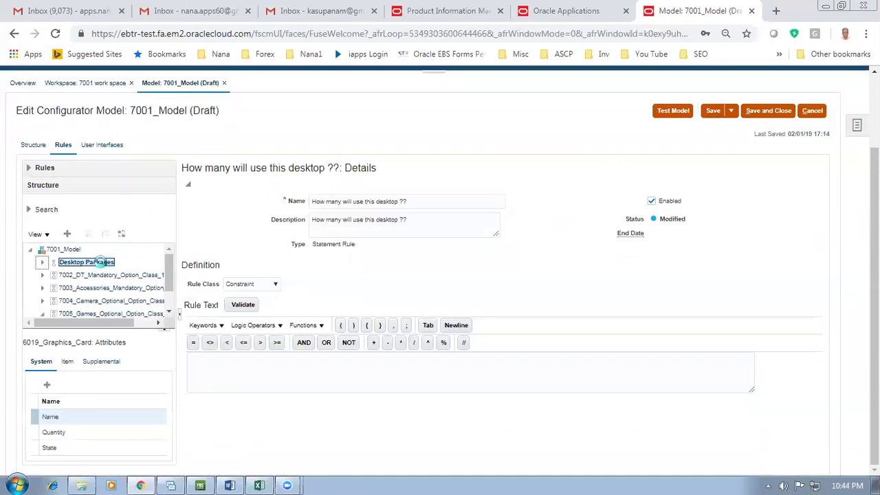
left_click(42, 262)
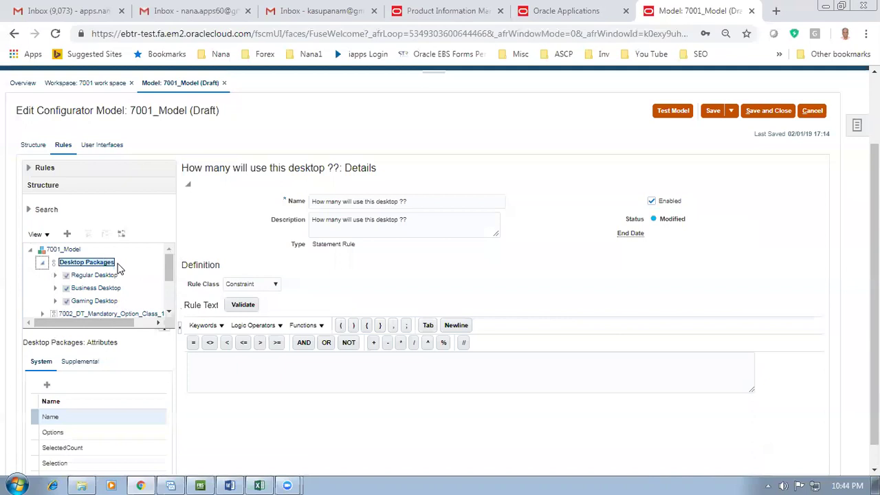
Save and close the model, and reopen 7001_Model from the 7001 work space
left_click(704, 110)
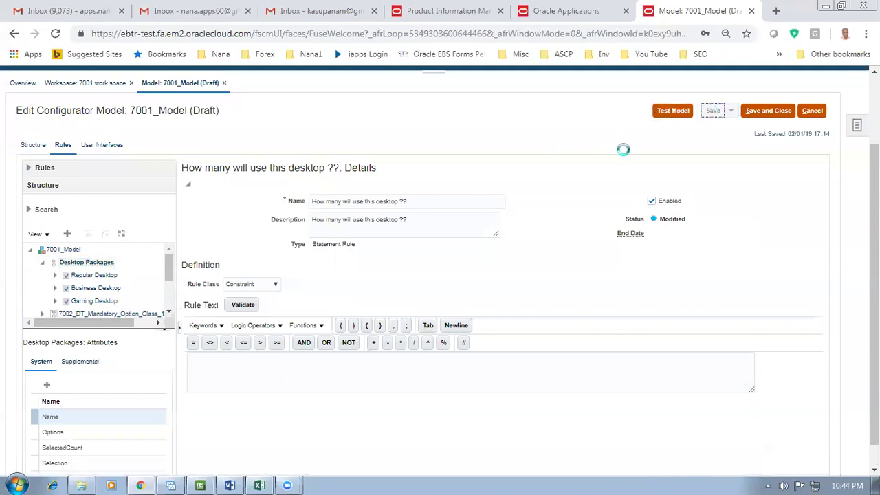
left_click(788, 113)
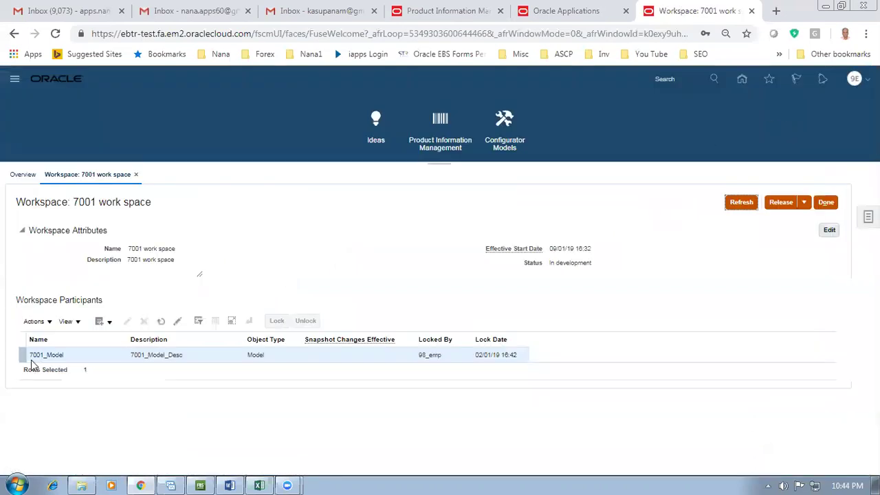
left_click(46, 355)
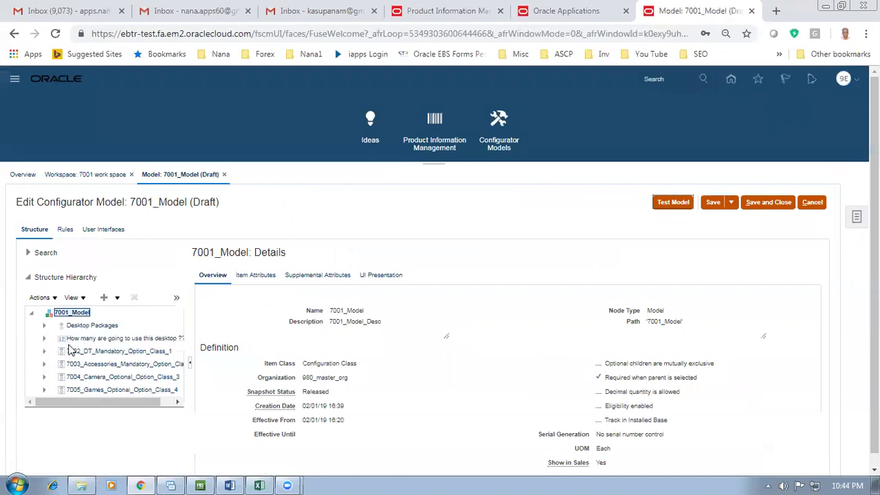
Check the integer feature's details, and open the "How many will use this desktop ??" rule in the Desktop Packages rule folder
left_click(43, 338)
left_click(89, 338)
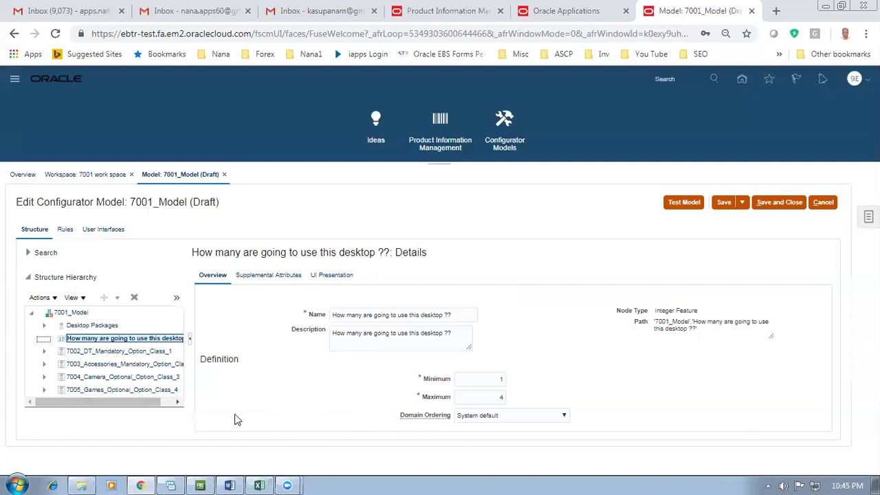
left_click(64, 231)
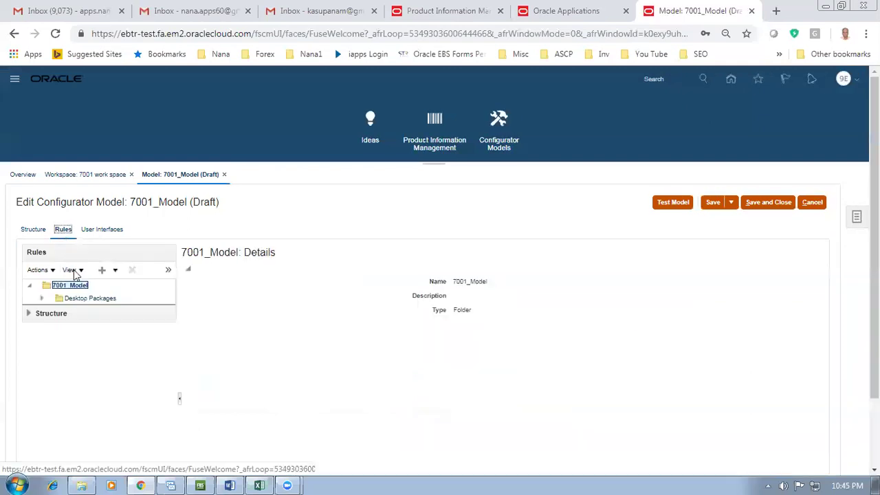
left_click(42, 298)
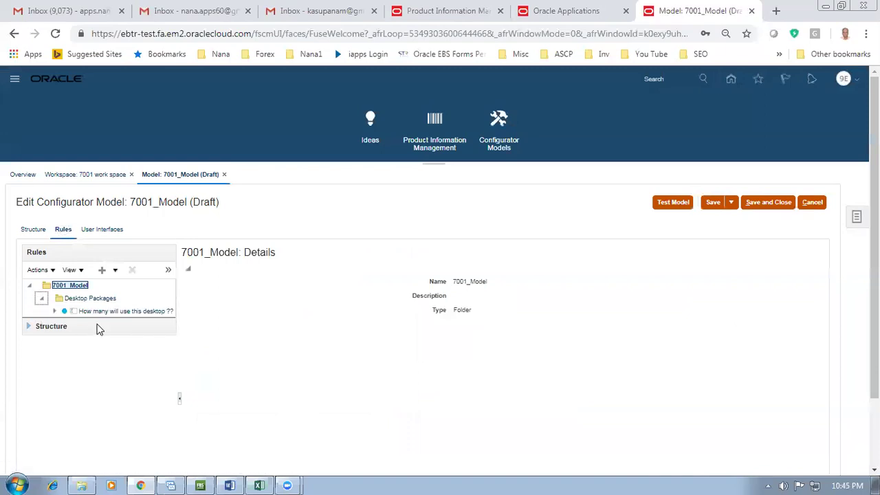
left_click(103, 311)
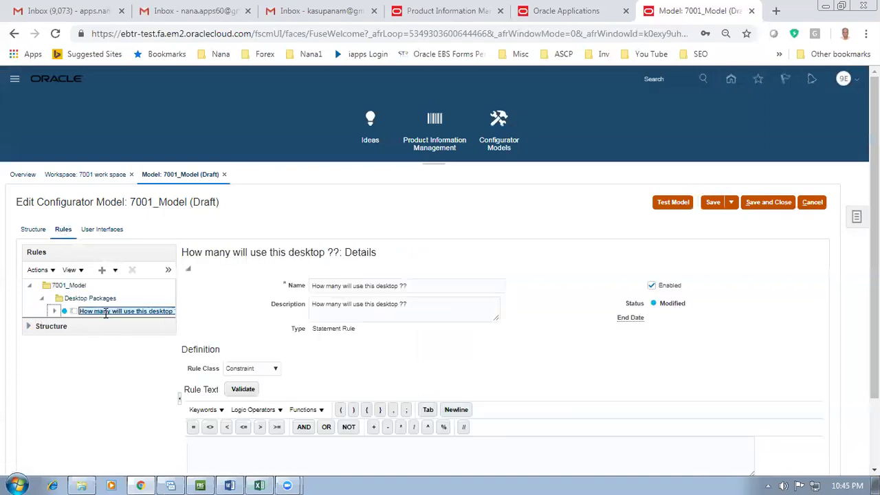
Save the model and show the model structure available to the "How many will use this desktop ??" rule
left_click(711, 202)
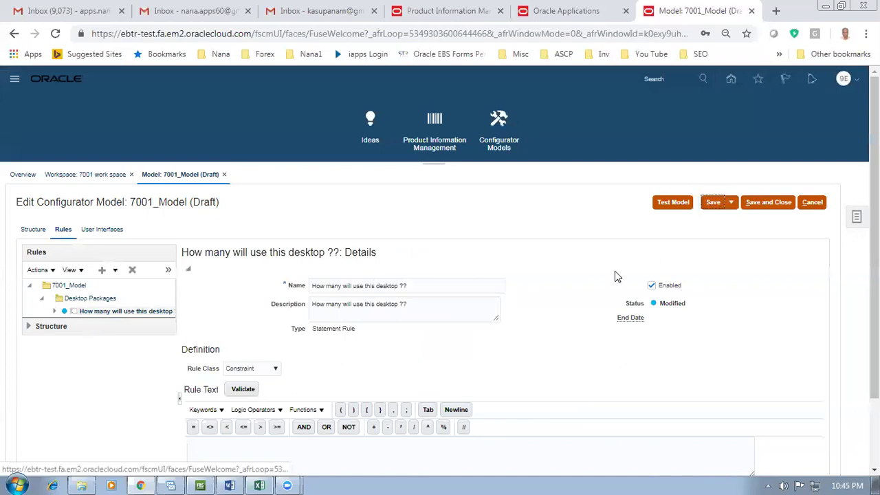
left_click(95, 312)
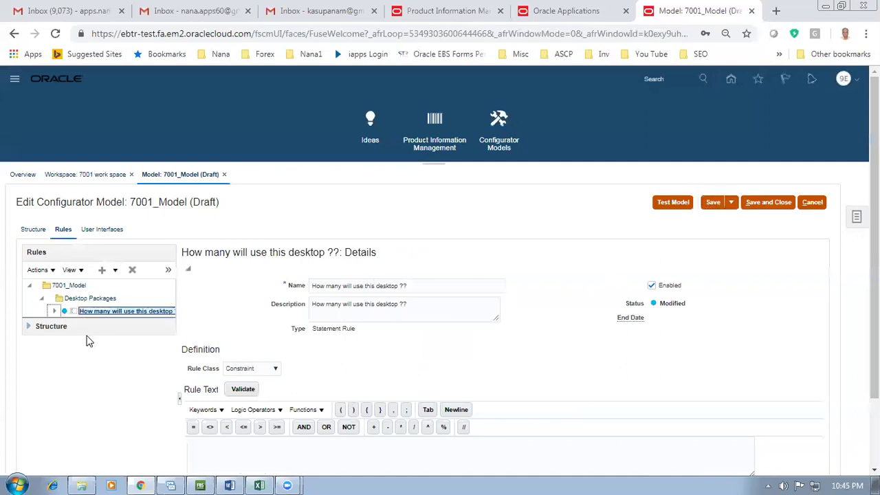
left_click(222, 455)
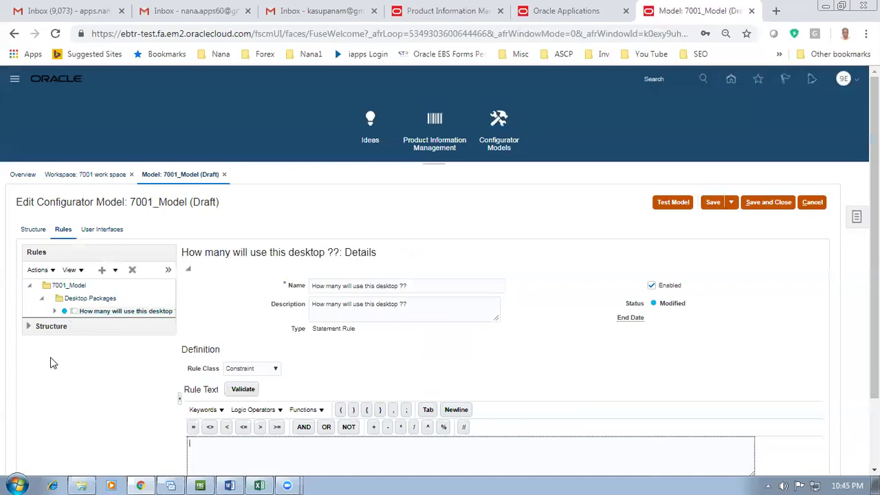
left_click(29, 326)
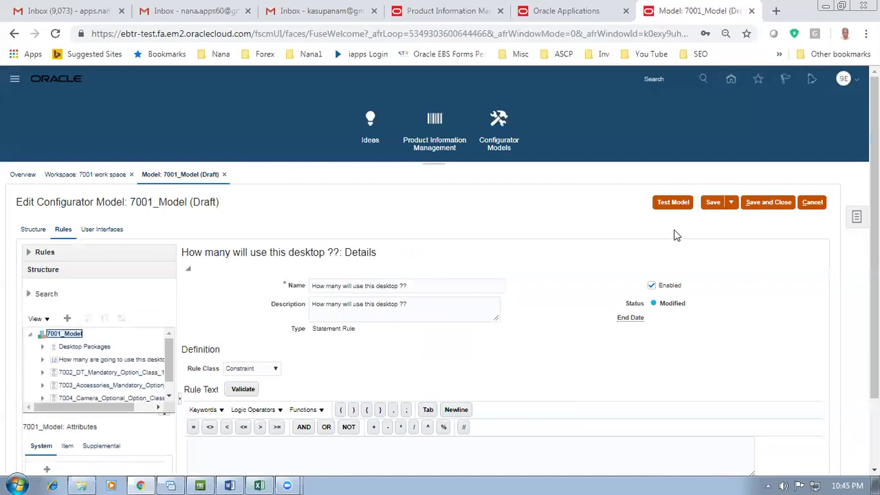
Insert the "How many are going to use this desktop ??" feature reference into the rule text
left_click(126, 359)
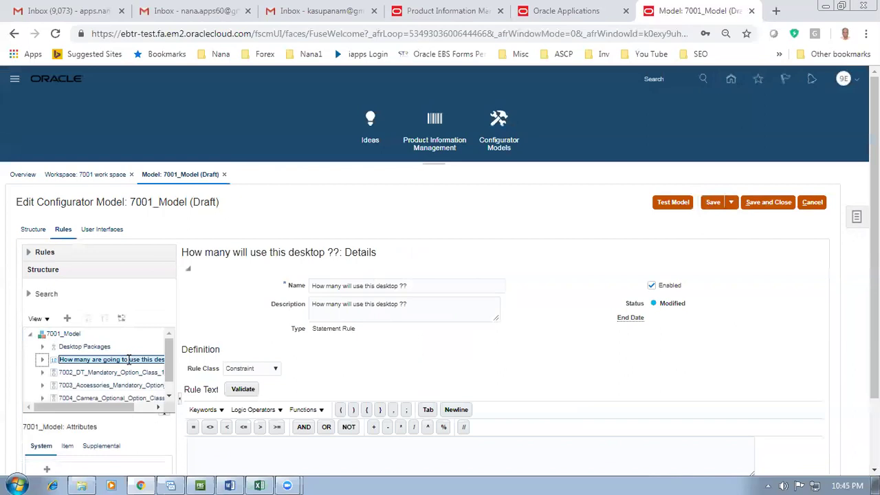
left_click(211, 444)
left_click(66, 317)
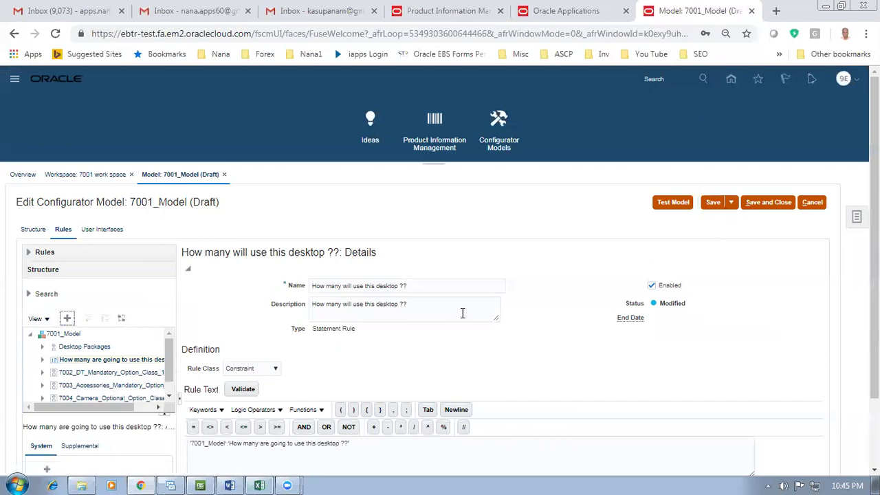
left_click(368, 454)
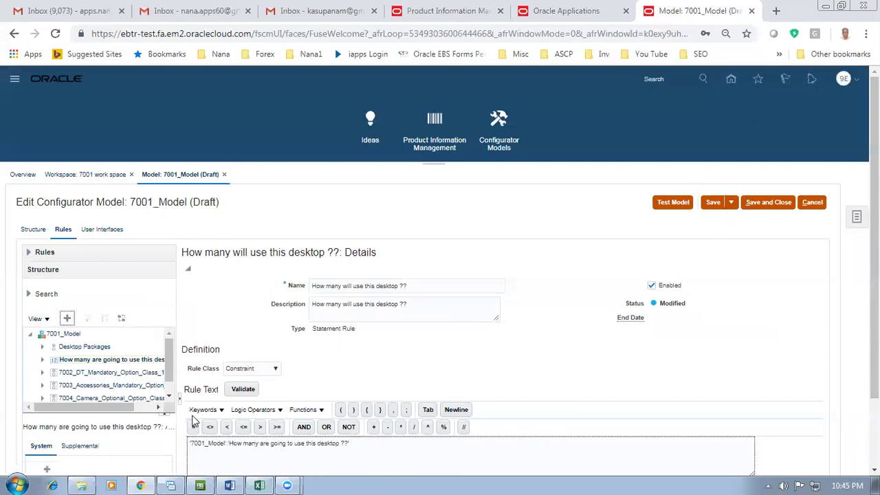
left_click(249, 410)
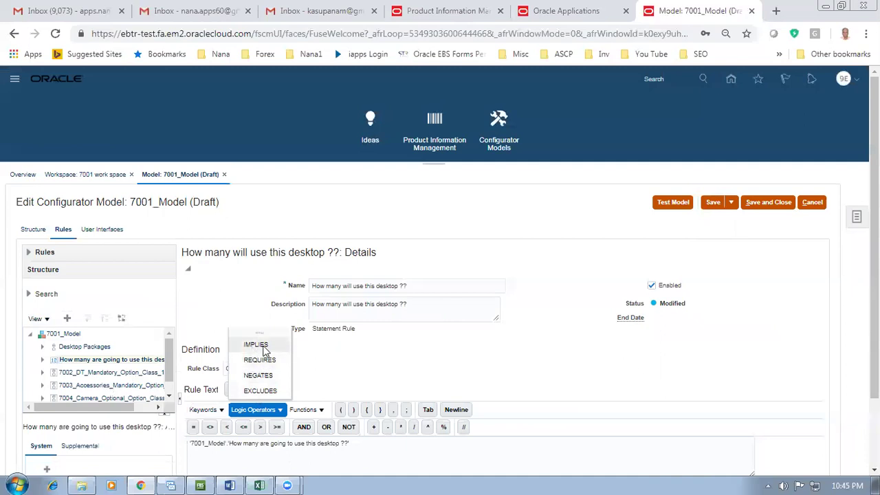
left_click(258, 344)
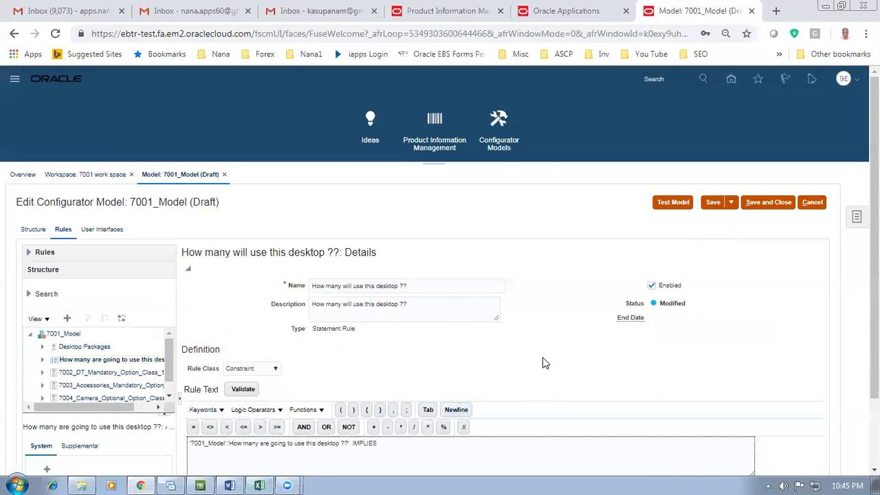
key("BackSpace")
key("BackSpace")
key("BackSpace")
key("BackSpace")
Add the comparison > 2 and a reference to 6010_DT_16_GB_RAM to the rule text, ending it with a semicolon, and save
left_click(259, 427)
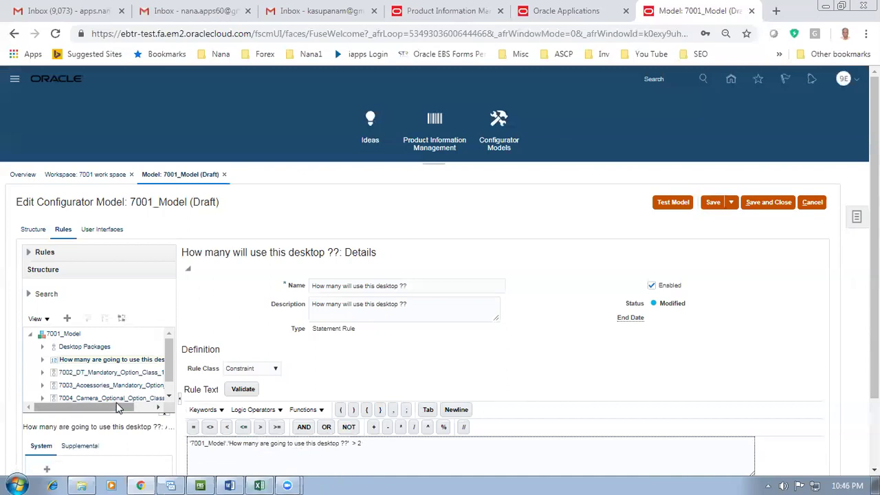
left_click(161, 360)
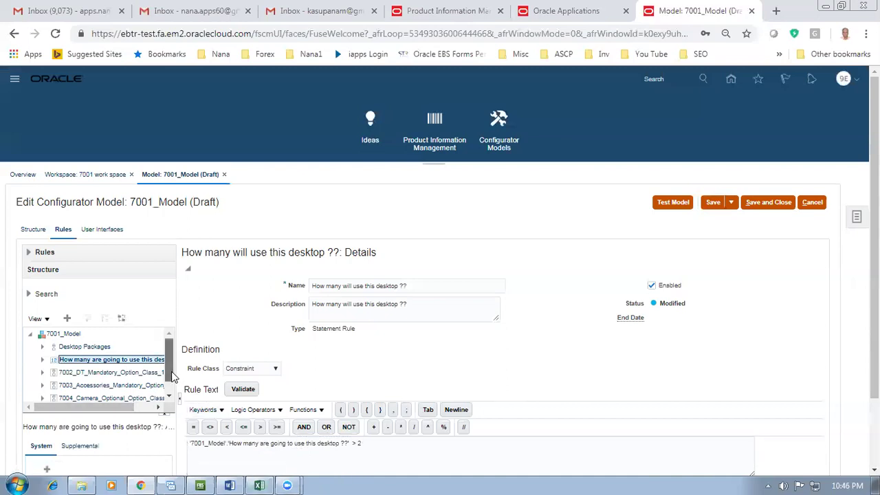
left_click_drag(175, 366, 178, 390)
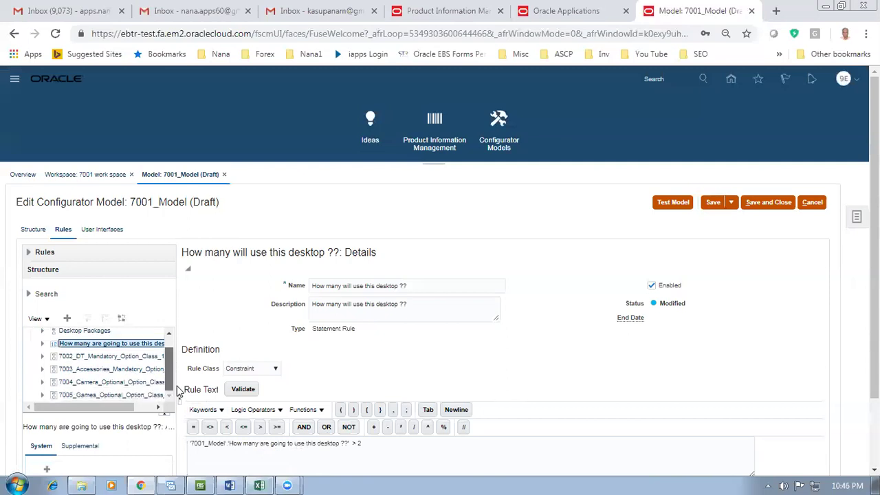
left_click(41, 358)
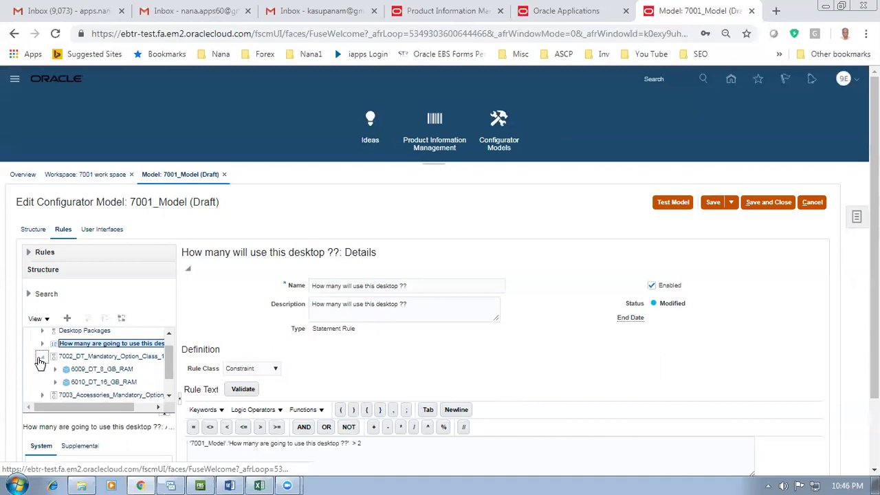
left_click(88, 382)
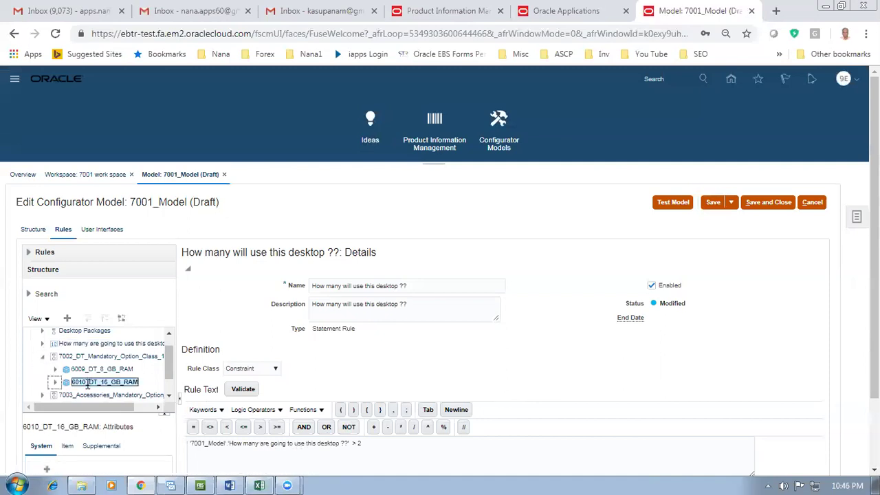
left_click(381, 443)
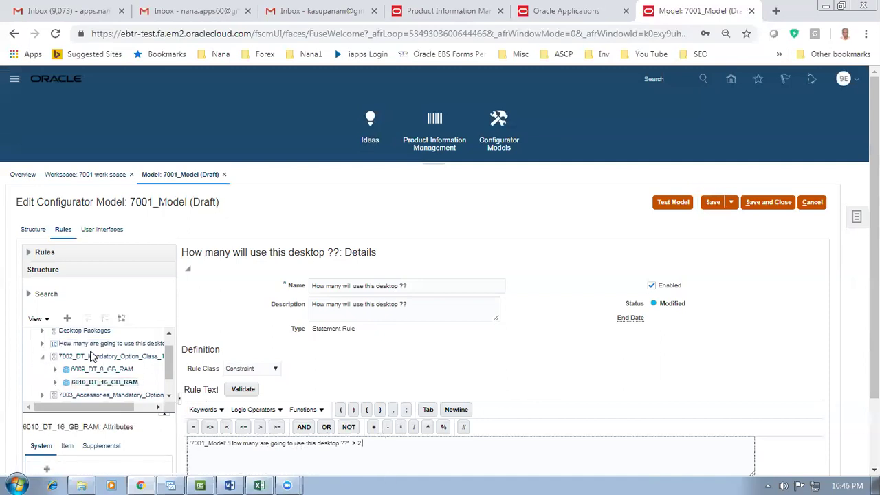
left_click(621, 456)
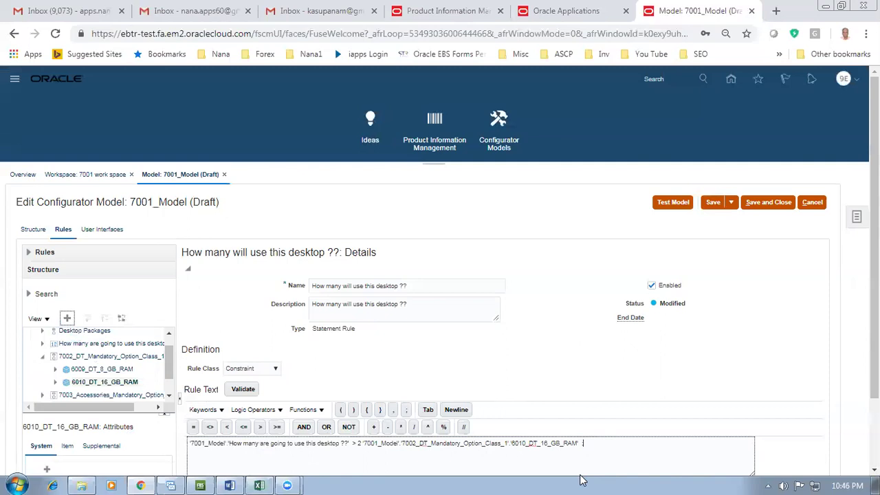
type(";")
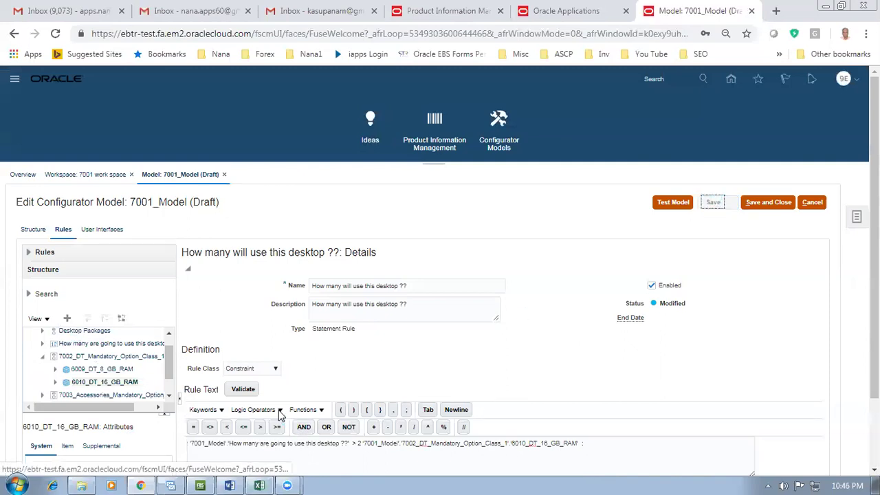
Validate the rule, and delete its entire rule text
left_click(242, 397)
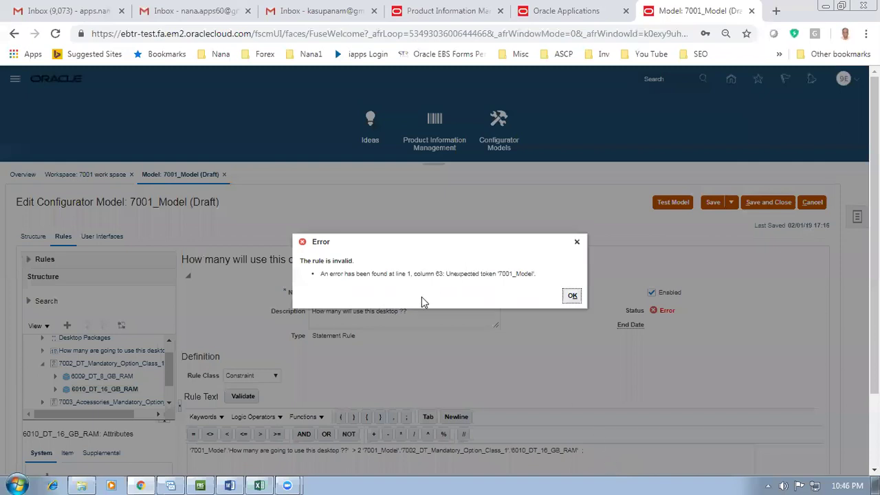
left_click(572, 296)
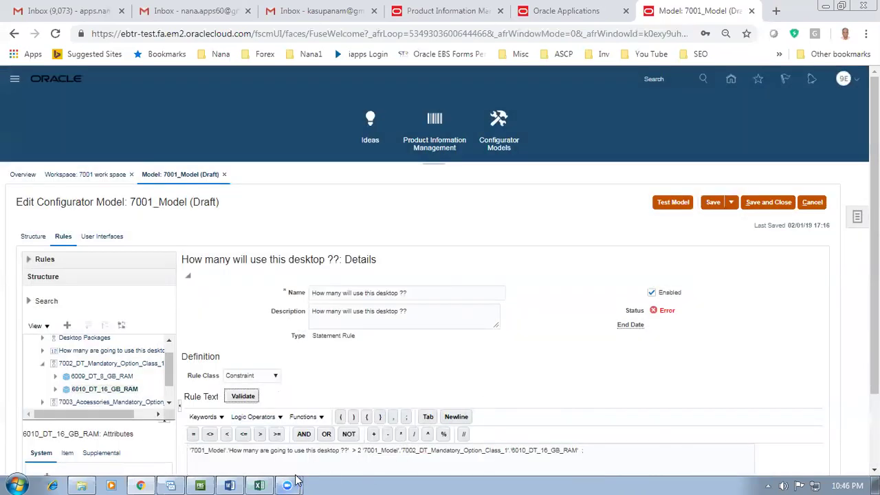
mouse_move(291, 482)
left_click(434, 451)
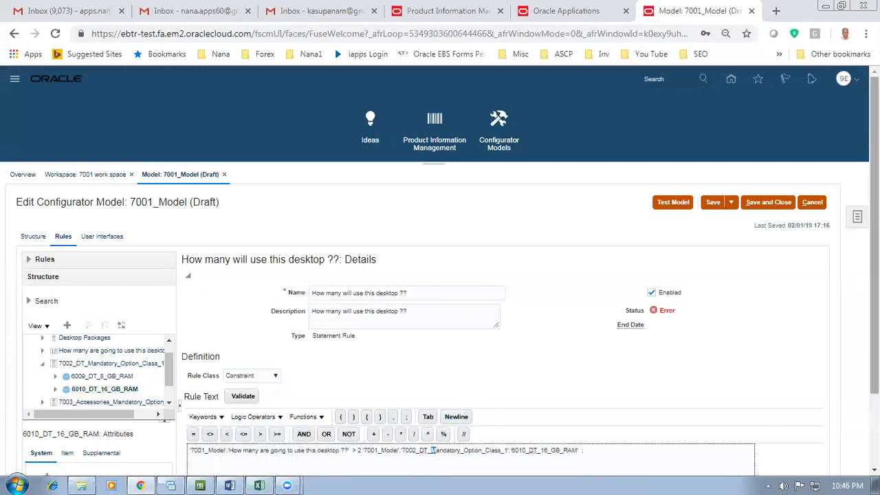
scroll(434, 451, "down", 1)
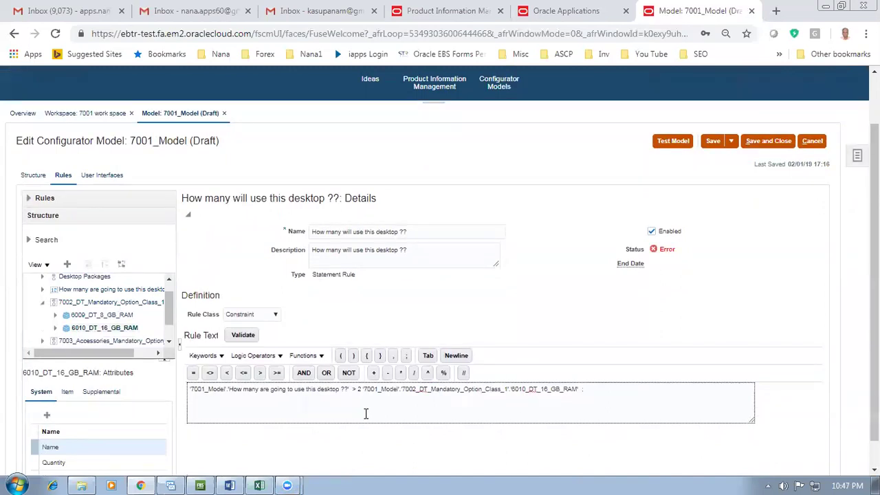
left_click_drag(584, 390, 151, 414)
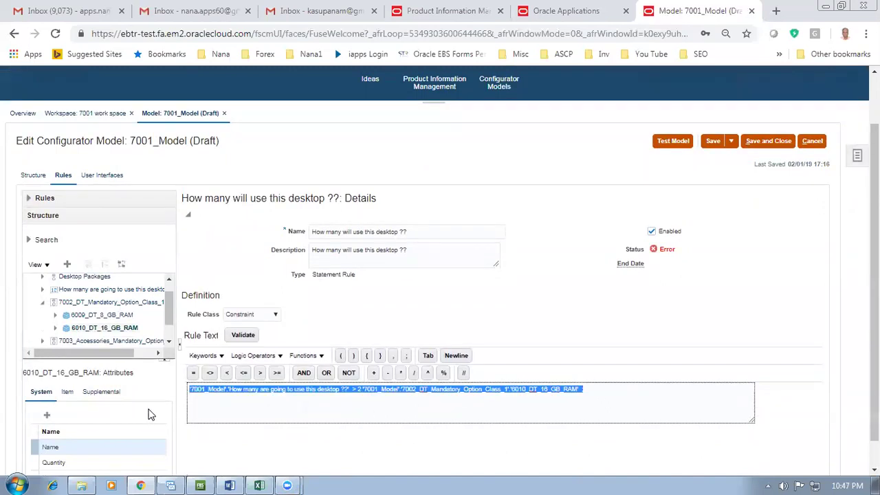
key("BackSpace")
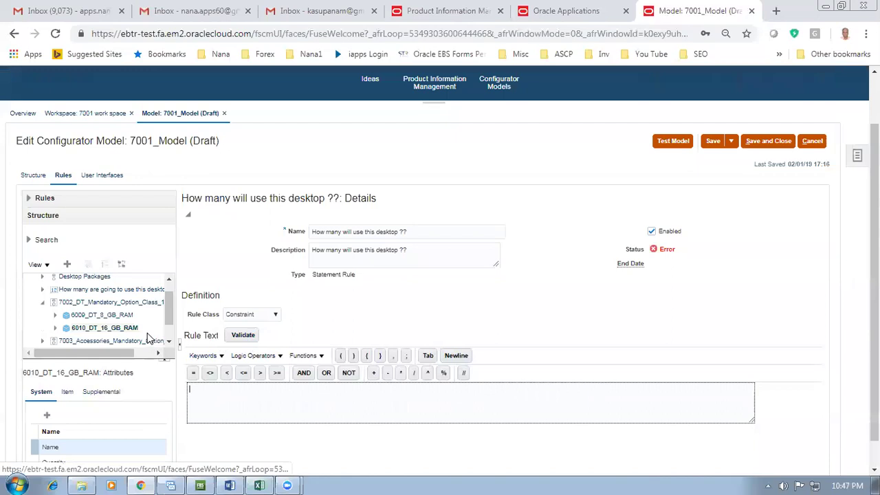
Start the rule text with the "How many are going to use this desktop ??" feature and the condition = 2
left_click_drag(169, 318, 169, 302)
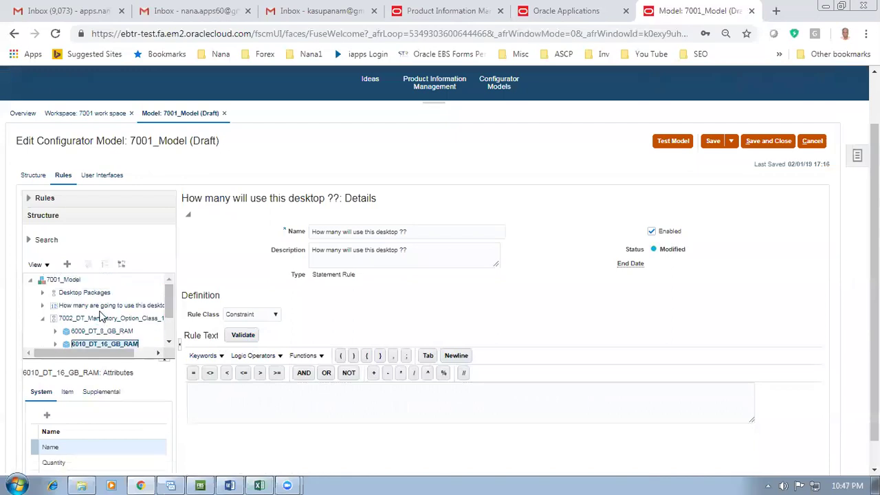
left_click(99, 306)
left_click(220, 394)
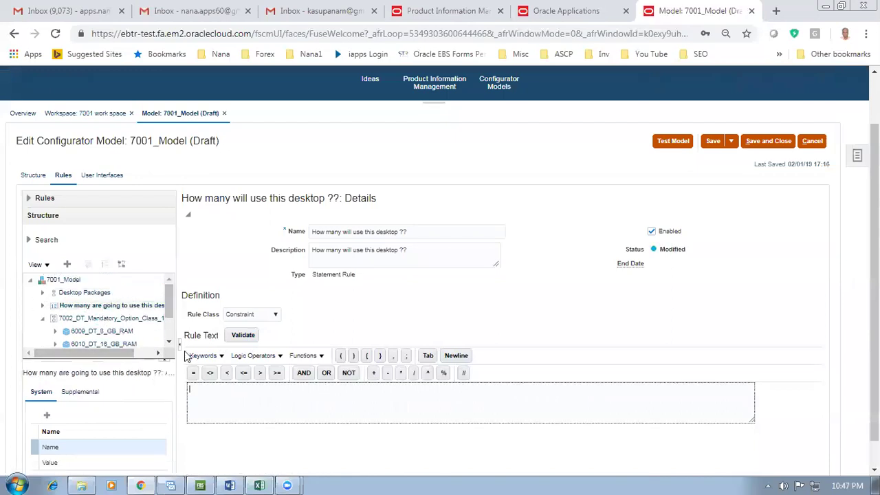
left_click(68, 266)
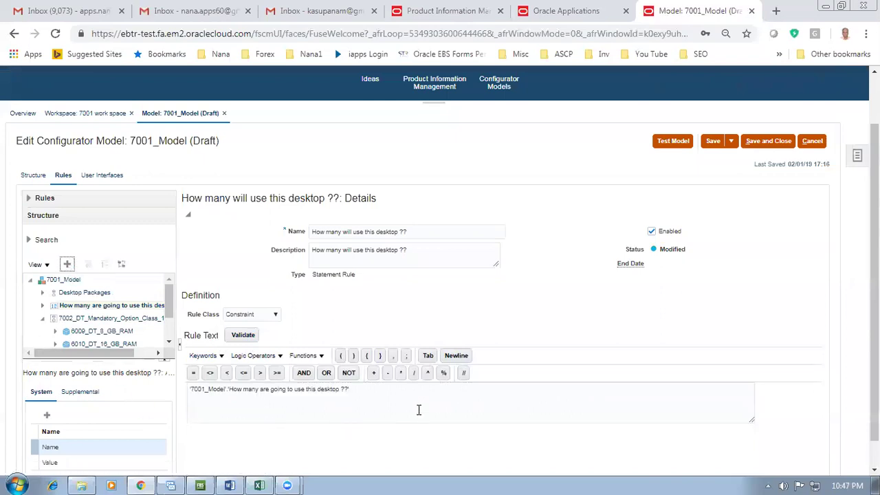
left_click(406, 391)
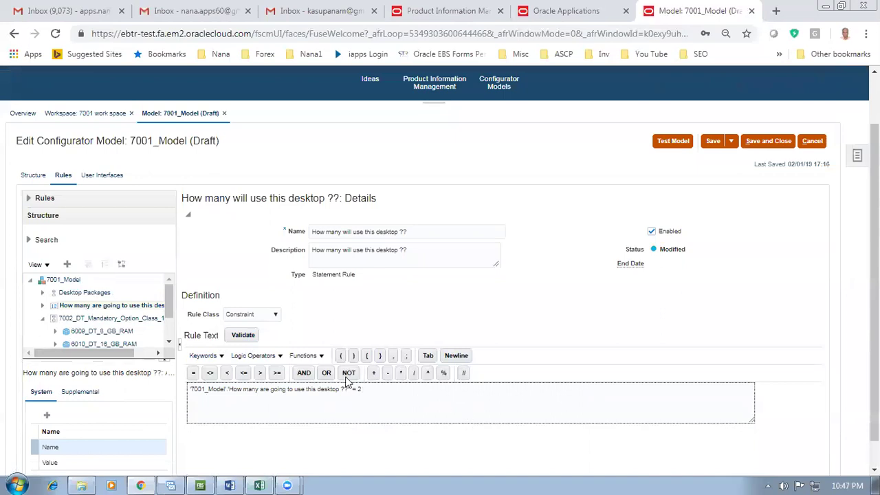
Complete the statement with IMPLIES and the 6010_DT_16_GB_RAM item from 7002_DT_Mandatory_Option_Class_1, ending it with a semicolon
left_click(256, 357)
left_click(256, 380)
left_click(115, 343)
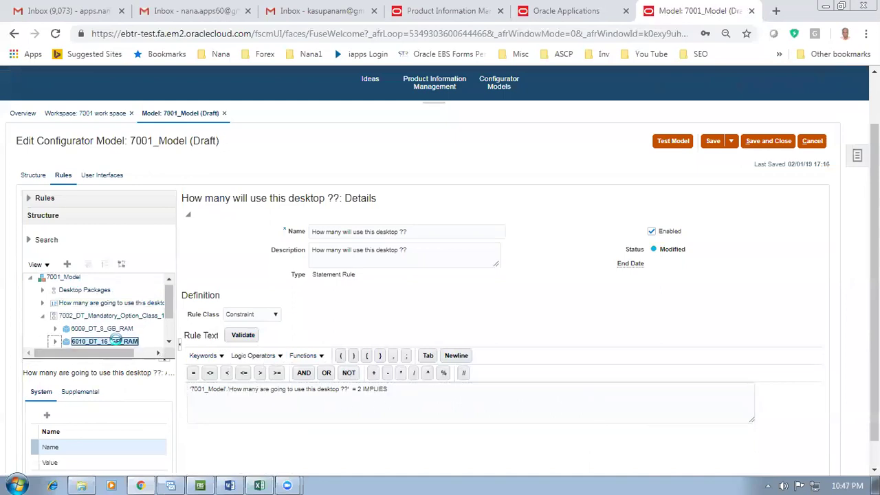
left_click(402, 389)
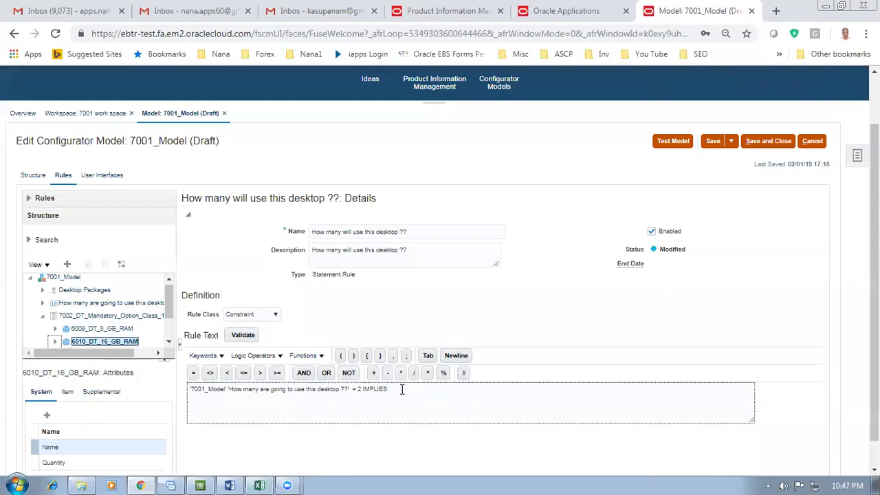
left_click(104, 342)
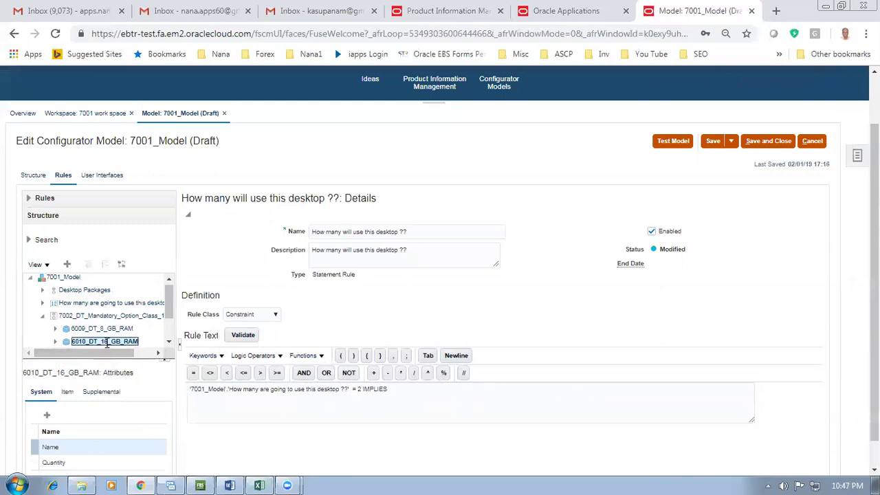
left_click(67, 264)
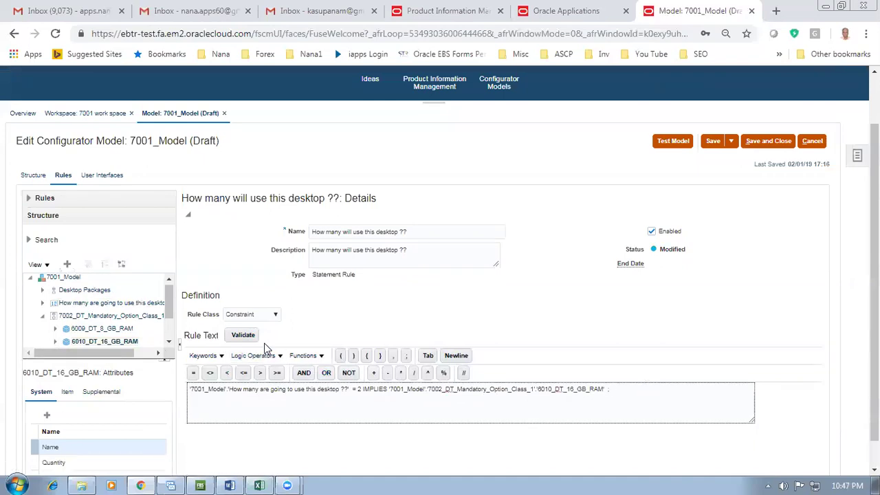
Validate the = 2 IMPLIES rule text and save the model
left_click(244, 336)
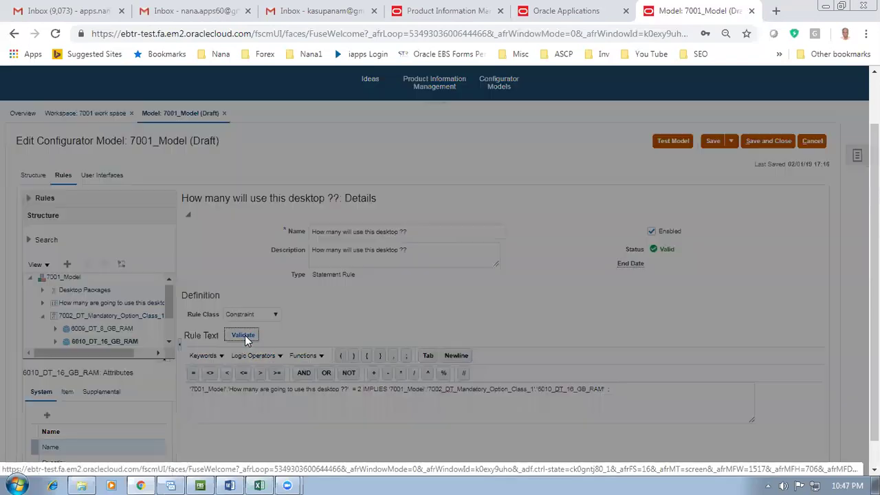
left_click(464, 284)
left_click(713, 143)
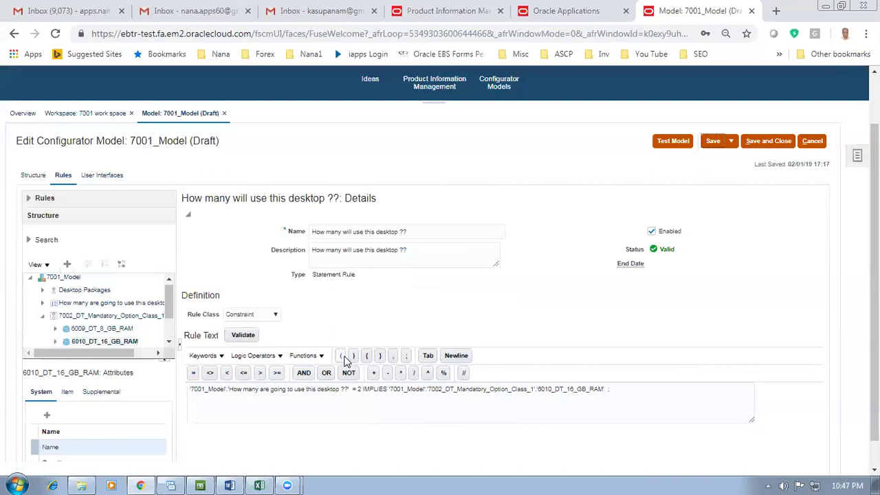
left_click(306, 357)
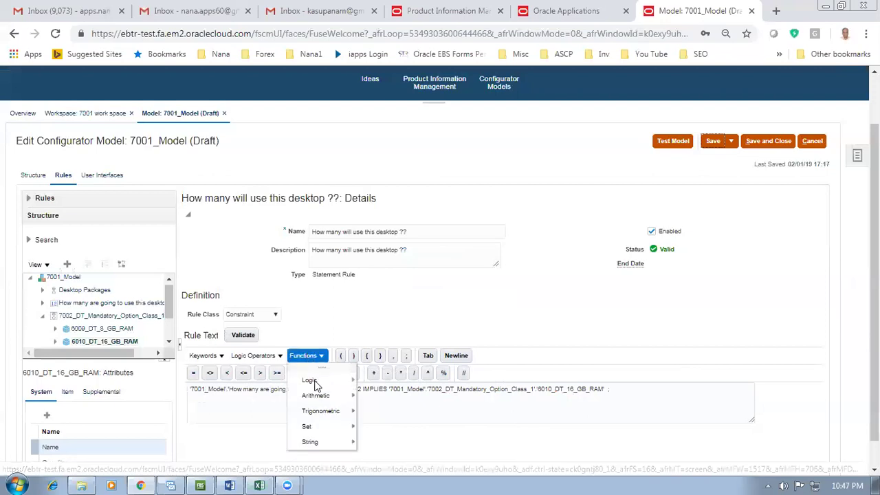
mouse_move(314, 386)
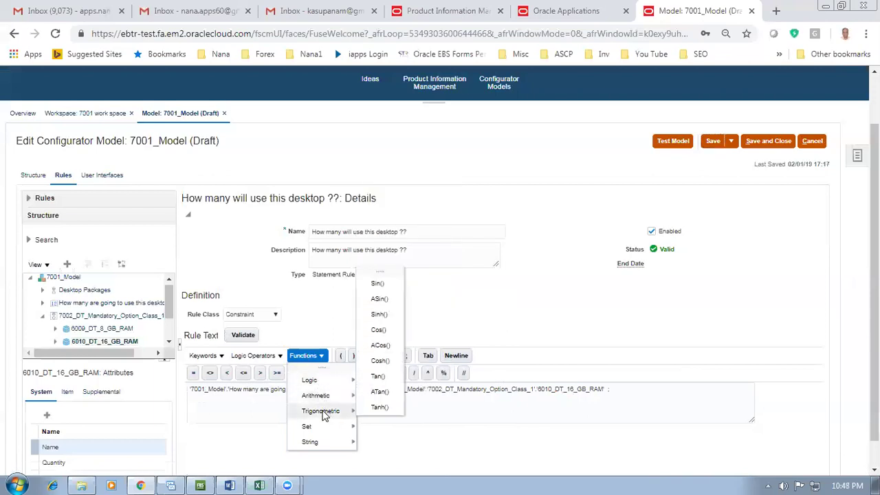
mouse_move(313, 431)
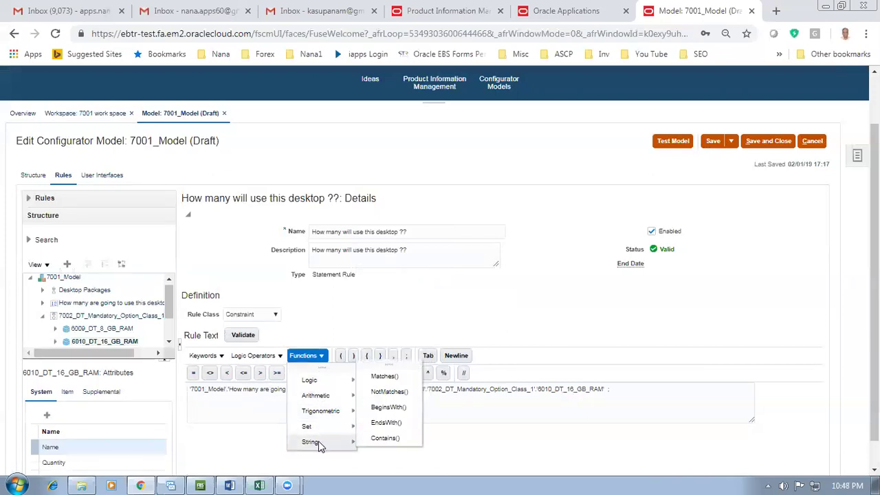
left_click(547, 286)
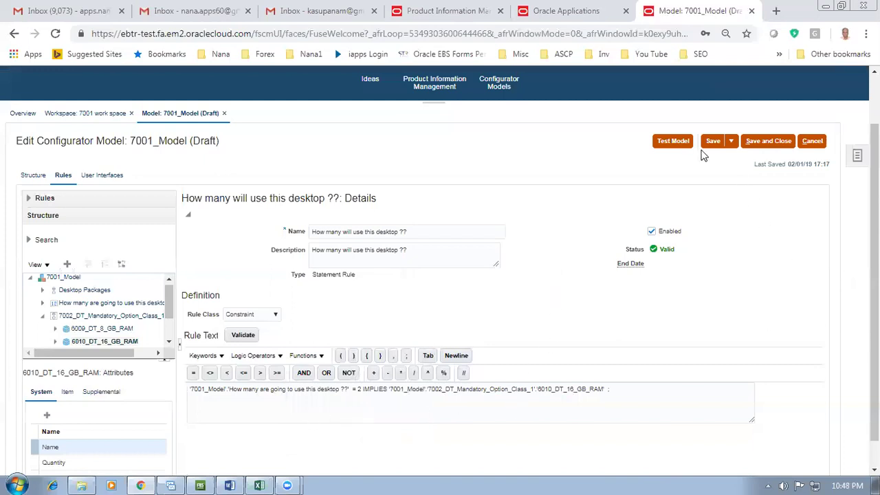
Test the model with default parameters and 2 desktop users, and agree to undo that entry at the warning
left_click(678, 142)
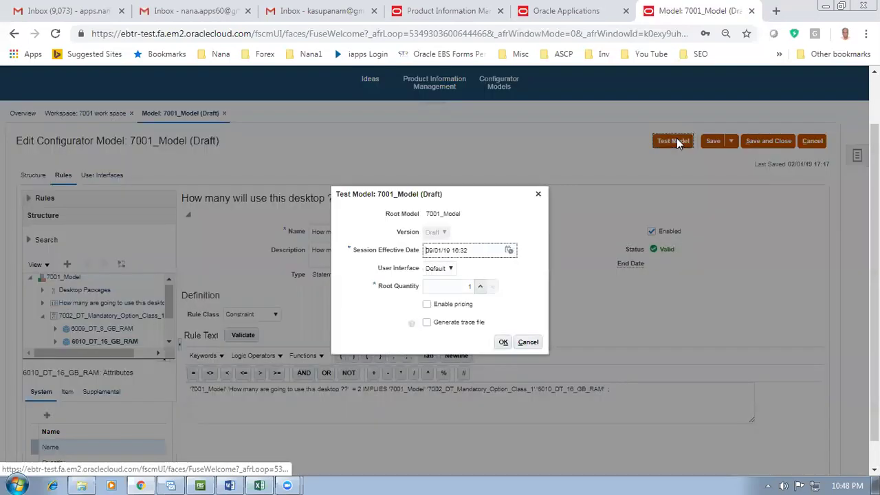
left_click(503, 342)
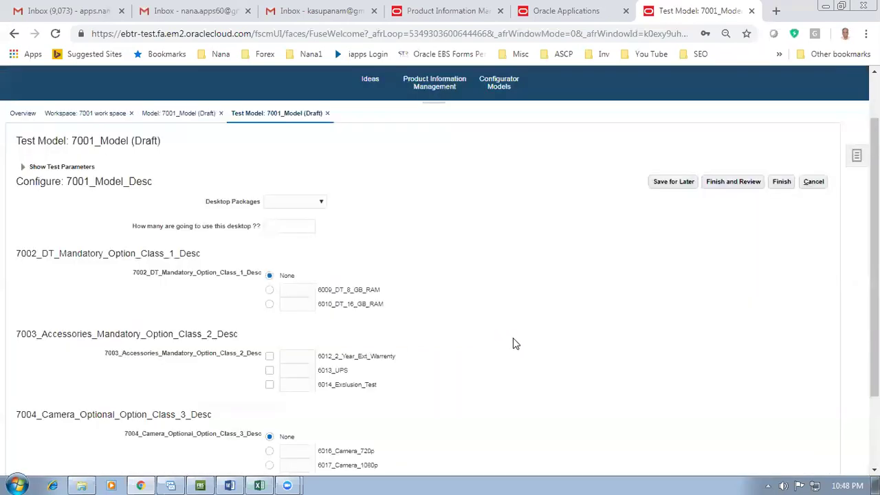
left_click(286, 225)
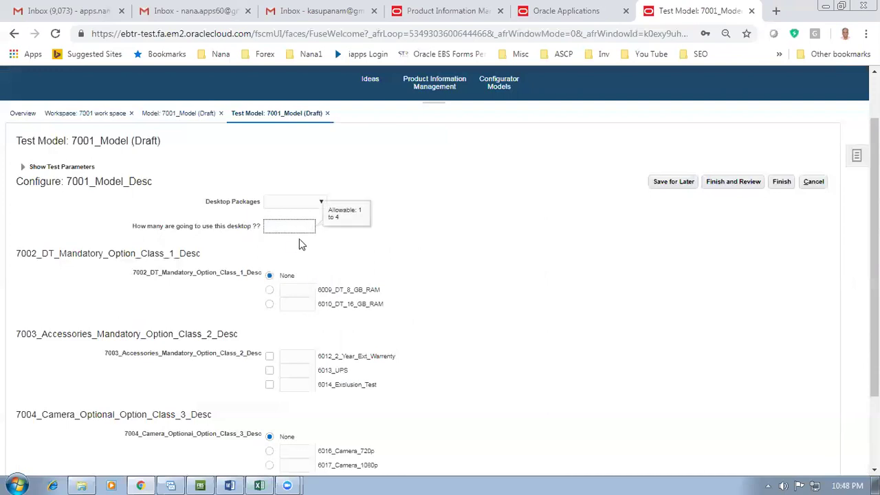
type("2")
key("Tab")
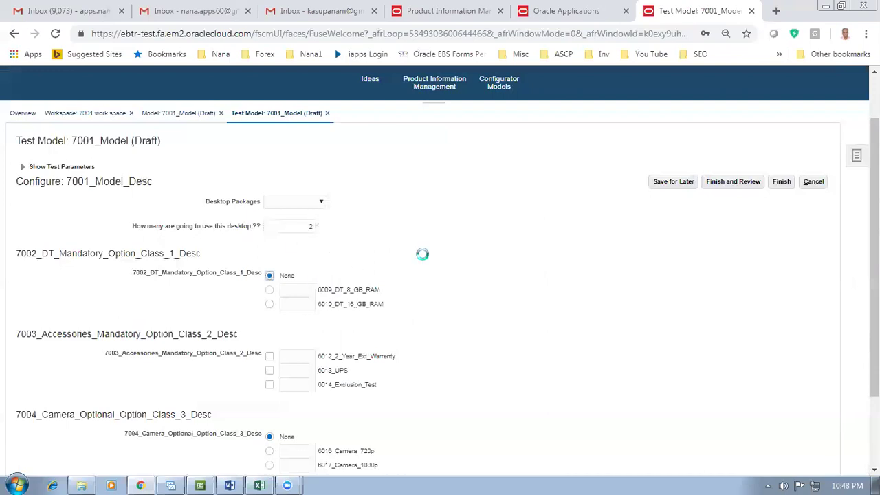
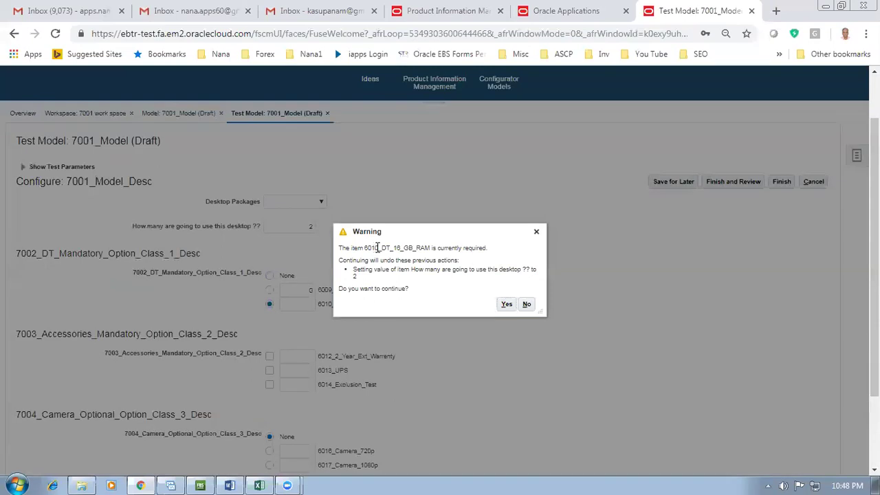
left_click_drag(377, 247, 457, 246)
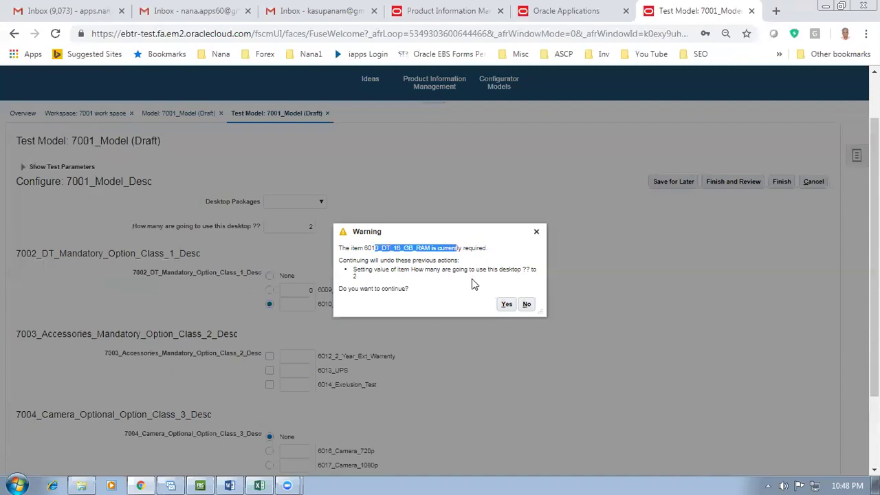
left_click(506, 304)
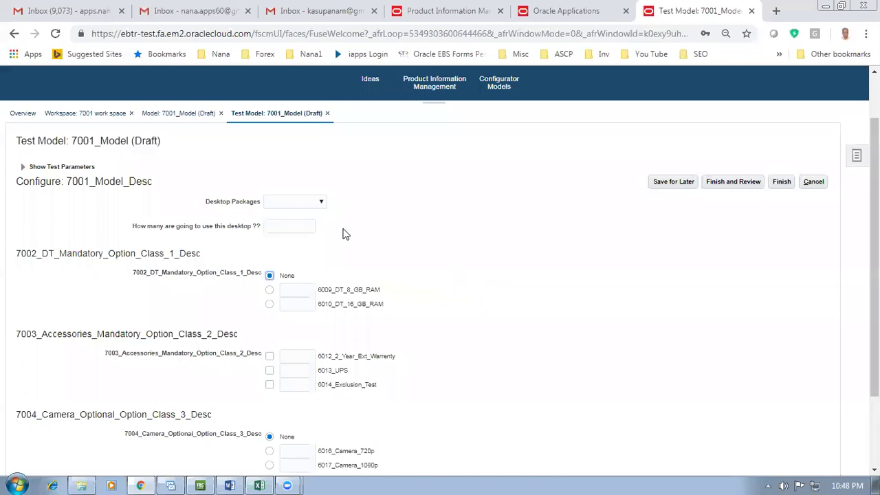
Try 3 and 2 as the number of desktop users, keeping the last entry at the warning, and discard the test
left_click(315, 223)
type("3")
key("Tab")
left_click(302, 226)
type("2")
key("Tab")
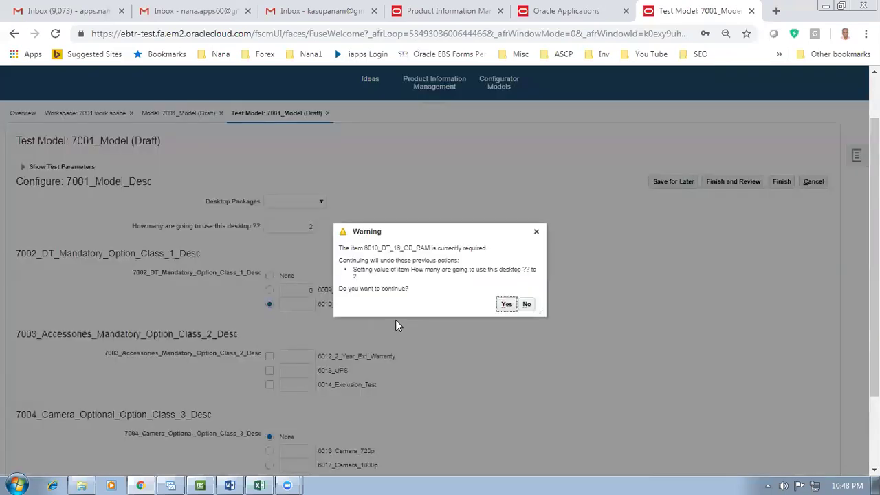
left_click(525, 304)
left_click(813, 182)
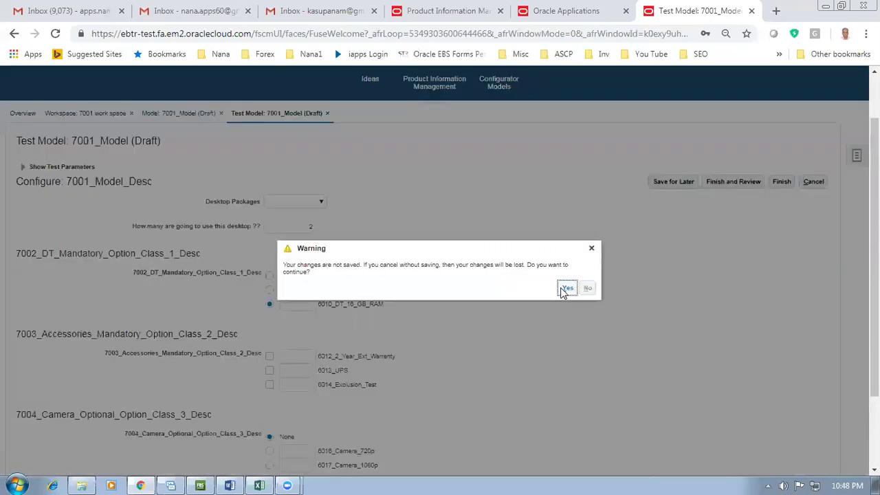
left_click(563, 291)
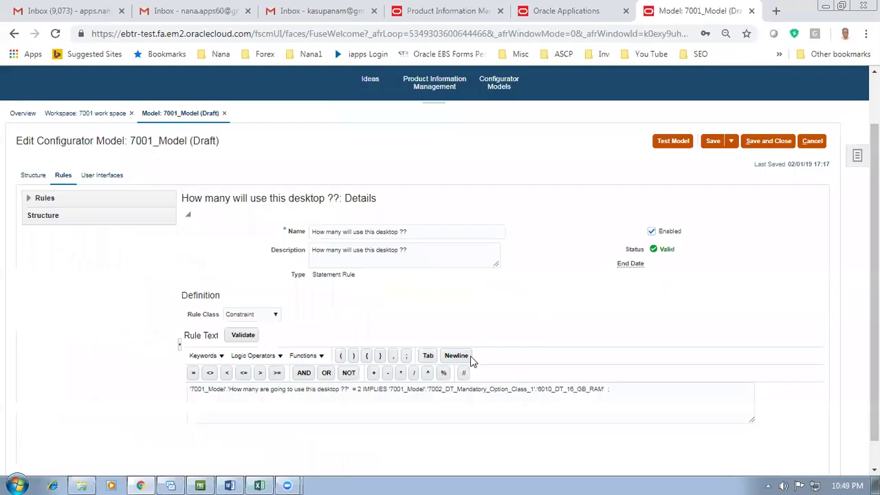
Replace the equals operator in the rule text with > so the condition is > 2, save, and validate the rule
left_click(353, 392)
key("Delete")
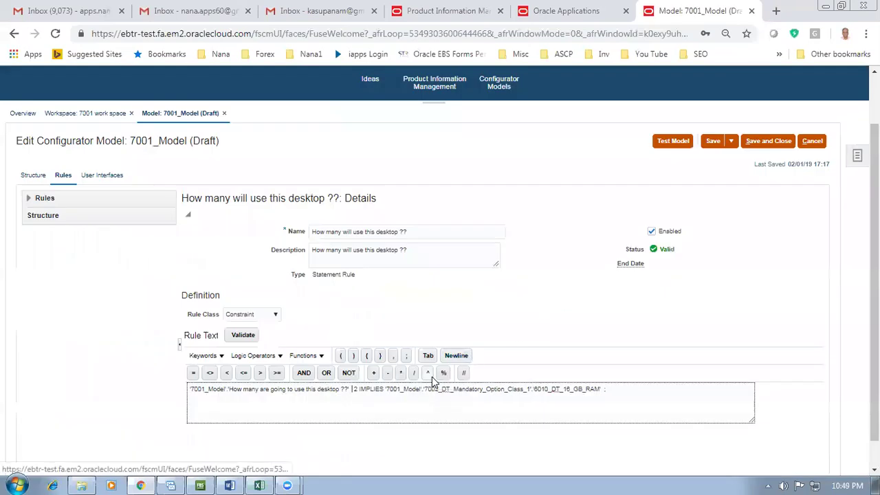
type(">")
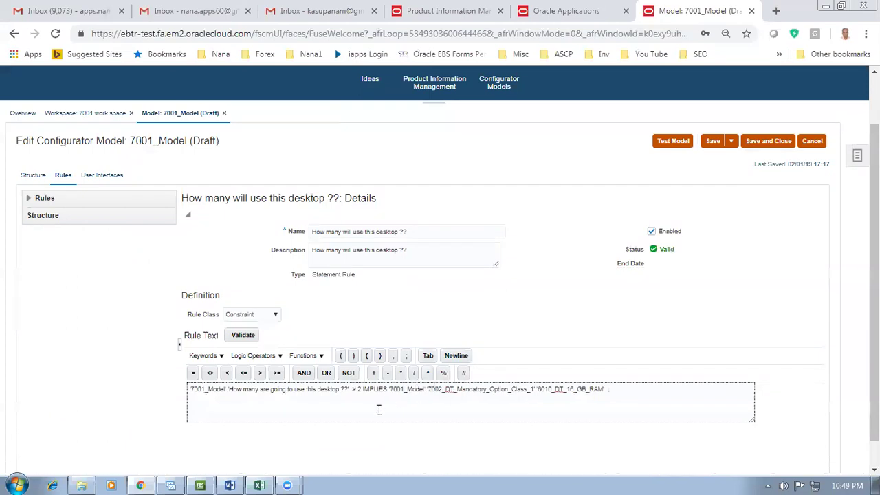
left_click(713, 141)
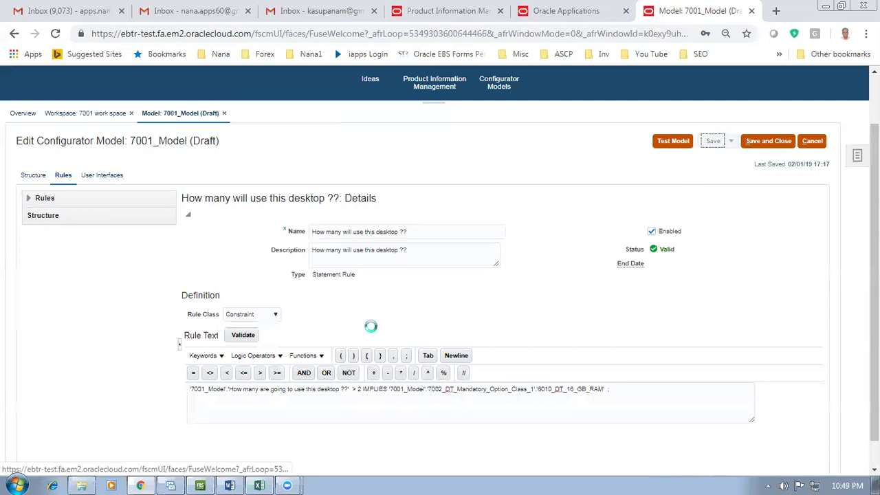
left_click(242, 335)
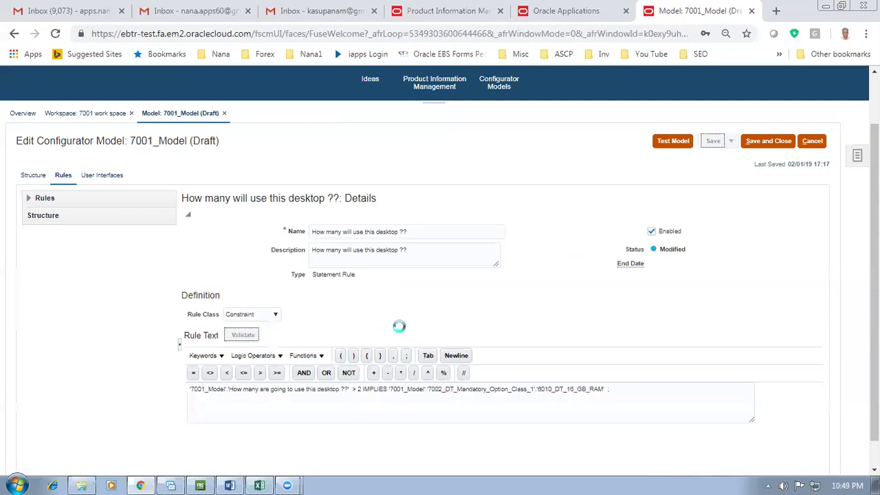
left_click(465, 284)
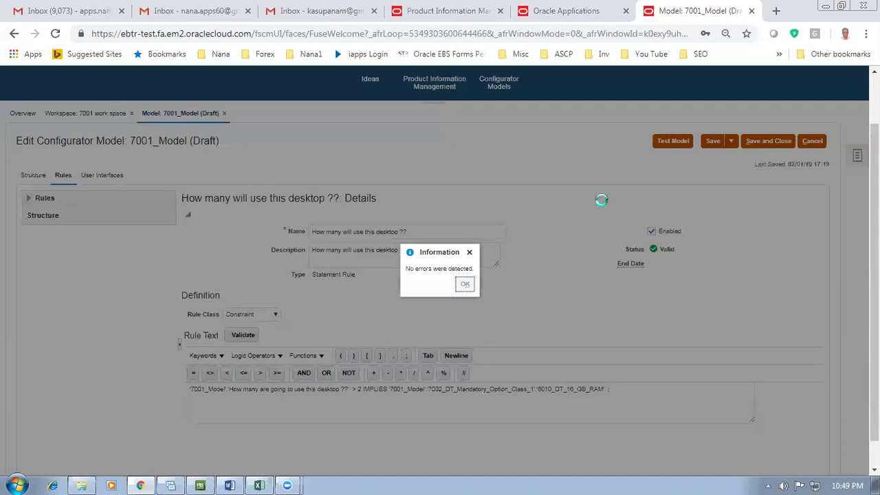
Test the model with 3 desktop users, keeping the entry at the warning, and discard the test configuration
left_click(670, 142)
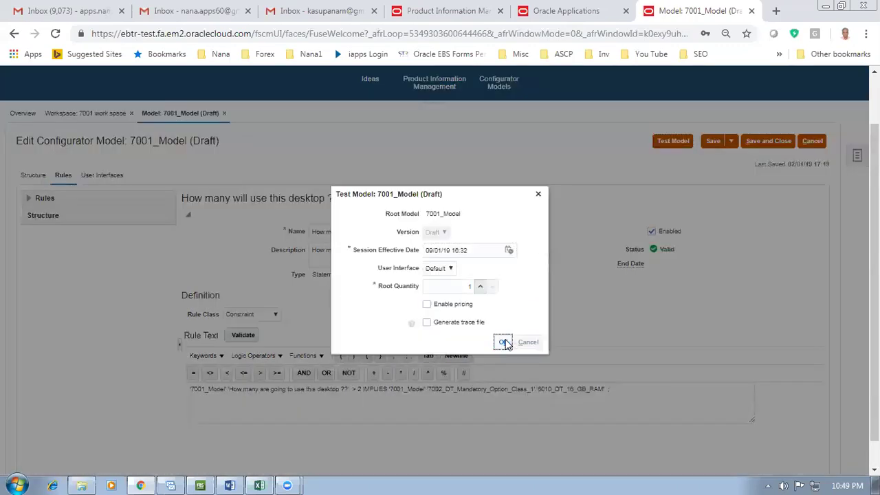
left_click(504, 342)
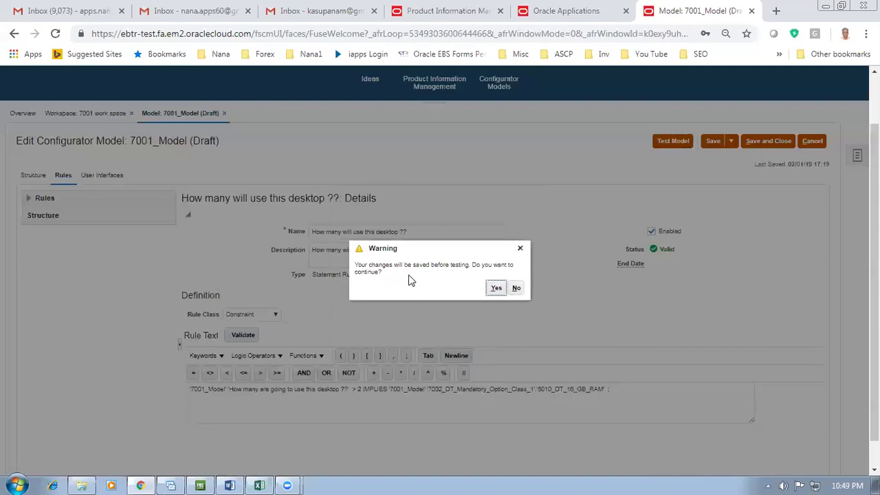
left_click(494, 291)
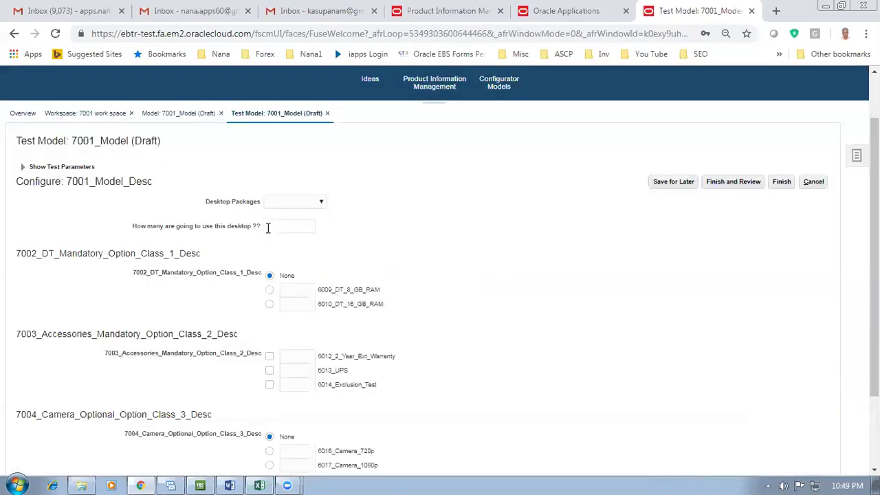
left_click(268, 226)
type("3")
left_click(291, 266)
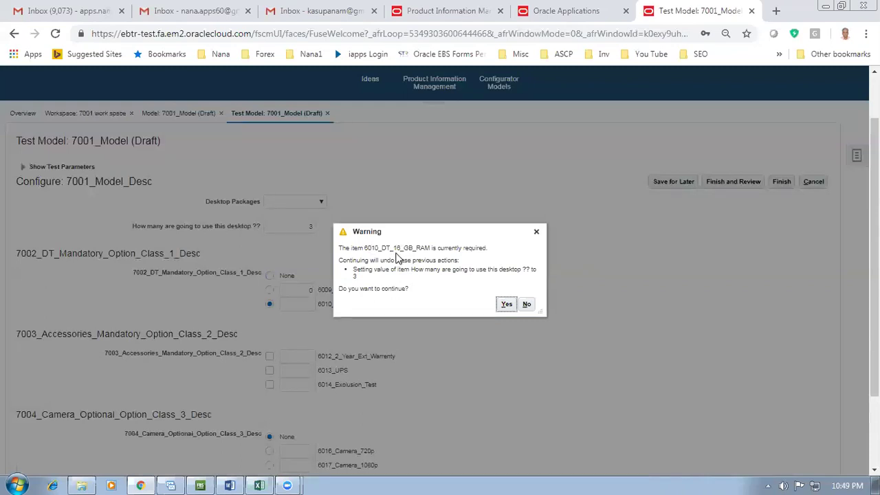
left_click(525, 306)
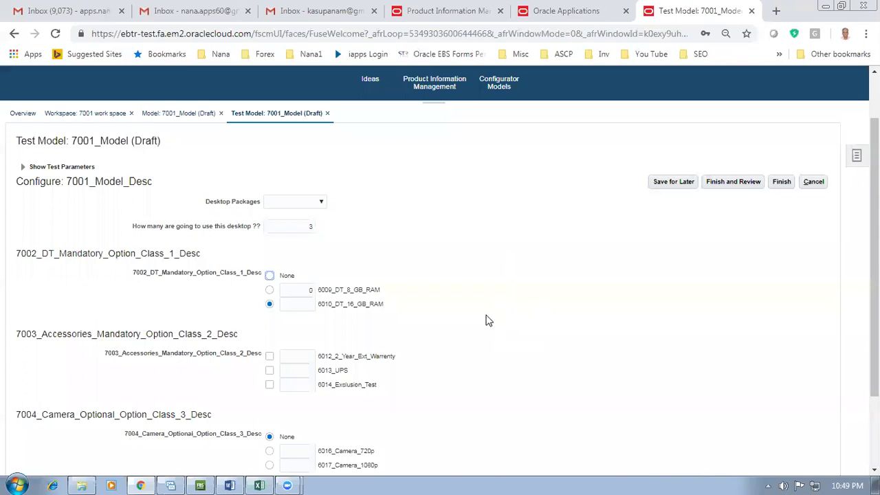
left_click(814, 181)
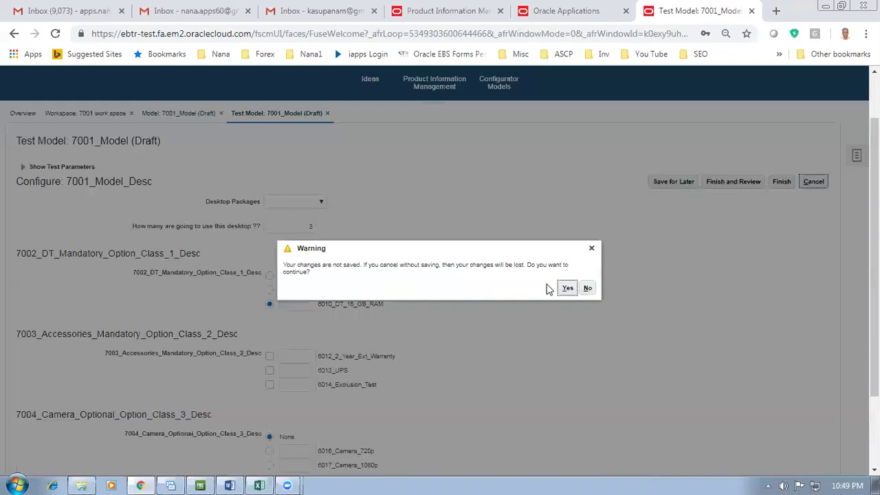
left_click(562, 291)
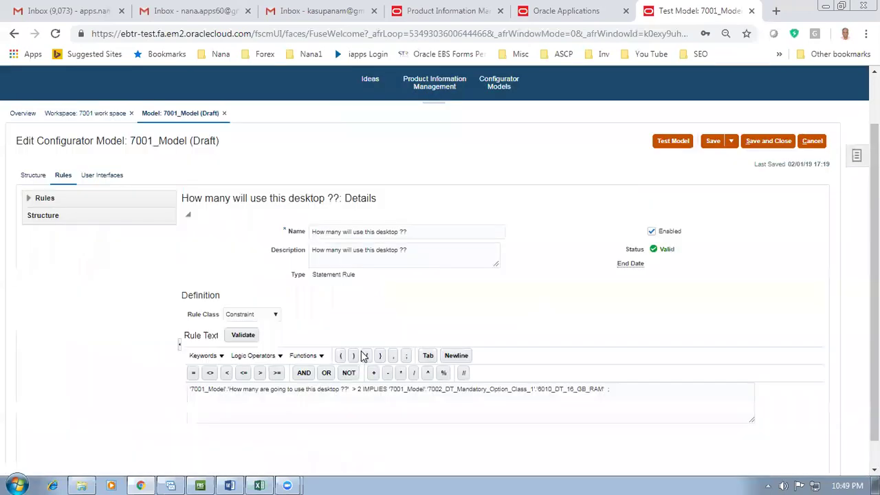
Replace the IMPLIES operator in the rule text with REQUIRES
left_click(363, 389)
left_click(254, 357)
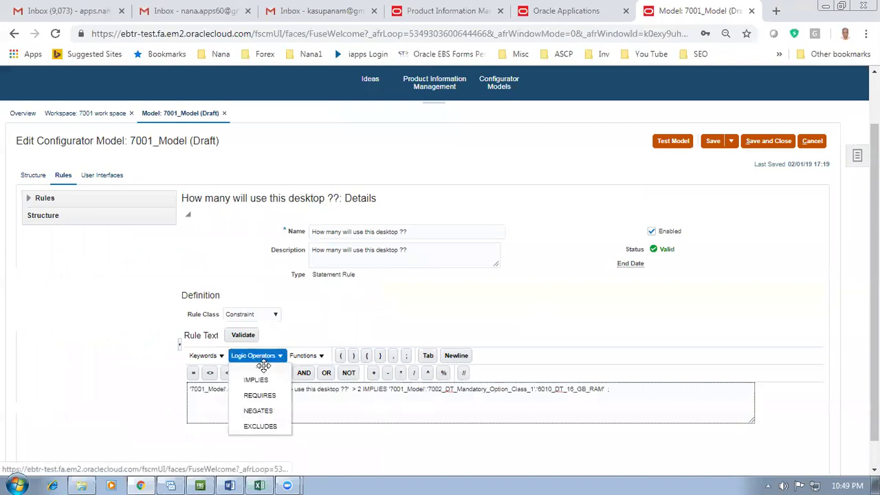
left_click(259, 395)
left_click(396, 389)
key("Delete")
key("Delete")
key("Delete")
key("Delete")
key("Delete")
key("Delete")
key("Delete")
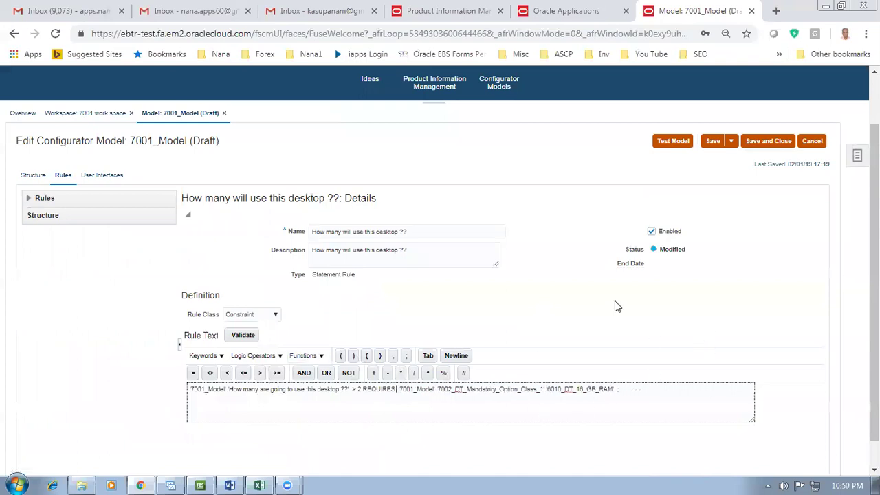
Save the model and validate the REQUIRES rule
left_click(713, 141)
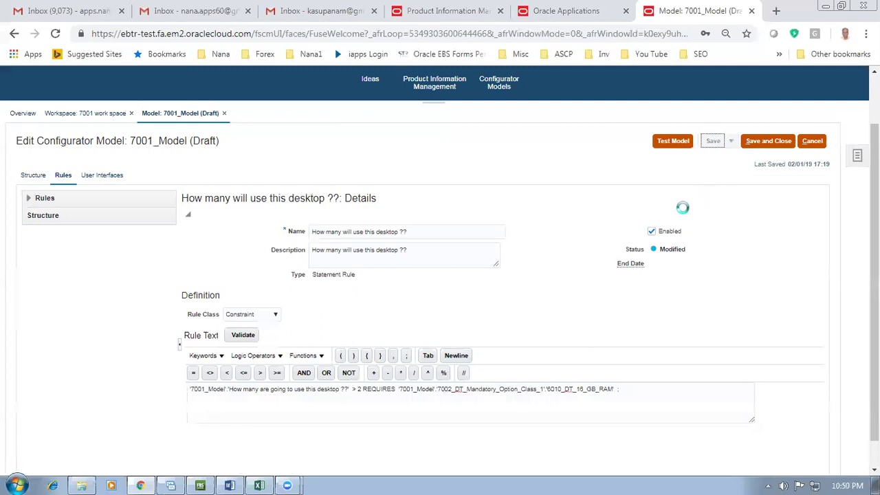
left_click(243, 335)
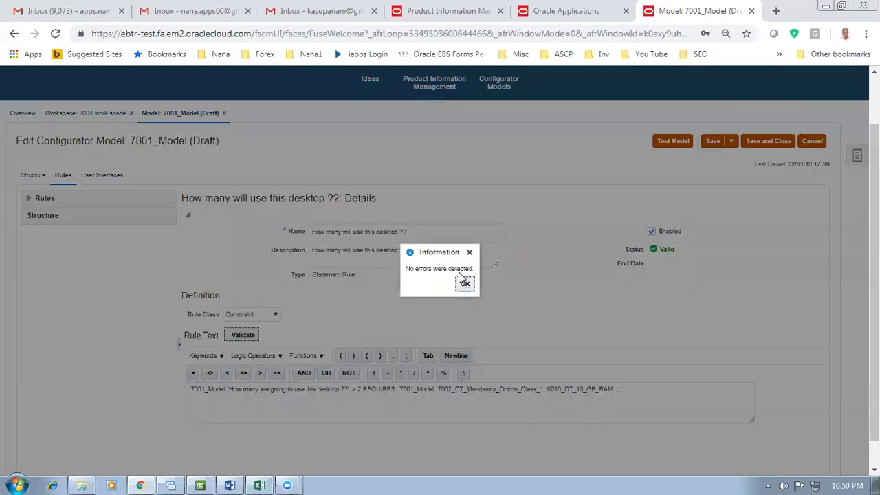
left_click(464, 286)
Start a test of the model with the default parameters, saving the changes before testing
left_click(660, 143)
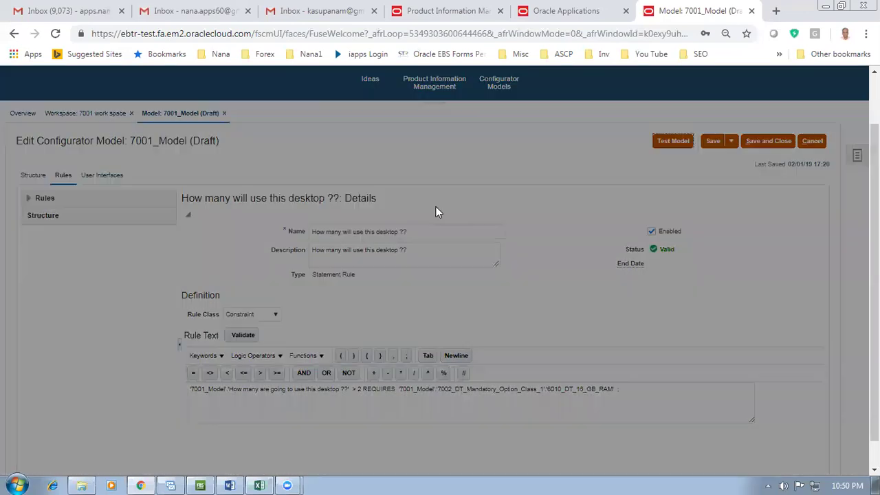
left_click(502, 341)
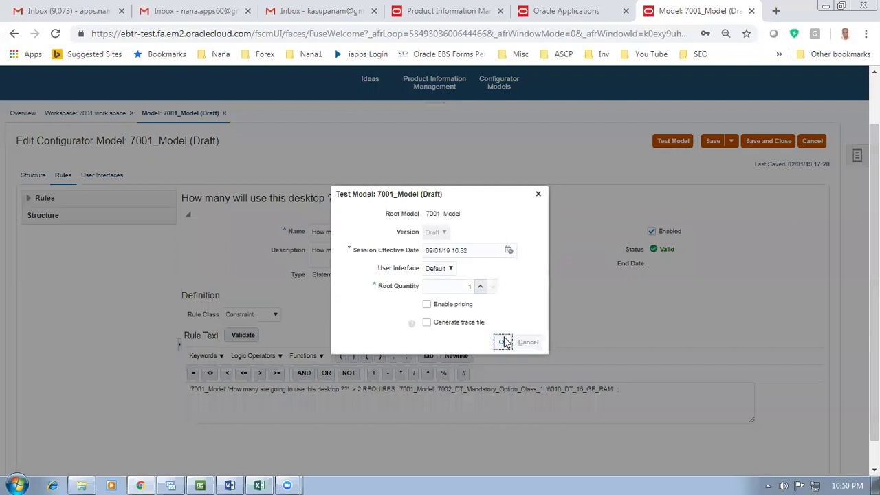
left_click(496, 288)
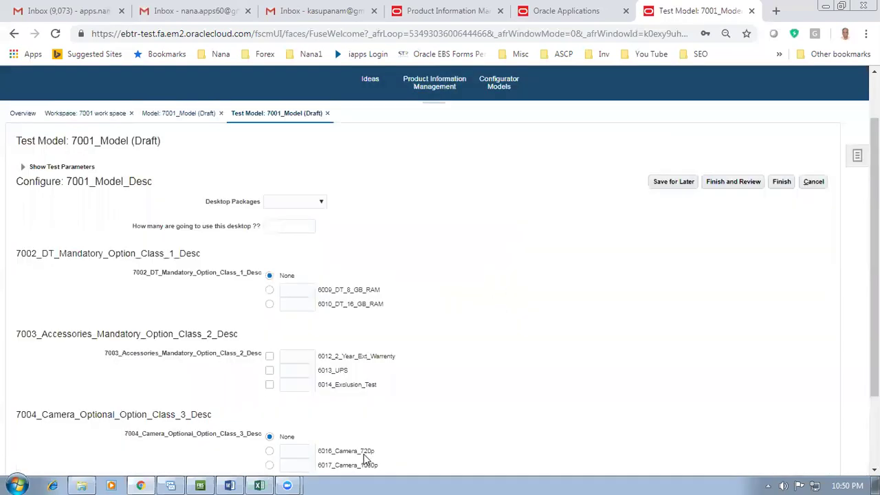
Test the REQUIRES rule by entering 3 desktop users and choosing to continue at the warning
left_click(283, 227)
type("3")
key("Tab")
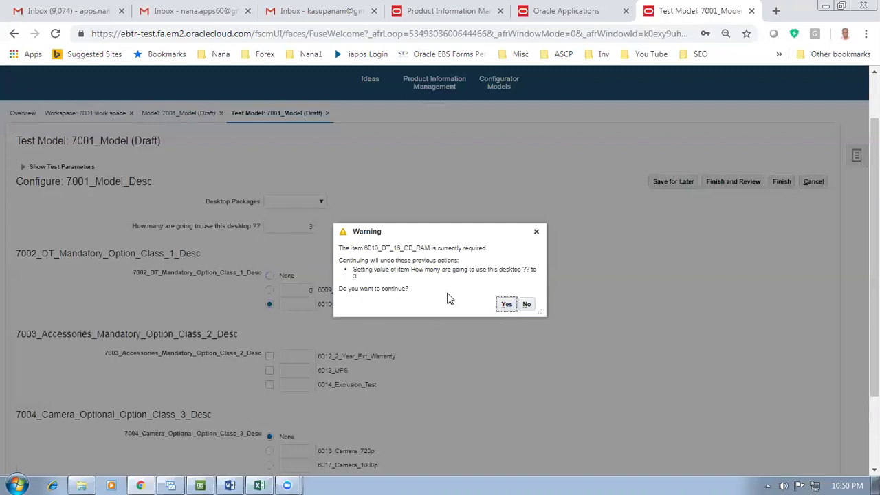
left_click(502, 307)
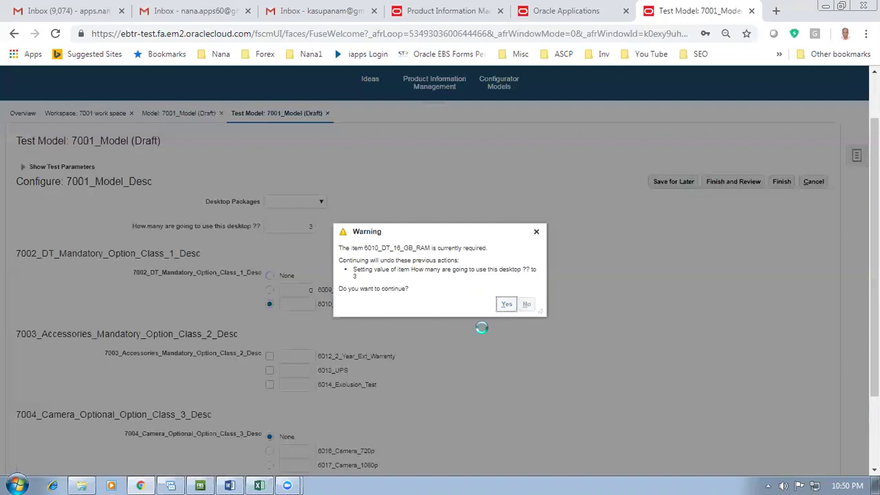
Enter 3 desktop users again, decline to continue at the warning, and discard the test configuration
left_click(301, 225)
type("3")
left_click(338, 266)
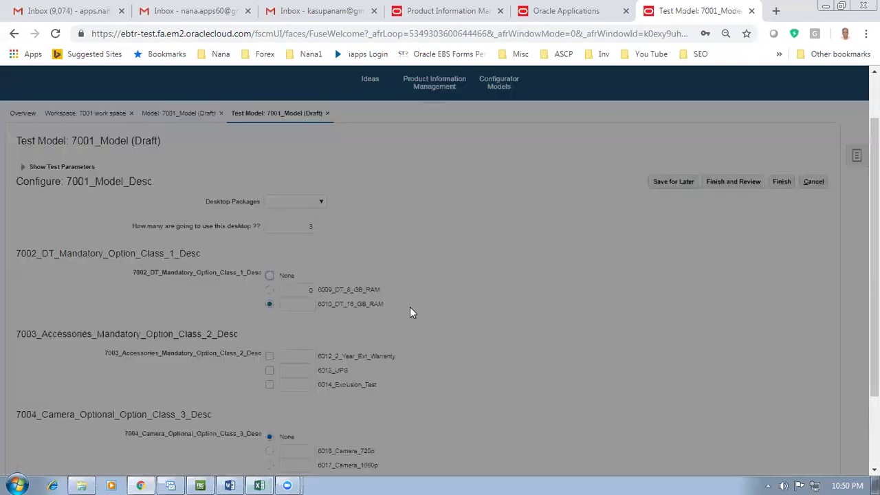
left_click(526, 304)
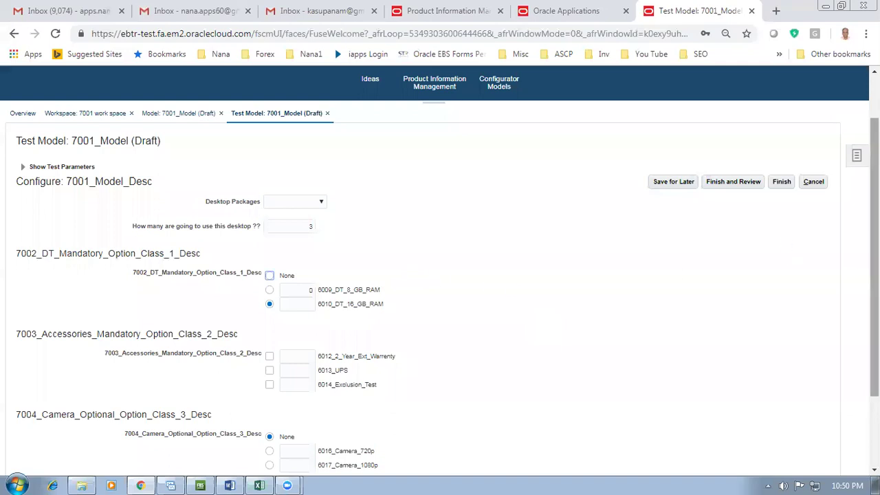
left_click(822, 180)
left_click(565, 289)
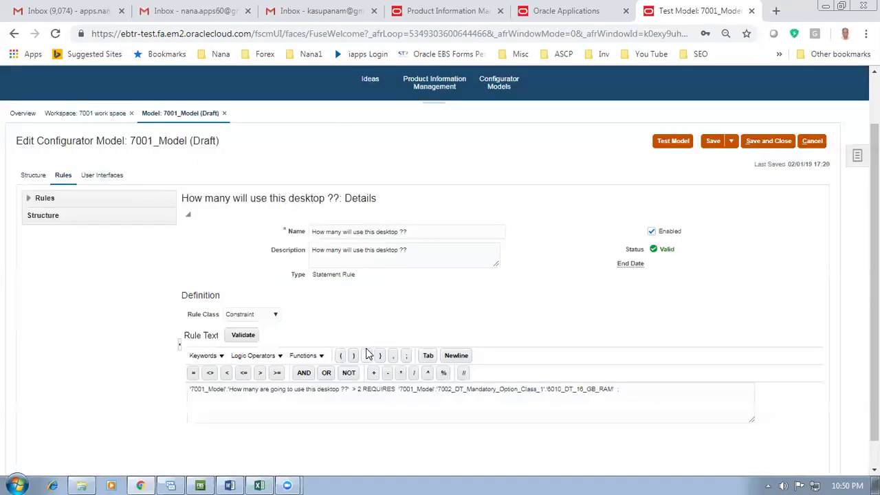
Try enclosing the 2 in the rule text in double quotes, saving the model and validating the rule
left_click(359, 396)
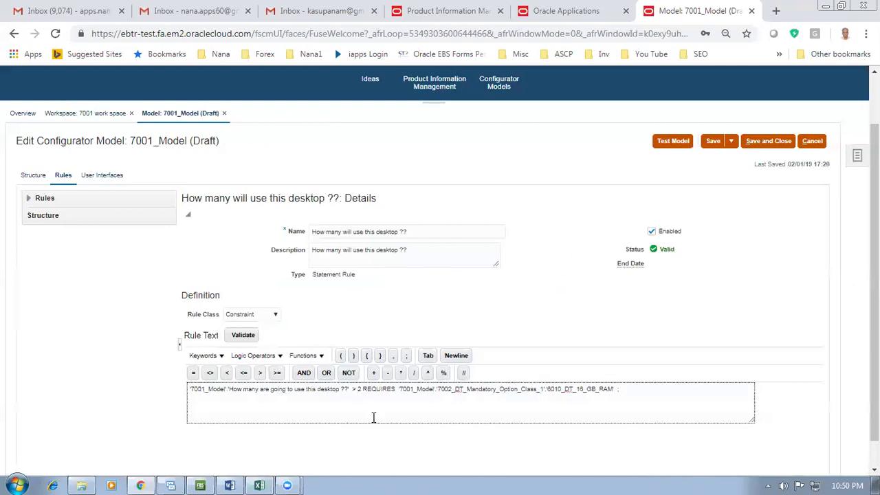
type("'.")
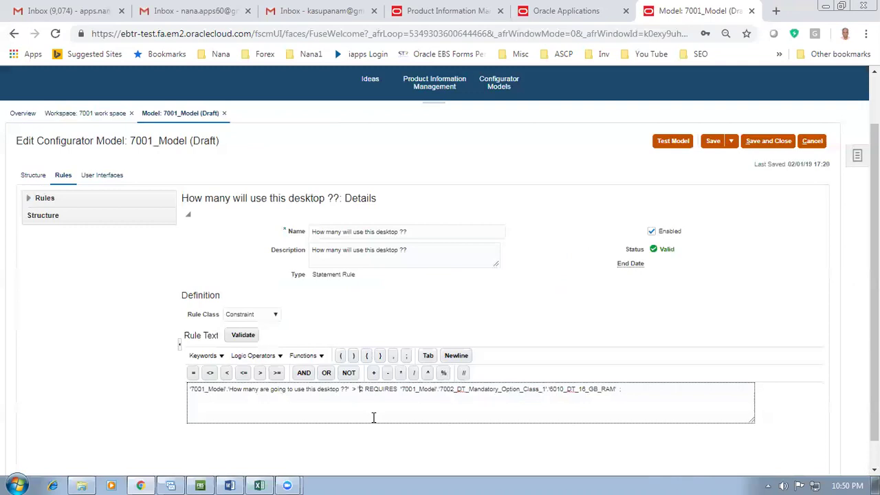
type("'")
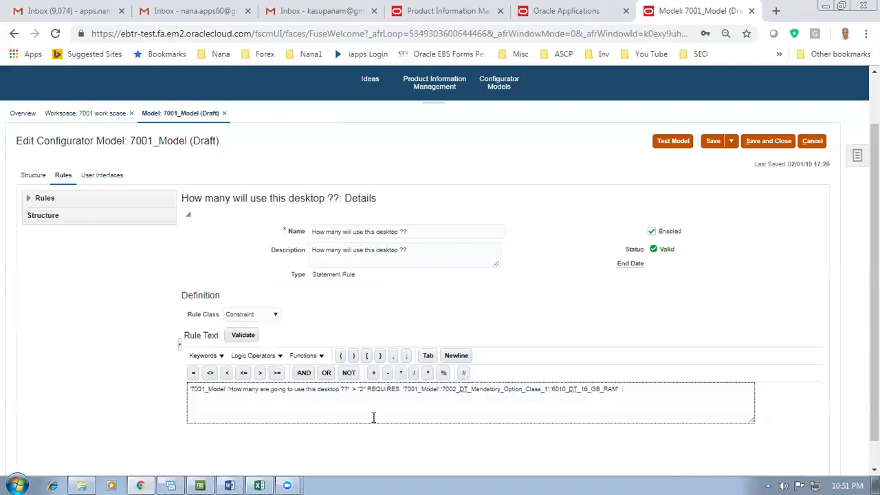
left_click(365, 390)
left_click(712, 142)
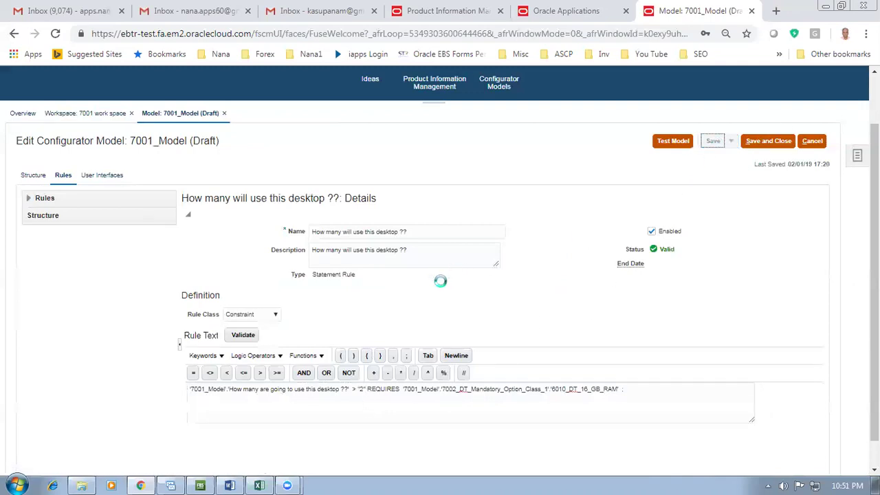
left_click(245, 338)
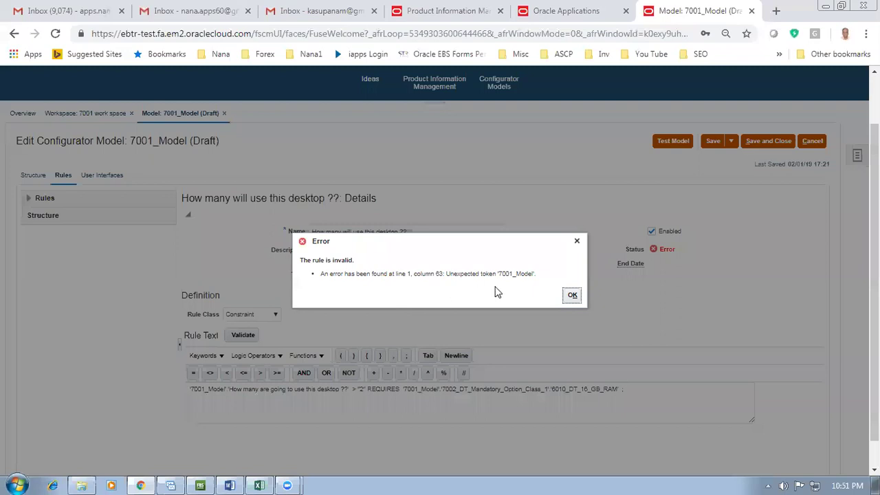
left_click(570, 295)
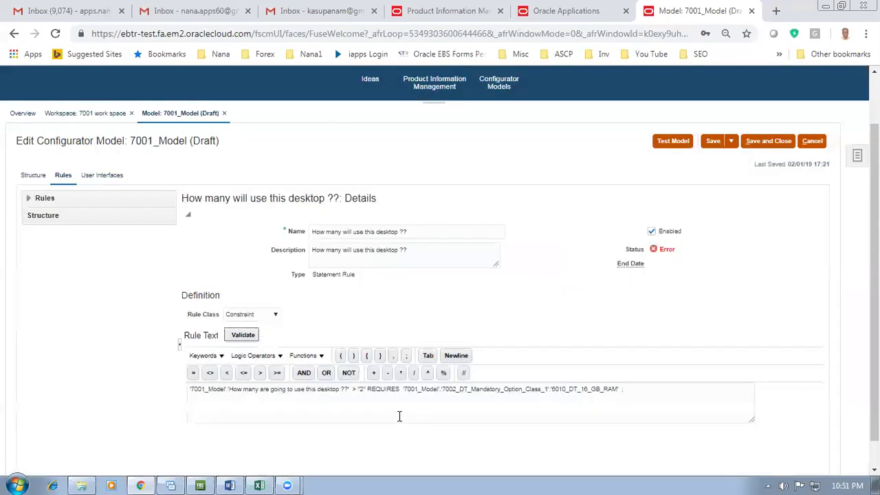
left_click(353, 389)
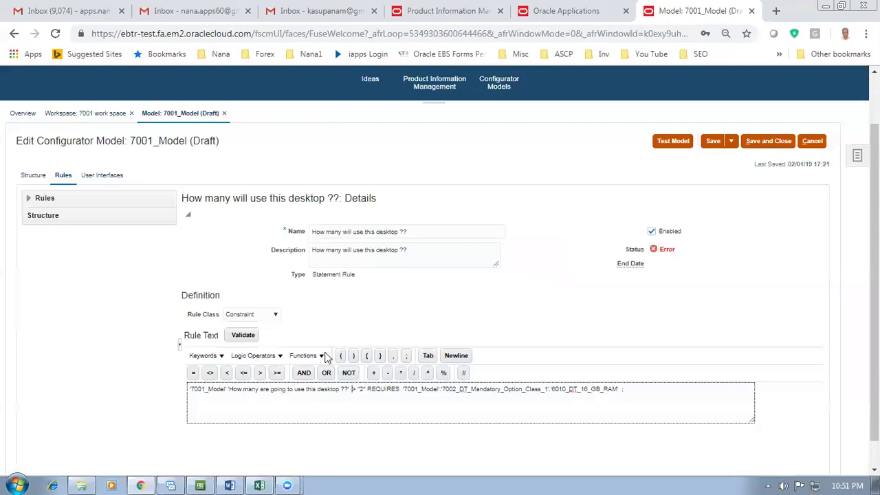
left_click(260, 360)
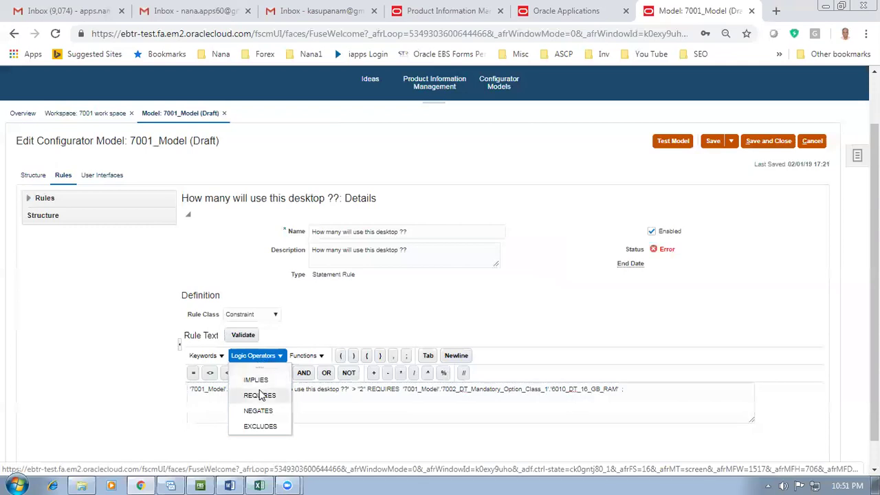
left_click(389, 323)
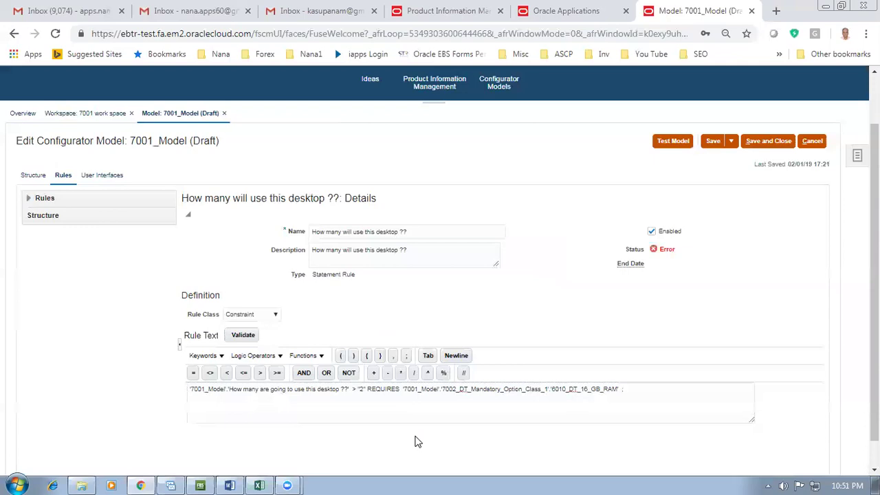
Try single quotes instead of double quotes around the 2 in the rule text, saving and validating the rule
left_click(358, 389)
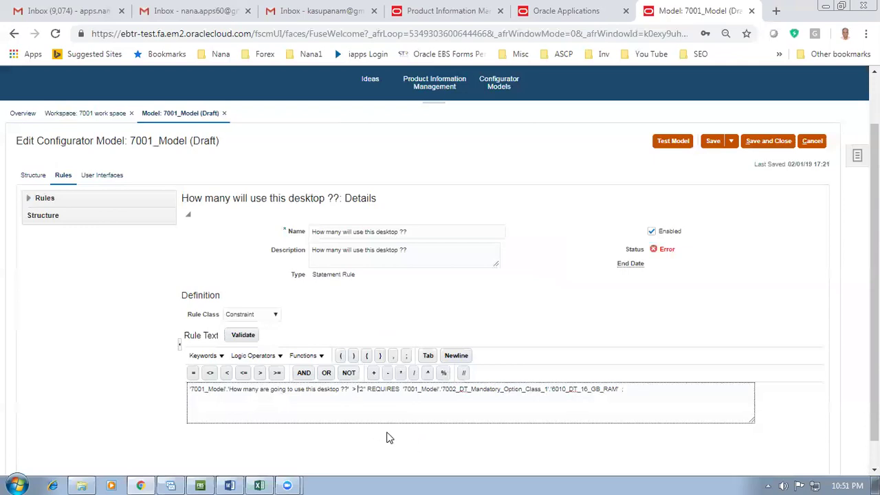
key("BackSpace")
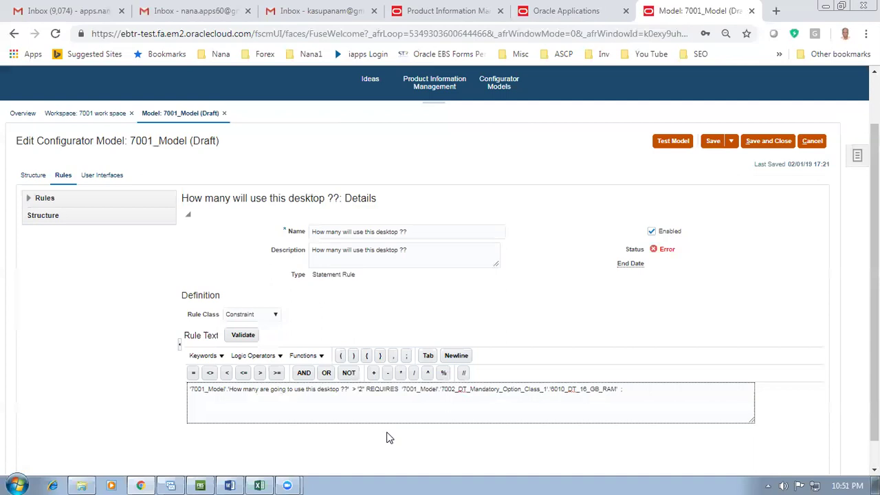
key("BackSpace")
type("'")
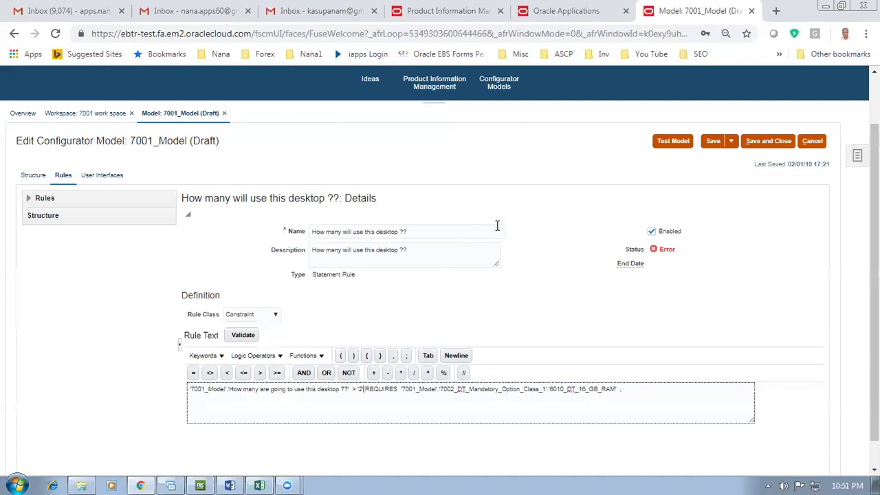
left_click(713, 141)
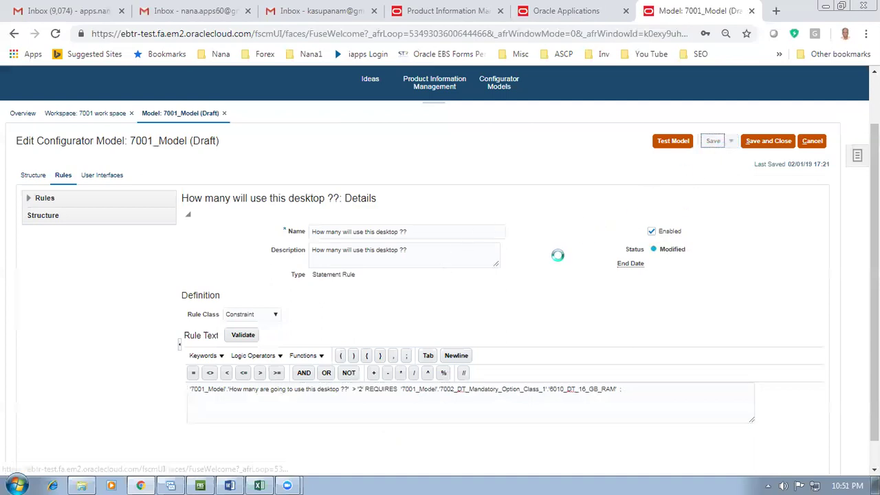
left_click(242, 335)
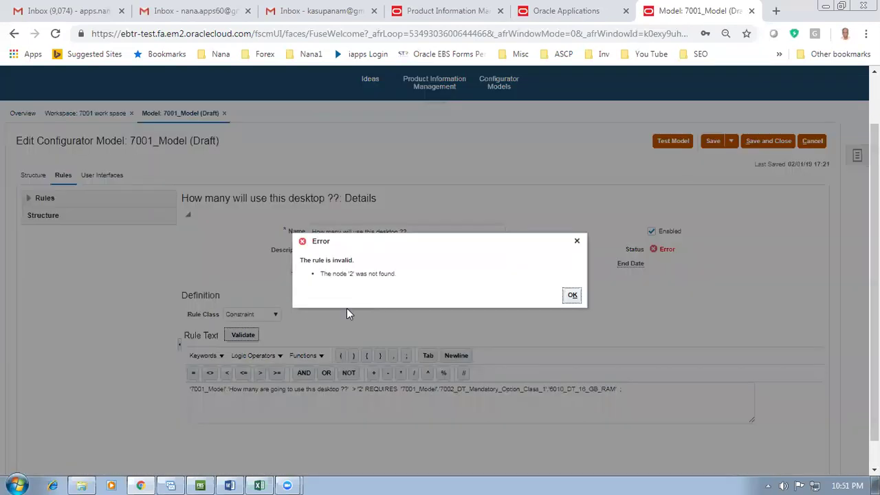
left_click(572, 296)
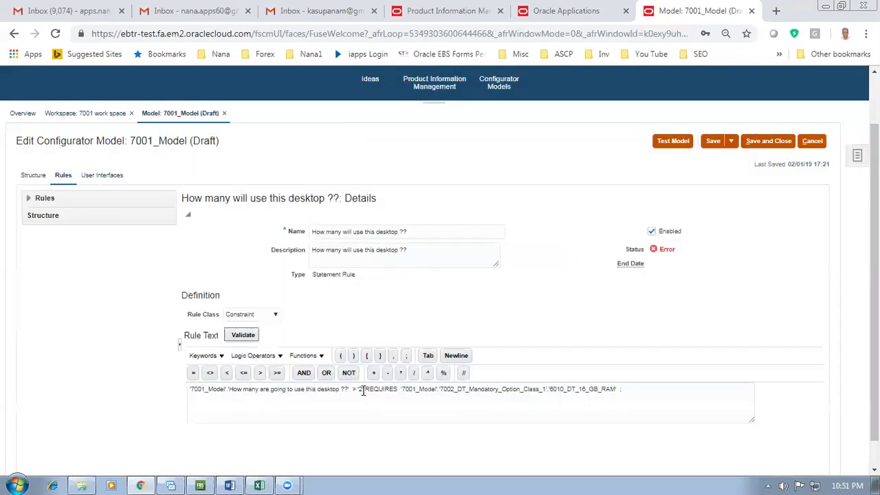
Try the rule text with only an opening single quote before the 2, saving and validating the rule
left_click(361, 389)
key("BackSpace")
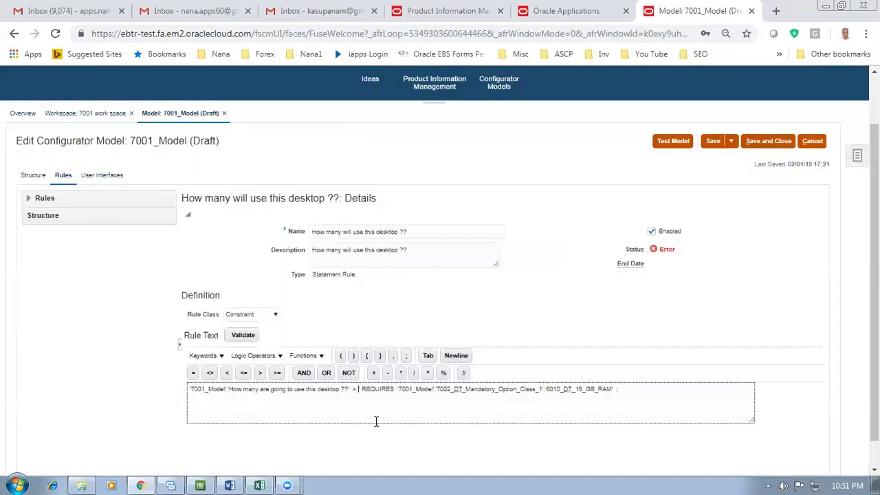
key("Delete")
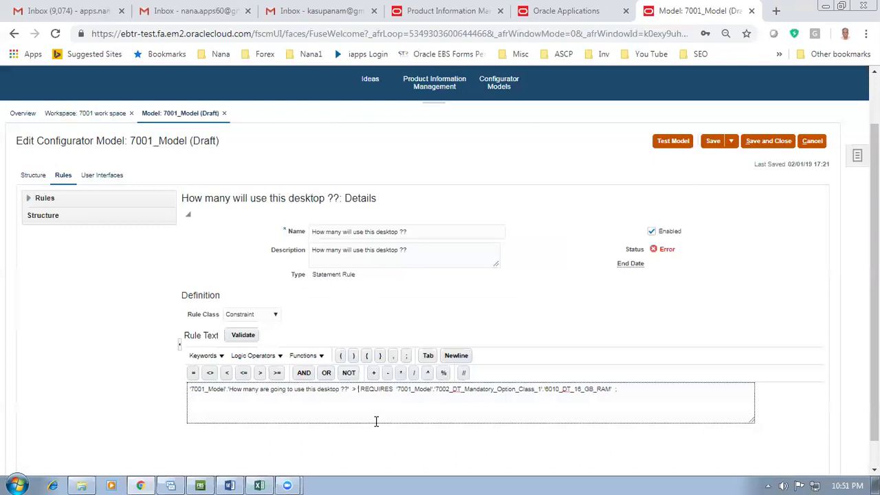
key("Delete")
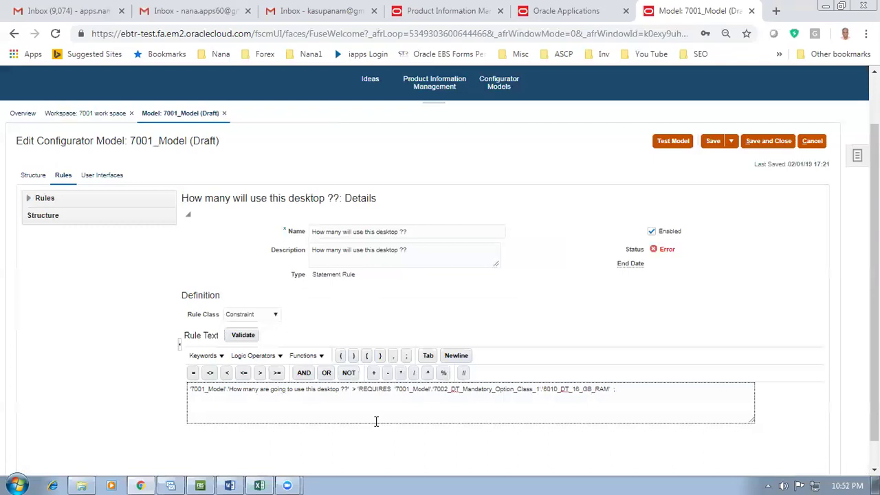
type("2")
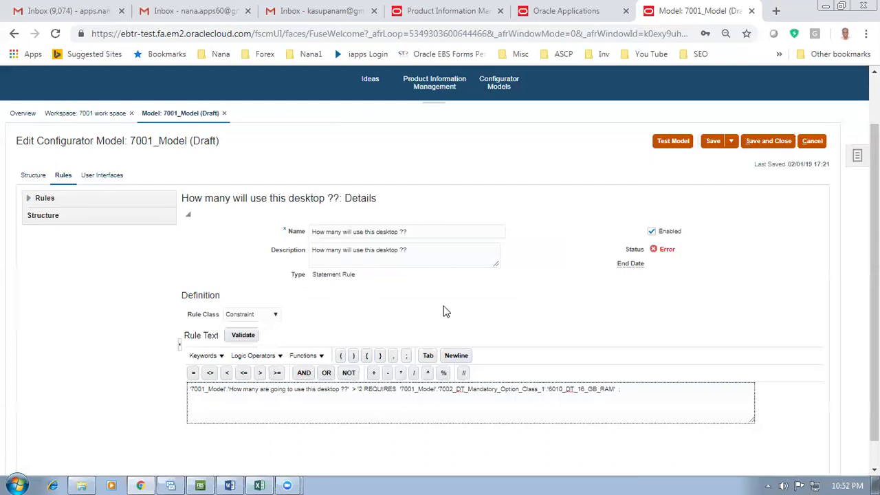
left_click(711, 143)
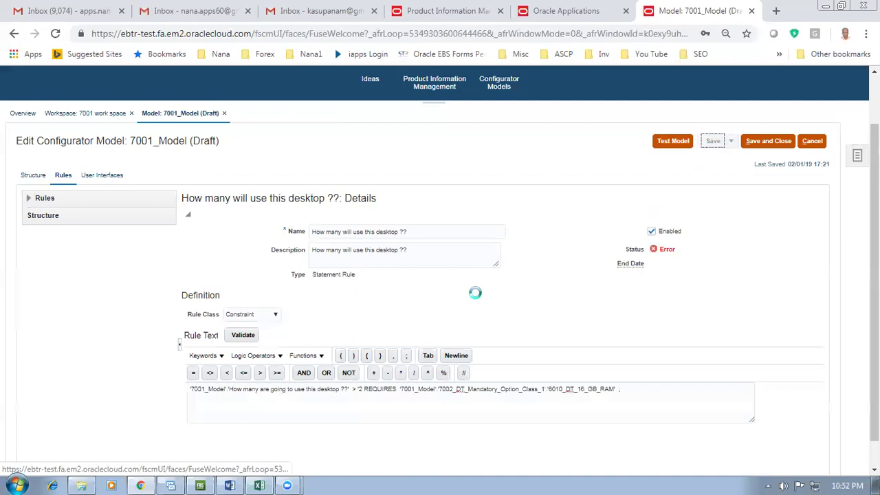
left_click(253, 336)
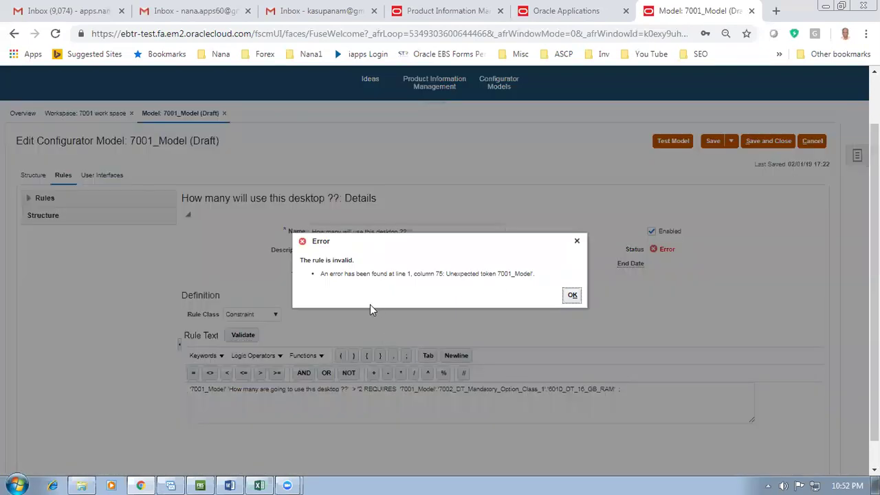
left_click(572, 295)
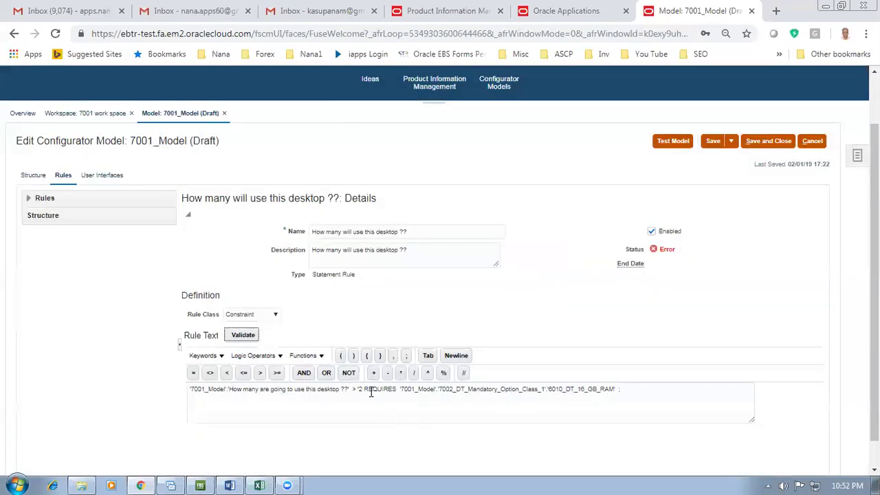
Restore the rule condition to an unquoted > 2 before REQUIRES, and save and validate the rule
left_click(359, 389)
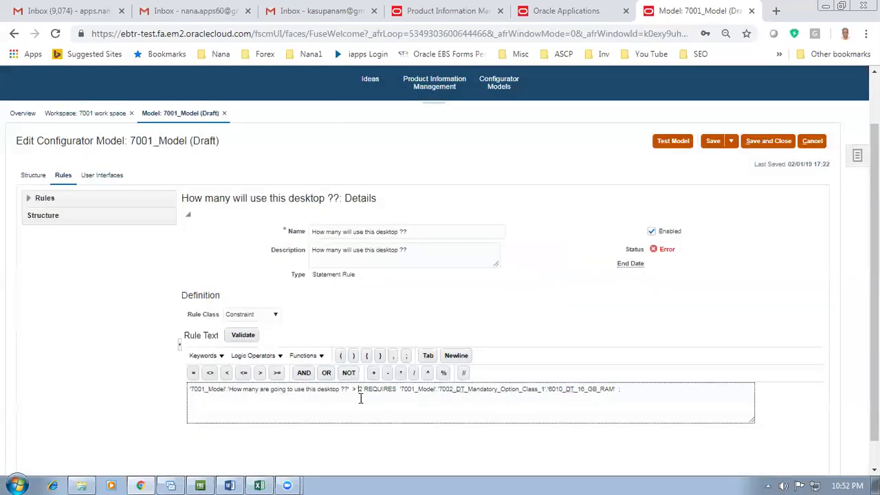
key("BackSpace")
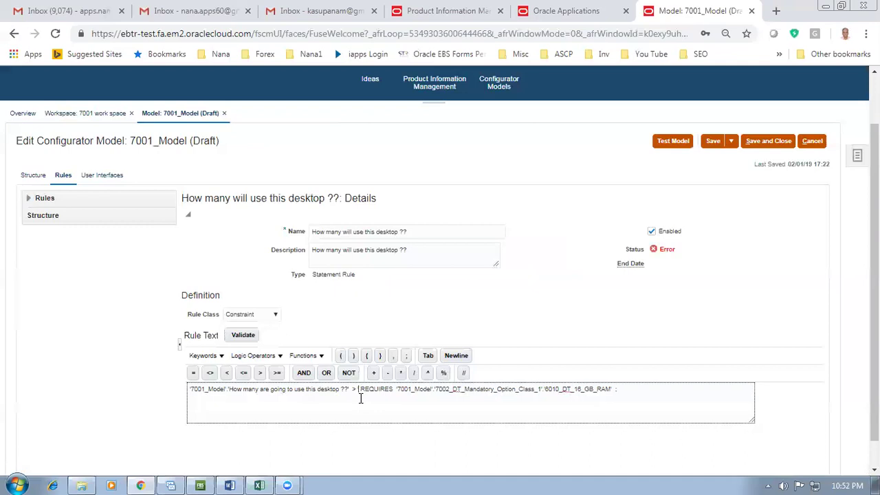
key("BackSpace")
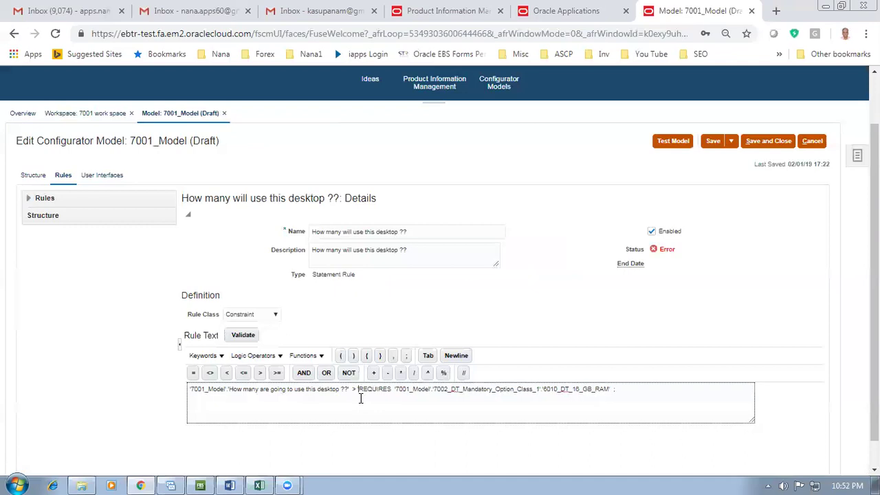
type("'2")
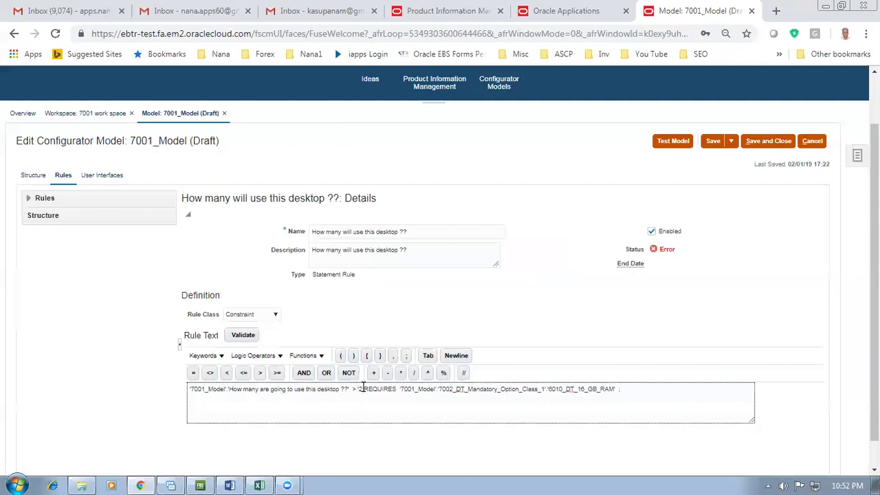
key("BackSpace")
key("BackSpace")
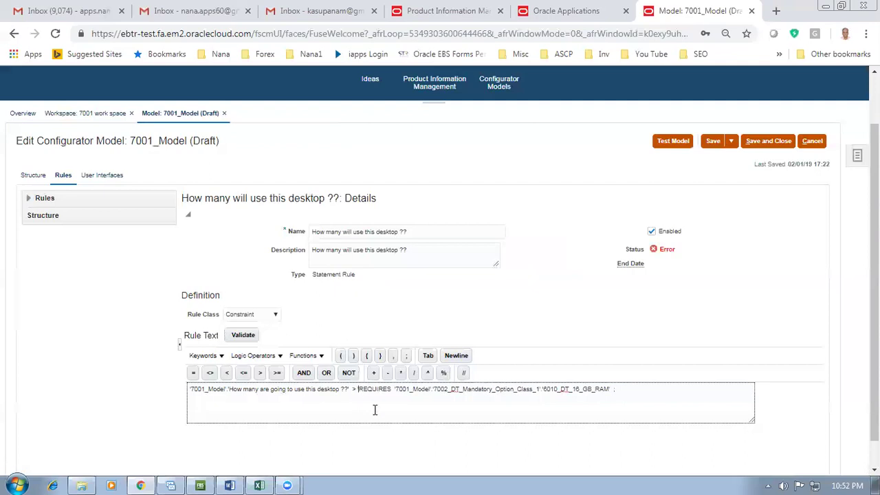
type("2")
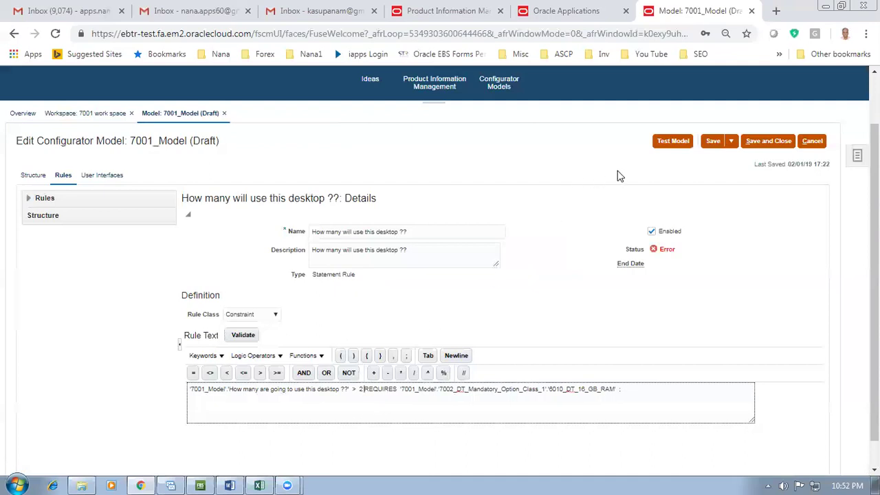
left_click(714, 142)
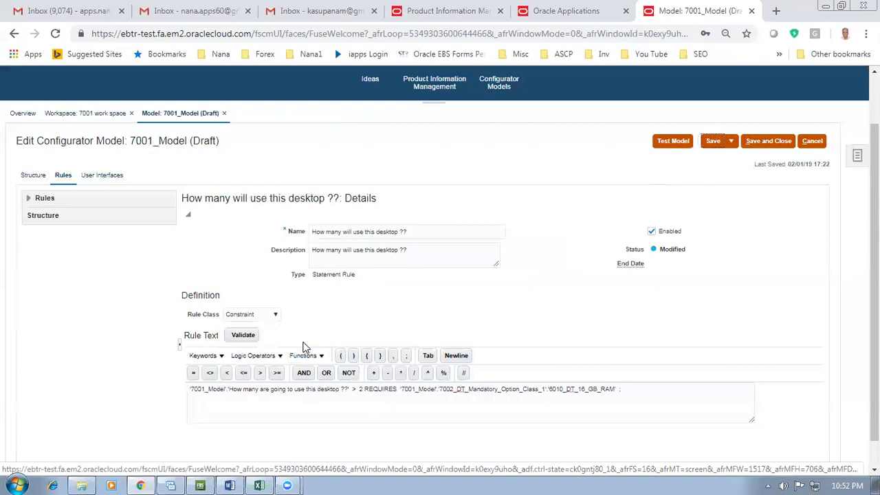
left_click(242, 335)
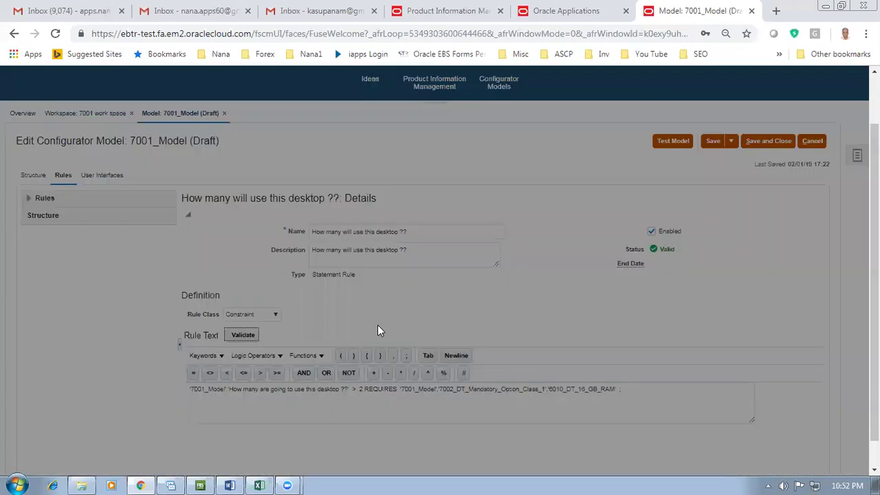
Start a test session of 7001_Model with the default test parameters, agreeing to save the changes first
left_click(461, 289)
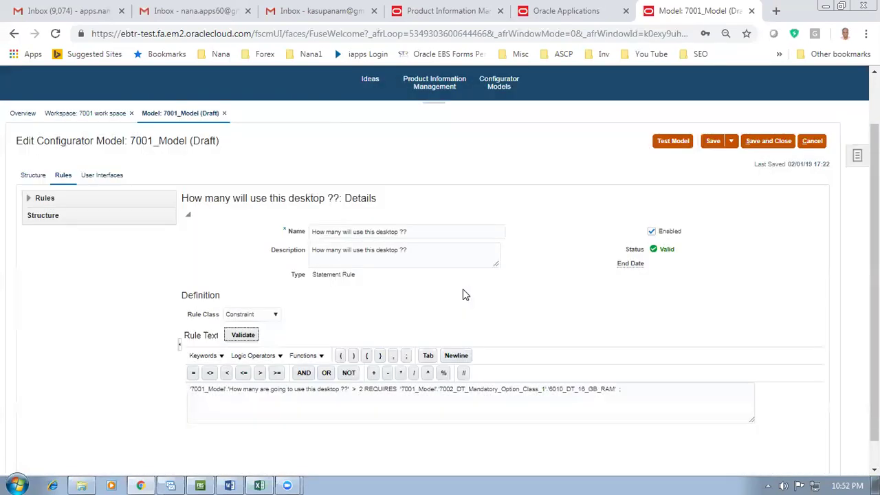
left_click(673, 141)
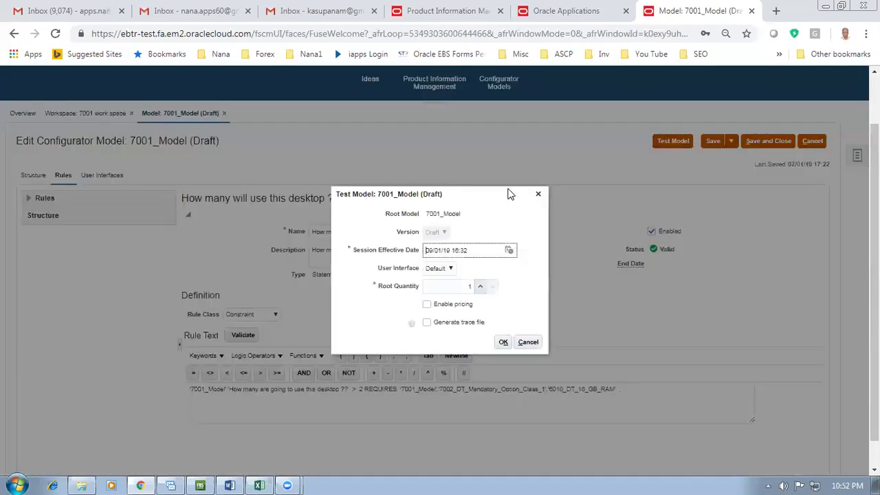
left_click(503, 342)
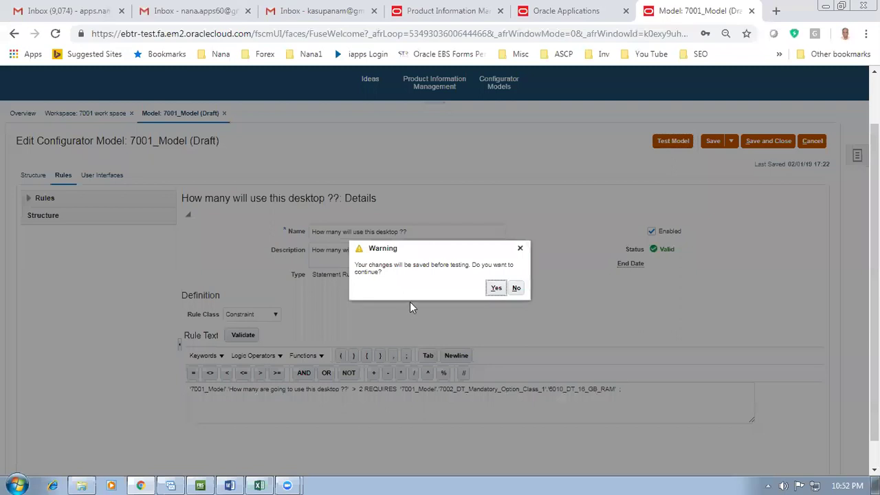
left_click(496, 289)
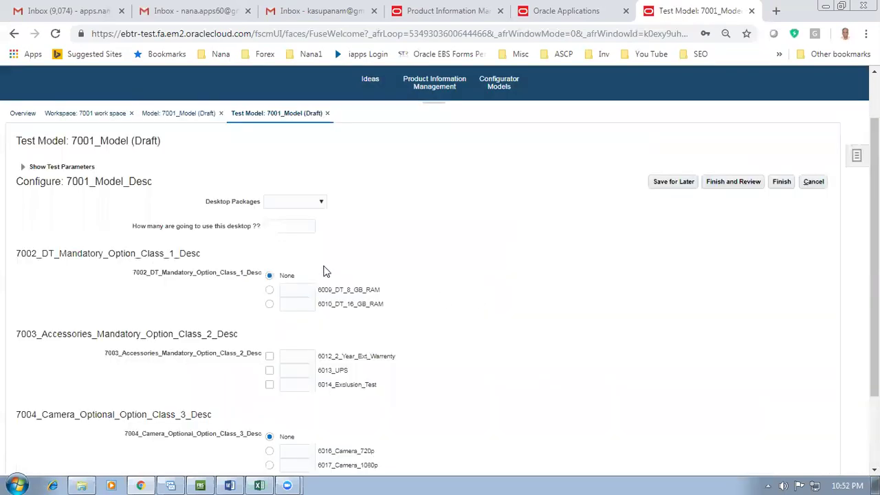
Enter 3 as the number of desktop users, and decline overriding the required 6010_DT_16_GB_RAM selection
left_click(292, 225)
type("3")
left_click(492, 307)
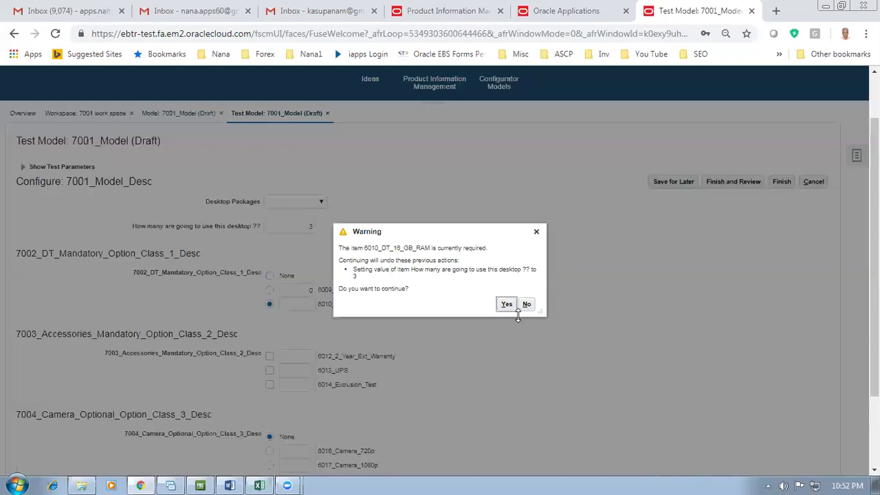
left_click_drag(443, 239, 534, 241)
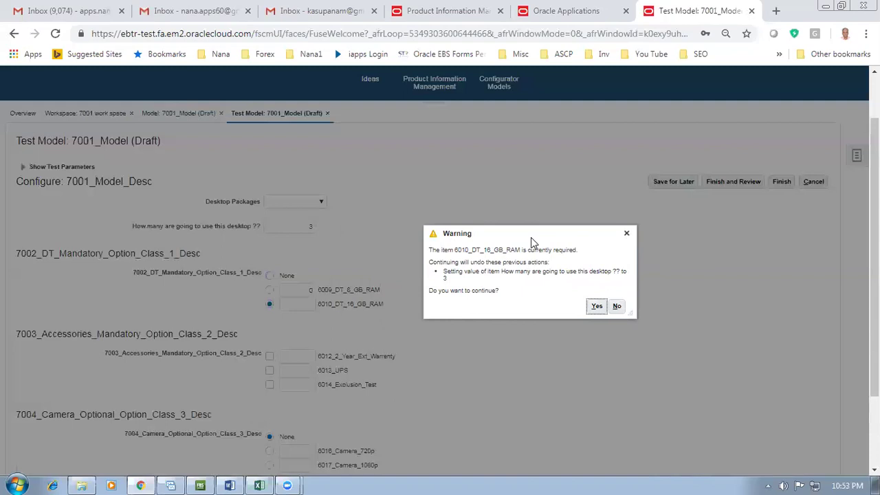
left_click(616, 308)
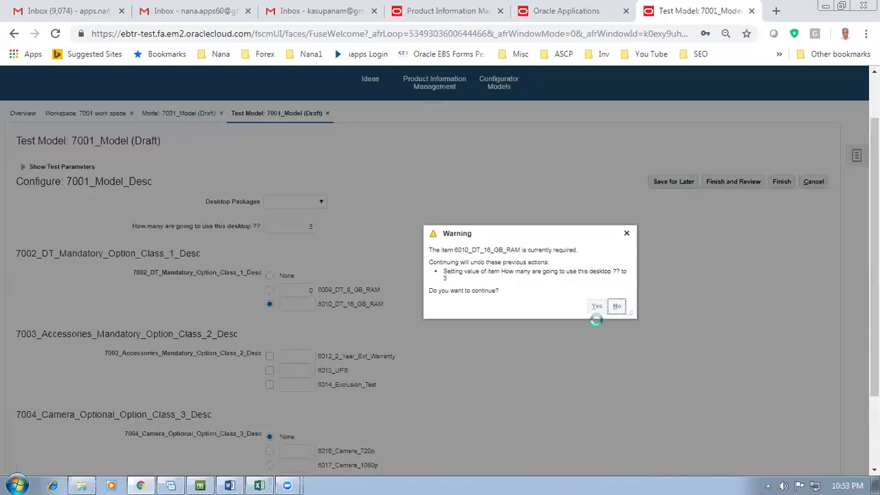
Cancel the test session and return to editing 7001_Model
left_click(813, 181)
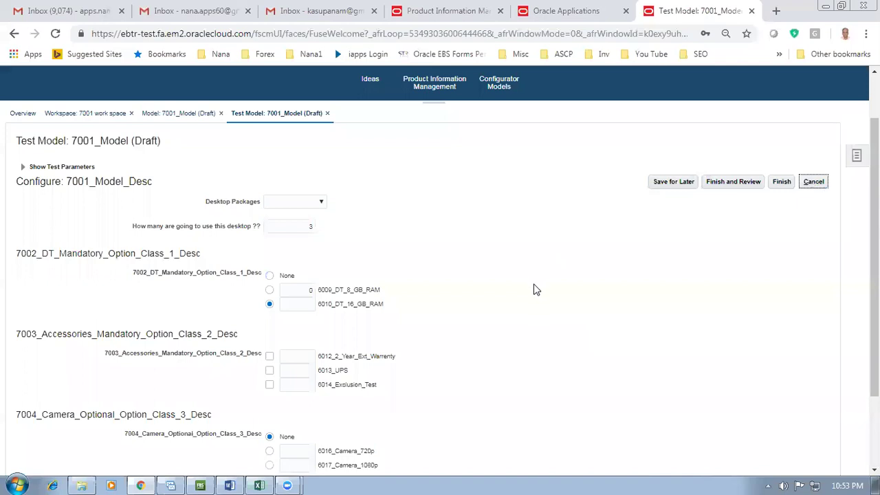
left_click(813, 182)
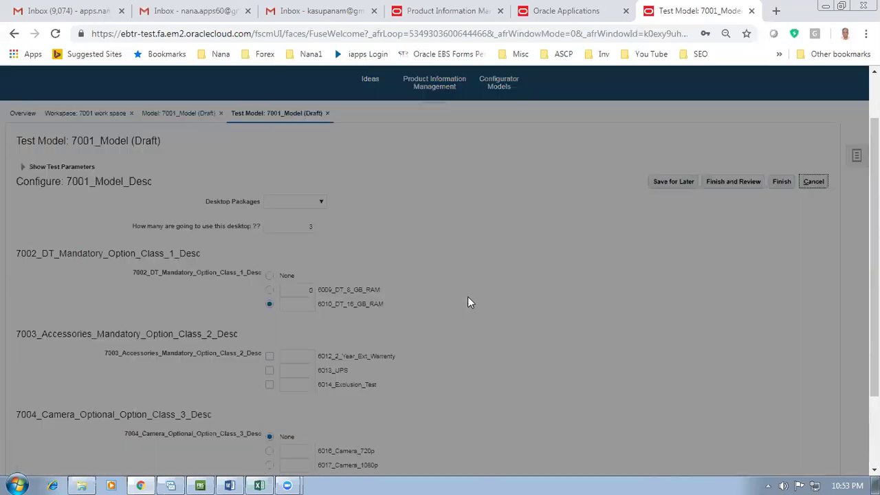
left_click(569, 289)
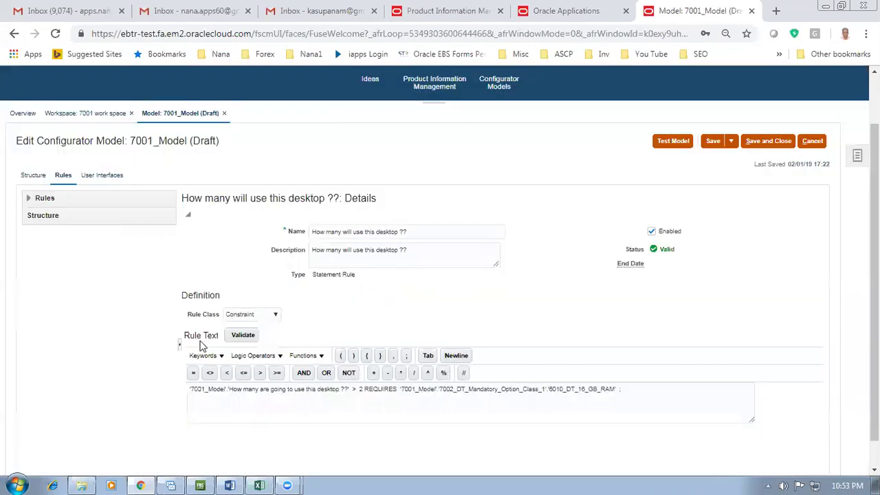
Review the desktop users rule in the Desktop Packages folder, and leave the model editor for the workspace
left_click(29, 198)
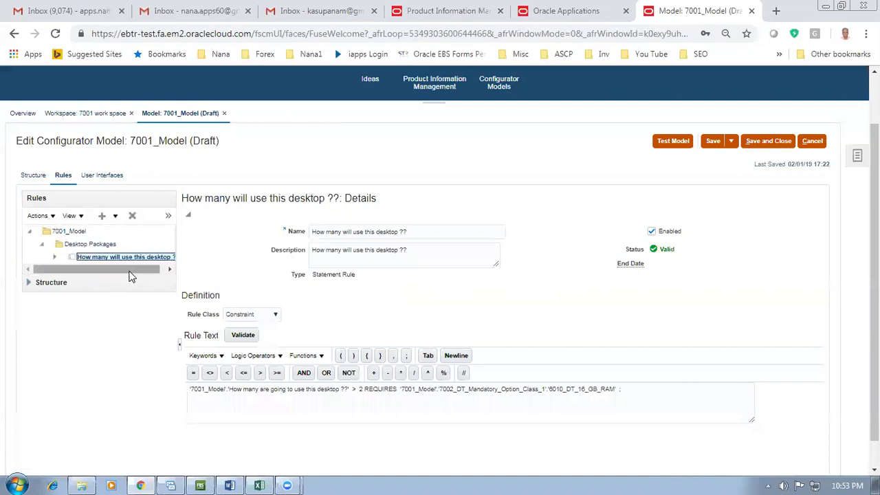
left_click_drag(126, 272, 144, 277)
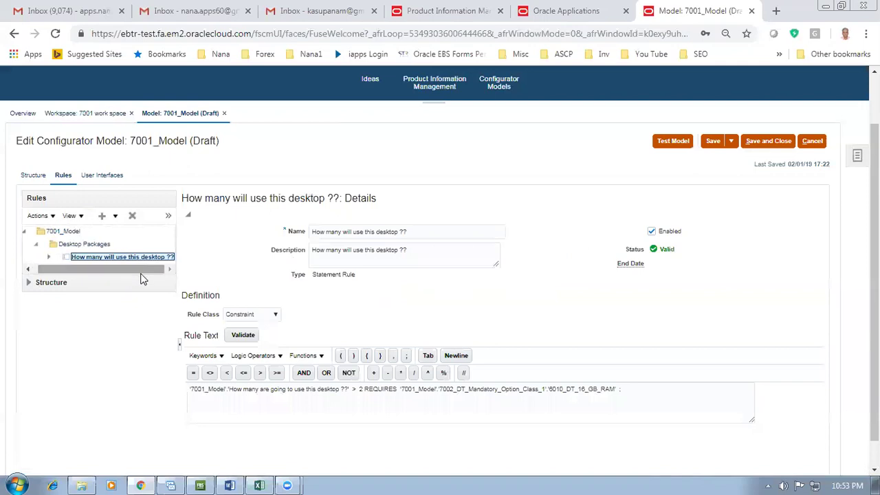
left_click(249, 395)
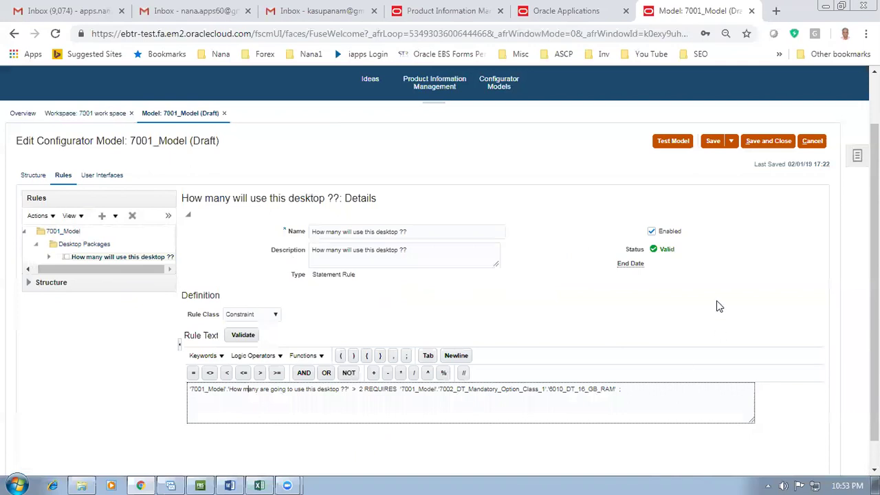
left_click(811, 142)
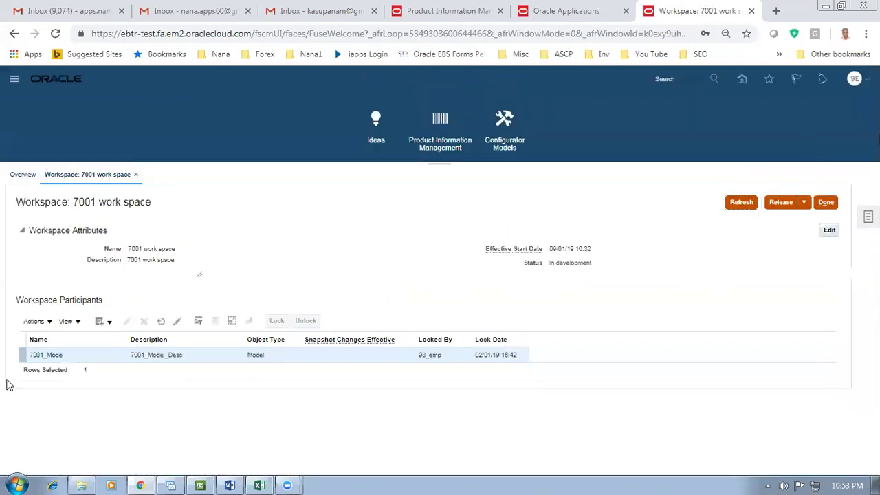
Reopen 7001_Model from the workspace and begin a decimal feature under the root named Decimal feature test
left_click(38, 356)
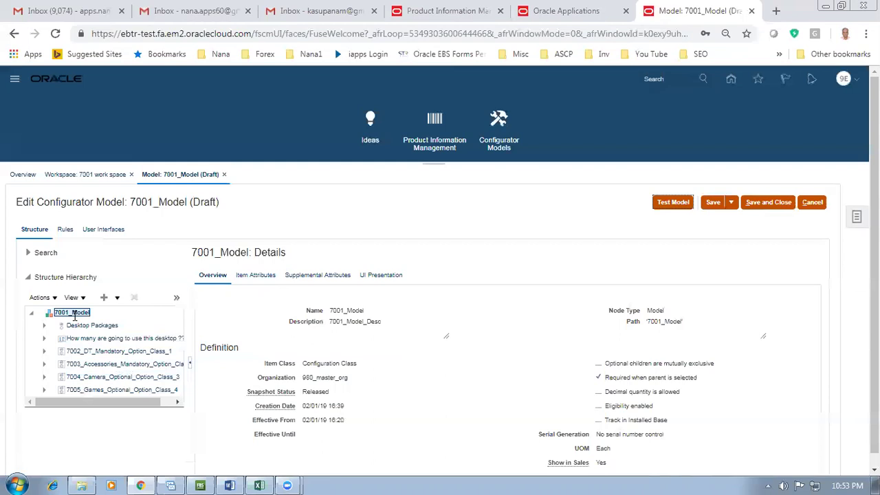
left_click(40, 297)
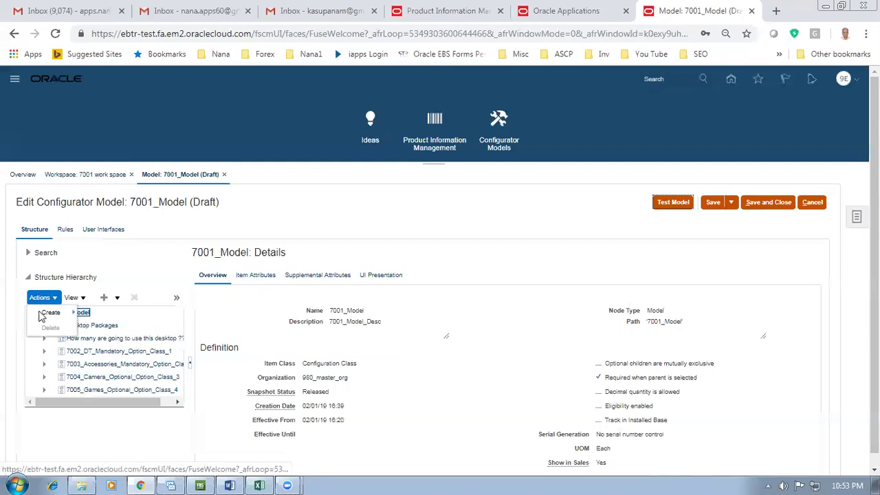
mouse_move(45, 315)
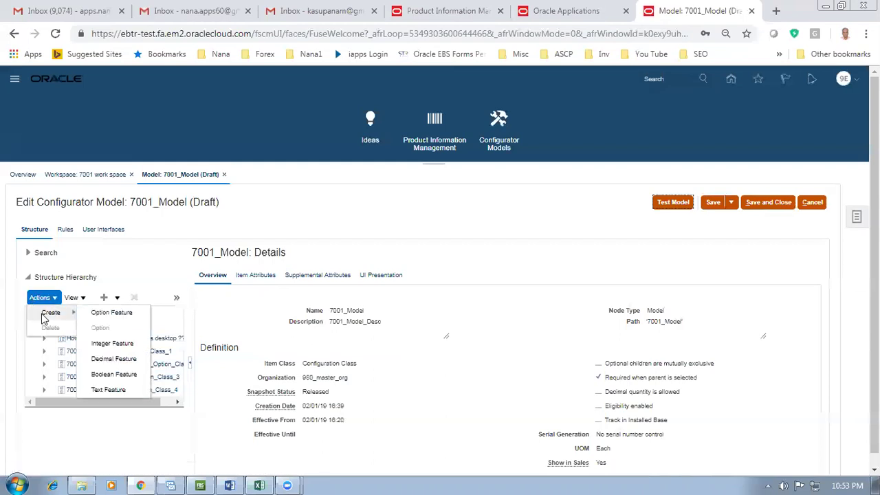
left_click(108, 365)
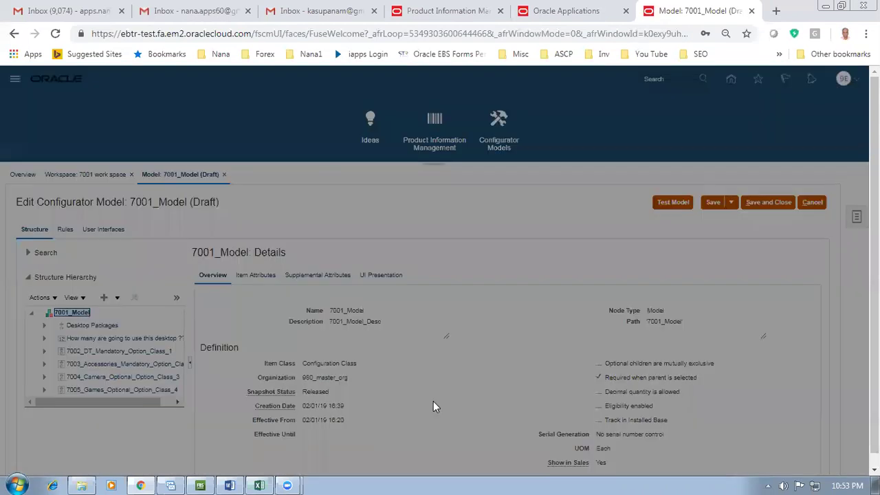
type("DE")
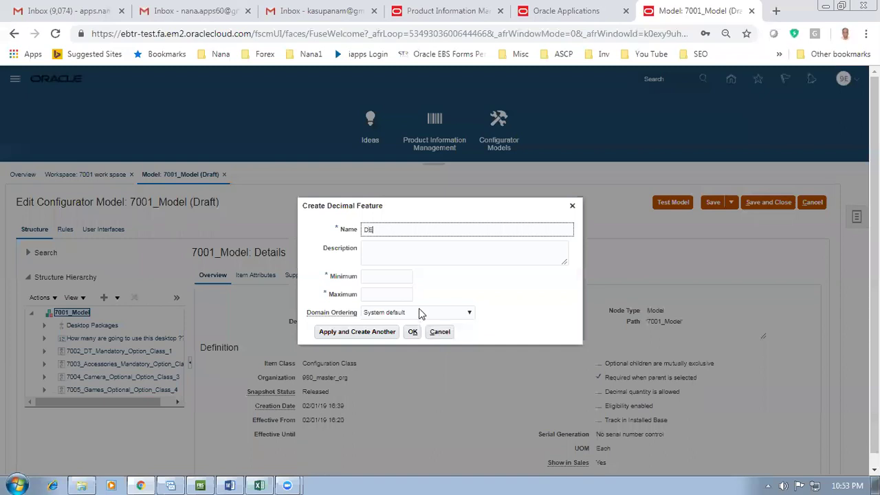
type("cimal feature test")
left_click_drag(363, 230, 368, 230)
key("Right")
key("Delete")
type("e")
Complete the decimal feature with the description Decimal feature test, minimum 0 and maximum 1, and save the model
left_click_drag(431, 233, 356, 236)
key("ctrl+c")
left_click(379, 252)
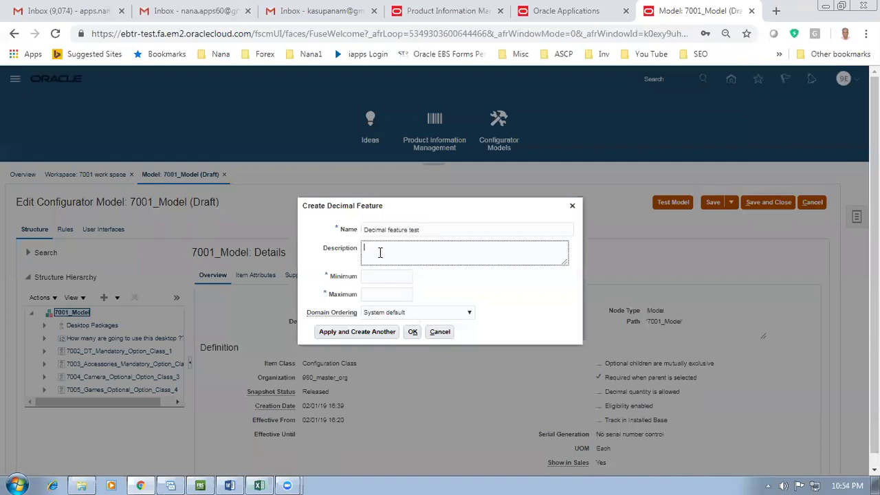
key("ctrl+v")
left_click(381, 277)
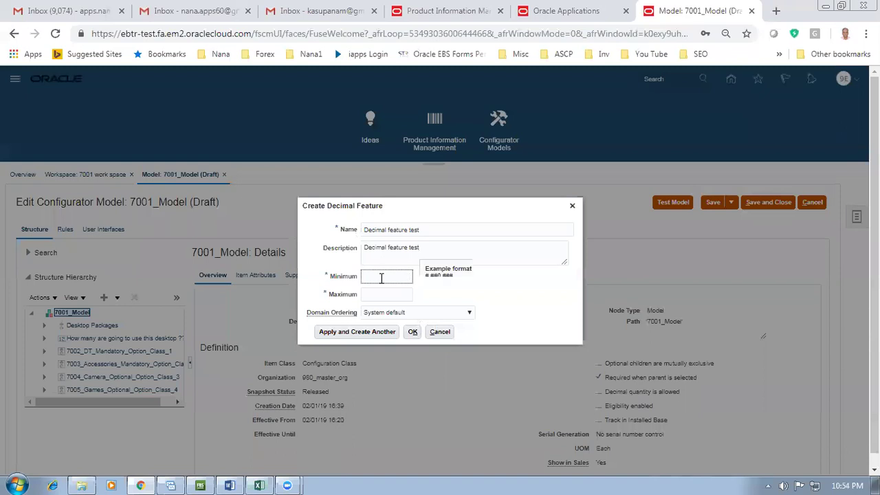
left_click(389, 293)
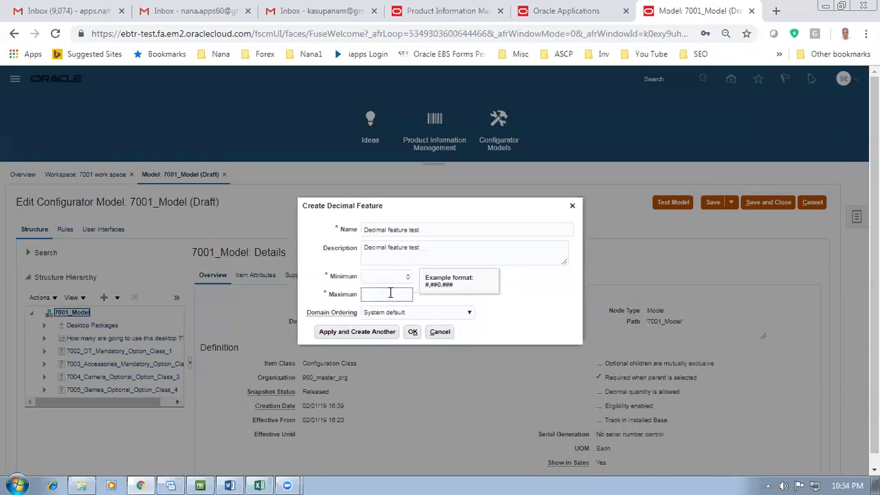
left_click(413, 332)
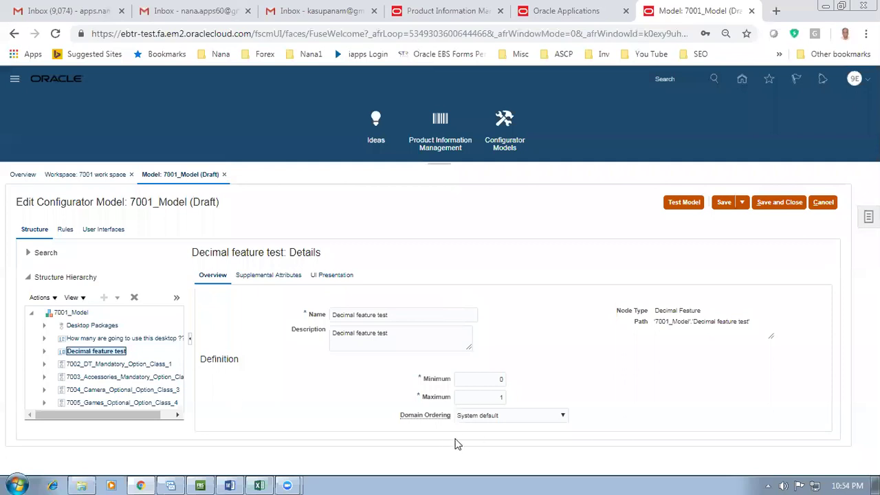
left_click(724, 202)
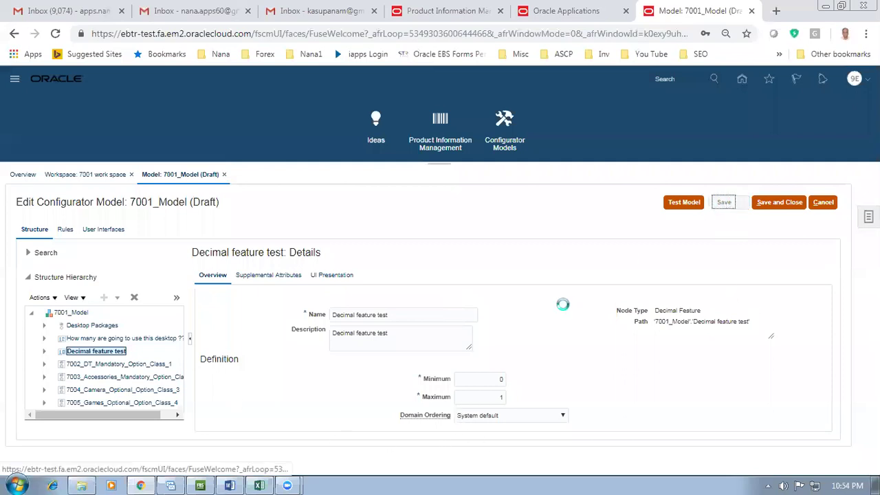
Create a constraint statement rule in the Desktop Packages rules folder with Decomal test rule as its name and description
left_click(66, 237)
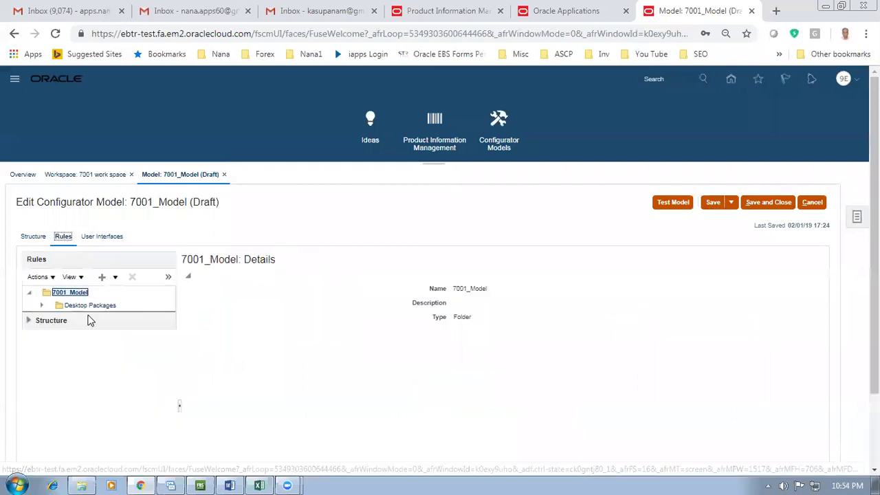
left_click(42, 306)
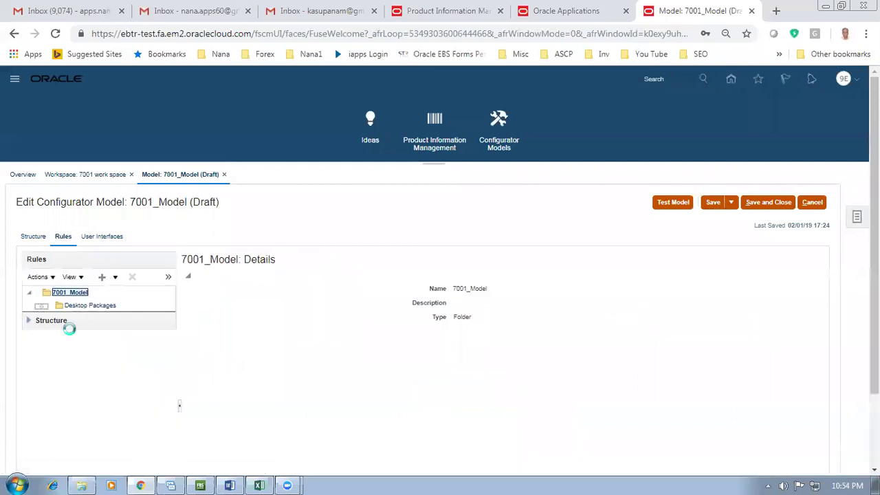
left_click(89, 306)
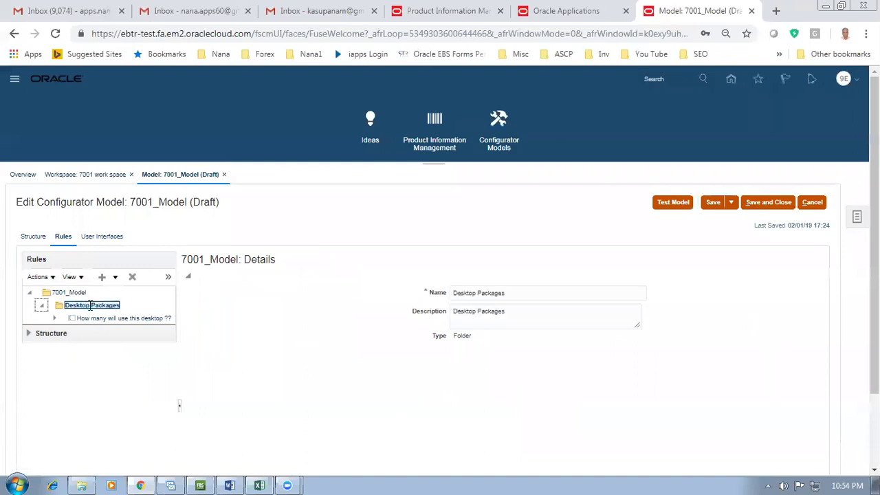
left_click(31, 277)
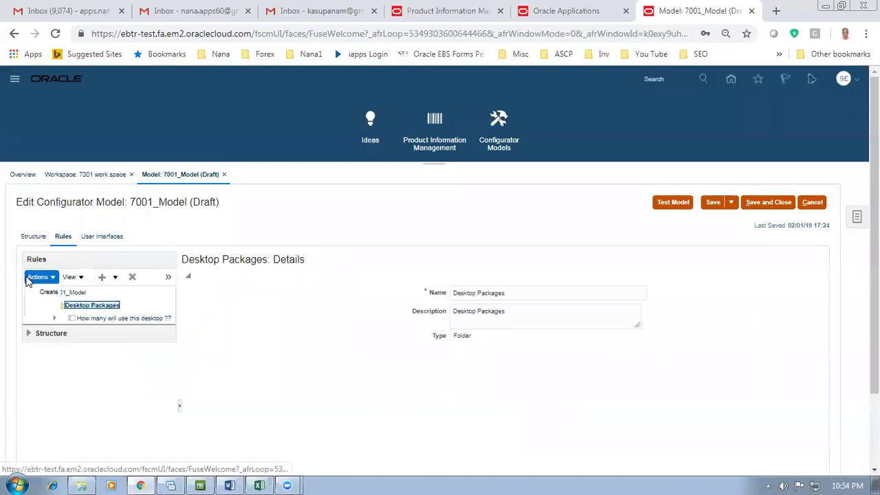
mouse_move(41, 294)
left_click(119, 292)
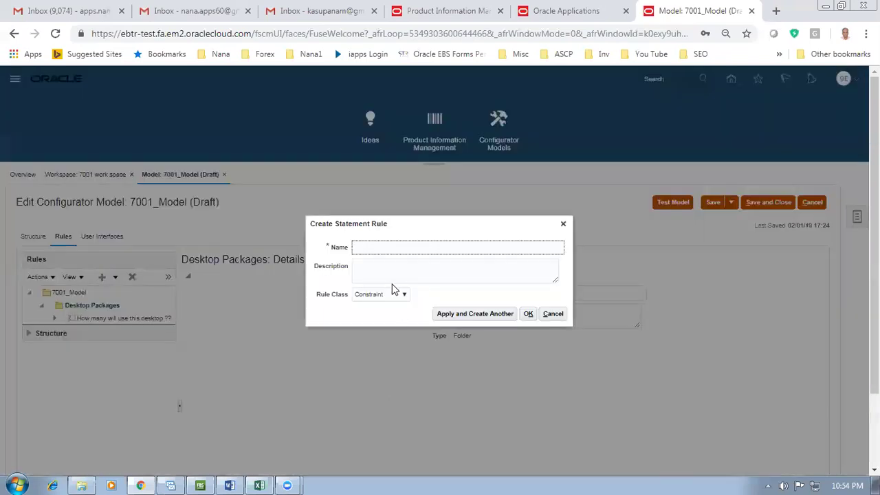
type("Decomal test rule")
left_click_drag(427, 245, 342, 252)
key("ctrl+c")
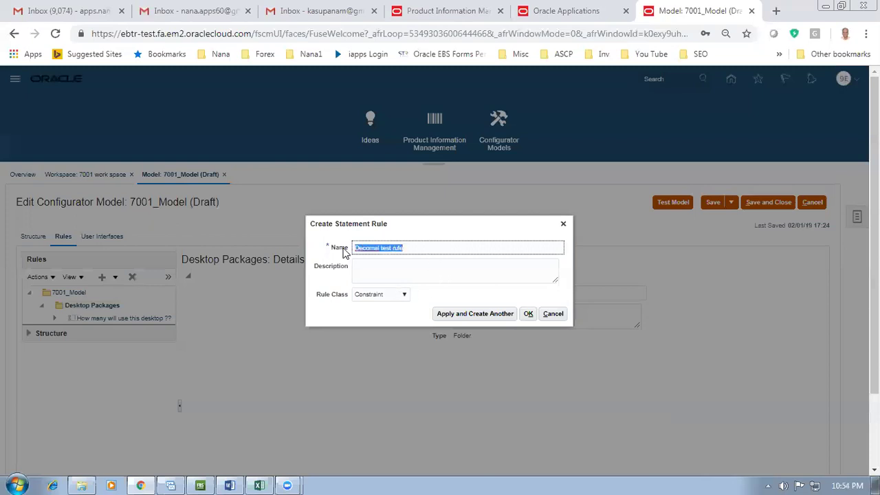
left_click(373, 264)
key("ctrl+v")
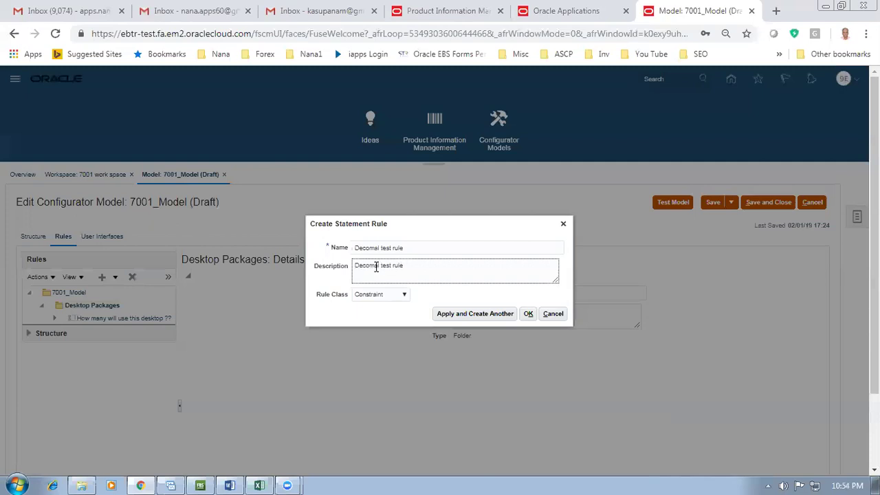
left_click(528, 313)
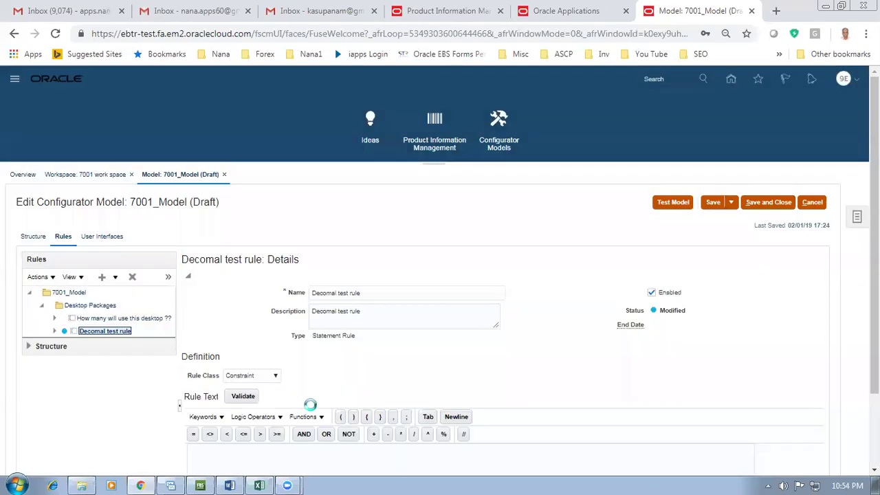
Start the Decomal test rule's text with the Decimal feature test node equal to 0.45, followed by the IMPLIES operator
left_click(260, 465)
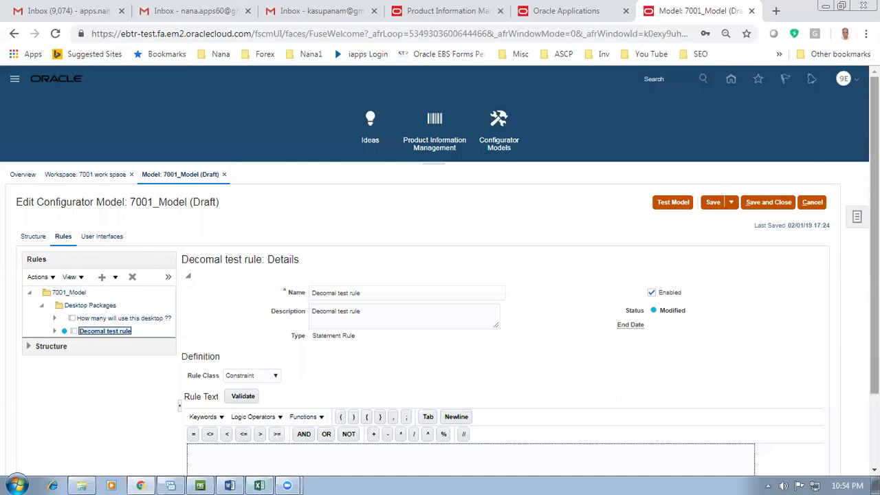
scroll(80, 355, "down", 1)
left_click(29, 275)
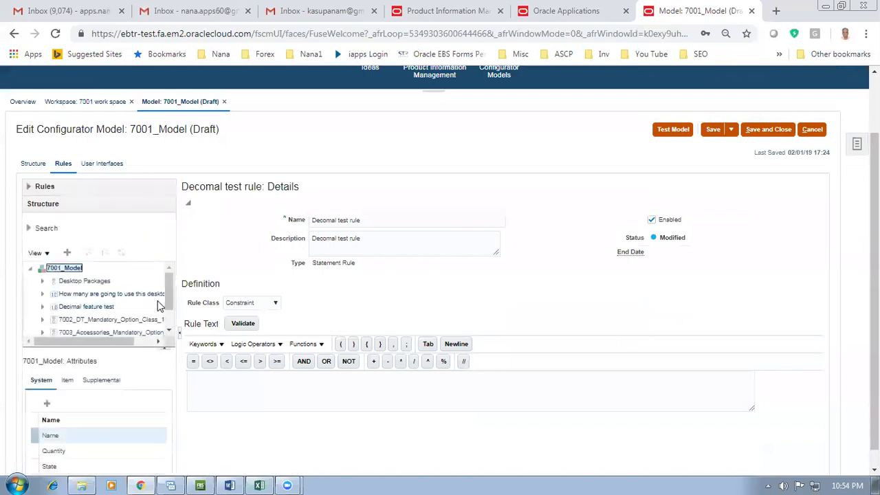
left_click(96, 309)
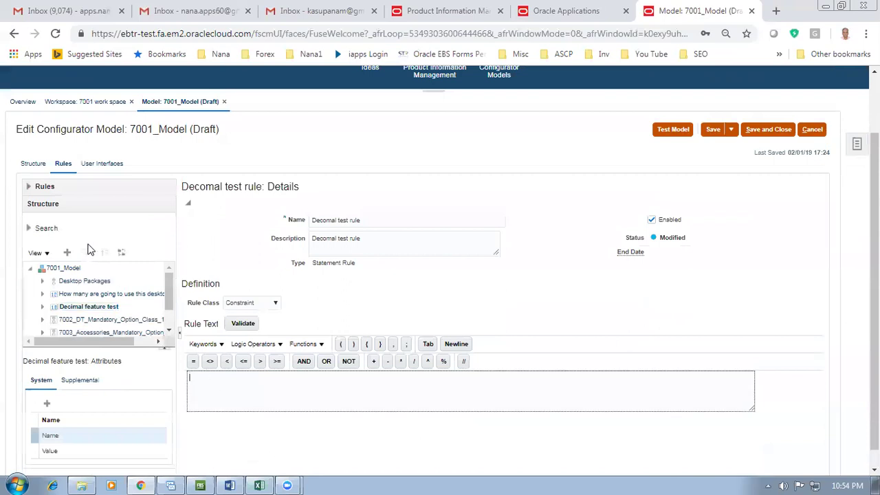
left_click(67, 252)
left_click(296, 379)
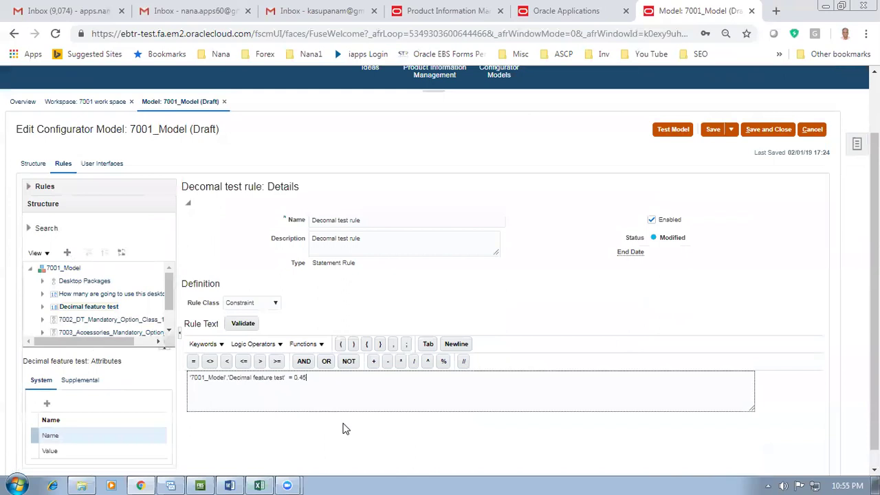
left_click(254, 345)
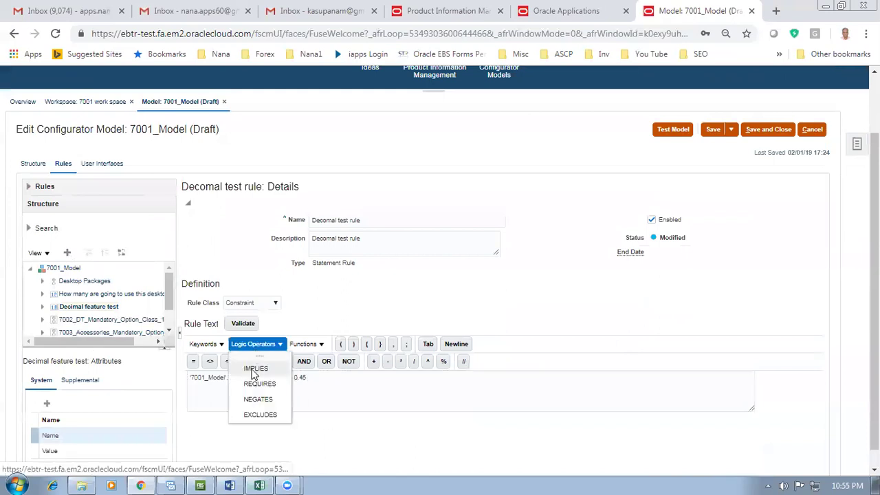
left_click(256, 368)
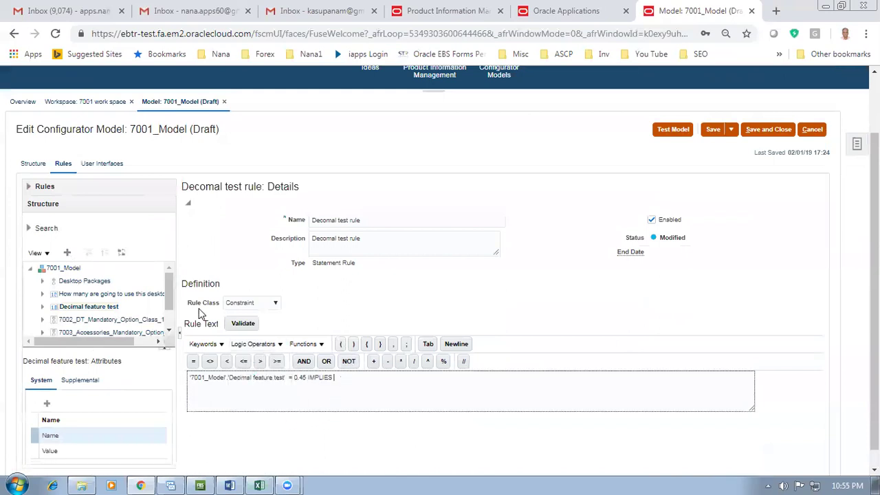
Complete the rule text with the 6013_UPS option from 7003_Accessories_Mandatory_Option_Class_2 and a closing semicolon
left_click_drag(171, 295, 172, 324)
left_click(171, 313)
key("Right")
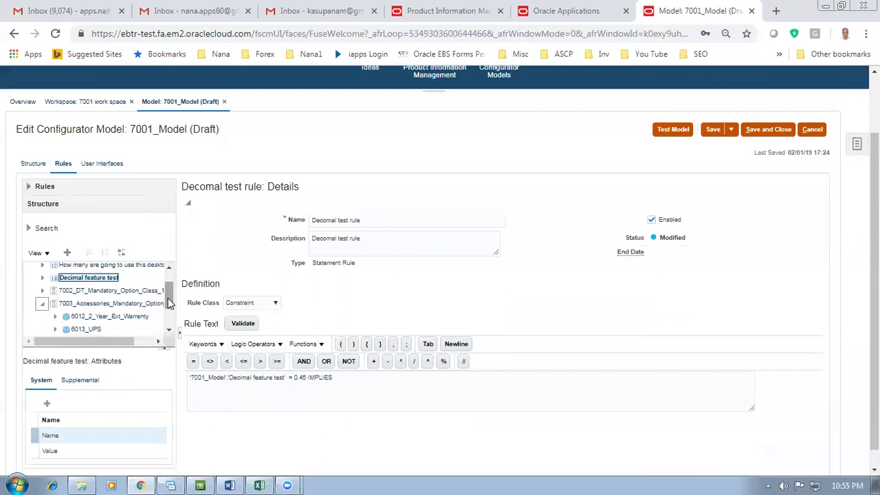
left_click(124, 328)
left_click(389, 380)
left_click(67, 253)
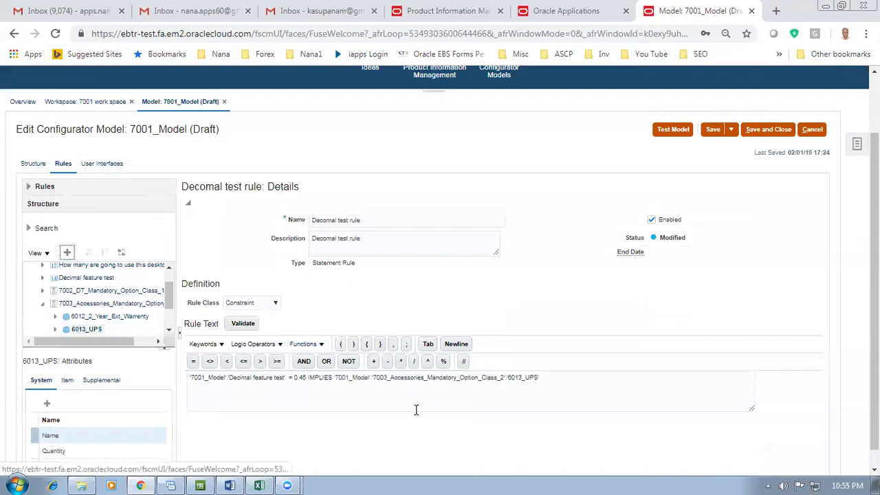
left_click(576, 376)
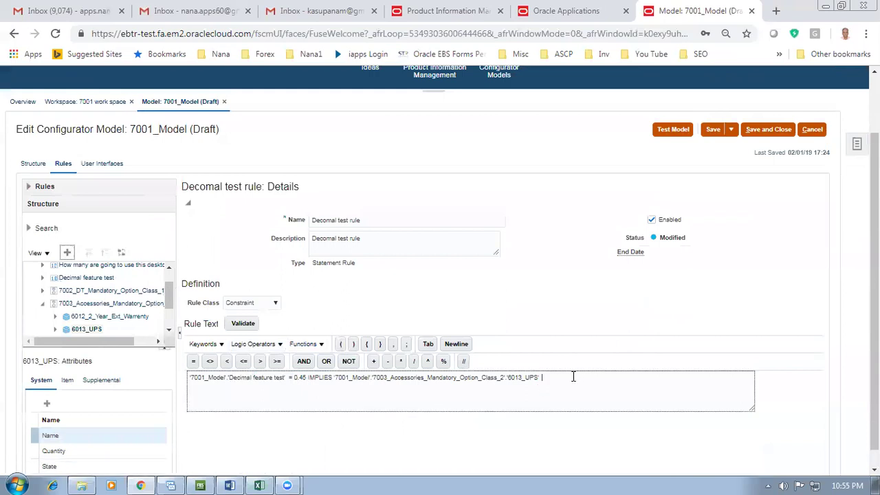
type(";")
Save the model and validate the Decomal test rule's text
left_click(713, 130)
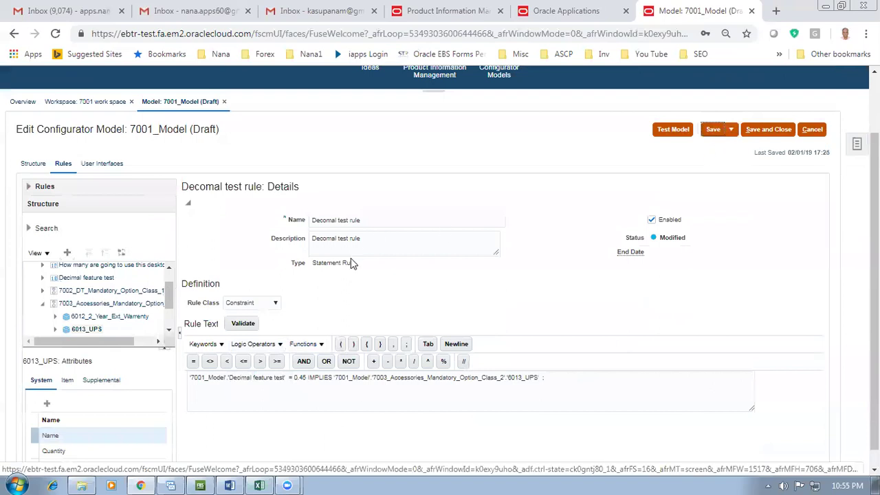
left_click(243, 323)
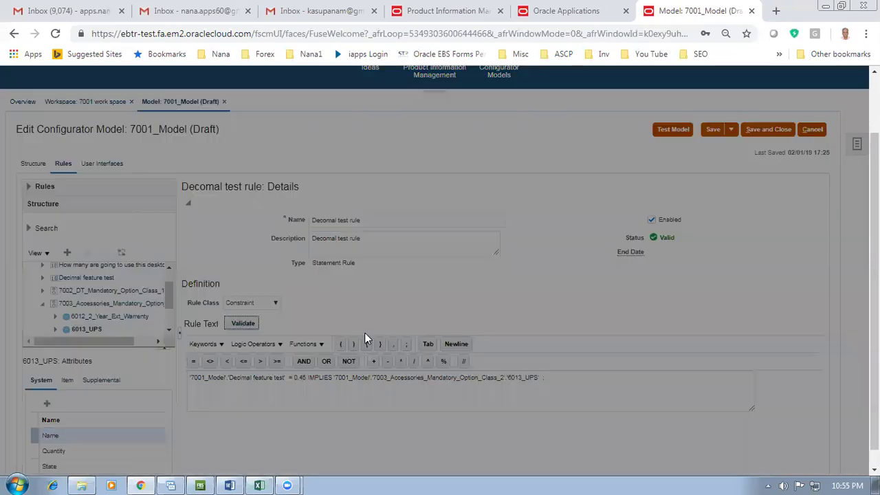
key("Return")
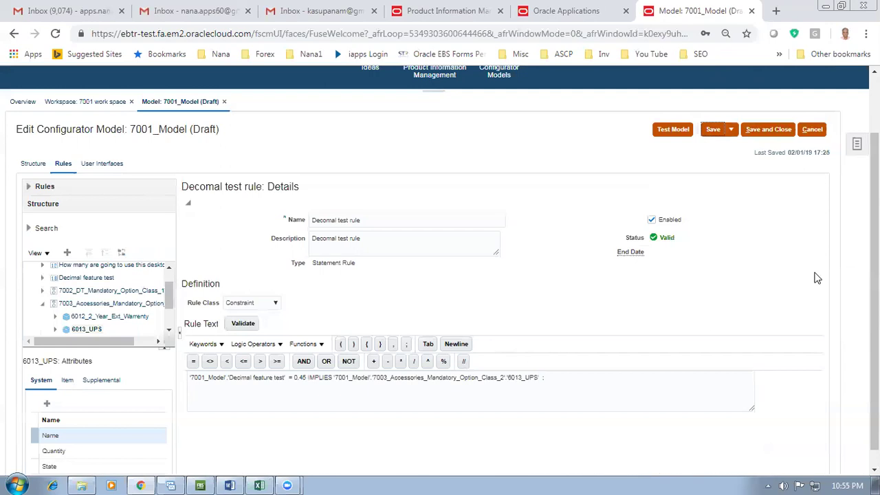
Start a test session for 7001_Model and enter 0.45 for Decimal feature test to check the 6013_UPS selection
left_click(681, 130)
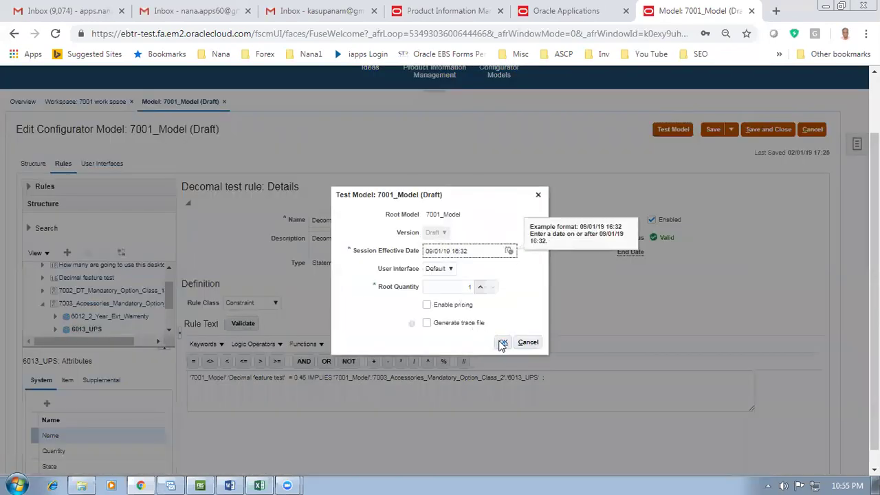
left_click(502, 342)
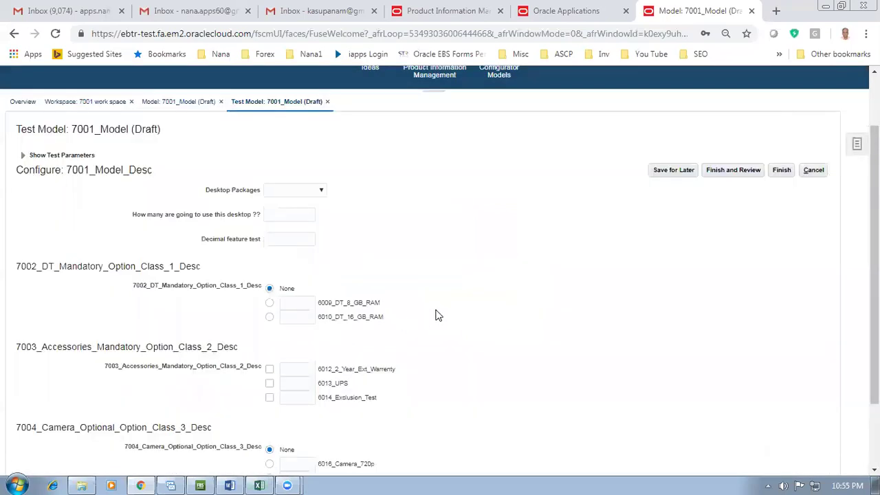
scroll(454, 310, "down", 2)
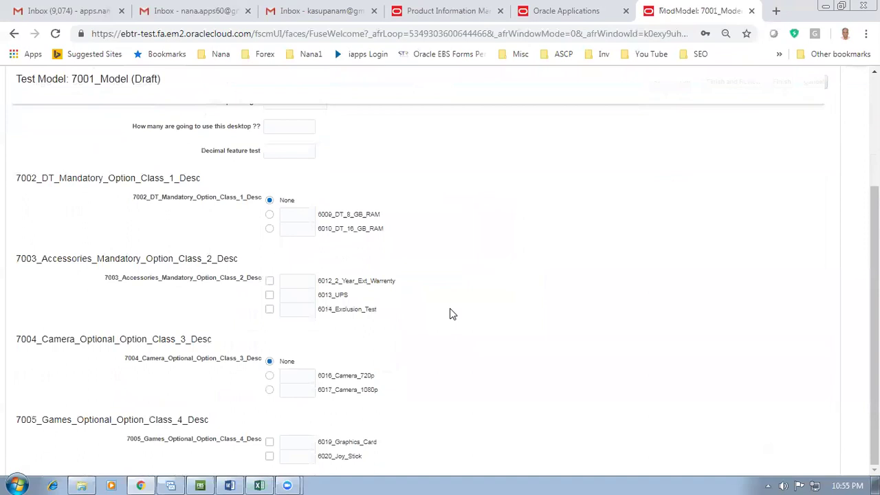
left_click(287, 157)
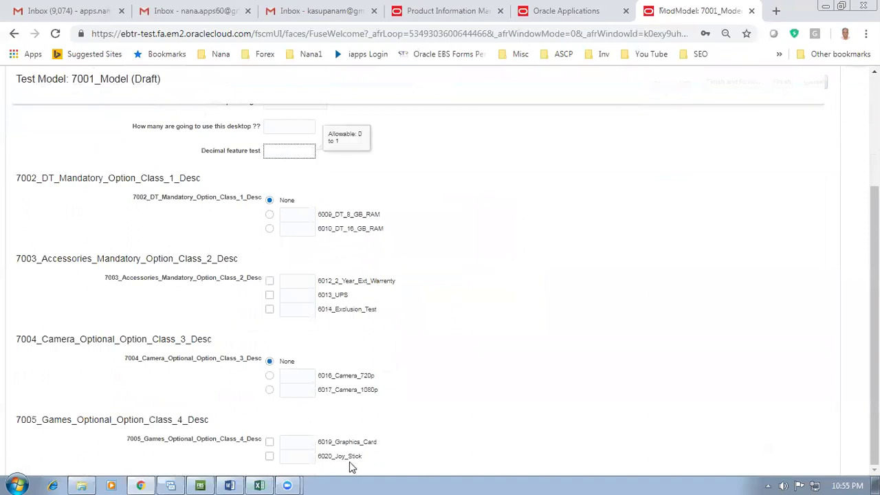
type("0.45")
key("Tab")
left_click(270, 295)
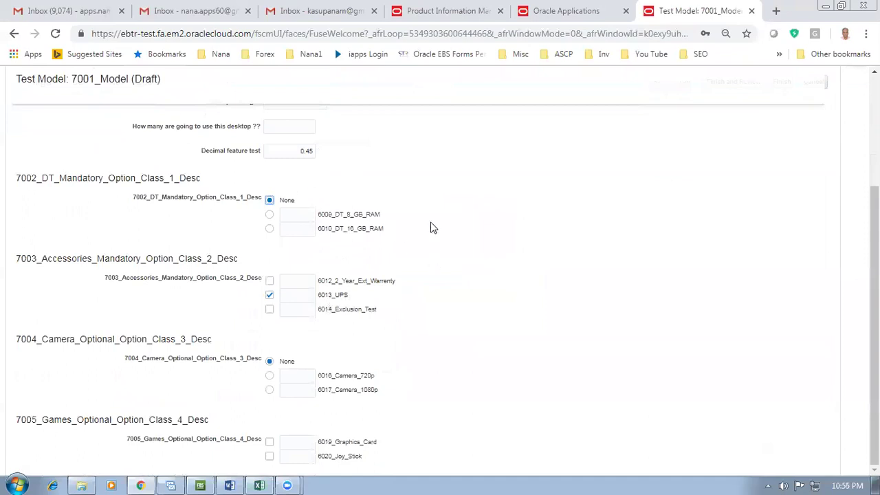
Change Decimal feature test to 0.5 in the configuration, and cancel the test session without saving
double_click(296, 151)
type("0")
key("Tab")
scroll(540, 262, "up", 2)
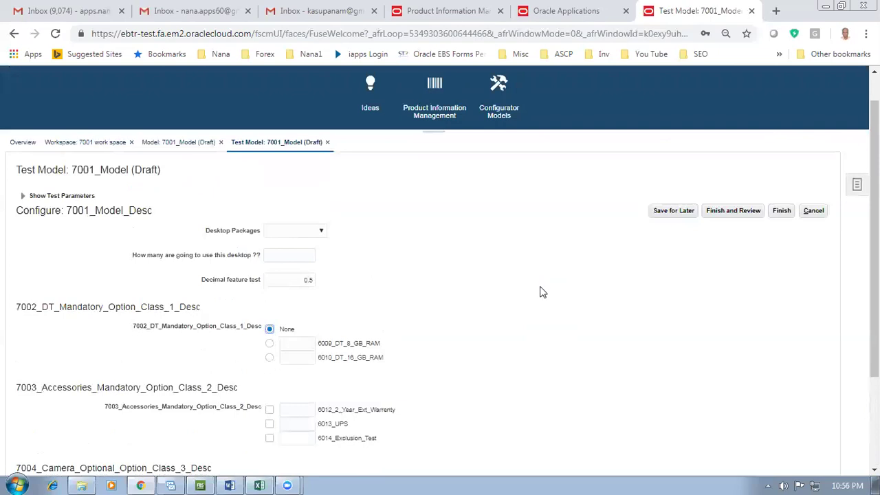
left_click(815, 212)
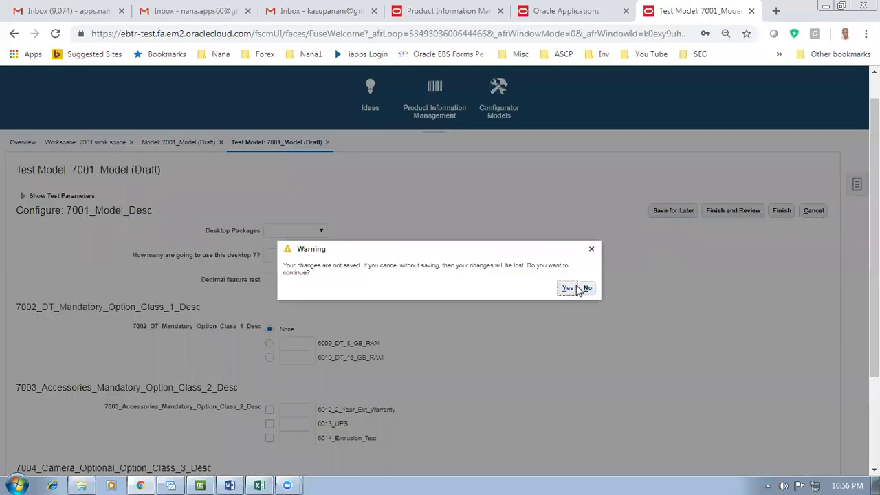
left_click(575, 288)
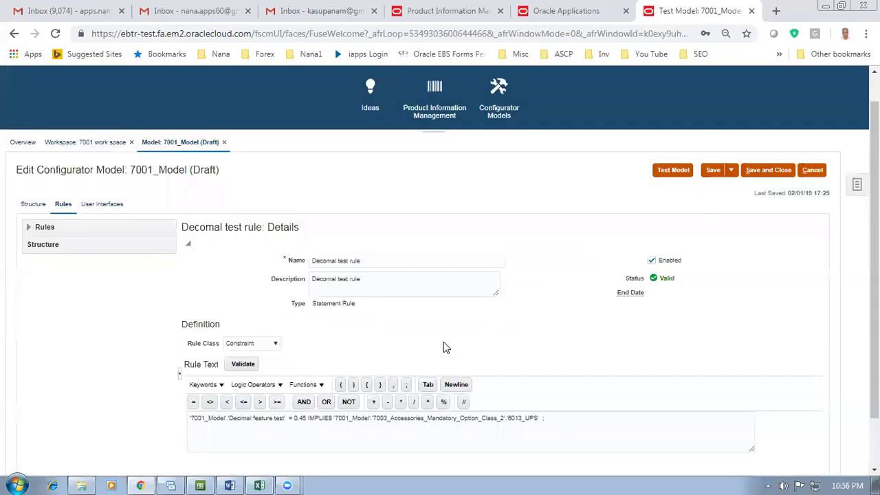
Open the desktop users rule in the Desktop Packages rules folder, and return to the model structure
left_click(29, 228)
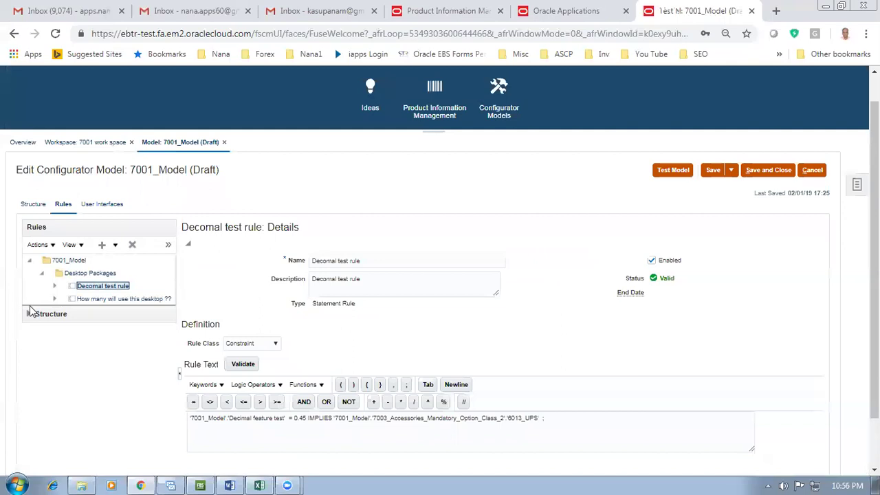
left_click(112, 298)
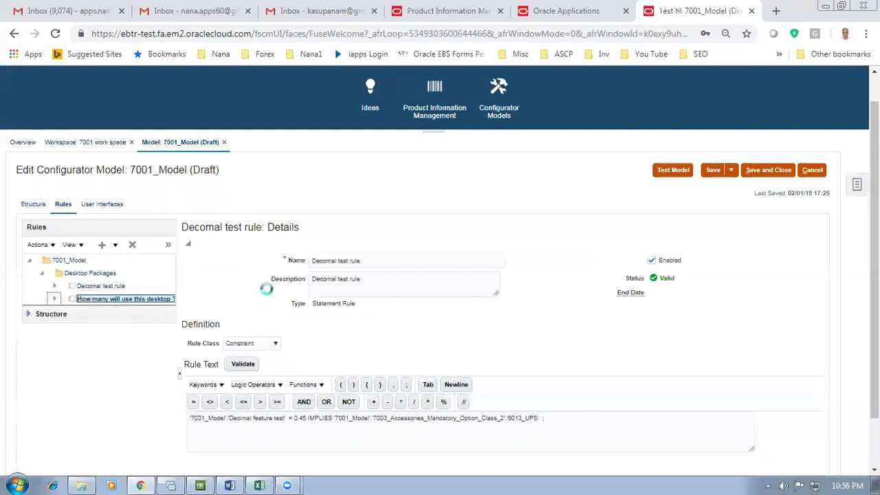
left_click(23, 207)
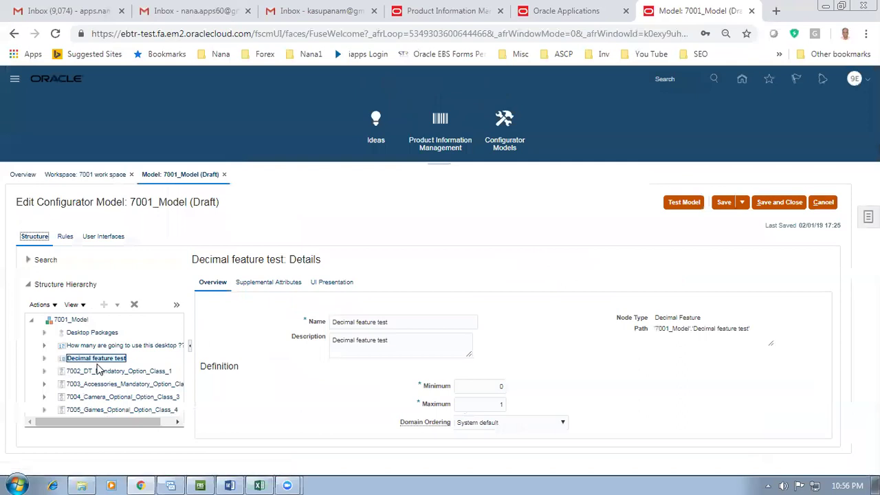
Begin a Boolean feature under the 7001_Model root and name it Boolean feature
left_click(36, 306)
left_click(71, 305)
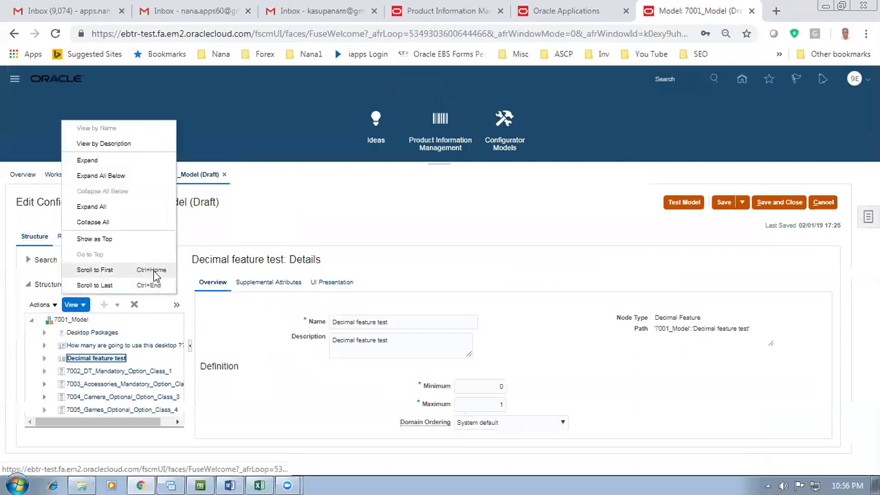
left_click(110, 327)
left_click(77, 320)
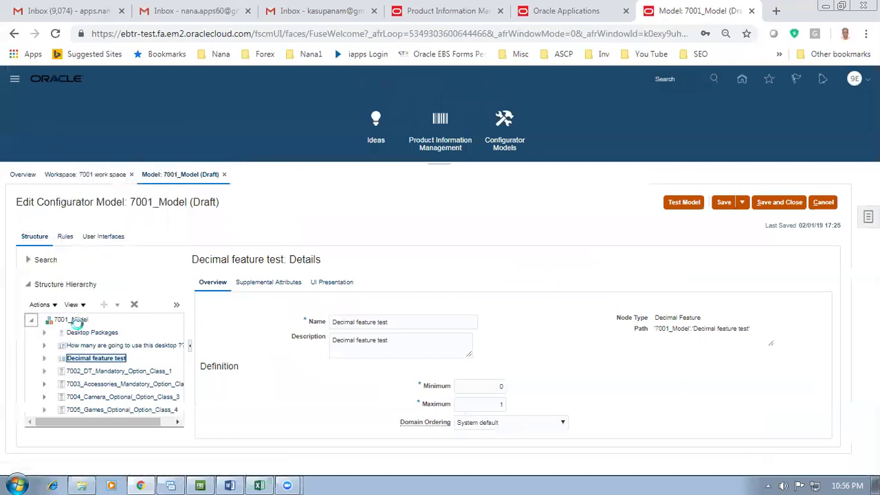
left_click(39, 305)
mouse_move(41, 321)
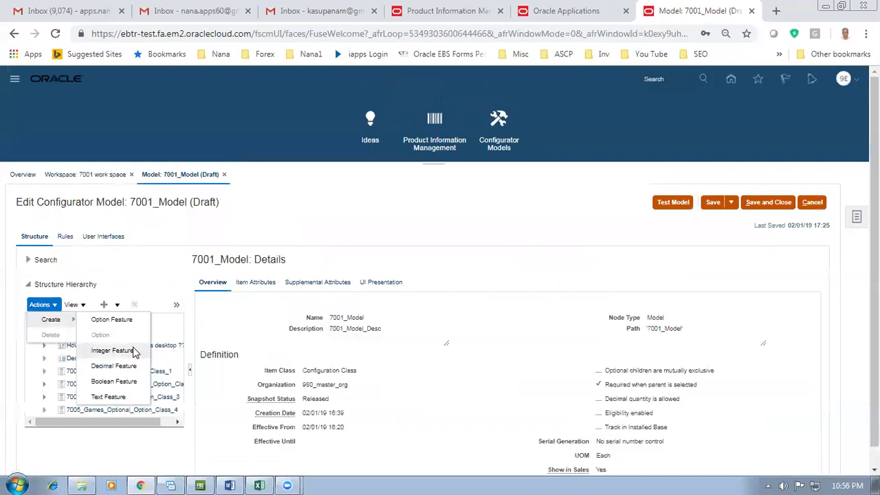
left_click(117, 382)
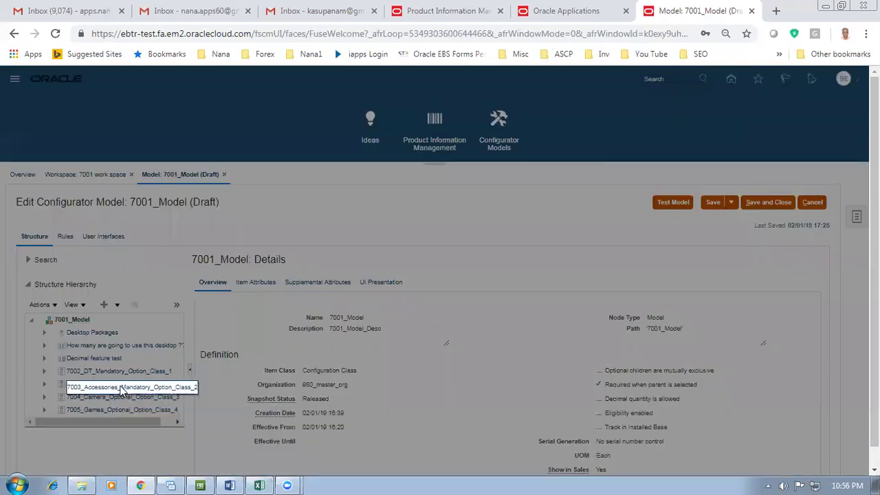
type("Boolean feature")
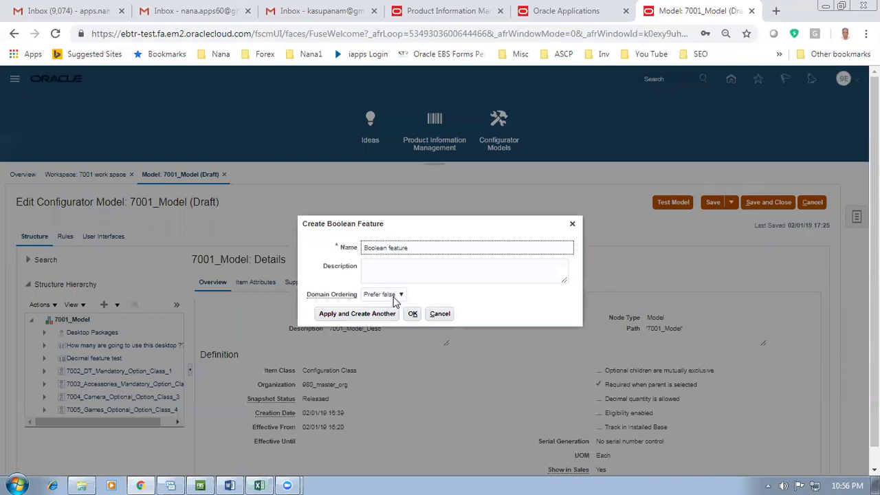
Copy the name Boolean feature into the description and create the feature
left_click_drag(423, 249, 351, 249)
key("ctrl+c")
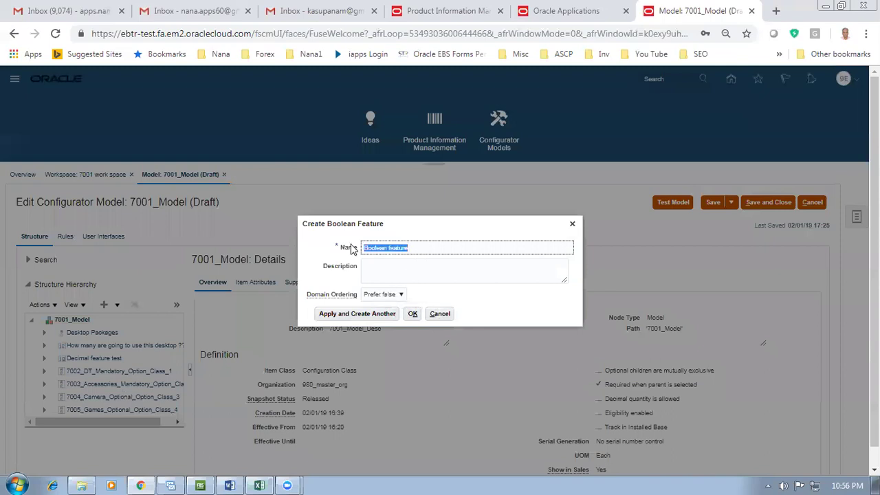
left_click(378, 272)
key("ctrl+v")
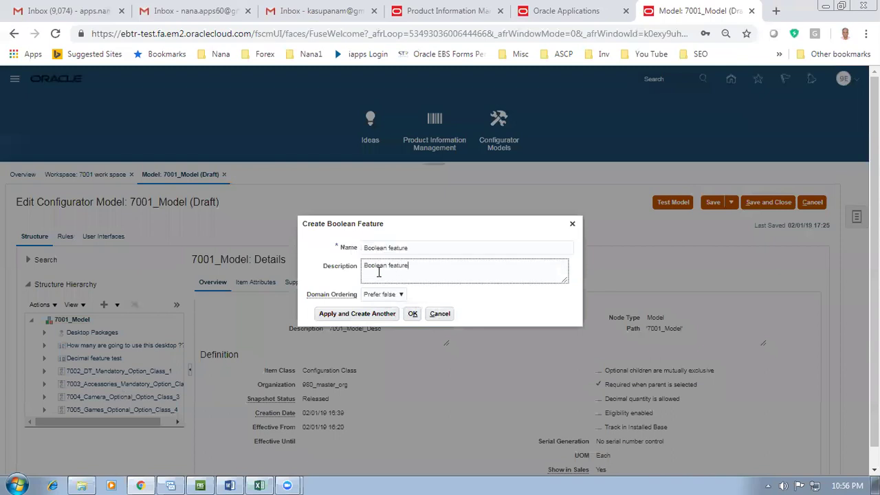
left_click(412, 314)
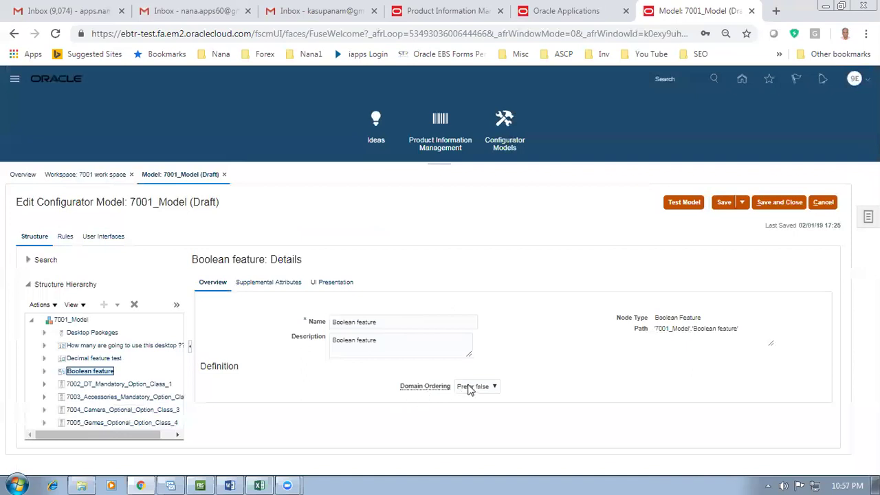
Try Prefer true as the Boolean feature's domain ordering, and restore Prefer false
left_click(466, 387)
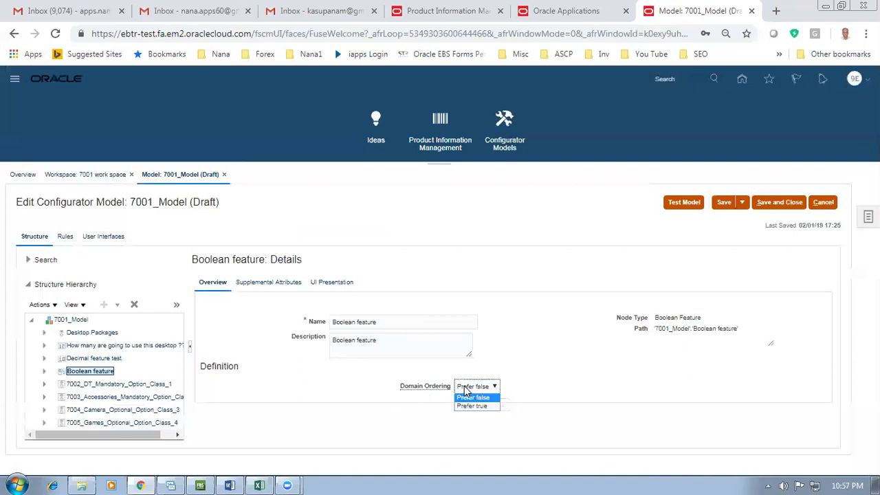
left_click(467, 406)
left_click(490, 387)
left_click(476, 396)
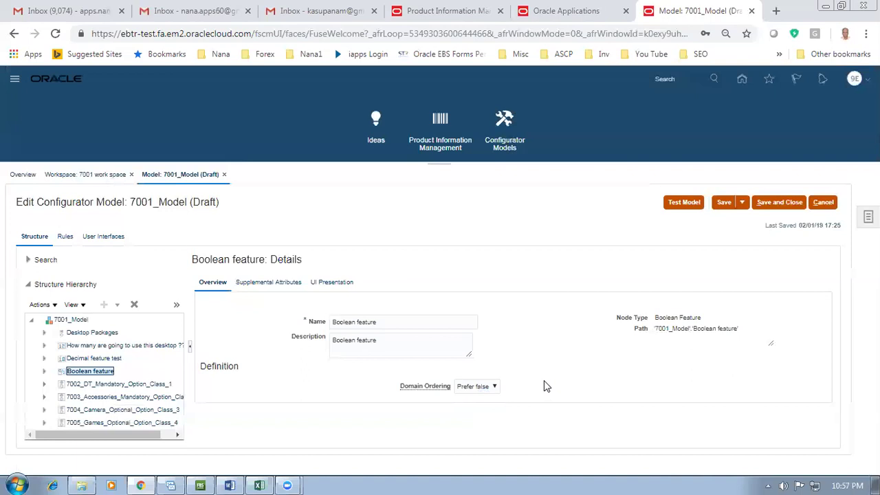
Save the model, and open the Desktop Packages and desktop users features in the structure hierarchy for review
left_click(724, 202)
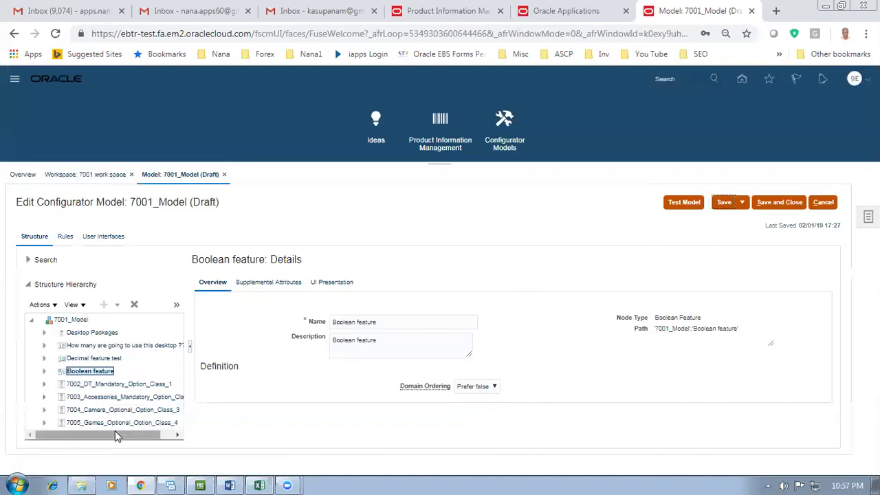
left_click(95, 333)
left_click(113, 347)
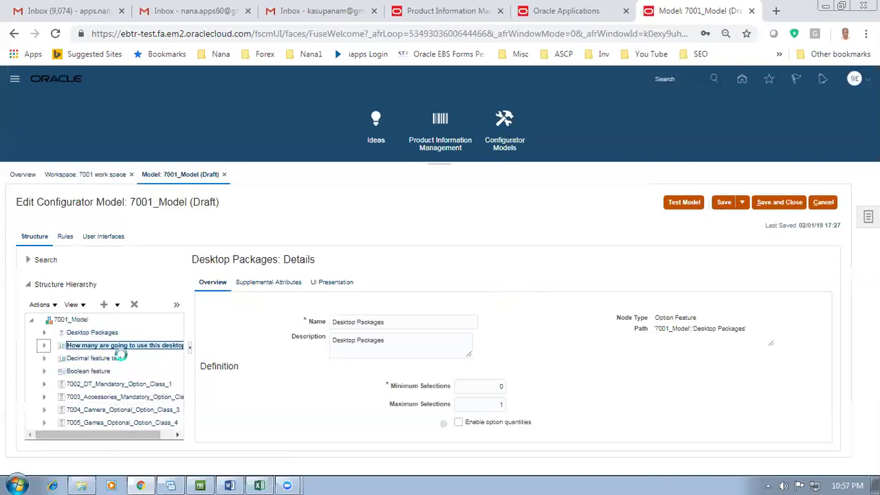
Review the details of the Decimal feature test and Boolean feature nodes in the structure hierarchy
left_click(105, 359)
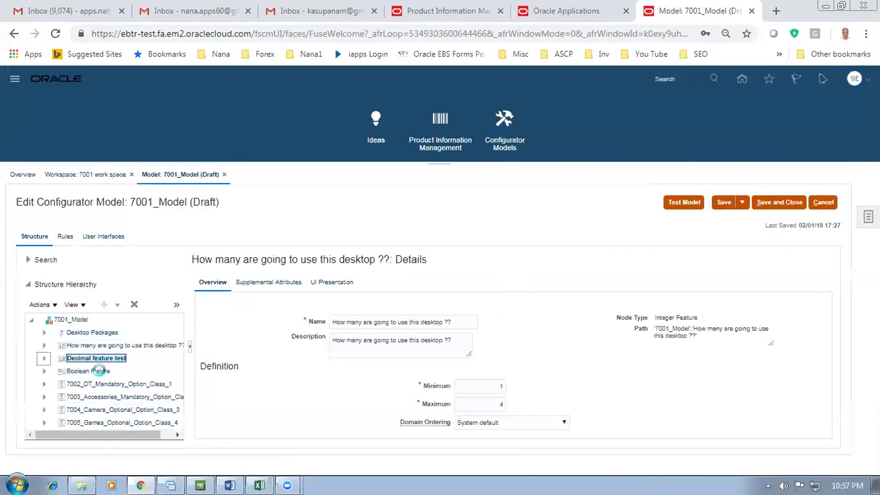
left_click(97, 370)
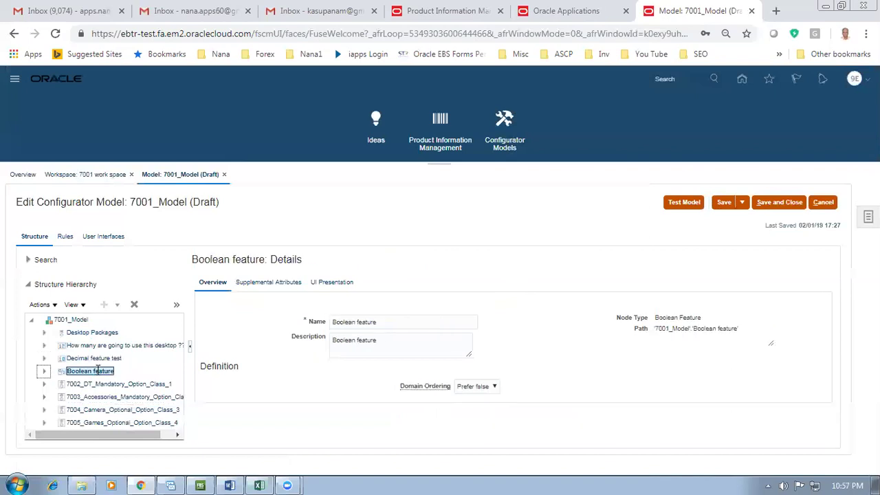
Create a Constraint statement rule named Boolean rule among the Desktop Packages rules, using the same text as its description
left_click(64, 236)
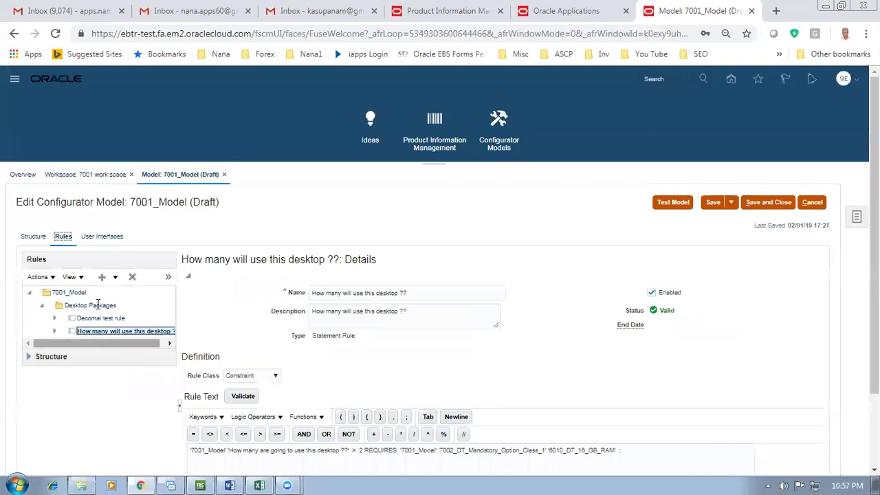
left_click(37, 276)
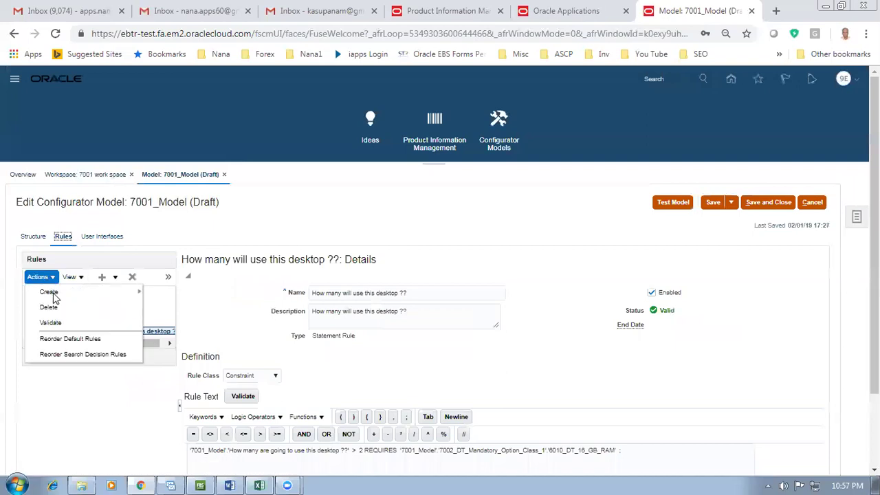
mouse_move(55, 298)
left_click(175, 292)
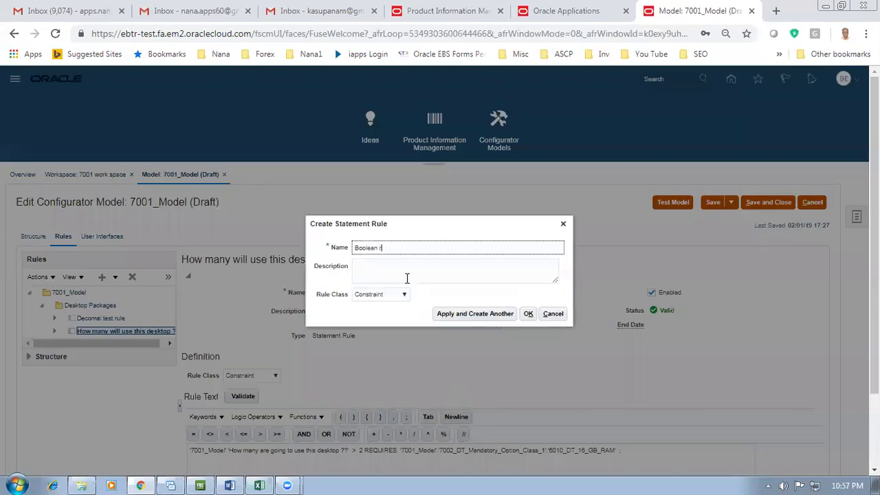
left_click_drag(400, 252, 309, 256)
key("ctrl+c")
left_click(363, 272)
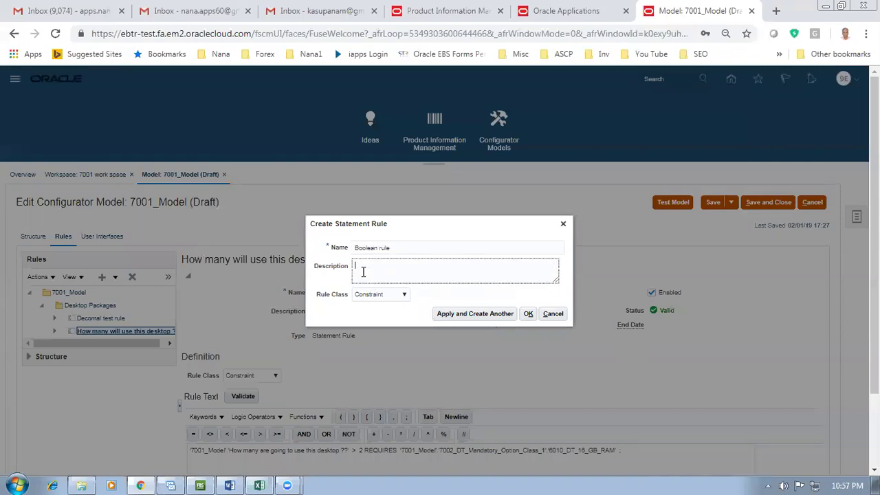
key("ctrl+v")
left_click(528, 313)
Check the rule editor's structure tree for the Boolean feature, save and close the model, and reopen 7001_Model from the workspace
left_click(235, 457)
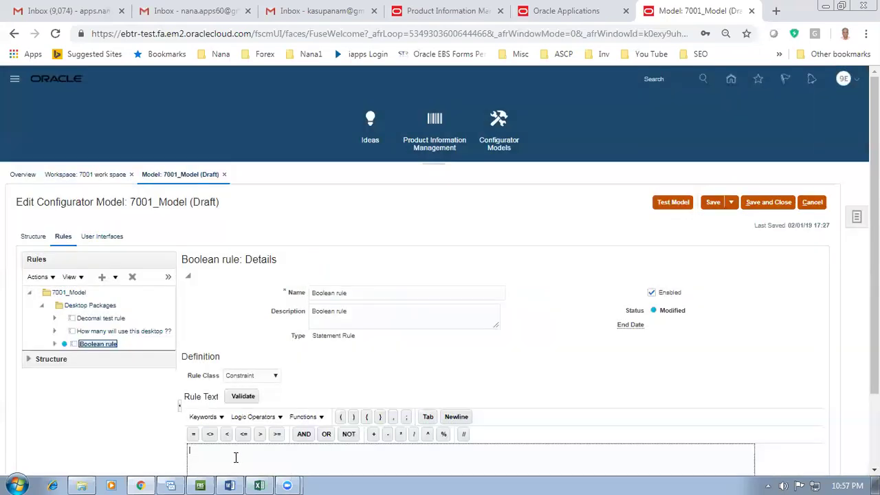
left_click(30, 358)
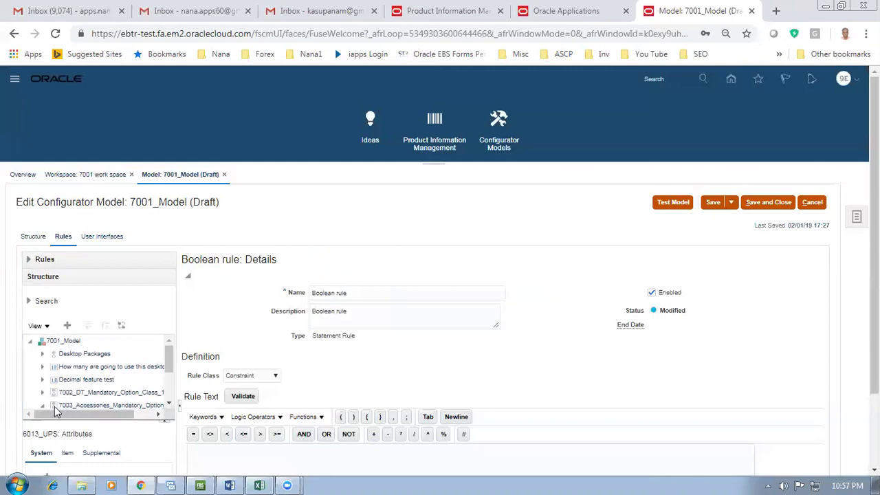
left_click_drag(170, 359, 170, 364)
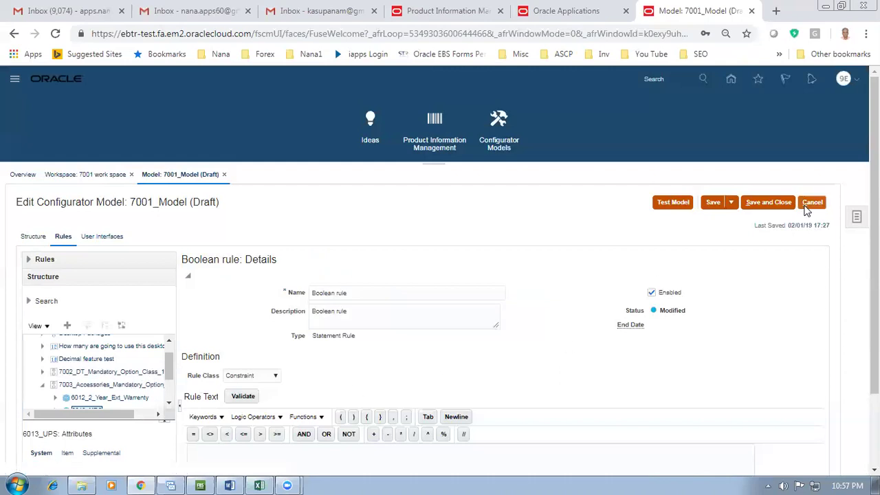
left_click(777, 202)
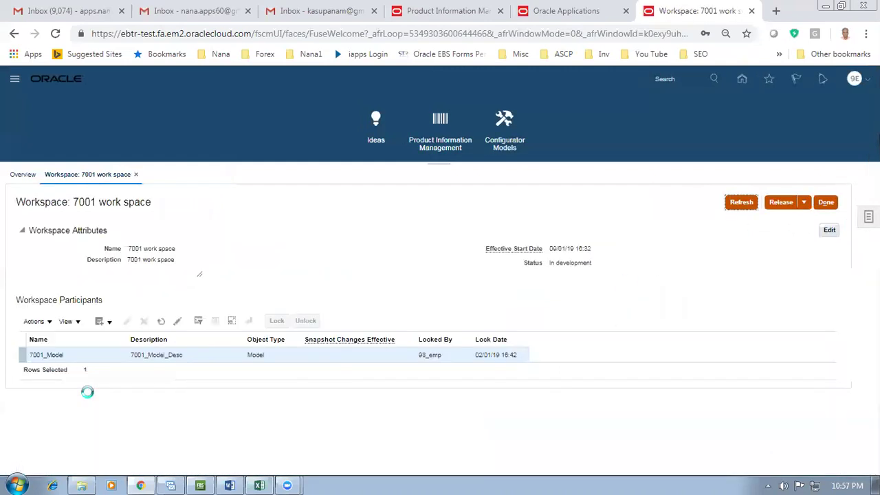
left_click(48, 355)
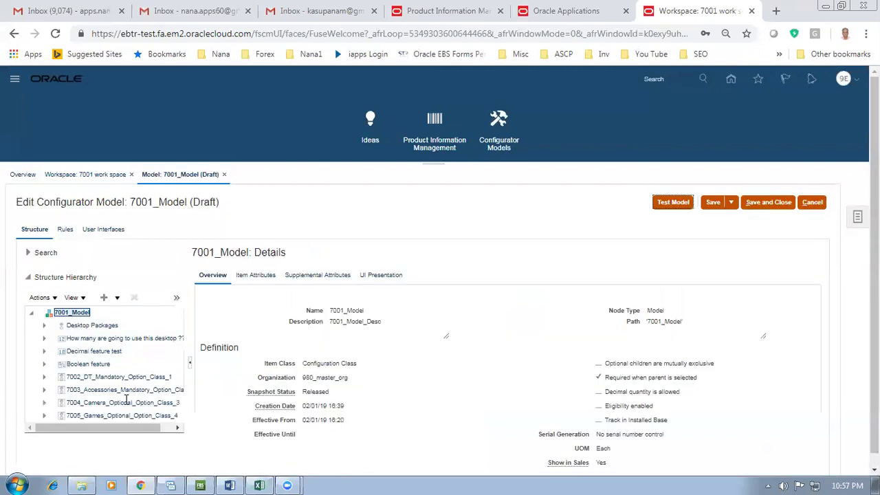
Open the Boolean rule from the Desktop Packages folder in the model's rules
left_click(64, 230)
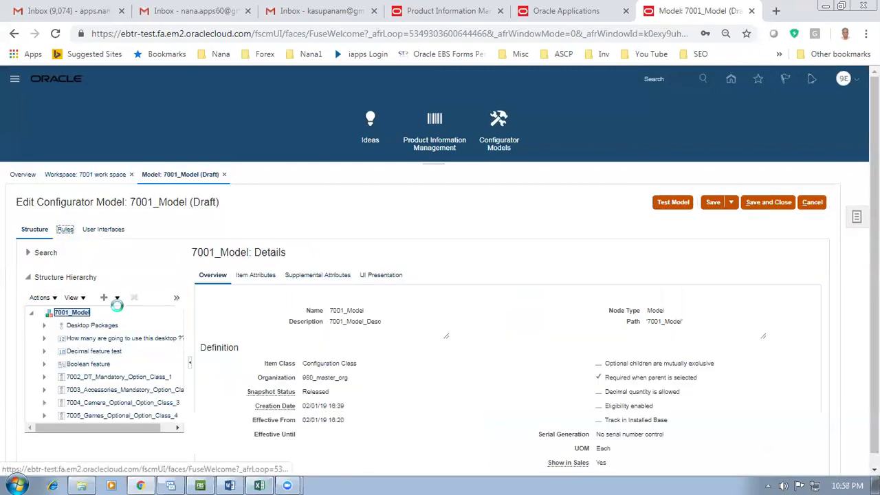
left_click(28, 254)
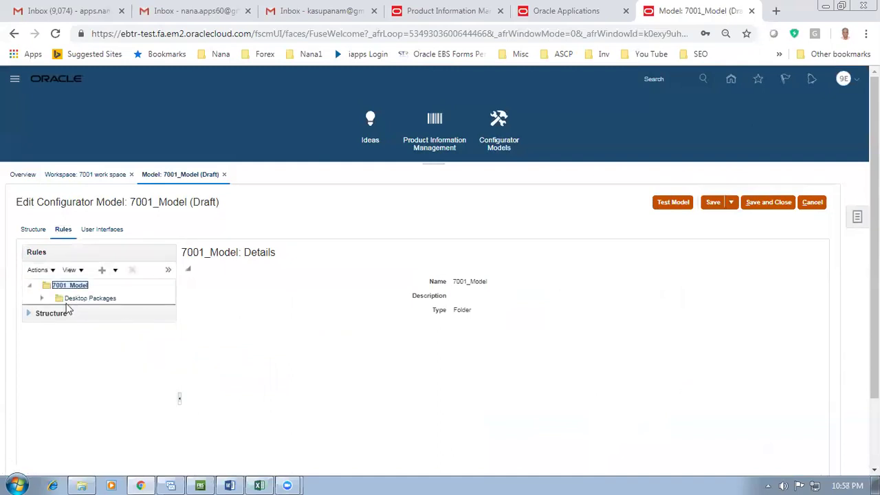
left_click(38, 269)
mouse_move(39, 289)
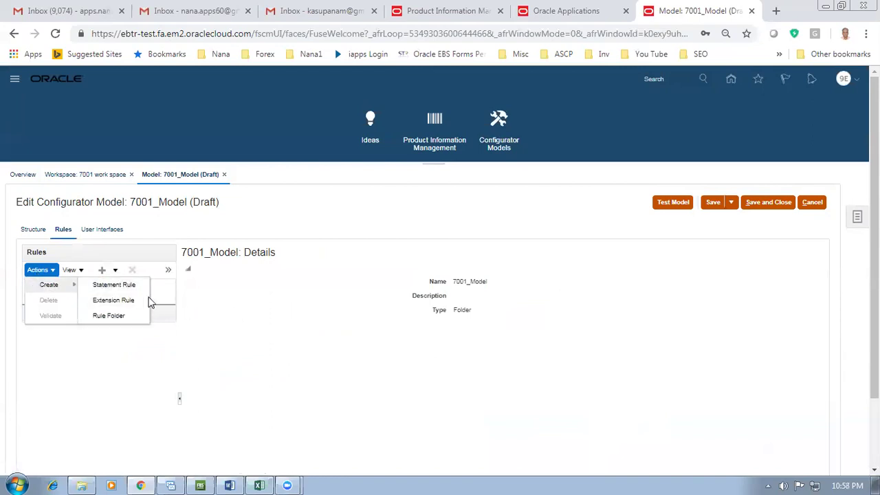
left_click(204, 298)
left_click(96, 297)
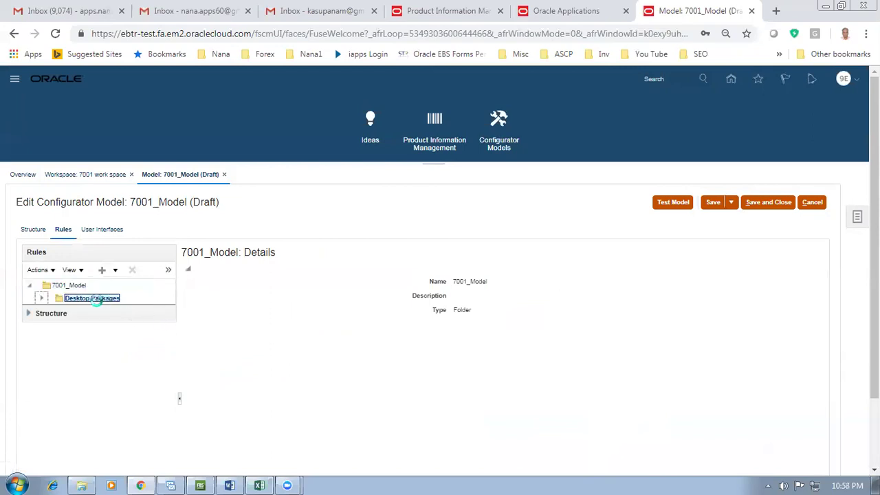
left_click(42, 298)
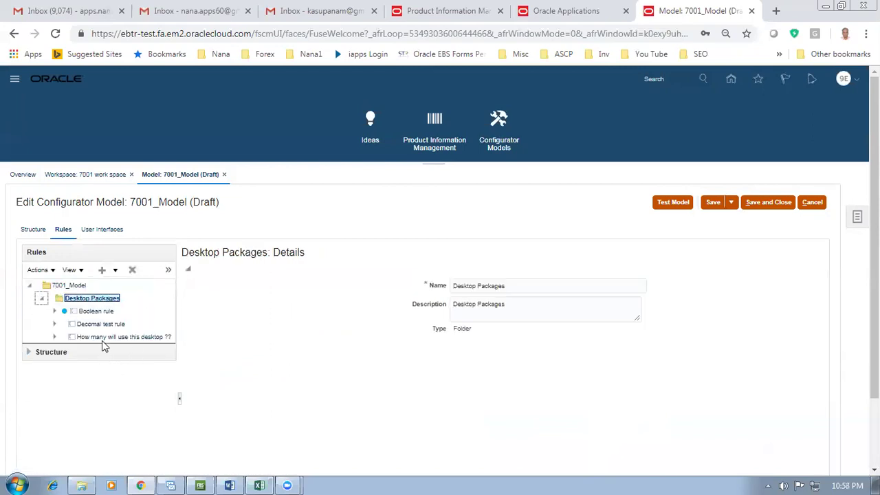
left_click(97, 311)
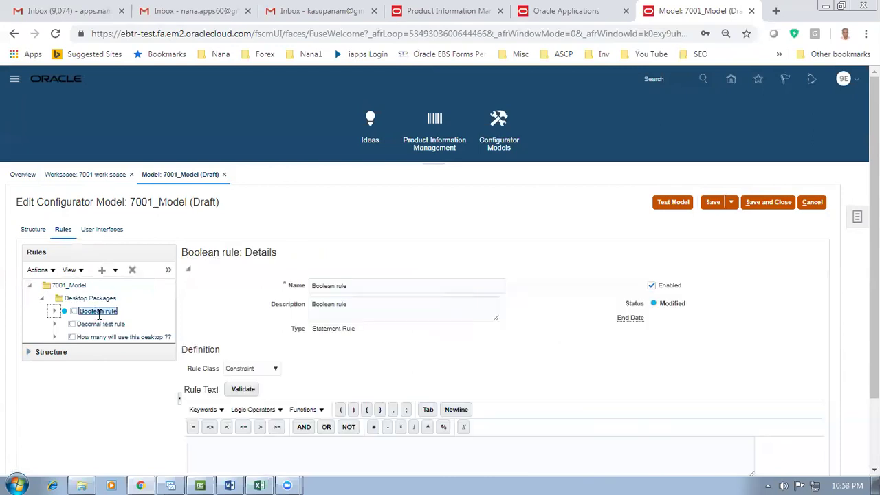
Insert the Boolean feature node from the model structure into the Boolean rule's text
left_click(218, 462)
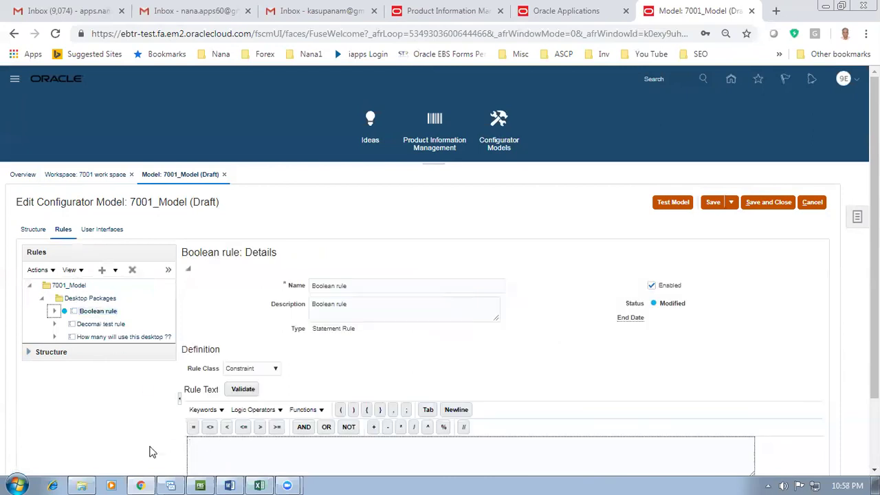
left_click(27, 352)
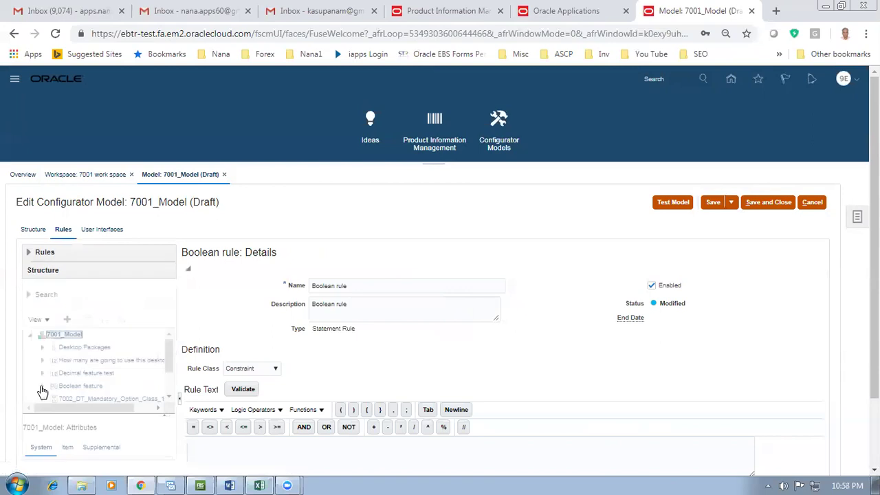
left_click(82, 386)
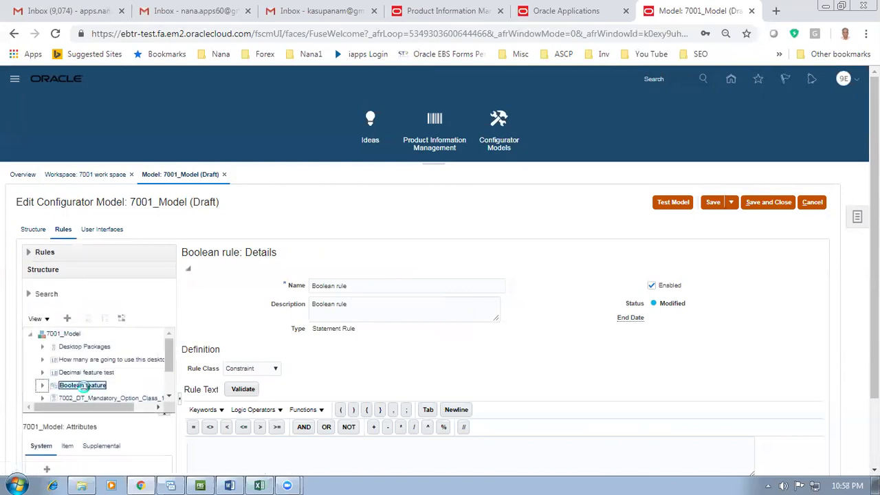
left_click(67, 317)
left_click(289, 448)
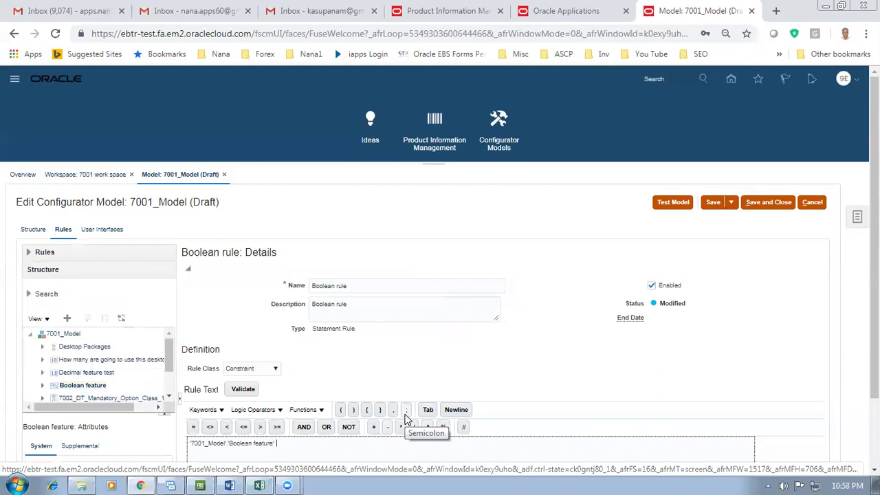
Check the available operators, keywords and functions, and continue the rule text with = 1 and the IMPLIES operator
left_click(306, 458)
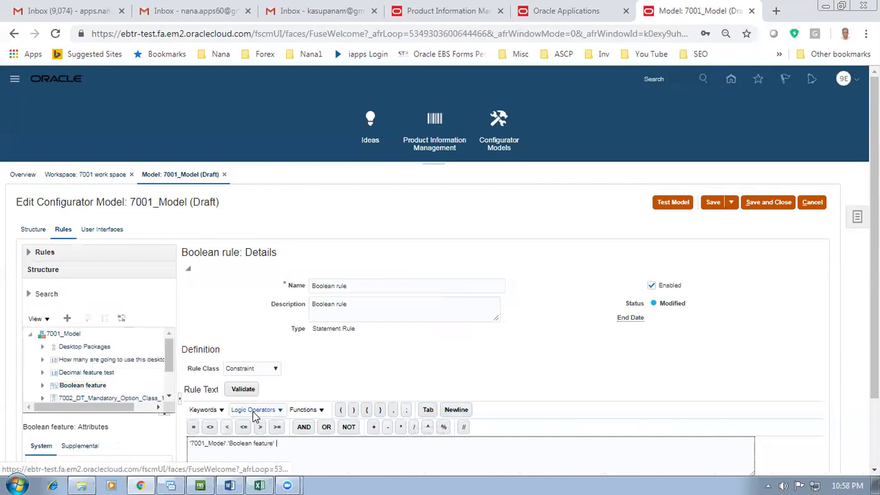
left_click(254, 411)
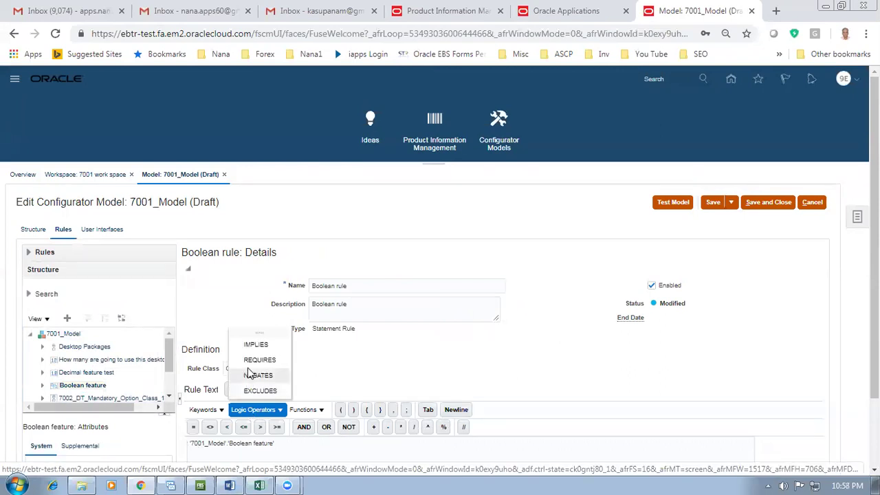
left_click(347, 379)
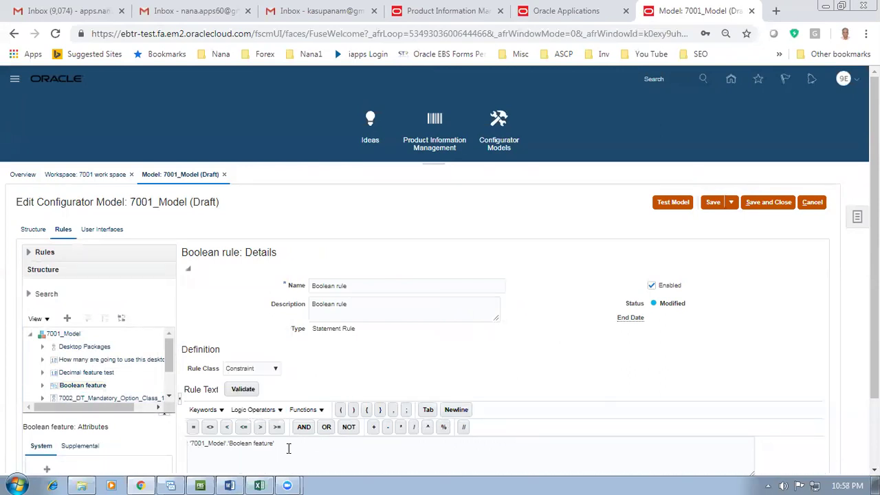
left_click(204, 411)
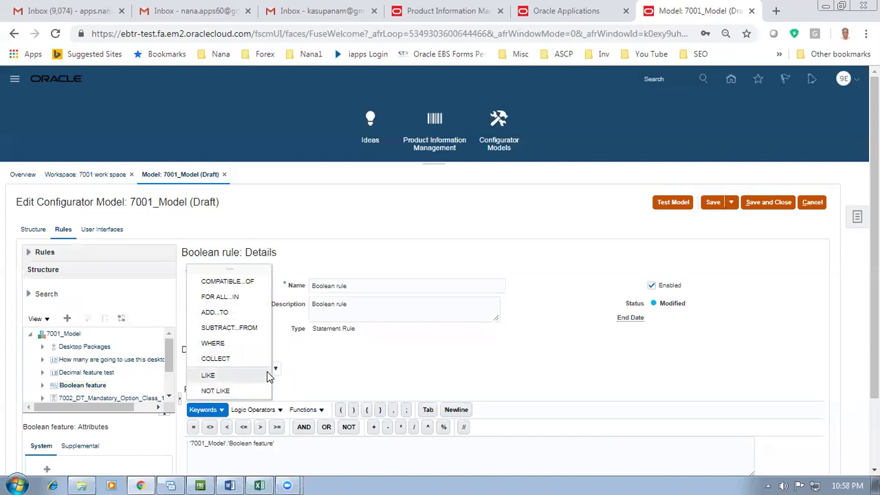
left_click(309, 411)
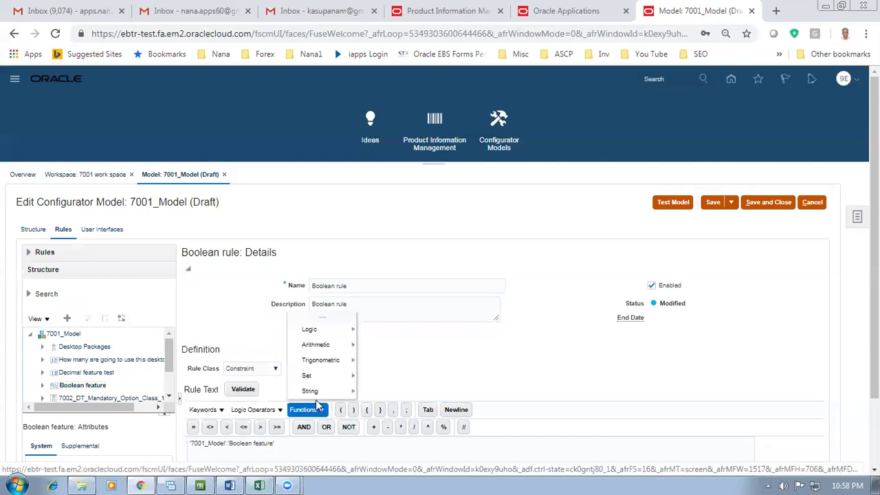
mouse_move(317, 334)
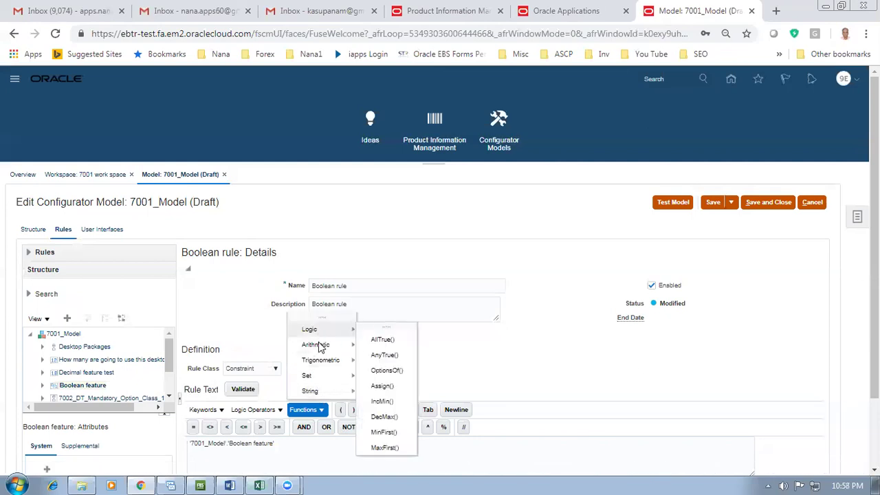
left_click(295, 451)
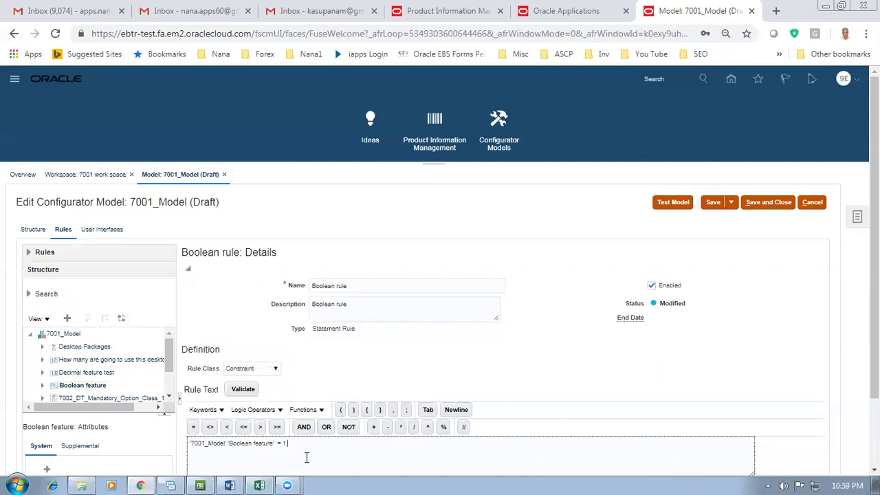
left_click(254, 410)
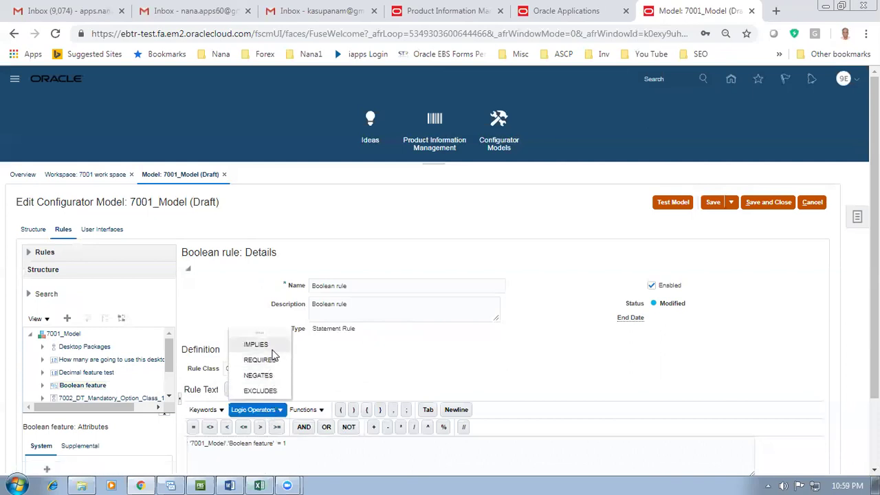
left_click(268, 346)
left_click(348, 445)
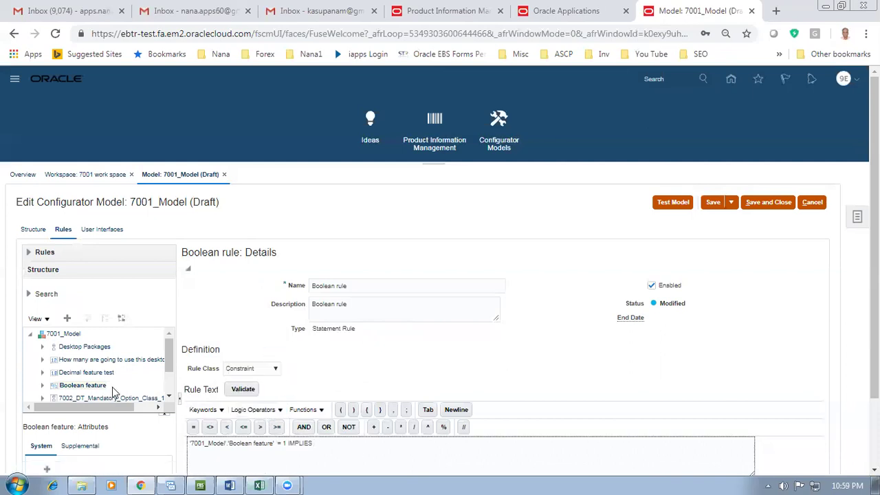
Insert 6020_Joy_Stick from 7005_Games_Optional_Option_Class_4 after IMPLIES in the rule text
left_click_drag(169, 361, 174, 388)
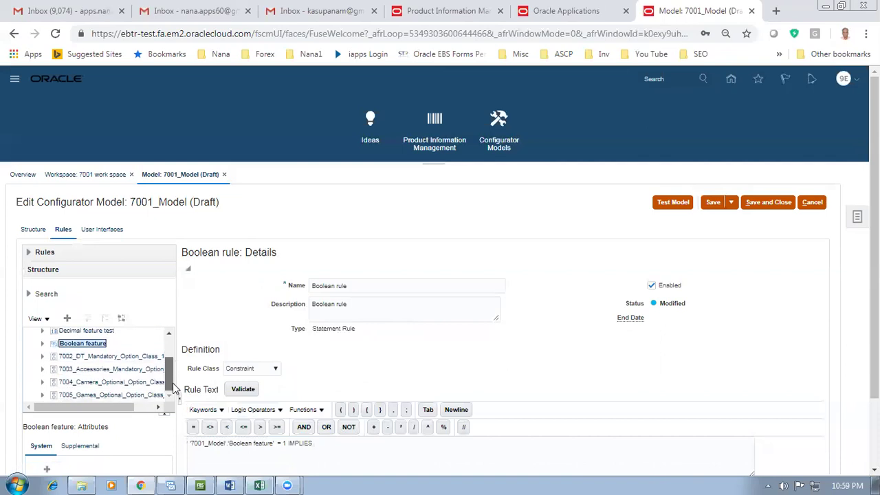
left_click(42, 396)
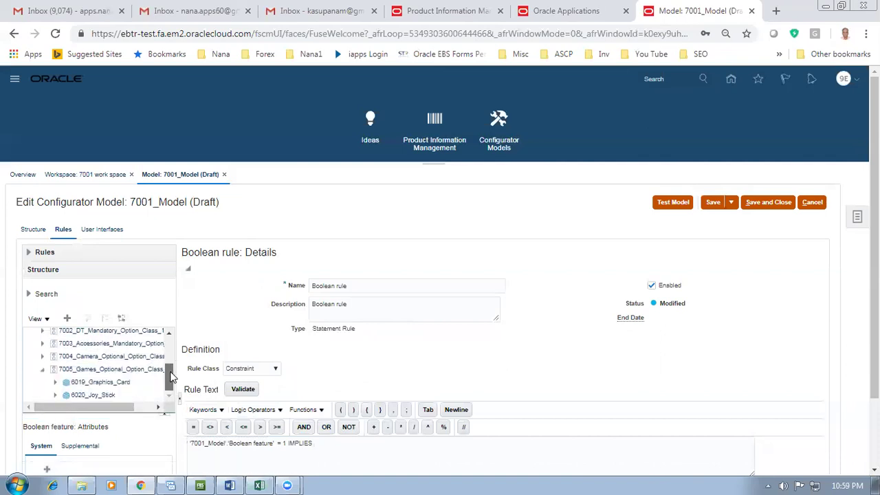
left_click(109, 395)
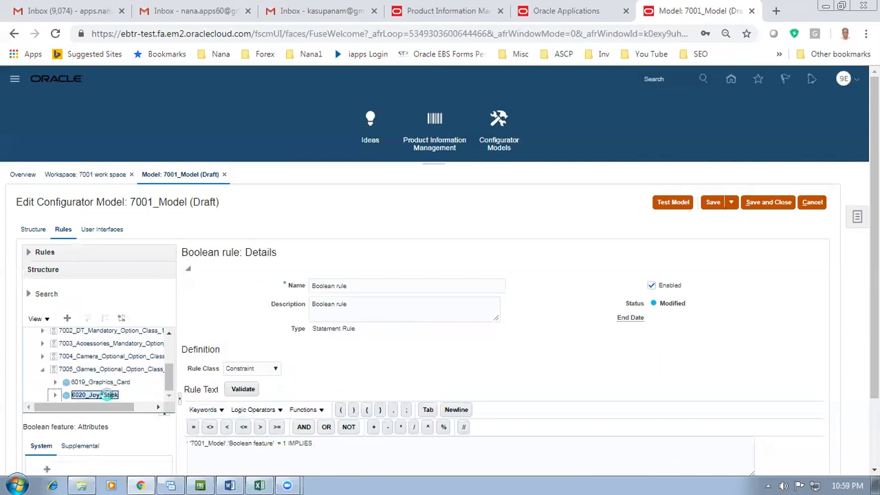
left_click(339, 448)
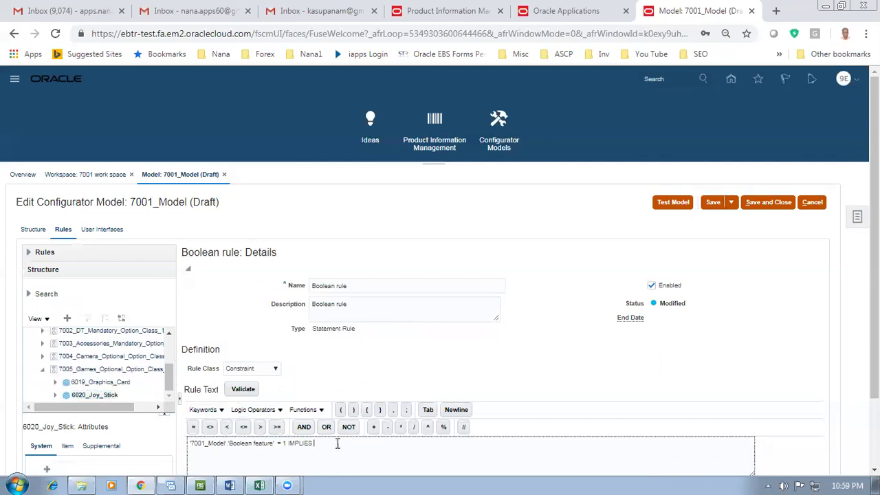
left_click(67, 318)
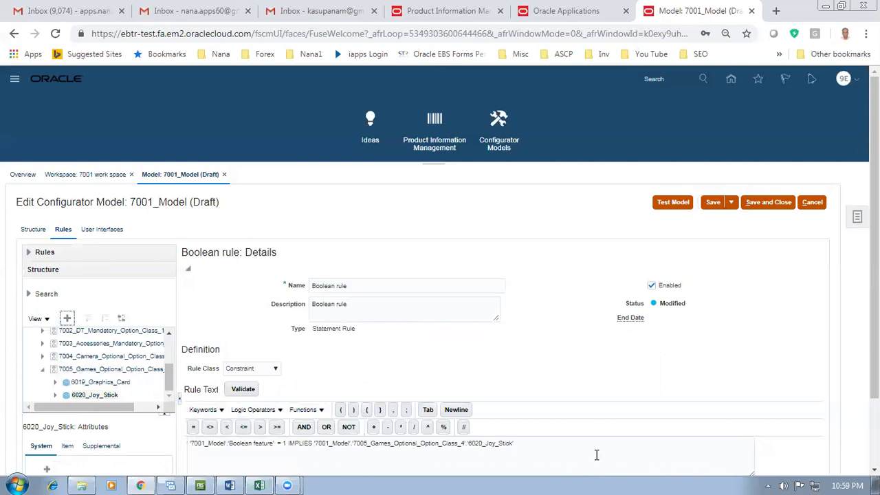
End the Boolean rule's text with a semicolon, then save the model and validate the rule
left_click(565, 445)
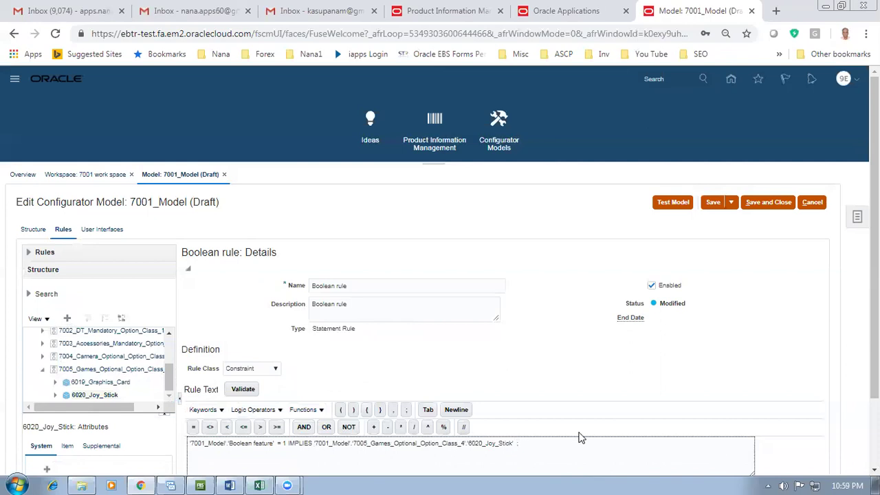
left_click(713, 203)
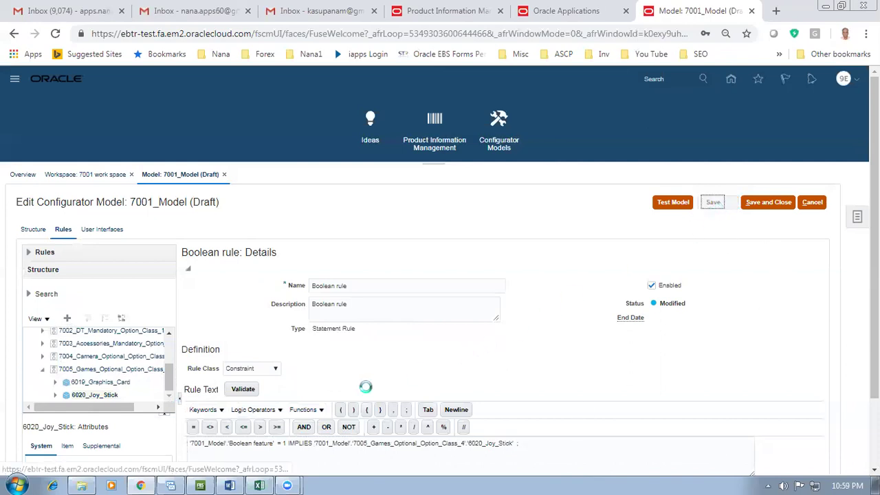
left_click(242, 396)
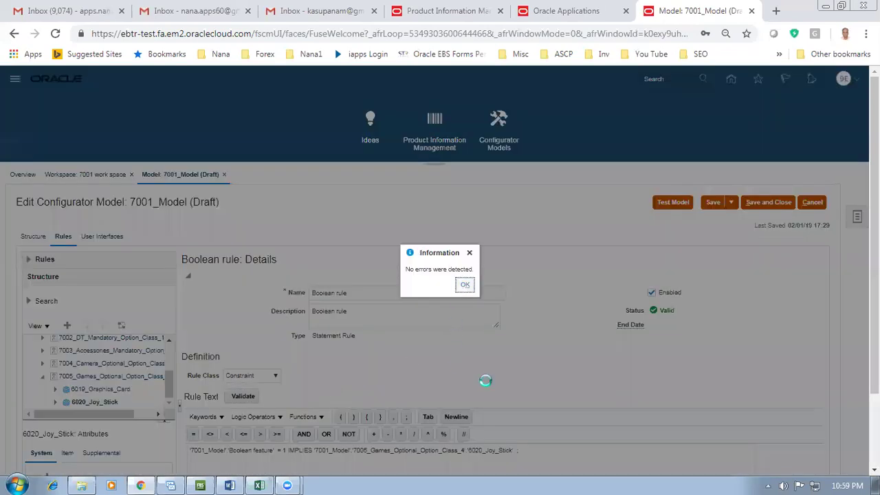
key("Return")
Start a test session of the 7001_Model draft with the default test parameters, saving the changes first
left_click(670, 203)
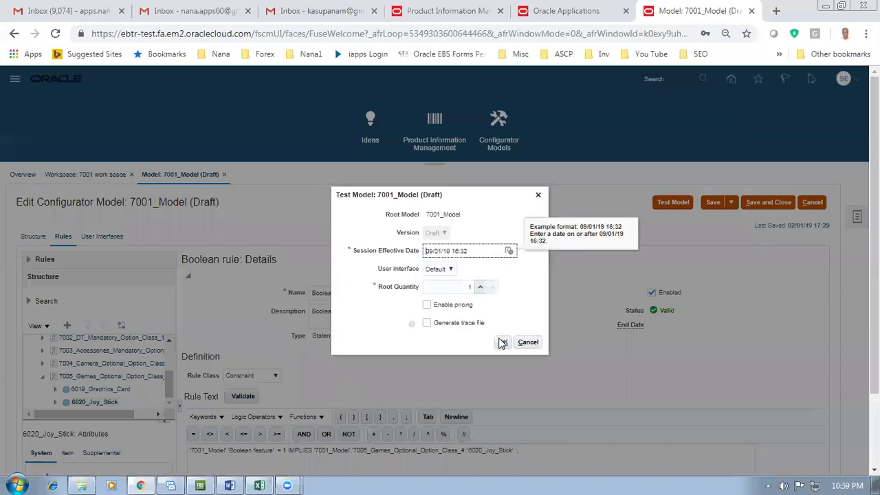
left_click(502, 343)
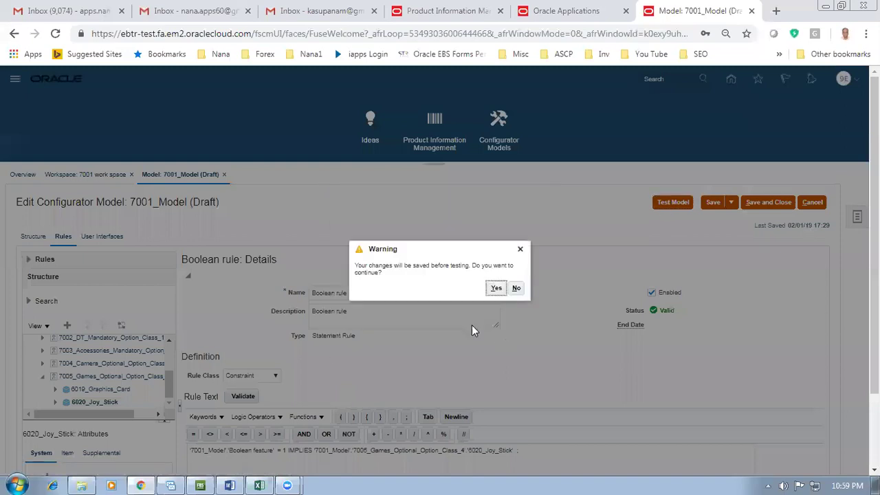
left_click(495, 288)
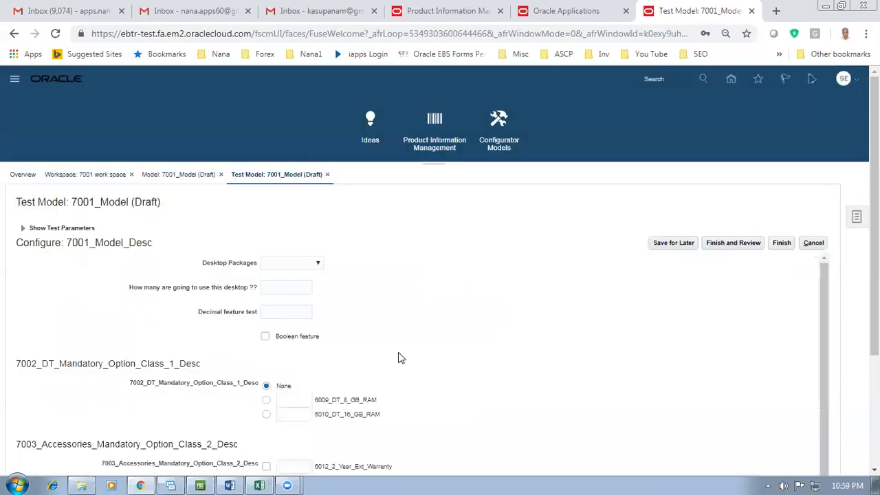
Test the Boolean rule by selecting and clearing Boolean feature while checking 6020_Joy_Stick under 7005_Games_Optional_Option_Class_4_Desc
scroll(401, 358, "down", 1)
scroll(875, 206, "down", 1)
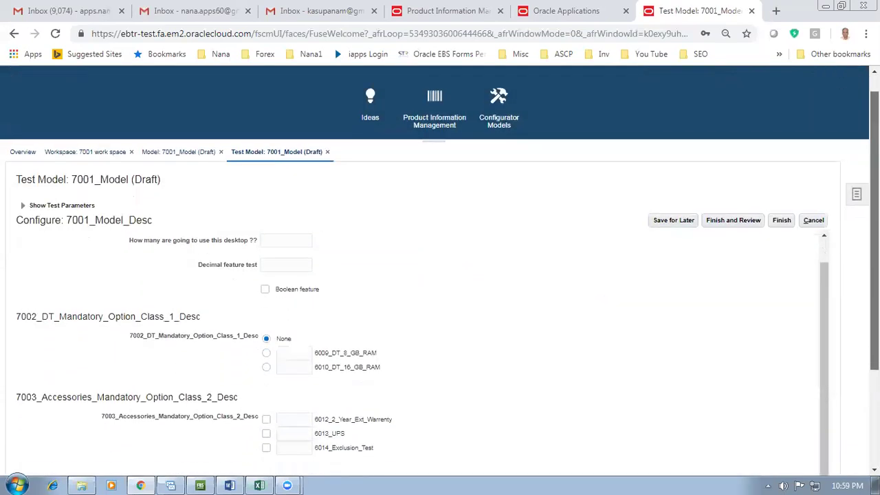
scroll(791, 440, "down", 2)
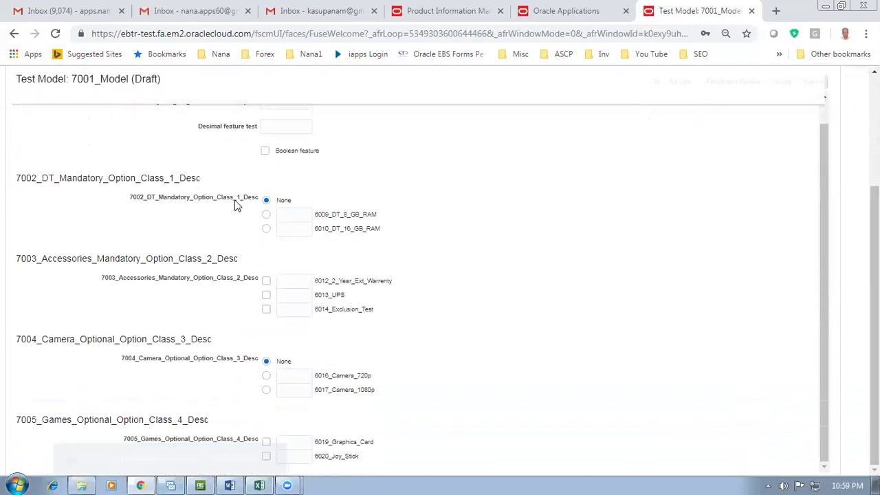
left_click(265, 156)
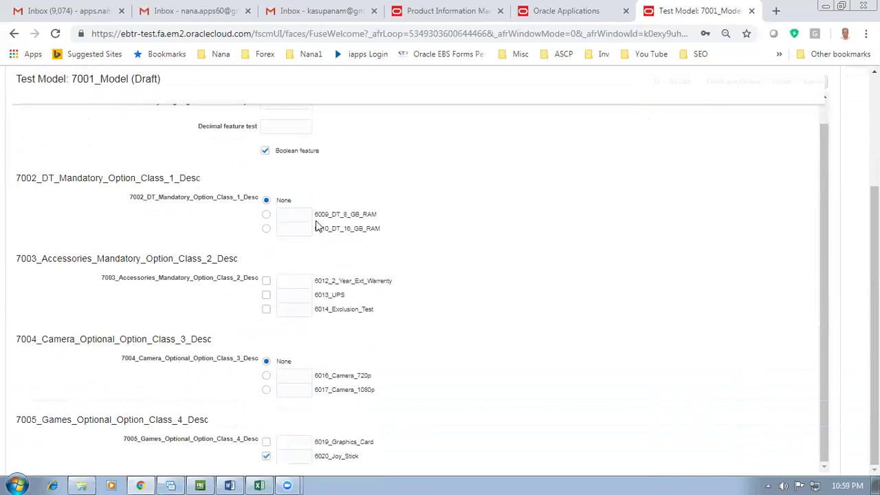
left_click(265, 151)
scroll(874, 323, "up", 5)
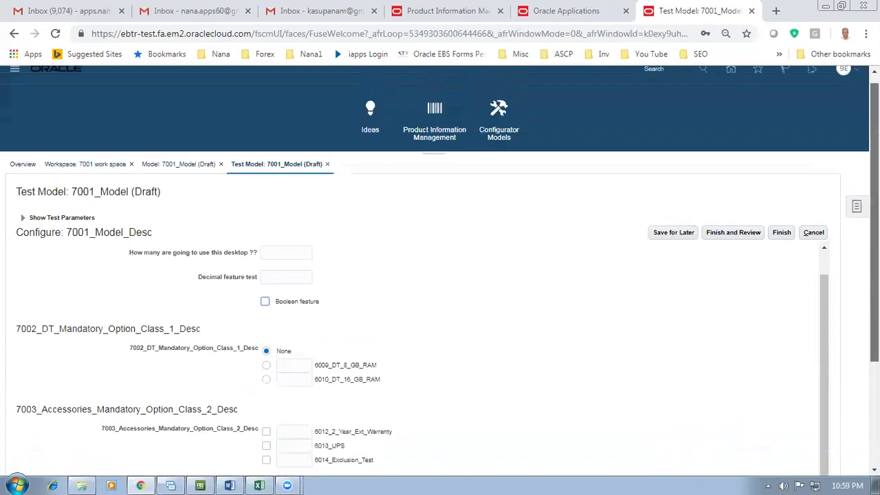
scroll(440, 266, "down", 1)
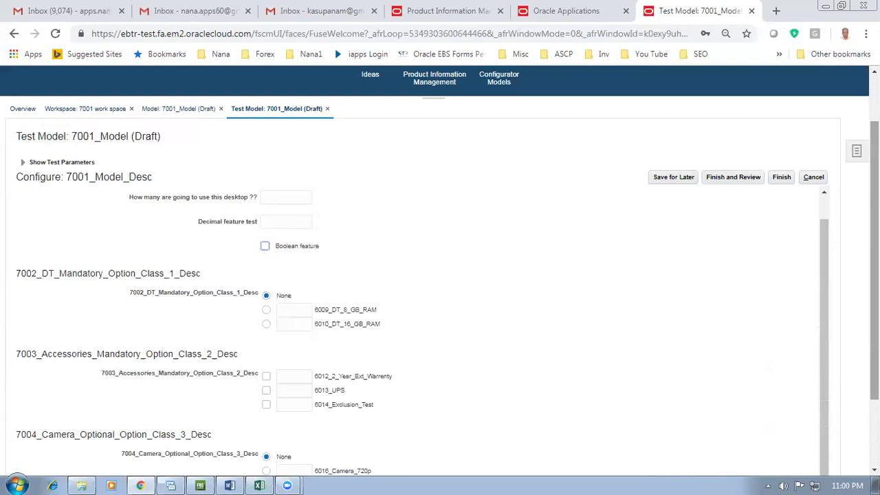
Cancel the test session without saving the configuration, then save and close the 7001_Model draft
left_click(813, 176)
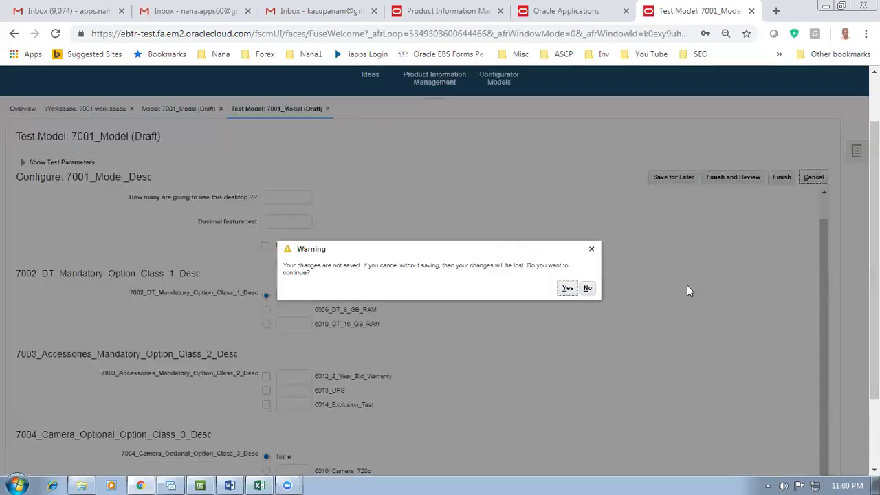
left_click(566, 288)
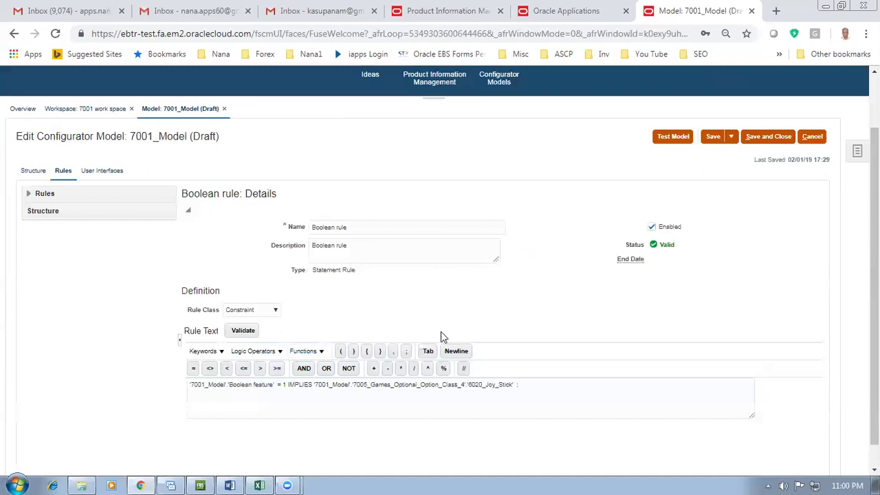
left_click(768, 137)
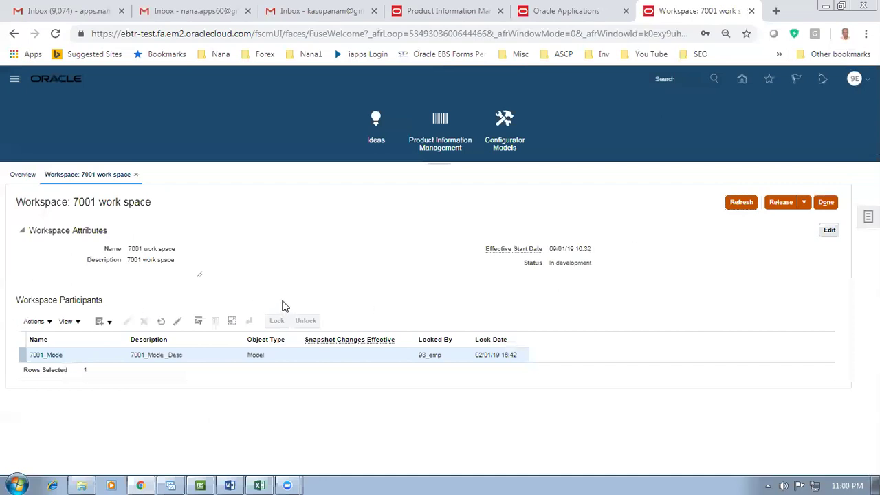
left_click_drag(129, 248, 176, 251)
left_click(166, 260)
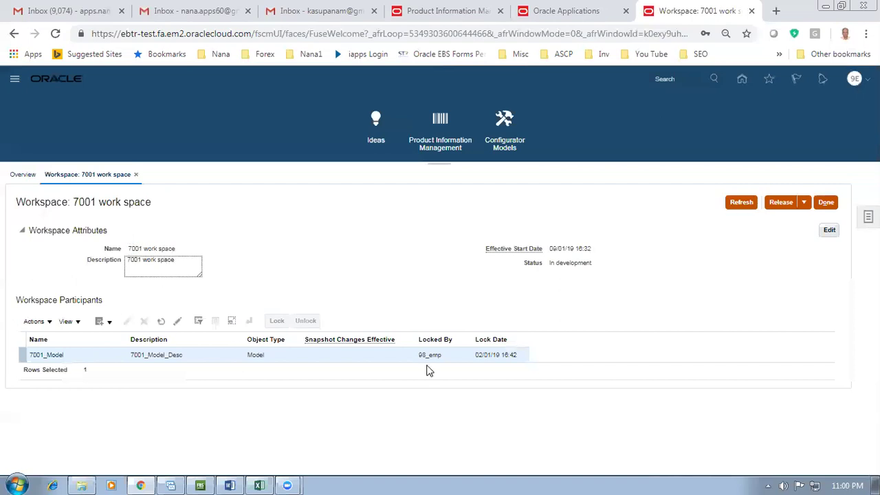